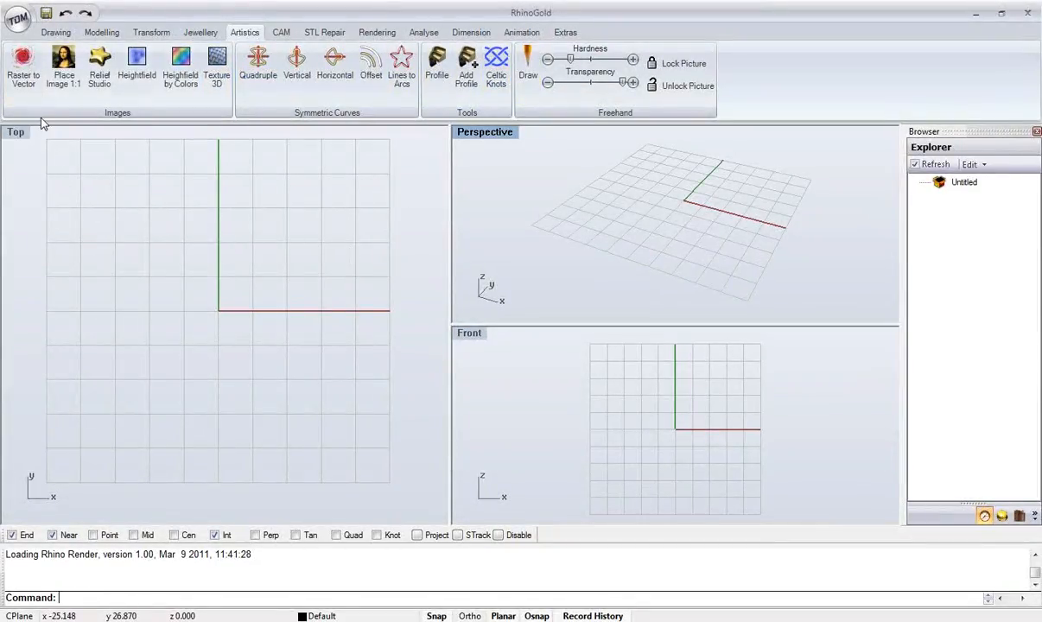
- Start the Raster to Vector tool and view the Mickey.bmp picture from the library, closing the picture viewer again
left_click(24, 85)
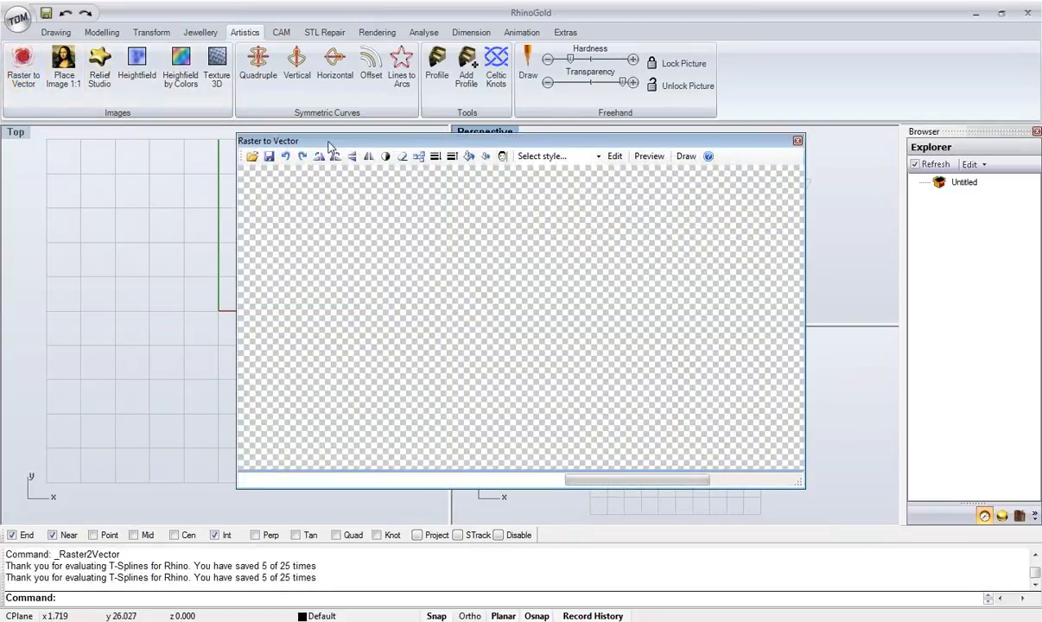
left_click_drag(309, 140, 271, 138)
left_click(1018, 516)
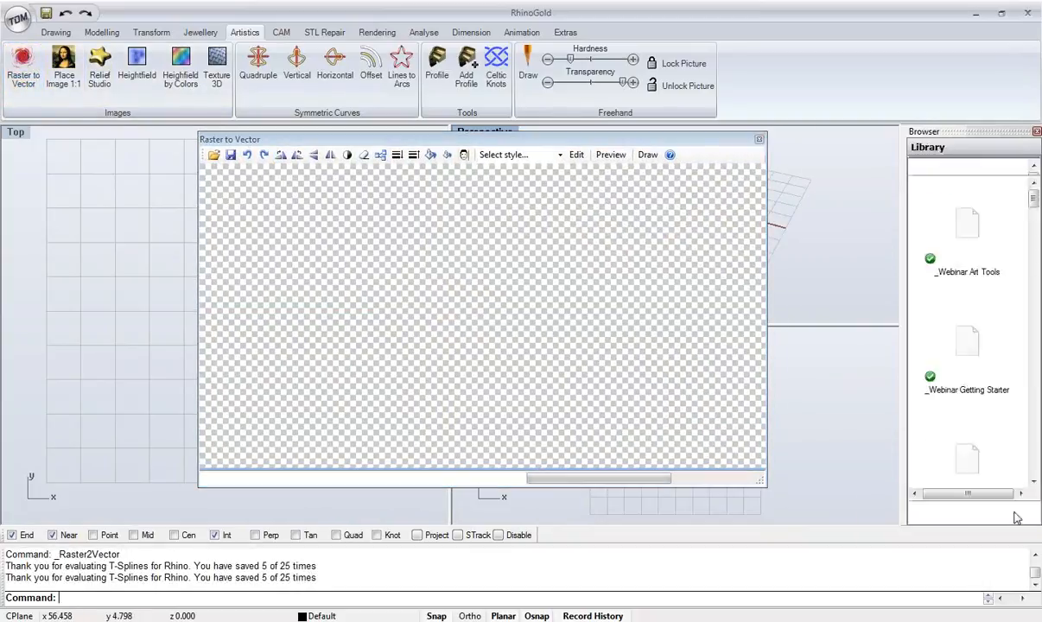
left_click_drag(1032, 245, 1024, 397)
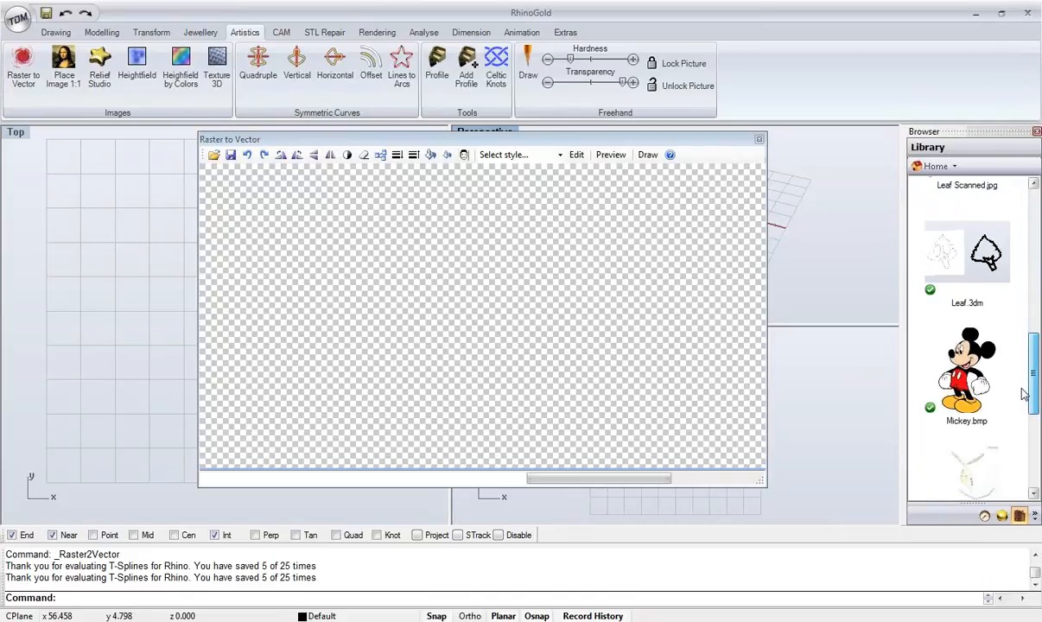
double_click(966, 376)
left_click_drag(278, 92, 351, 48)
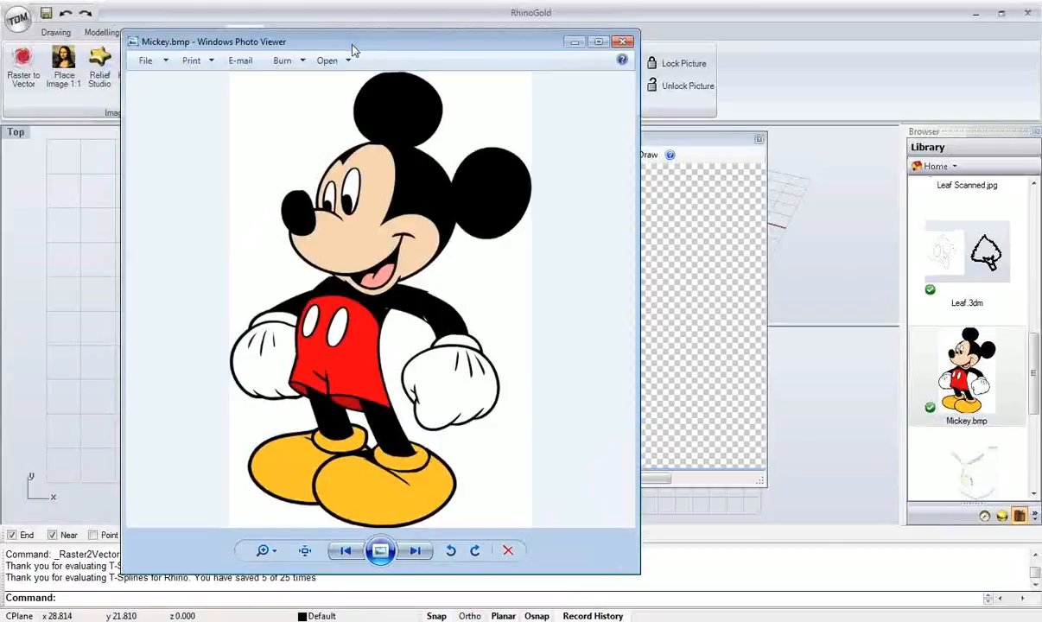
left_click(623, 42)
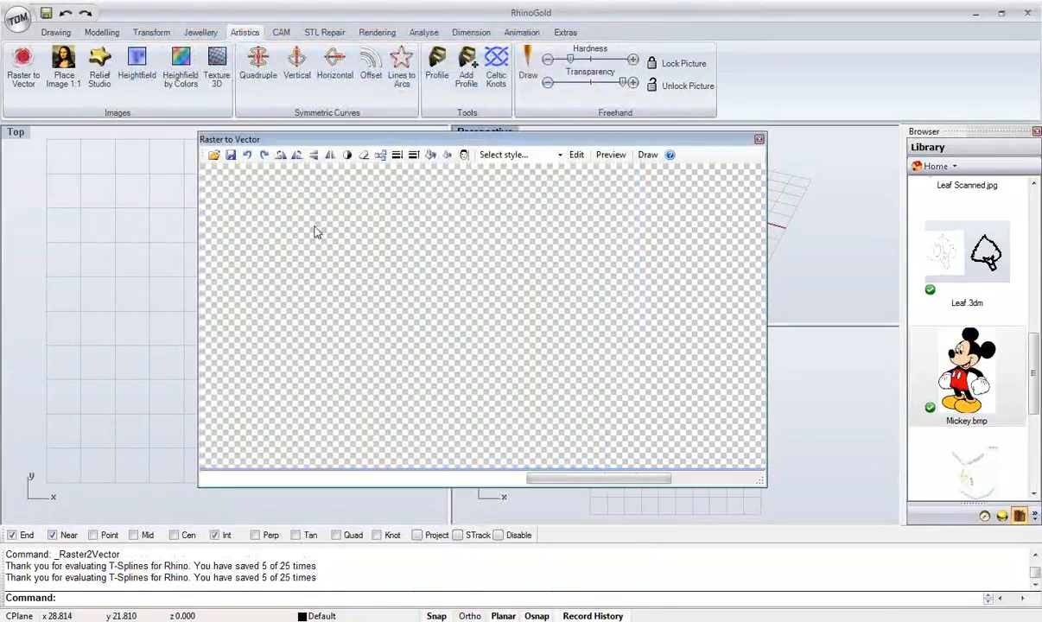
- Load Mickey.bmp into Raster to Vector from the _Webinar Art Tools folder inside Llibreria
left_click(214, 156)
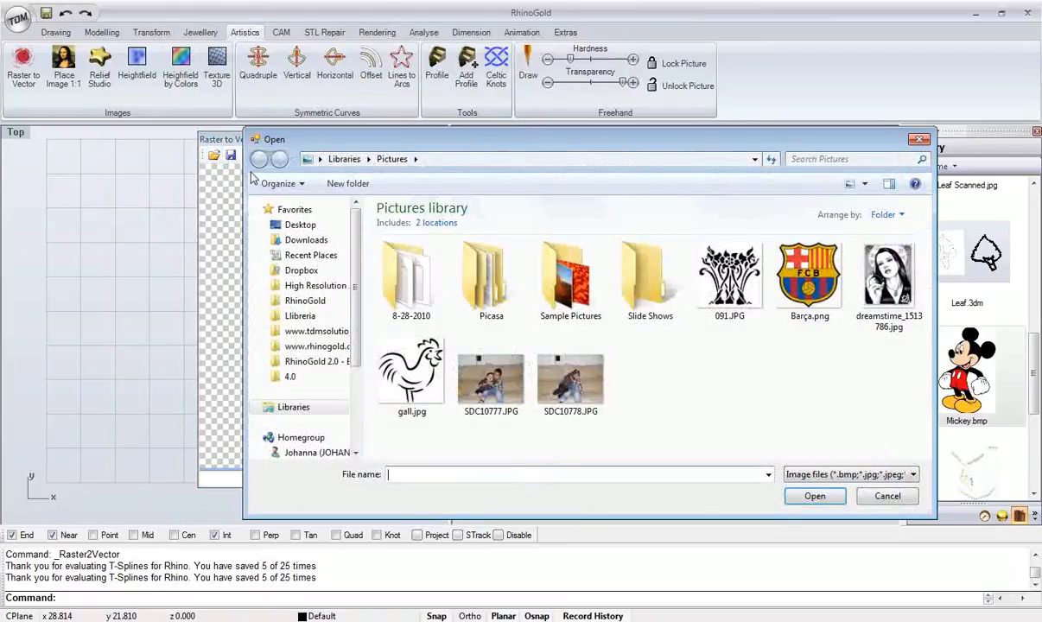
left_click(300, 315)
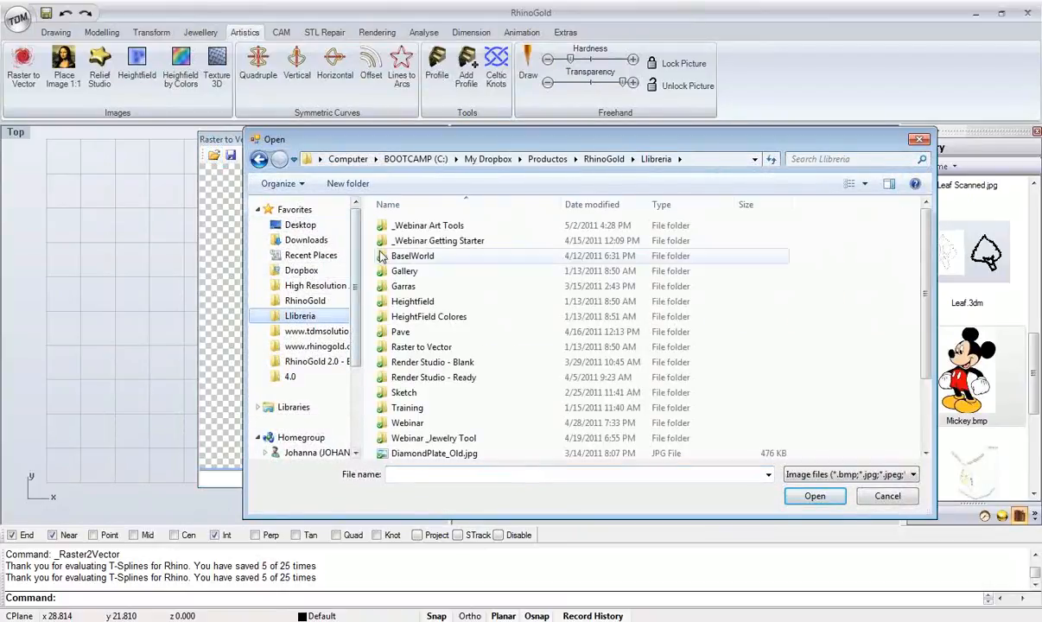
double_click(400, 213)
double_click(699, 244)
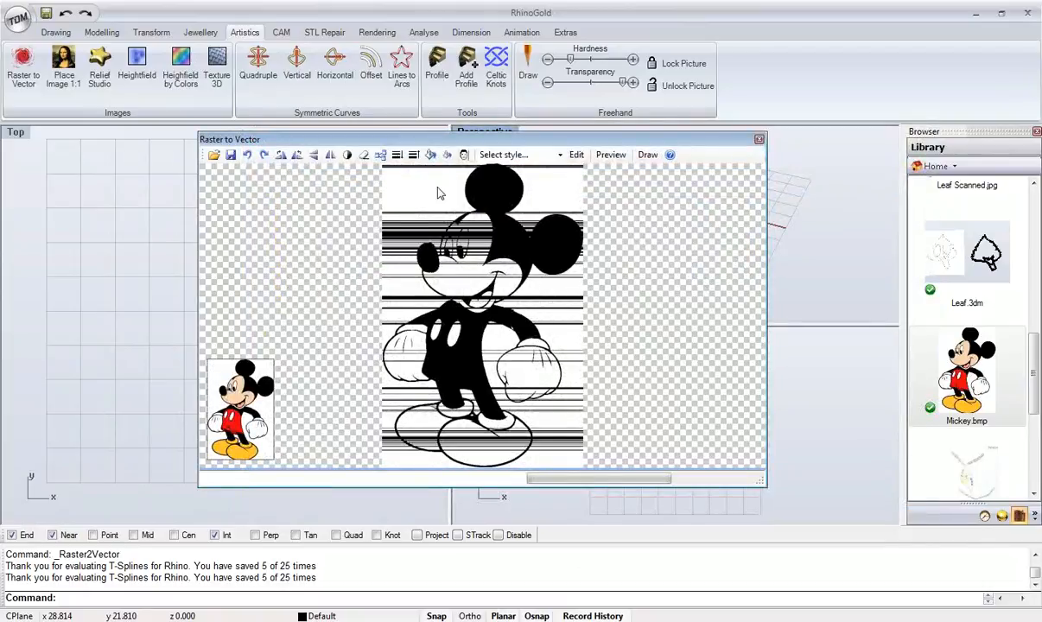
left_click_drag(418, 147, 340, 160)
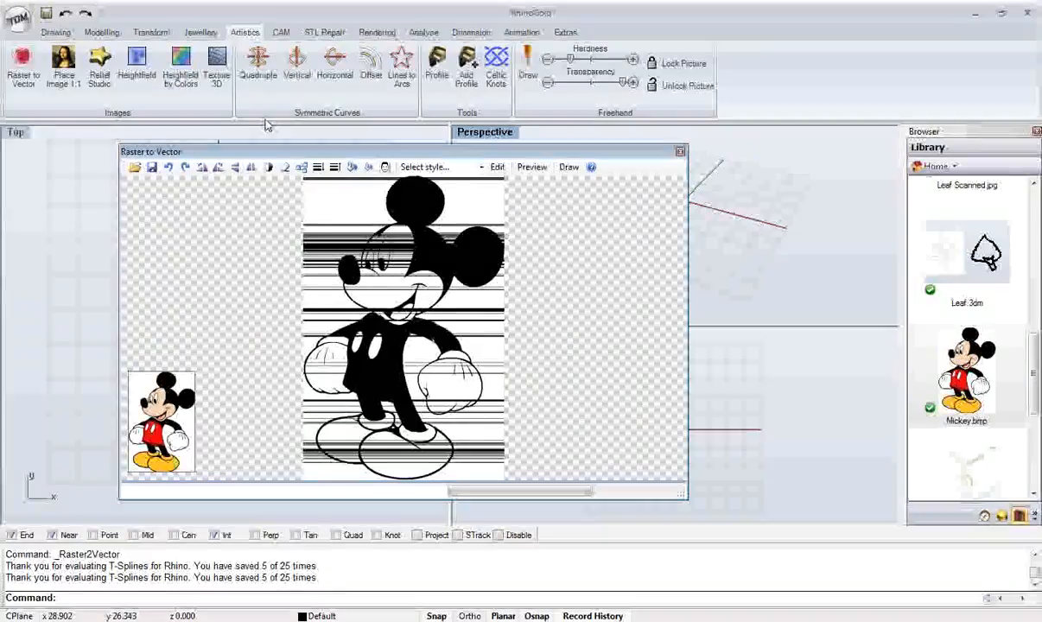
left_click_drag(256, 147, 235, 140)
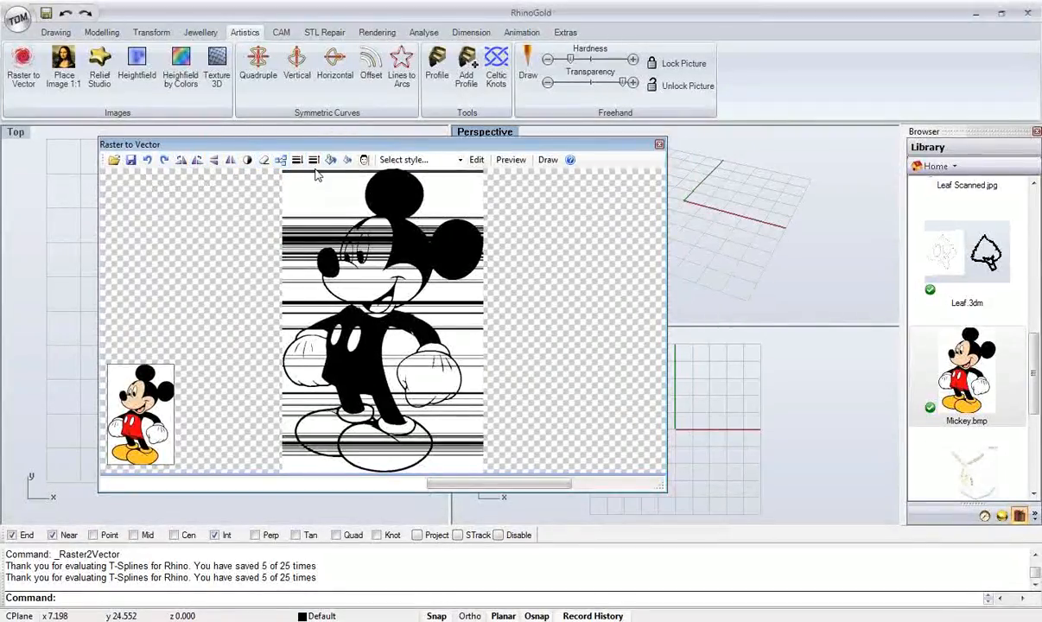
- Try rotating the loaded picture through a full turn in four steps and inverting its colours twice
left_click(179, 164)
left_click(179, 165)
left_click(179, 164)
left_click(179, 164)
left_click(246, 161)
left_click(246, 162)
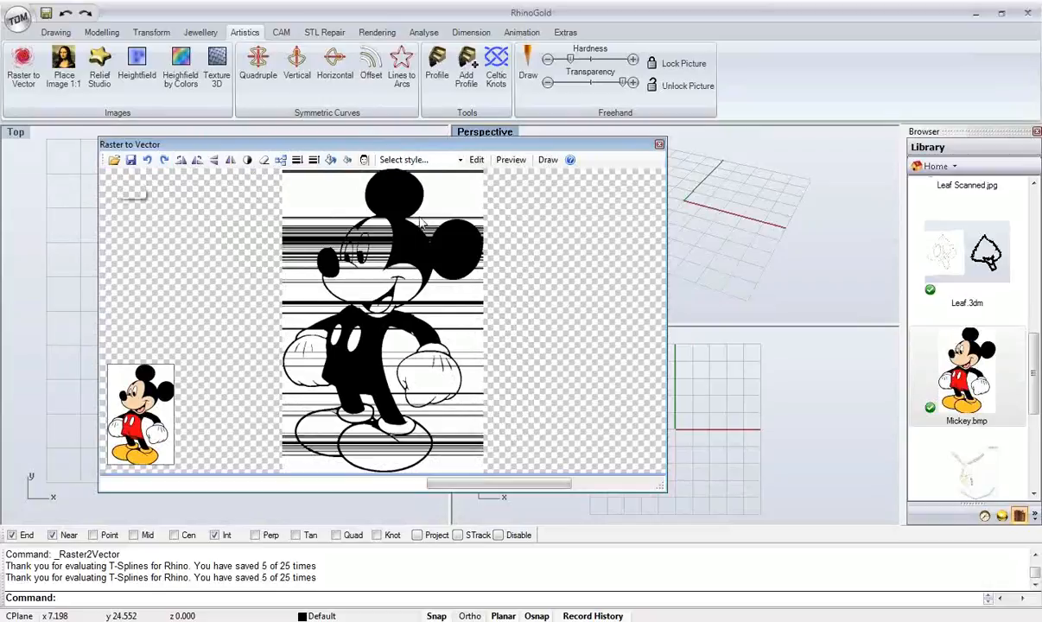
- Set the vectorization style to Outlines and preview the resulting curves in a maximized Perspective view
left_click(460, 159)
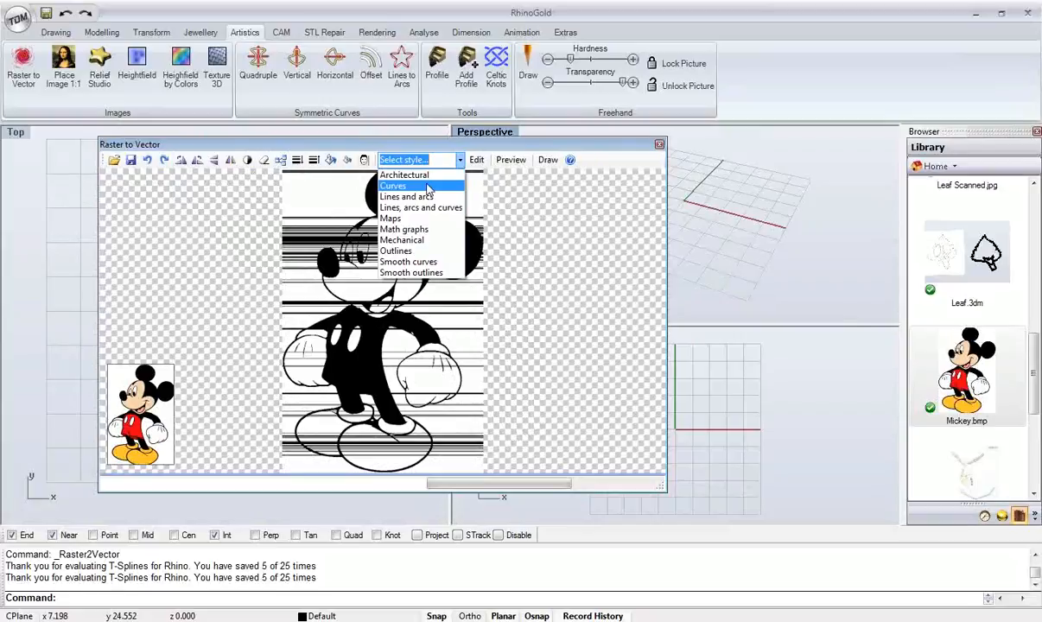
left_click(415, 251)
left_click_drag(417, 148, 397, 194)
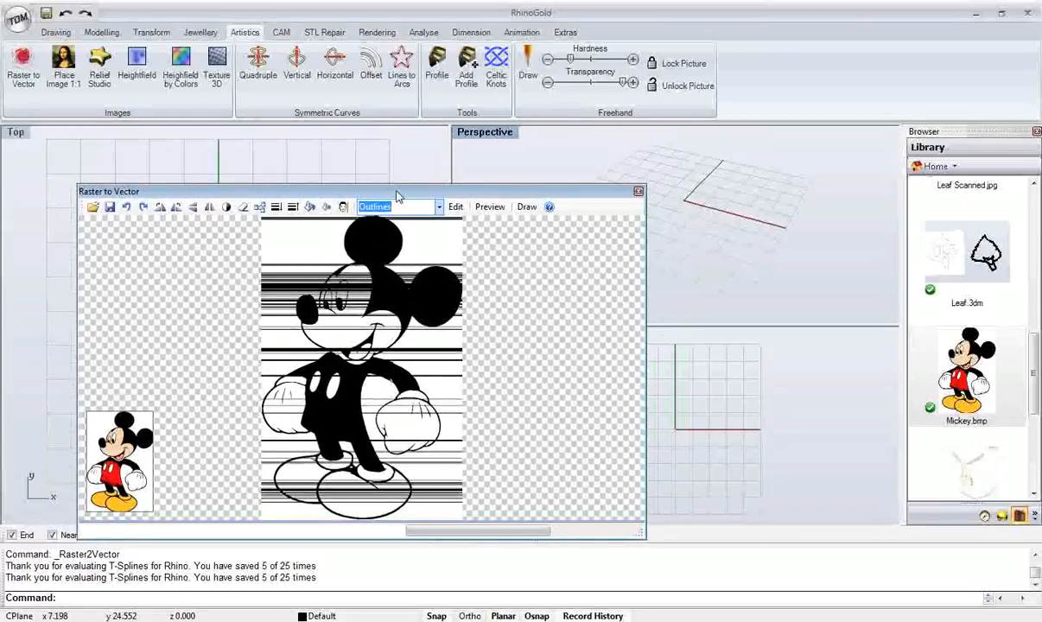
left_click(498, 214)
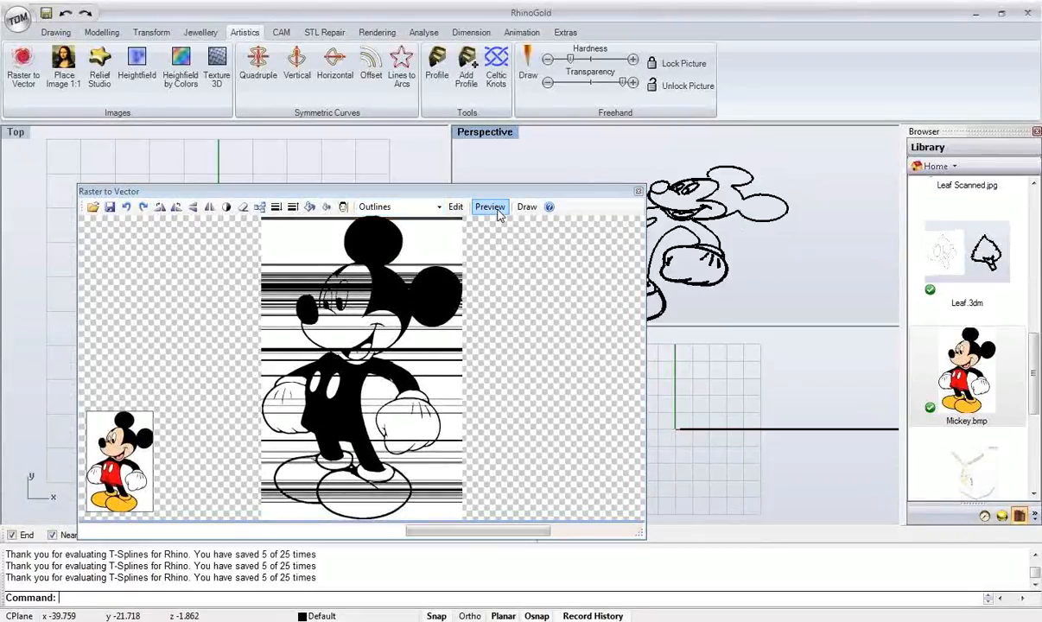
left_click_drag(476, 191, 376, 194)
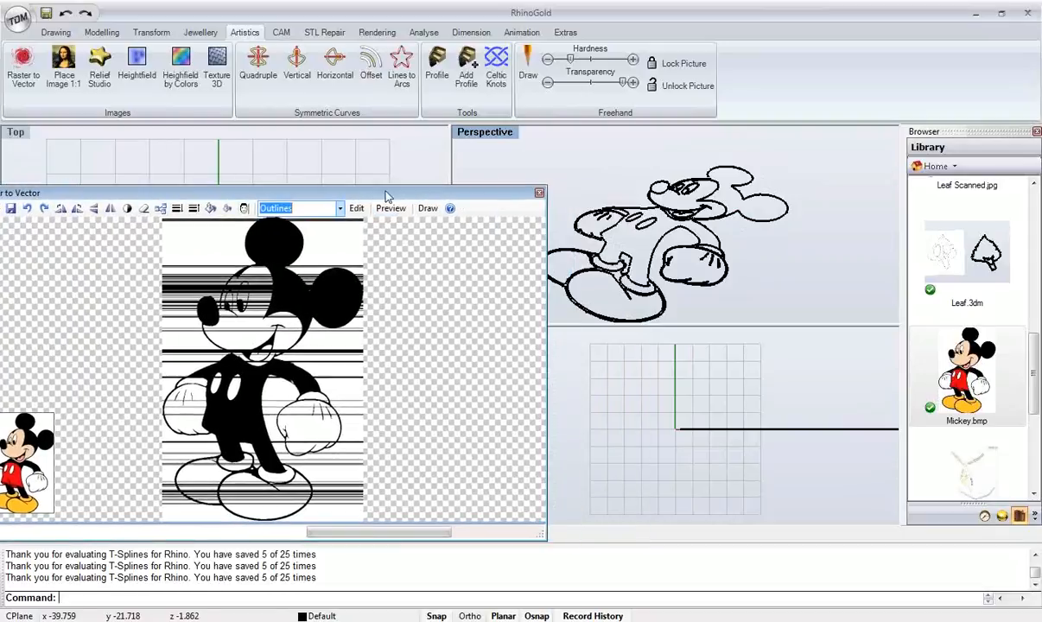
double_click(476, 139)
scroll(616, 260, "down", 5)
scroll(677, 288, "up", 5)
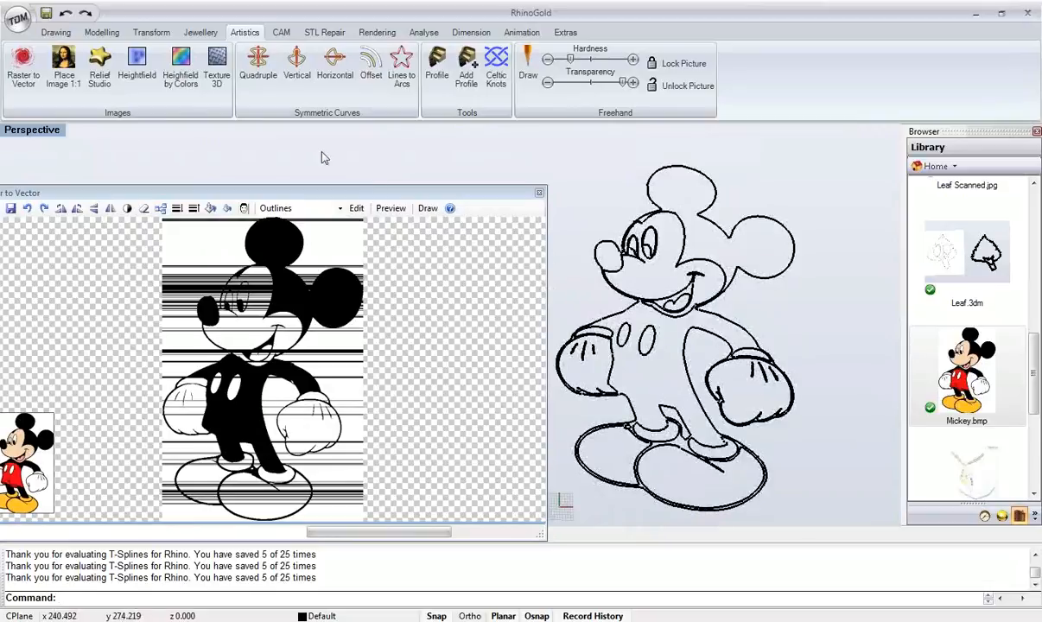
left_click_drag(311, 192, 349, 137)
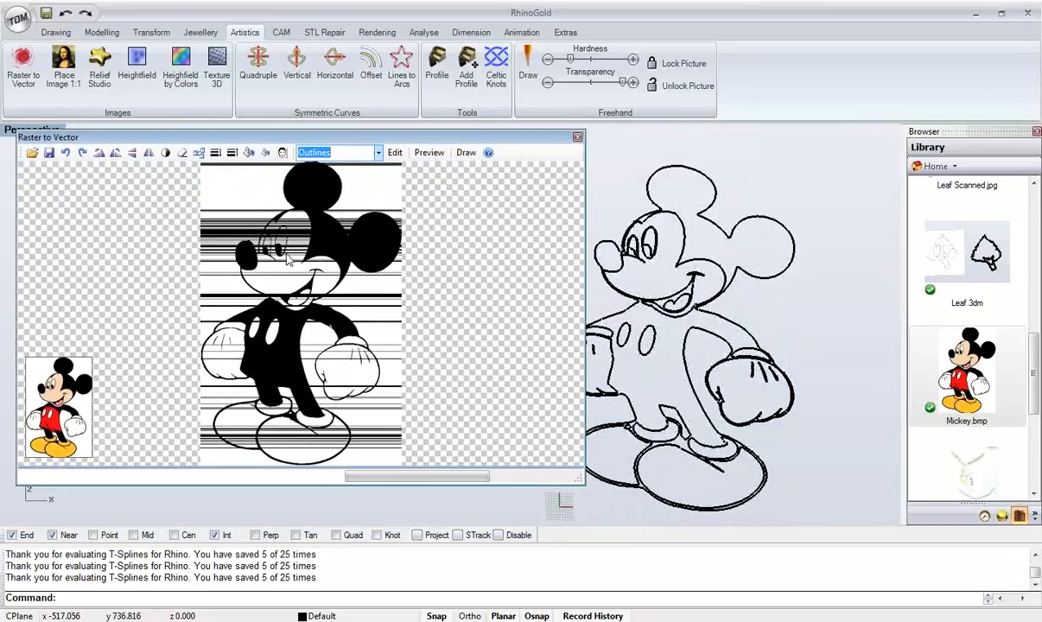
right_click_drag(650, 317, 689, 300, "shift")
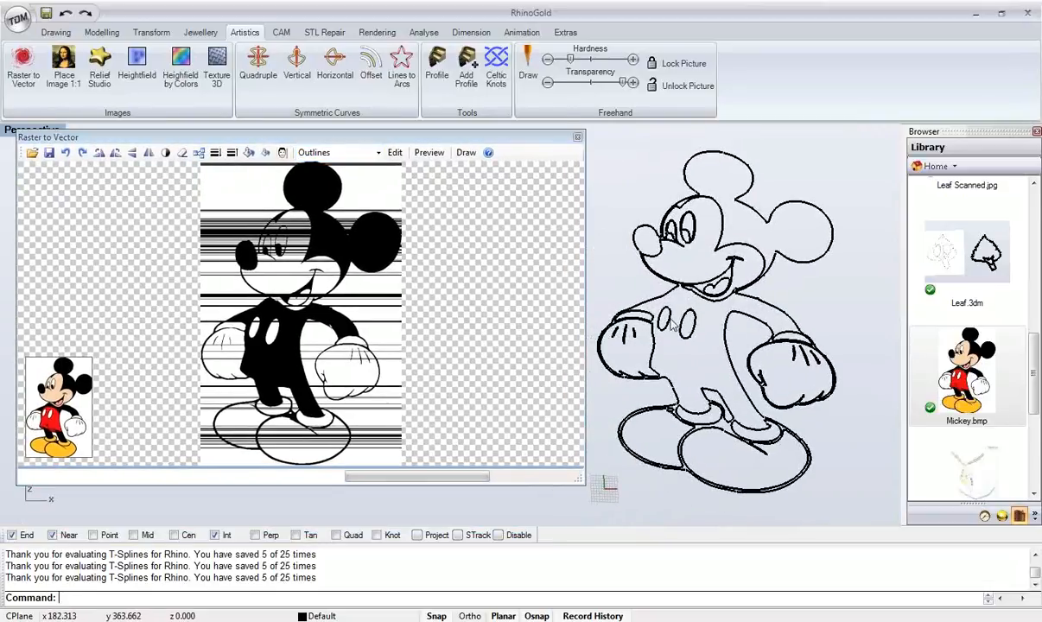
- Try the Curves style for the vectorization and preview the whole figure beside the source picture
left_click(378, 153)
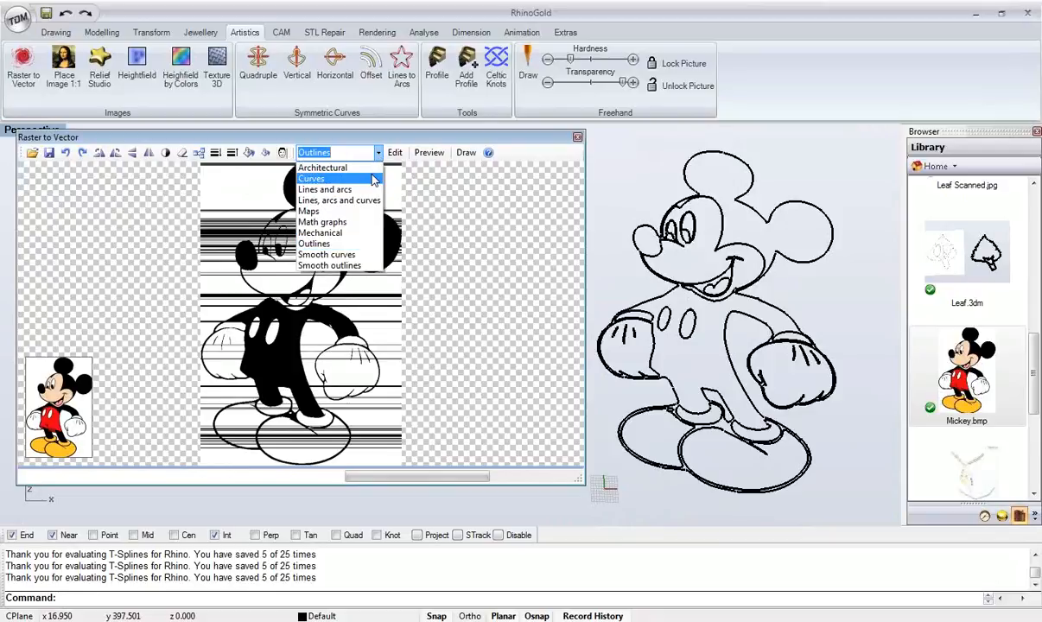
left_click(372, 179)
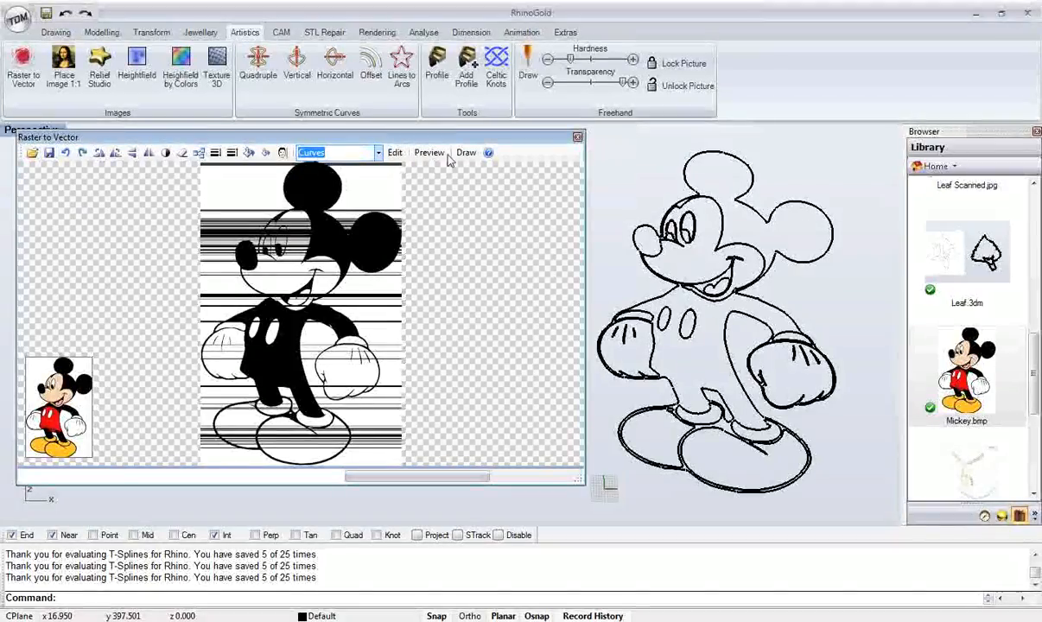
left_click(429, 153)
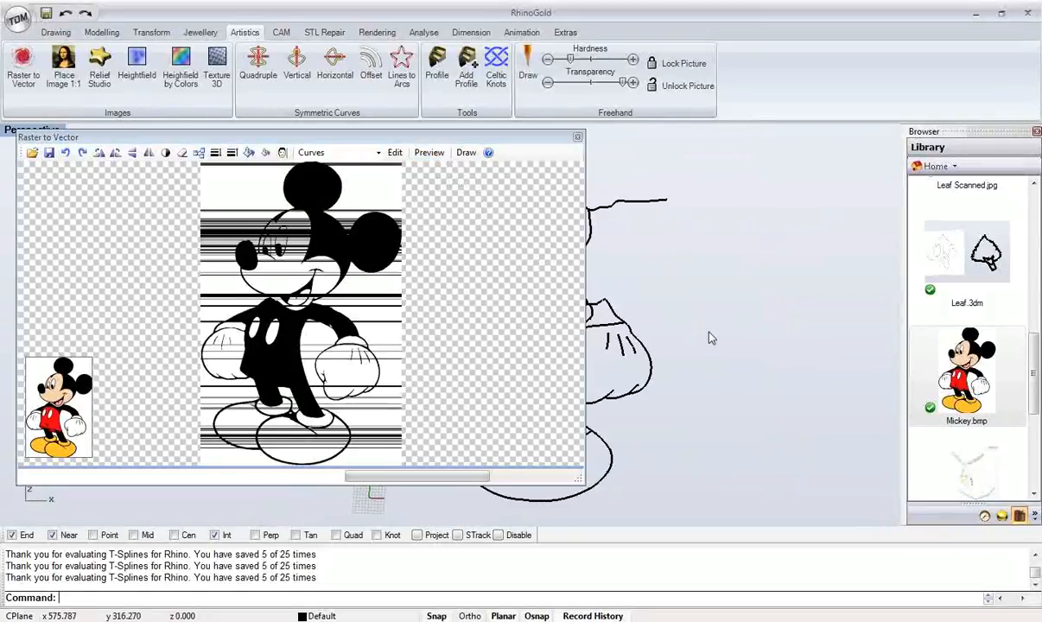
scroll(721, 333, "up", 8)
right_click_drag(612, 338, 642, 349, "shift")
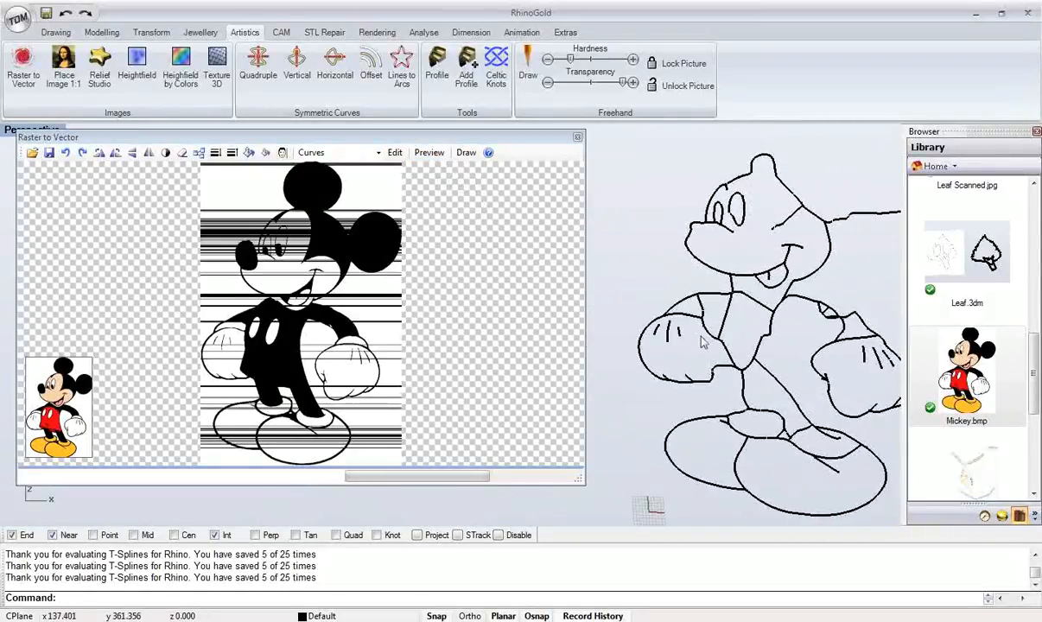
right_click_drag(777, 401, 734, 388, "shift")
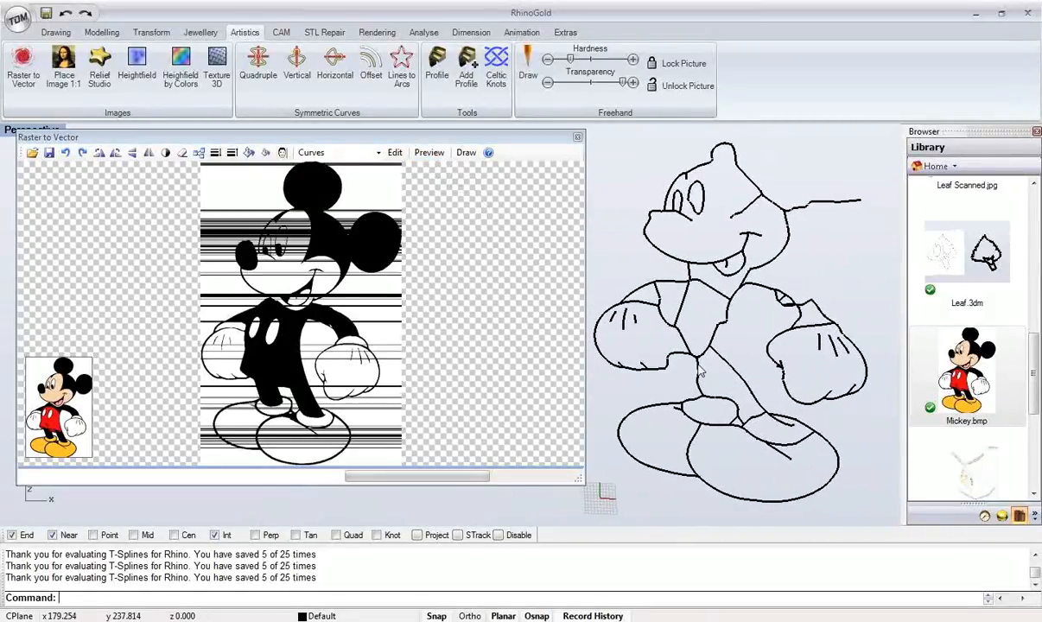
- Try the Smooth outlines style for the vectorization and preview the figure
left_click(355, 153)
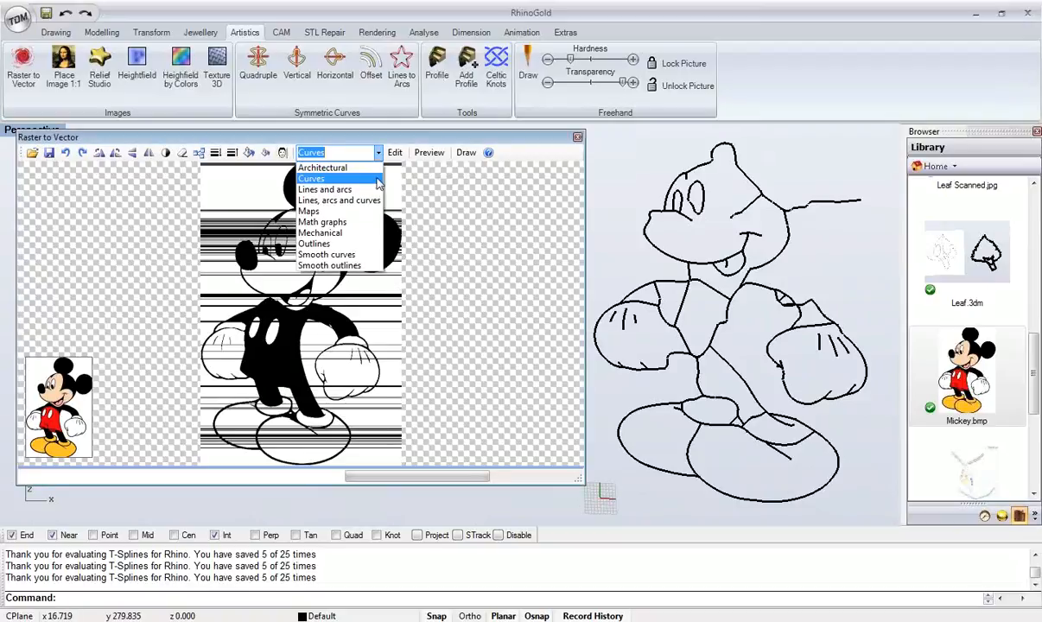
left_click(371, 267)
left_click(427, 156)
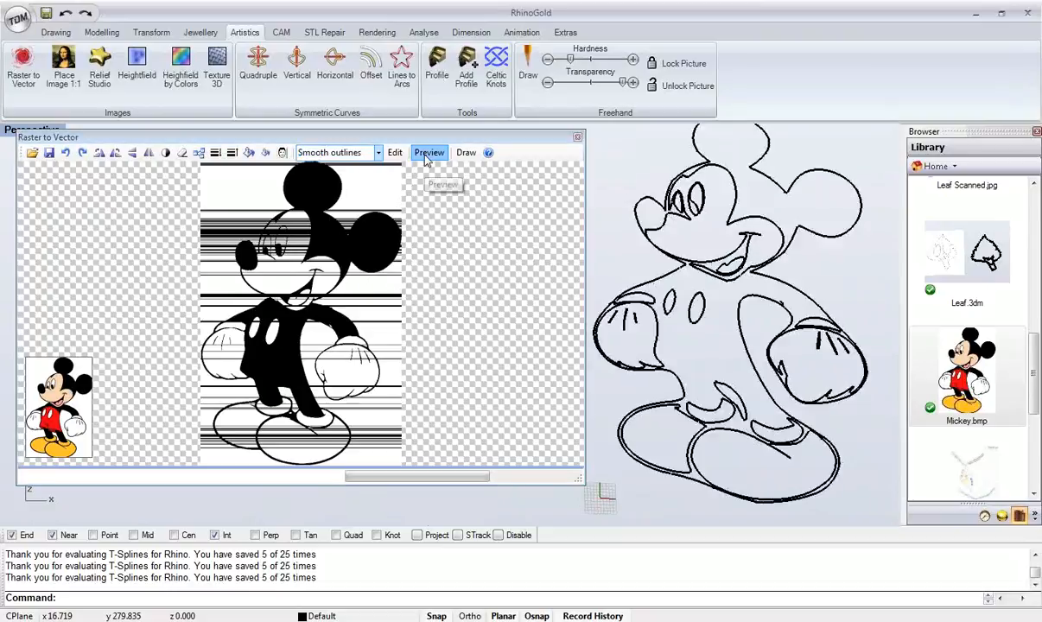
scroll(678, 355, "up", 5)
scroll(720, 327, "down", 5)
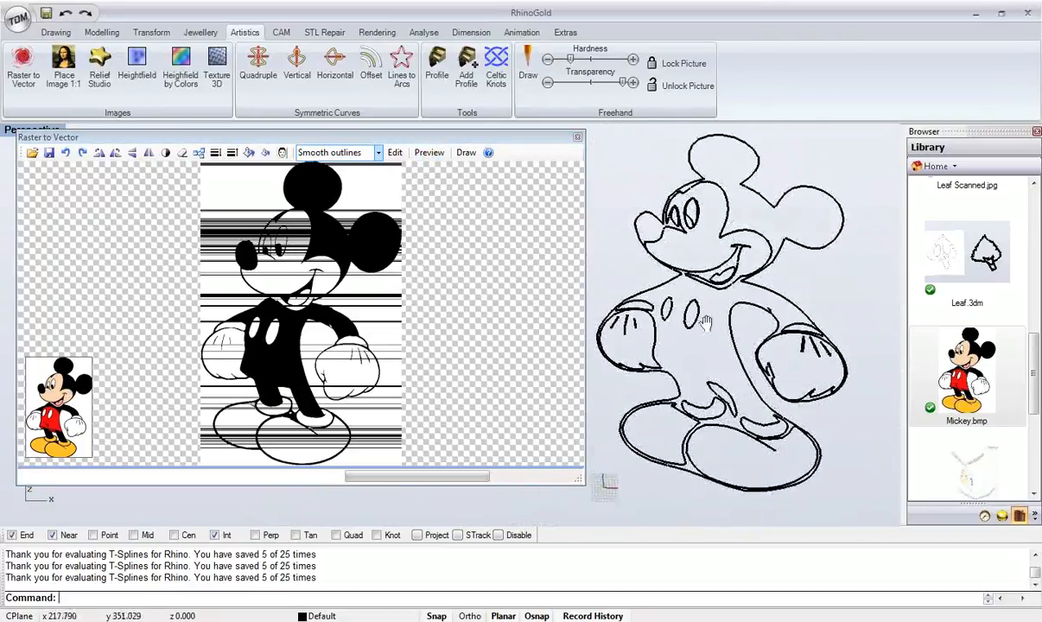
- Choose the Outlines style again, preview the figure, and draw its vector curves into the model
left_click(355, 152)
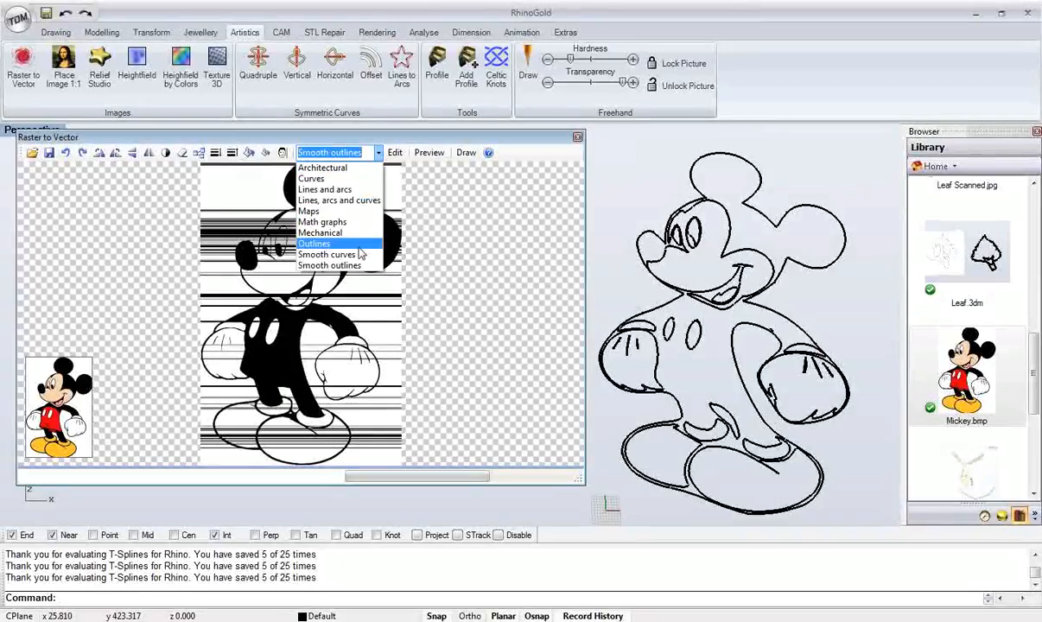
left_click(337, 244)
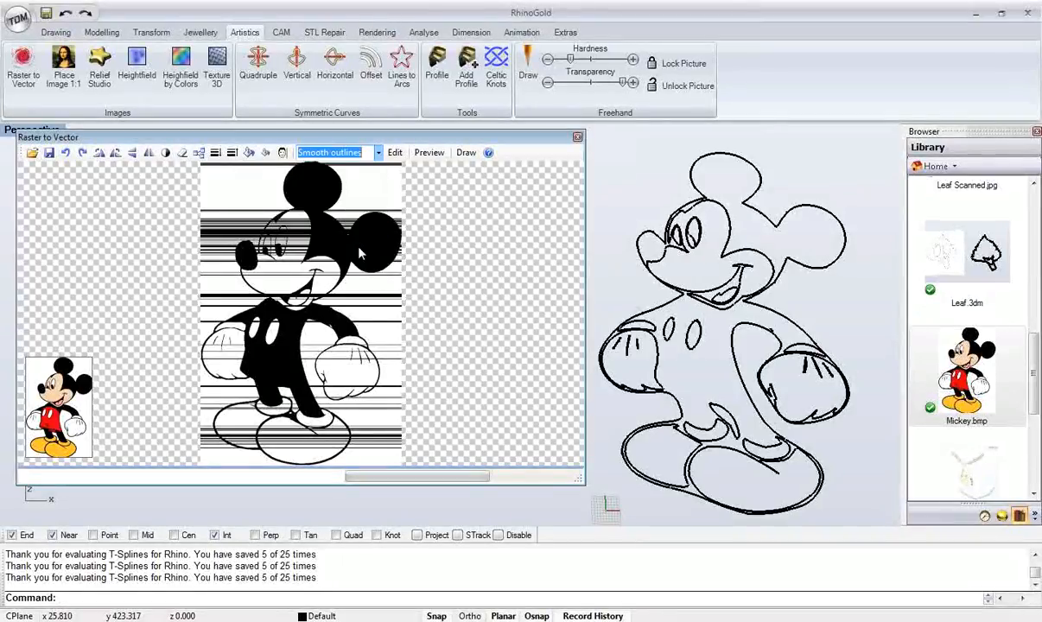
left_click(431, 160)
right_click_drag(617, 342, 742, 312)
scroll(701, 308, "down", 8)
scroll(665, 307, "up", 4)
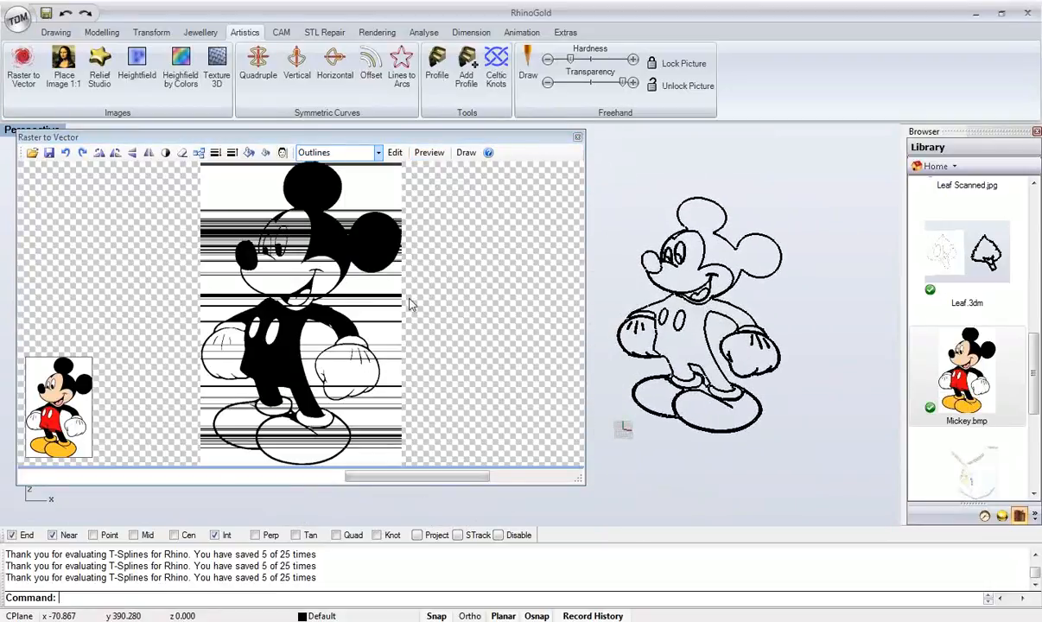
left_click_drag(326, 140, 323, 153)
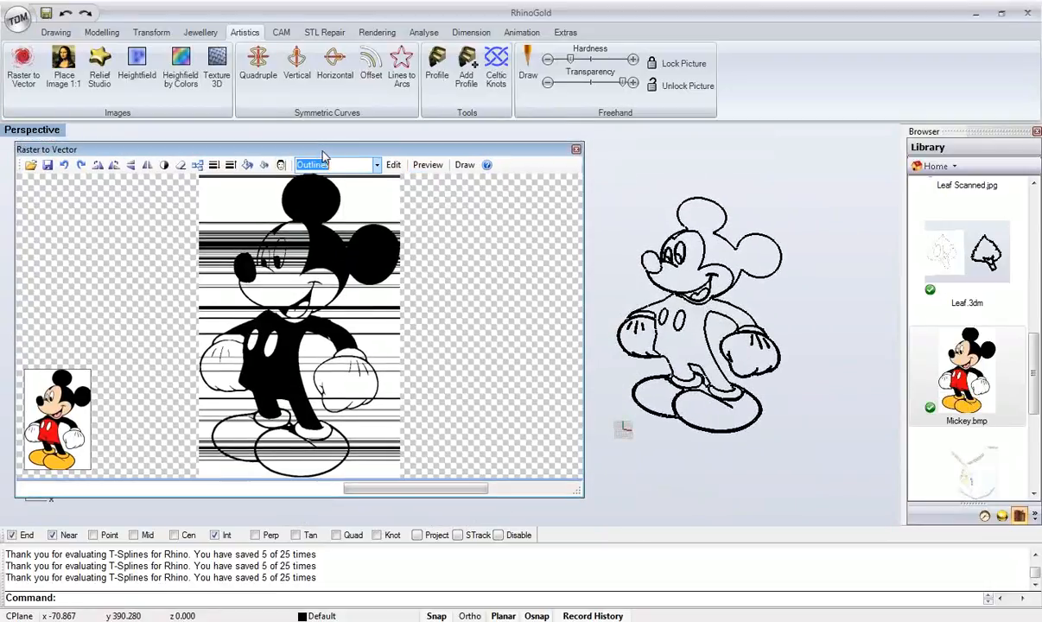
left_click(465, 165)
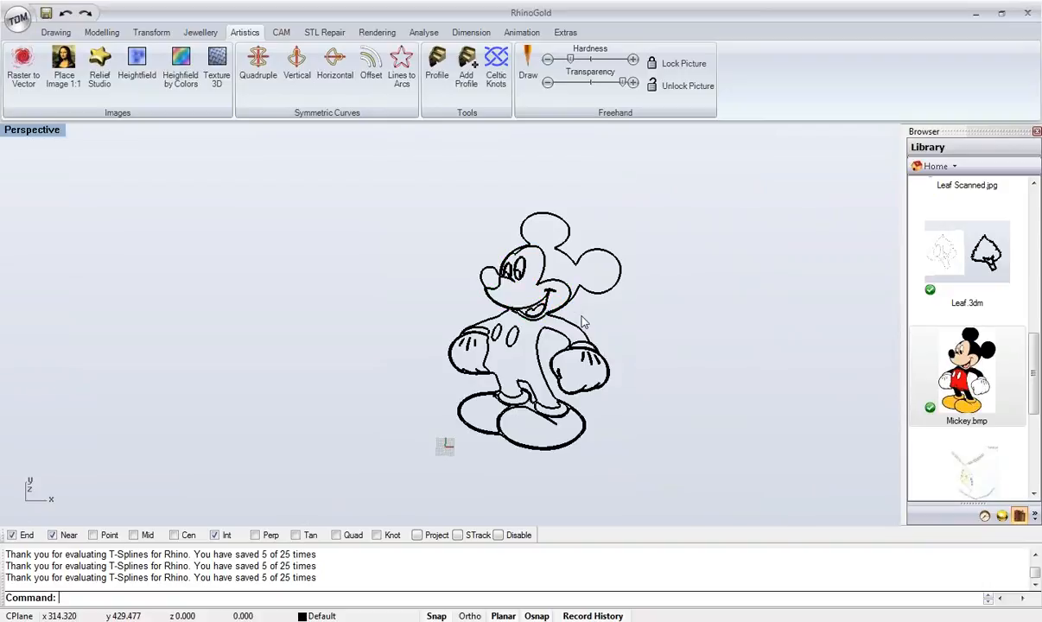
- Select the figure's outer outline, display its control points to examine them around the head and ears, and hide them again
left_click(604, 356)
left_click(636, 348)
right_click_drag(560, 366, 483, 315)
right_click_drag(197, 346, 344, 447)
scroll(483, 352, "up", 5)
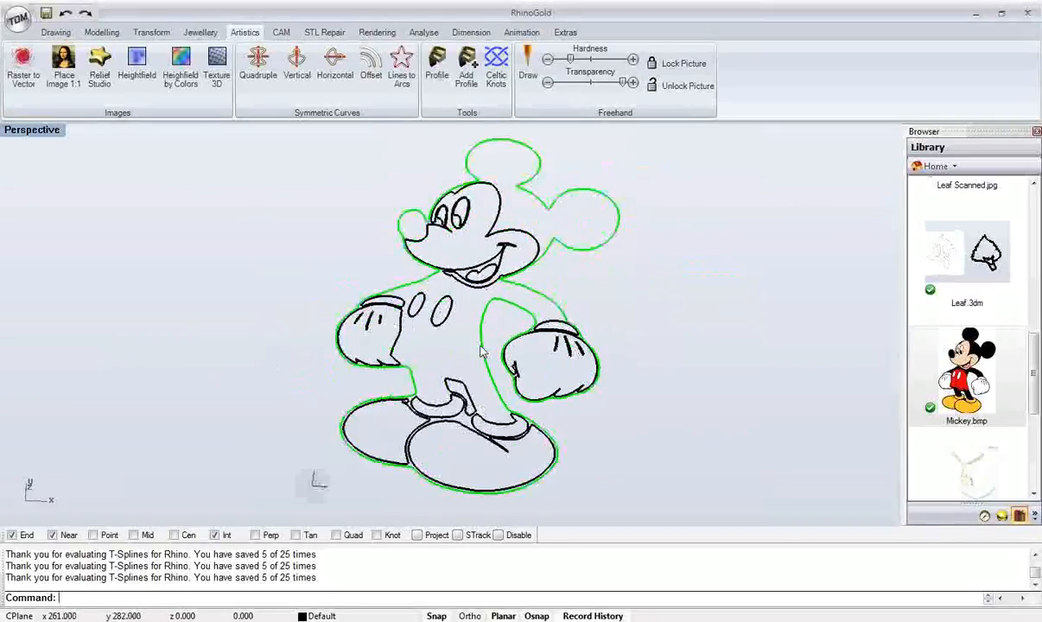
key("F10")
scroll(483, 352, "down", 5)
scroll(497, 350, "up", 3)
scroll(497, 350, "up", 4)
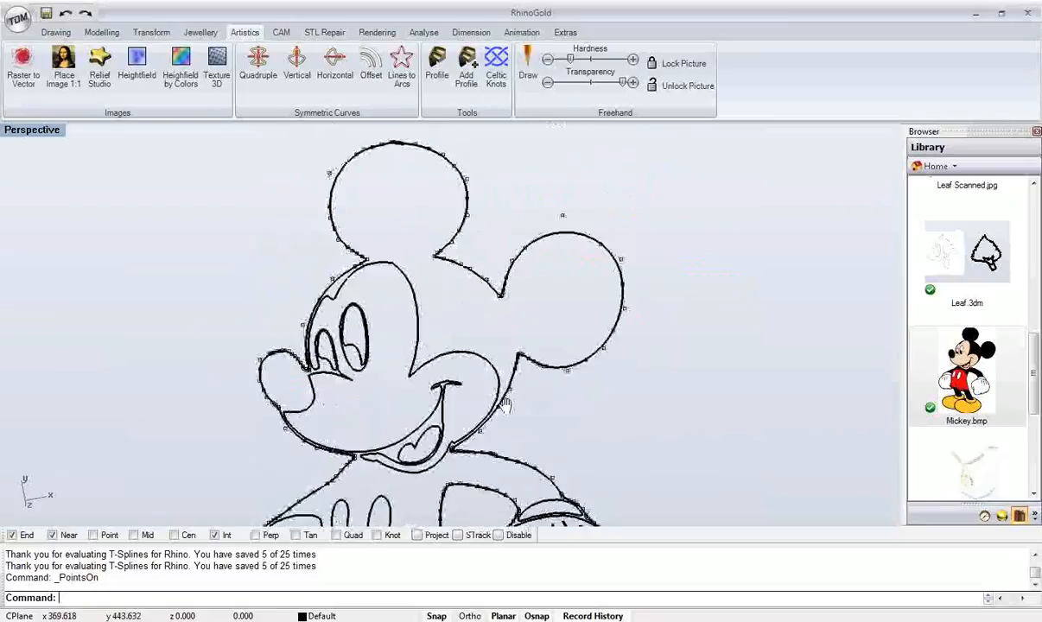
scroll(516, 439, "down", 4)
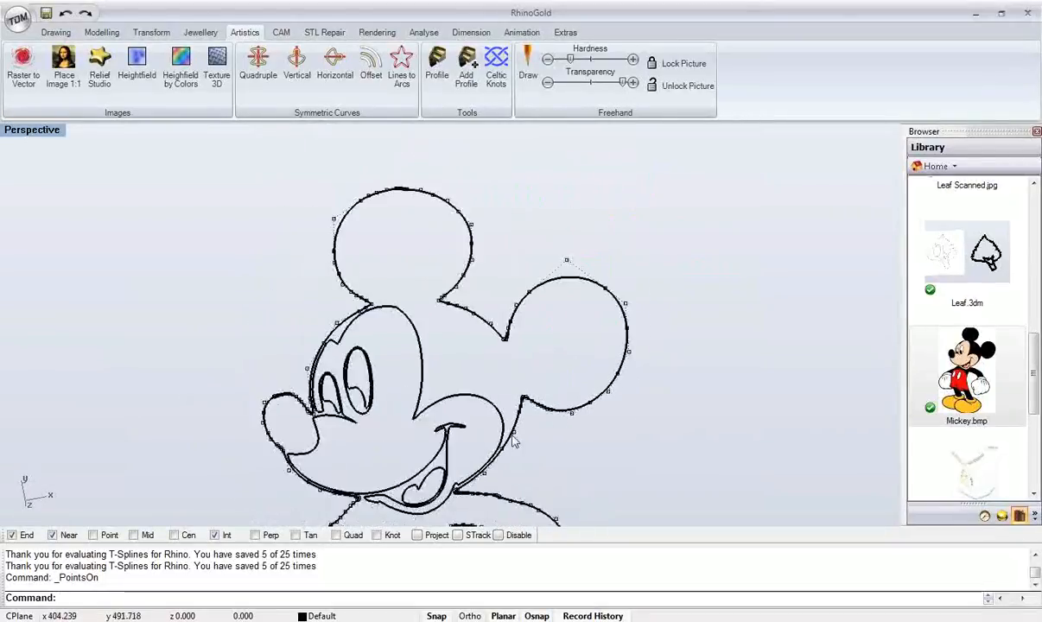
mouse_move(468, 441)
right_mouse_down("shift")
mouse_move(467, 329)
mouse_move(398, 298)
mouse_move(403, 347)
mouse_move(386, 369)
mouse_move(253, 202)
right_mouse_up("shift")
key("Escape")
scroll(465, 327, "down", 5)
scroll(403, 349, "up", 3)
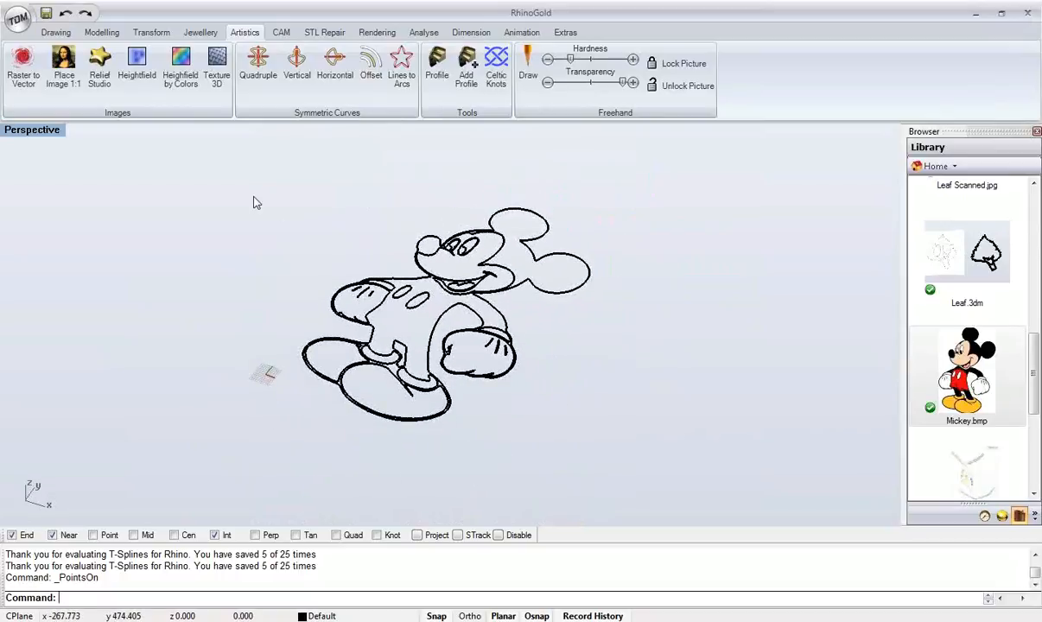
- Scale the whole set of figure curves down proportionally with the Gumball Transformer
left_click_drag(243, 167, 635, 501)
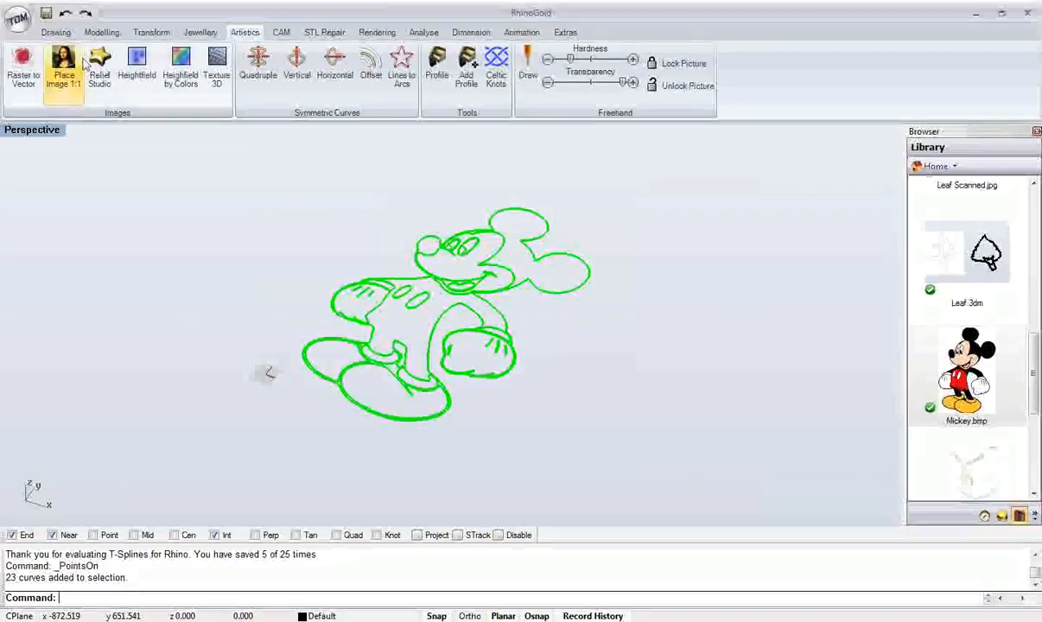
left_click(148, 33)
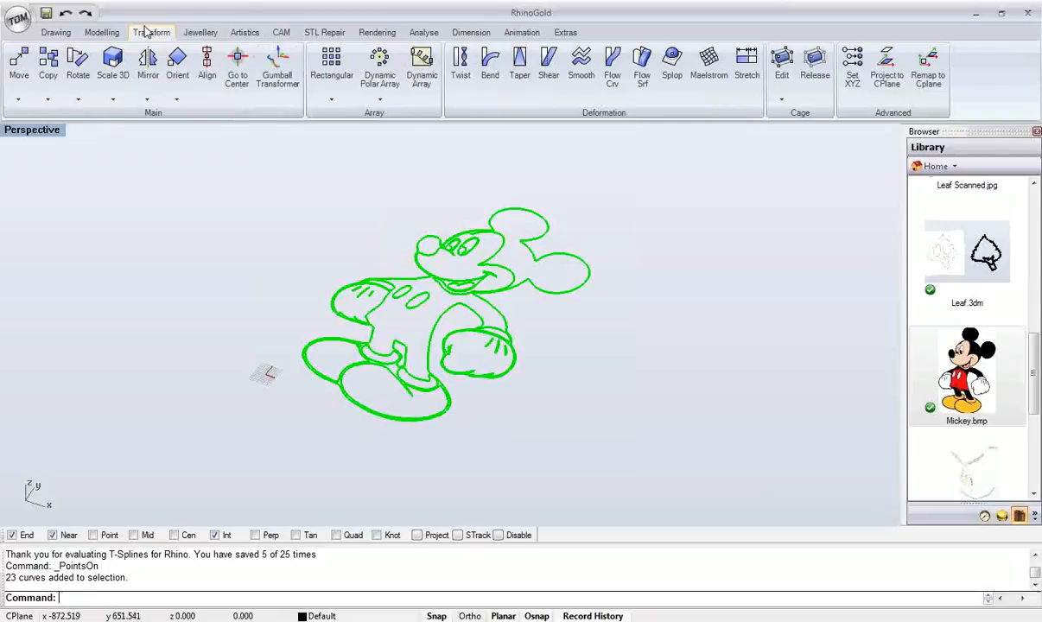
left_click(264, 81)
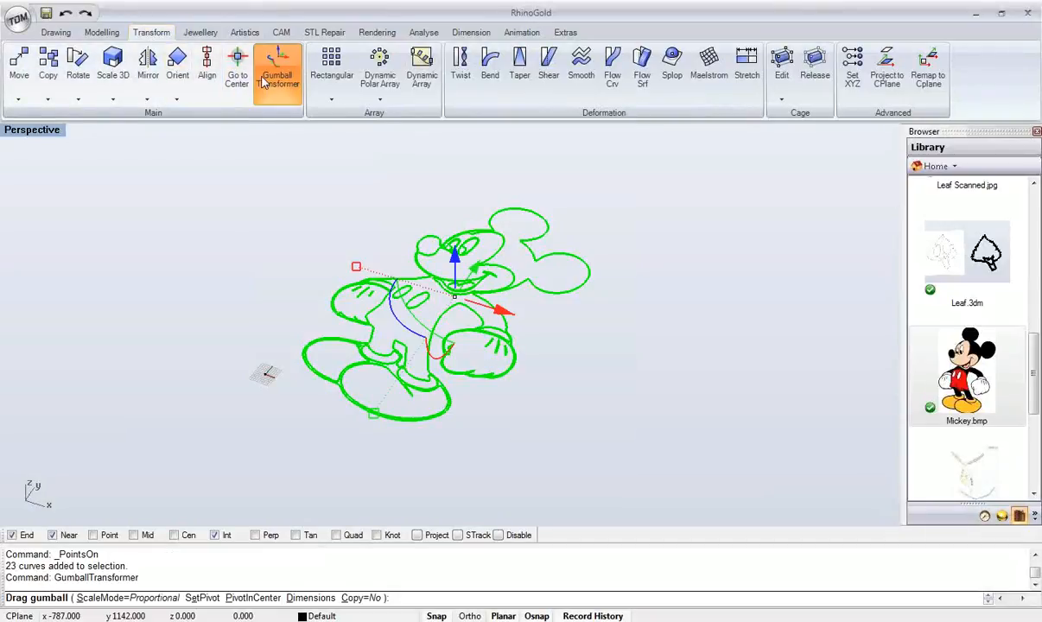
left_click_drag(373, 413, 453, 302)
key("Return")
scroll(458, 307, "up", 2)
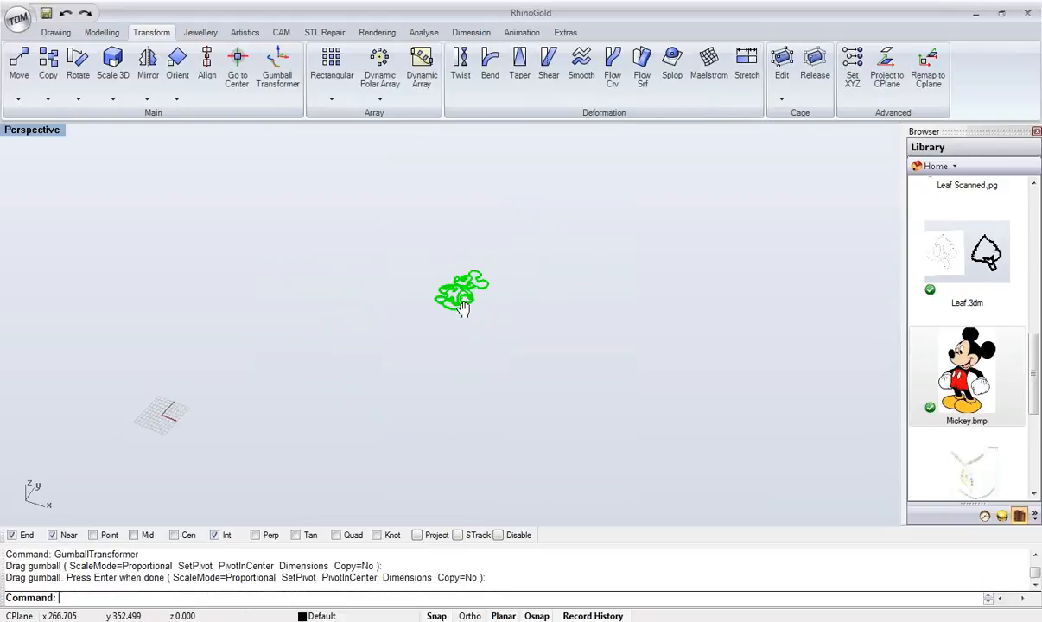
- Move the scaled-down figure onto the grid origin, deselect it, and zoom to the model's extents
right_click_drag(464, 309, 496, 304, "shift")
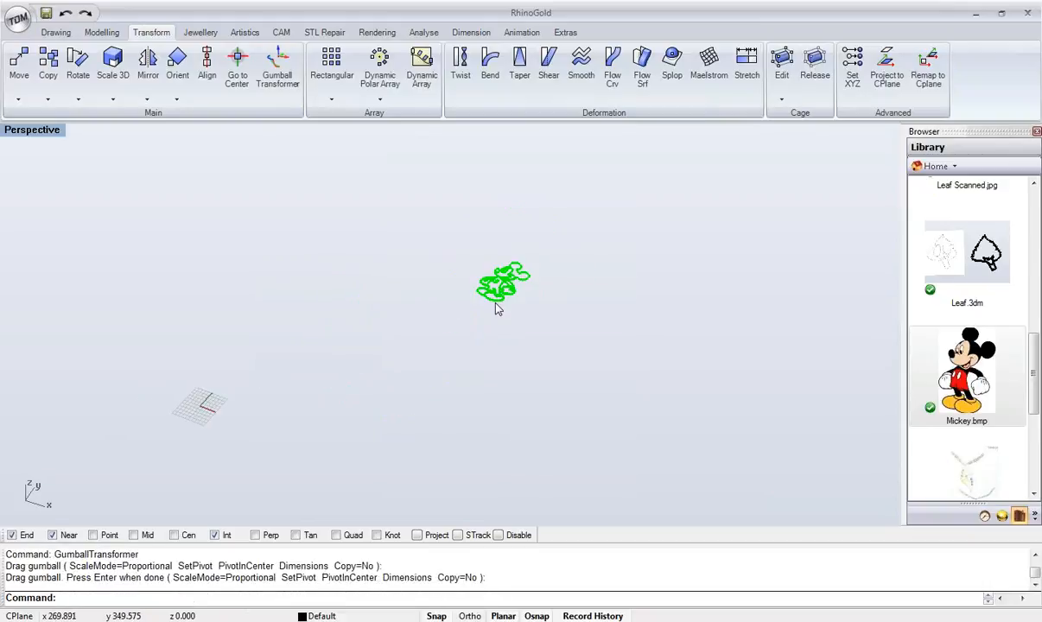
key("F4")
right_click_drag(164, 435, 337, 360, "shift")
scroll(348, 339, "up", 10)
right_click_drag(427, 345, 524, 334)
middle_click(433, 334)
left_click(405, 311)
left_click(555, 304)
scroll(545, 285, "down", 4)
right_click_drag(541, 282, 453, 270, "shift")
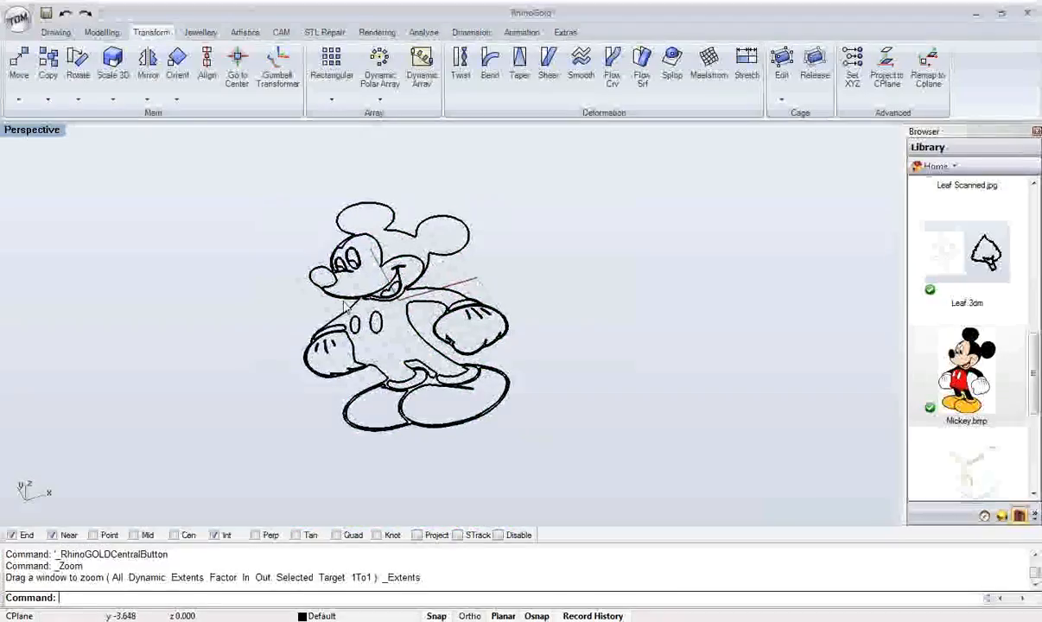
- Extrude all the figure's curves upward about 4 units as capped solids, keeping the input curves
left_click(102, 32)
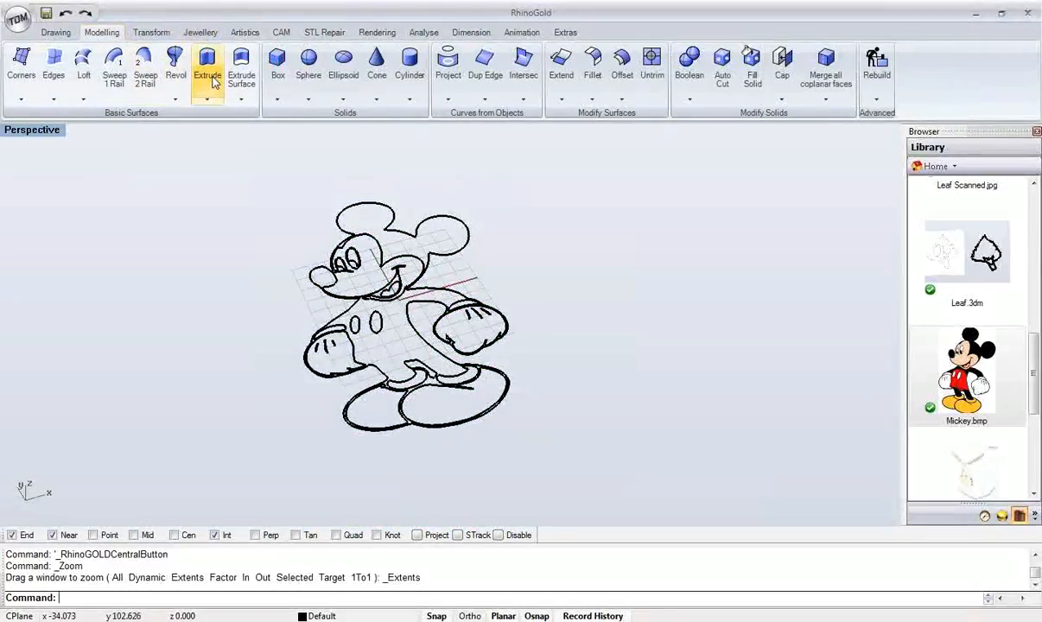
left_click(211, 78)
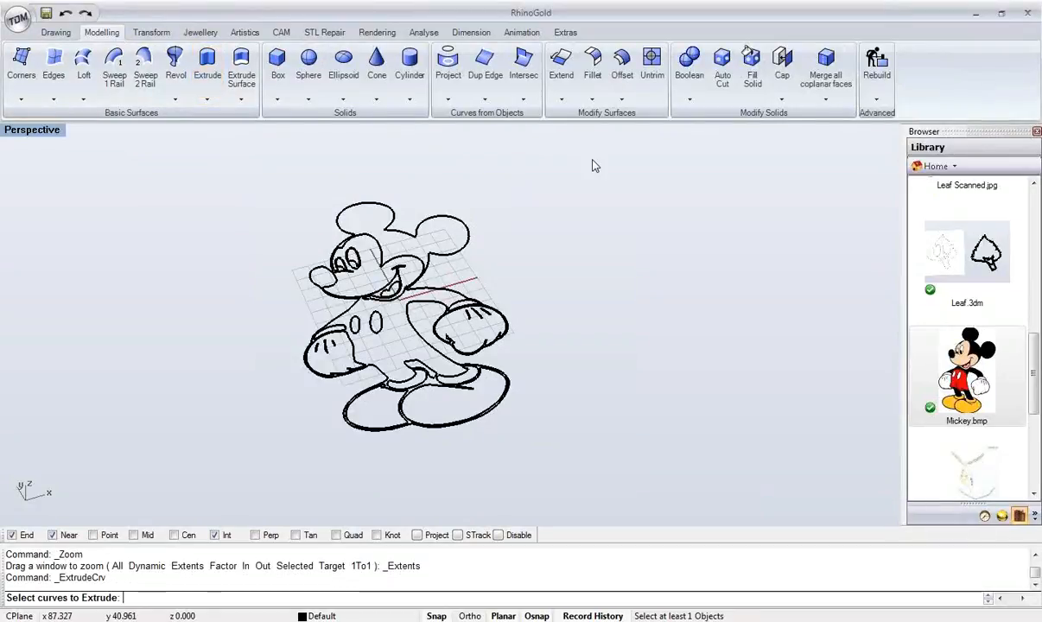
left_click_drag(591, 160, 242, 454)
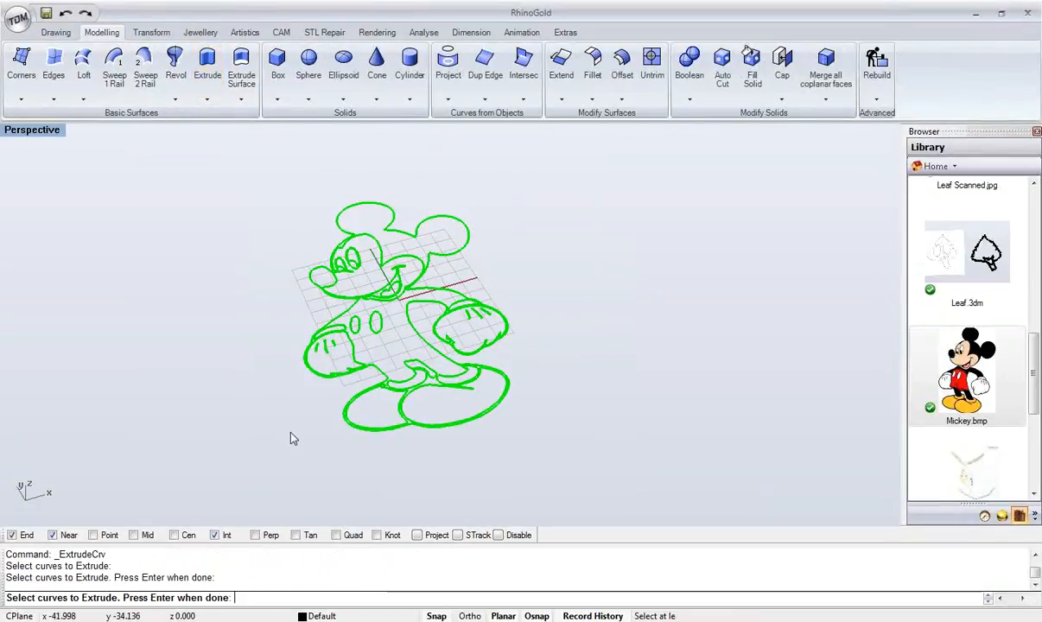
key("Return")
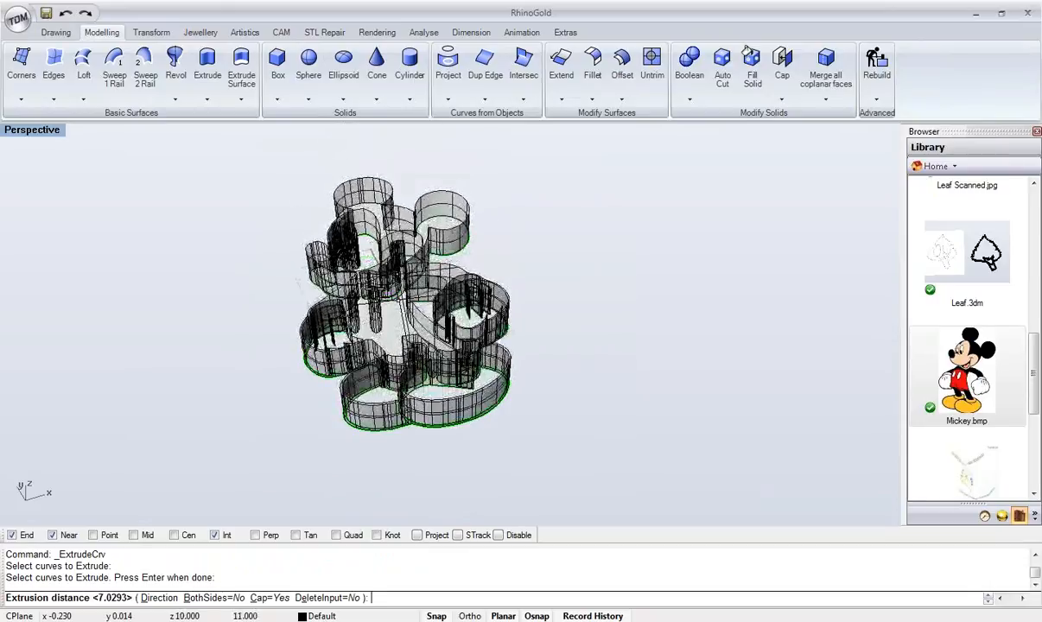
left_click(375, 292)
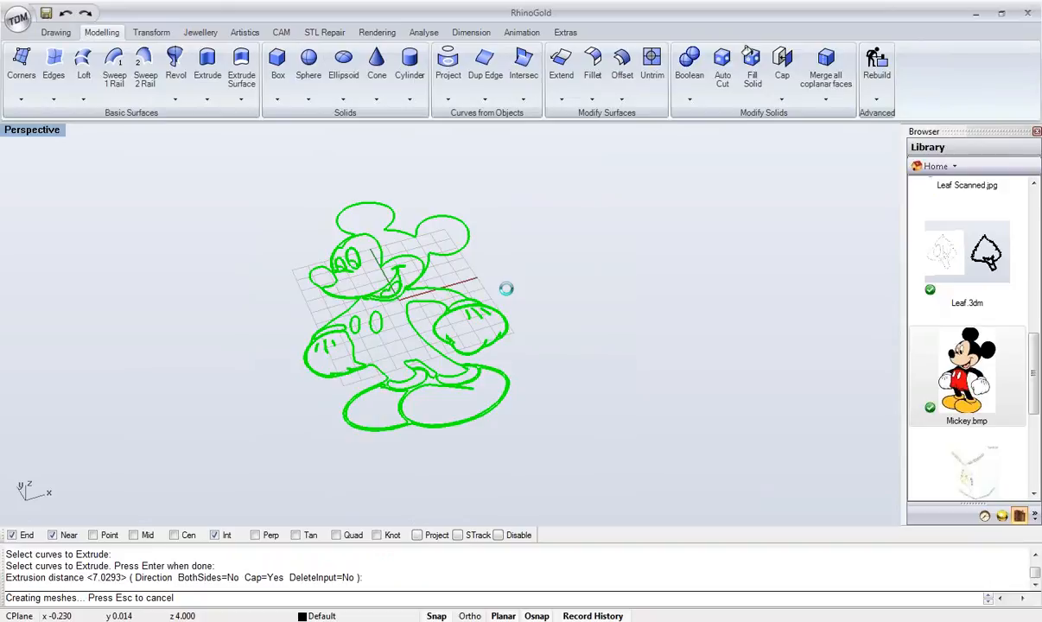
mouse_move(507, 291)
right_mouse_down()
mouse_move(327, 370)
mouse_move(344, 380)
mouse_move(350, 336)
mouse_move(331, 323)
right_mouse_up()
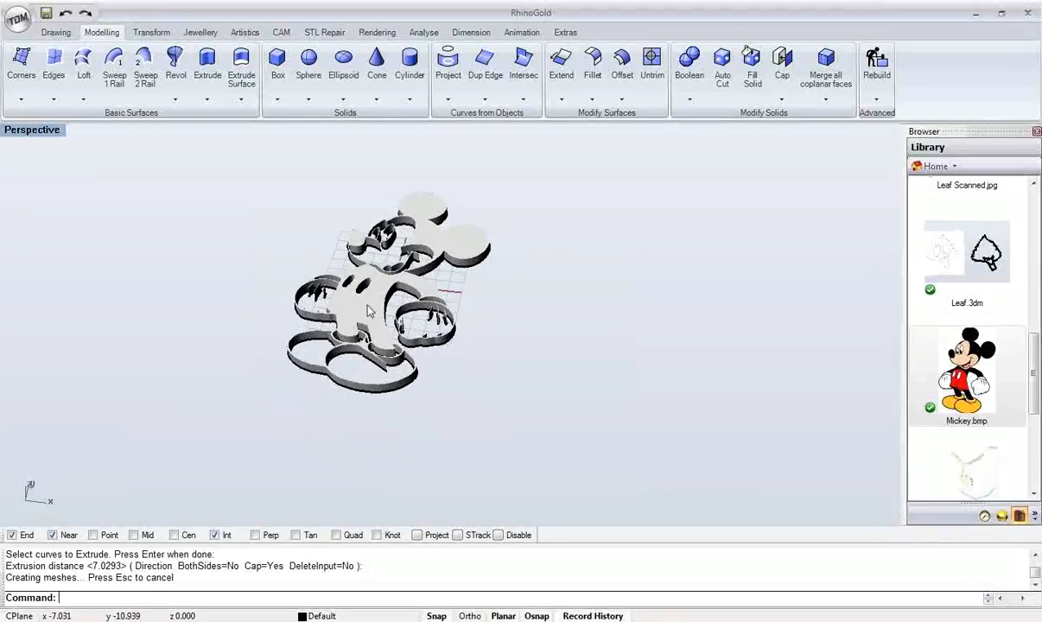
right_click_drag(372, 285, 261, 280)
scroll(273, 296, "up", 4)
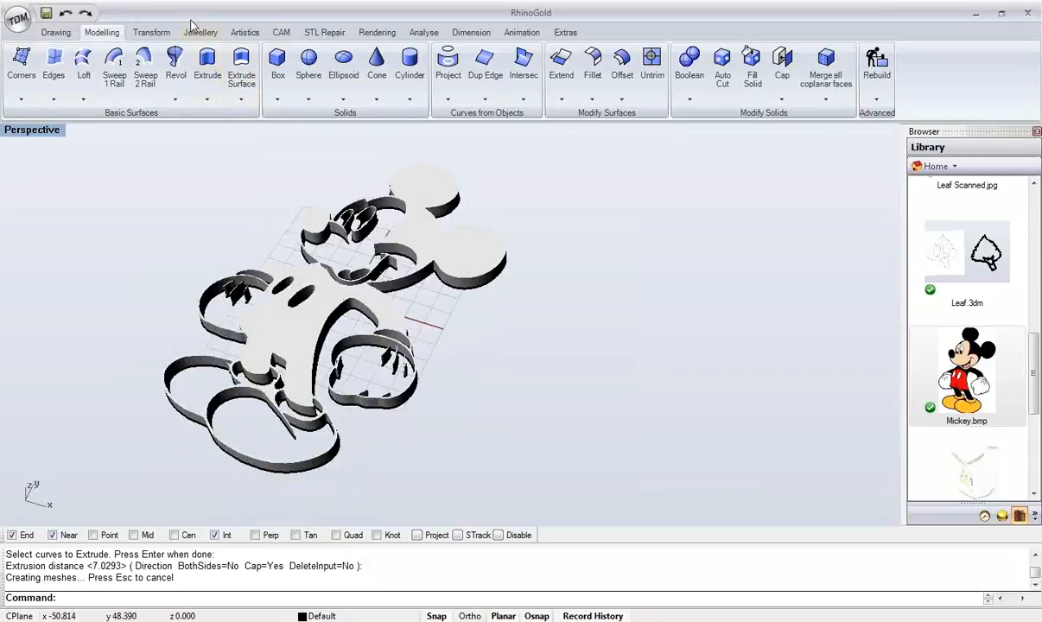
- Start a new ring with the Ring Wizard and set its European size to 16
left_click(199, 35)
left_click(569, 68)
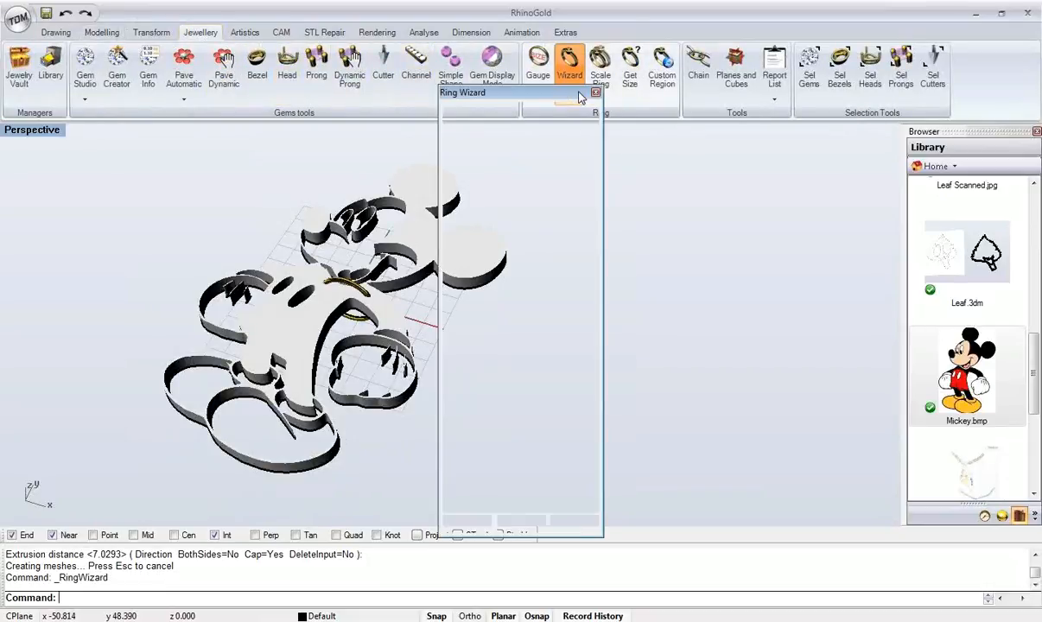
left_click(486, 225)
scroll(482, 225, "down", 4)
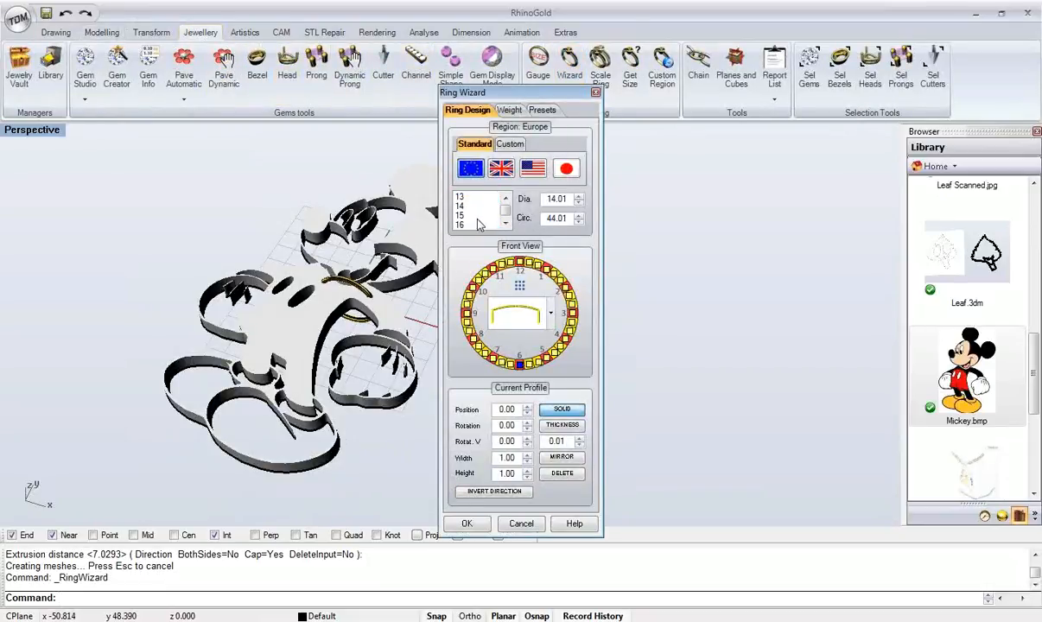
left_click(475, 226)
- Move the extruded figure together with its curves off to one side, clear of the ring
right_click_drag(412, 303, 321, 282, "shift")
scroll(321, 281, "down", 6)
left_click_drag(203, 226, 424, 412)
left_click_drag(324, 342, 248, 317)
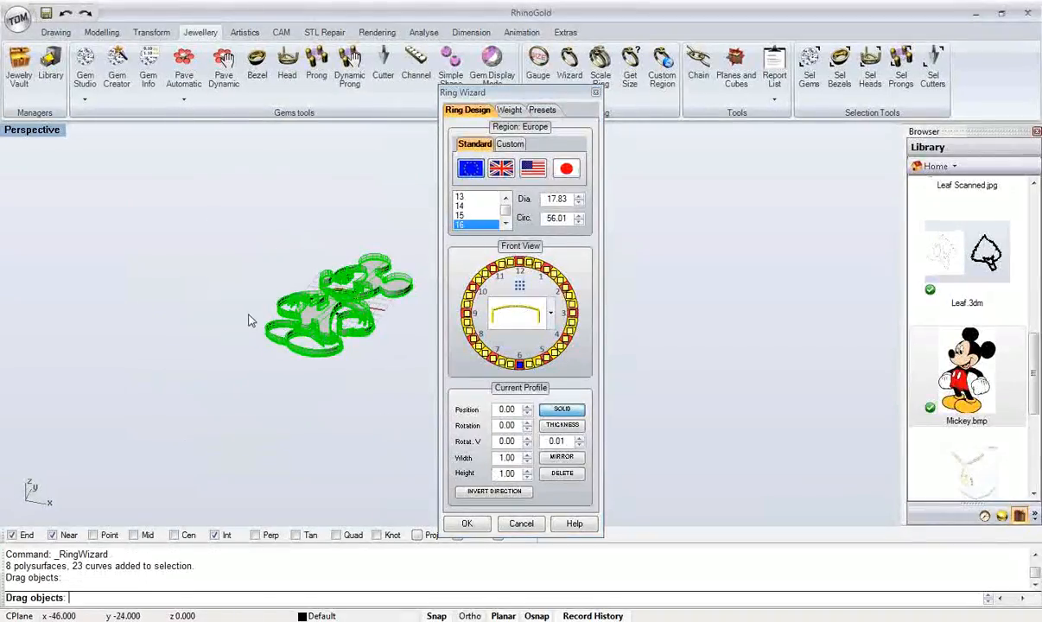
left_click(296, 359)
- Give the ring a rounded profile and set its bottom section to 4.75 width and 2.50 height
scroll(305, 333, "up", 5)
right_click_drag(326, 330, 302, 353)
scroll(301, 341, "up", 2)
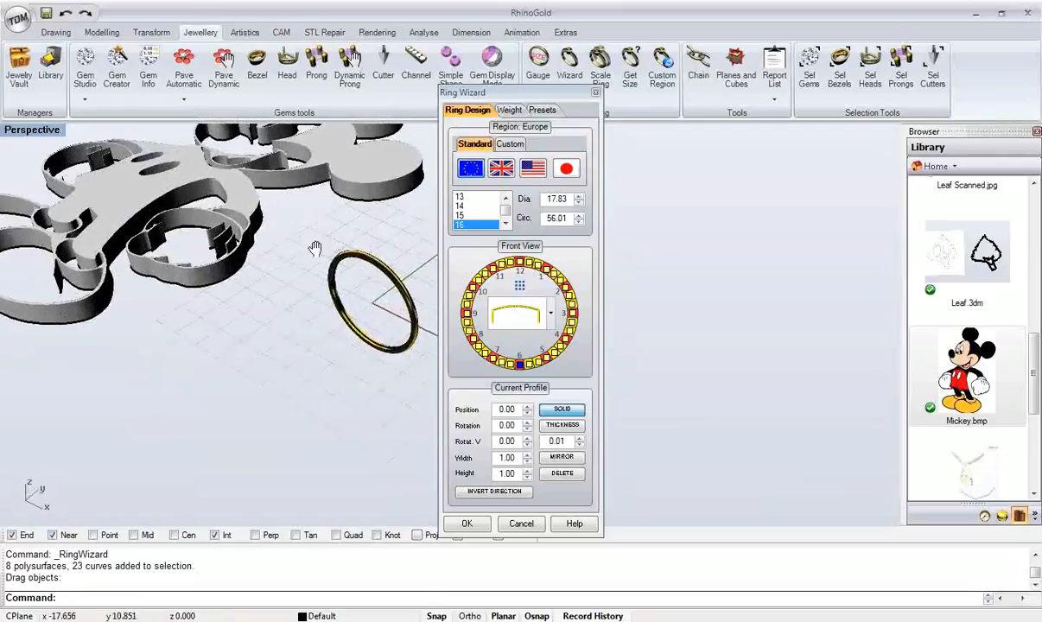
right_click_drag(316, 248, 274, 266, "shift")
left_click(527, 329)
left_click(521, 429)
right_click_drag(373, 395, 351, 399)
scroll(506, 459, "up", 15)
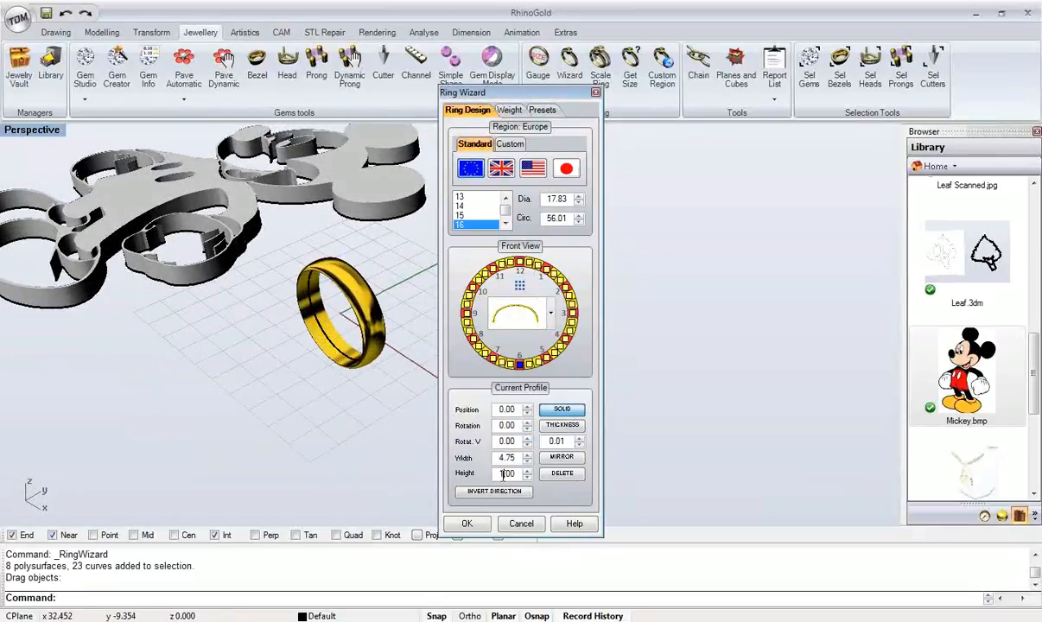
scroll(503, 476, "up", 4)
scroll(503, 475, "up", 2)
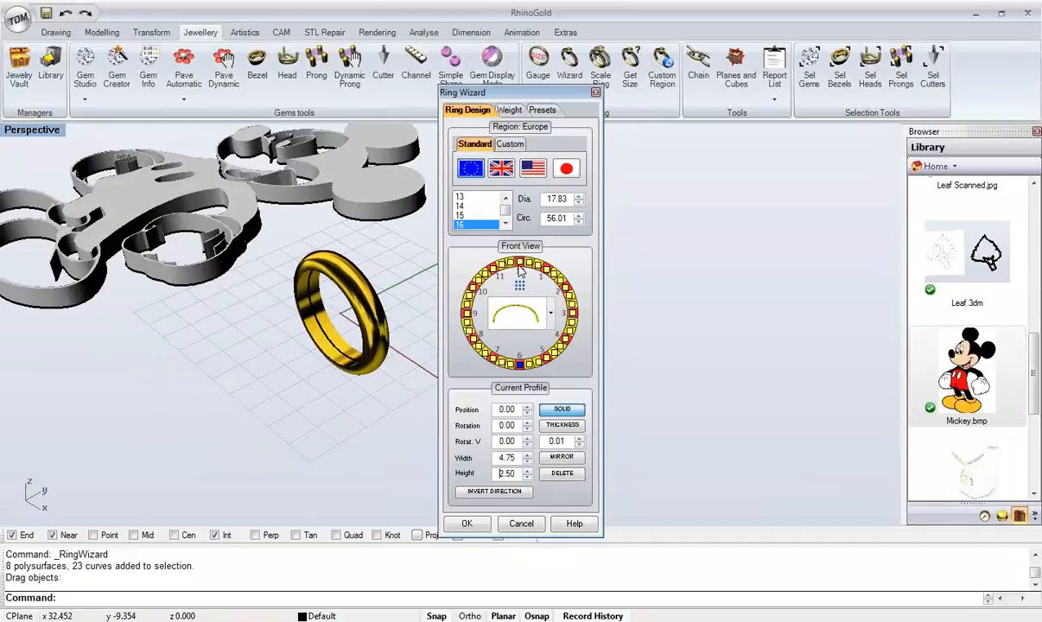
- Set the ring's 12 o'clock section to 10.00 width and 5.50 height, and create the ring
scroll(519, 457, "up", 20)
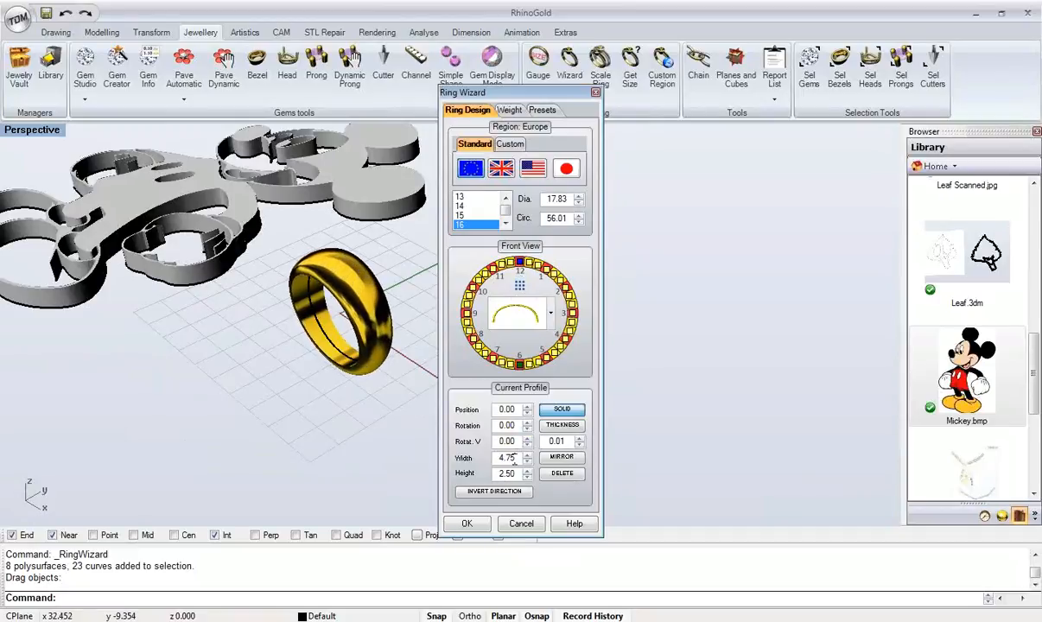
scroll(501, 475, "up", 13)
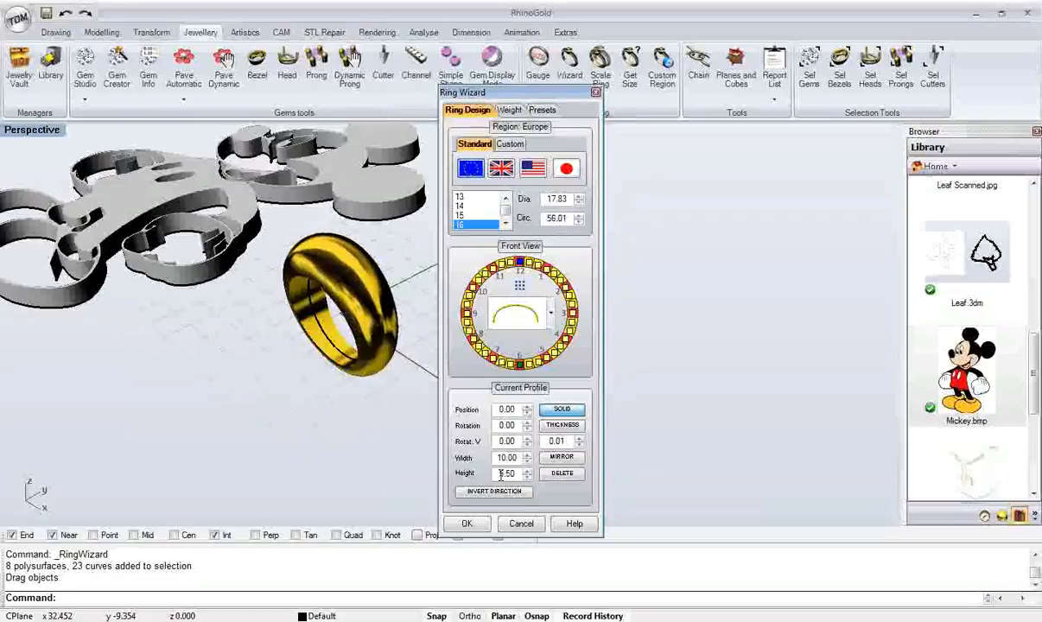
left_click(460, 524)
- Splop the extruded figure: turn on projected snaps and define a reference sphere of about 58 radius centred on the figure's body
right_click_drag(332, 355, 380, 370)
scroll(389, 345, "down", 8)
right_click_drag(389, 293, 424, 404)
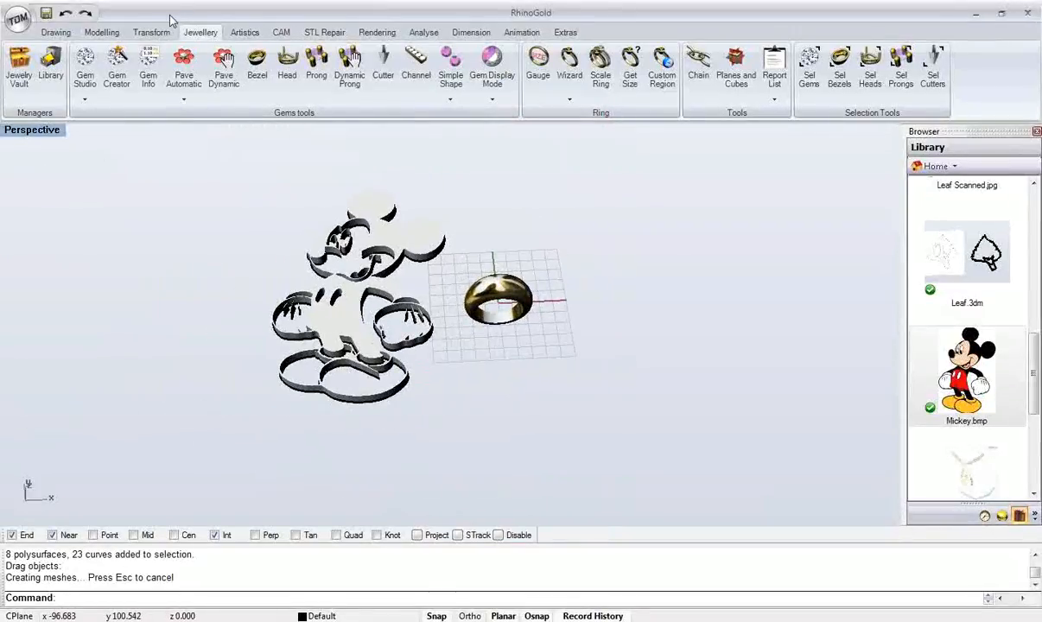
left_click(151, 32)
left_click(670, 69)
left_click_drag(177, 186, 478, 458)
key("Return")
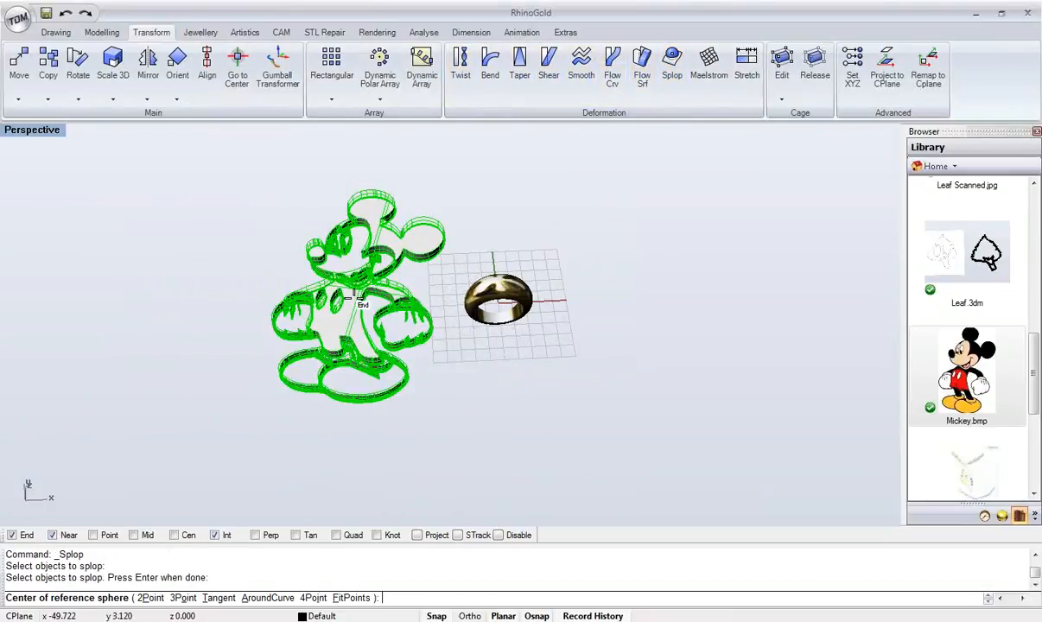
left_click(418, 535)
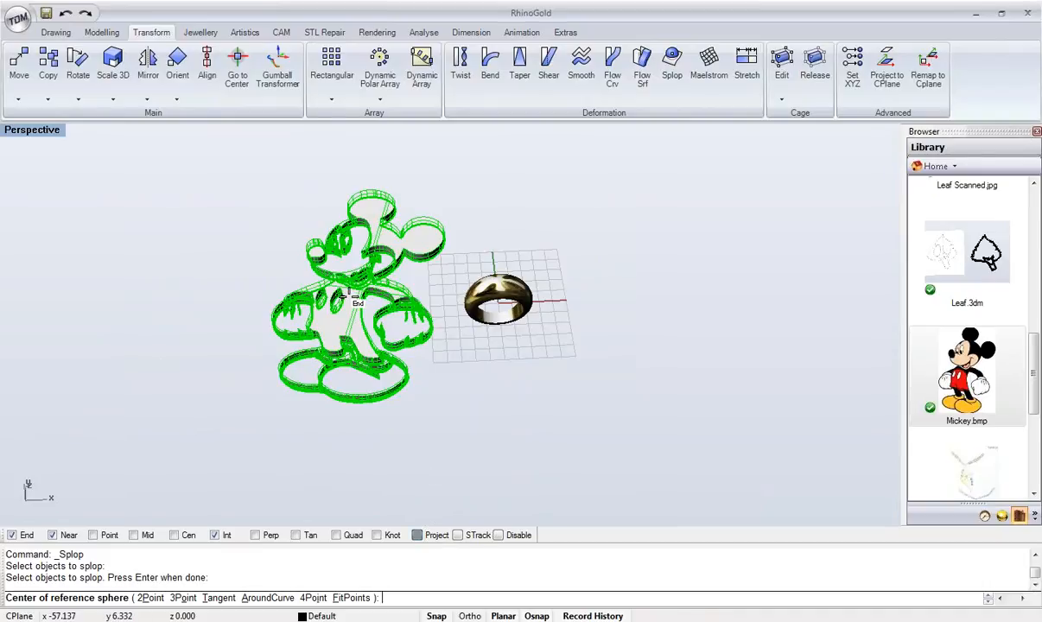
left_click(344, 298)
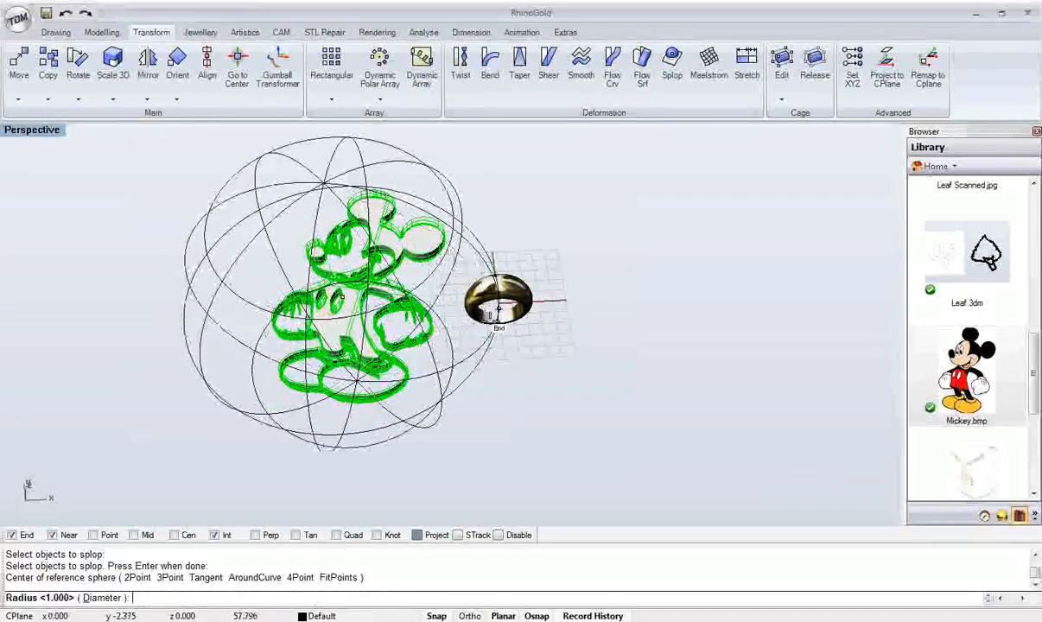
left_click(498, 311)
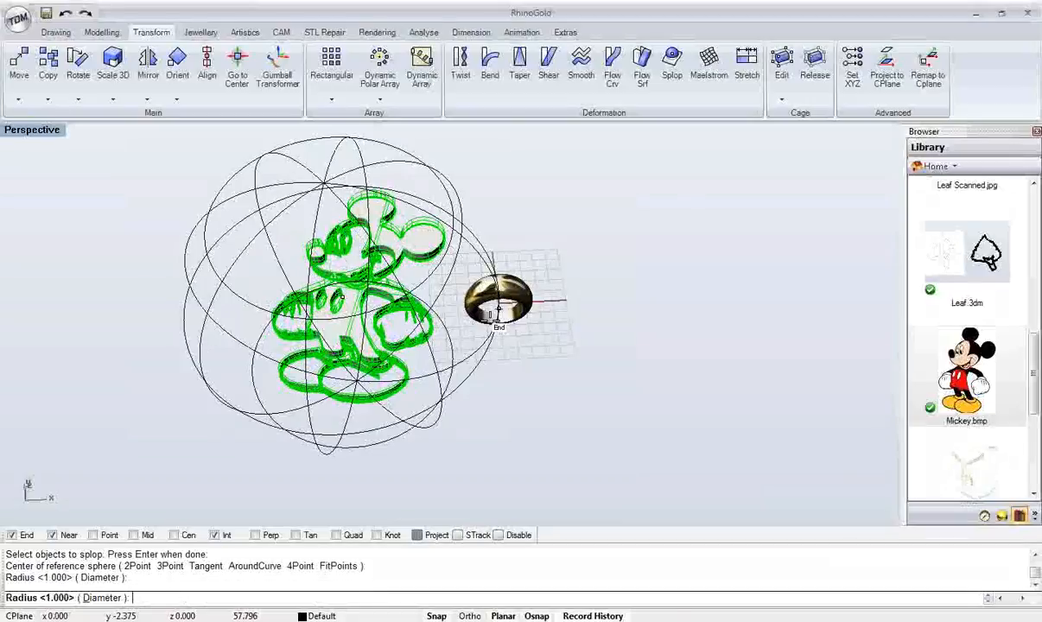
- Drop the splopped figure on the ring's upper outer surface, sized by a sphere of about 7.3 radius, and end Splop
right_click_drag(500, 327, 469, 259)
scroll(490, 327, "up", 5)
left_click(462, 275)
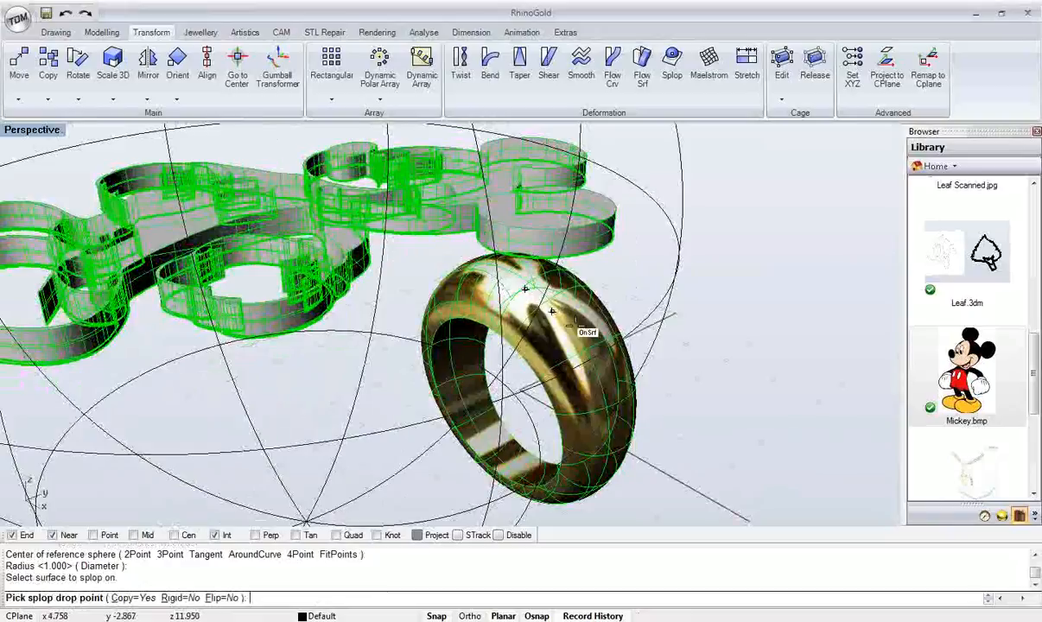
right_click_drag(573, 335, 538, 344)
scroll(537, 344, "up", 2)
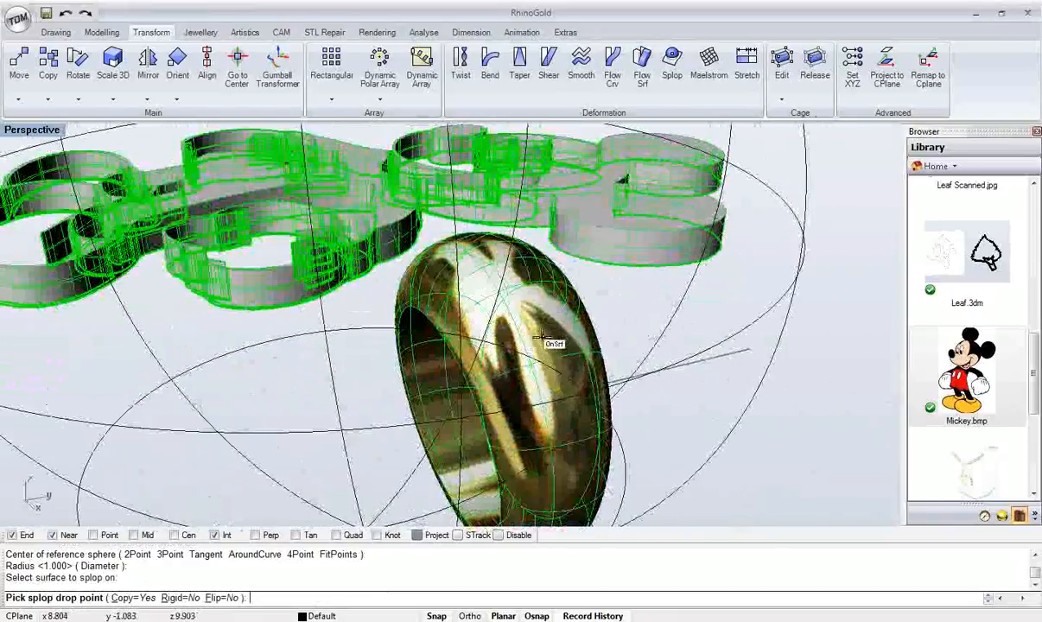
left_click(541, 334)
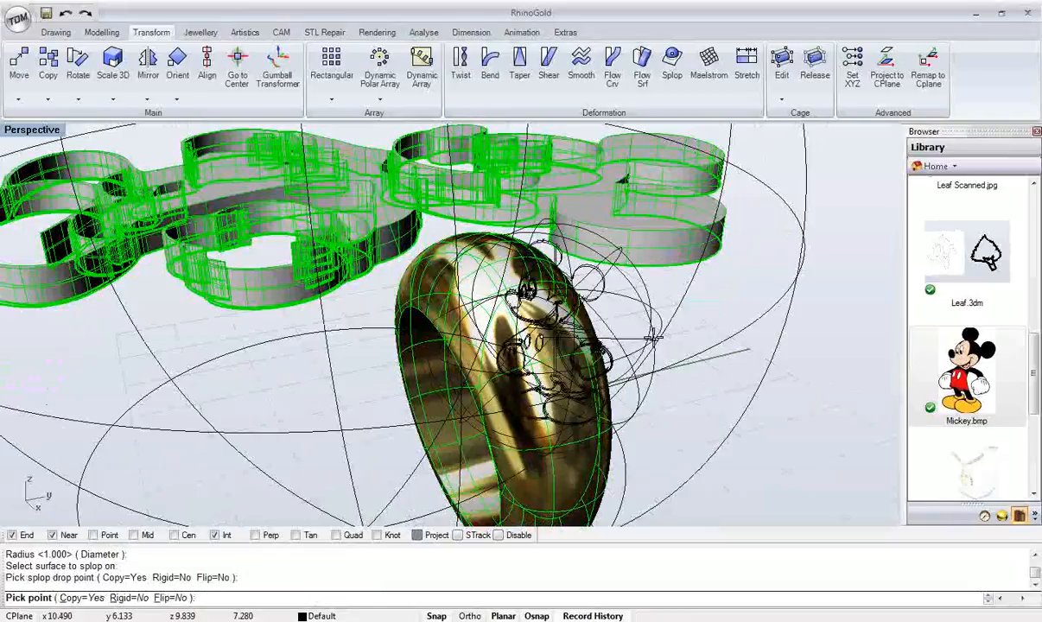
left_click(654, 337)
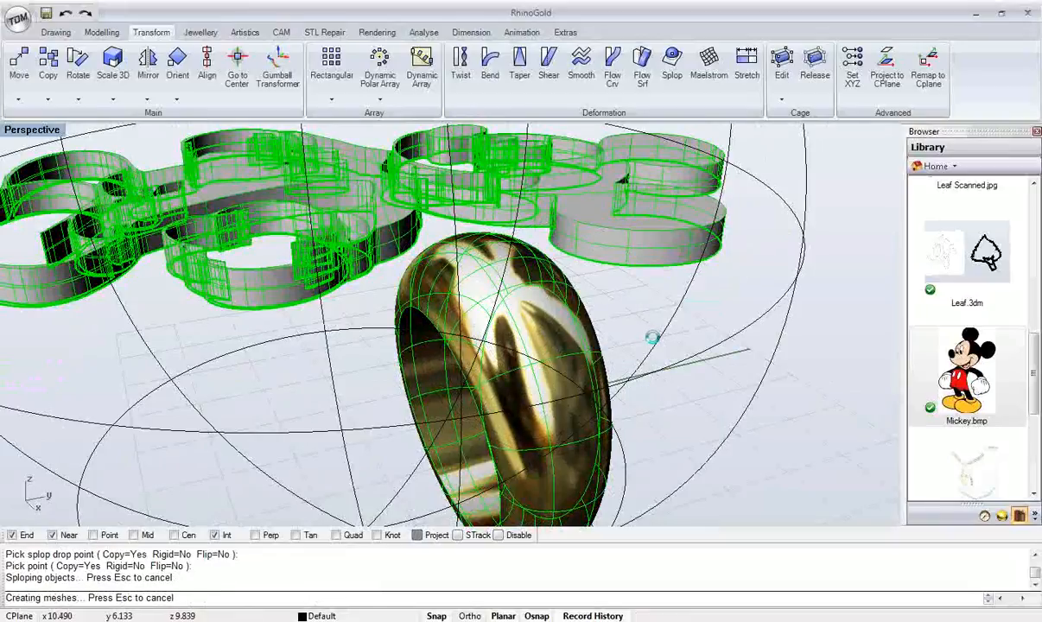
right_click(651, 338)
- Select the ring with its splopped figure and hide everything else, including the original extrusion and curves
right_click_drag(595, 393, 685, 395)
scroll(642, 374, "down", 2)
scroll(536, 361, "down", 6)
right_click_drag(532, 360, 570, 376)
left_click_drag(626, 298, 538, 387)
middle_click(537, 370)
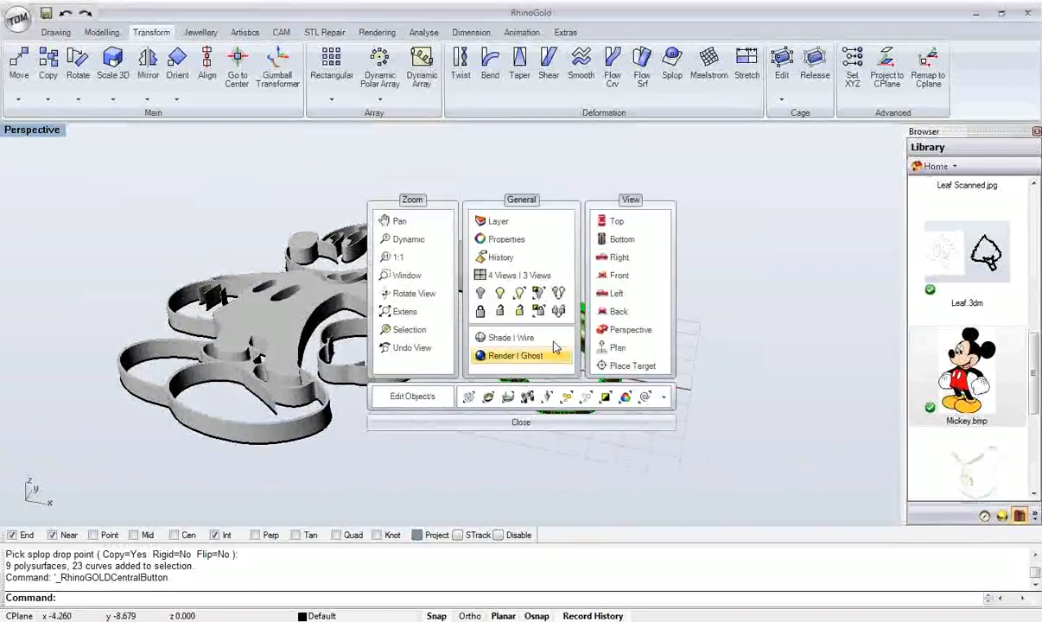
left_click(540, 297)
- Examine from the front and side how the figure follows the ring's curved surface
scroll(556, 309, "up", 5)
right_click_drag(574, 333, 446, 292)
scroll(423, 286, "up", 4)
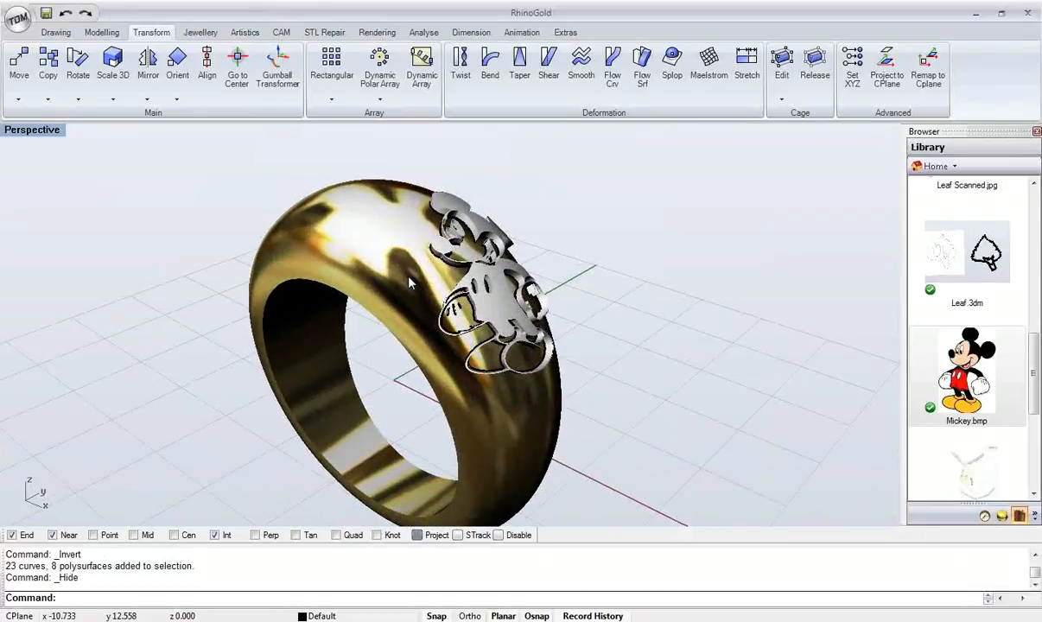
right_click_drag(410, 284, 140, 228)
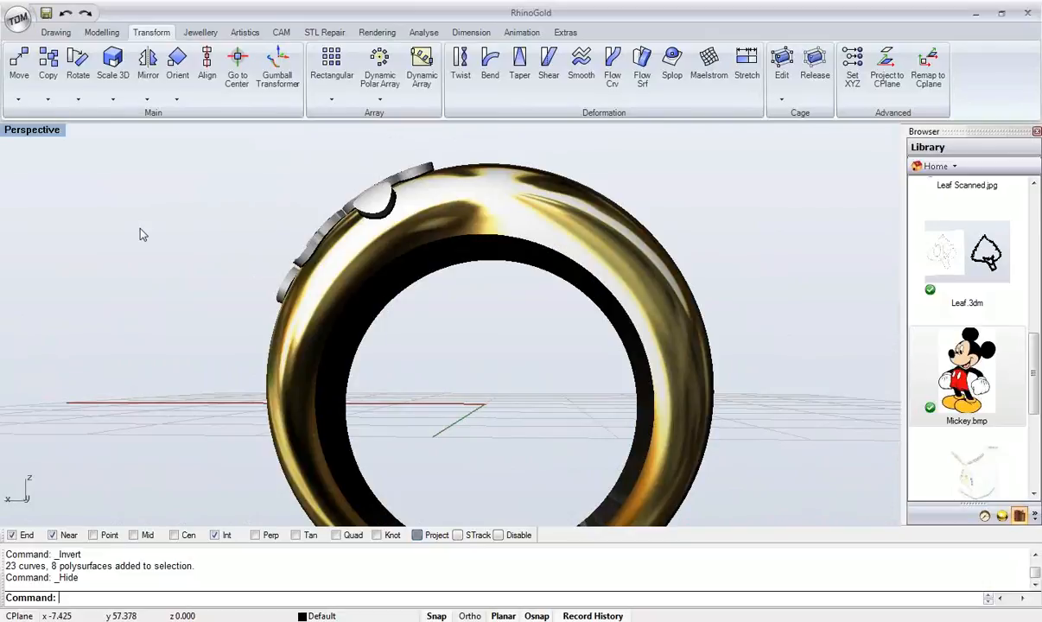
right_click_drag(296, 226, 701, 300)
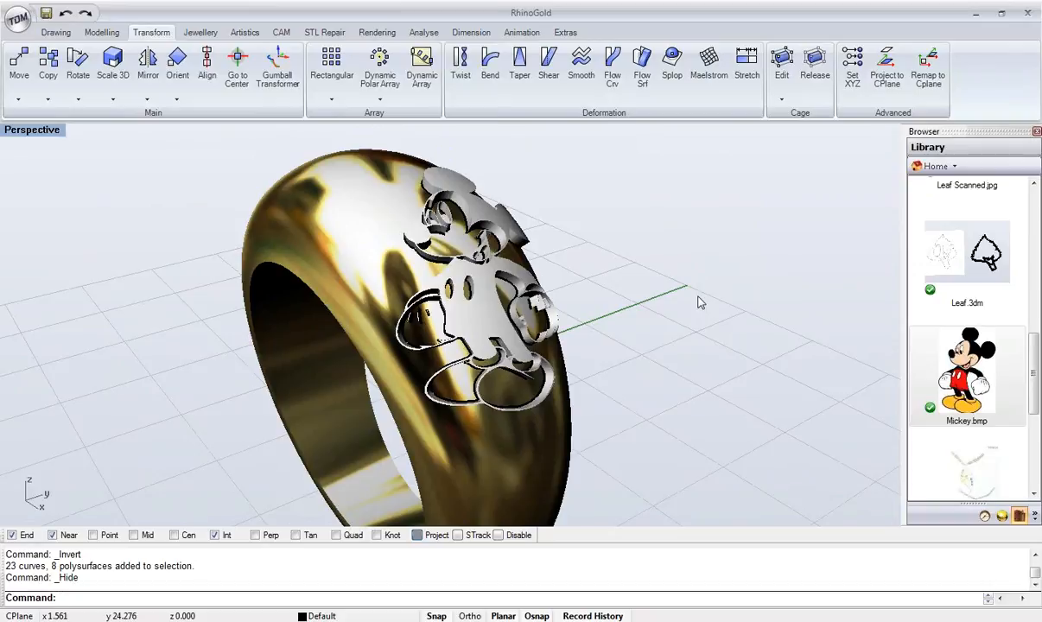
scroll(650, 292, "down", 6)
right_click_drag(557, 299, 552, 240)
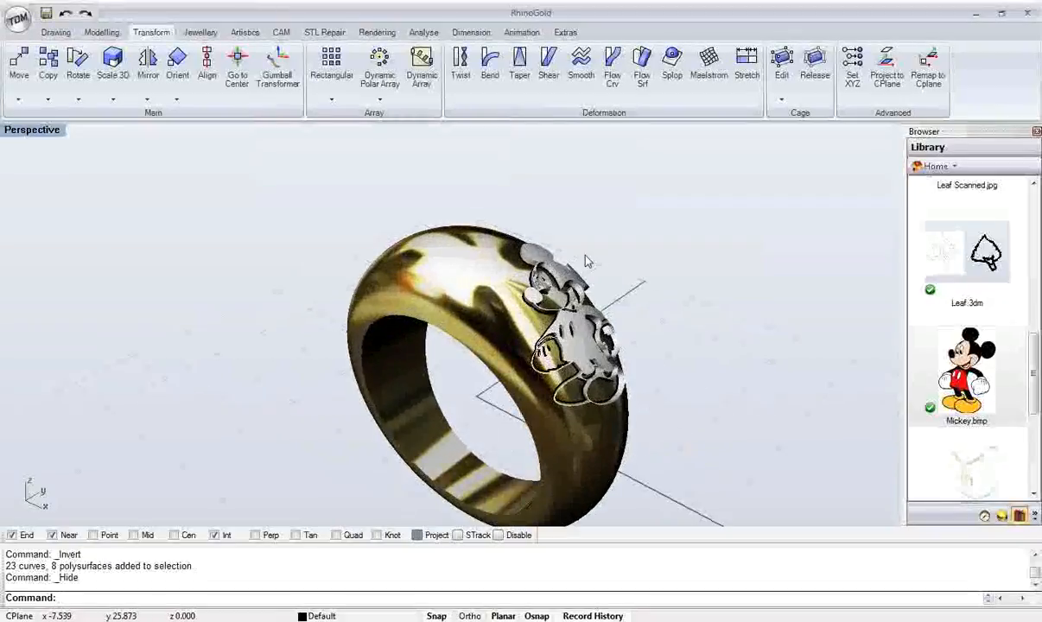
- Delete the ring together with its splopped figure from the model
key("ctrl+a")
key("Delete")
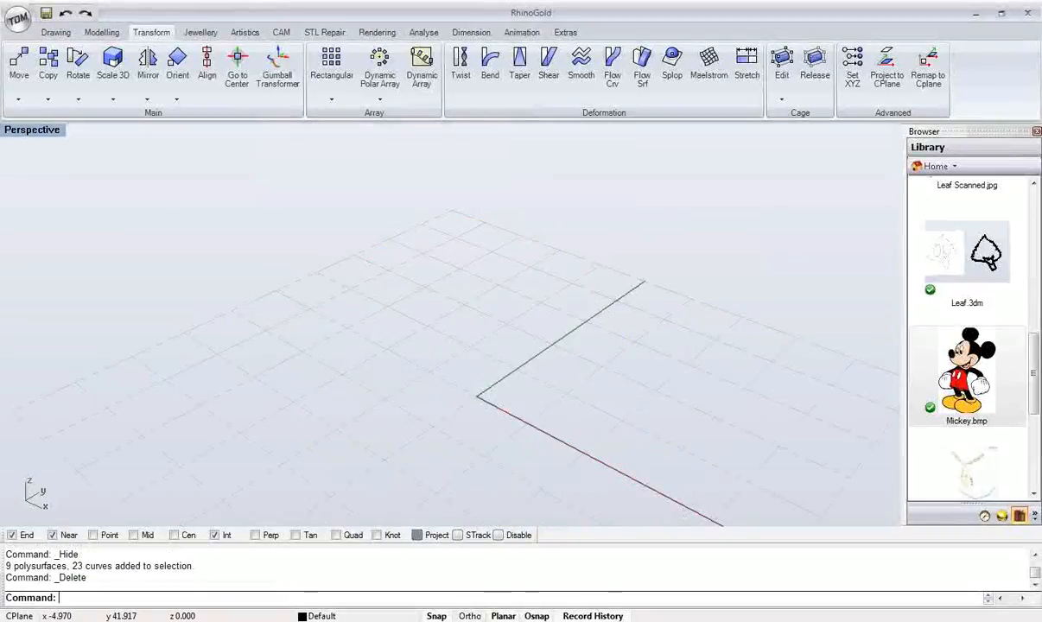
- Switch to PowerPoint, present the Raster to Vector and Raster to Vector Sample slides, and return to RhinoGold
left_click(537, 604)
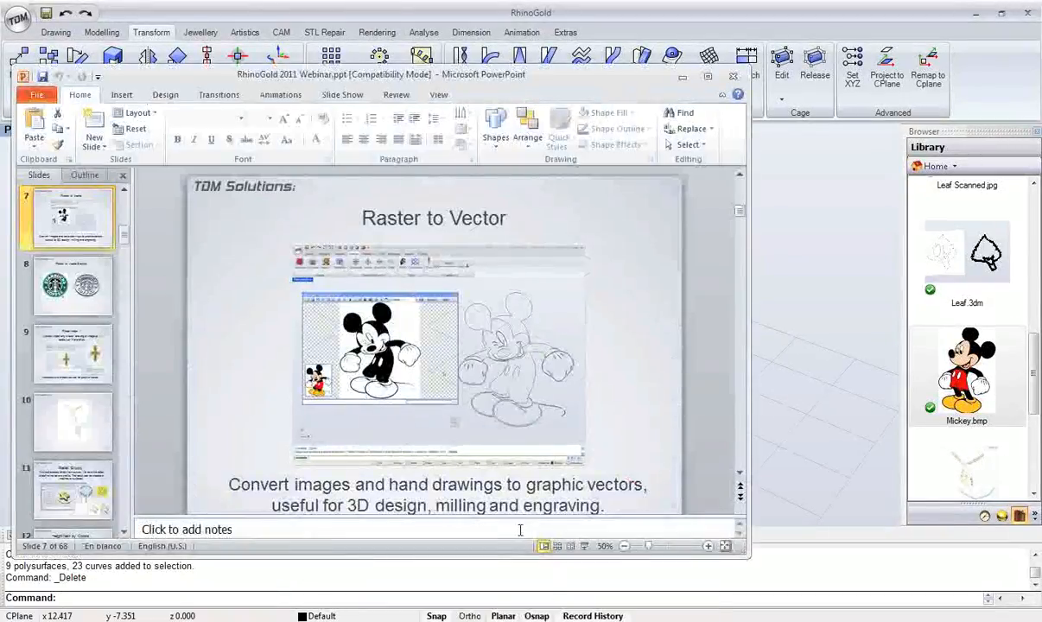
left_click(583, 547)
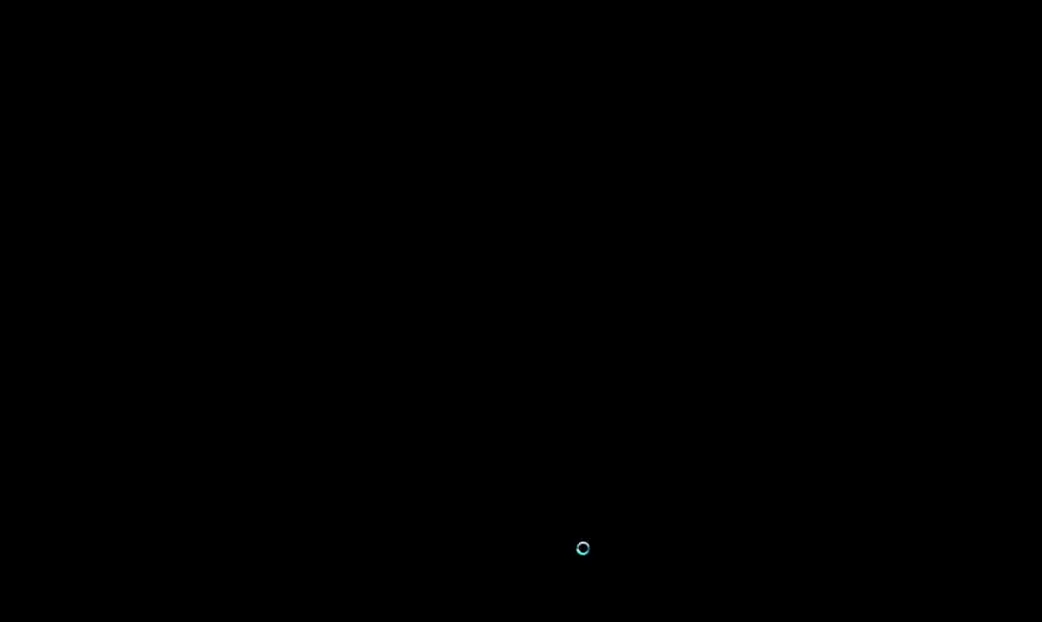
left_click(551, 593)
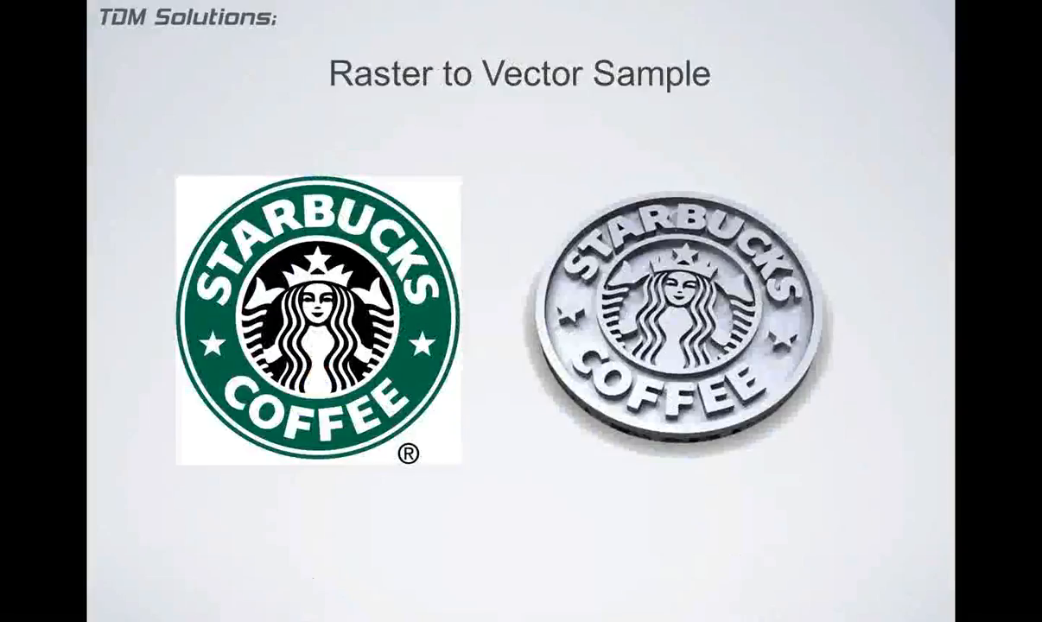
key("Escape")
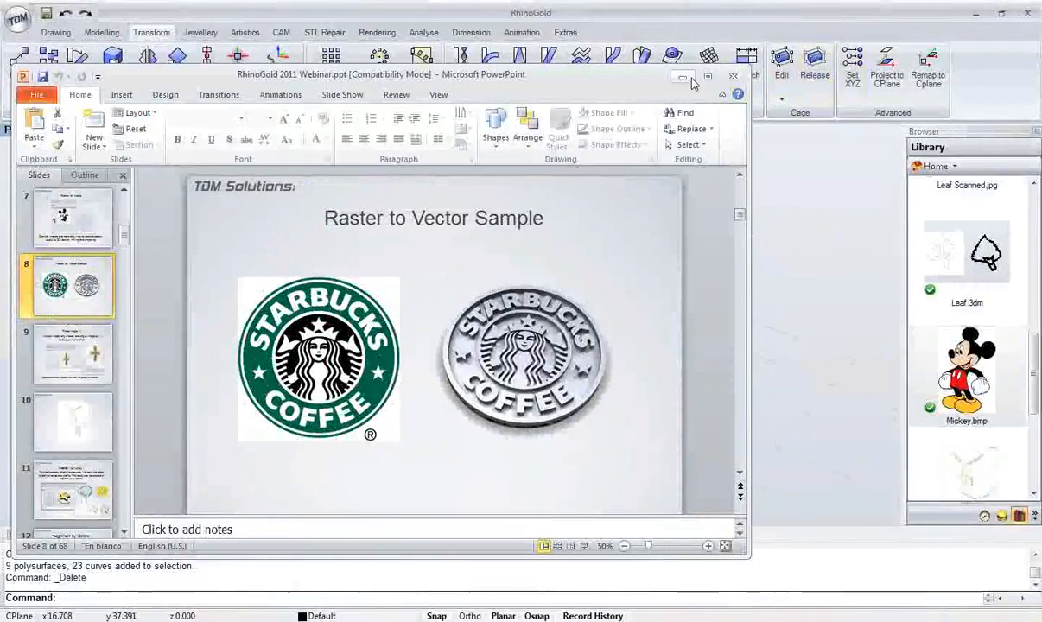
left_click(690, 80)
- Start a new model without saving the current one and maximize its Perspective view
right_click_drag(389, 281, 445, 327)
scroll(487, 321, "down", 5)
scroll(529, 332, "up", 4)
left_click(18, 19)
left_click(44, 59)
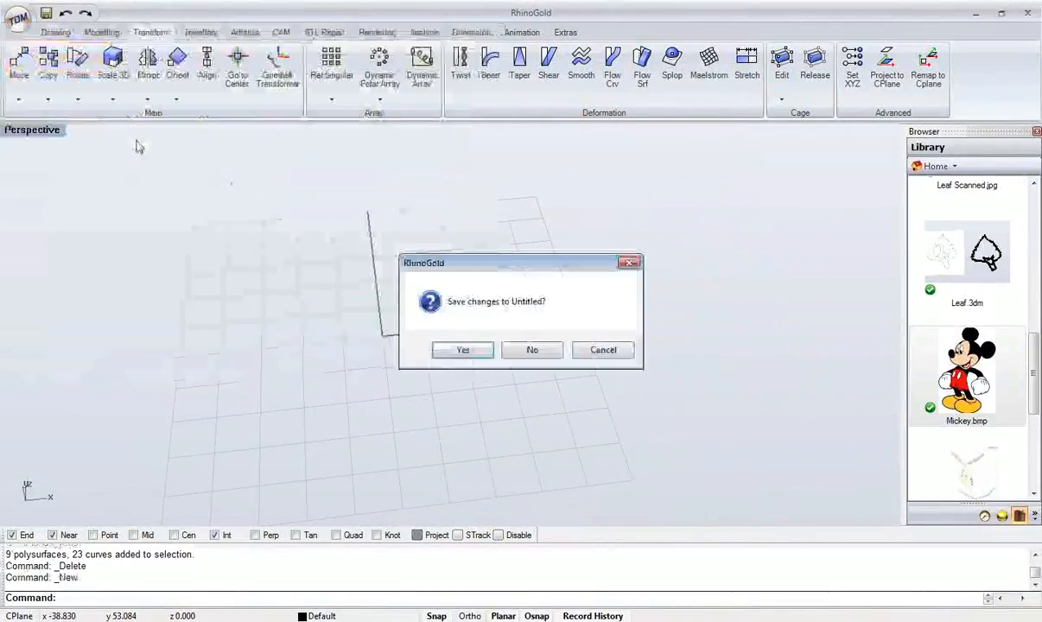
left_click(532, 350)
left_click(609, 416)
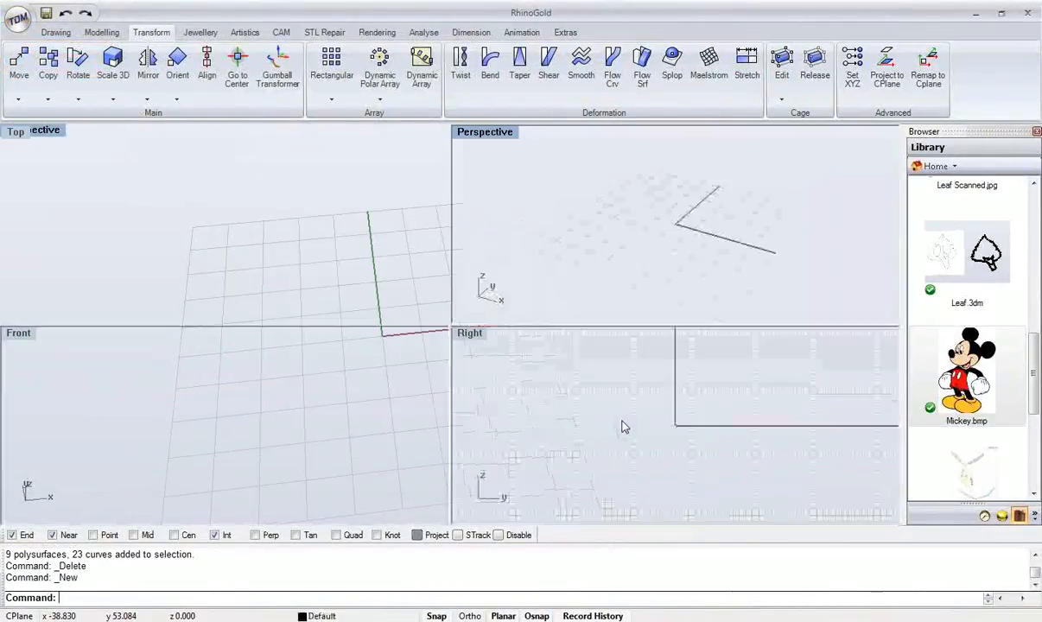
double_click(487, 134)
scroll(463, 349, "up", 5)
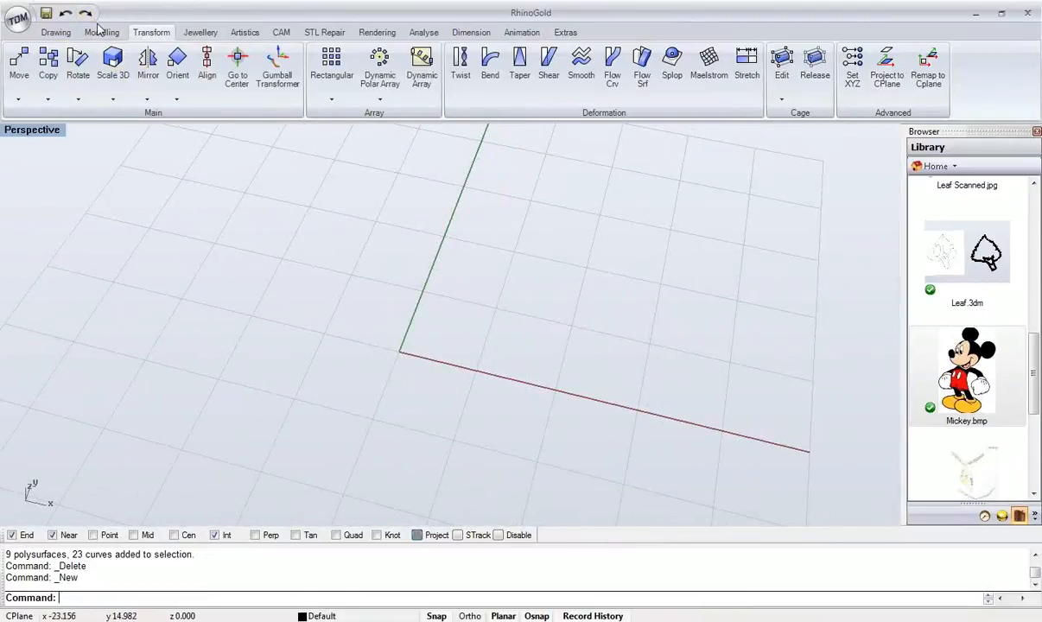
- Load starbucks-logo.bmp from the _Webinar Art Tools folder into Raster to Vector
left_click(200, 33)
left_click(235, 35)
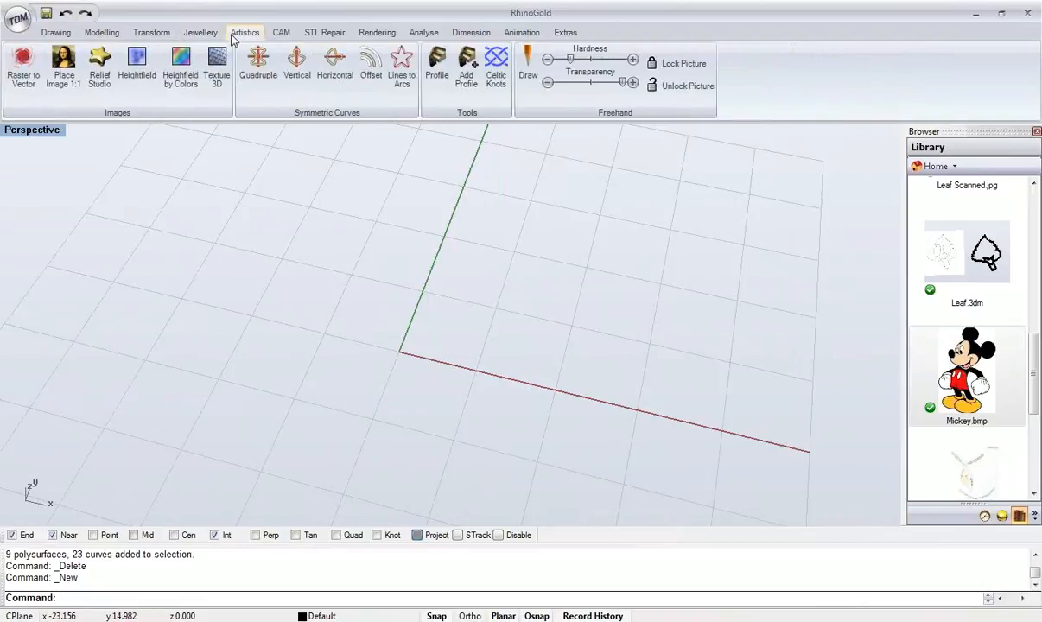
left_click(23, 93)
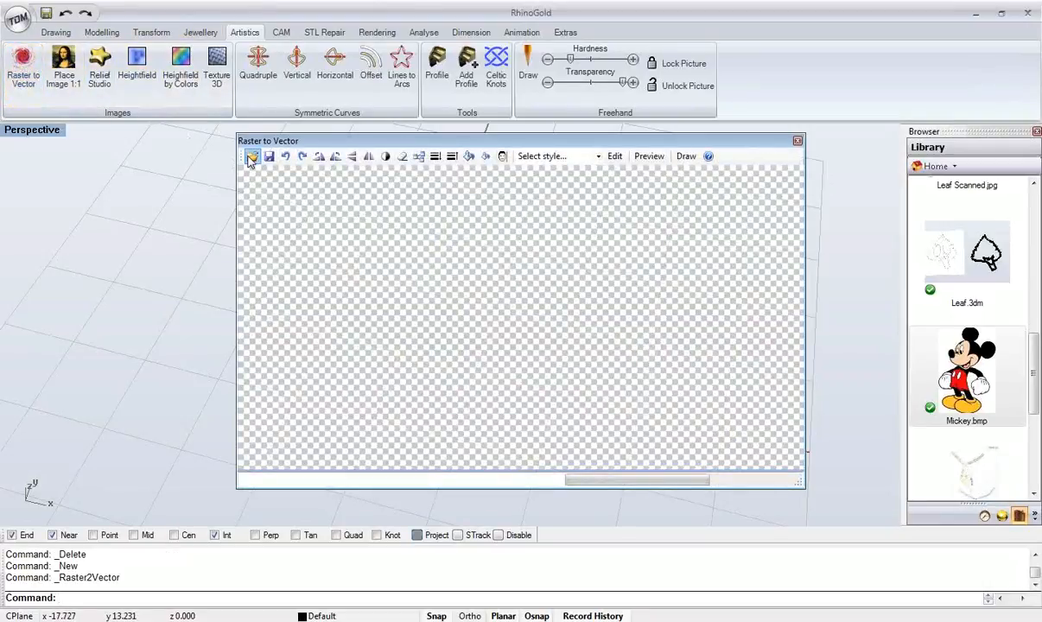
left_click(252, 156)
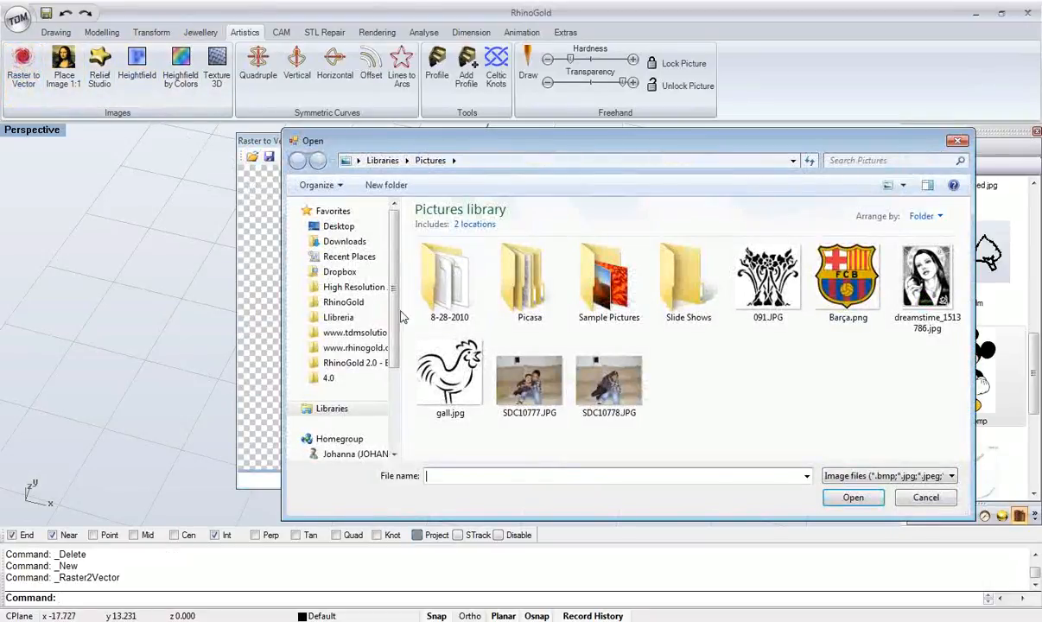
left_click(333, 318)
double_click(436, 226)
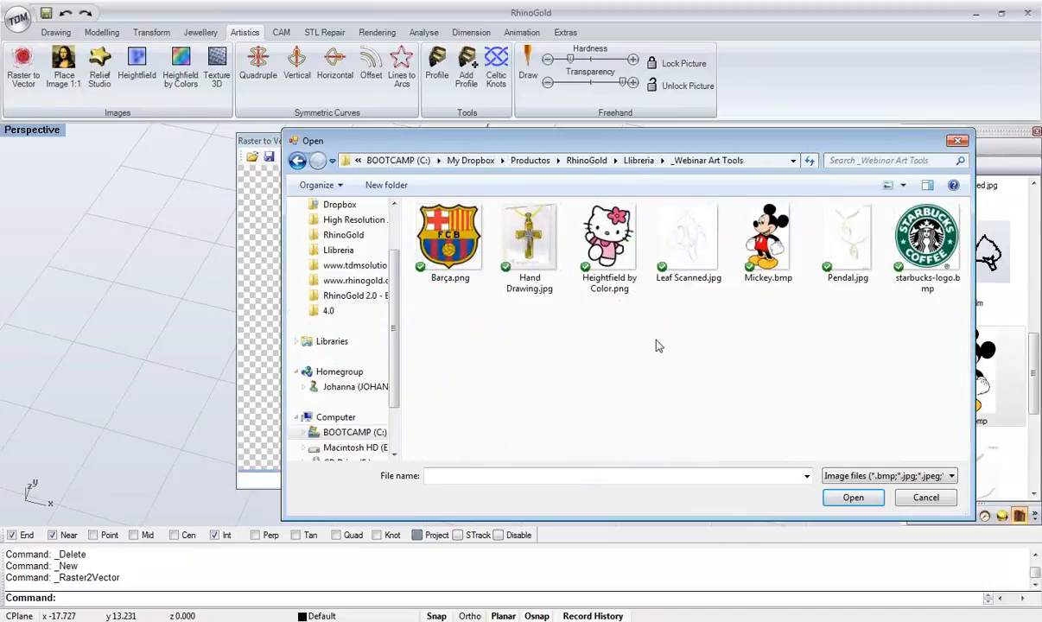
double_click(916, 256)
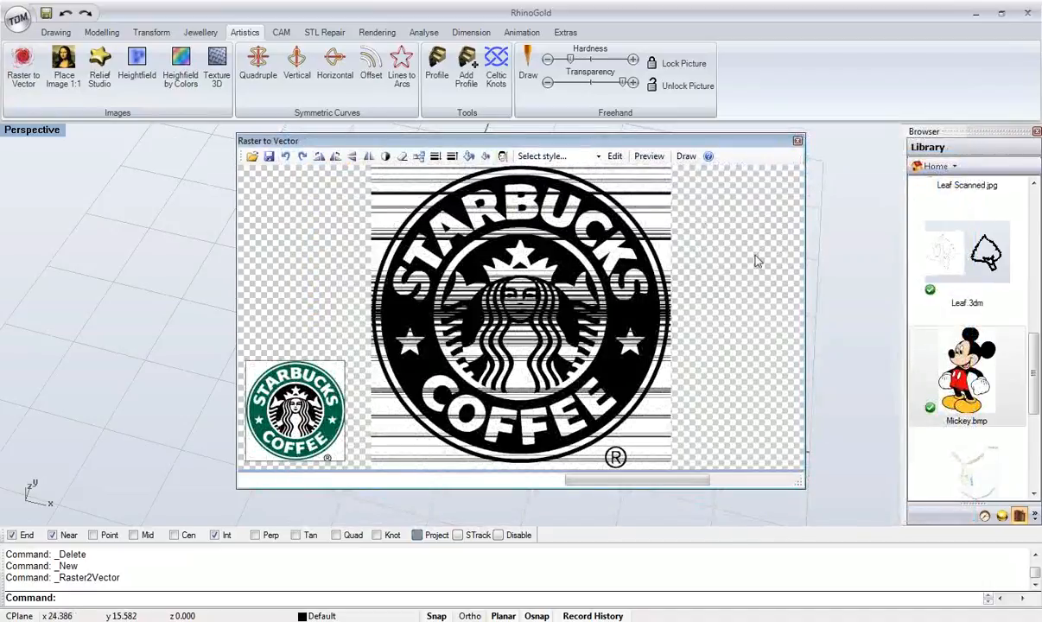
- Set the Starbucks logo's vectorization style to Outlines, preview the result, and draw the curves in the model
left_click(598, 157)
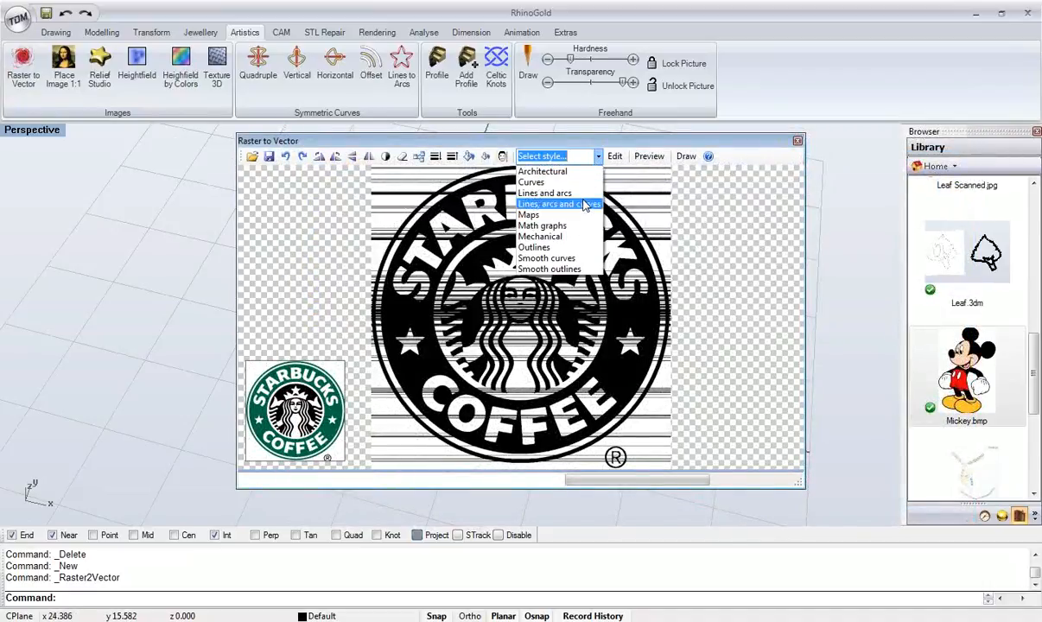
left_click(570, 248)
left_click_drag(596, 140, 869, 142)
left_click(587, 213)
right_click_drag(385, 266, 302, 273, "shift")
right_click_drag(303, 274, 308, 303)
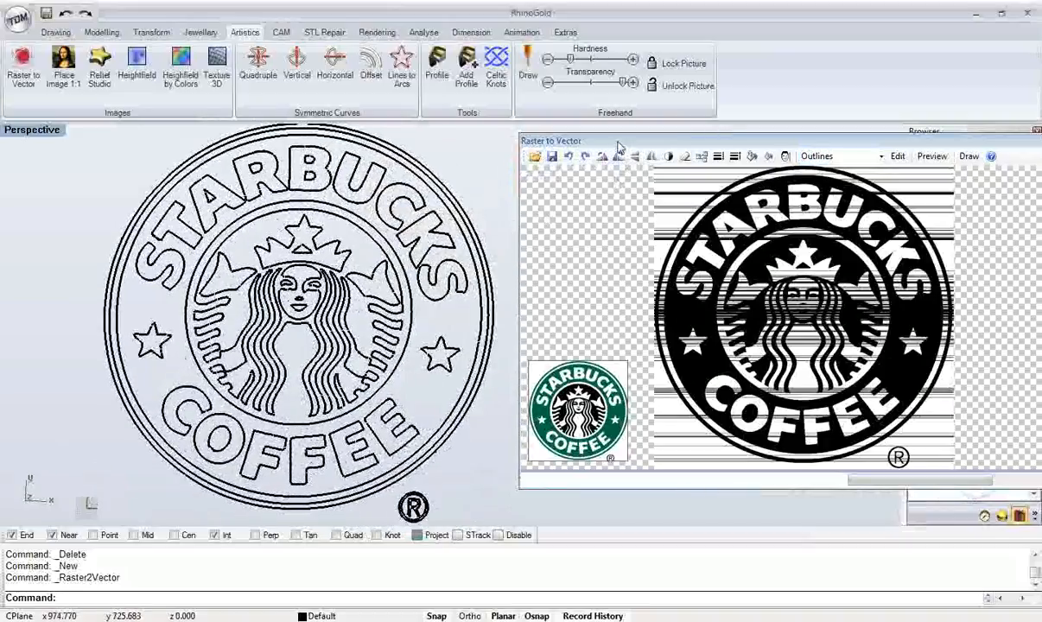
left_click_drag(619, 144, 423, 144)
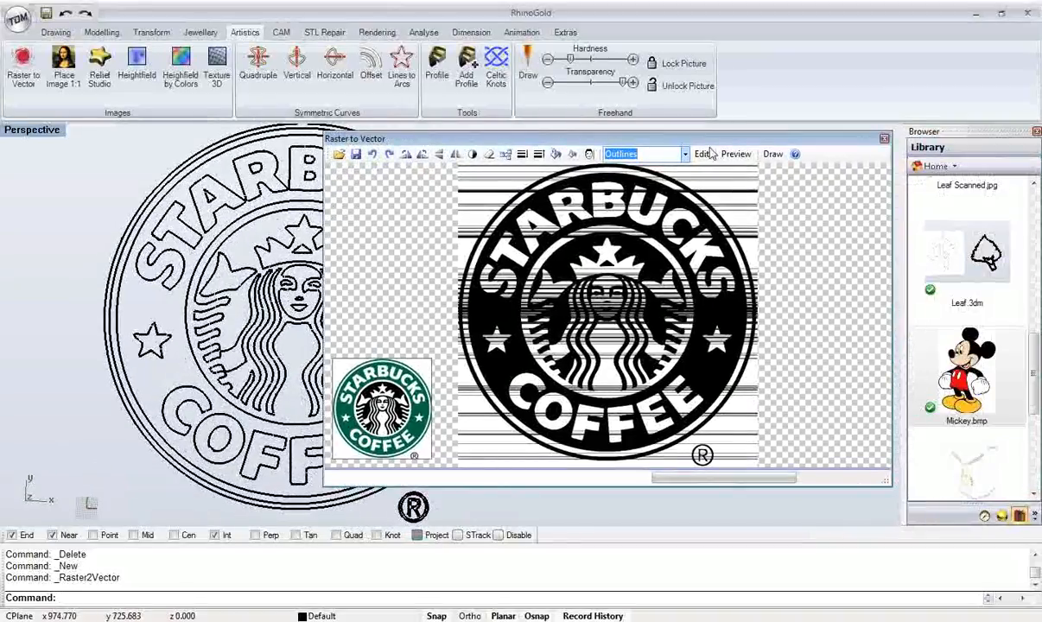
left_click(771, 156)
- Delete the registered-trademark symbol's curves beside the logo's lower edge
mouse_move(440, 272)
right_mouse_down()
mouse_move(359, 327)
mouse_move(427, 342)
right_mouse_up()
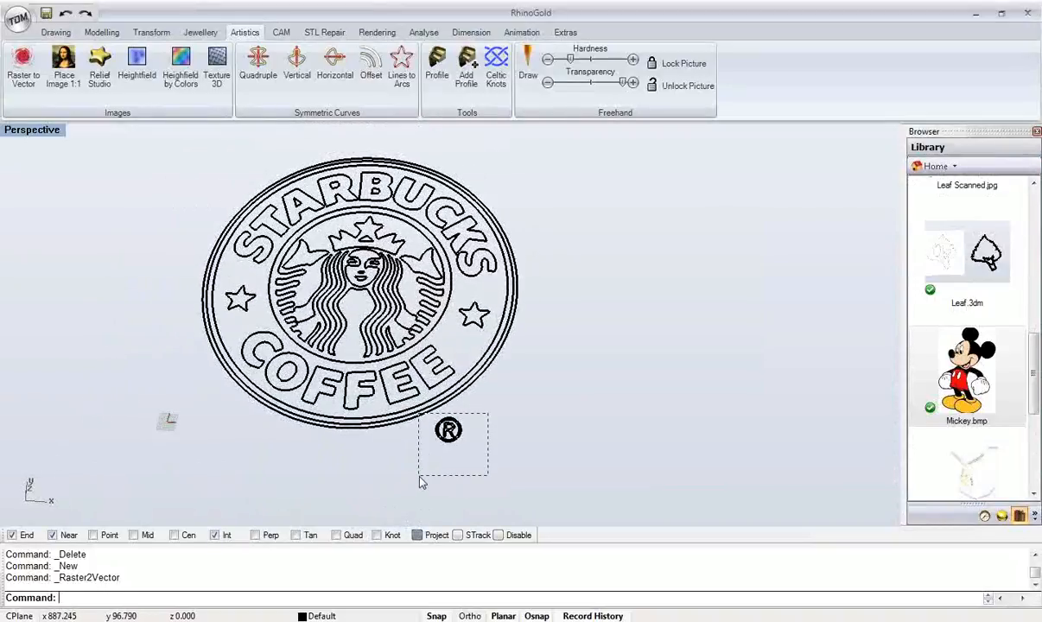
left_click_drag(420, 481, 424, 481)
key("Delete")
- Select all the remaining logo curves and move them to the centre of the construction plane
right_click_drag(343, 370, 357, 382, "shift")
left_click_drag(565, 156, 102, 491)
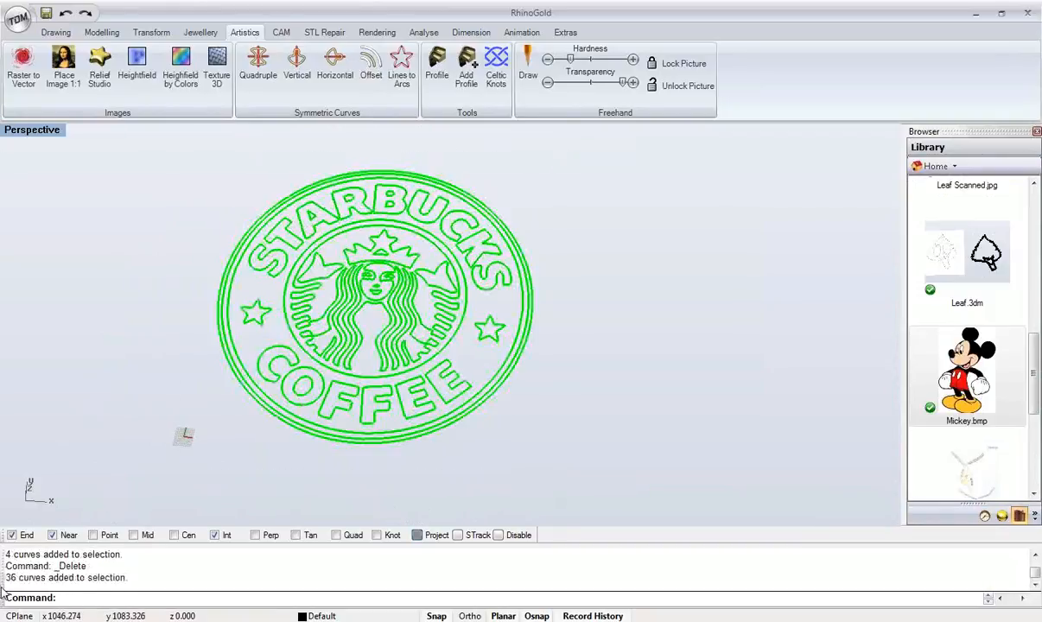
key("F4")
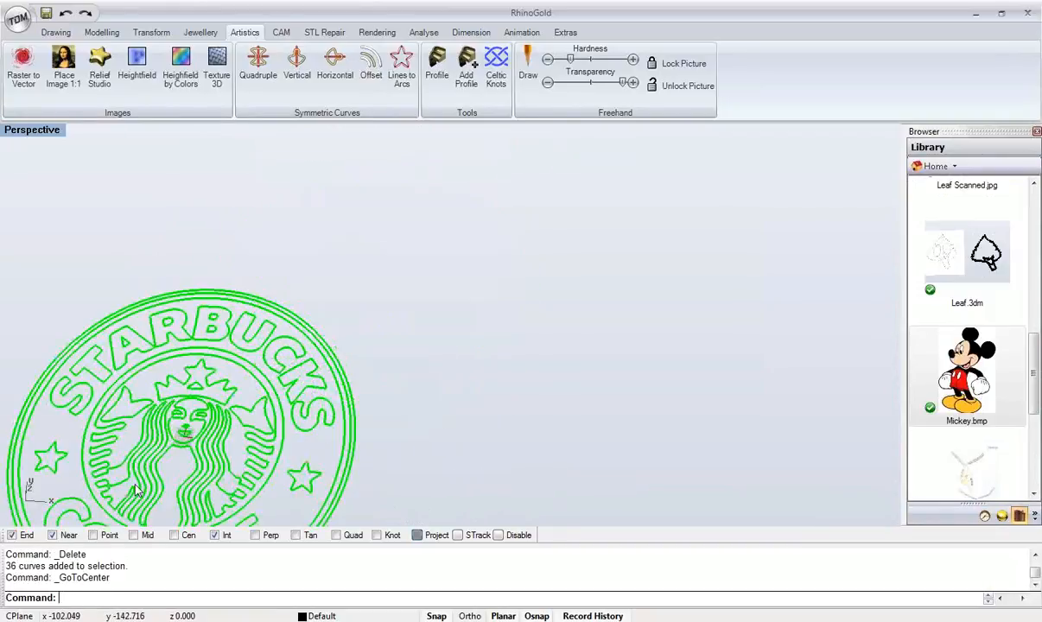
right_click_drag(250, 404, 484, 277, "shift")
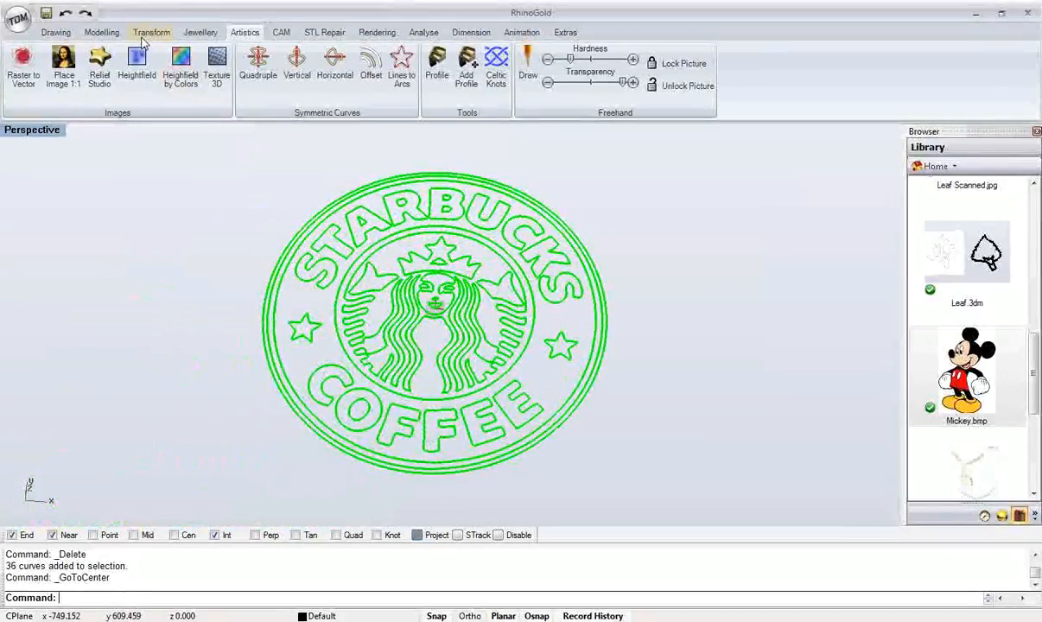
- Shrink the logo curves with Scale by Dimension, keeping proportions locked and deleting the original, and zoom to extents
left_click(149, 33)
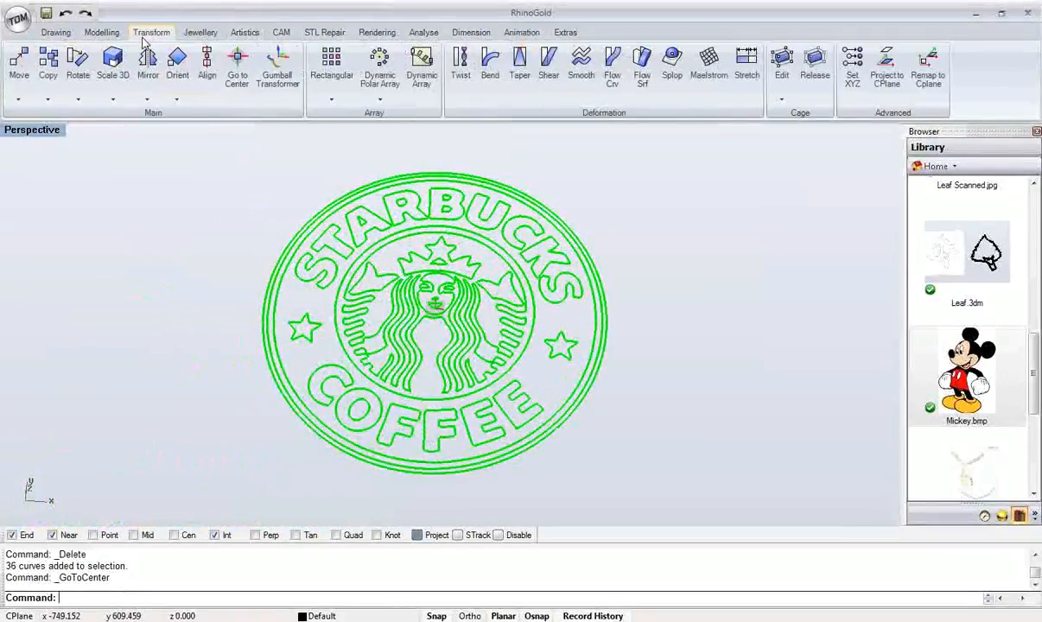
left_click(112, 99)
left_click(156, 285)
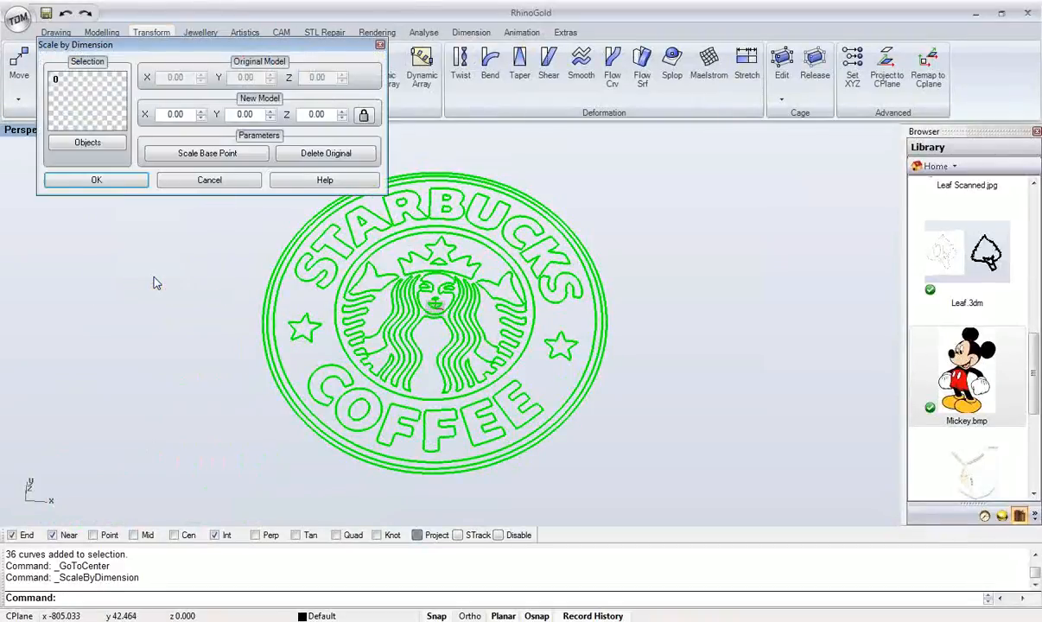
left_click_drag(152, 51, 127, 116)
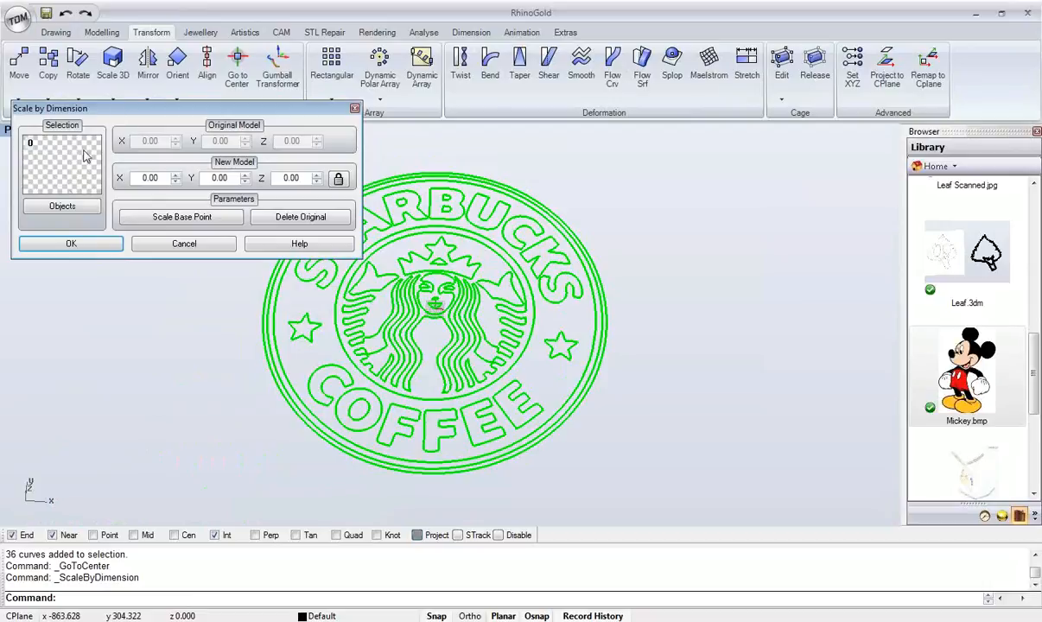
left_click(65, 207)
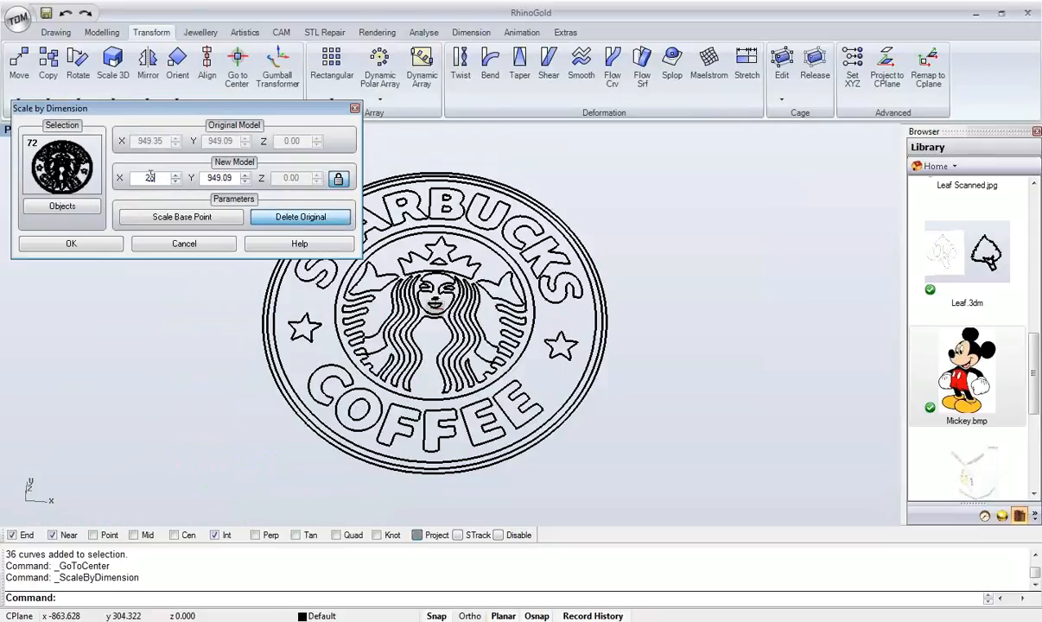
left_click(108, 248)
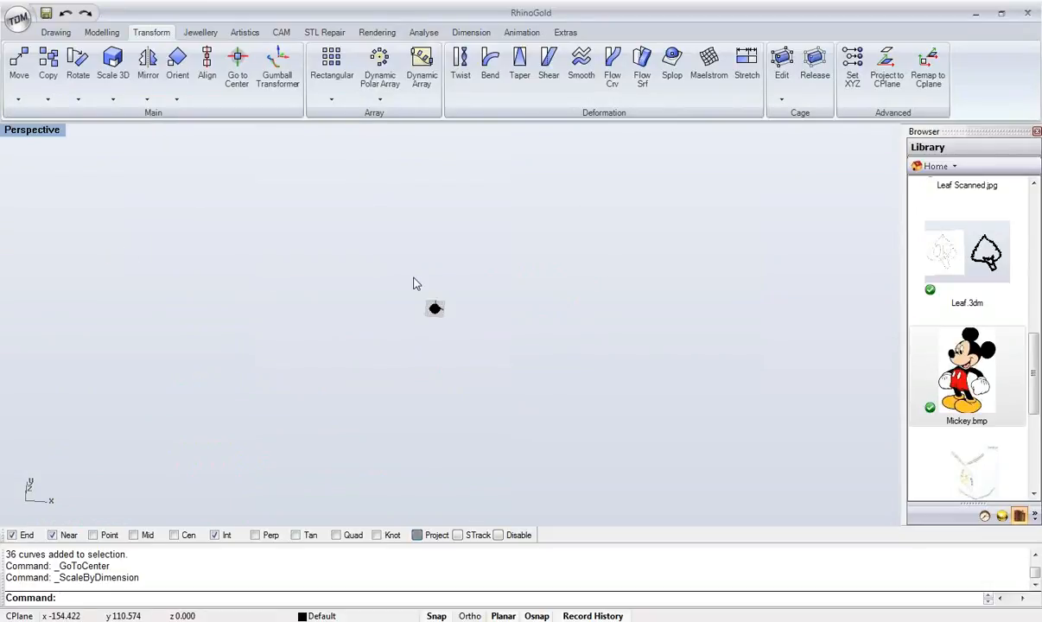
middle_click(413, 283)
left_click(401, 313)
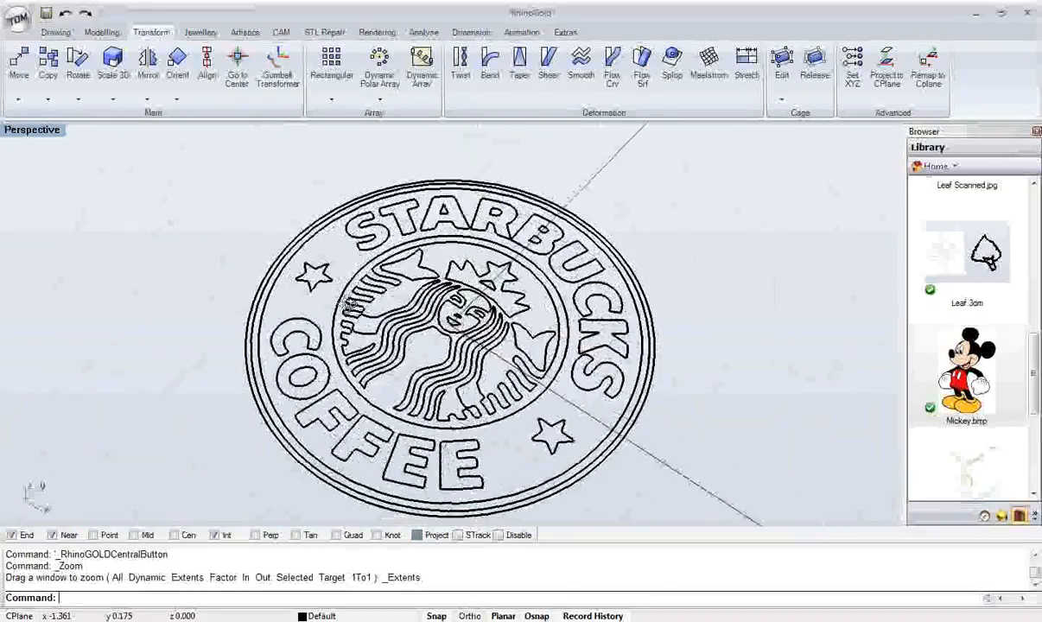
- Extrude all the logo curves as capped solids to both sides with a distance of 2
right_click_drag(389, 316, 430, 353)
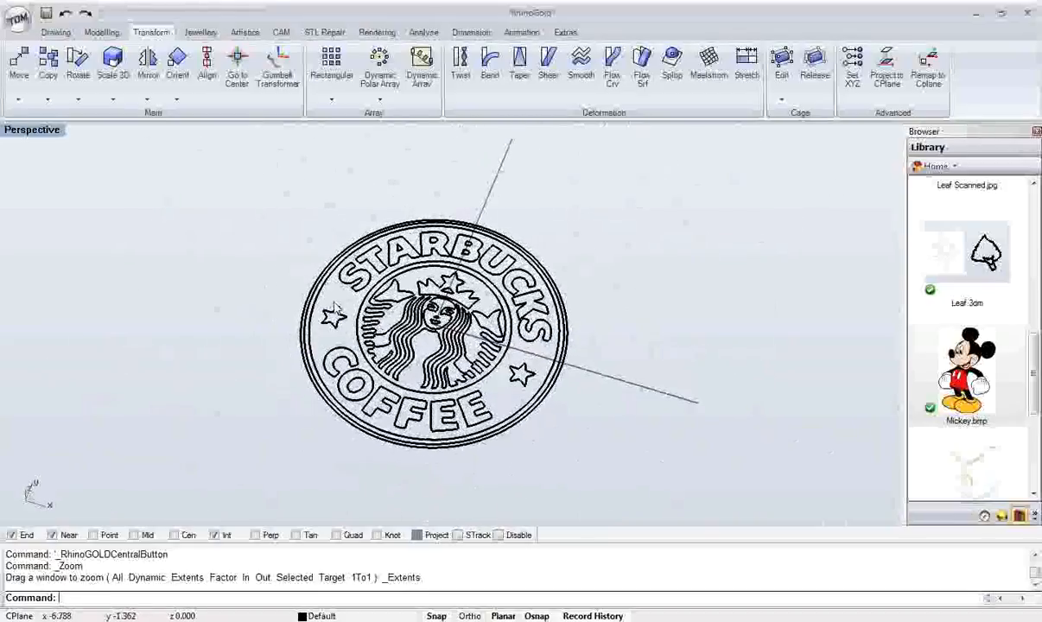
left_click_drag(256, 202, 603, 487)
right_click_drag(363, 380, 324, 396)
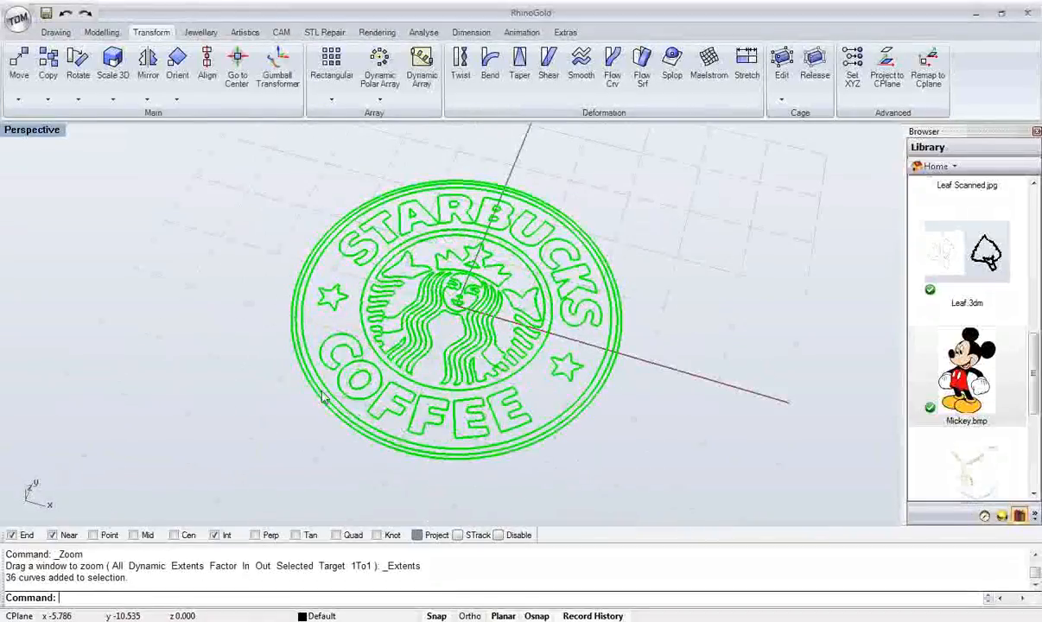
left_click(101, 32)
left_click(207, 69)
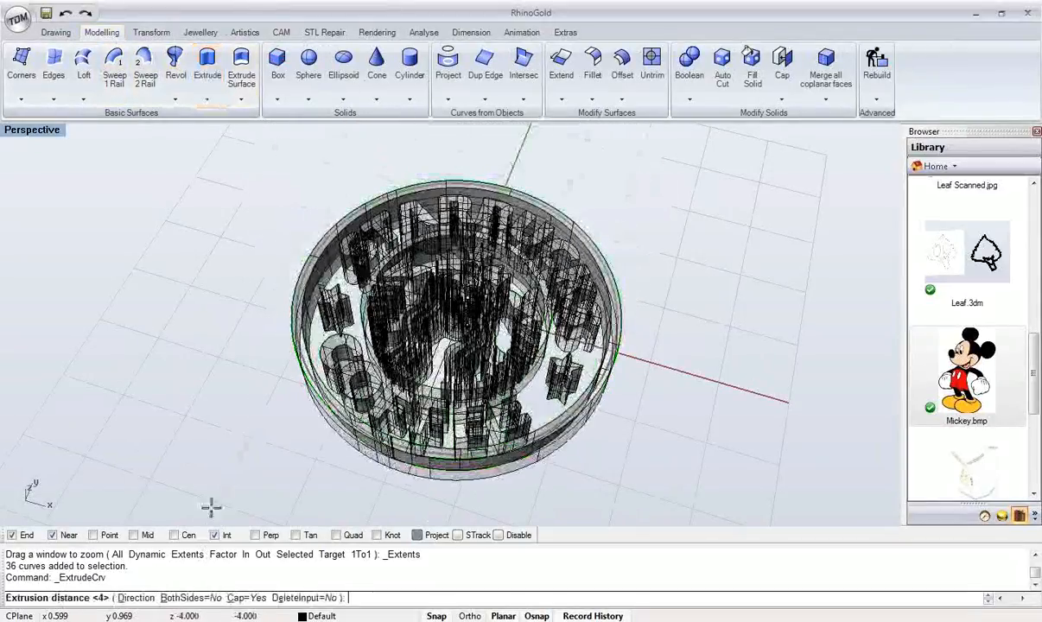
left_click(186, 598)
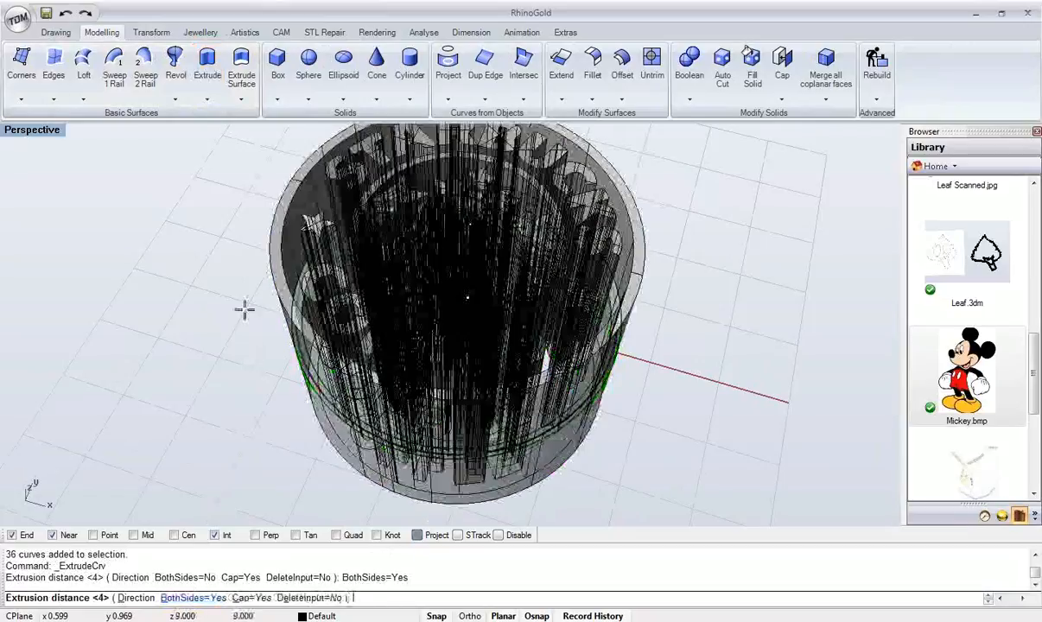
type("2")
key("Return")
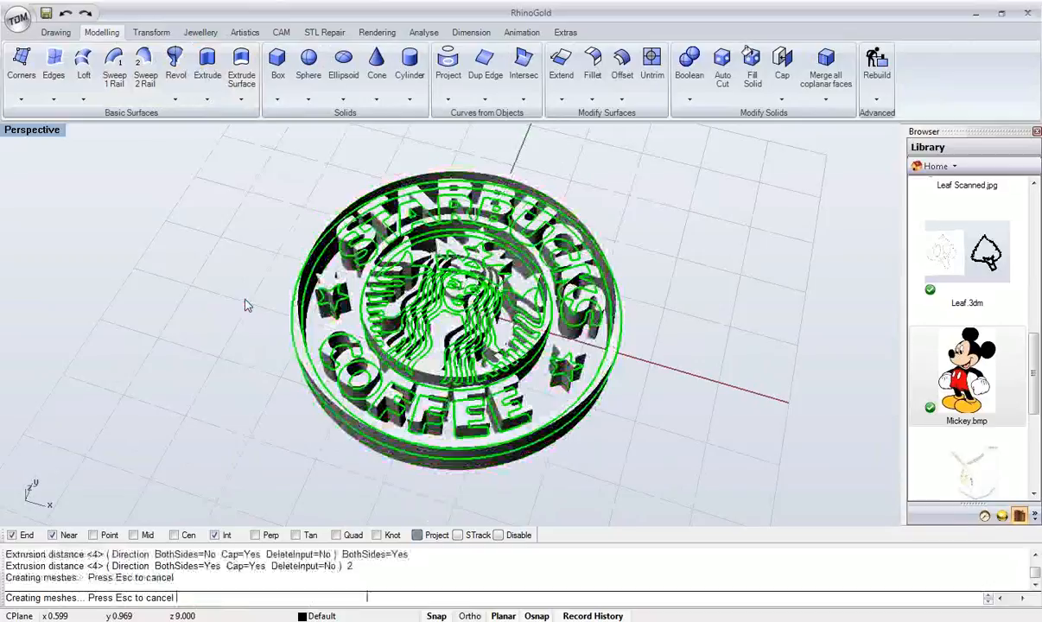
- Extrude the medallion's outermost circle as a capped base, to one side only, with a distance of 1
right_click_drag(267, 320, 311, 380)
left_click(308, 375)
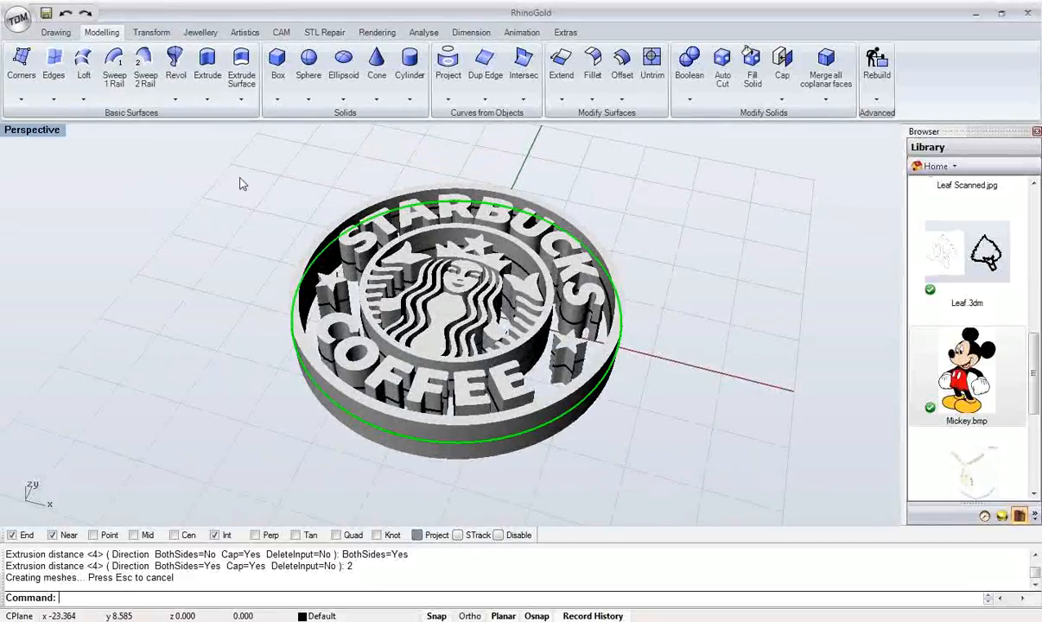
left_click(207, 69)
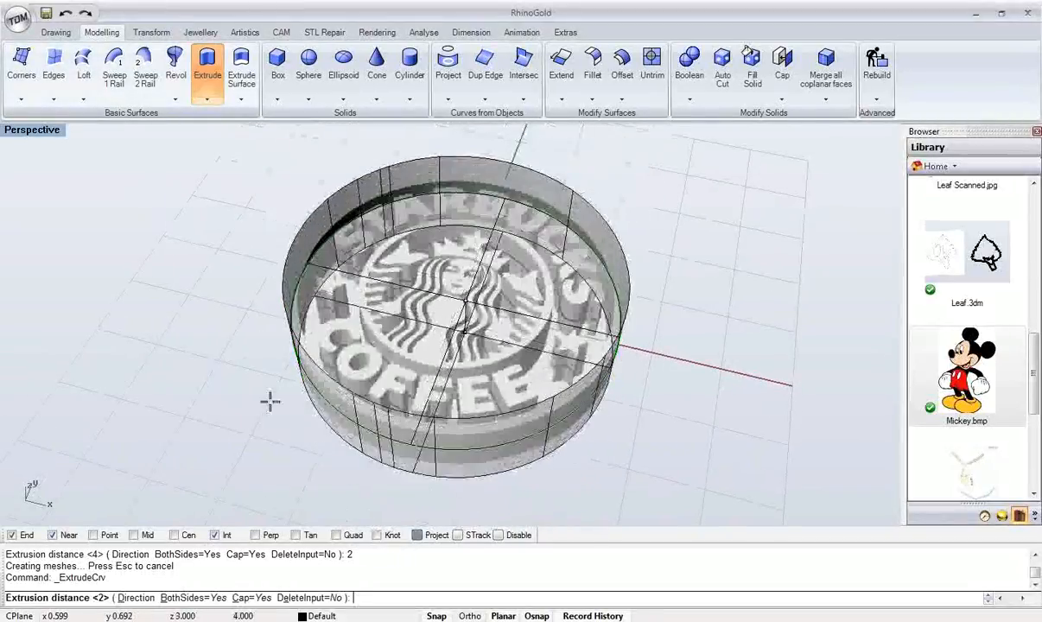
left_click(183, 601)
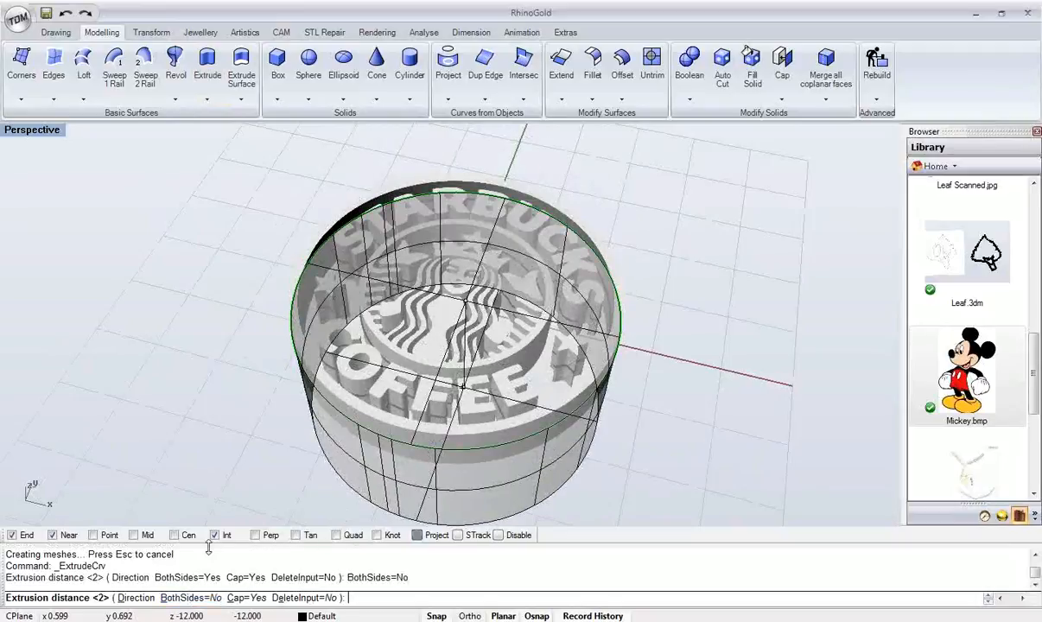
right_click_drag(419, 453, 386, 423)
type("1")
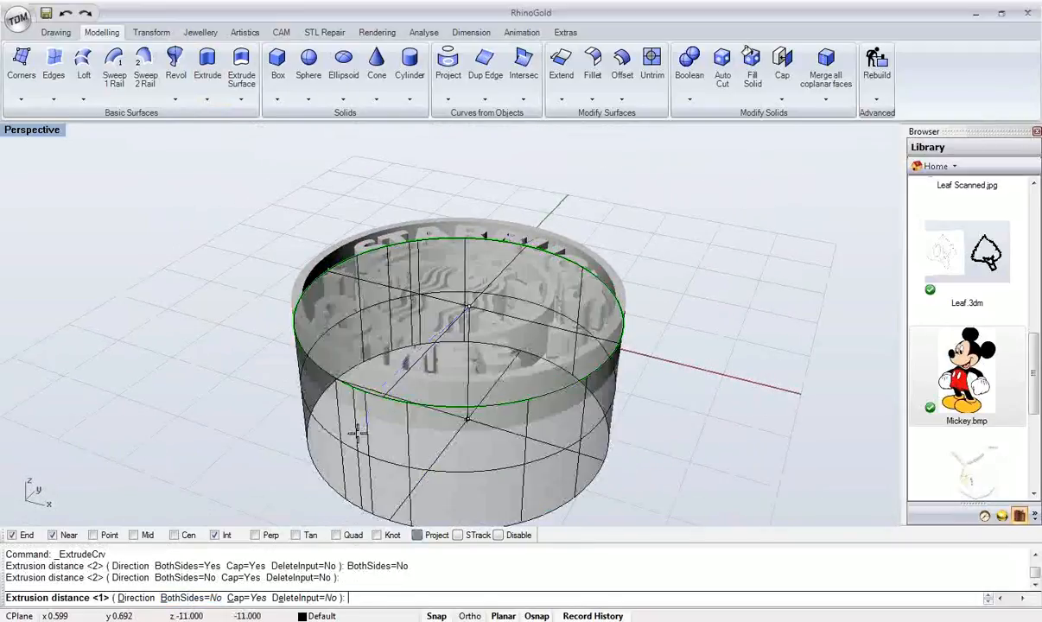
key("Return")
left_click(298, 433)
right_click_drag(333, 375, 471, 413)
right_click_drag(599, 396, 583, 413)
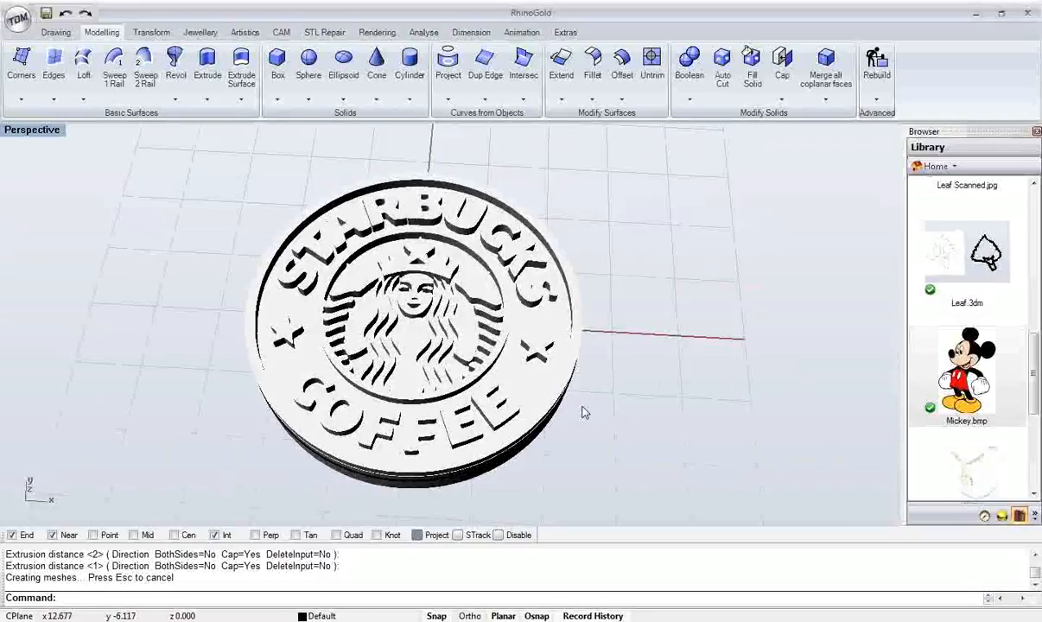
- Select all the medallion's solids and curves and delete them to empty the scene
right_click_drag(583, 413, 579, 481)
scroll(563, 429, "down", 3)
scroll(564, 427, "up", 5)
scroll(607, 412, "down", 4)
left_click_drag(702, 231, 4, 522)
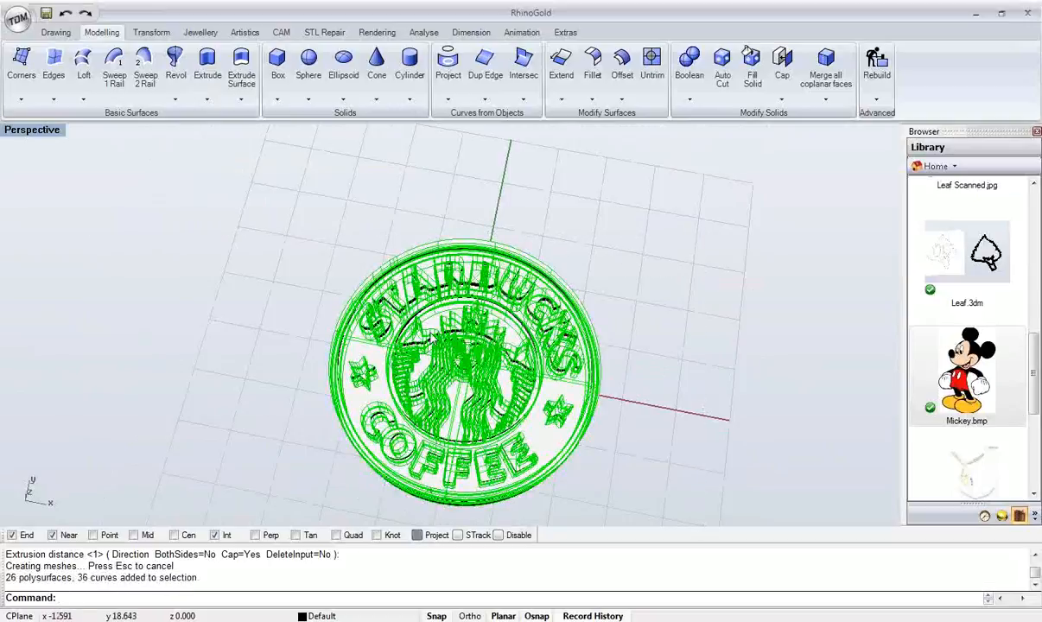
scroll(407, 317, "up", 3)
key("Delete")
scroll(423, 310, "down", 5)
right_click_drag(421, 311, 474, 267)
scroll(441, 302, "up", 3)
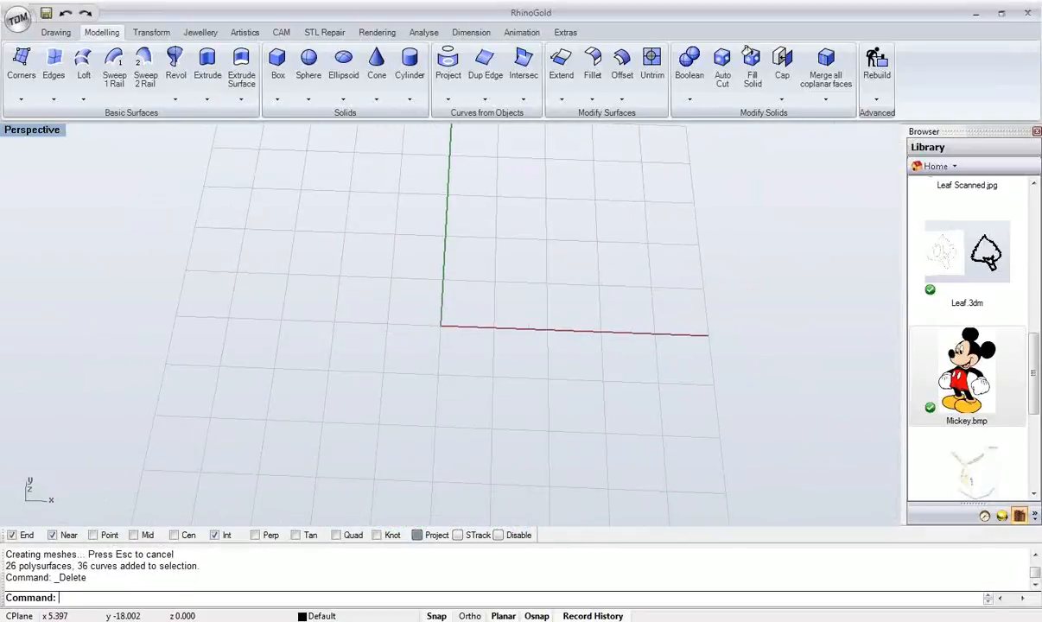
- Switch to PowerPoint to check the Raster to Vector sample slide, then return to RhinoGold and find Barça.png in the library
key("alt+Tab")
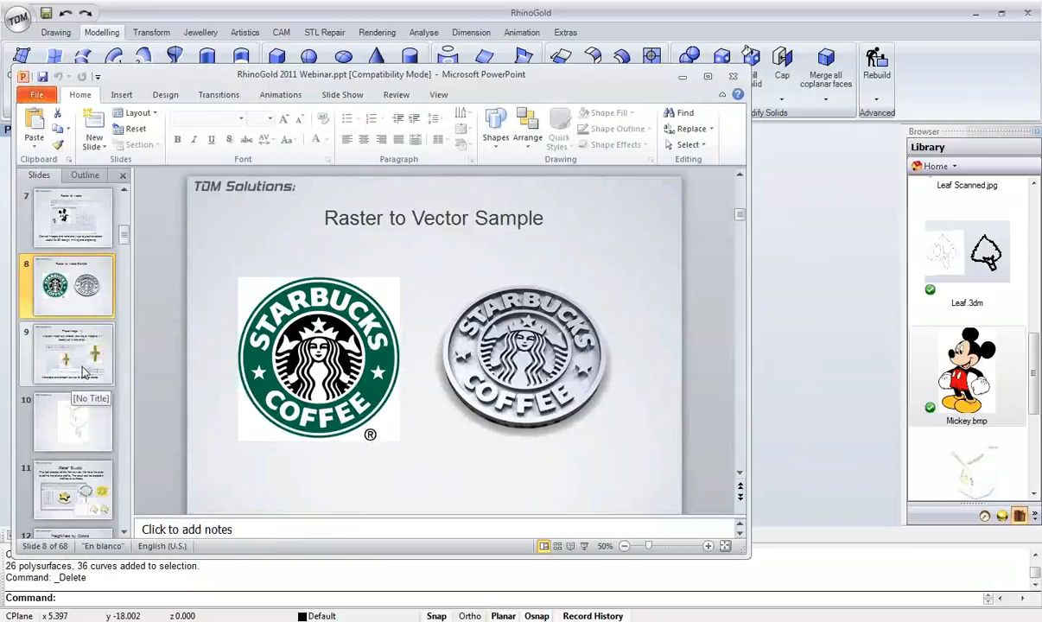
left_click(684, 79)
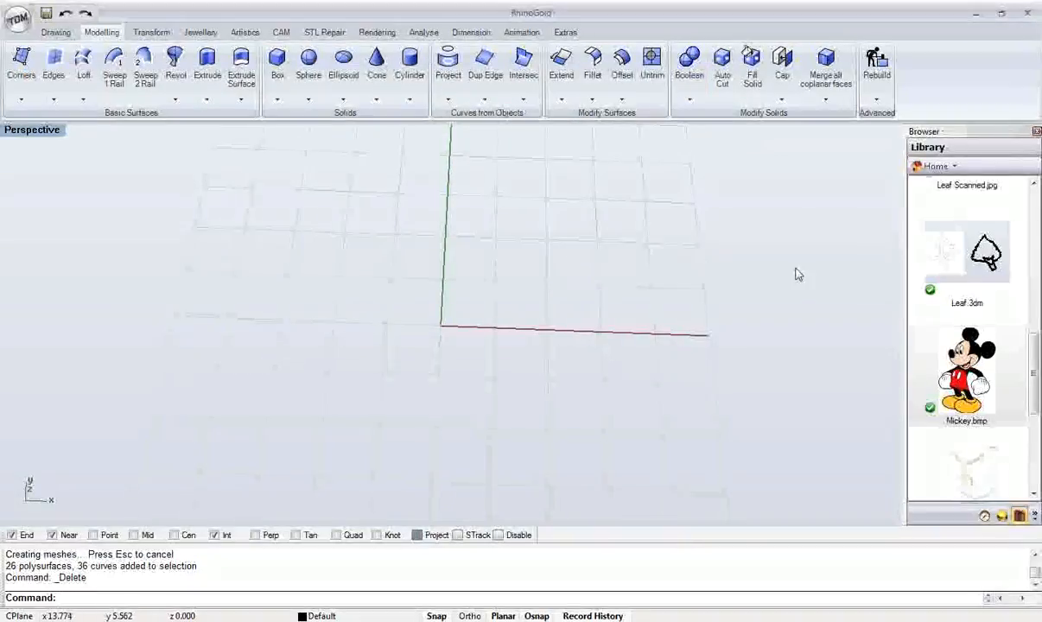
left_click_drag(1035, 363, 1037, 289)
scroll(946, 230, "up", 3)
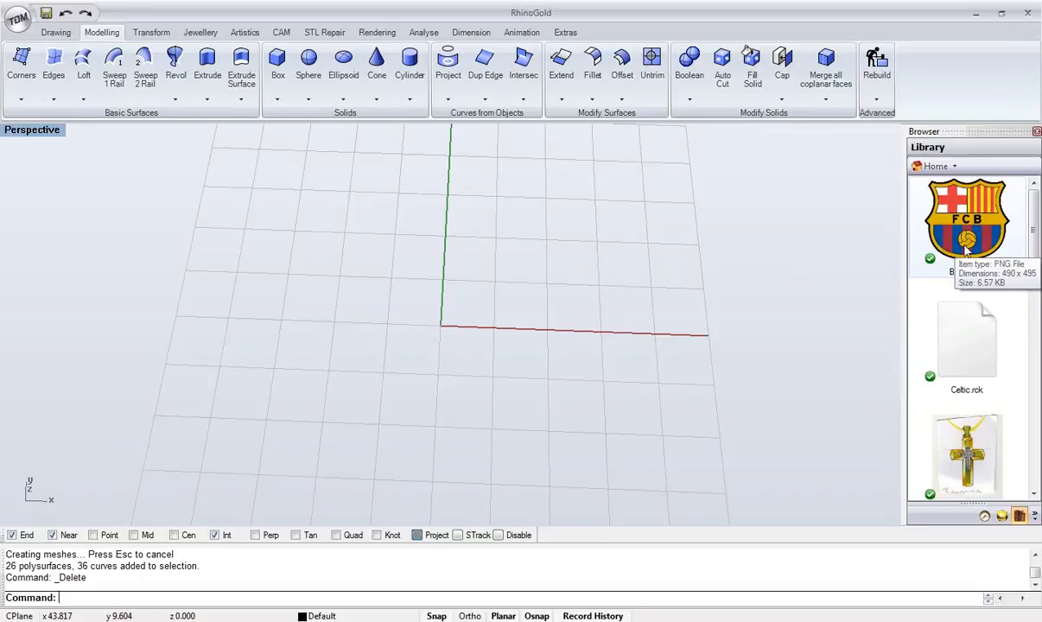
scroll(551, 311, "down", 3)
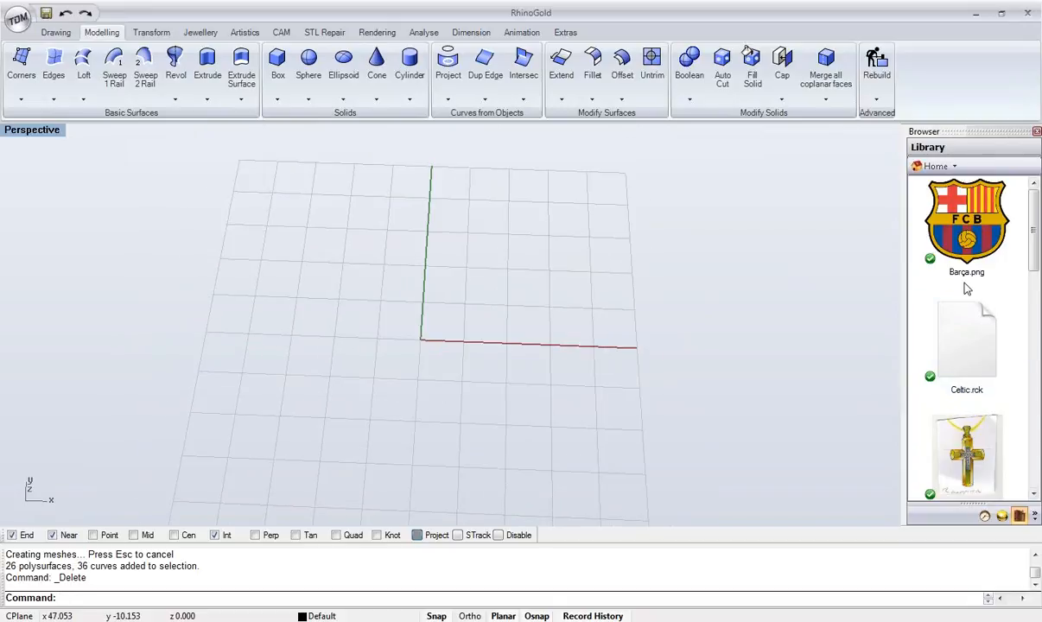
right_click_drag(354, 356, 319, 346)
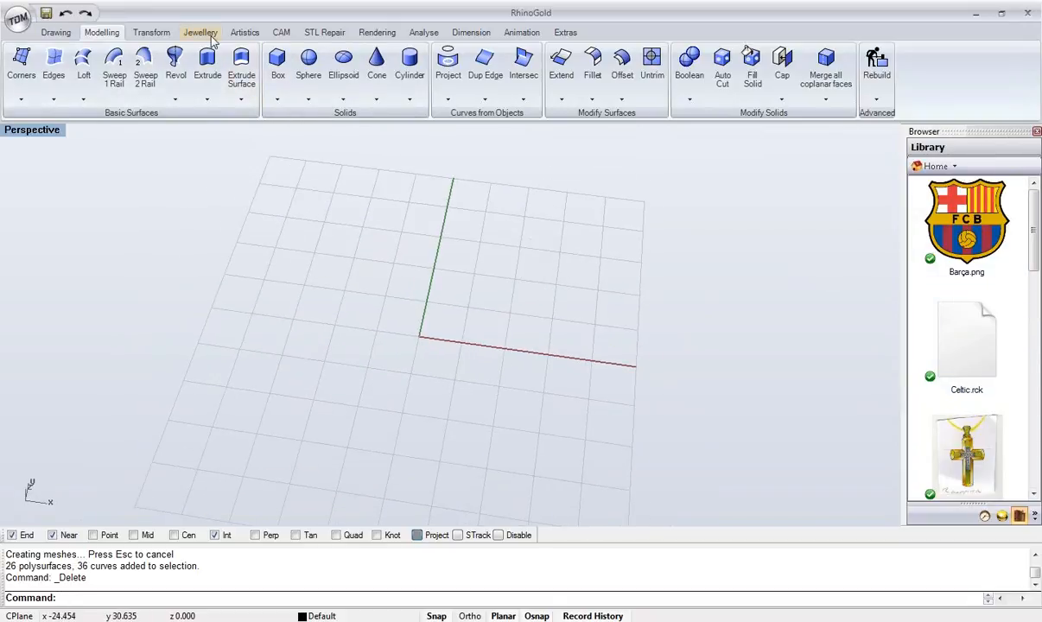
- Start Raster to Vector and load Barça.png from the _Webinar Art Tools folder in Llibreria
left_click(244, 32)
left_click(23, 69)
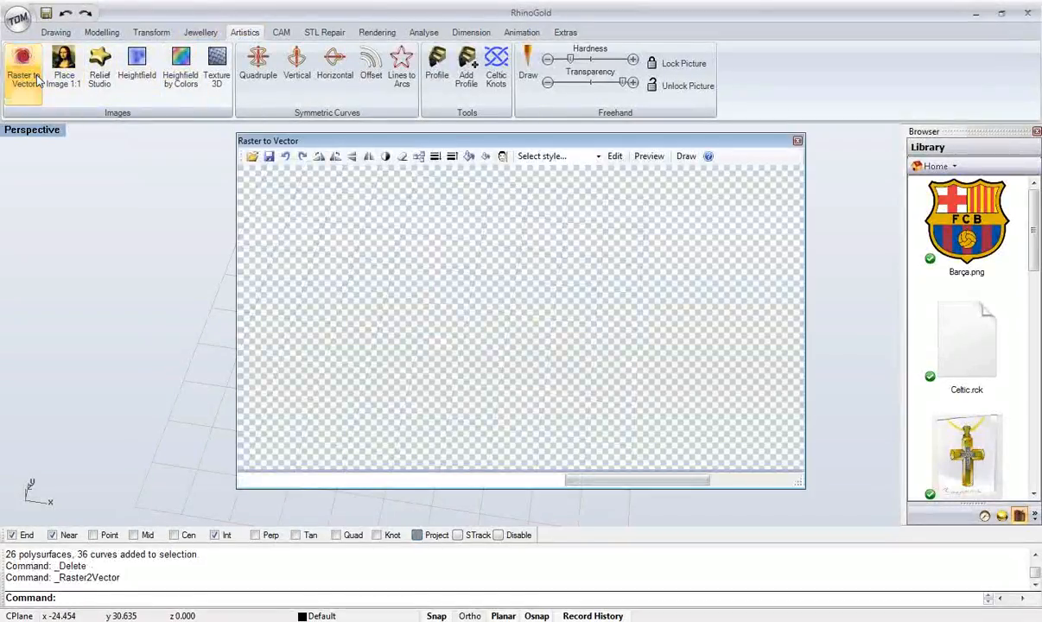
left_click(251, 157)
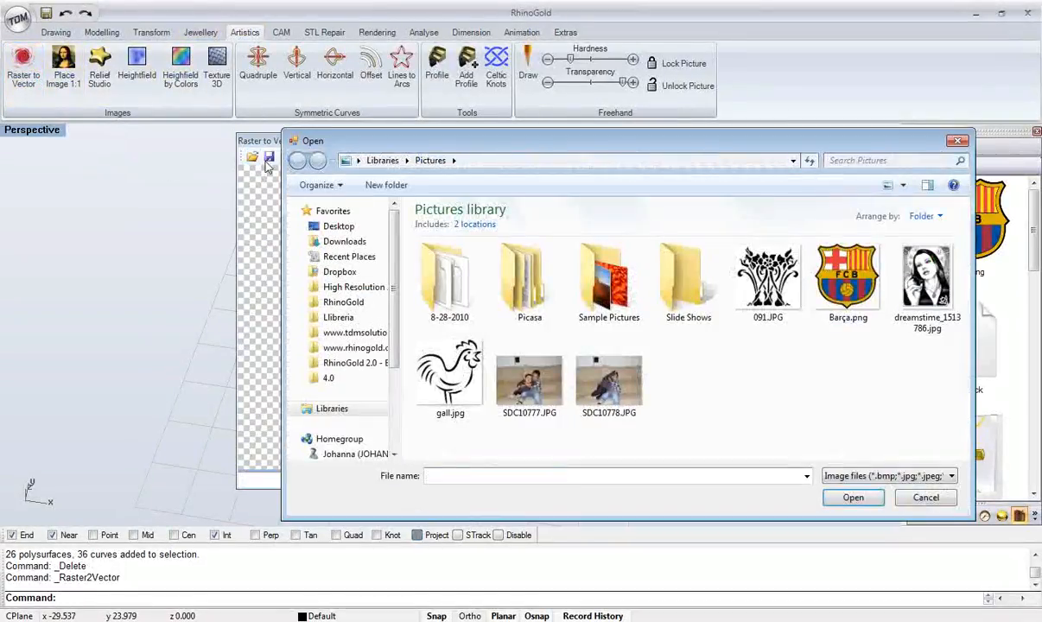
left_click(338, 317)
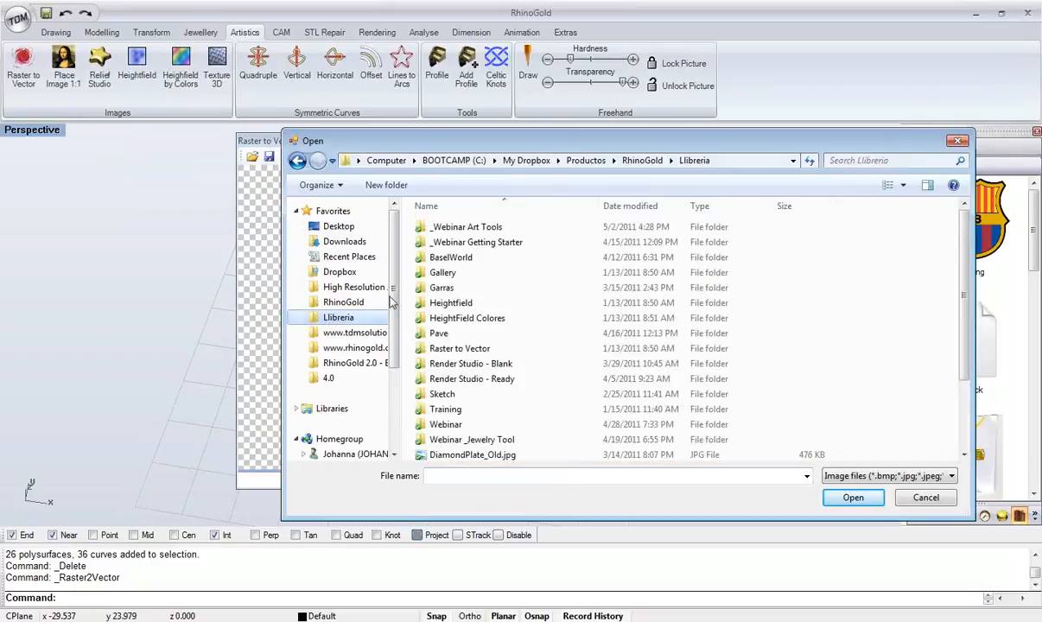
double_click(437, 227)
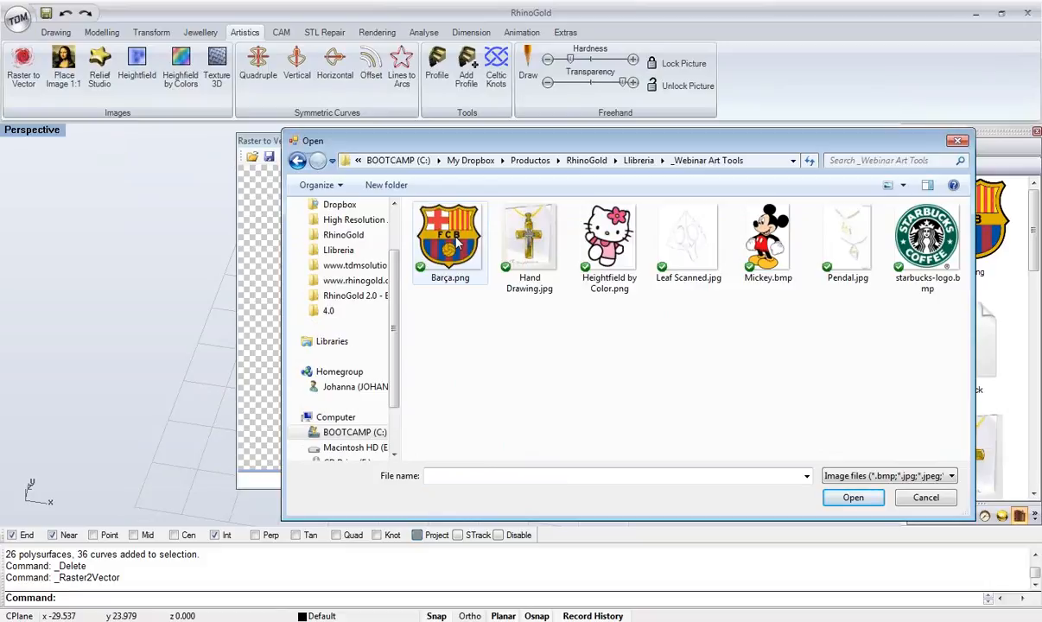
double_click(458, 245)
- Vectorize the Barça crest with the Outlines style, preview it, and draw the resulting curves in the scene
left_click(598, 156)
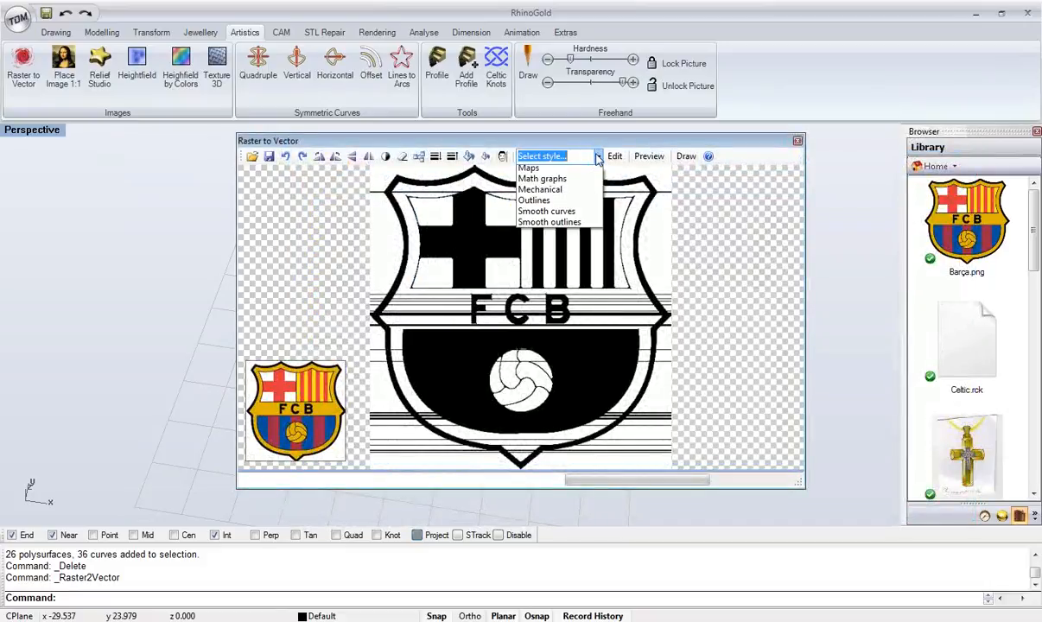
left_click(567, 246)
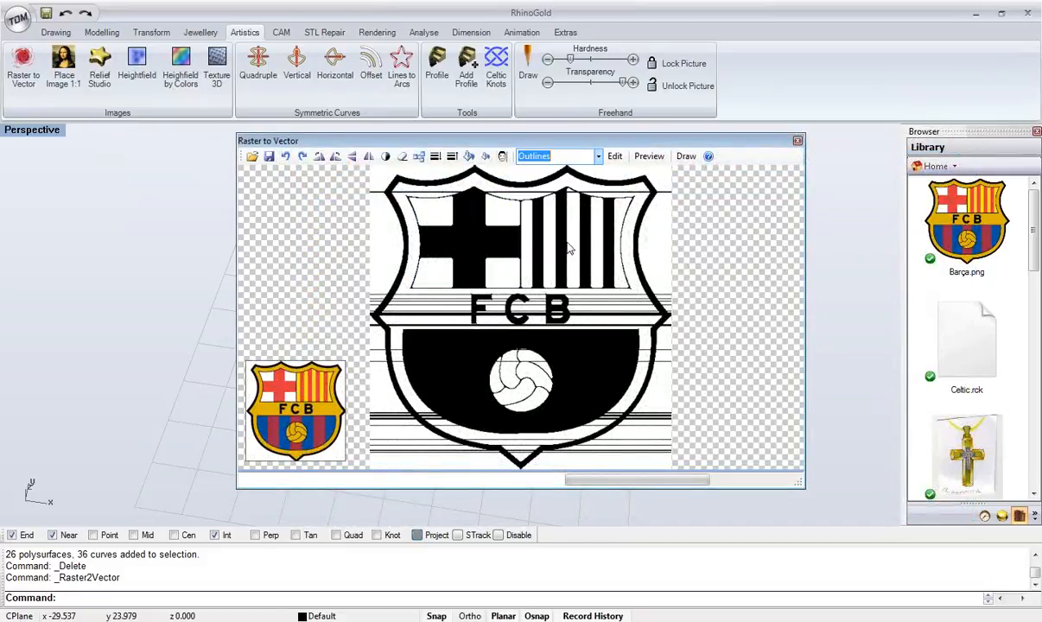
left_click(647, 158)
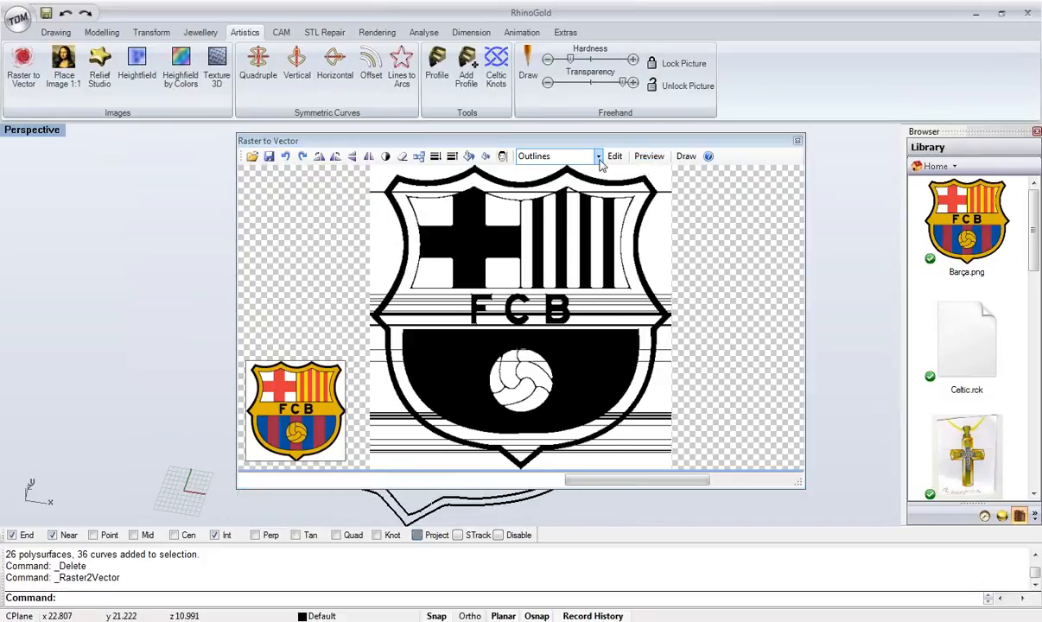
left_click(683, 155)
mouse_move(679, 158)
right_mouse_down()
mouse_move(243, 449)
mouse_move(266, 373)
mouse_move(249, 417)
mouse_move(329, 407)
right_mouse_up()
scroll(249, 418, "down", 2)
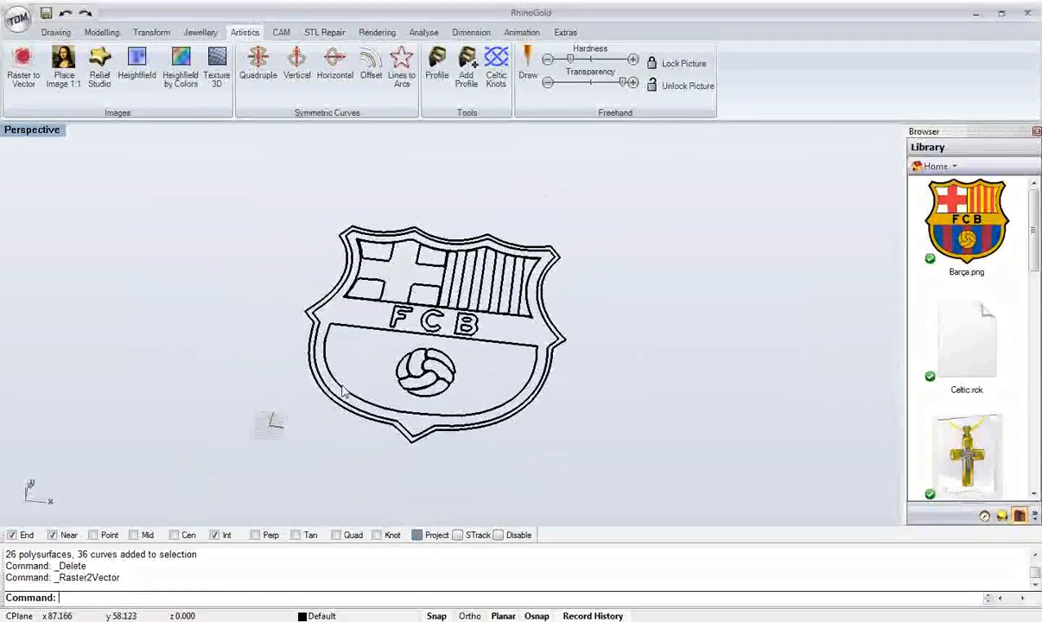
- Select all the crest curves and move them to the centre of the construction plane
left_click_drag(223, 187, 745, 549)
right_click_drag(491, 442, 596, 406, "shift")
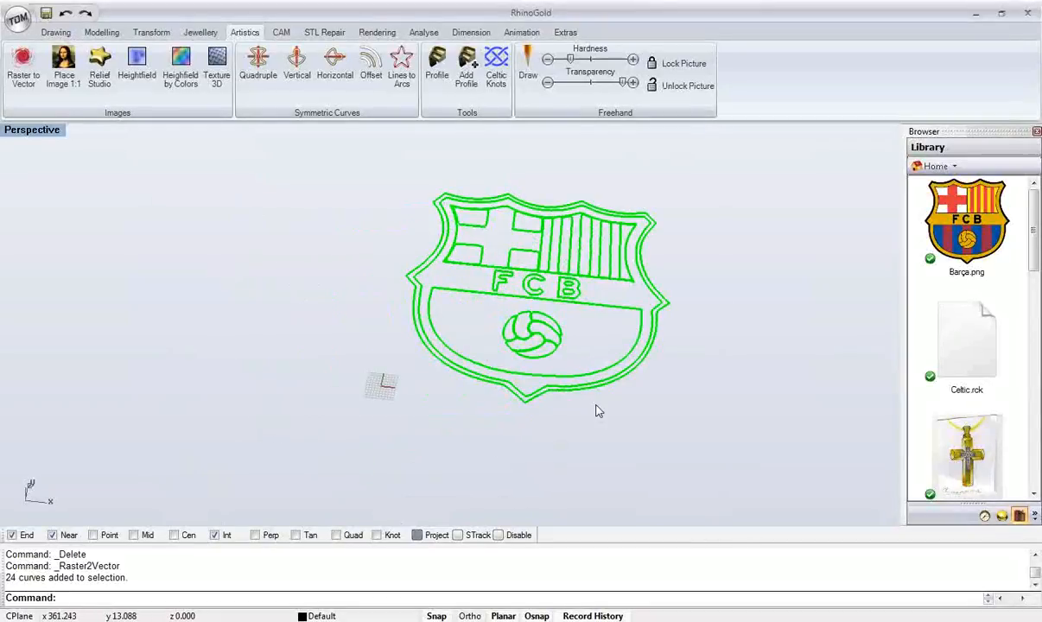
key("F5")
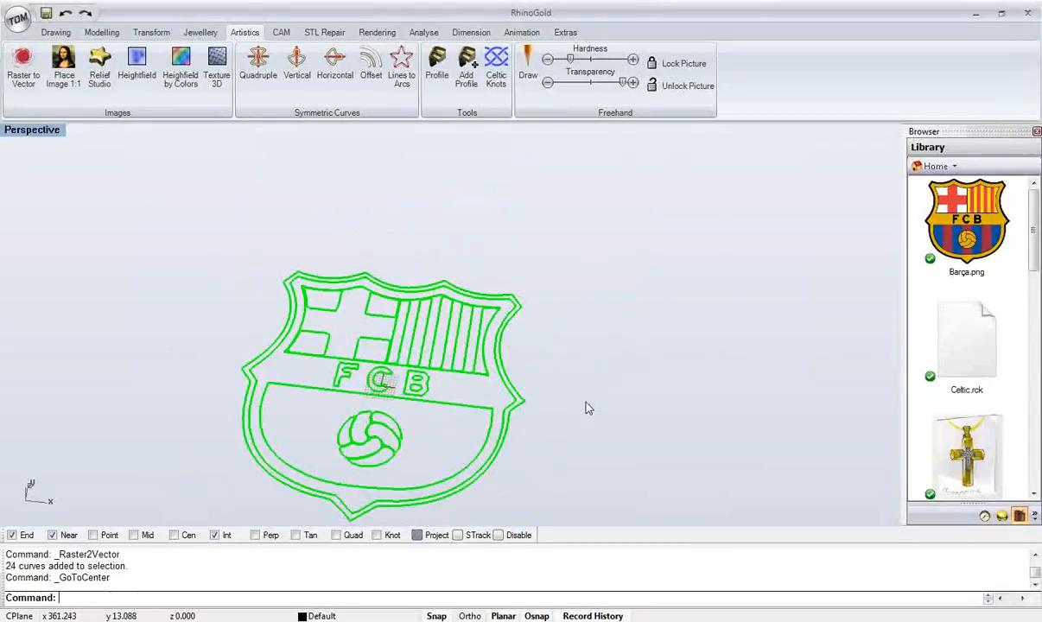
right_click_drag(363, 354, 337, 298, "shift")
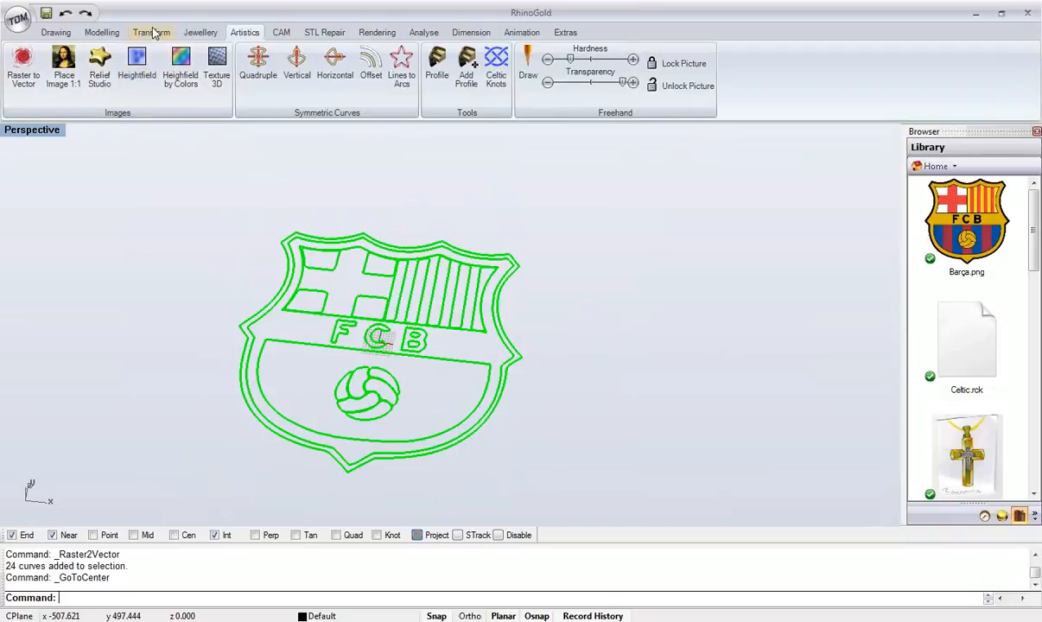
- Scale the crest curves by dimension to 20 in X with proportions locked, deleting the original, and zoom to extents
left_click(151, 32)
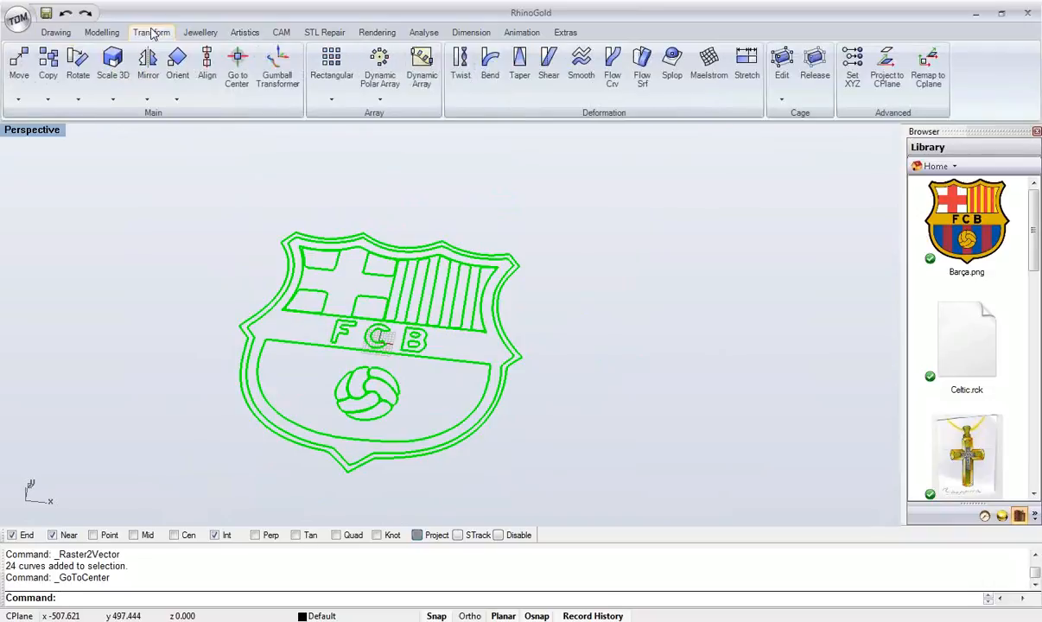
left_click(113, 100)
left_click(155, 287)
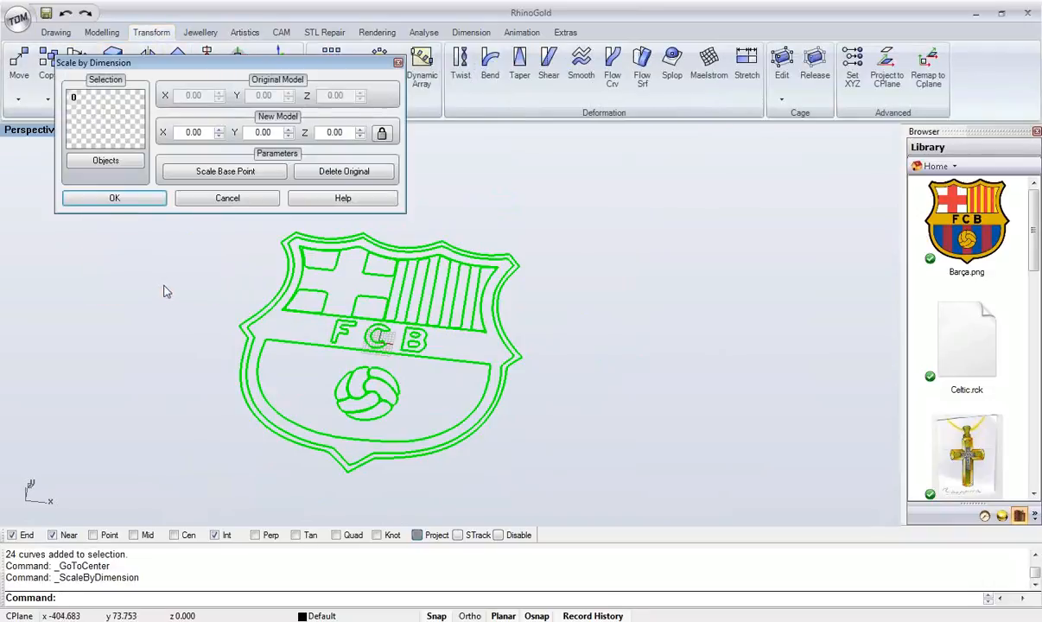
left_click(107, 161)
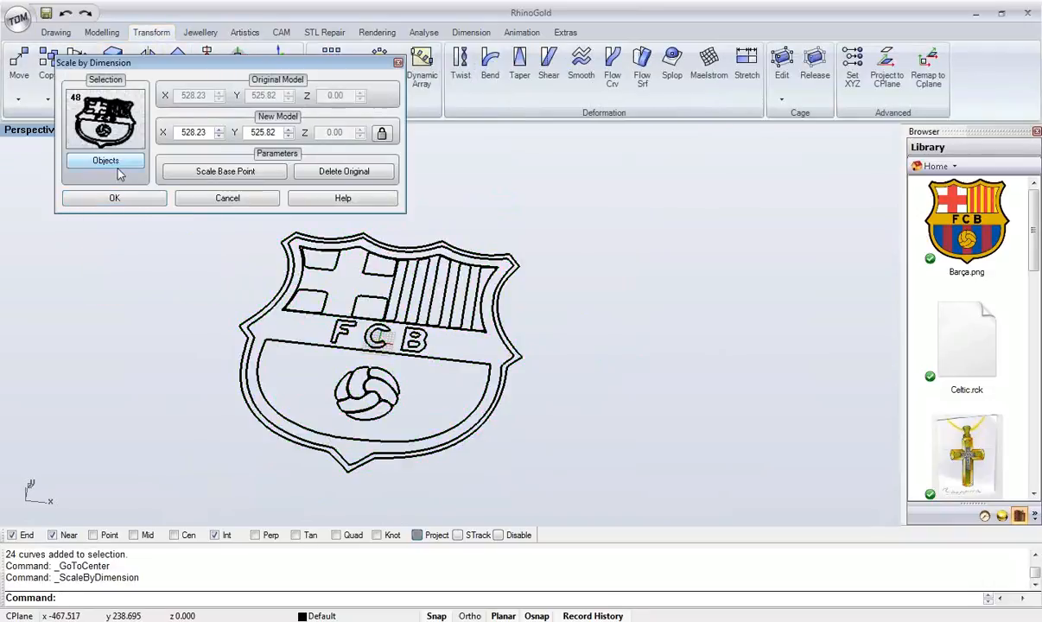
double_click(188, 132)
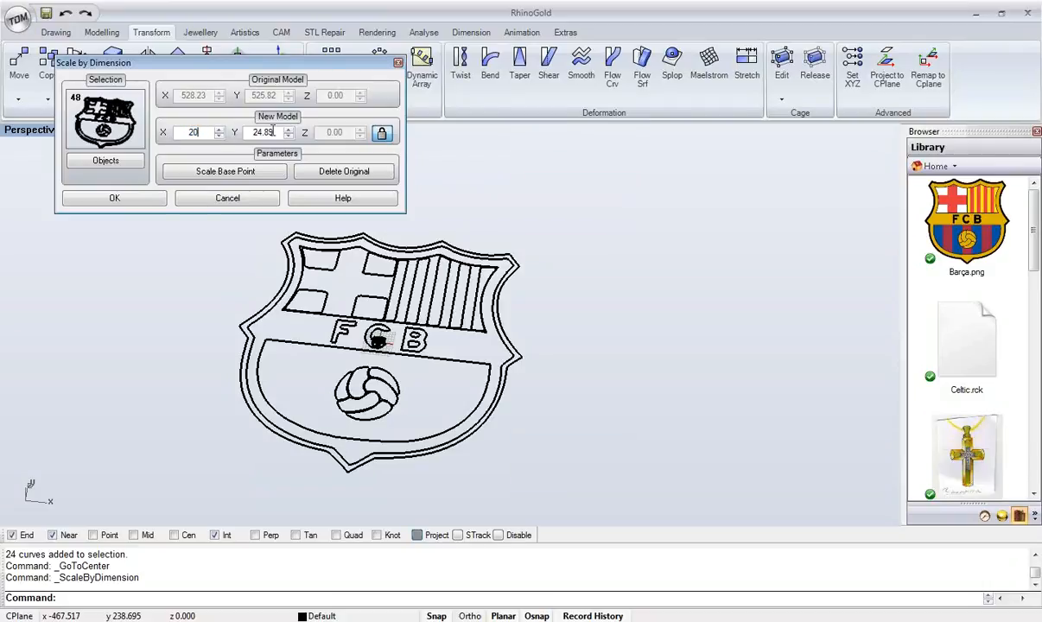
left_click(342, 177)
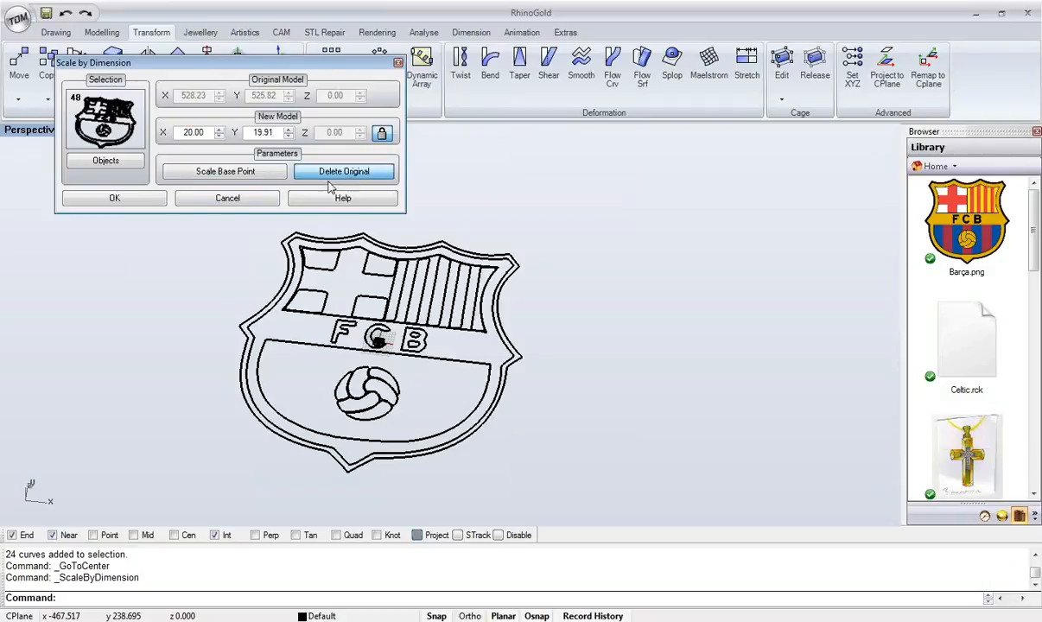
left_click(115, 198)
scroll(380, 315, "up", 5)
middle_click(383, 320)
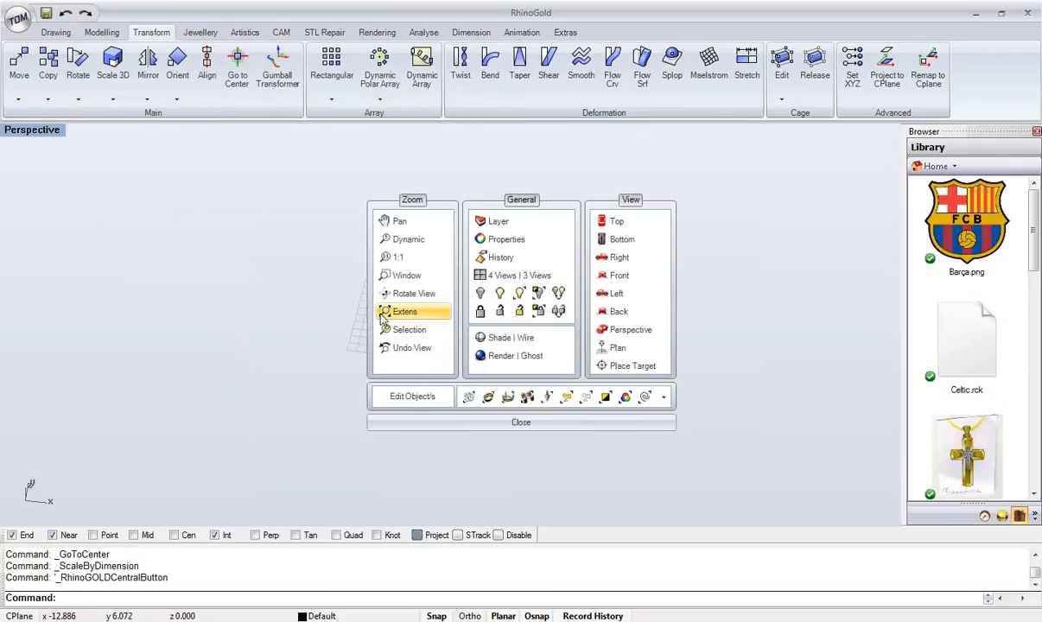
left_click(383, 318)
- Select the crest's outermost shield outline and hide all the other curves
right_click_drag(403, 371, 445, 447)
scroll(430, 384, "down", 2)
scroll(320, 311, "down", 2)
left_click(445, 447)
middle_click(527, 302)
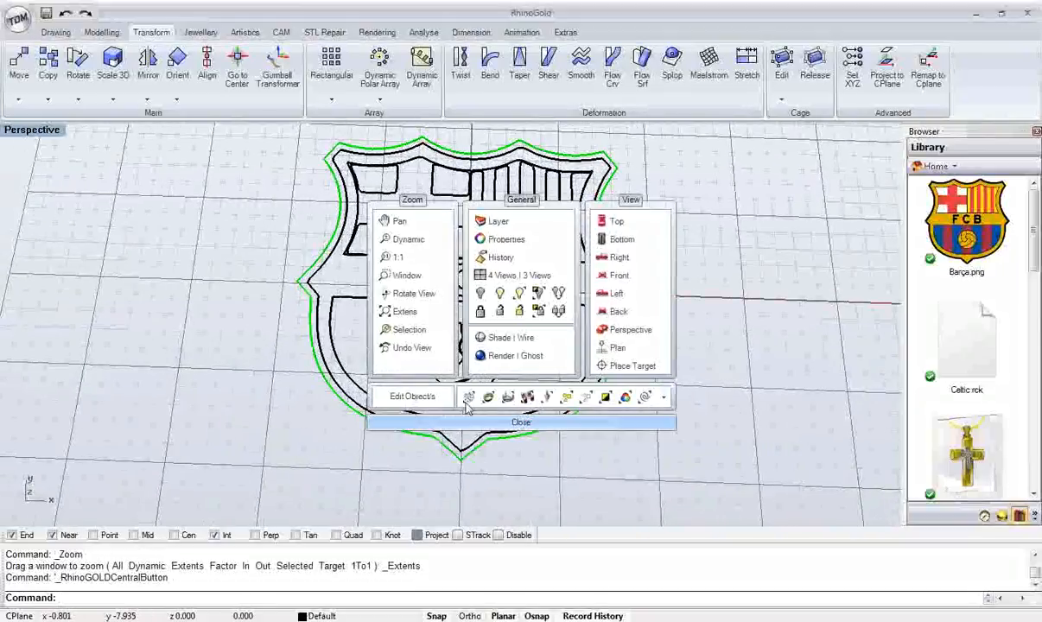
left_click(538, 294)
- Move the shield outline slightly down with grid snap off so its side tips lie on the X axis
right_click_drag(470, 376, 425, 352)
scroll(423, 351, "up", 2)
scroll(420, 348, "down", 2)
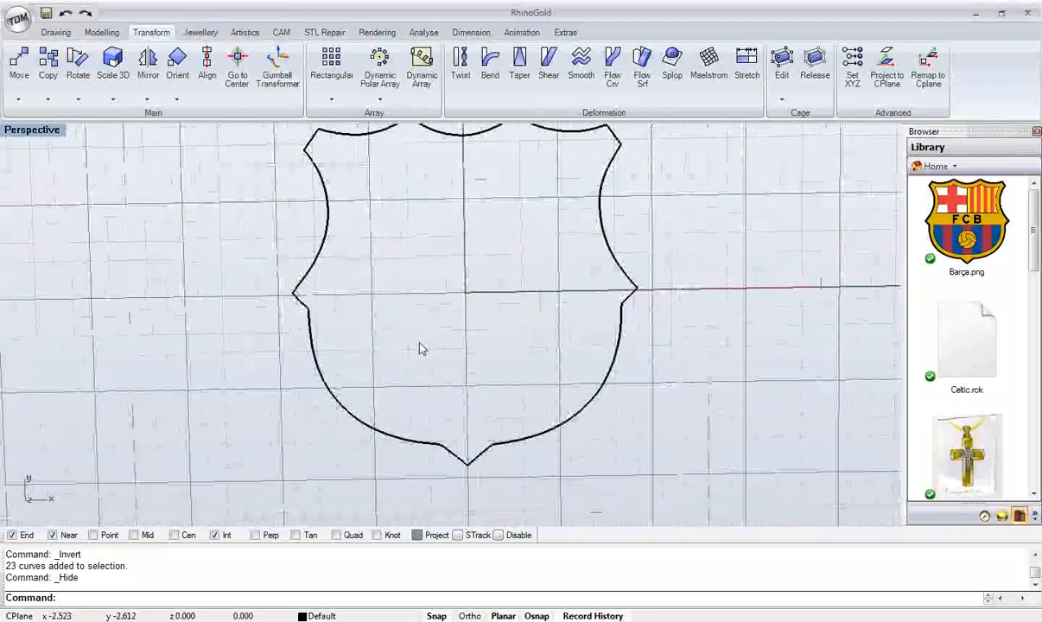
right_click_drag(349, 318, 341, 338)
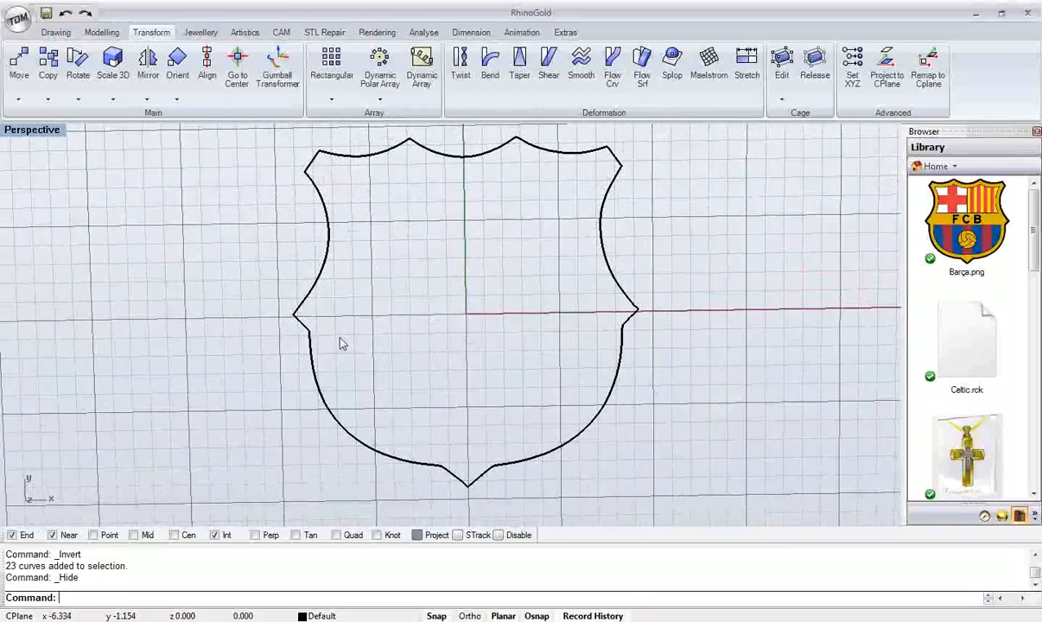
scroll(313, 320, "up", 5)
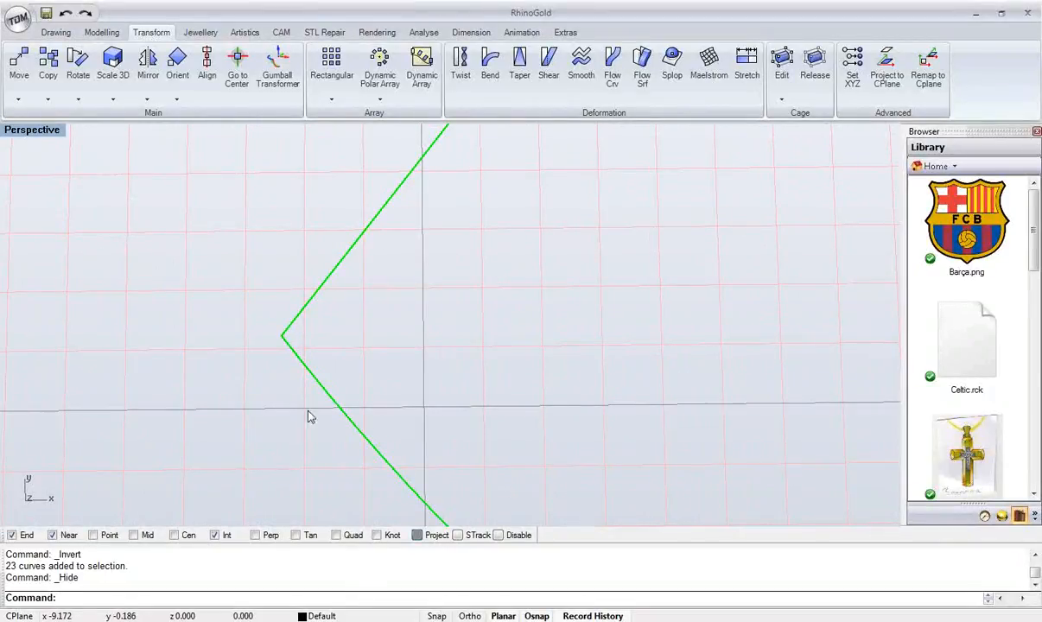
left_click_drag(294, 356, 285, 419)
scroll(400, 394, "down", 8)
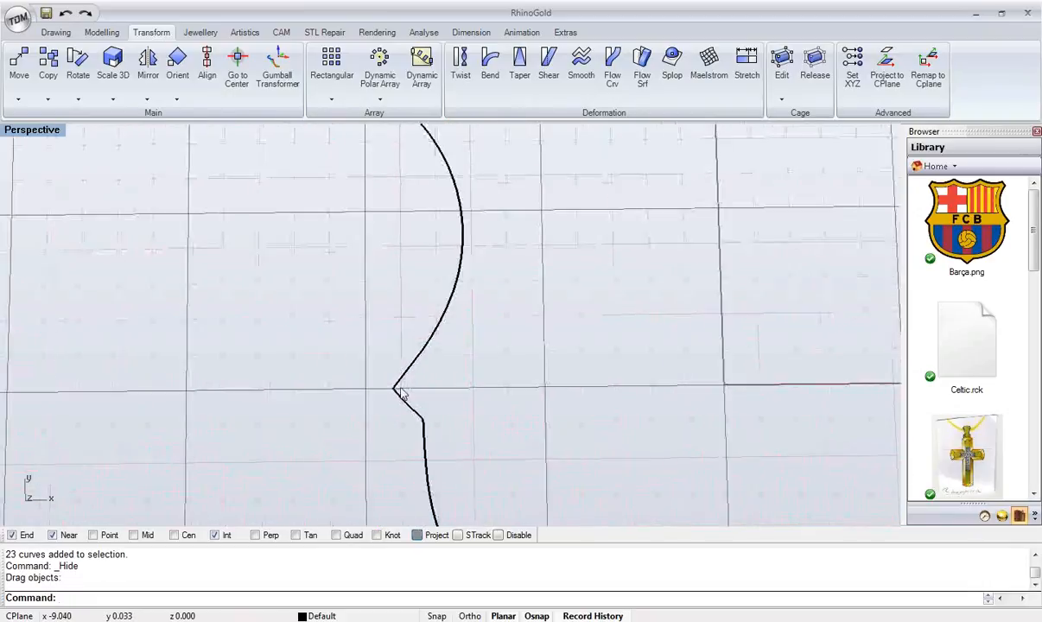
scroll(517, 403, "up", 8)
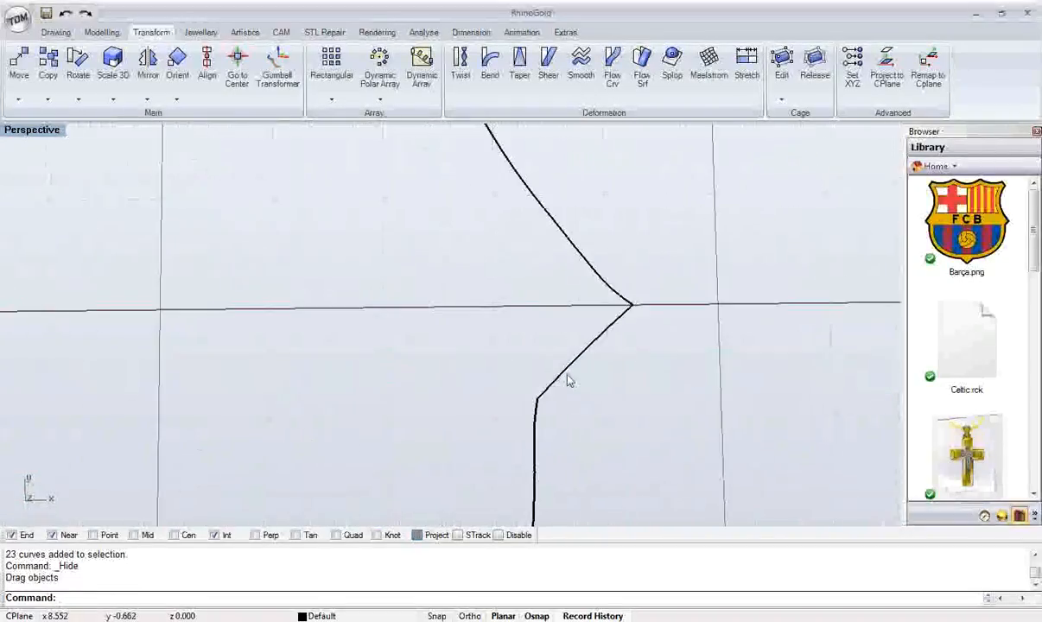
- Create a standard European ring size curve slightly narrower than the shield outline
scroll(474, 273, "down", 10)
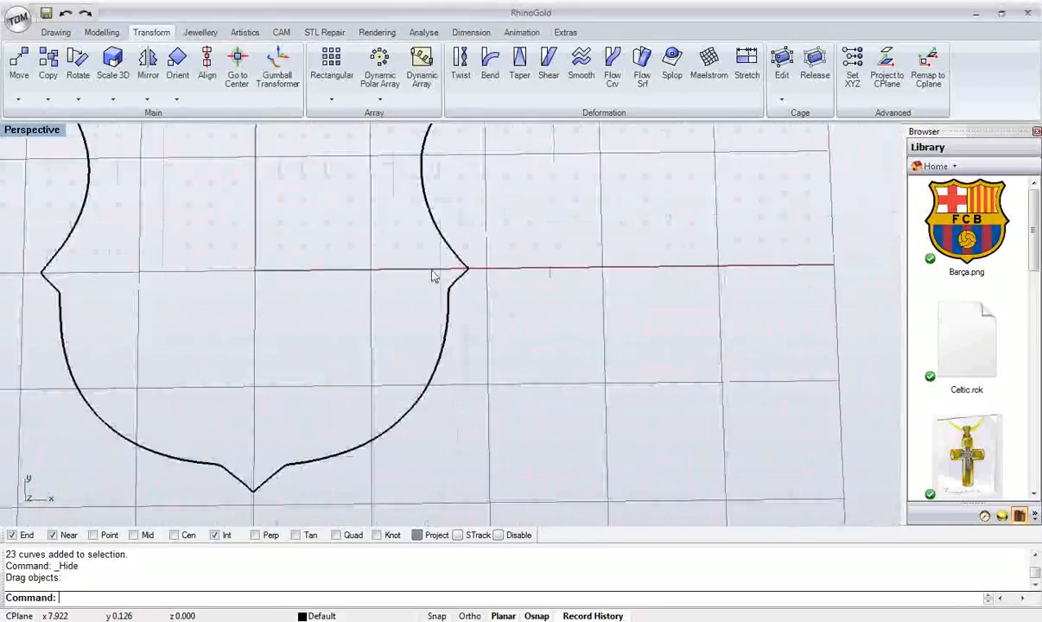
scroll(432, 294, "up", 3)
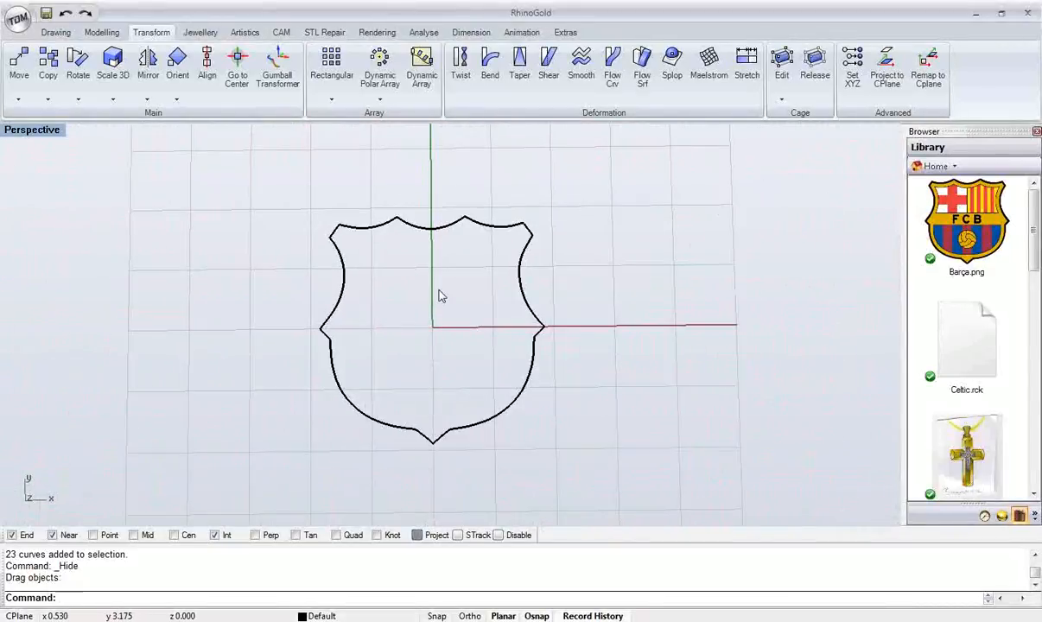
right_click_drag(435, 293, 352, 313)
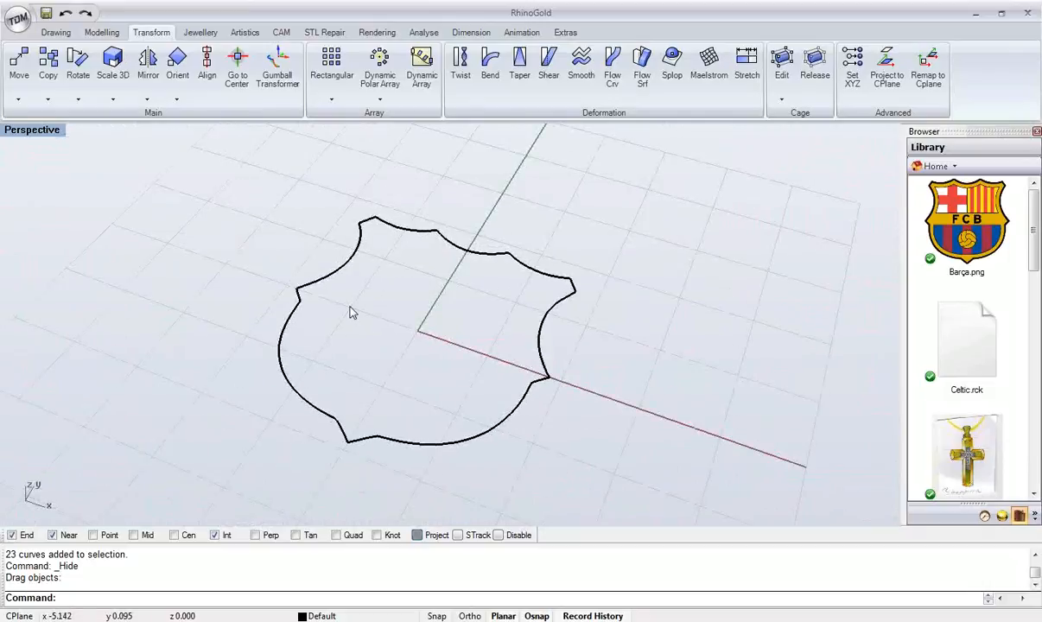
left_click(199, 33)
left_click(539, 76)
left_click(71, 320)
scroll(72, 326, "down", 1)
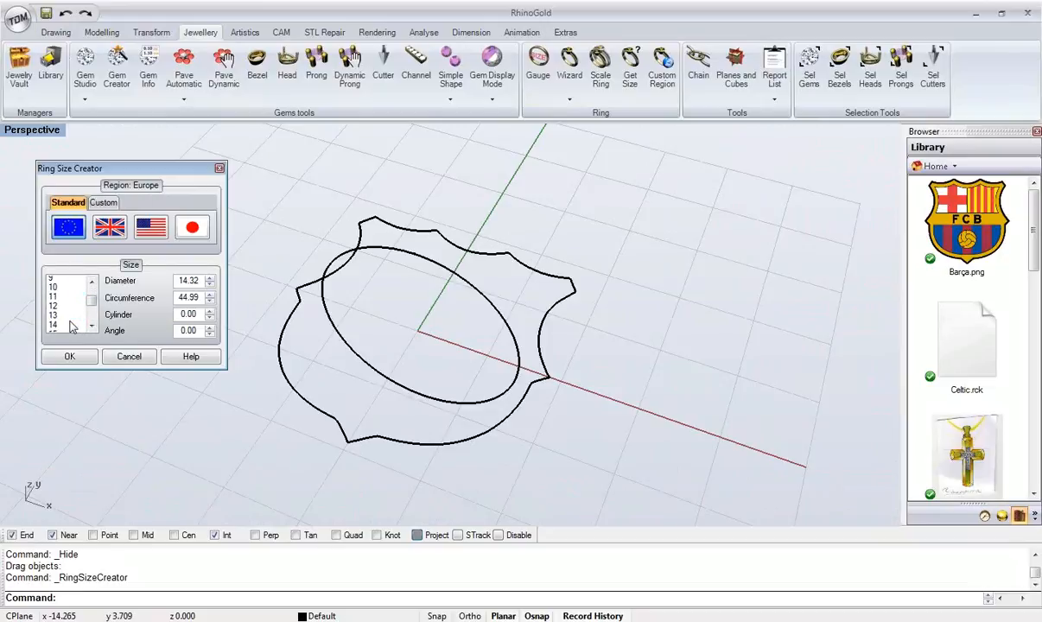
left_click(63, 311)
right_click_drag(382, 374, 471, 311)
left_click(60, 299)
mouse_move(379, 324)
right_mouse_down()
mouse_move(391, 350)
mouse_move(371, 330)
right_mouse_up()
left_click(69, 356)
- Select the shield outline and move it straight up 13 mm above the ring centre in the Front view, with grid snap on
right_click_drag(286, 345, 303, 419)
left_click(319, 425)
double_click(39, 133)
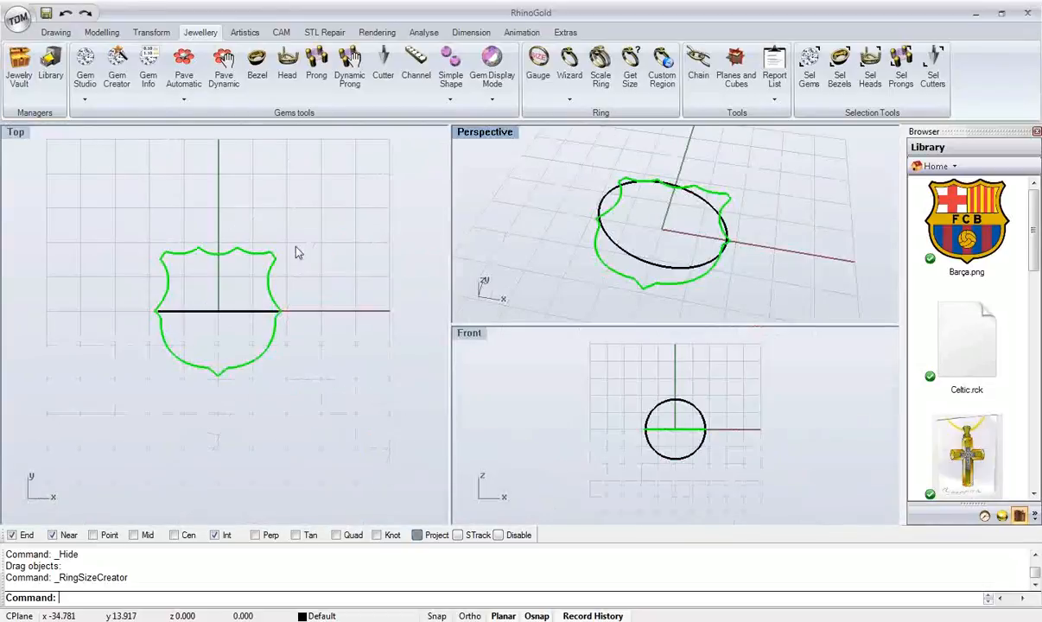
double_click(451, 329)
scroll(413, 271, "up", 5)
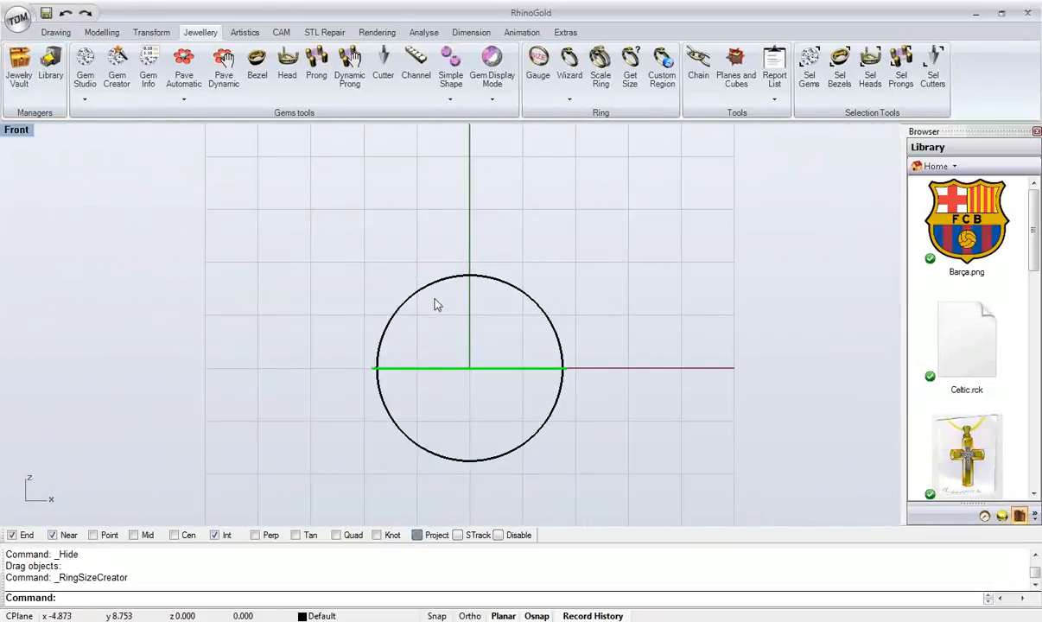
left_click_drag(413, 407, 416, 365)
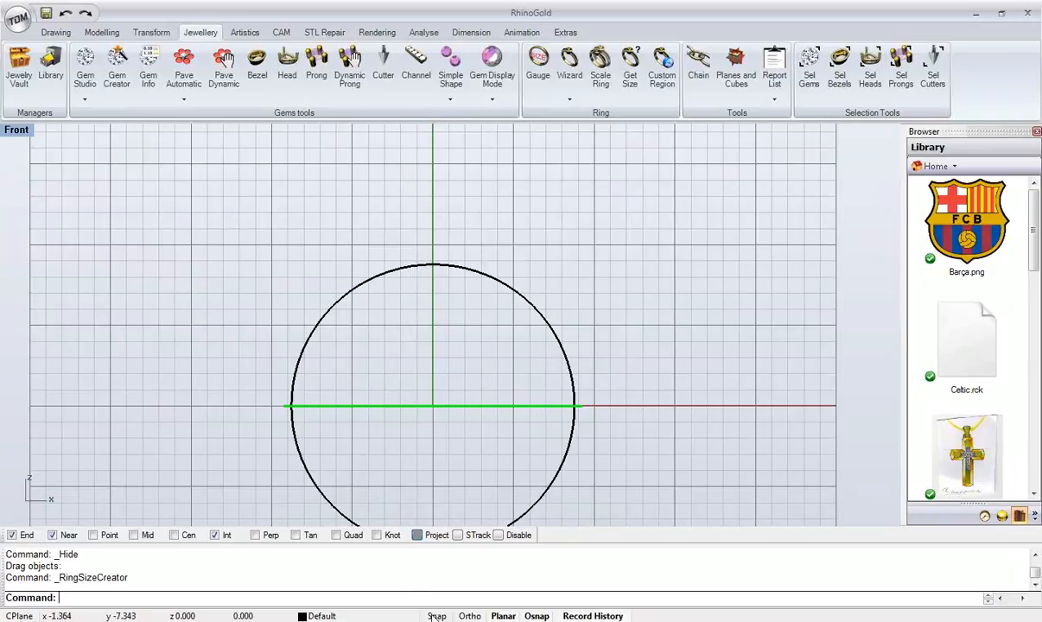
left_click_drag(418, 406, 413, 207)
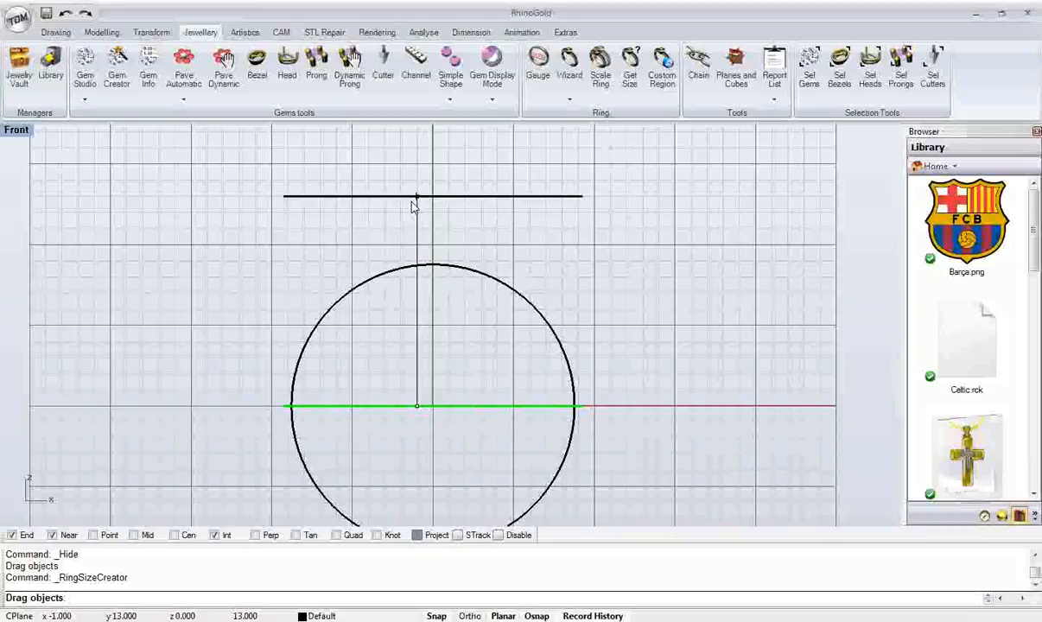
scroll(413, 208, "up", 4)
right_click_drag(411, 212, 411, 233)
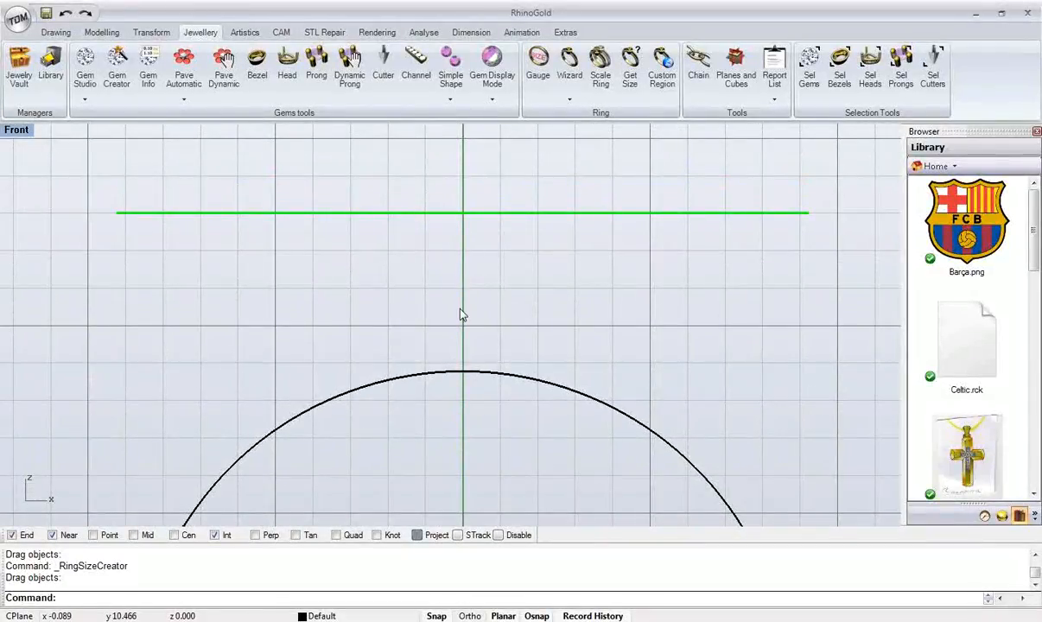
scroll(461, 316, "down", 5)
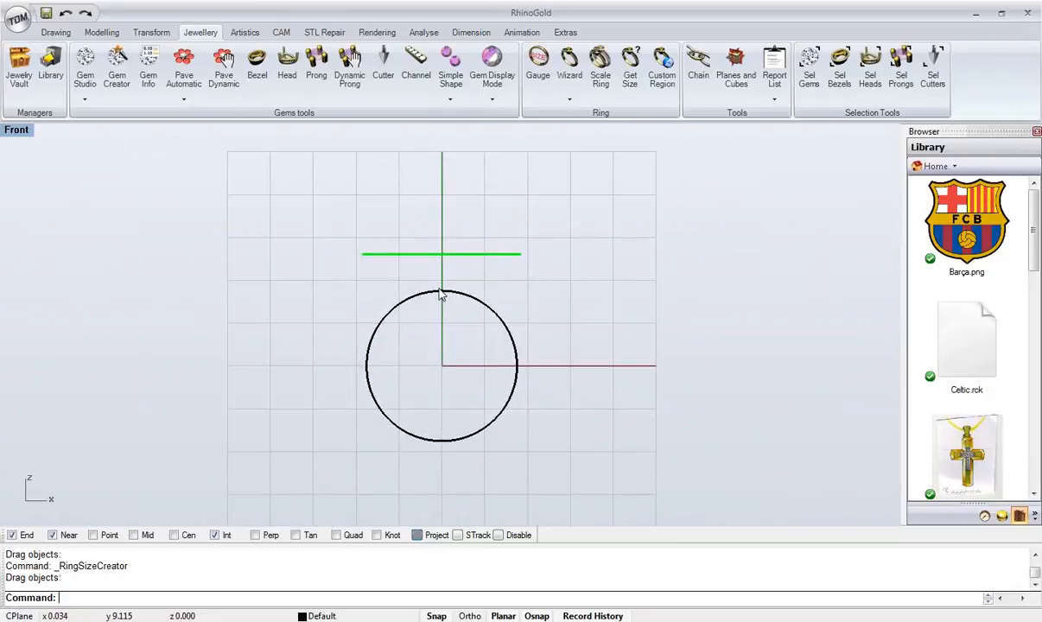
- Cut a section through the shield outline along the X axis, starting and ending beyond its side tips
double_click(14, 131)
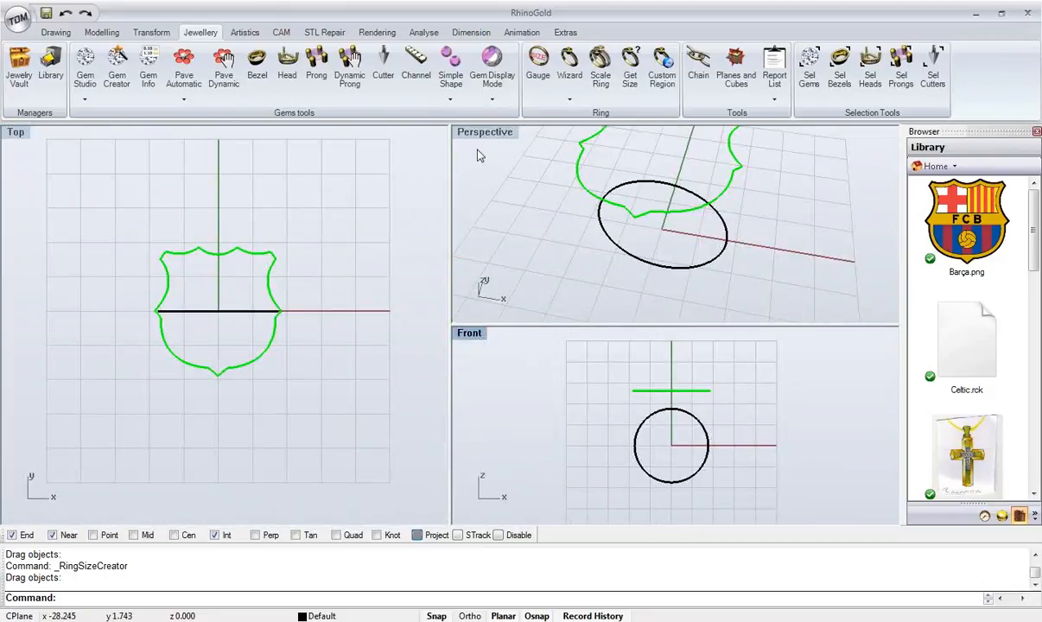
double_click(456, 133)
right_click_drag(369, 241, 380, 319)
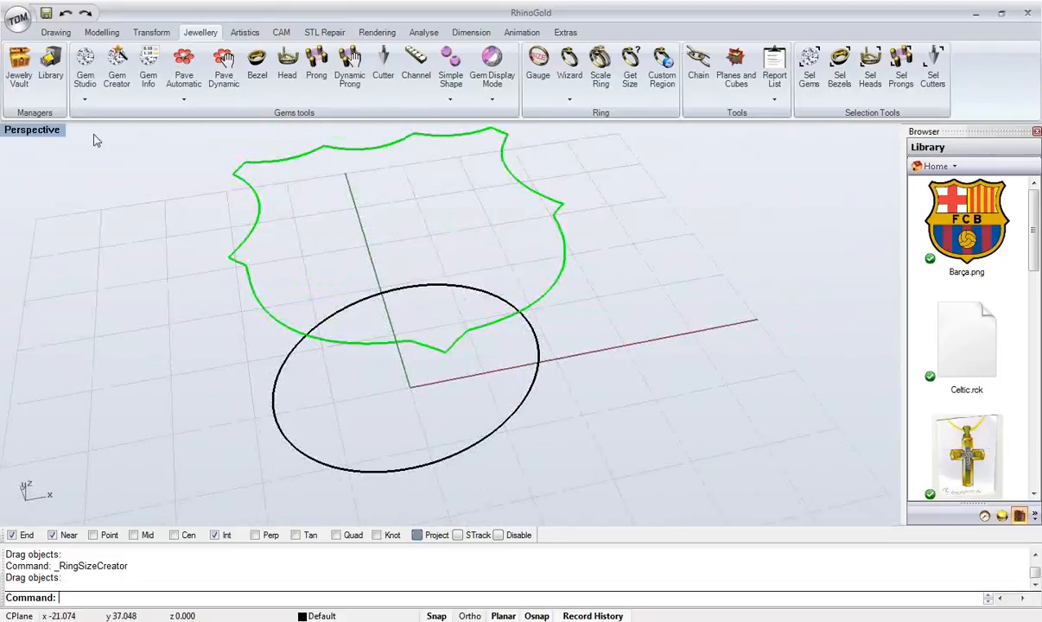
left_click(55, 32)
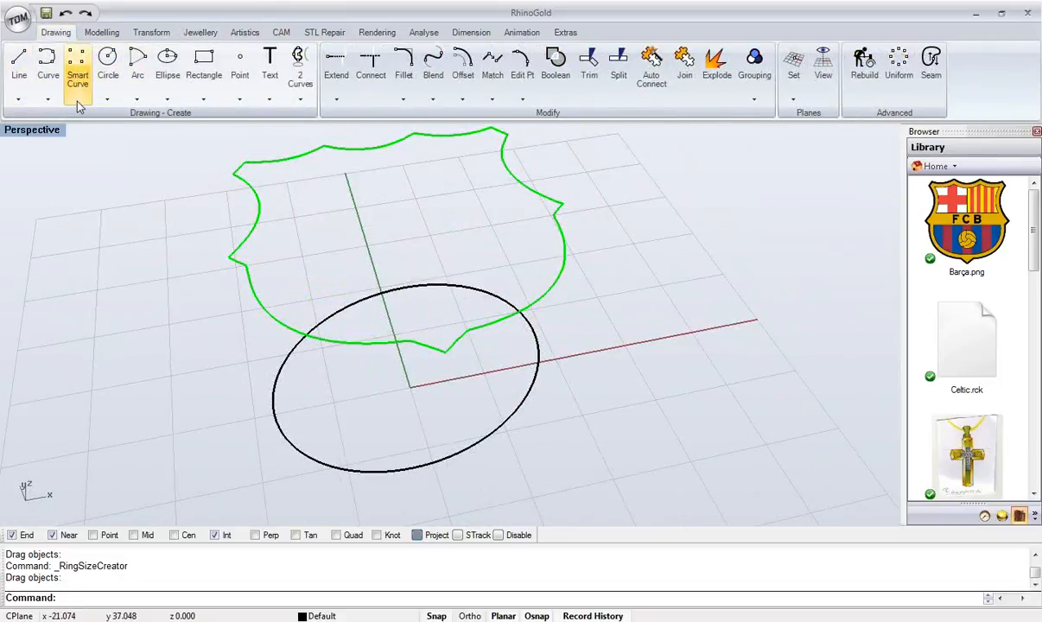
right_click_drag(356, 209, 348, 238)
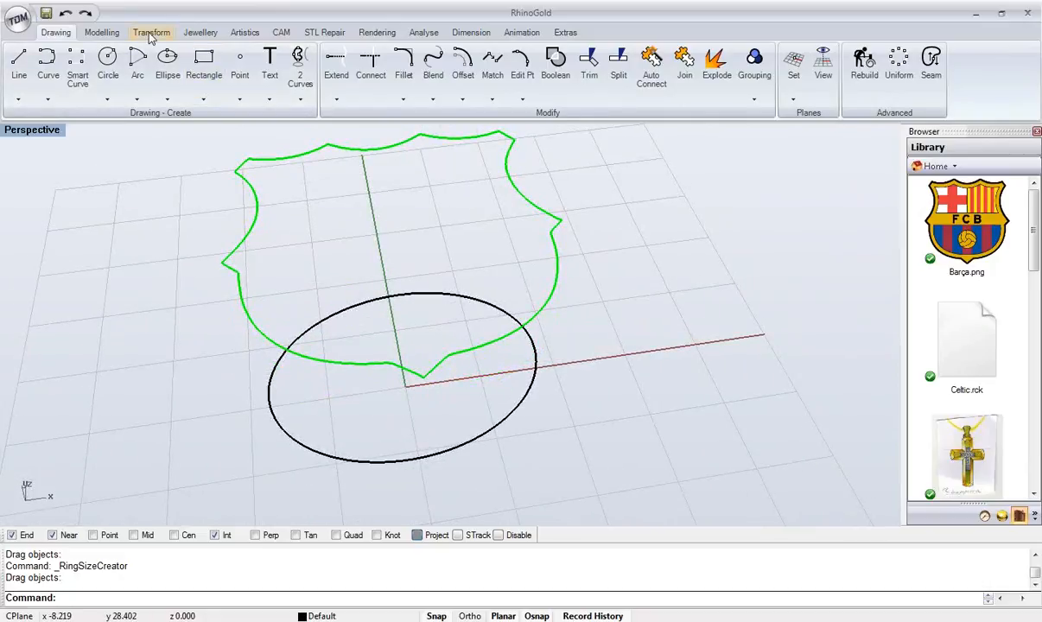
left_click(102, 32)
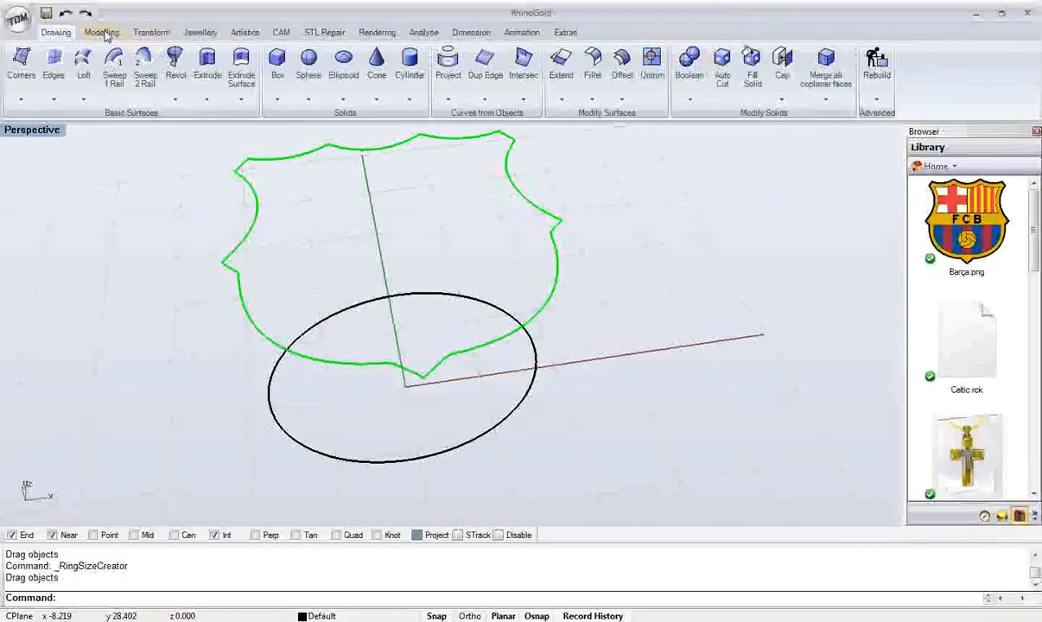
left_click(487, 100)
left_click(523, 101)
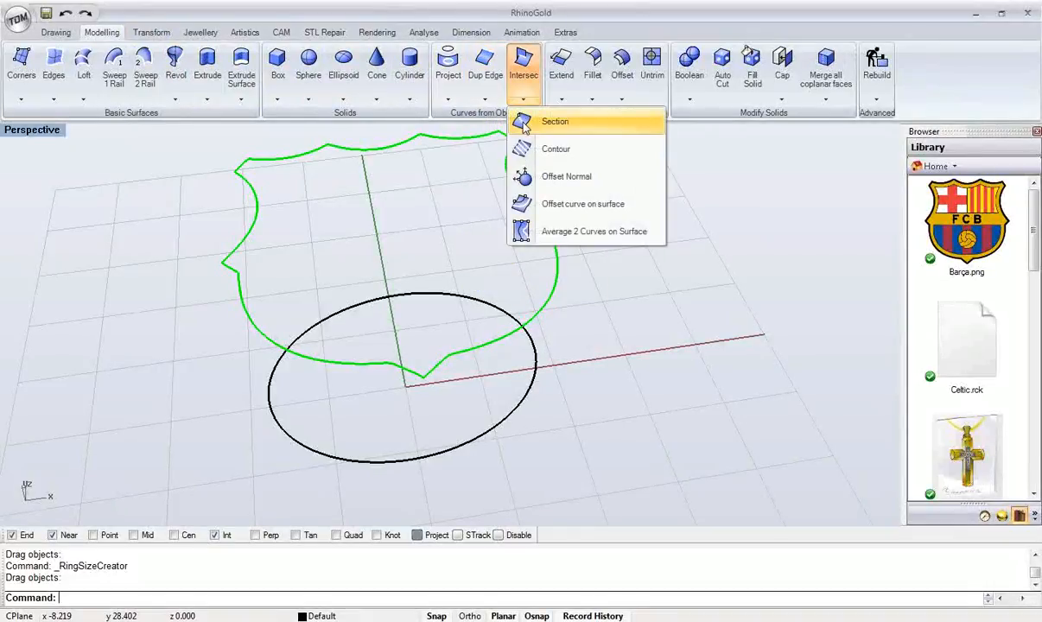
left_click(558, 121)
left_click(126, 428)
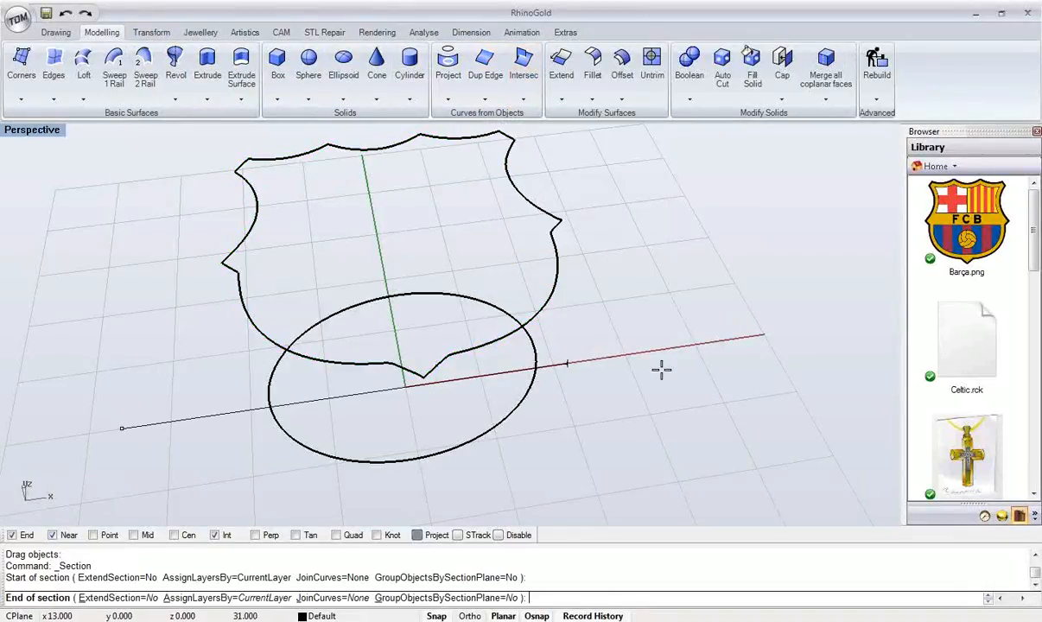
left_click(782, 349)
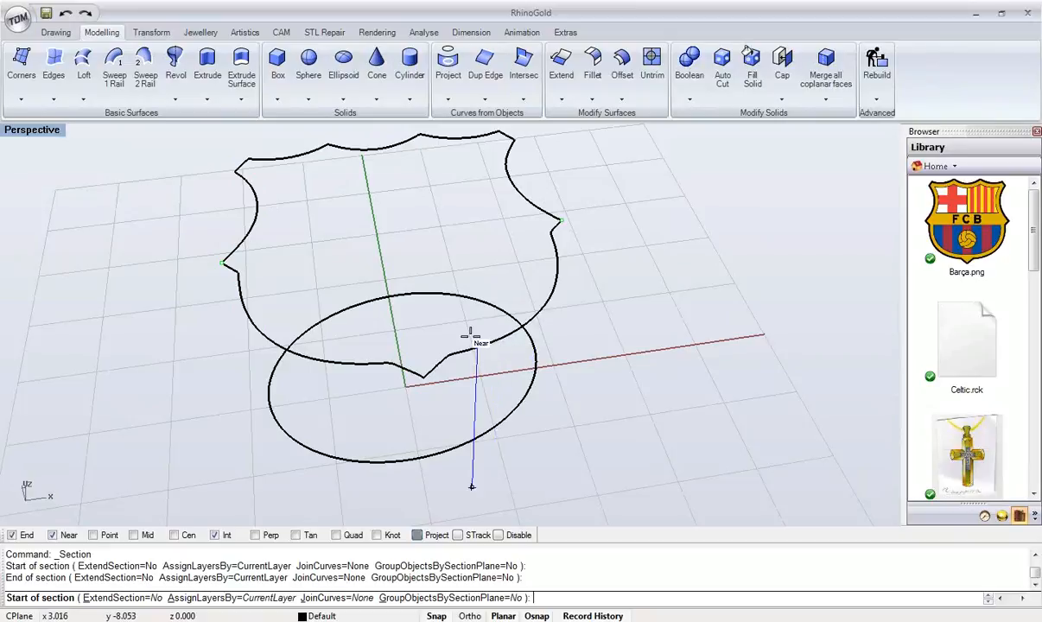
- Cut a second section through the shield outline along the Y axis and finish the Section command
scroll(422, 410, "down", 5)
left_click(437, 504)
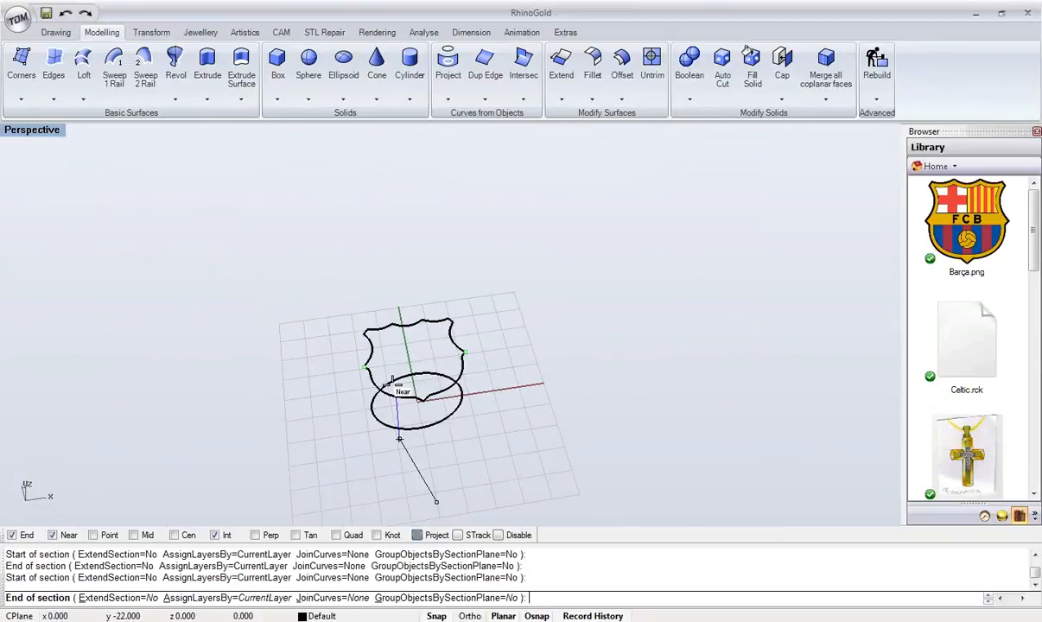
left_click(360, 257)
right_click_drag(354, 275, 290, 261)
scroll(293, 270, "up", 5)
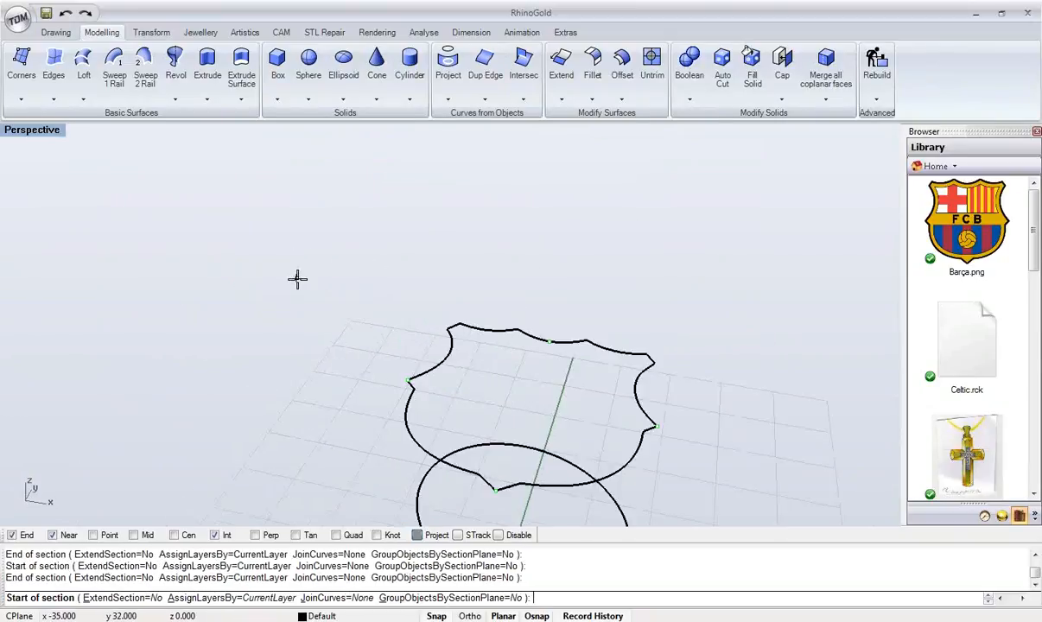
key("Escape")
- Hide the shield outline to inspect the section points, and undo the hide
scroll(482, 380, "up", 4)
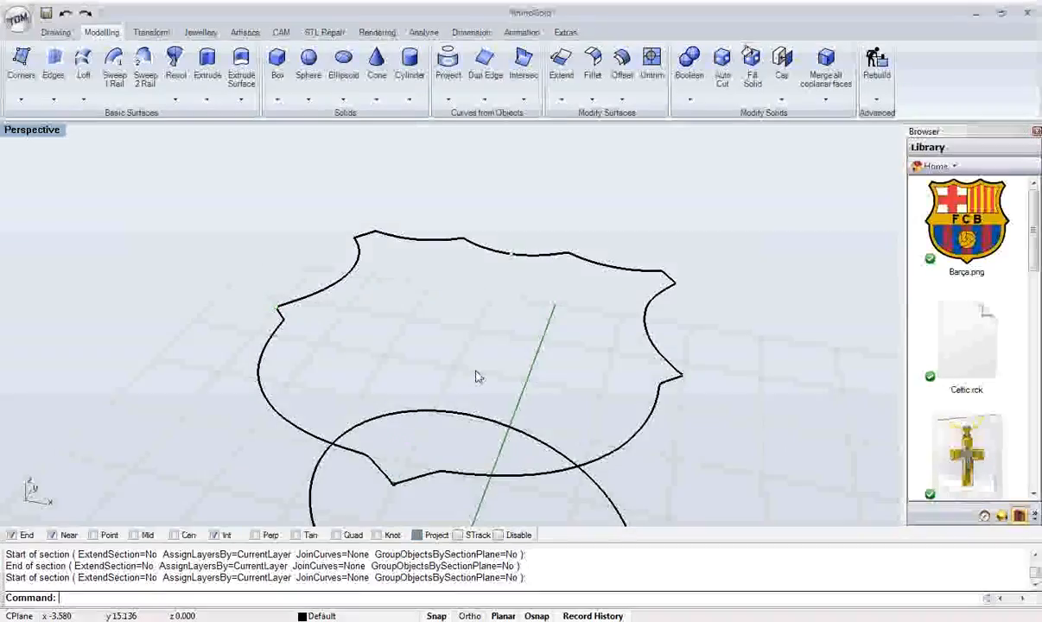
left_click(464, 242)
middle_click(465, 243)
left_click(483, 296)
scroll(521, 391, "down", 3)
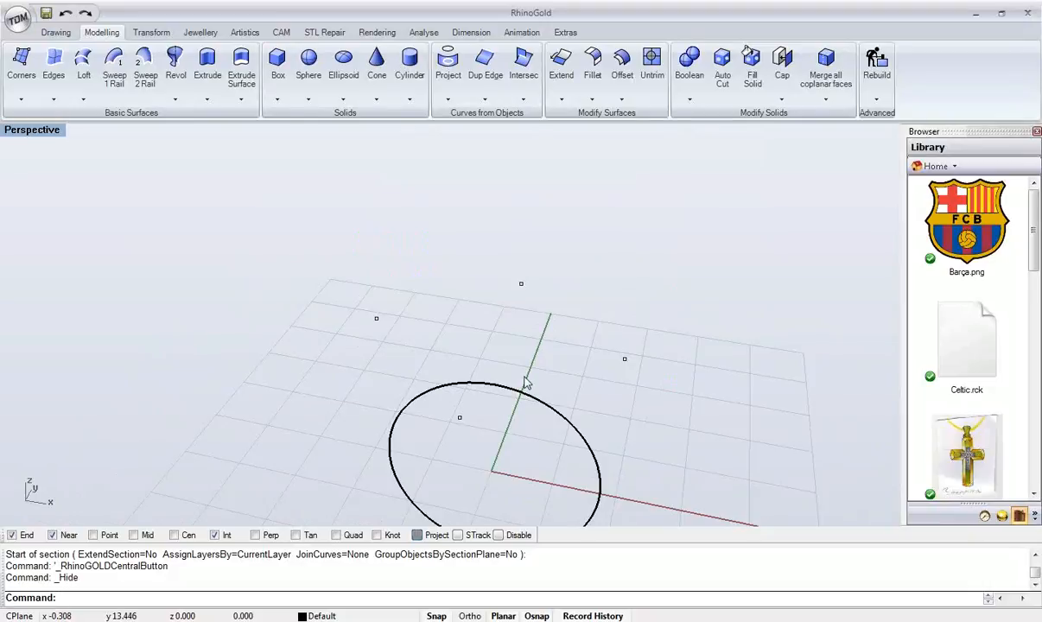
key("ctrl+z")
right_click_drag(449, 355, 465, 318)
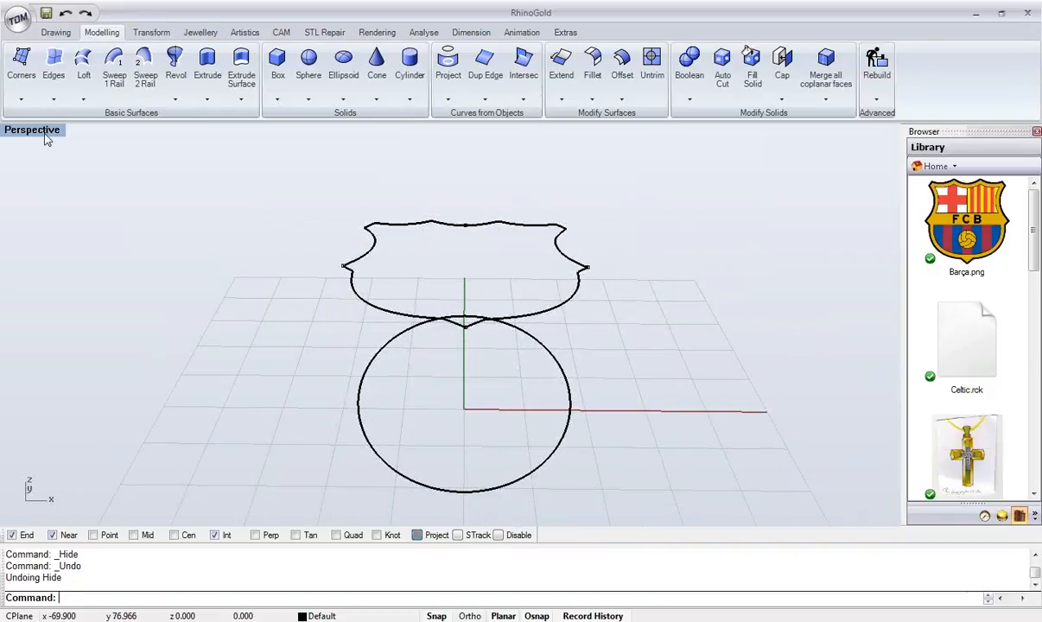
- Draw an arc below the ring circle in the Front view, from -11,0 to 11,0 through the point 0,-10
double_click(45, 135)
double_click(456, 335)
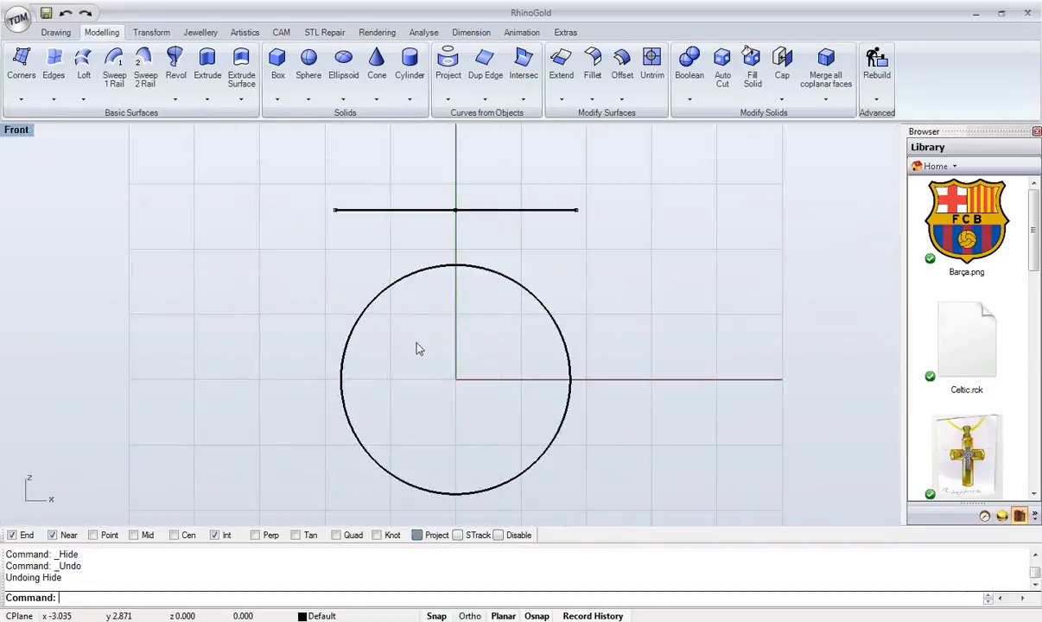
left_click(54, 33)
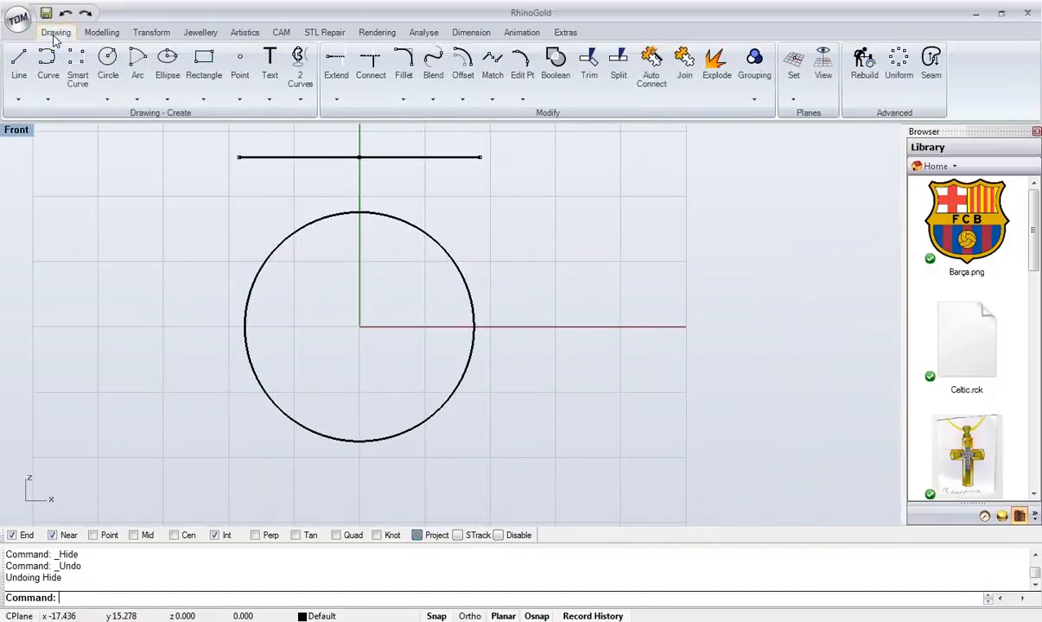
left_click(137, 100)
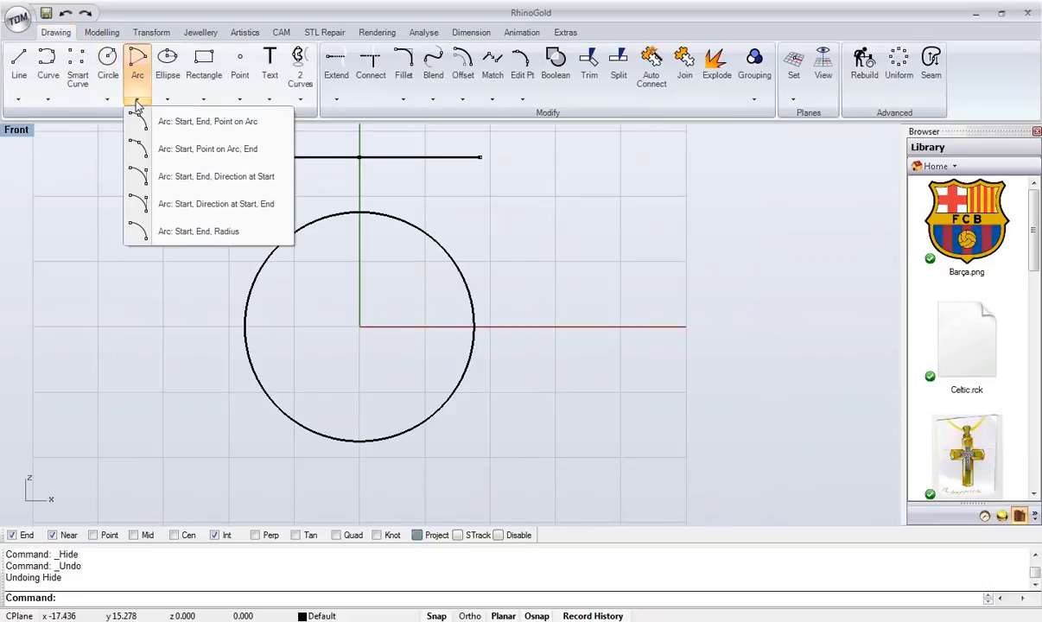
left_click(193, 124)
scroll(214, 315, "up", 6)
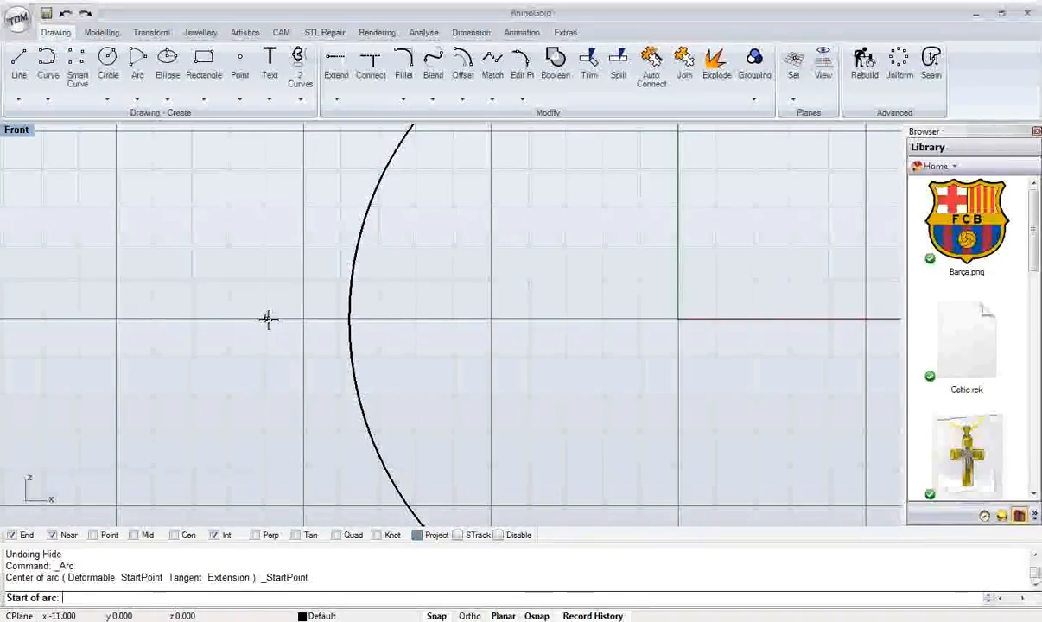
left_click(268, 321)
scroll(268, 321, "down", 5)
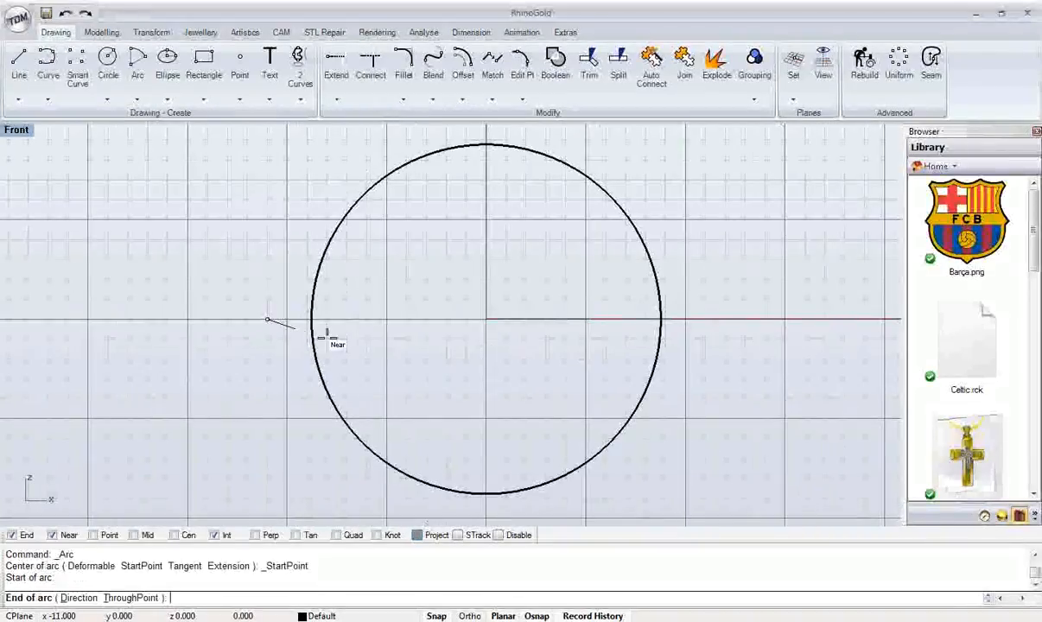
left_click(705, 321)
right_click_drag(518, 478, 495, 366)
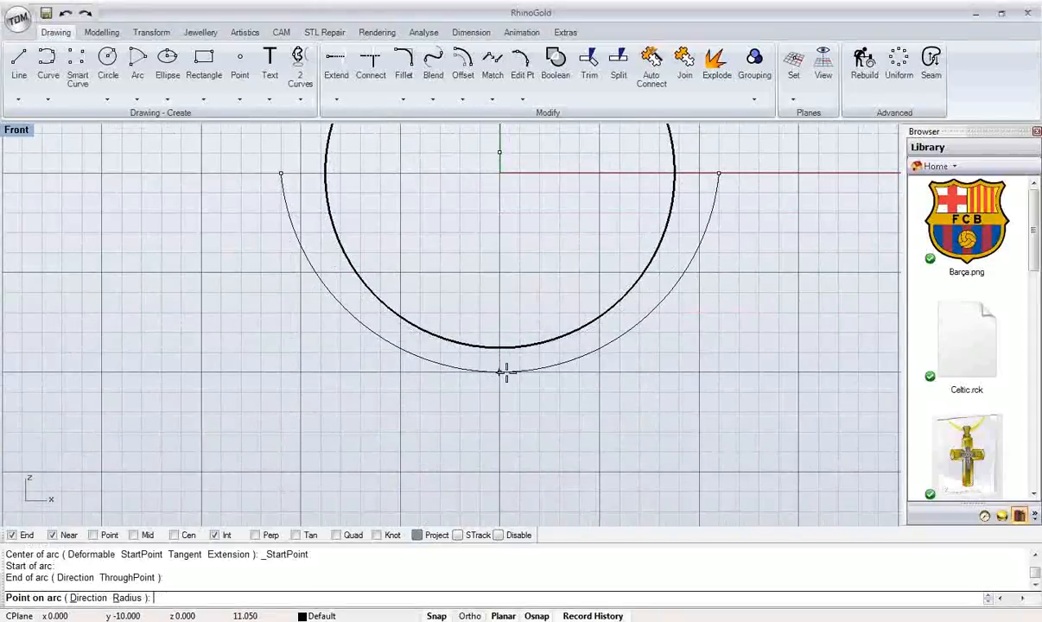
scroll(503, 372, "up", 4)
scroll(504, 372, "up", 3)
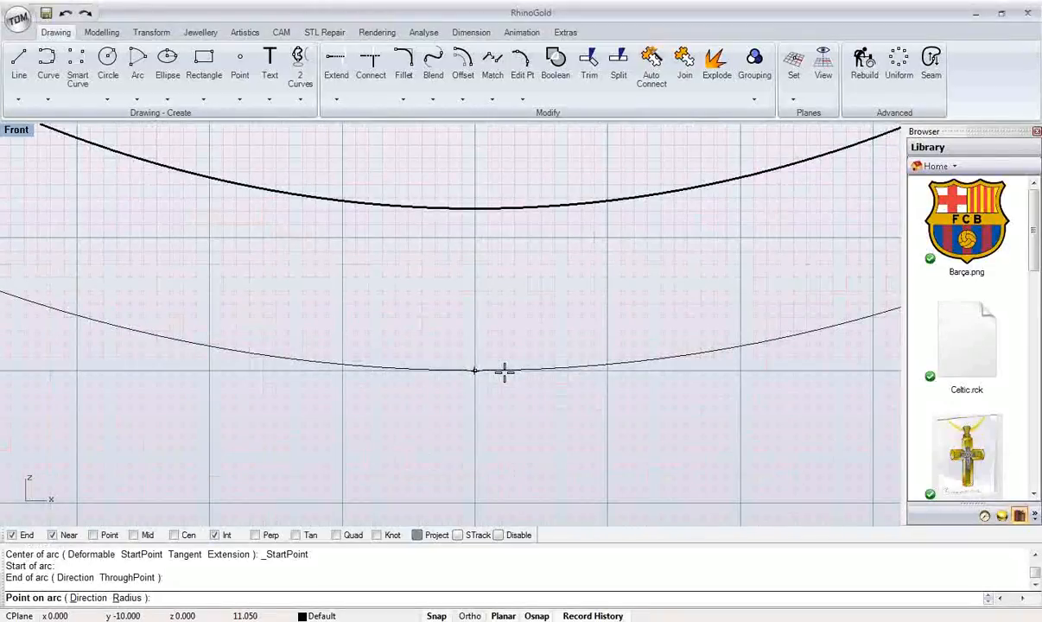
left_click(505, 372)
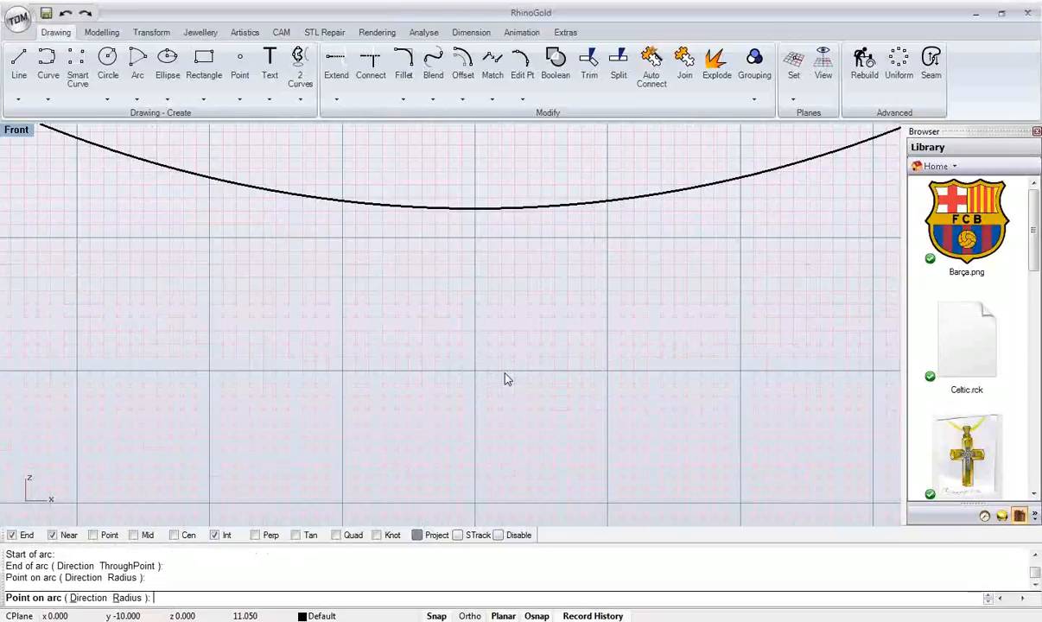
- Extend the arc's left end smoothly up to the left section point of the shield line, snapping to points instead of ends
scroll(506, 369, "down", 12)
scroll(387, 350, "up", 1)
right_click_drag(480, 302, 337, 371)
scroll(324, 370, "up", 1)
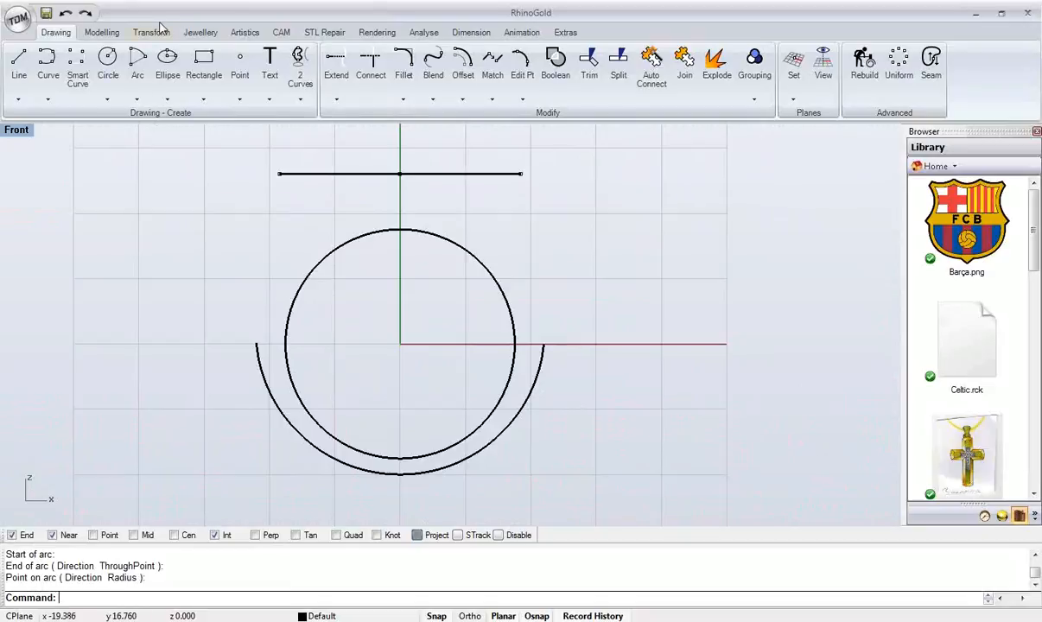
left_click(335, 68)
left_click(257, 350)
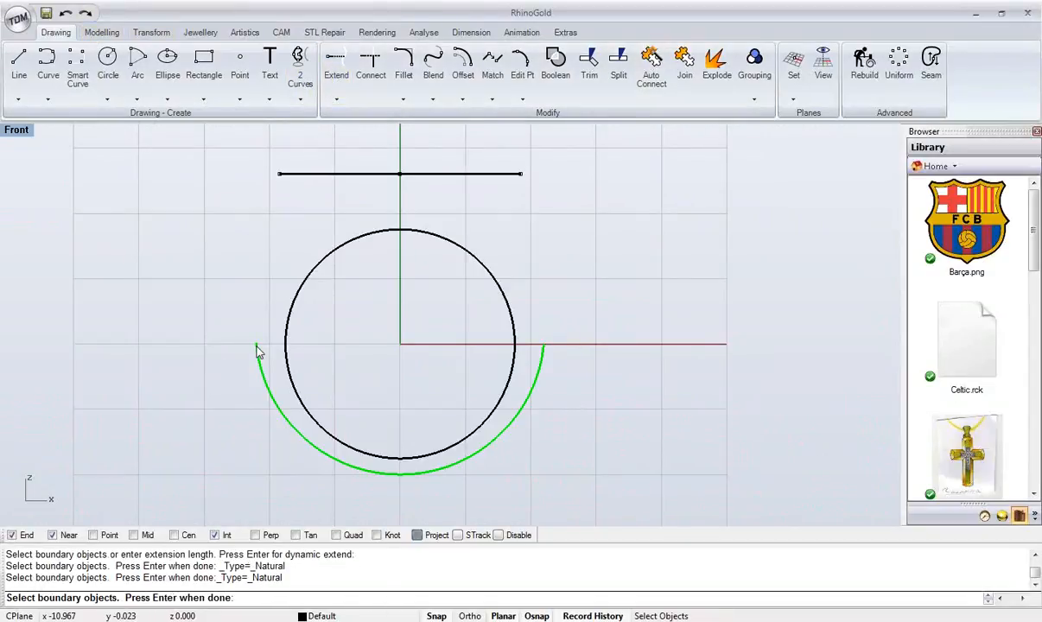
key("Return")
left_click(257, 344)
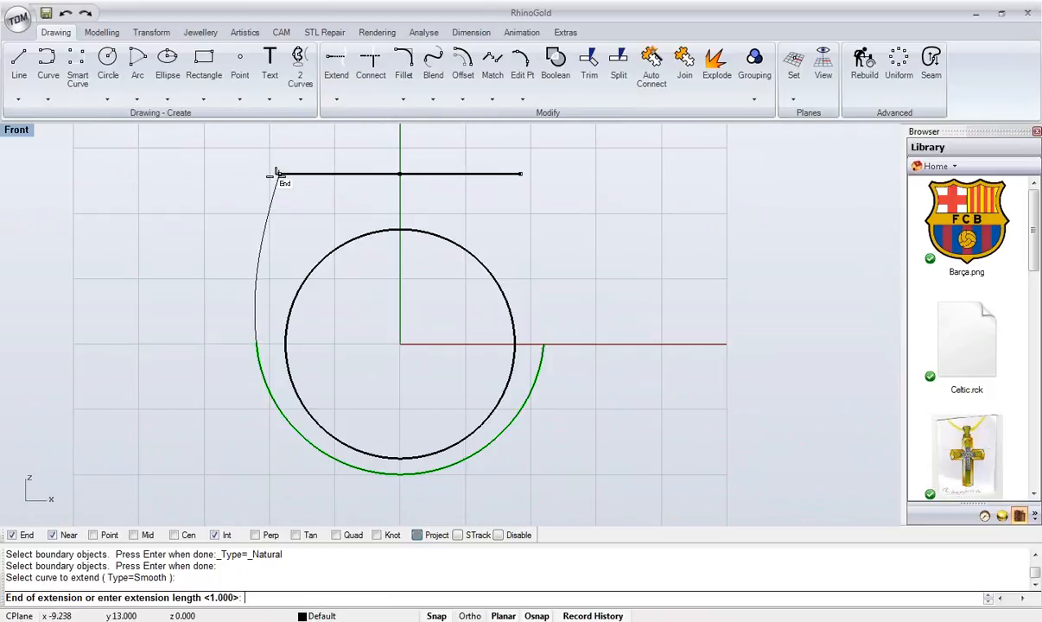
scroll(275, 173, "up", 4)
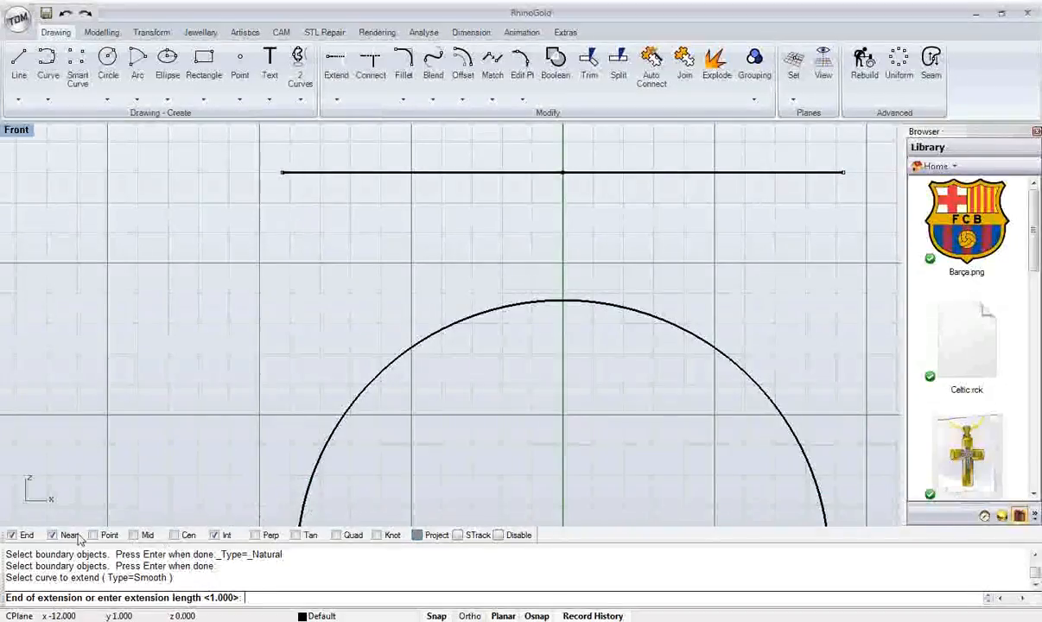
left_click(26, 535)
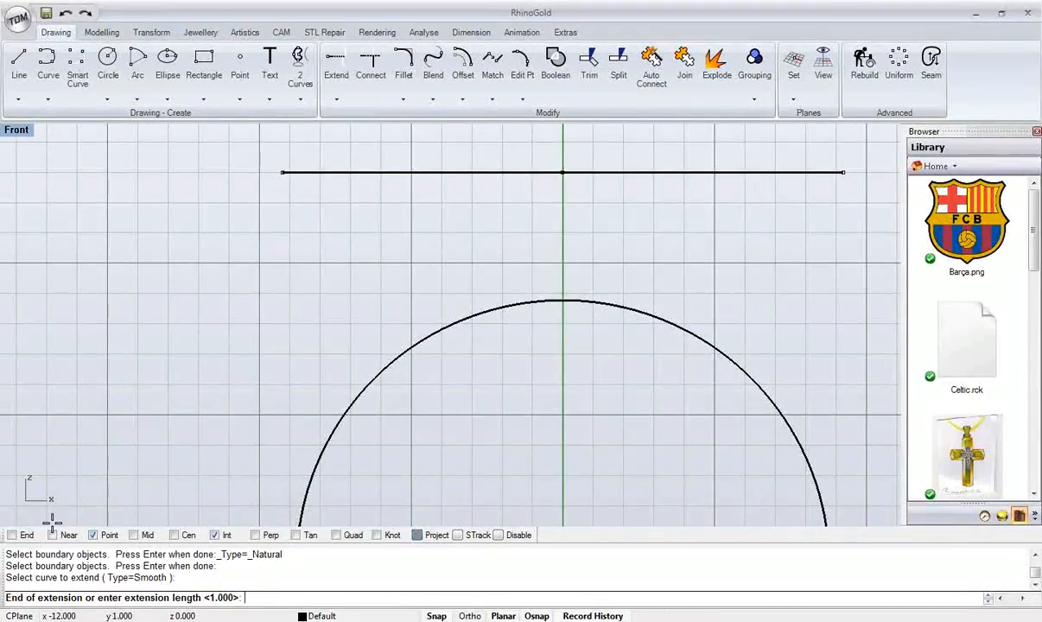
left_click(282, 173)
- Extend the arc's right end smoothly up to the right section point of the shield line
scroll(389, 265, "down", 4)
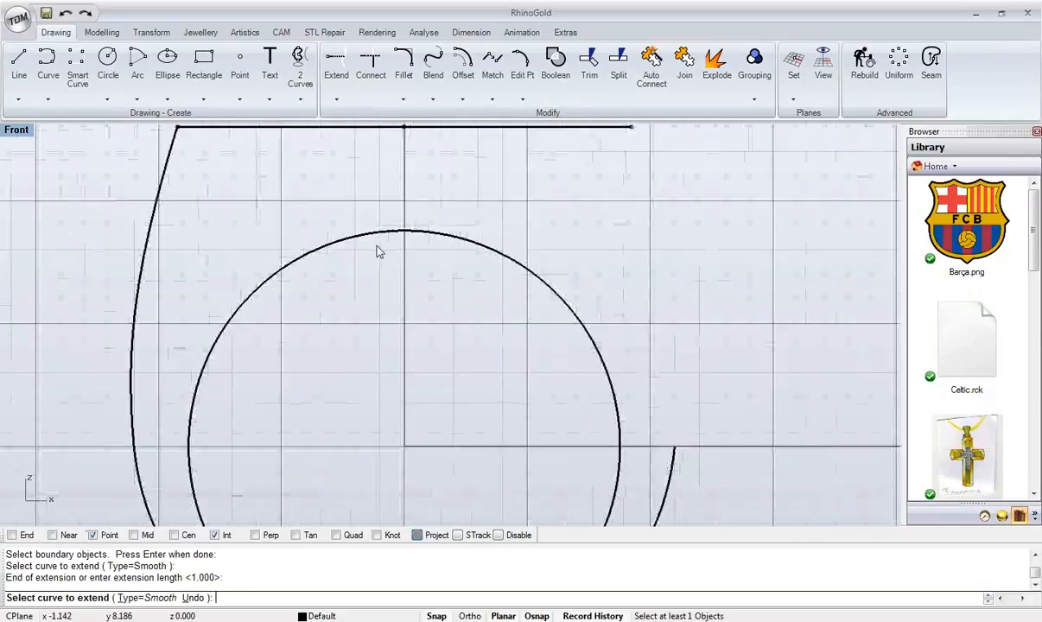
right_click_drag(579, 408, 579, 386)
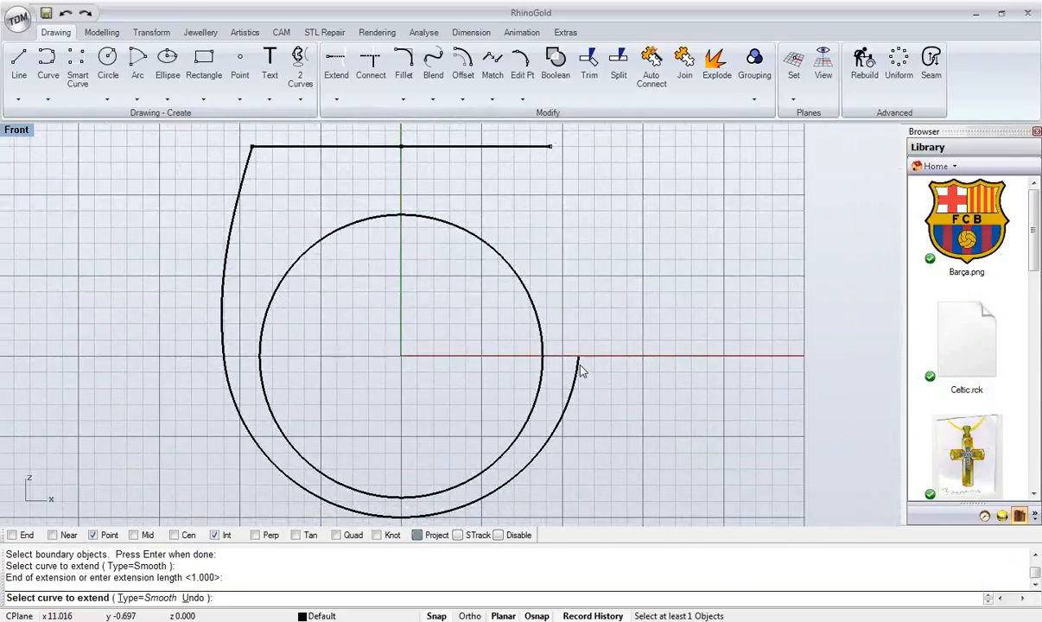
left_click(579, 365)
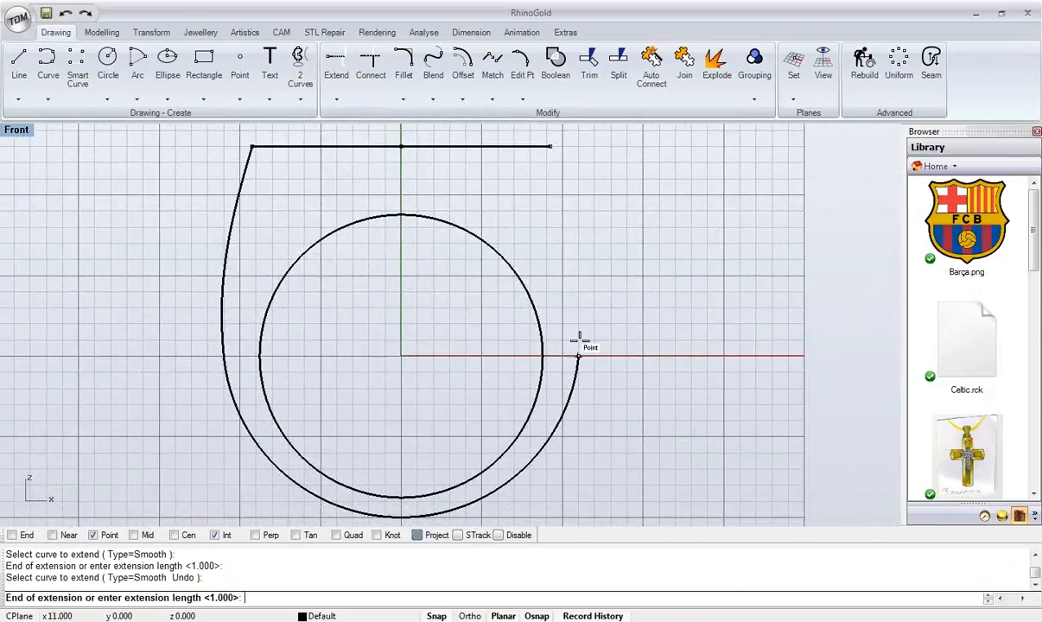
left_click(554, 158)
scroll(474, 266, "down", 3)
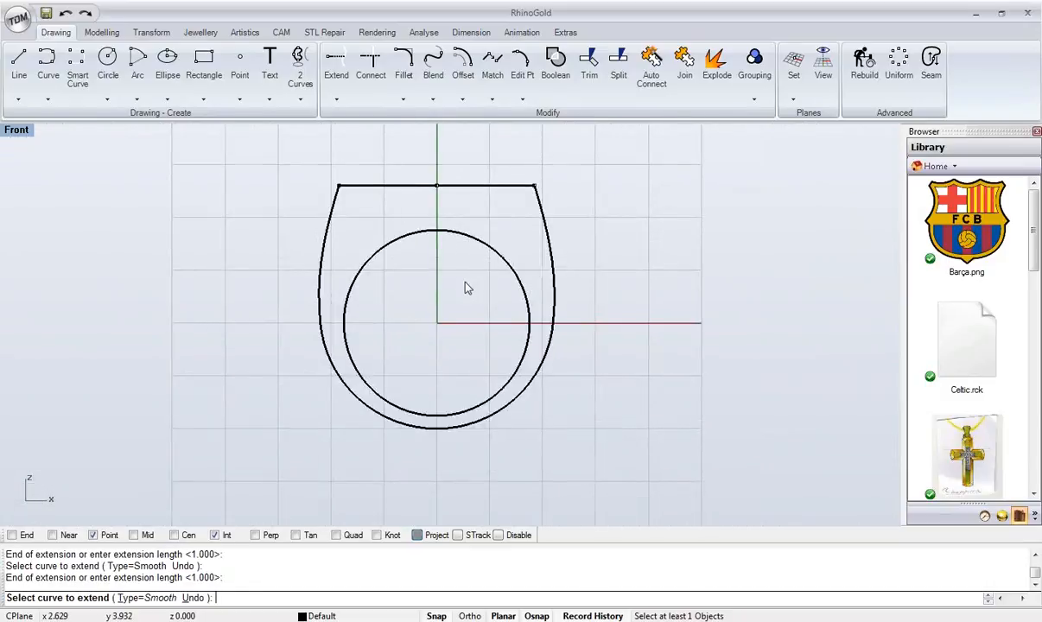
- Check the profile in perspective, finish the Extend command, and hide the shield outline in the Left view
double_click(20, 134)
right_click_drag(518, 227, 577, 268)
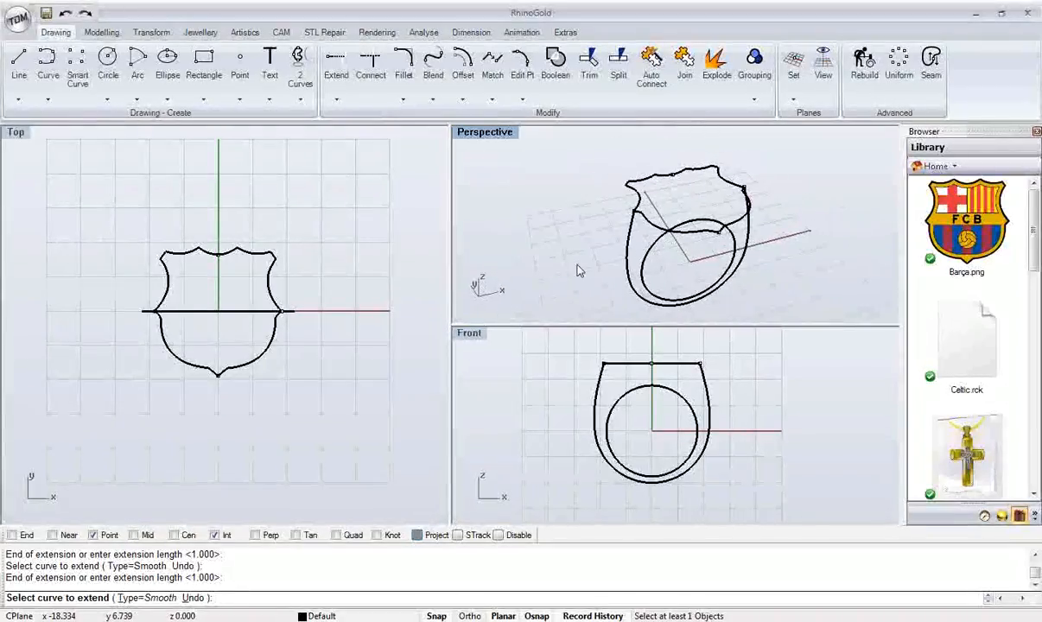
double_click(470, 335)
scroll(400, 344, "down", 3)
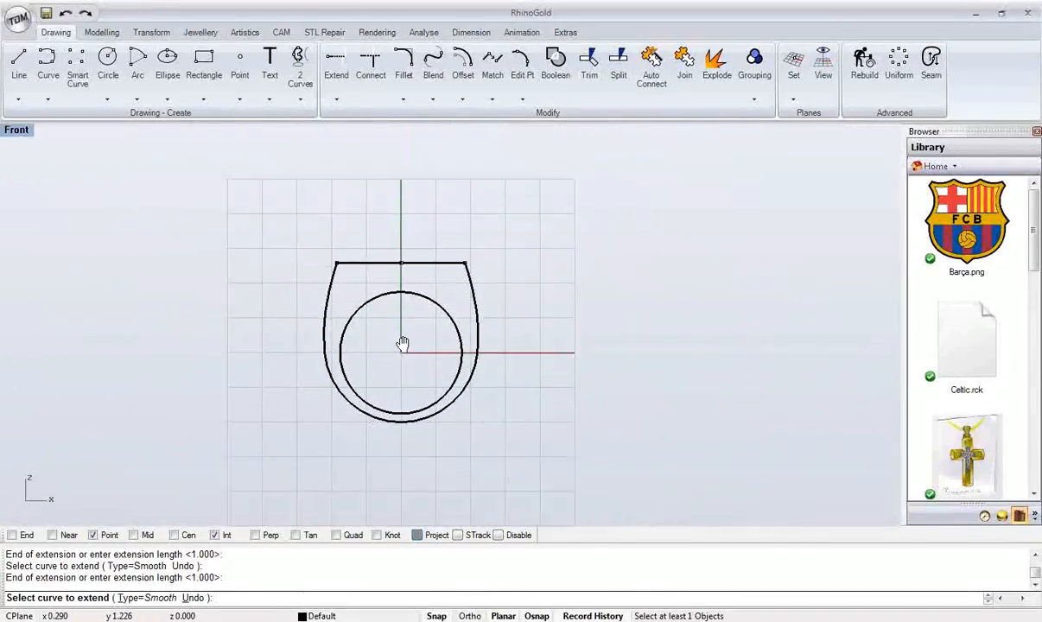
scroll(400, 352, "up", 2)
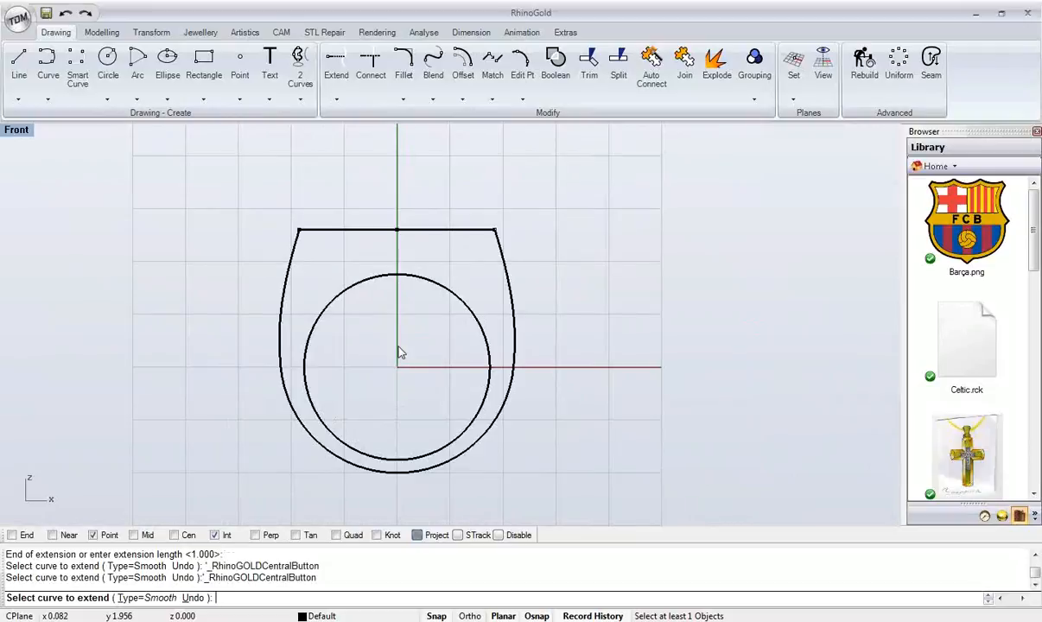
middle_click(400, 352)
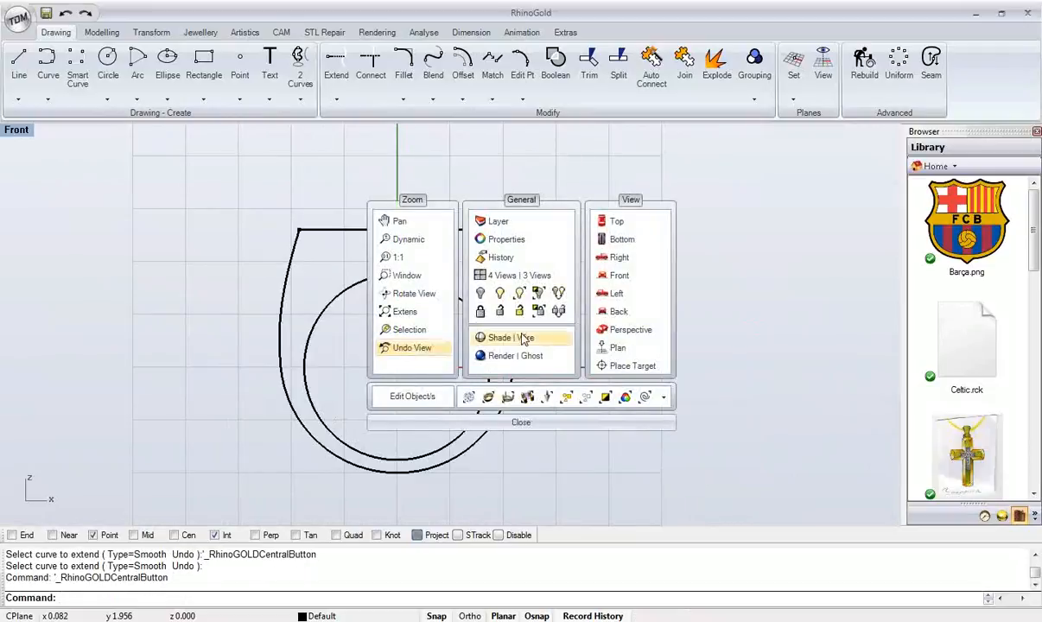
left_click(615, 294)
right_click_drag(484, 351, 480, 304)
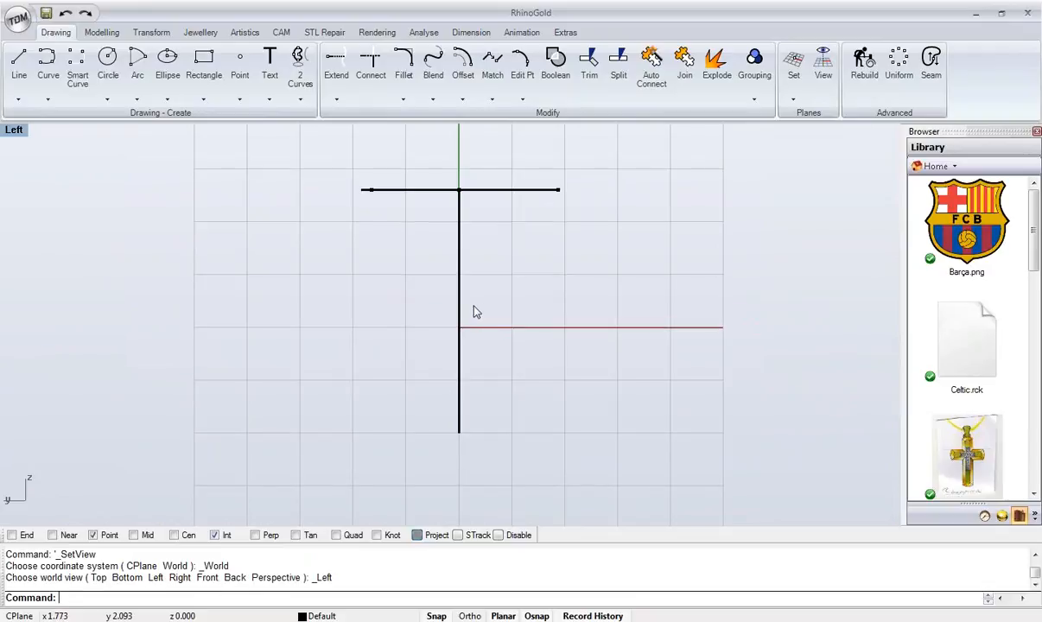
middle_click(424, 198)
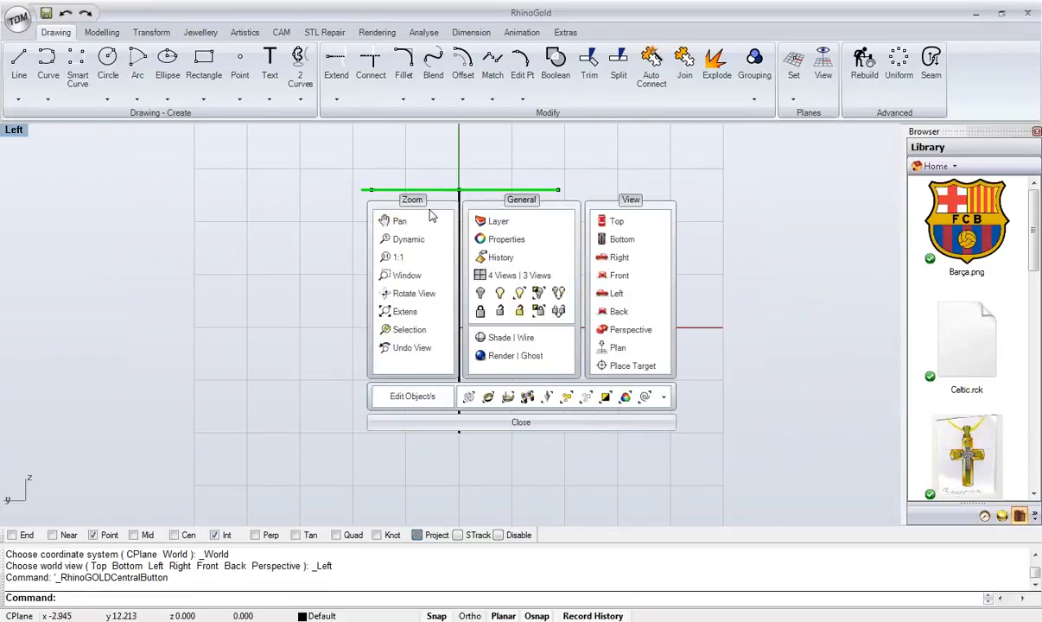
left_click(472, 294)
right_click_drag(418, 281, 396, 275)
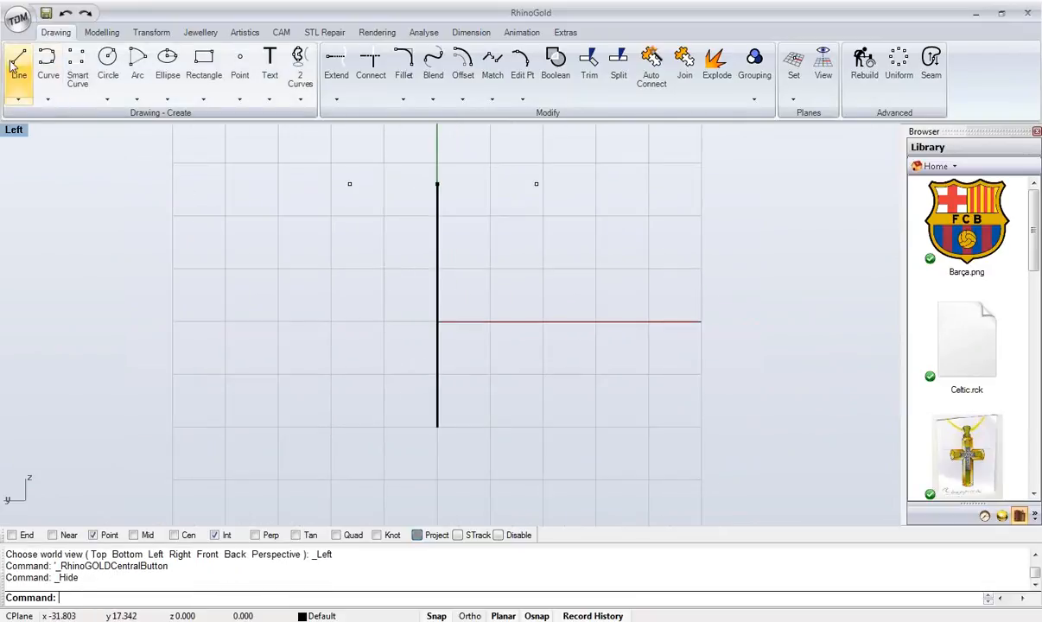
- Draw a control-point curve from the profile's lowest point through -1,-10 and about -3,2 to the left section point
left_click(51, 103)
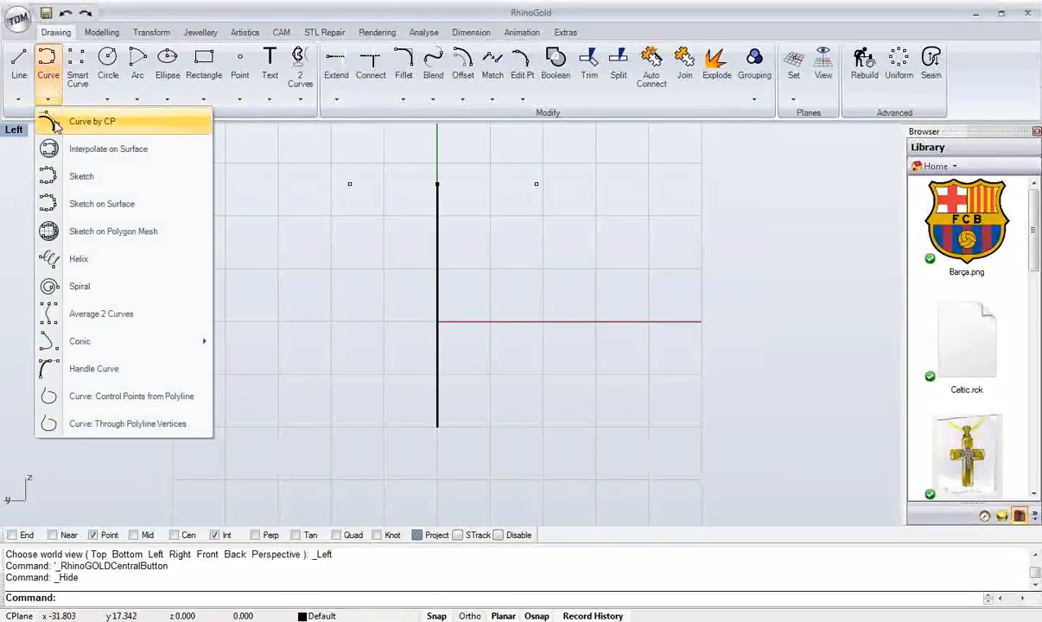
left_click(86, 119)
scroll(410, 417, "up", 5)
scroll(410, 417, "up", 2)
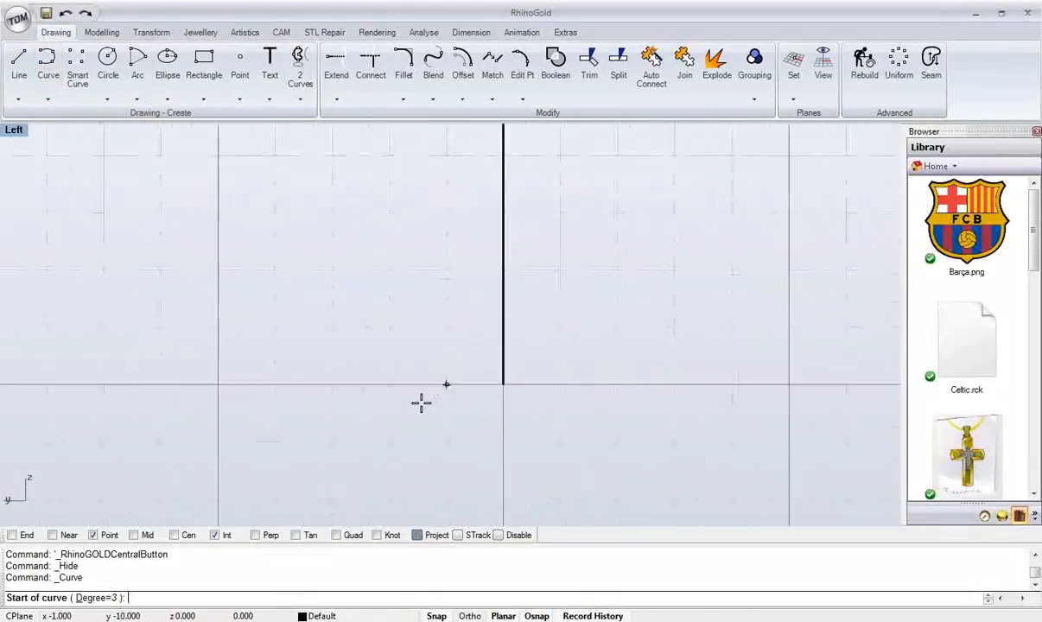
left_click(521, 386)
scroll(384, 298, "down", 5)
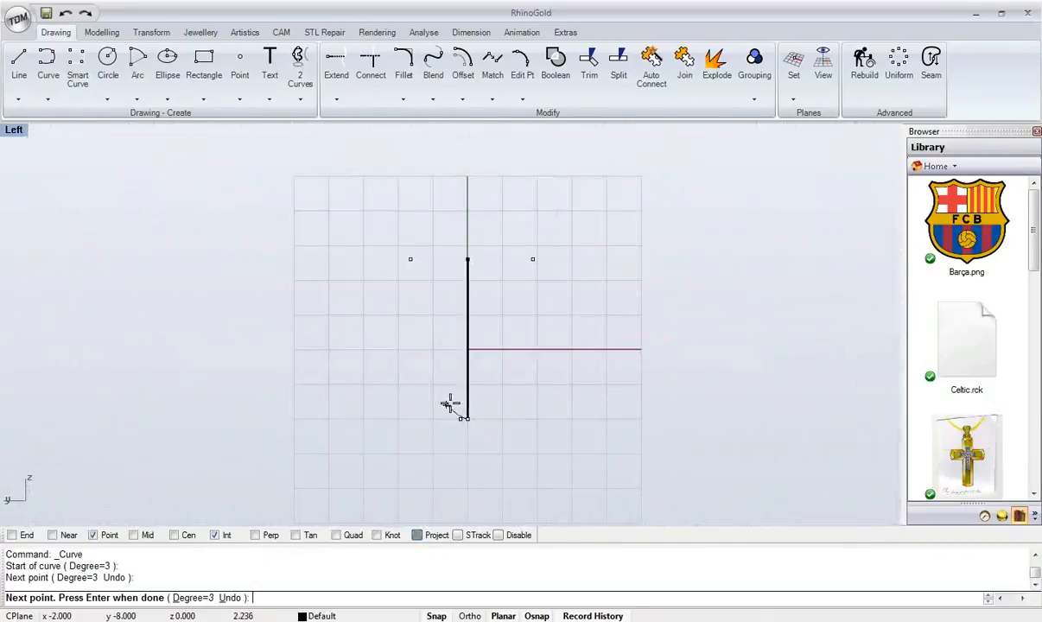
left_click(446, 336)
left_click(408, 261)
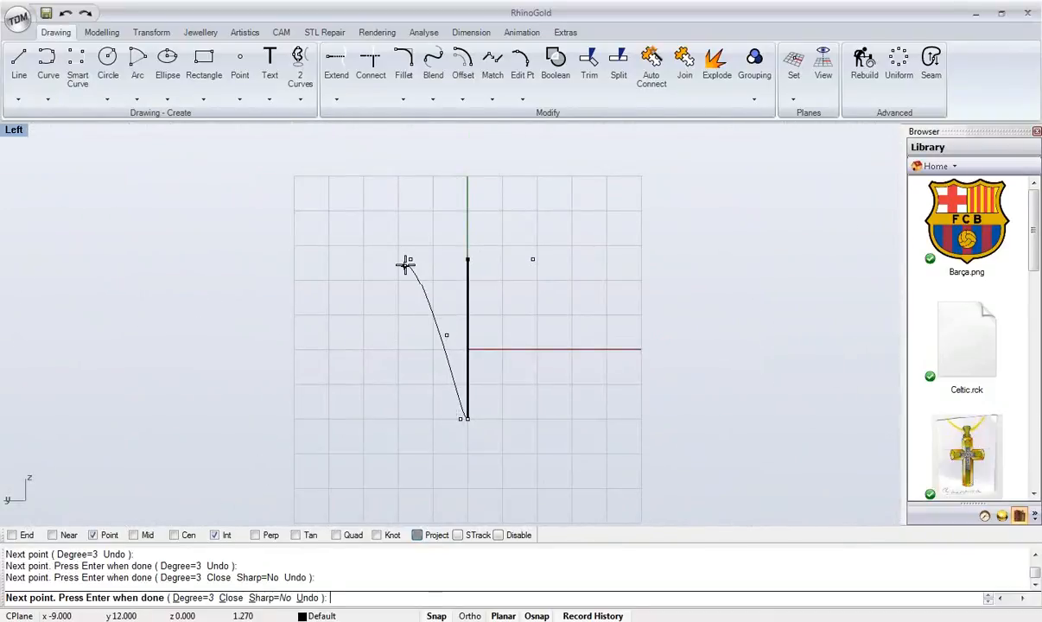
key("Return")
- Reshape the side curve with its control points, pulling the one beside the lower end outward to about -3,-10
scroll(426, 373, "up", 2)
left_click(421, 325)
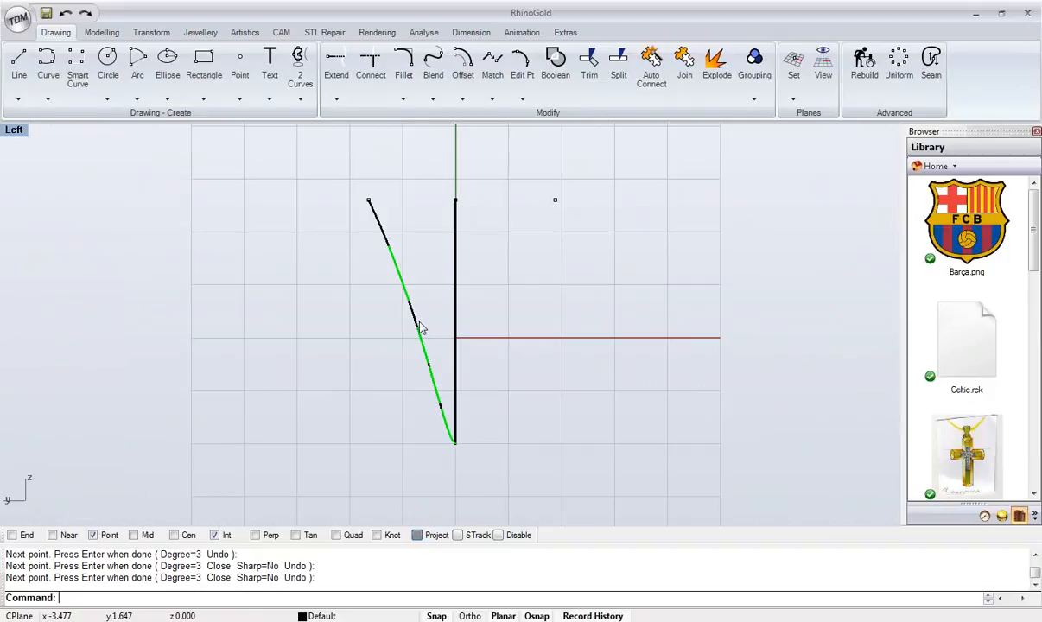
key("F10")
scroll(428, 324, "up", 1)
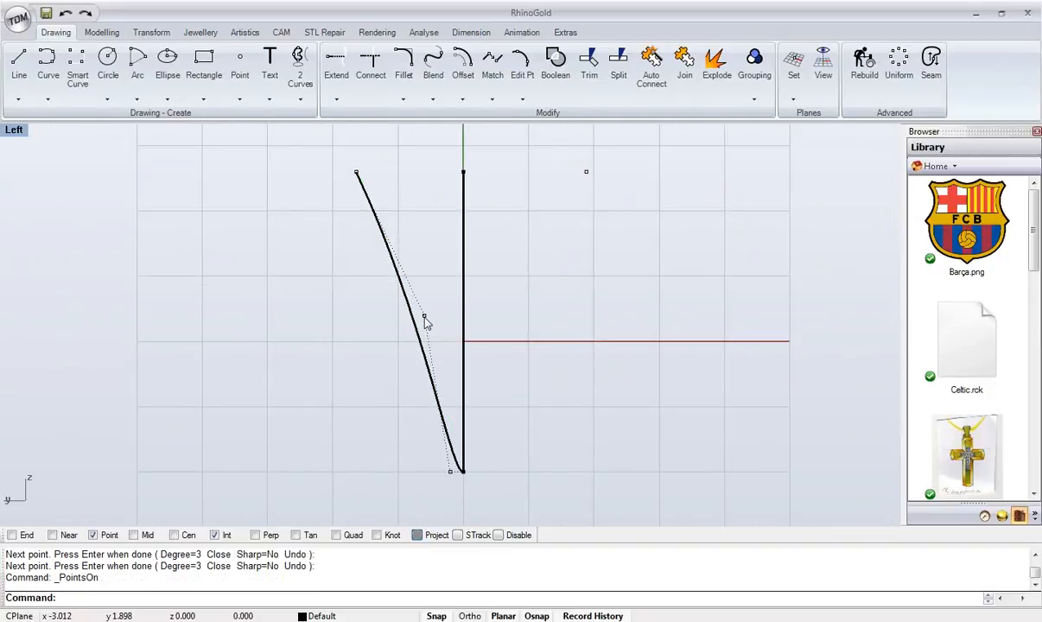
mouse_move(434, 315)
left_mouse_down()
mouse_move(447, 309)
mouse_move(373, 309)
mouse_move(430, 309)
left_mouse_up()
scroll(431, 406, "up", 6)
right_click_drag(442, 461, 460, 321)
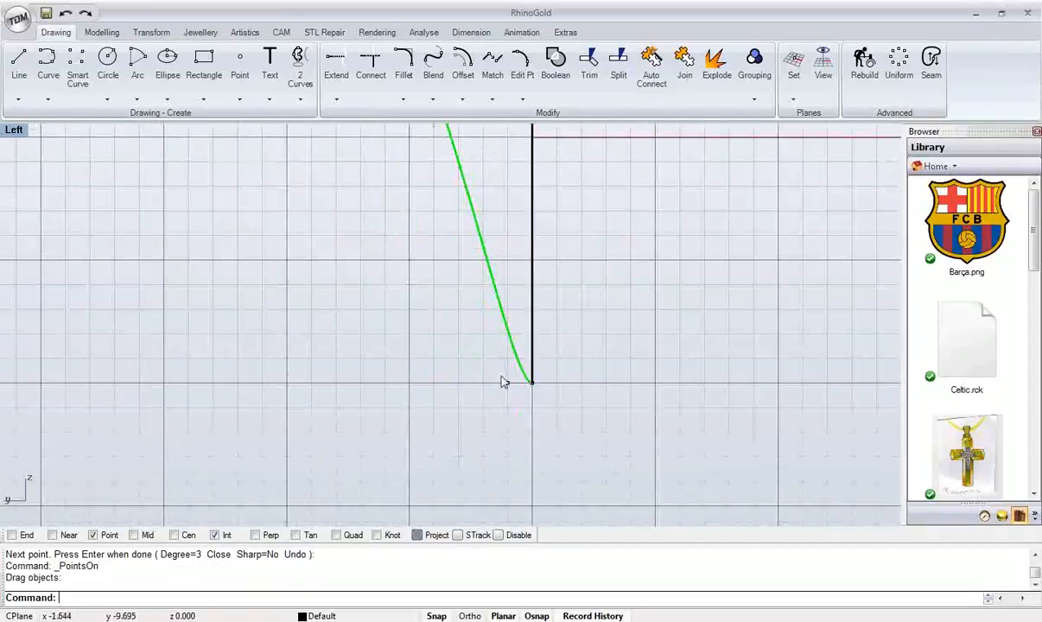
left_click_drag(508, 384, 452, 381)
scroll(452, 380, "down", 6)
right_click_drag(454, 345, 367, 386)
scroll(453, 357, "down", 6)
scroll(433, 353, "up", 6)
left_click(49, 99)
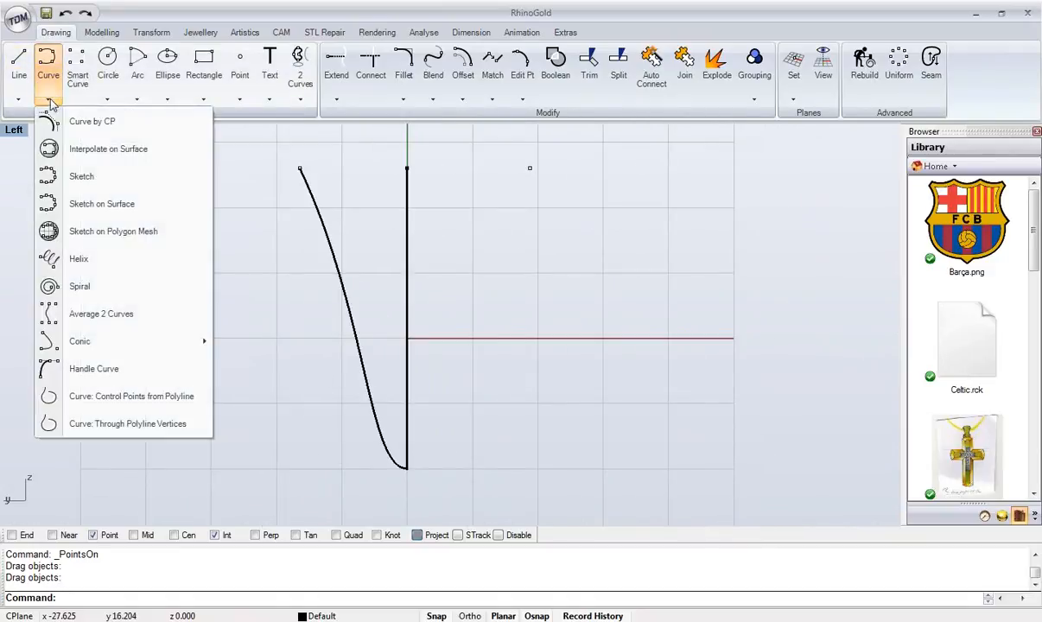
left_click(60, 123)
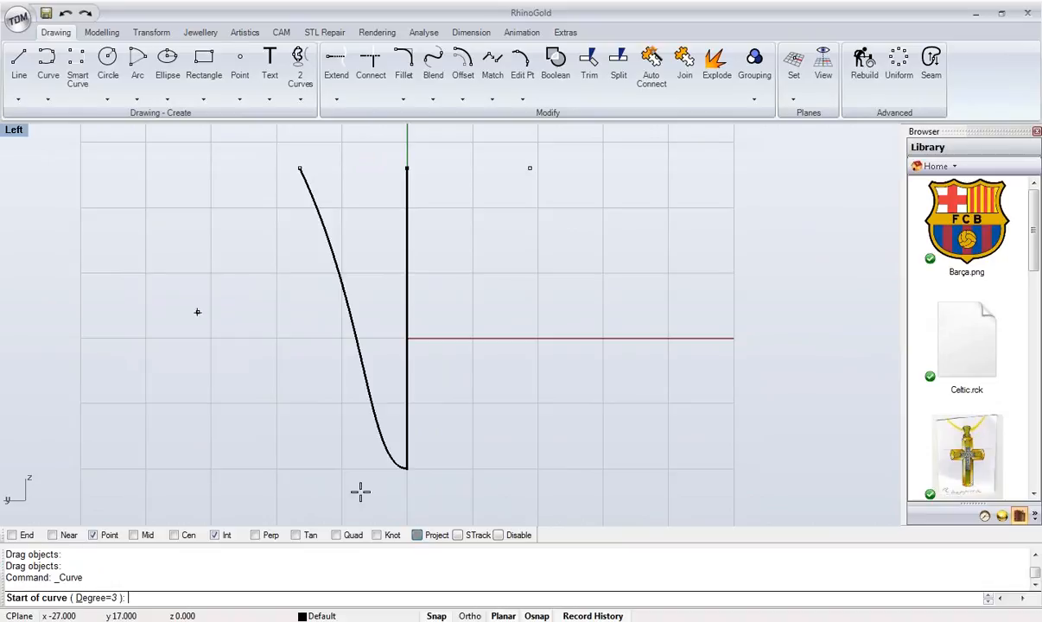
left_click(406, 467)
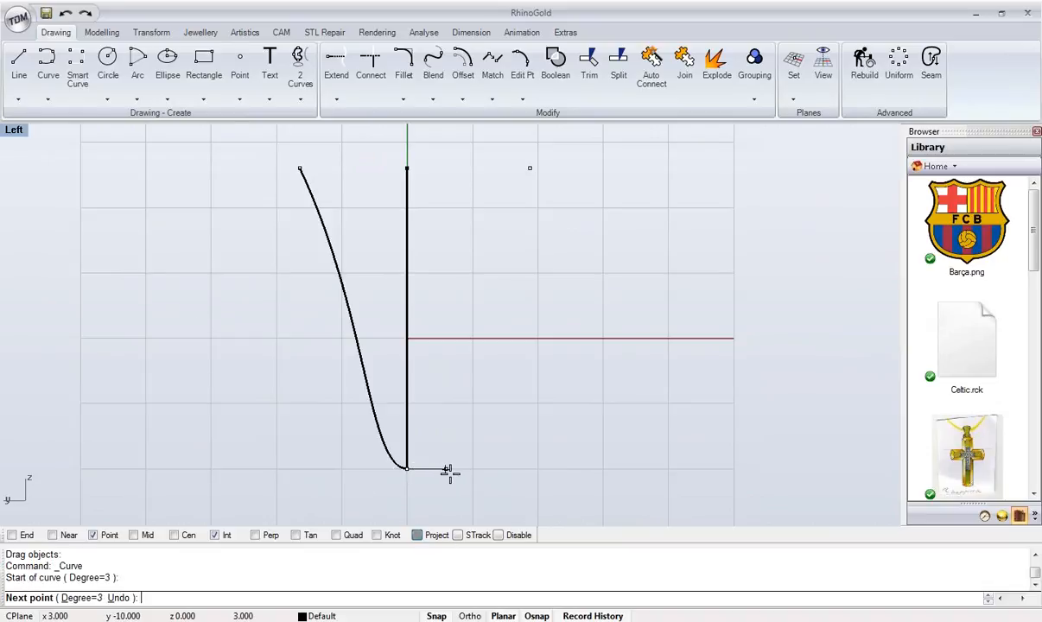
left_click(446, 469)
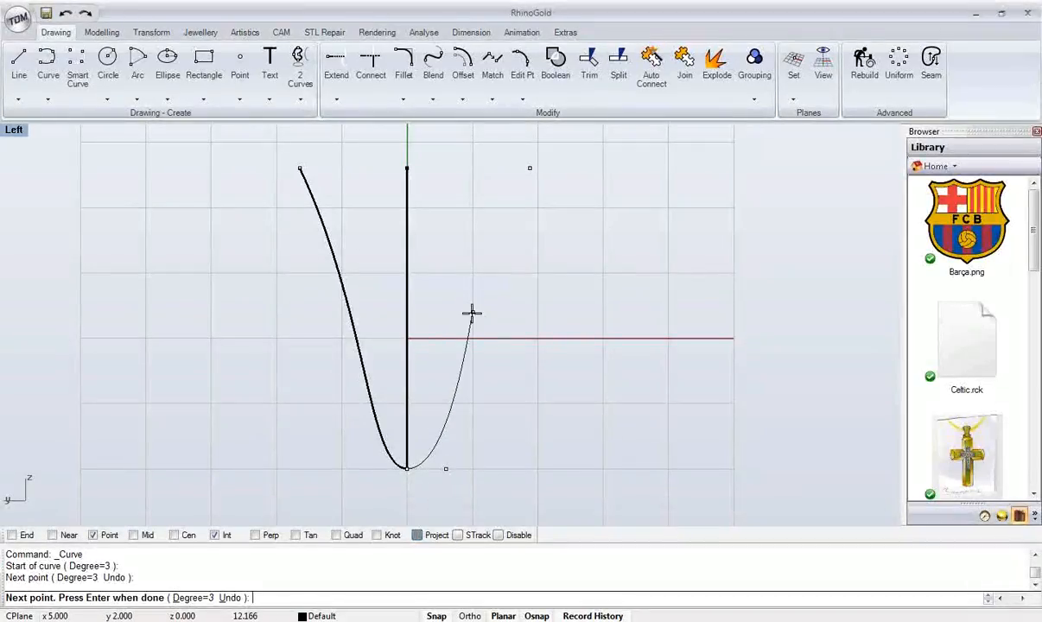
key("Return")
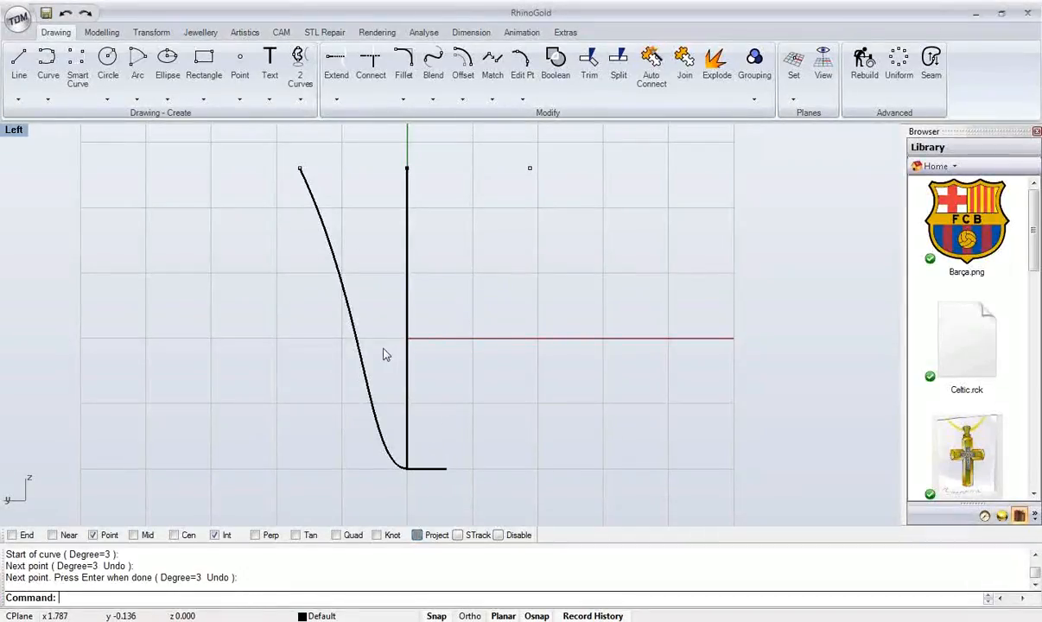
left_click(439, 471)
key("Delete")
- Mirror the side curve to the other side of the vertical axis with Symmetry Horizontal
left_click(386, 439)
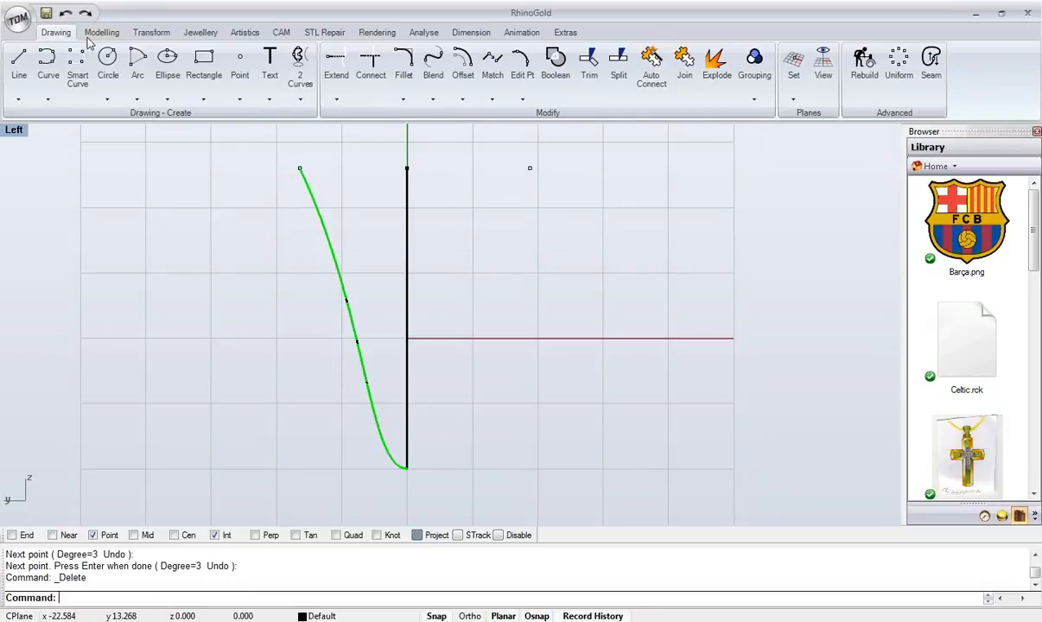
left_click(101, 32)
left_click(151, 32)
left_click(146, 99)
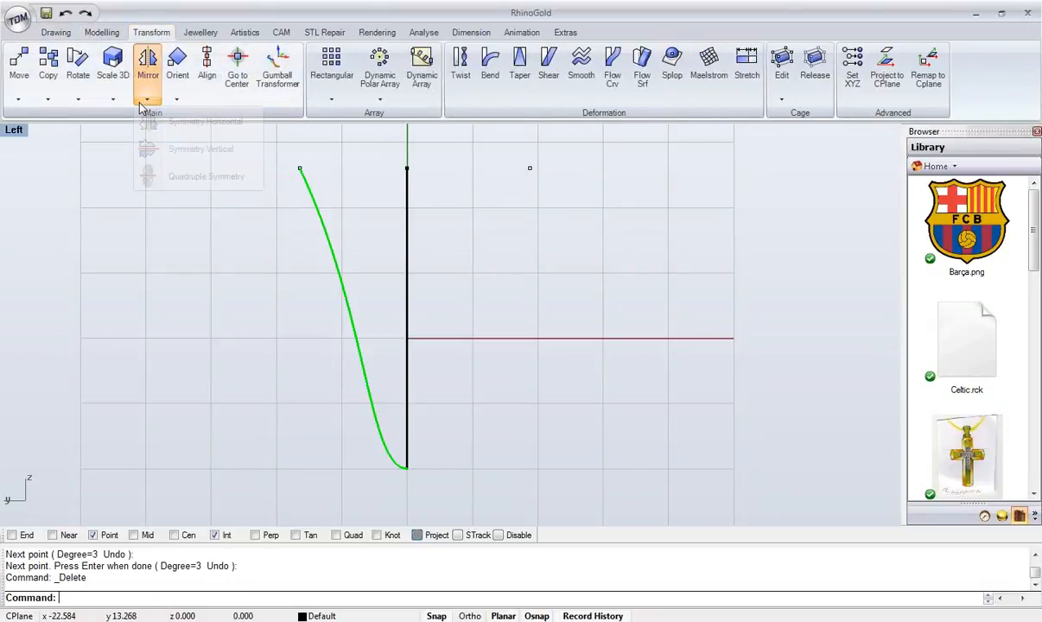
left_click(147, 121)
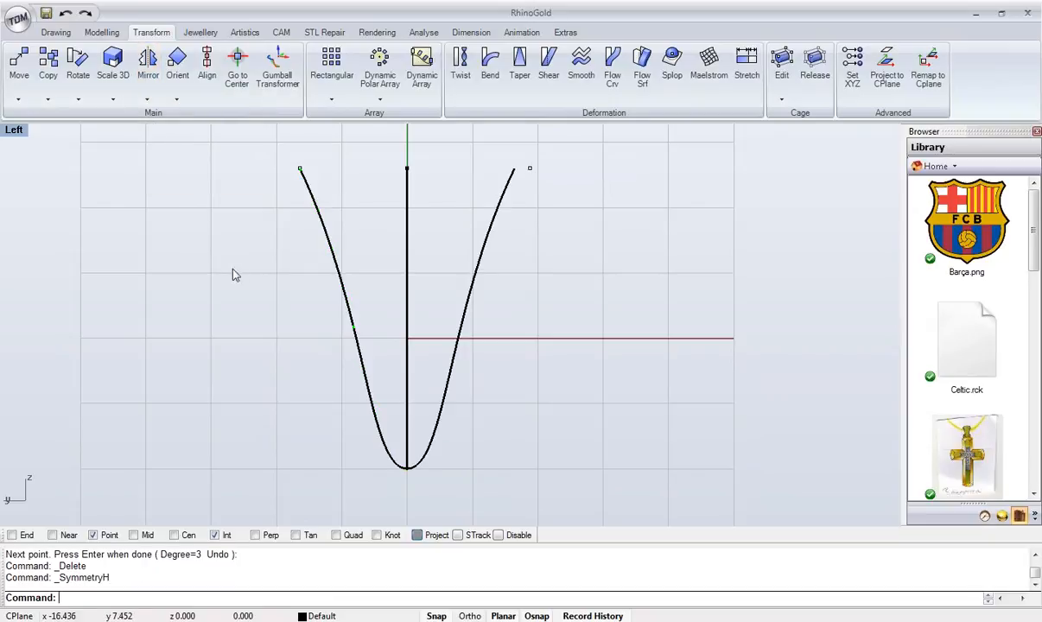
- Move the upper end control point of the mirrored curve onto the right section point and turn its control points off
right_click_drag(382, 285, 363, 314)
scroll(411, 305, "up", 2)
right_click_drag(445, 304, 464, 293)
left_click(472, 300)
scroll(458, 311, "down", 1)
scroll(477, 275, "up", 2)
key("F10")
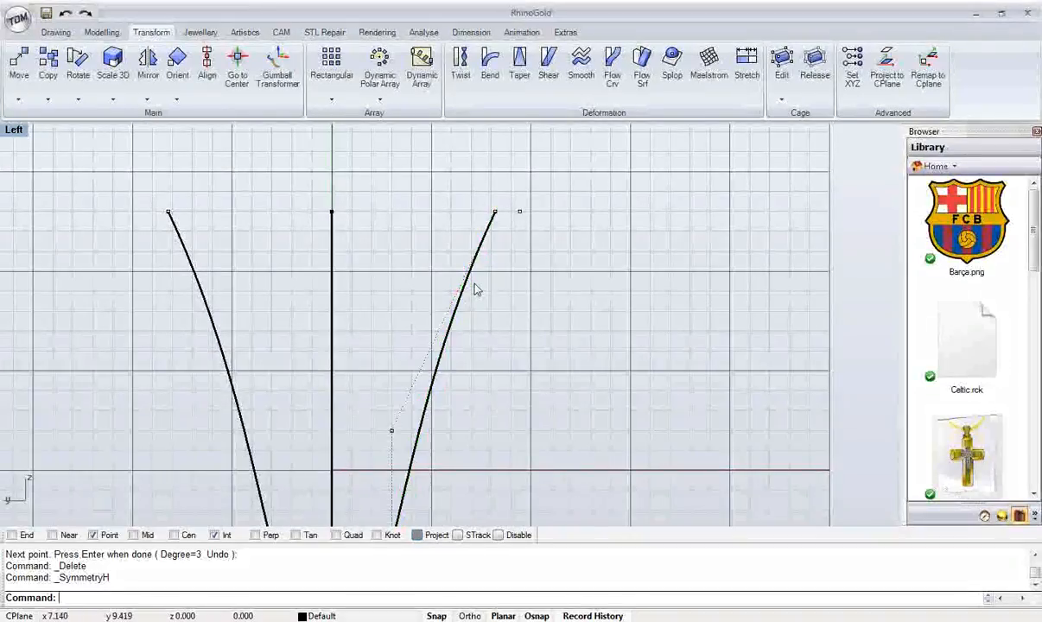
scroll(475, 281, "down", 2)
right_click_drag(459, 240, 394, 273)
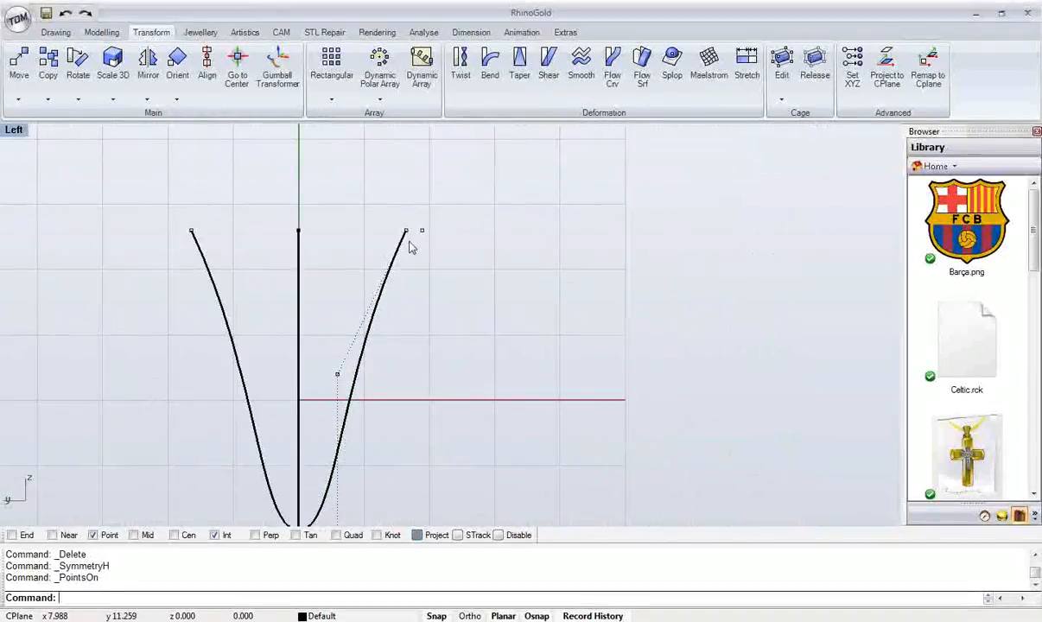
left_click_drag(407, 232, 421, 233)
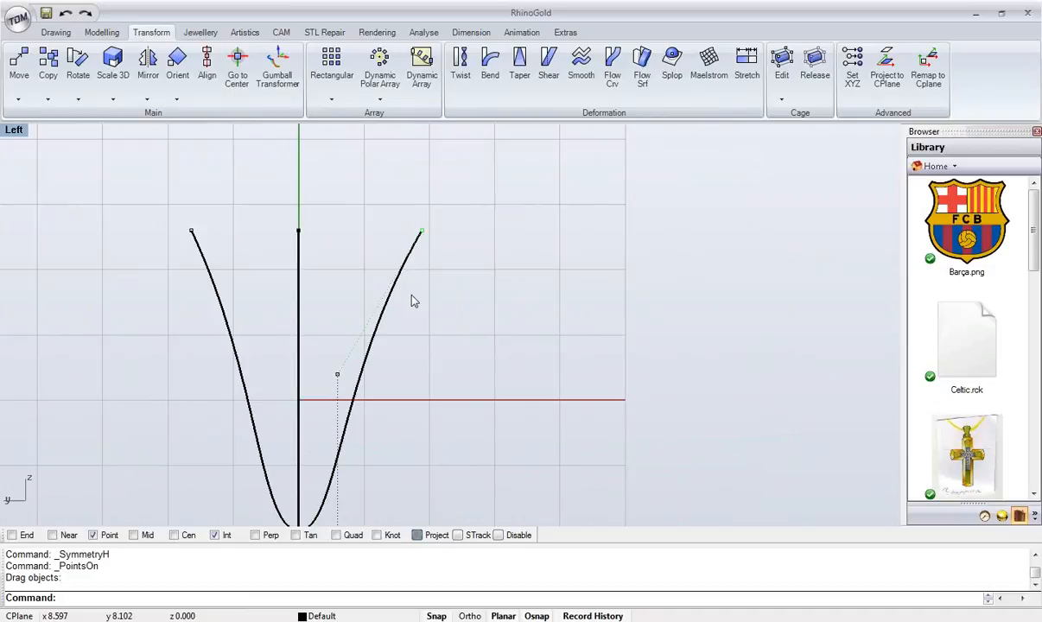
key("Escape")
key("Escape")
right_click_drag(433, 283, 493, 235)
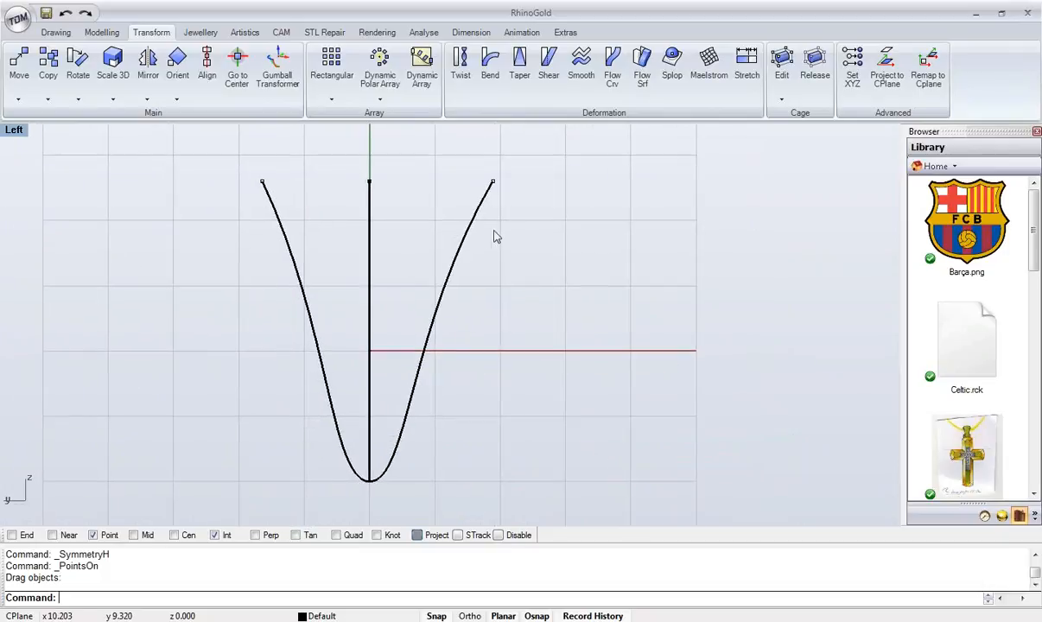
- Switch to the Perspective view, show the hidden raised shield outline, and hide the inner ring-size circle
double_click(15, 133)
double_click(484, 132)
right_click_drag(519, 328, 550, 305)
middle_click(550, 304)
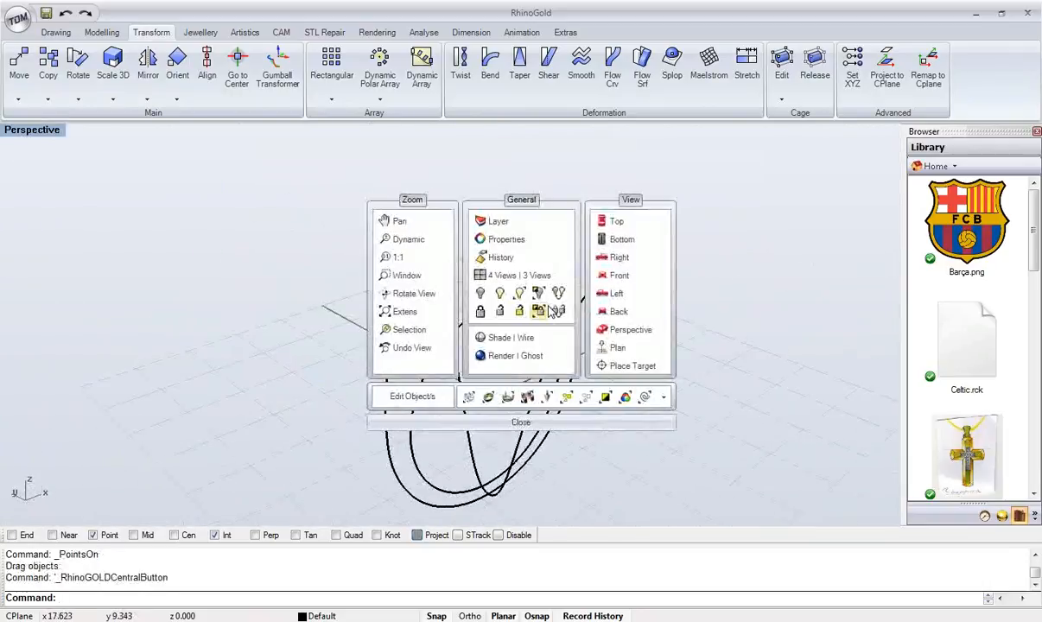
left_click(517, 296)
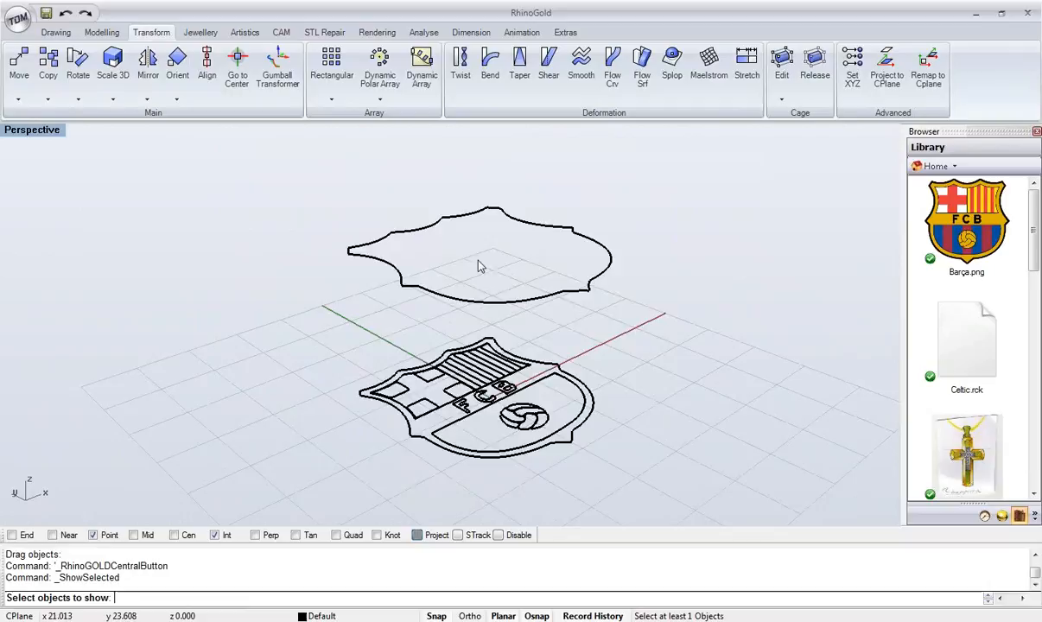
right_click_drag(487, 302, 271, 372)
right_click_drag(268, 374, 521, 316)
middle_click(517, 322)
left_click(475, 288)
- Split the front profile curve at its lowest point, where the side curves meet
right_click_drag(474, 290, 542, 306)
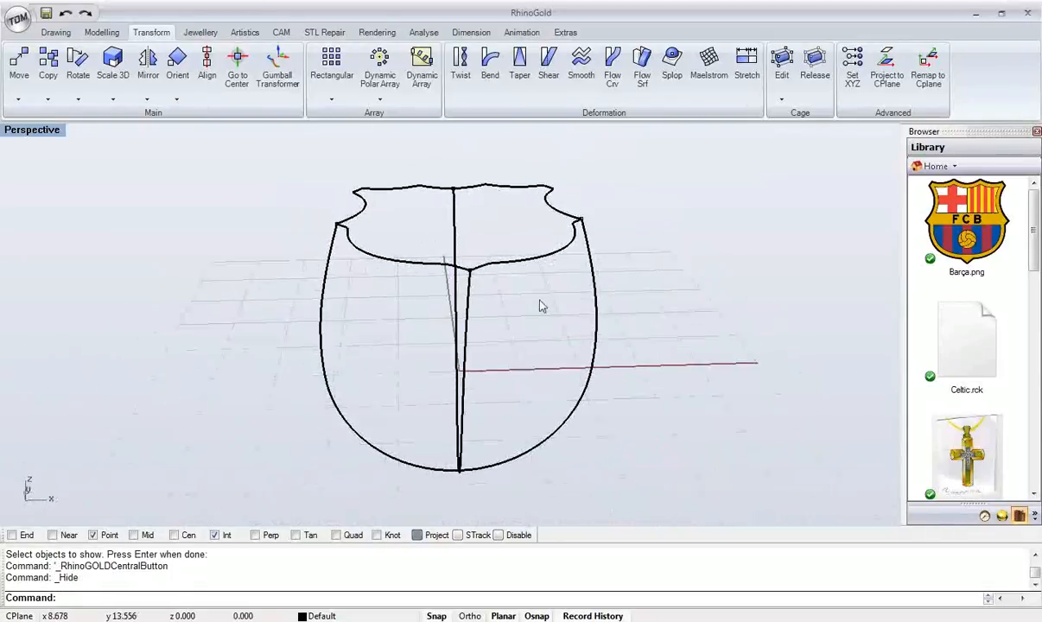
right_click_drag(407, 296, 473, 421)
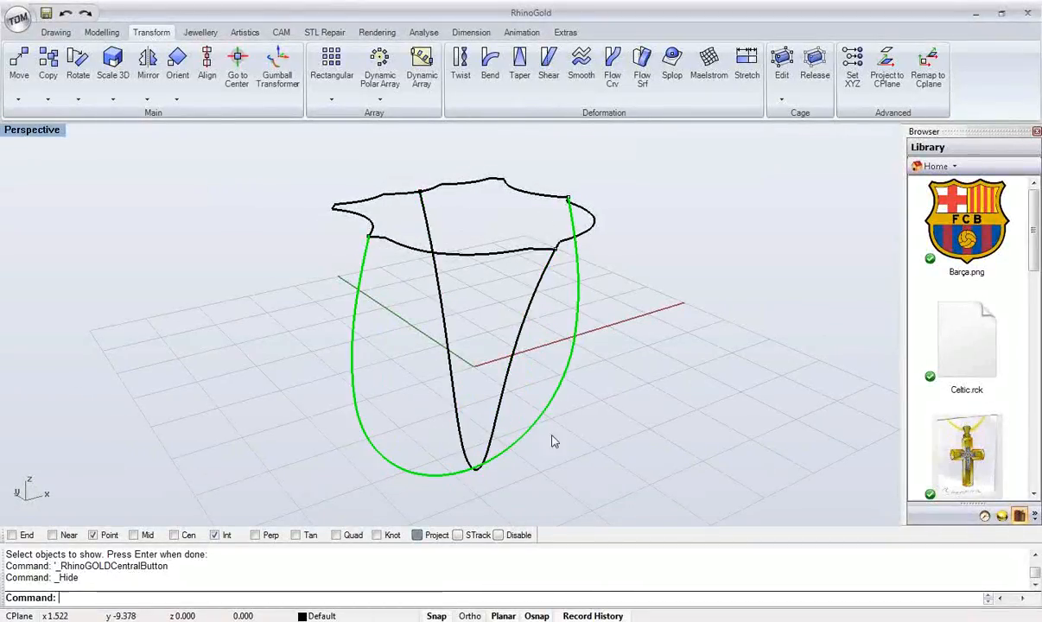
right_click_drag(350, 288, 307, 298)
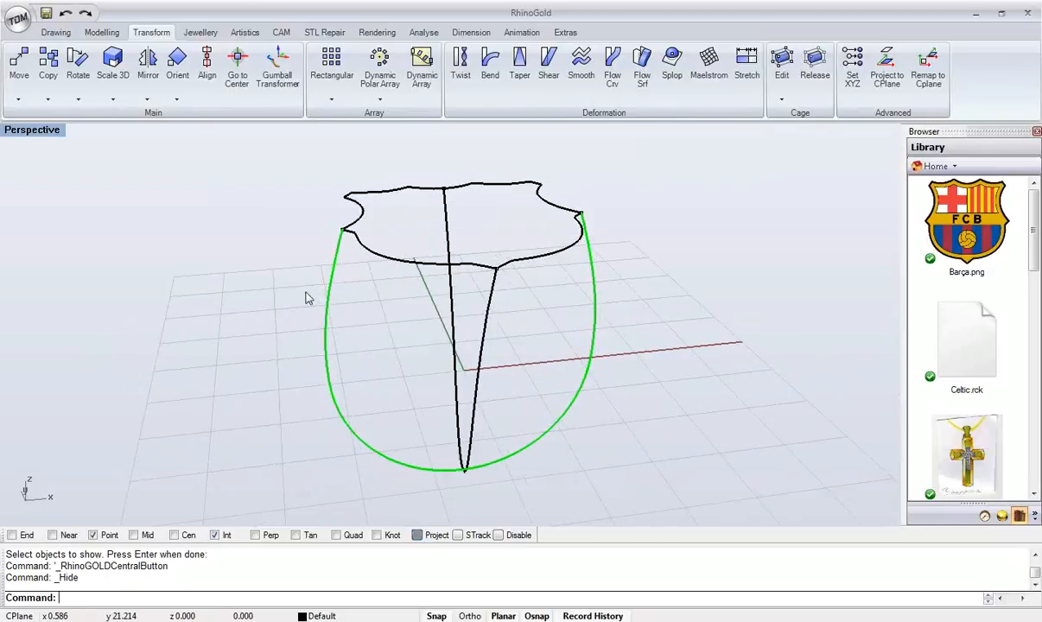
left_click(55, 32)
left_click(612, 96)
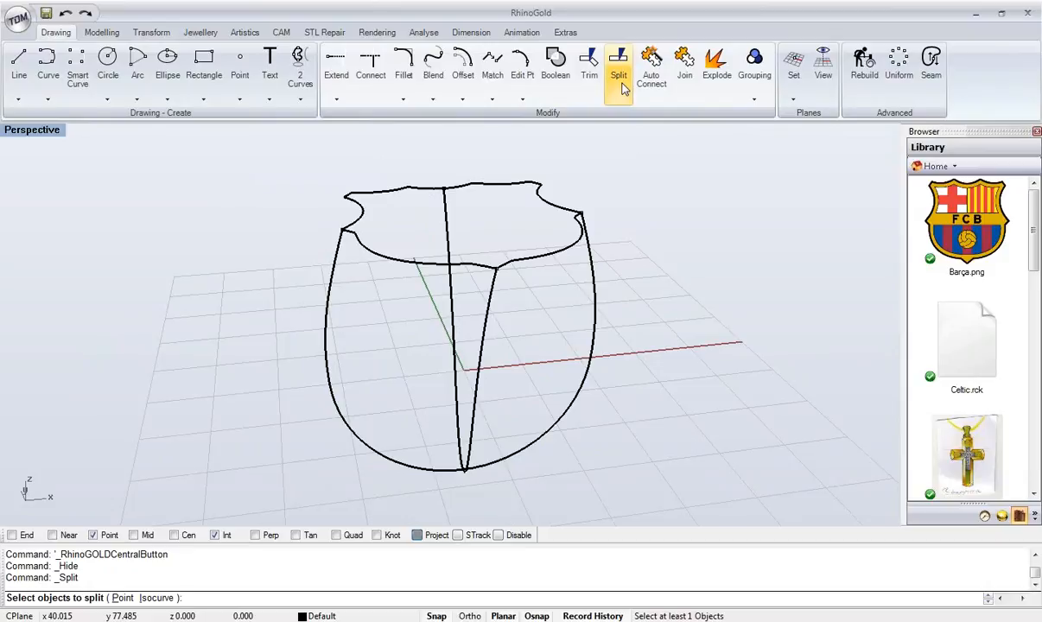
left_click(127, 597)
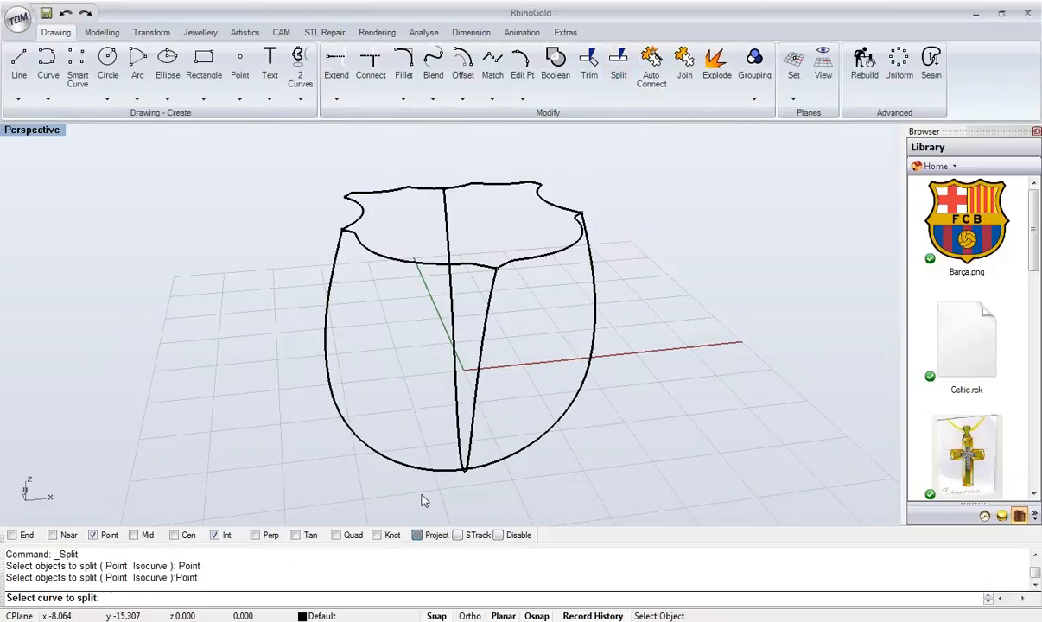
left_click(433, 471)
scroll(465, 479, "up", 6)
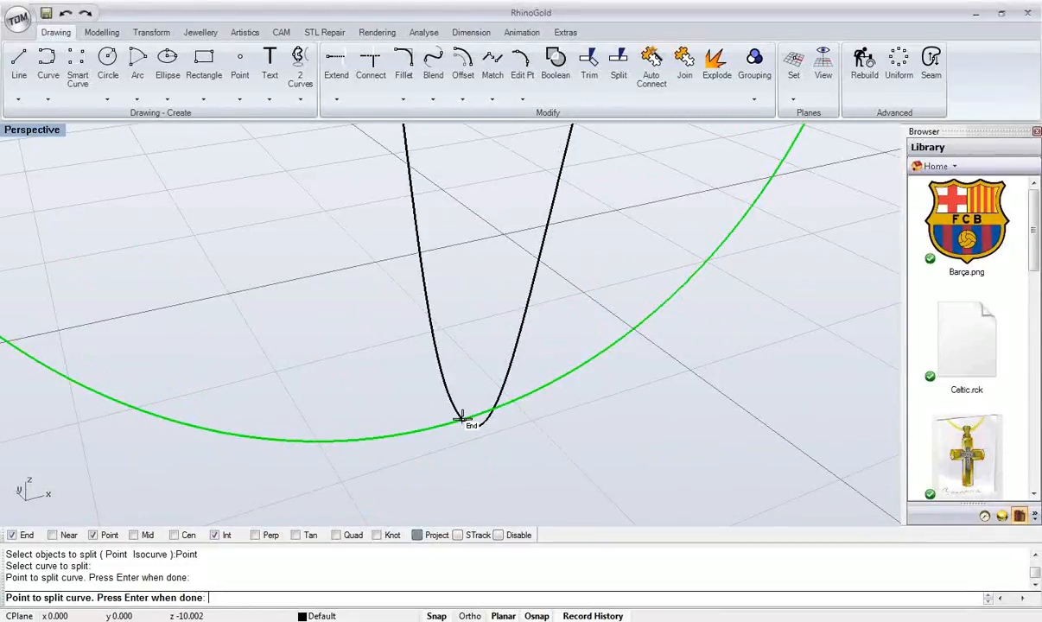
left_click(463, 421)
key("Return")
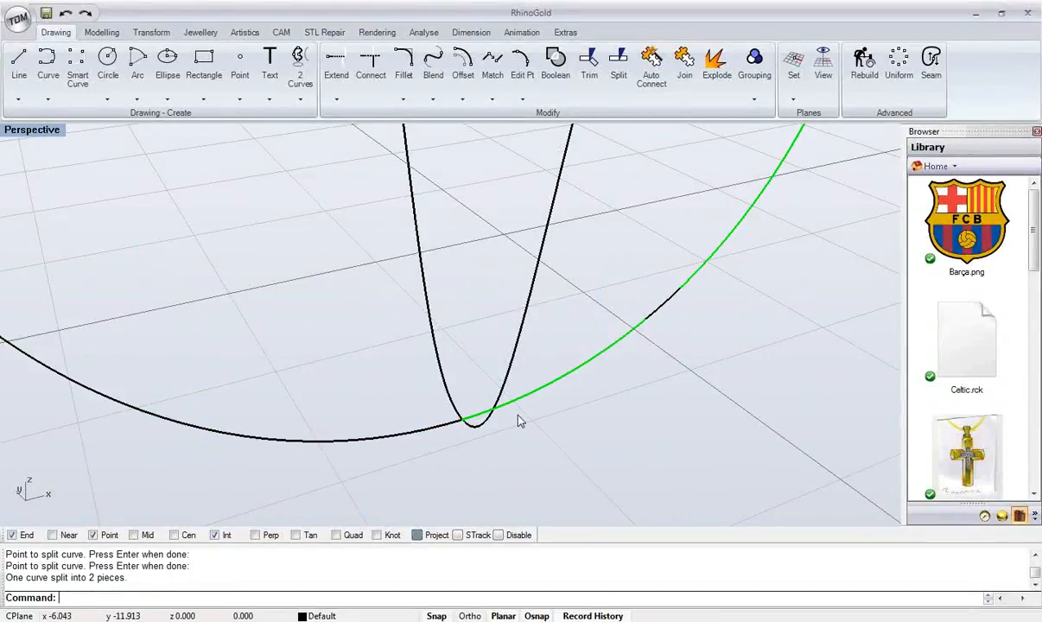
- Create a network surface from the shield outline and all the profile curves, using the default tolerances
scroll(515, 420, "down", 10)
mouse_move(448, 400)
right_mouse_down()
mouse_move(310, 411)
mouse_move(357, 383)
mouse_move(343, 377)
right_mouse_up()
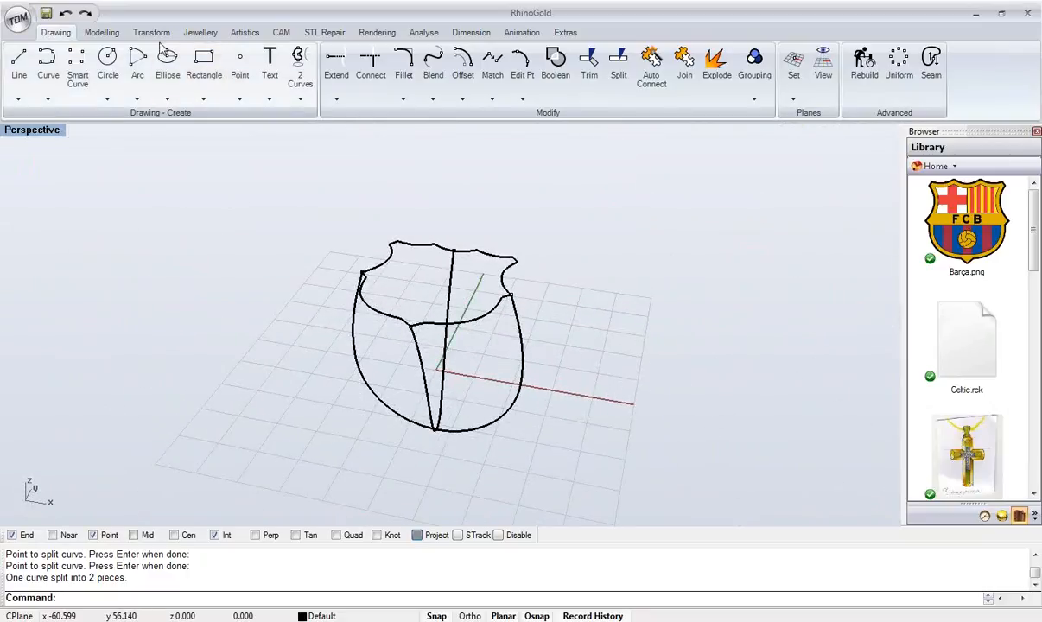
left_click(201, 32)
left_click(102, 33)
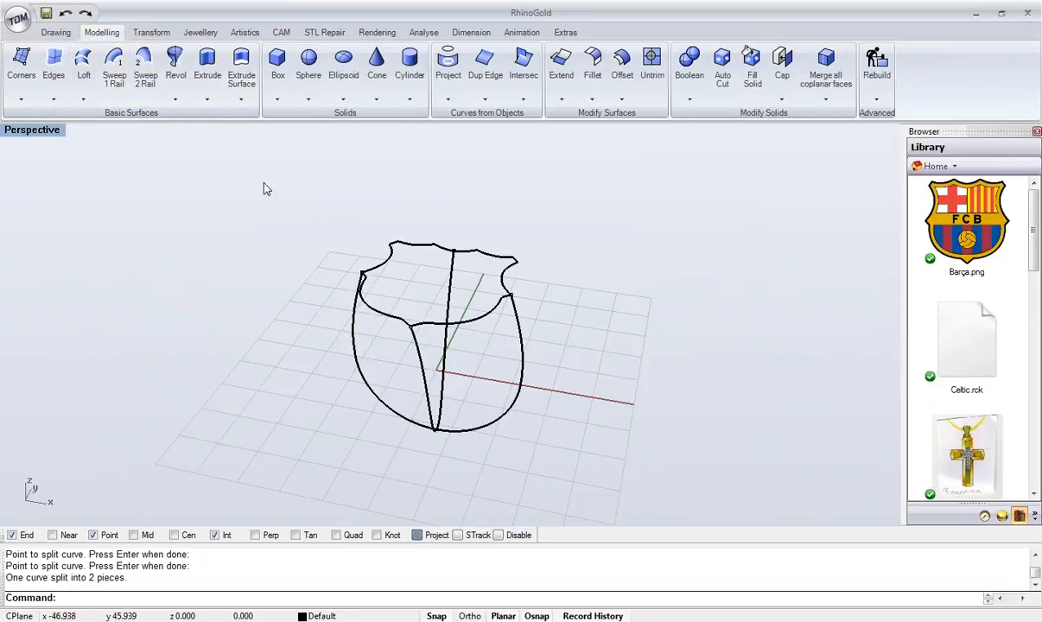
right_click_drag(268, 189, 247, 183)
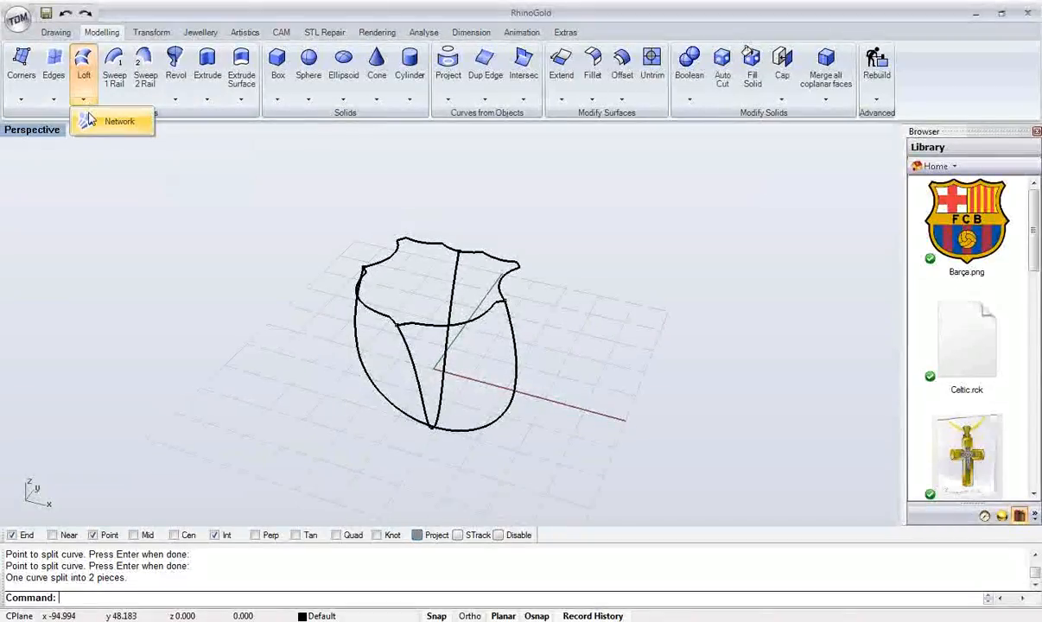
left_click(90, 121)
right_click_drag(188, 195, 290, 216)
left_click_drag(739, 523, 691, 501)
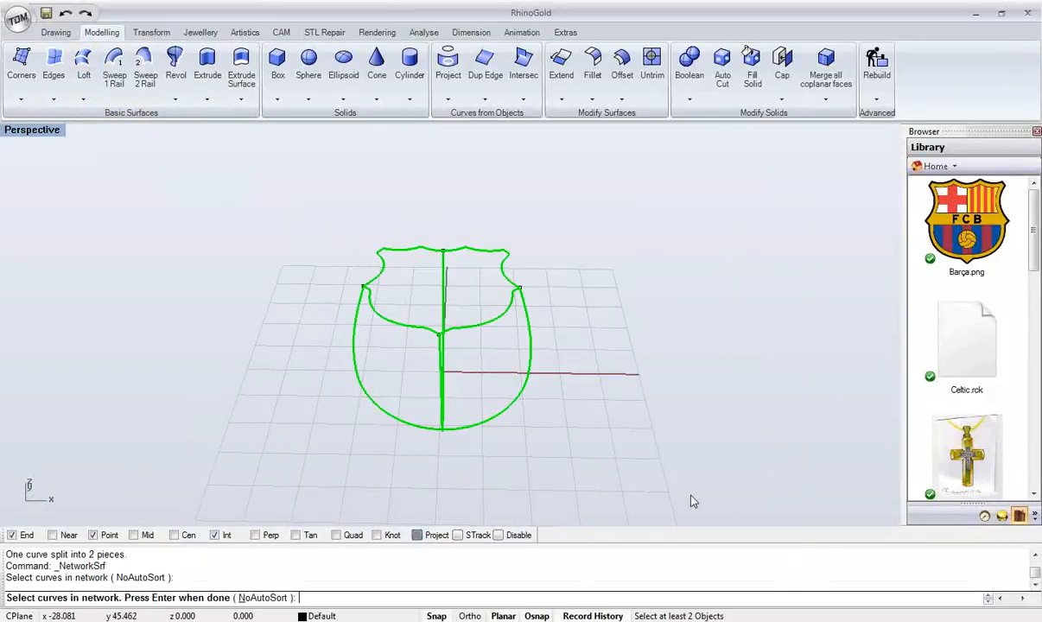
key("Return")
right_click_drag(588, 437, 406, 395)
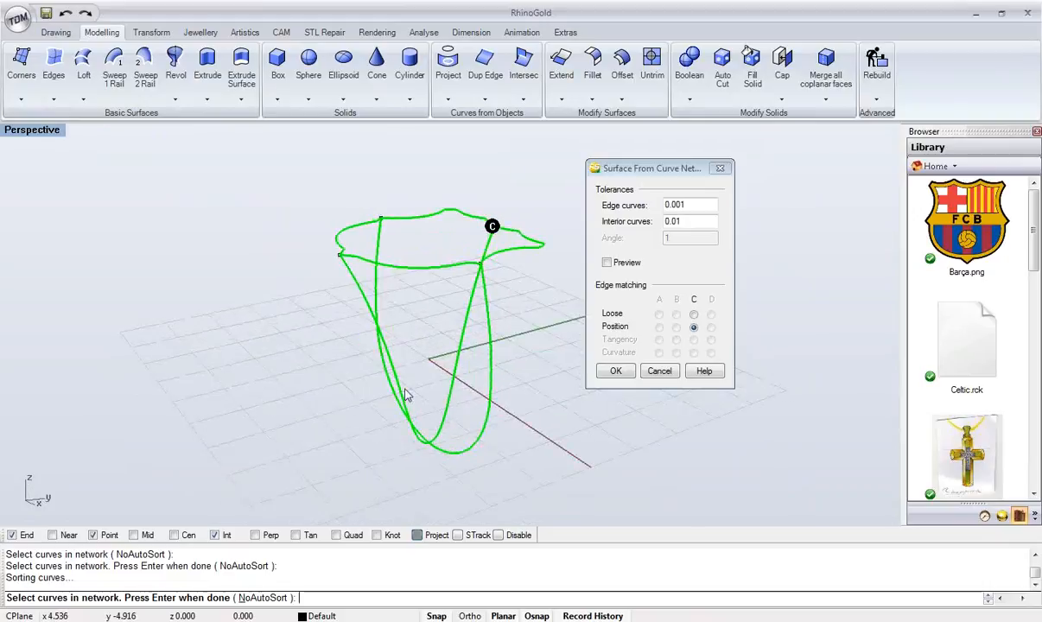
left_click(616, 374)
mouse_move(610, 378)
right_mouse_down()
mouse_move(65, 356)
mouse_move(503, 419)
mouse_move(670, 395)
mouse_move(609, 377)
right_mouse_up()
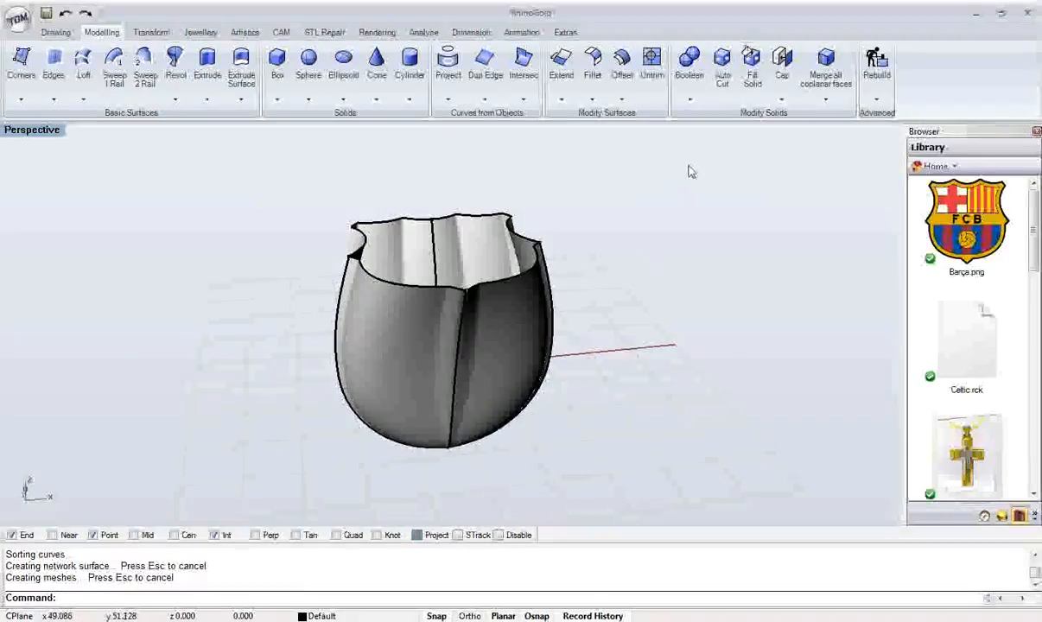
- Cap the open shield-shaped end of the network surface to make a solid
left_click(782, 64)
left_click(438, 365)
key("Return")
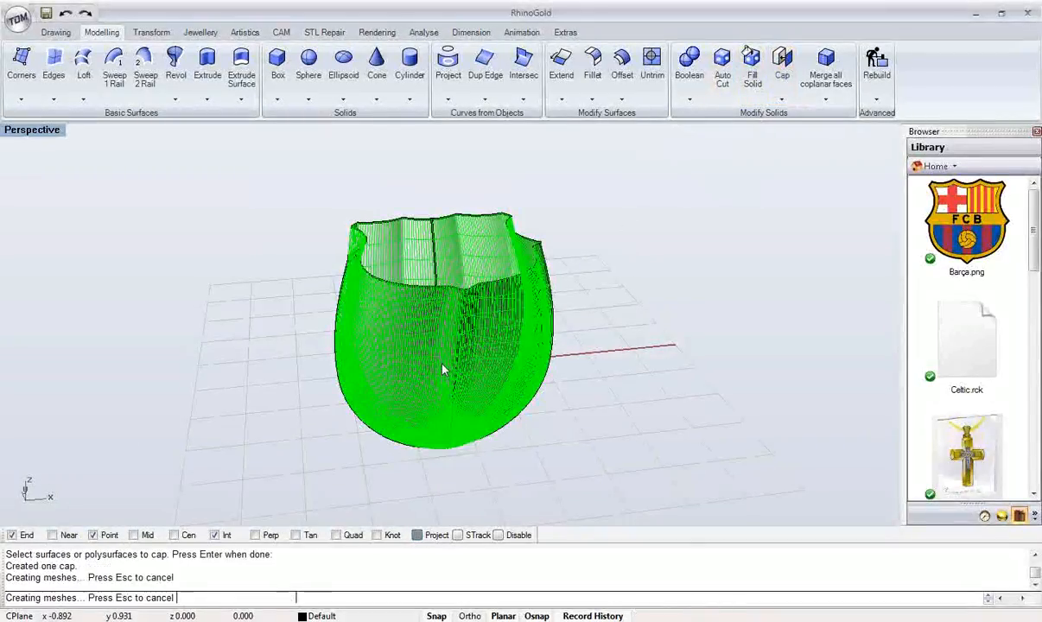
mouse_move(565, 360)
right_mouse_down()
mouse_move(360, 441)
mouse_move(365, 498)
mouse_move(368, 458)
mouse_move(433, 338)
mouse_move(618, 333)
mouse_move(746, 346)
mouse_move(517, 337)
mouse_move(414, 316)
mouse_move(339, 359)
right_mouse_up()
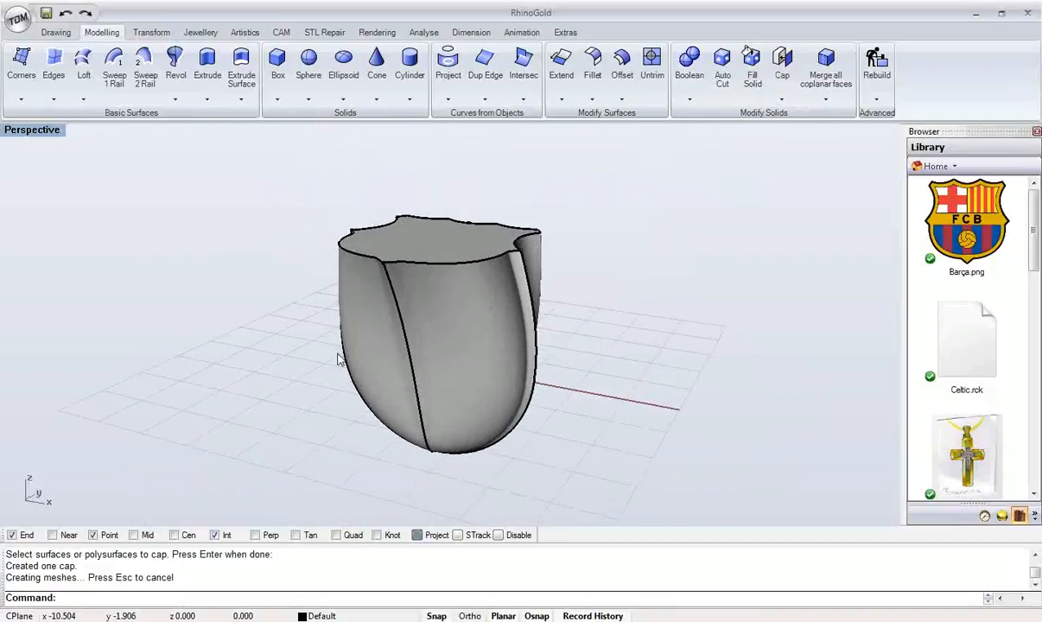
- Show the hidden ring-size circle again alongside the solid
middle_click(338, 359)
left_click(521, 304)
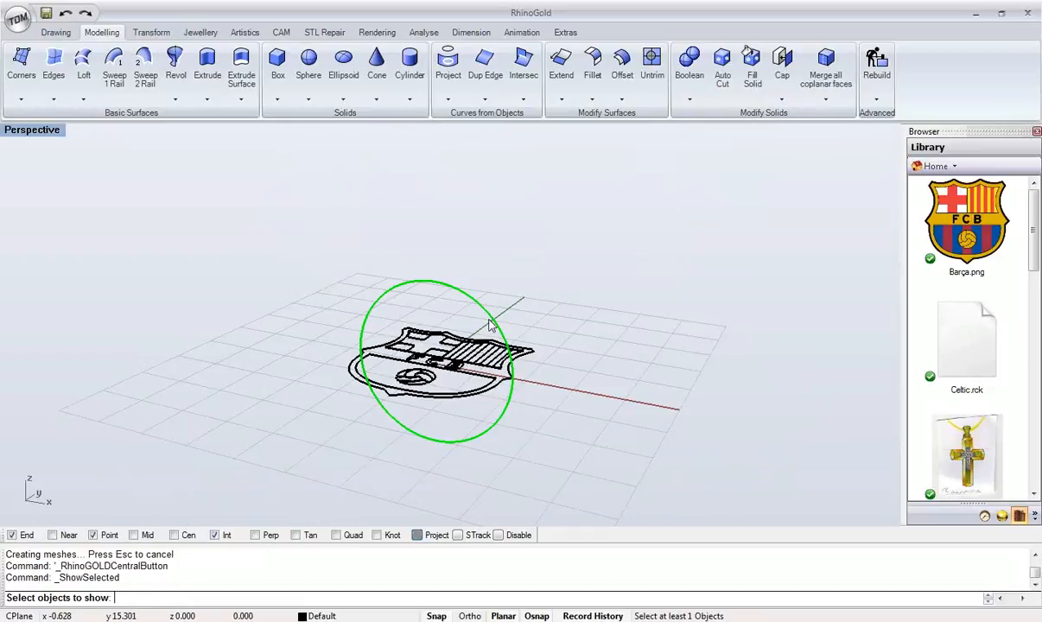
left_click(490, 325)
key("Return")
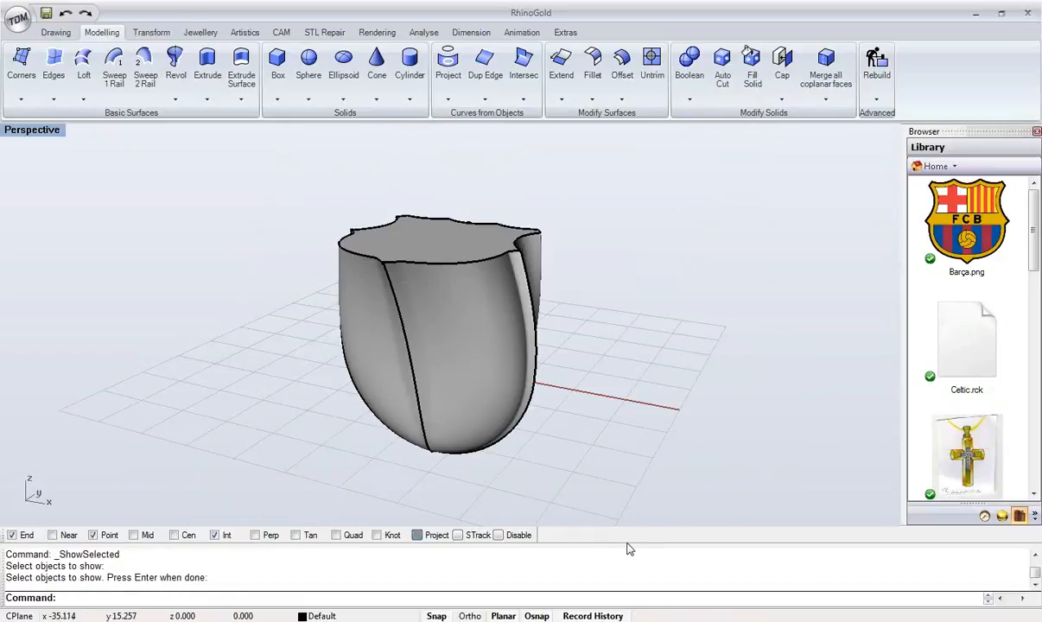
left_click(527, 387)
left_click(618, 361)
- Create a European size 15 ring gauge with its cylinder set to 24
left_click(200, 32)
left_click(538, 71)
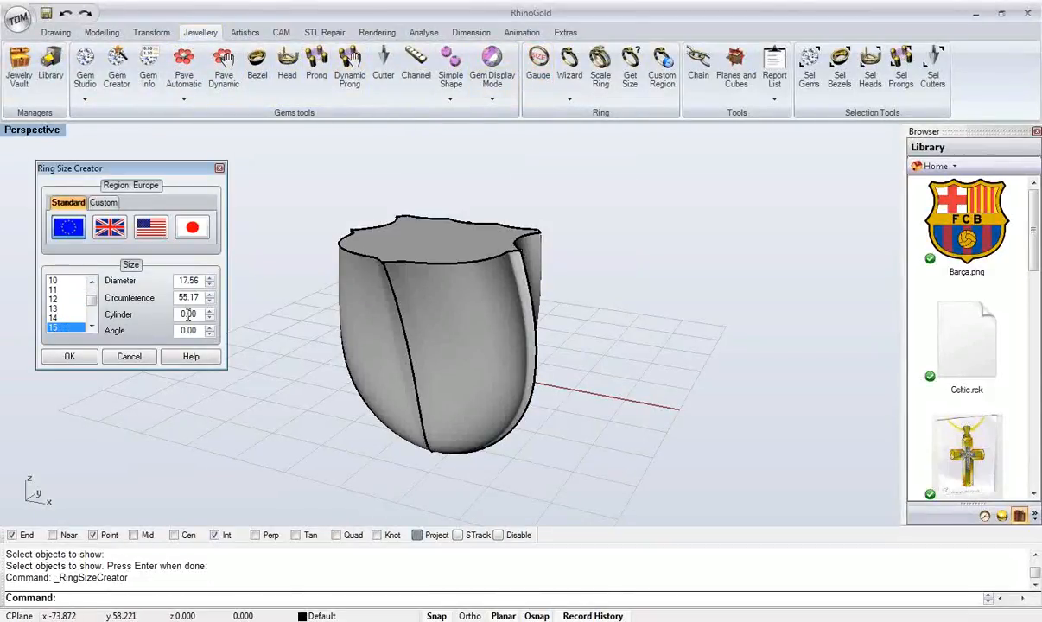
scroll(198, 313, "up", 20)
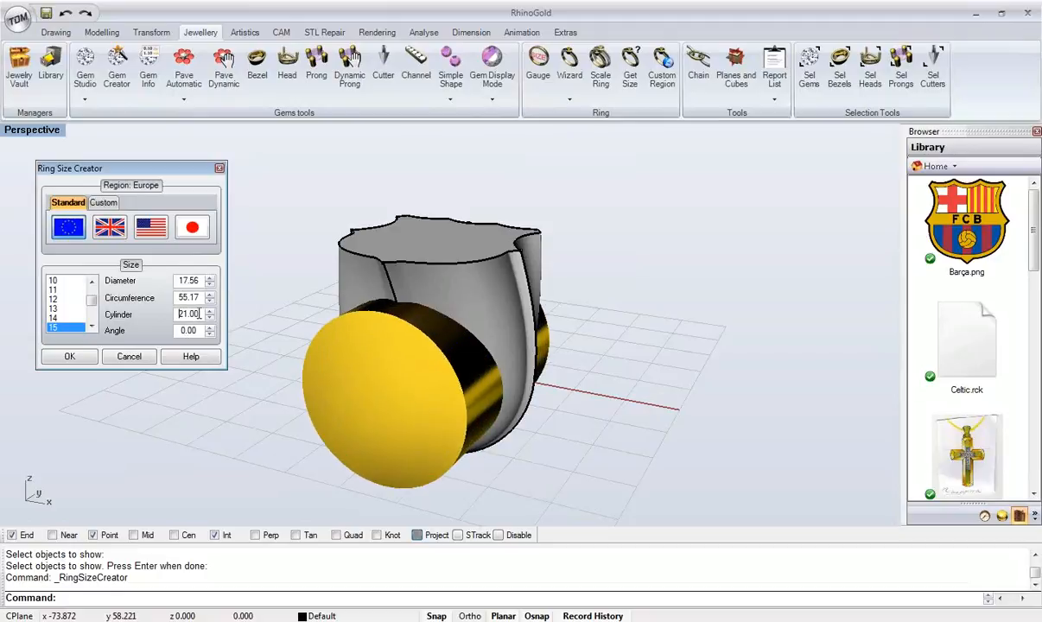
mouse_move(654, 471)
right_mouse_down()
mouse_move(562, 384)
mouse_move(353, 419)
mouse_move(655, 483)
right_mouse_up()
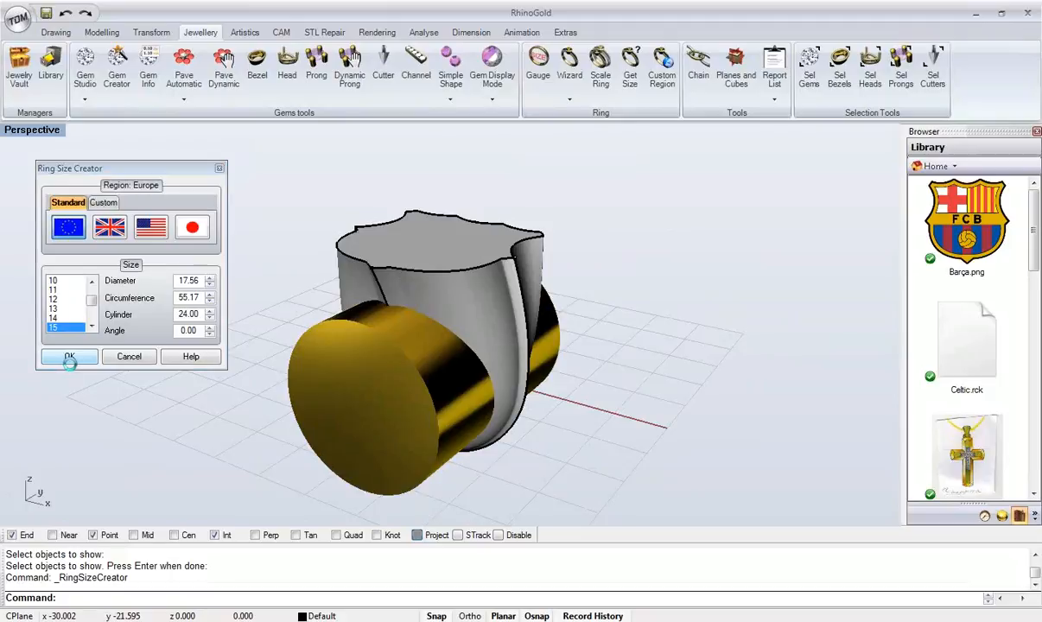
left_click(69, 357)
- Cut the finger hole by subtracting the gauge cylinder from the capped shield solid with Boolean Difference
right_click_drag(225, 349, 353, 307)
left_click(147, 32)
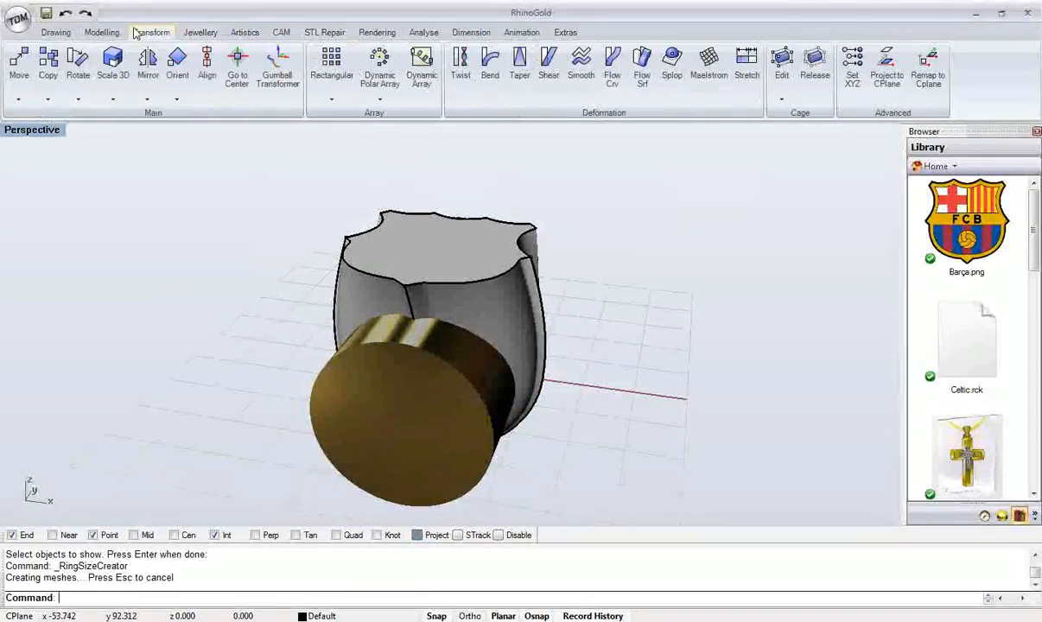
left_click(102, 32)
left_click(689, 69)
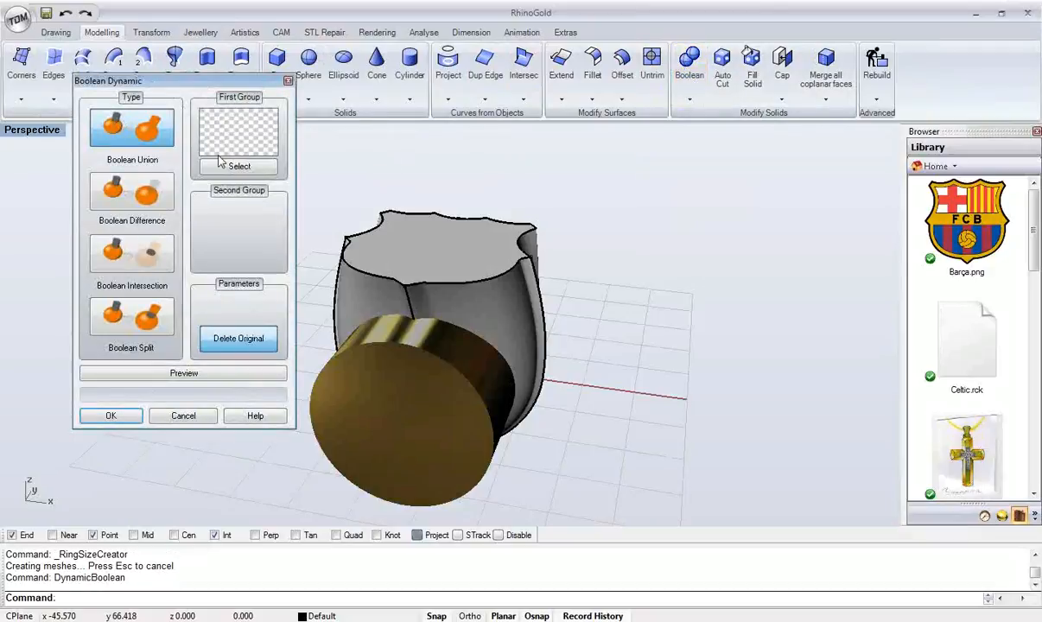
left_click(138, 191)
left_click(227, 167)
left_click(373, 261)
key("Return")
left_click(240, 261)
left_click(322, 359)
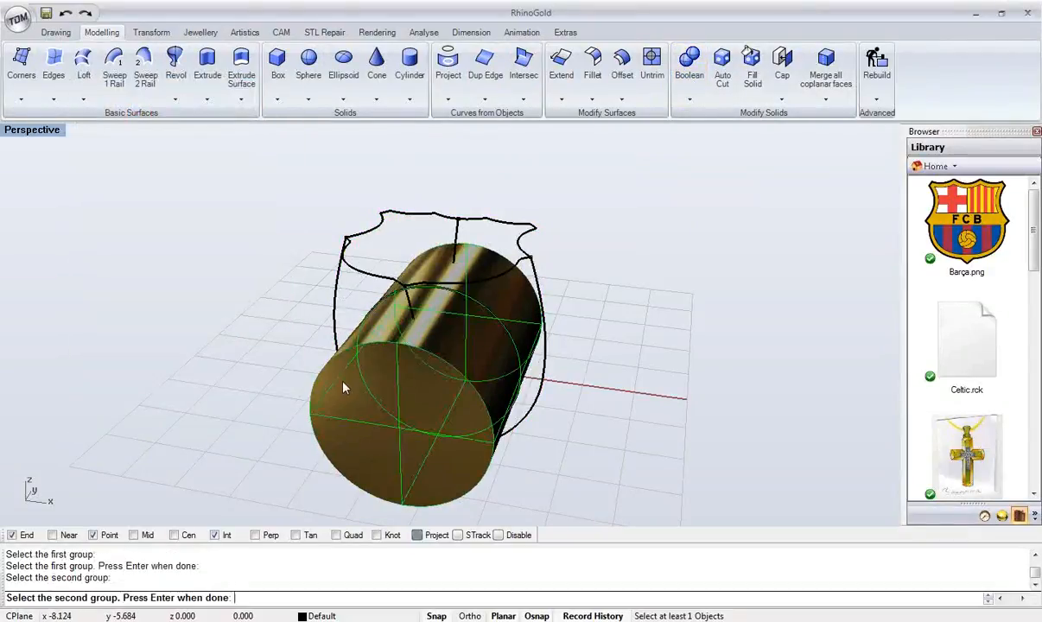
key("Return")
left_click(224, 372)
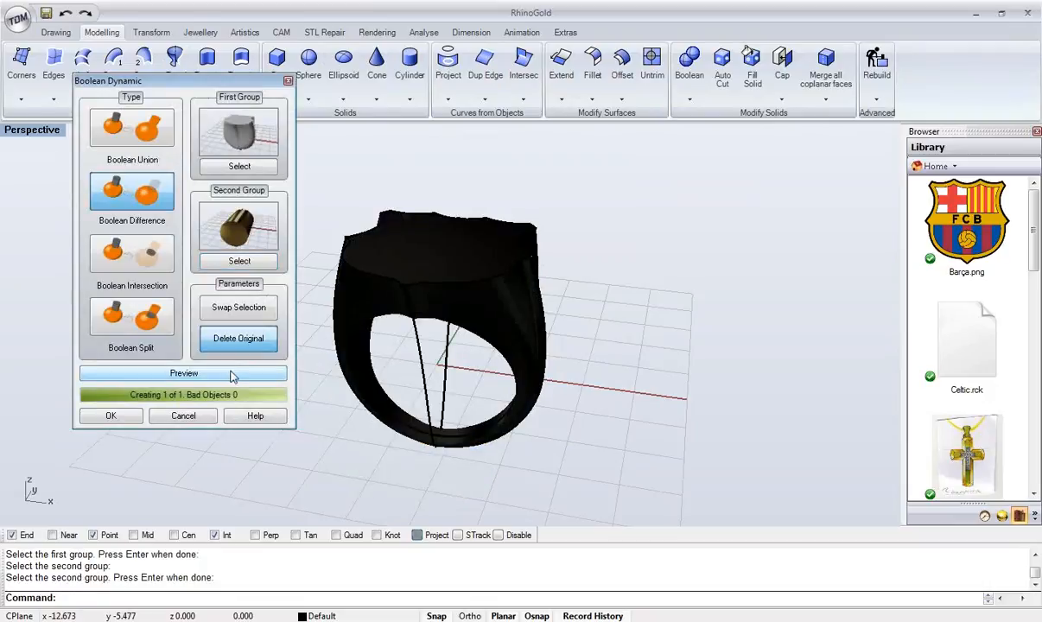
right_click_drag(393, 386, 576, 299)
left_click(109, 415)
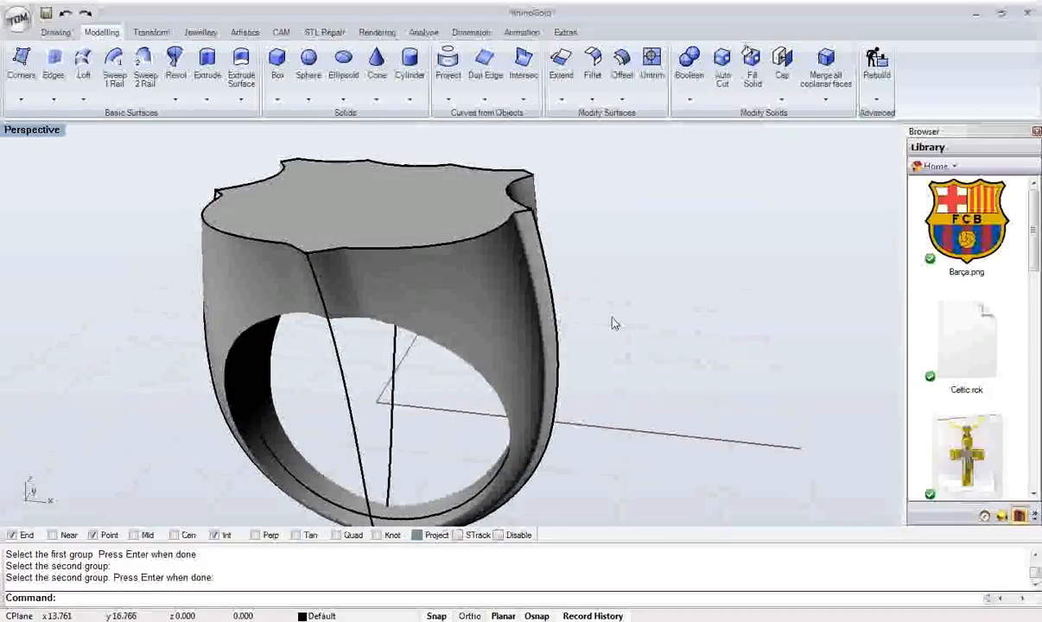
- Undo the finger-hole cut, the gauge cylinder and the shown circle, and delete the capped shield solid
middle_click(576, 299)
left_click(402, 310)
right_click_drag(497, 327, 342, 242)
right_click_drag(547, 368, 587, 453)
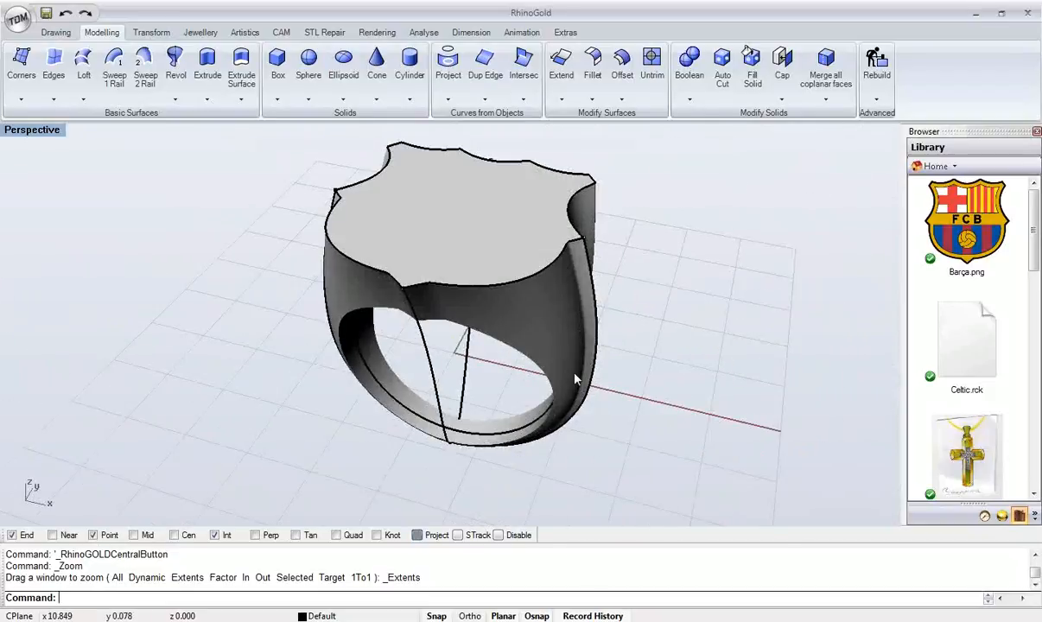
key("ctrl+z")
key("ctrl+z")
key("ctrl+z")
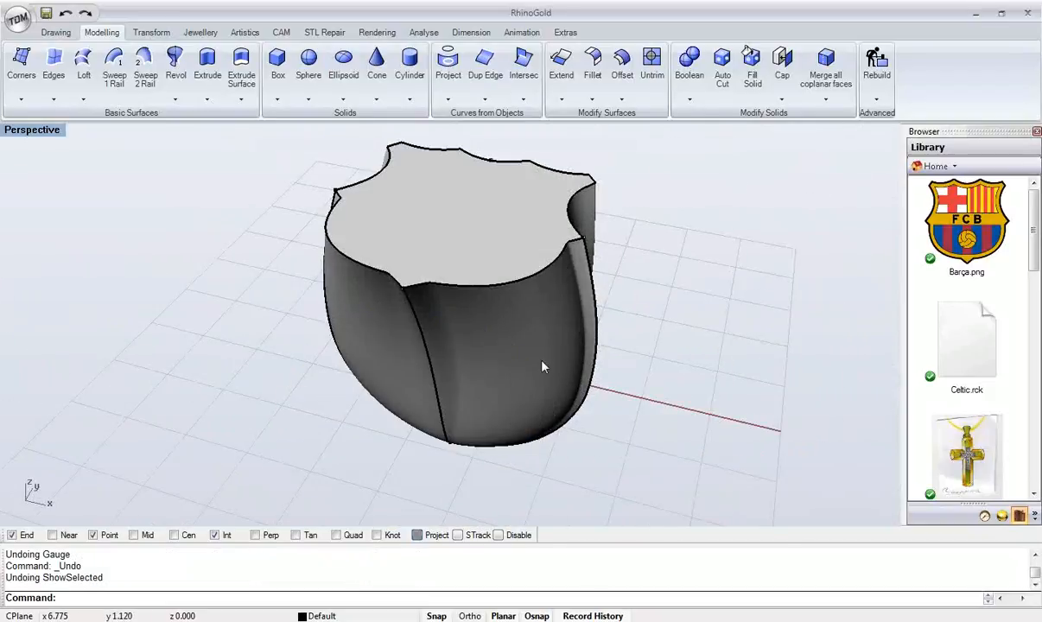
left_click(545, 361)
key("Delete")
- Create a closed cross-section curve at origin height through the four profile curves with Curve from Cross Section profiles
right_click_drag(544, 361, 458, 379)
double_click(13, 132)
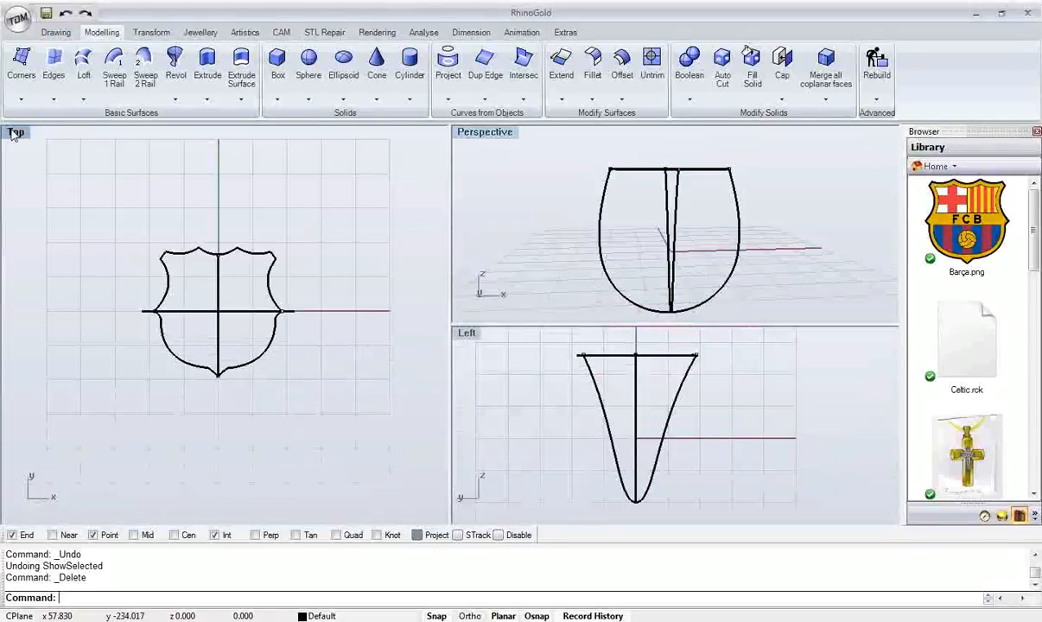
double_click(14, 130)
double_click(13, 131)
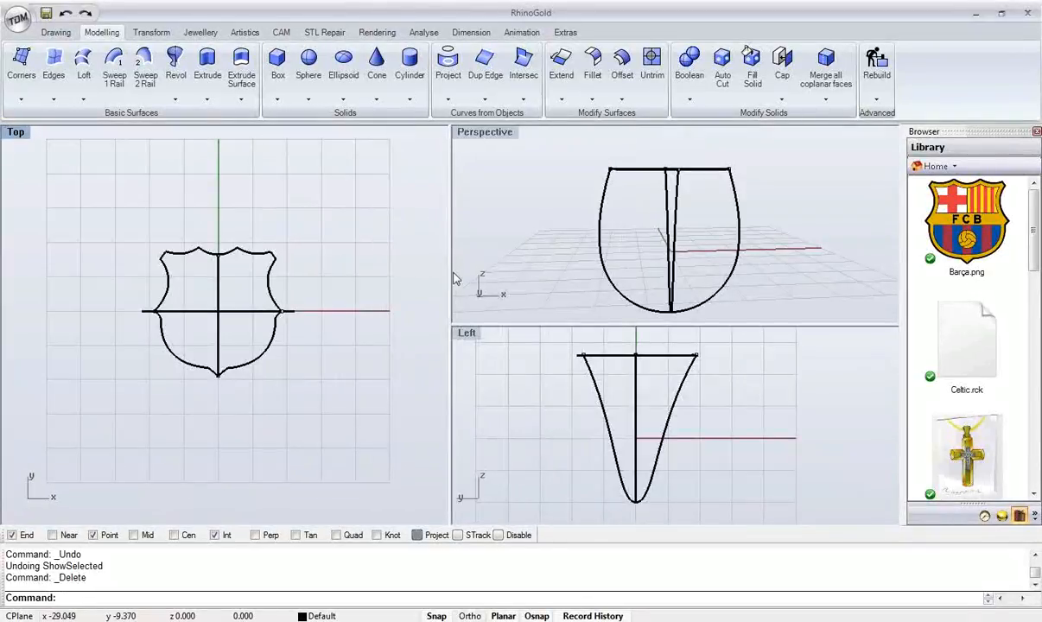
double_click(465, 333)
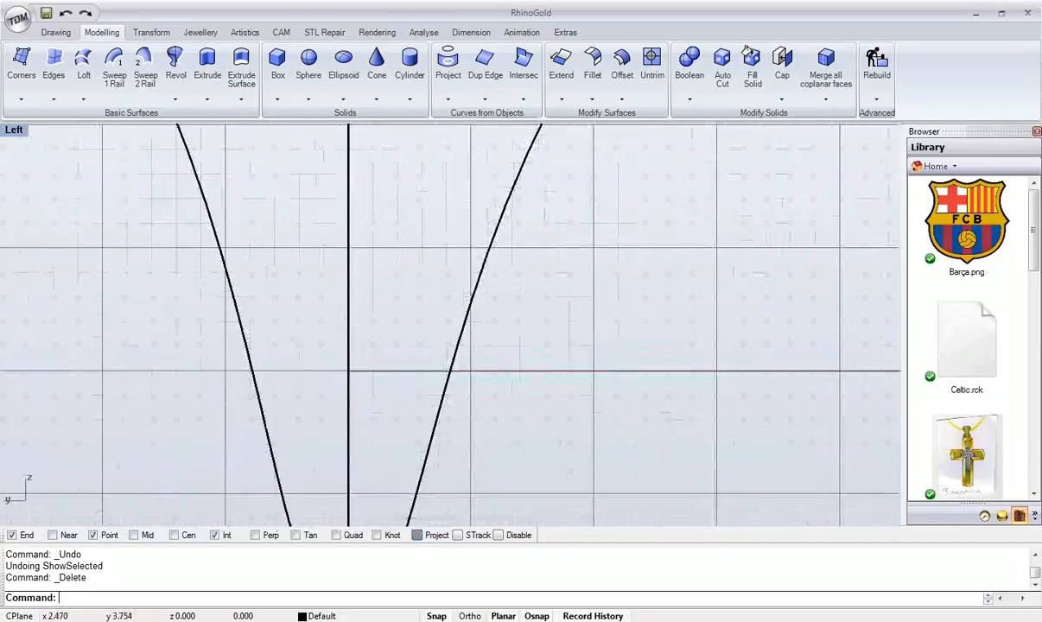
left_click(63, 35)
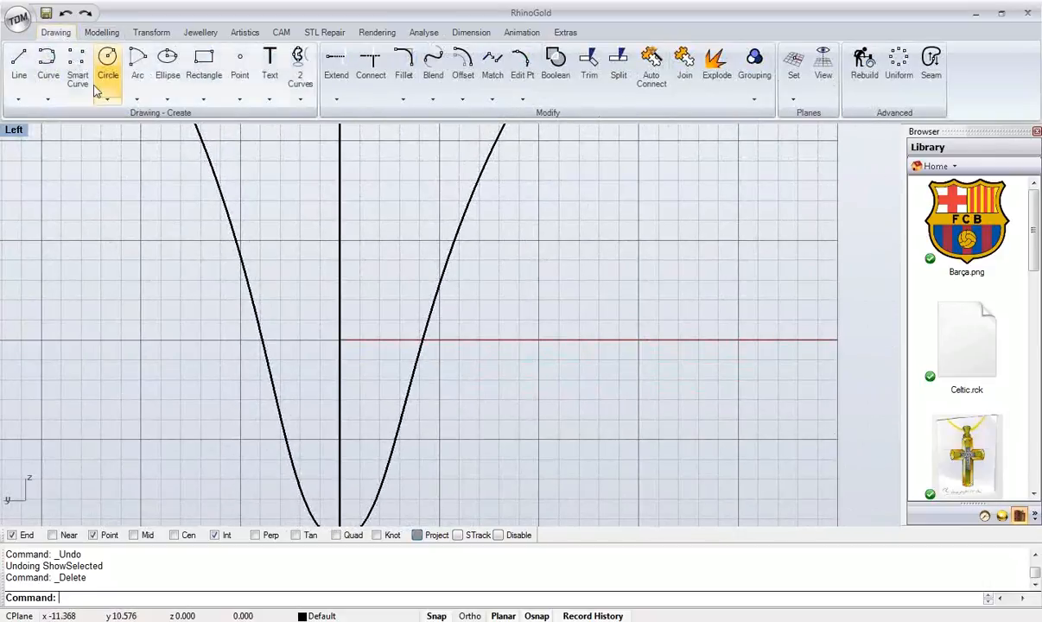
left_click(298, 102)
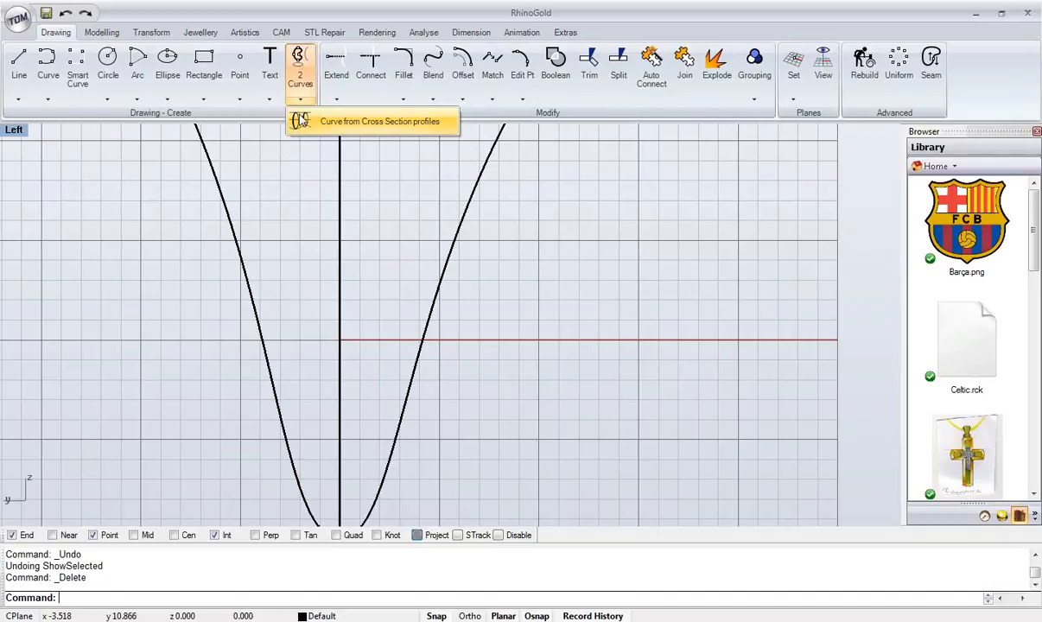
left_click(302, 122)
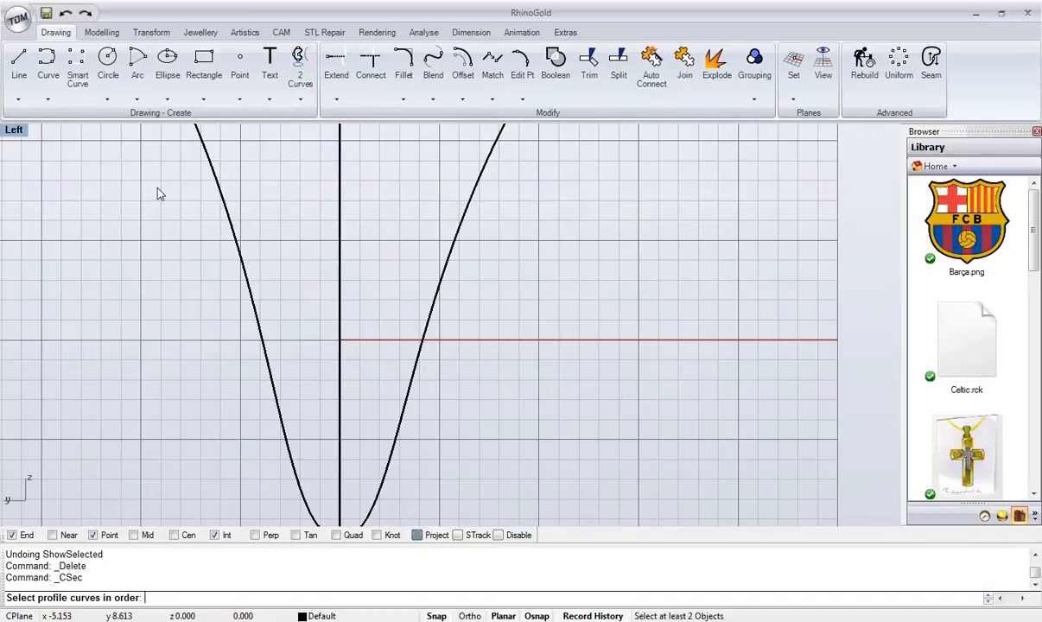
double_click(18, 133)
right_click_drag(507, 224, 590, 272)
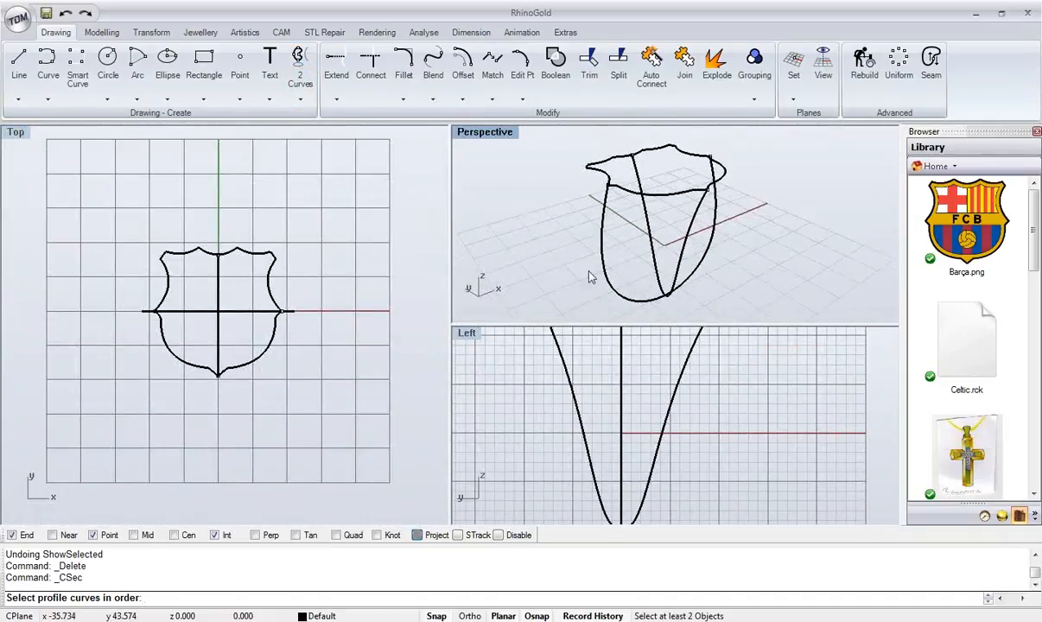
left_click(604, 260)
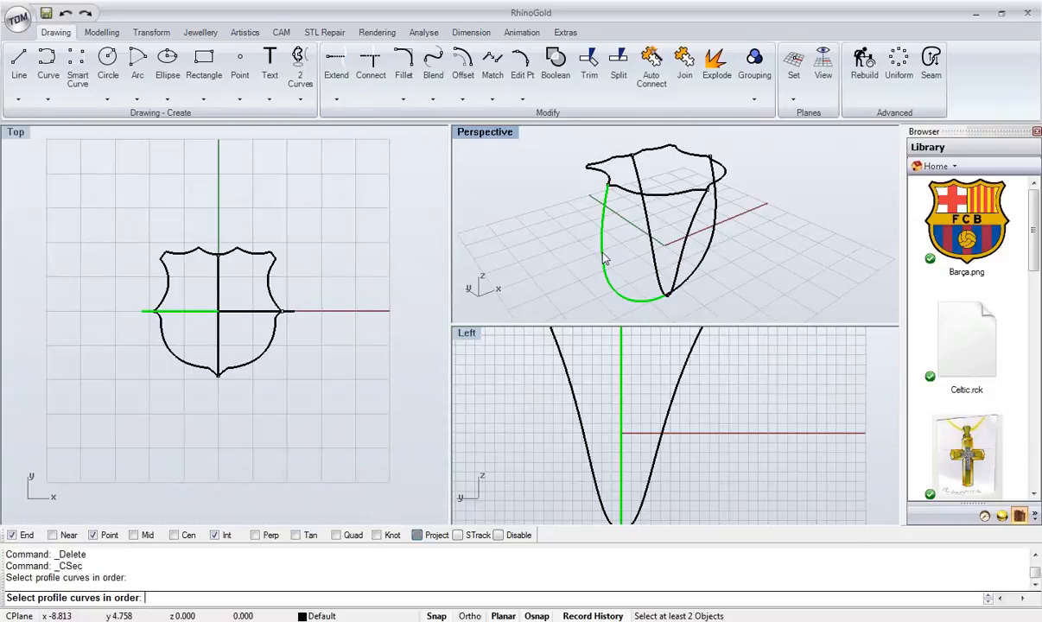
left_click(714, 227)
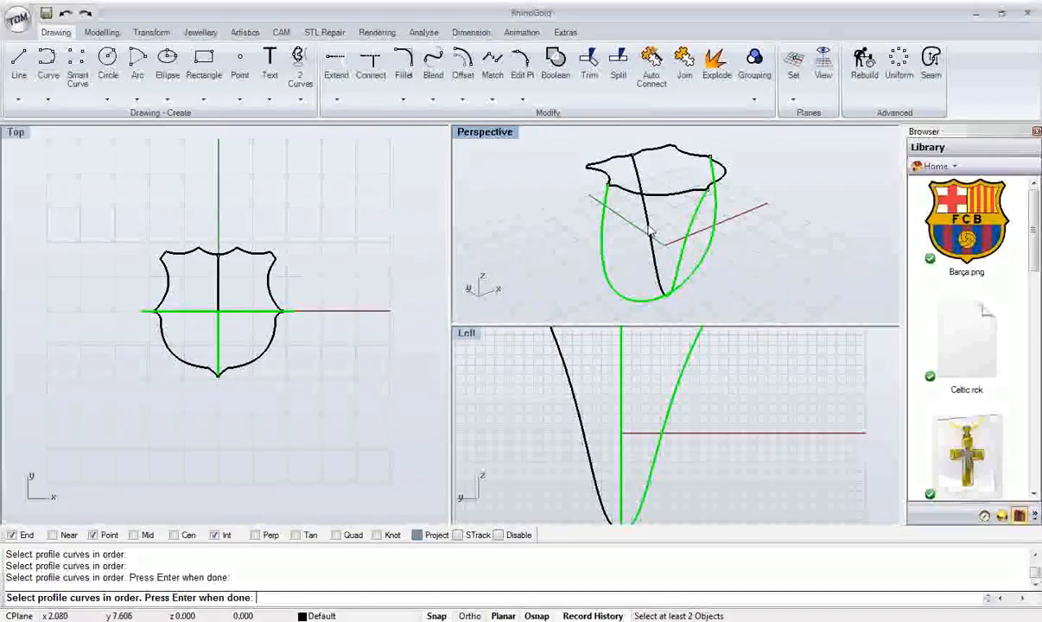
left_click(496, 432)
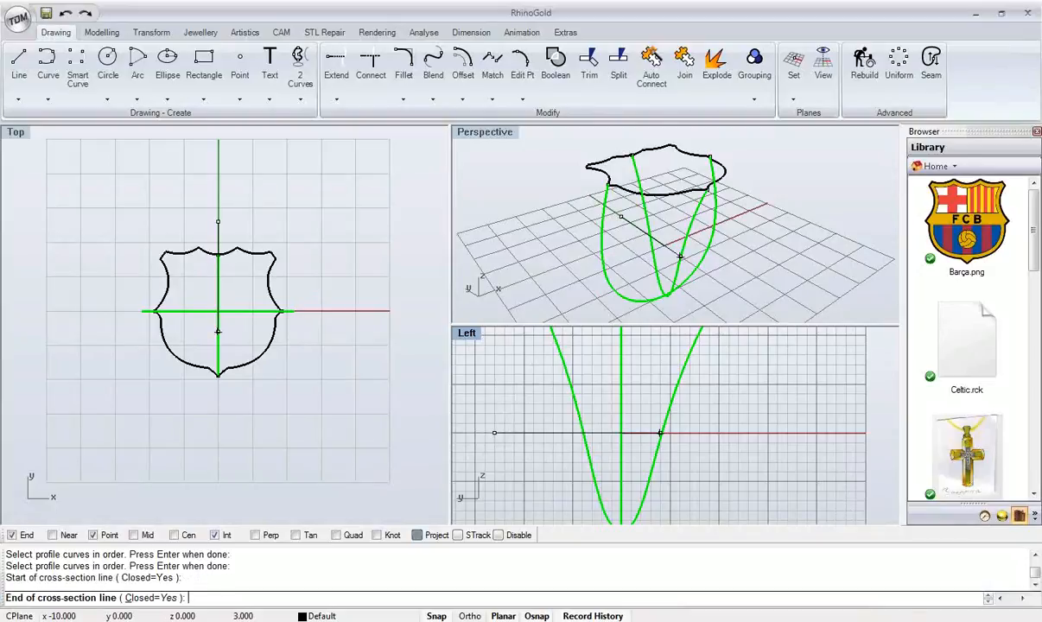
left_click(759, 434)
key("Return")
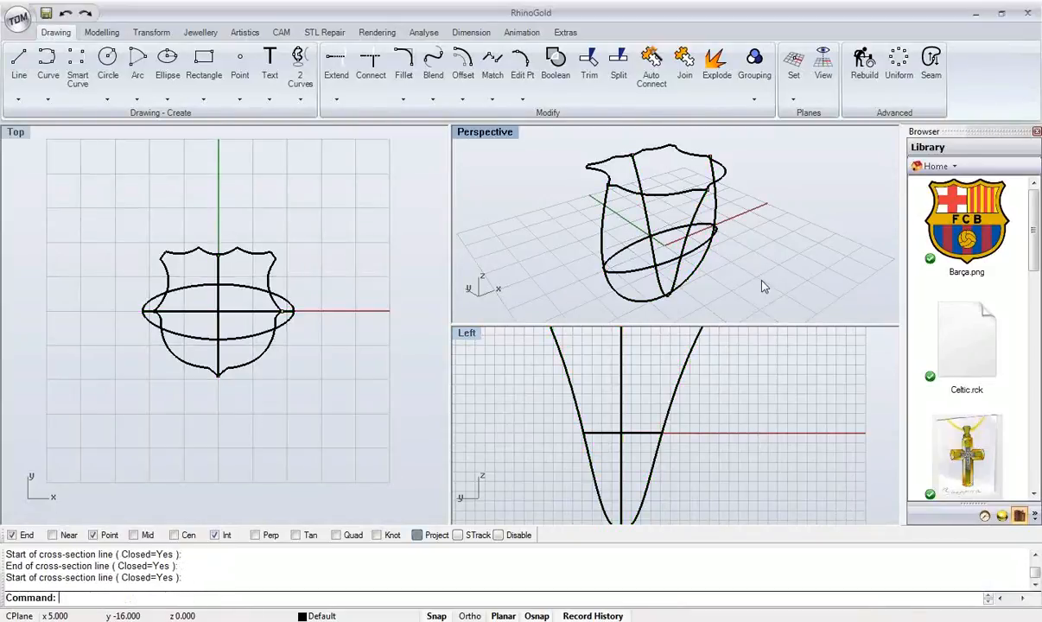
- Create a Network surface from the shield outline, the four profile curves and the origin-height cross-section curve
scroll(609, 418, "up", 3)
left_click(609, 441)
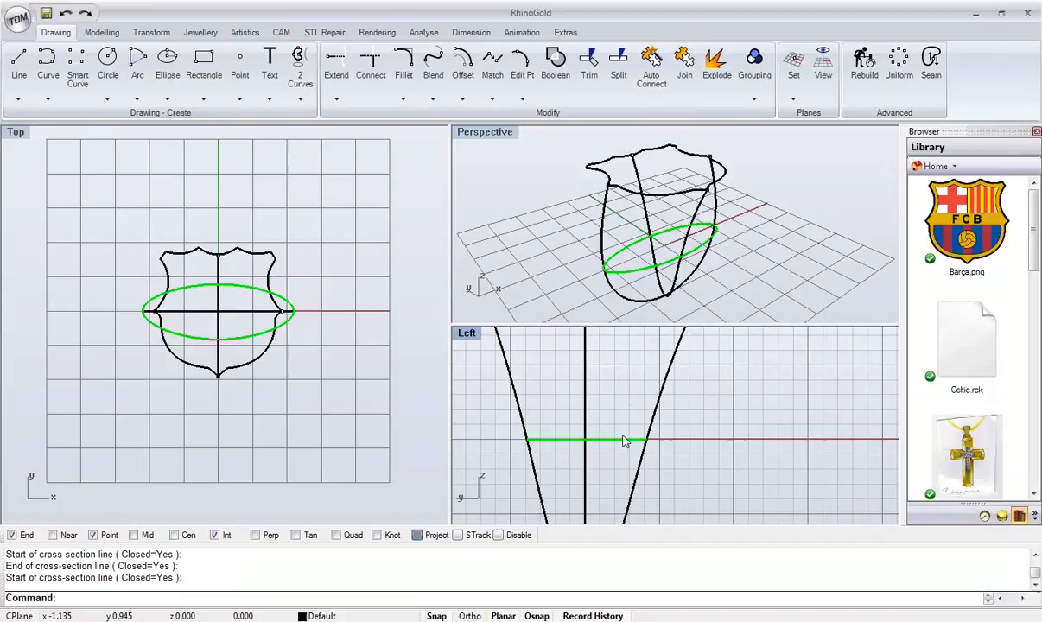
right_click_drag(667, 293, 588, 273)
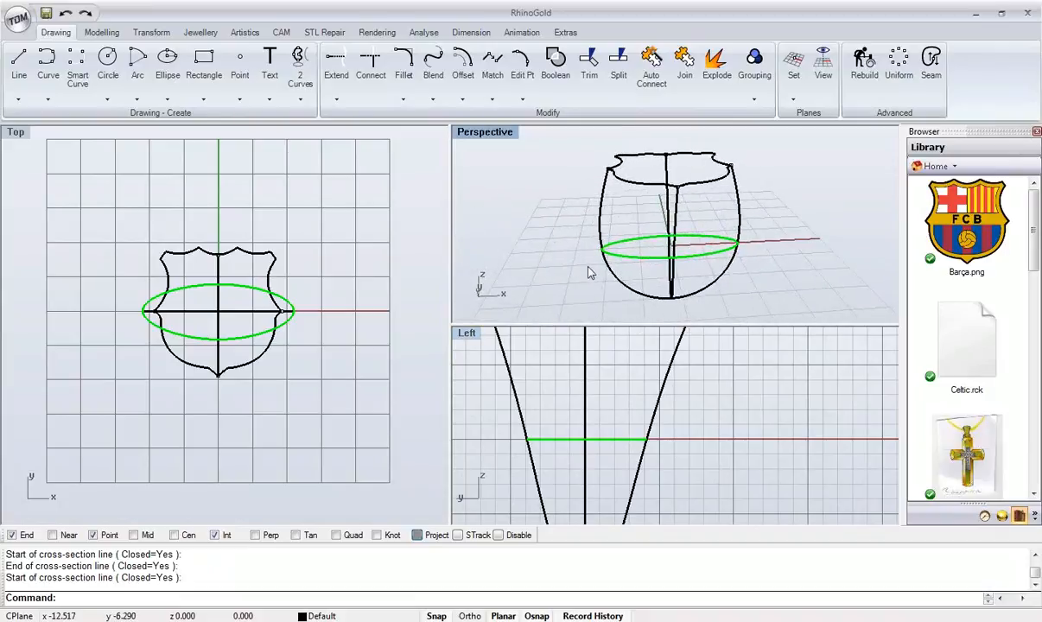
double_click(474, 136)
mouse_move(434, 334)
right_mouse_down()
mouse_move(486, 436)
mouse_move(489, 335)
mouse_move(519, 311)
right_mouse_up()
left_click(102, 32)
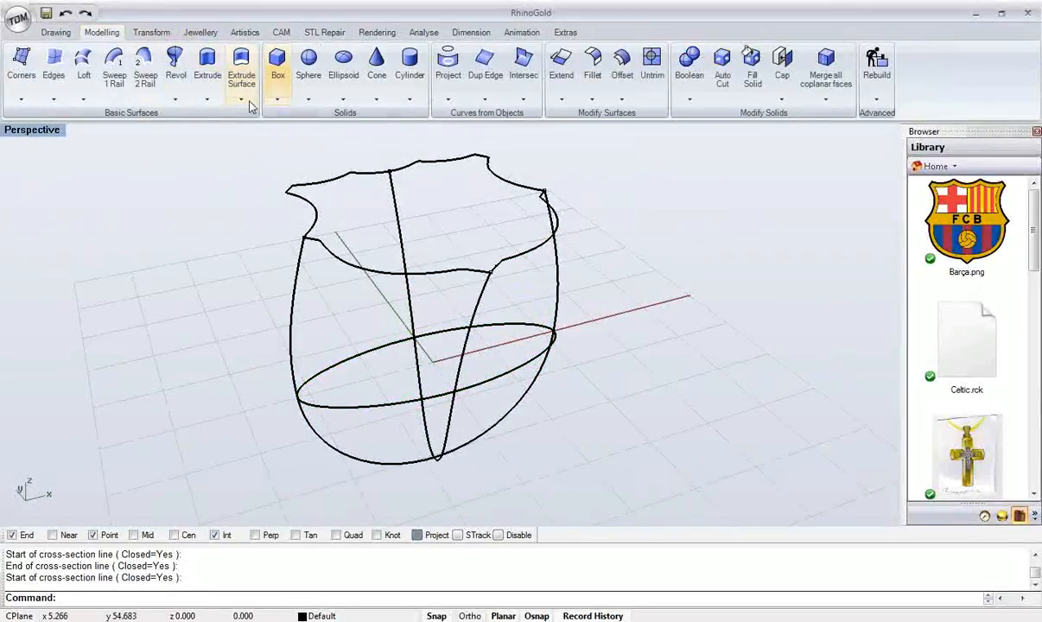
left_click(199, 100)
left_click(84, 100)
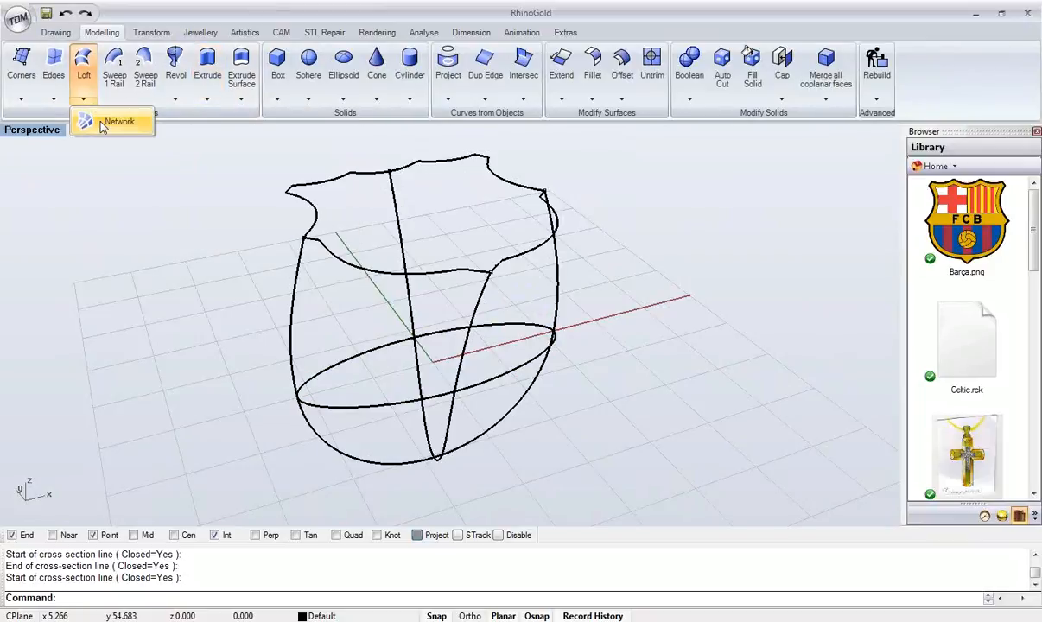
left_click(102, 121)
right_click_drag(364, 276, 386, 273)
left_click(346, 233)
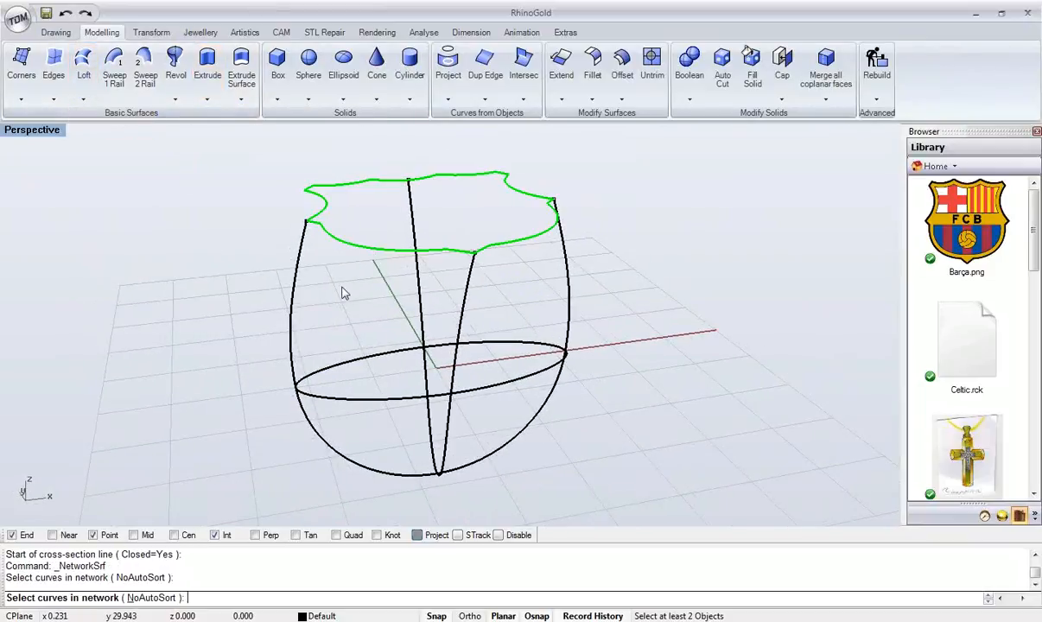
left_click(327, 397)
left_click_drag(652, 280, 212, 343)
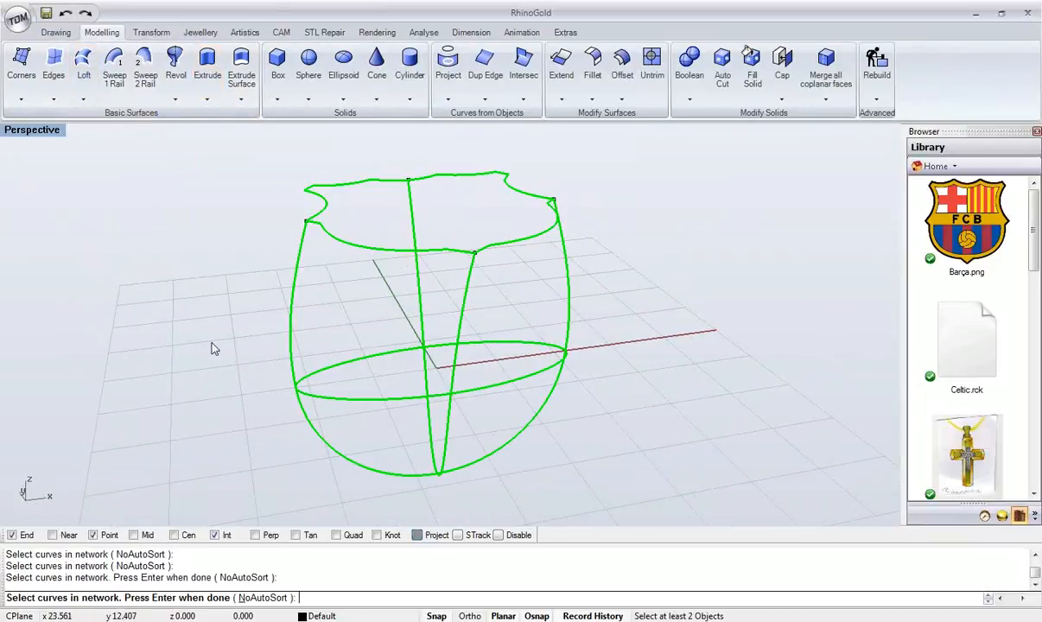
right_click(287, 335)
left_click(615, 371)
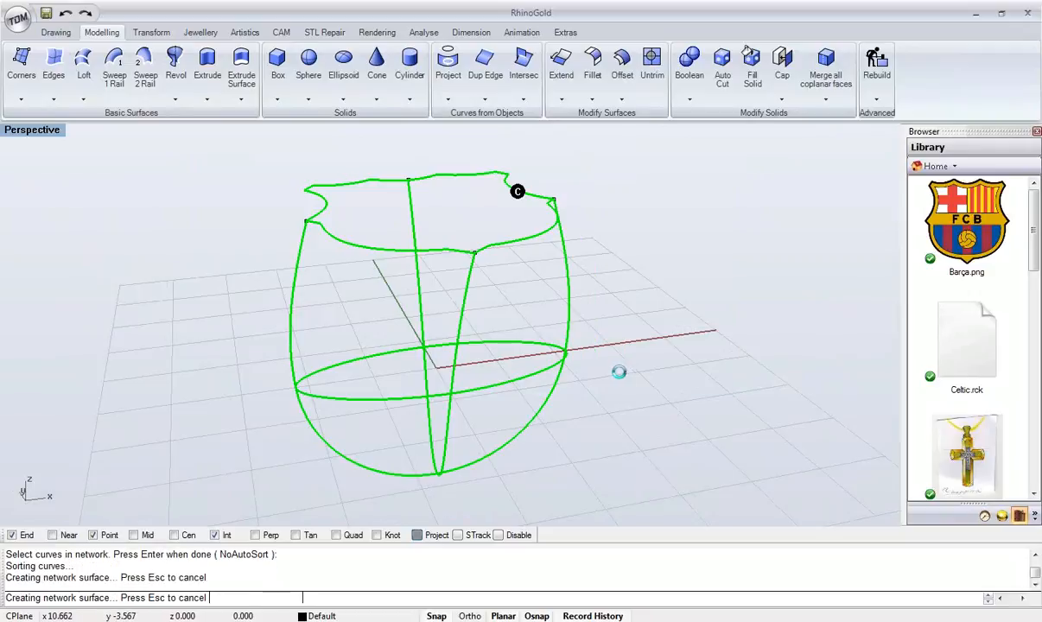
- Hide the construction curves and points, and inspect the network surface on its own
right_click_drag(565, 384, 350, 352)
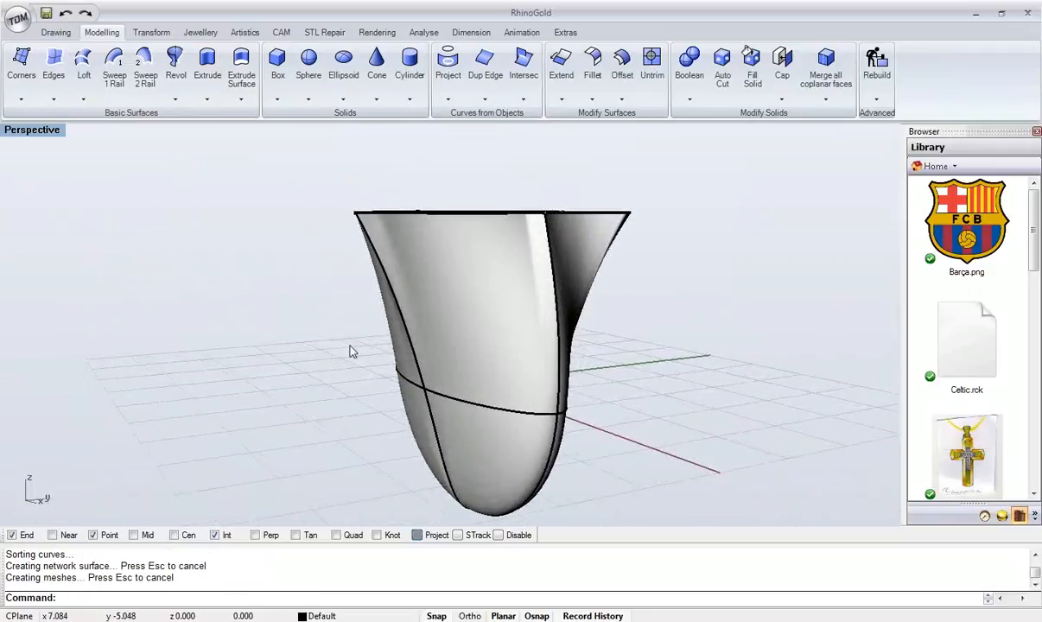
left_click(458, 419)
middle_click(458, 420)
left_click(536, 300)
key("ctrl+h")
right_click_drag(538, 382, 86, 321)
right_click_drag(448, 376, 356, 132)
middle_click(521, 238)
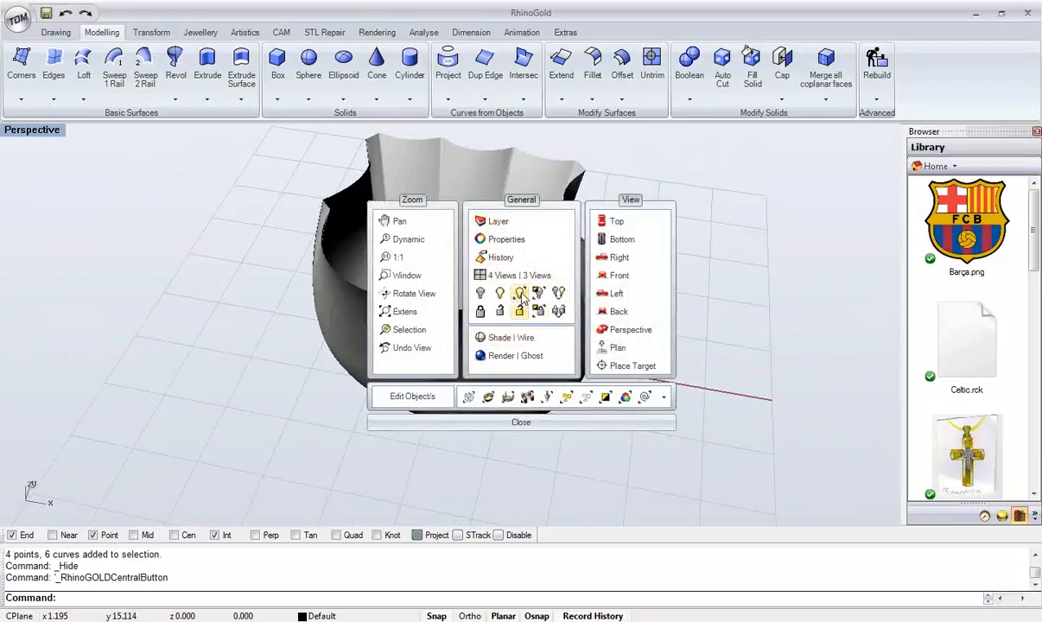
left_click(480, 422)
- Undo the hiding of the curves and the network surface
key("ctrl+z")
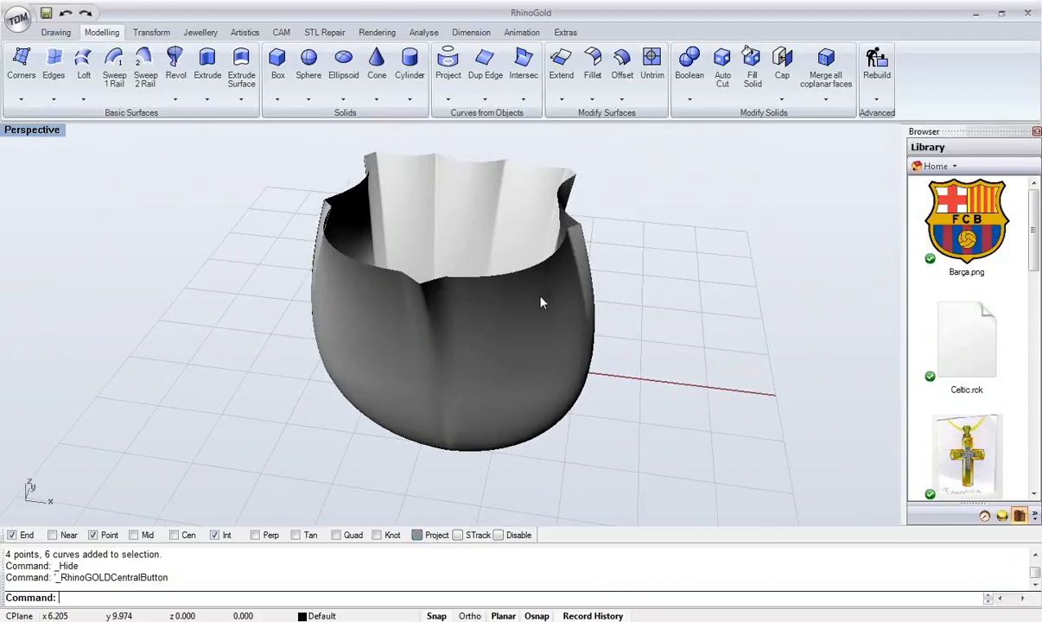
key("ctrl+z")
right_click_drag(507, 366, 542, 301)
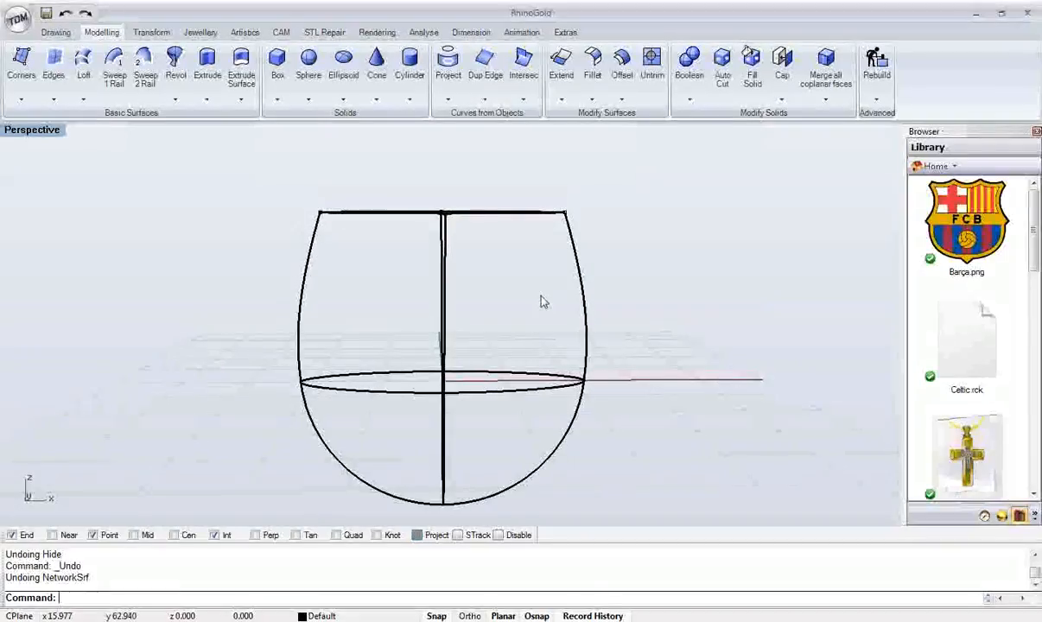
- Create a closed cross-section curve through the four profile curves 5 mm above the origin
right_click_drag(376, 181, 504, 445)
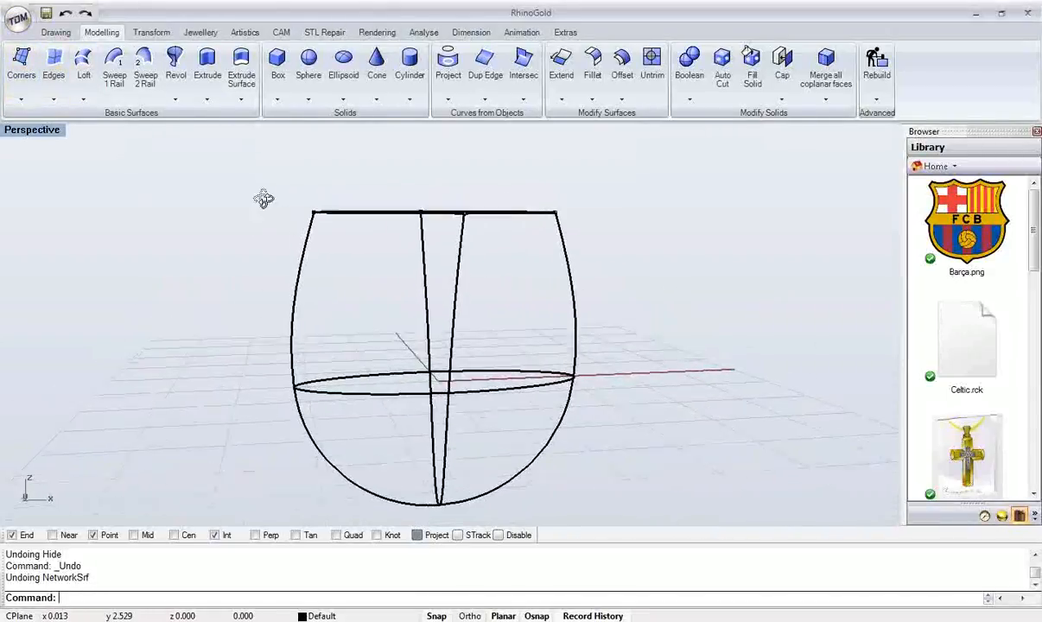
left_click(59, 33)
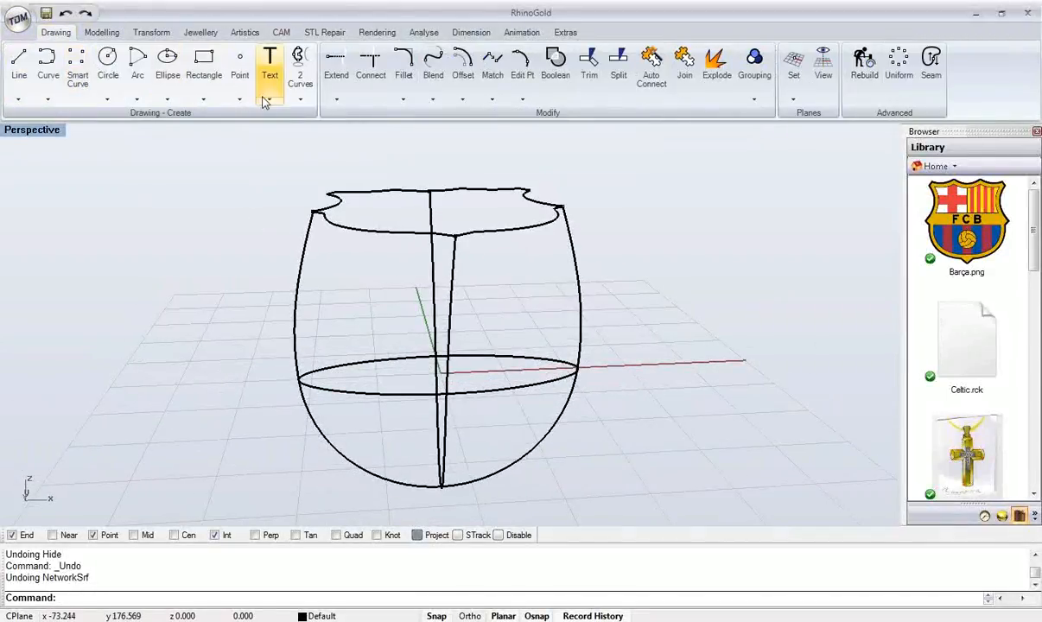
left_click(293, 101)
right_click_drag(271, 270, 303, 296)
left_click(295, 299)
left_click(455, 340)
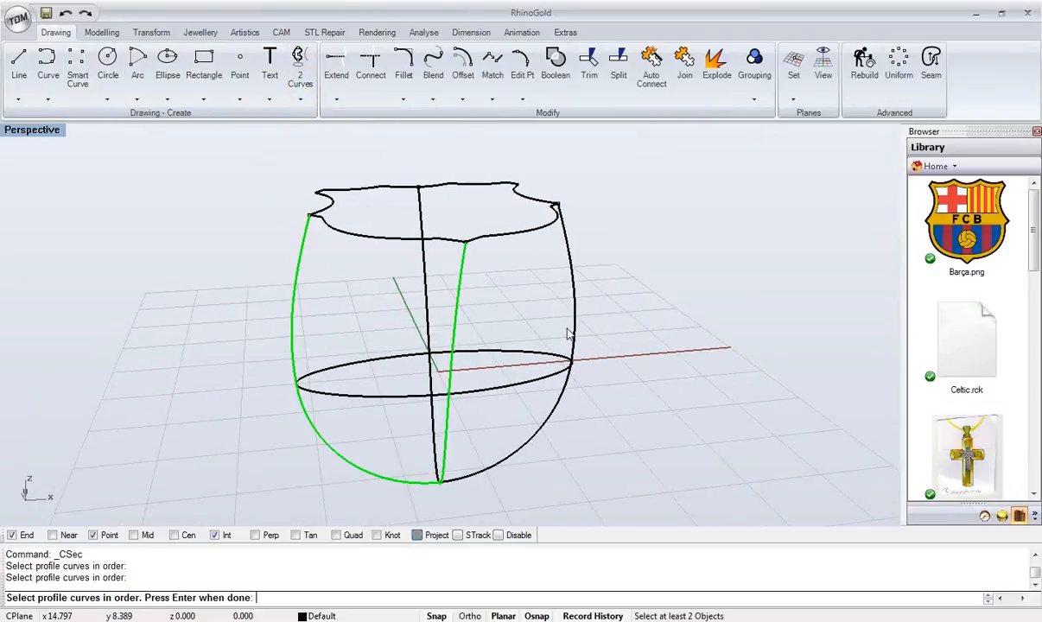
left_click(568, 332)
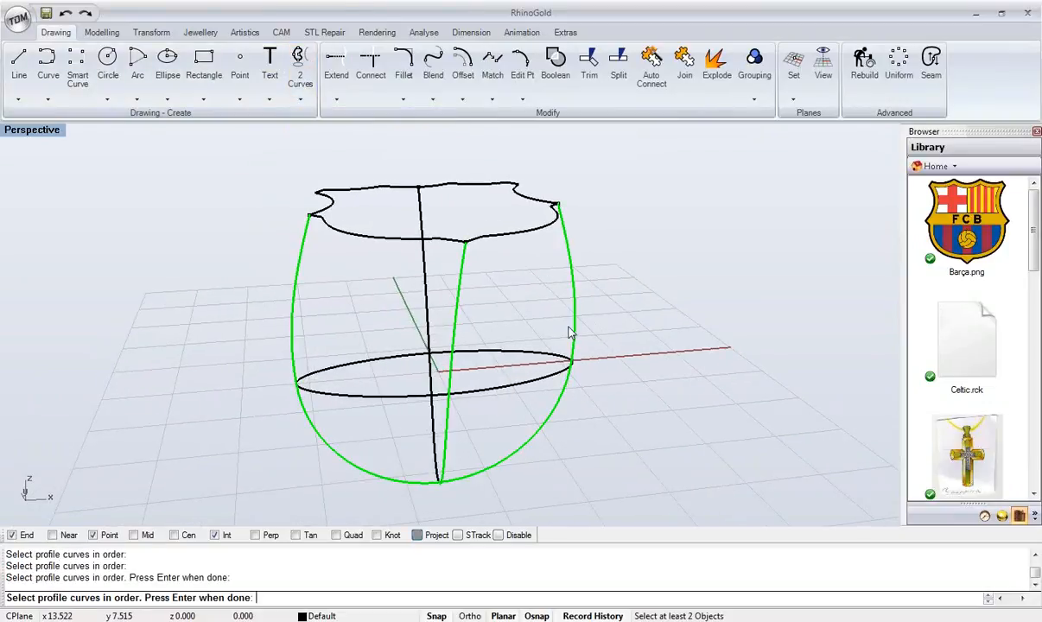
left_click(430, 335)
key("Return")
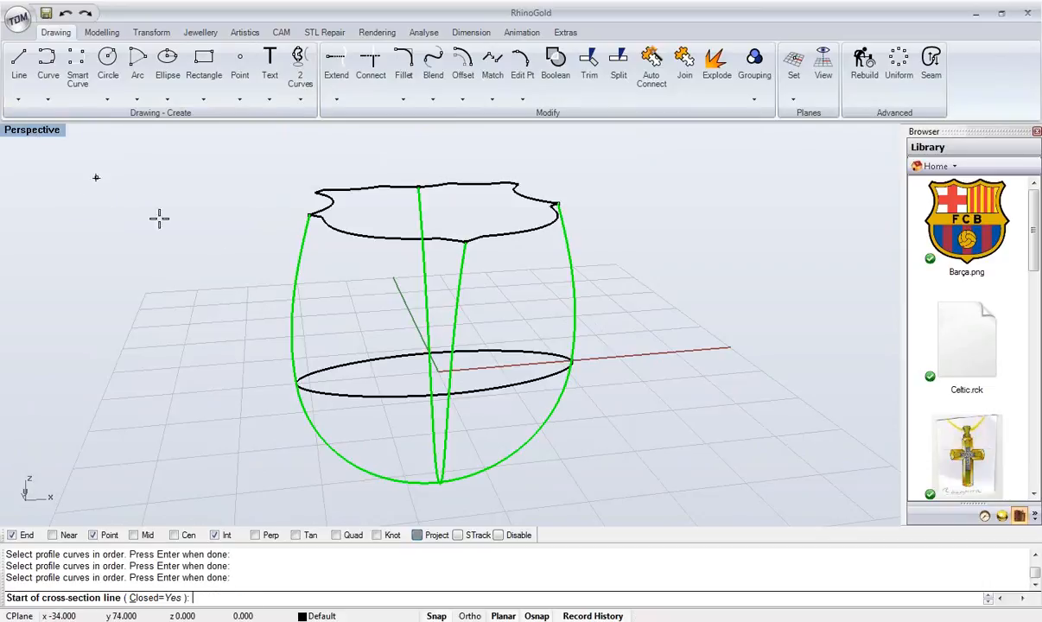
double_click(35, 131)
double_click(461, 332)
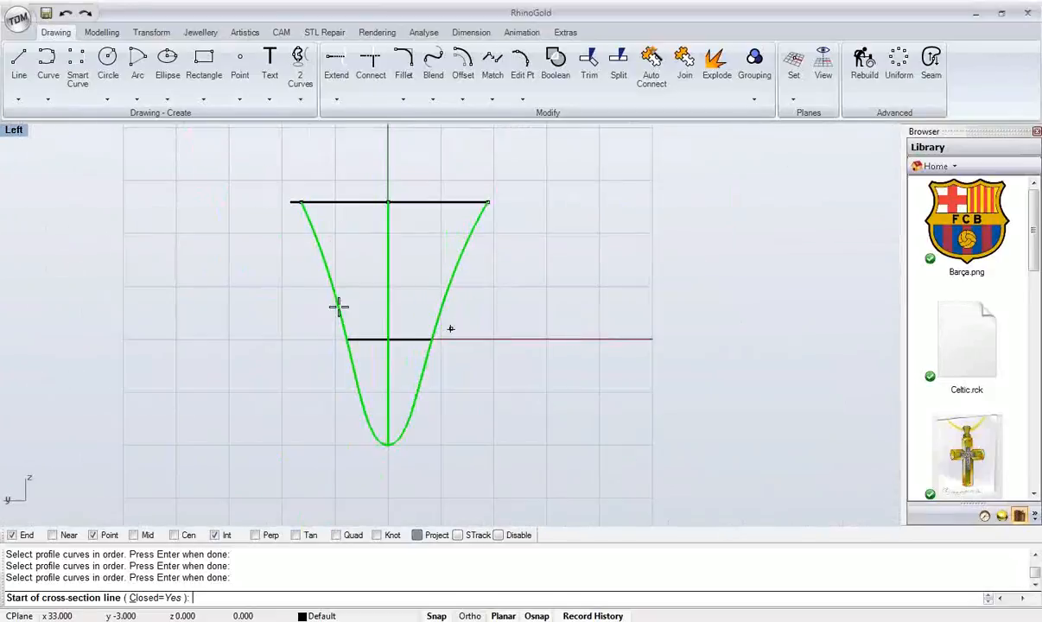
left_click(300, 288)
left_click(529, 286)
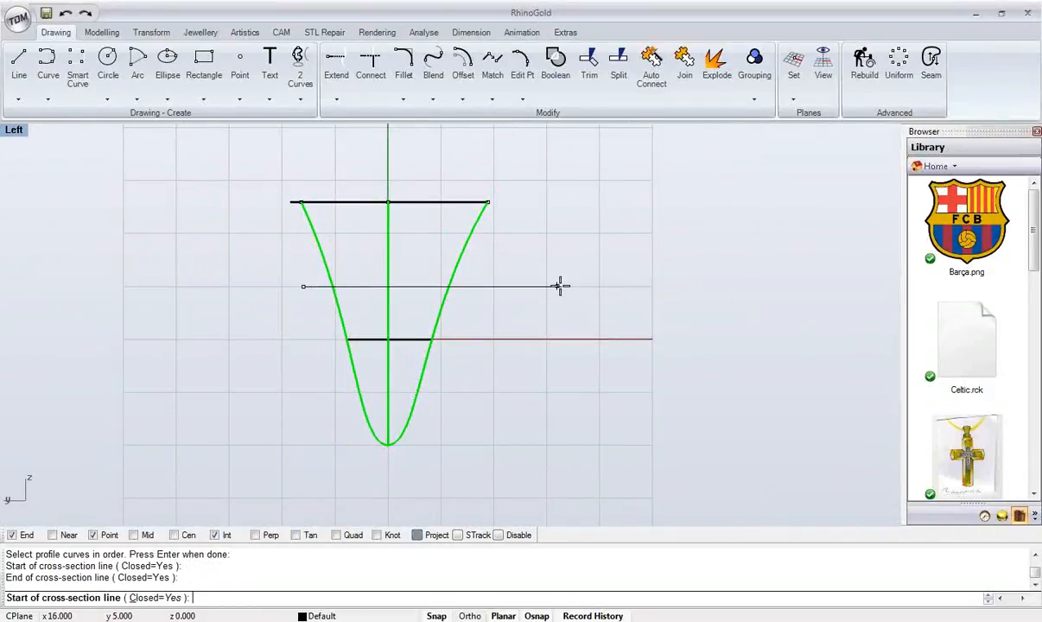
key("Return")
- Delete the lower cross-section curve lying at origin height
scroll(379, 335, "up", 2)
right_click_drag(379, 335, 519, 267)
key("Delete")
- Widen the right-hand side profile's base in the Left view by moving its lower control point horizontally to about 6 mm from the centre axis
scroll(442, 318, "up", 4)
left_click(513, 466)
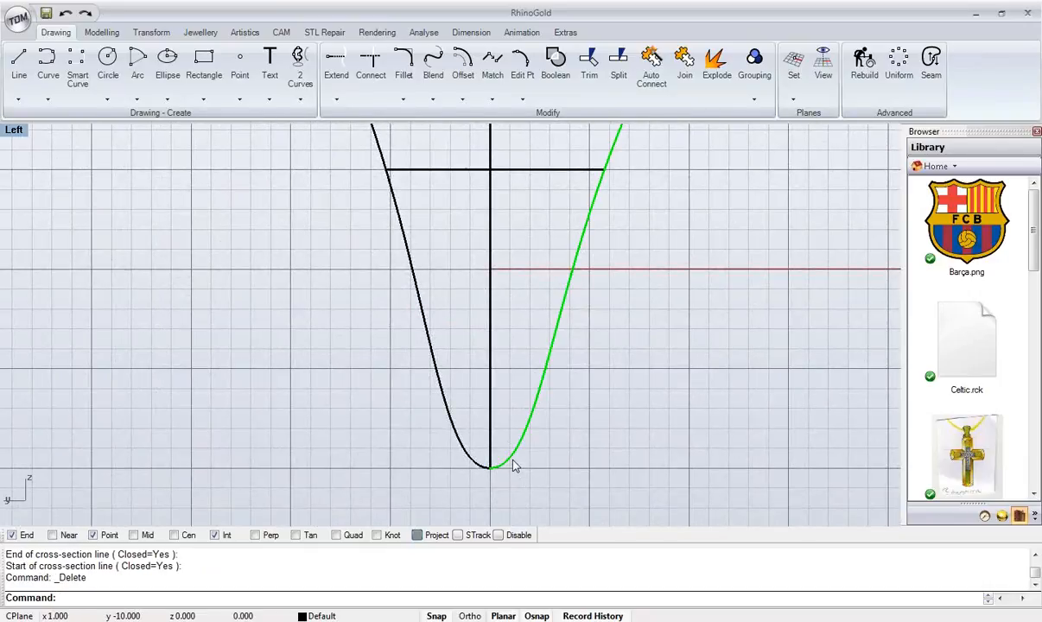
key("F10")
scroll(513, 467, "up", 2)
left_click_drag(600, 474, 621, 477)
left_click_drag(556, 469, 628, 470)
scroll(601, 426, "down", 1)
right_click_drag(601, 426, 583, 422)
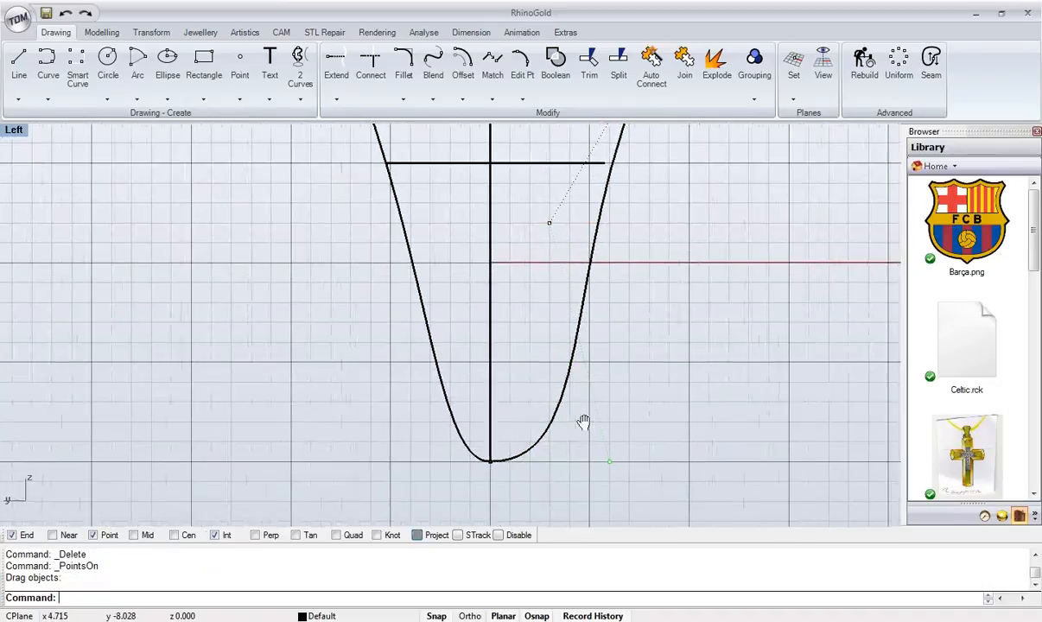
scroll(522, 464, "up", 6)
right_click_drag(473, 457, 462, 385)
scroll(462, 385, "up", 8)
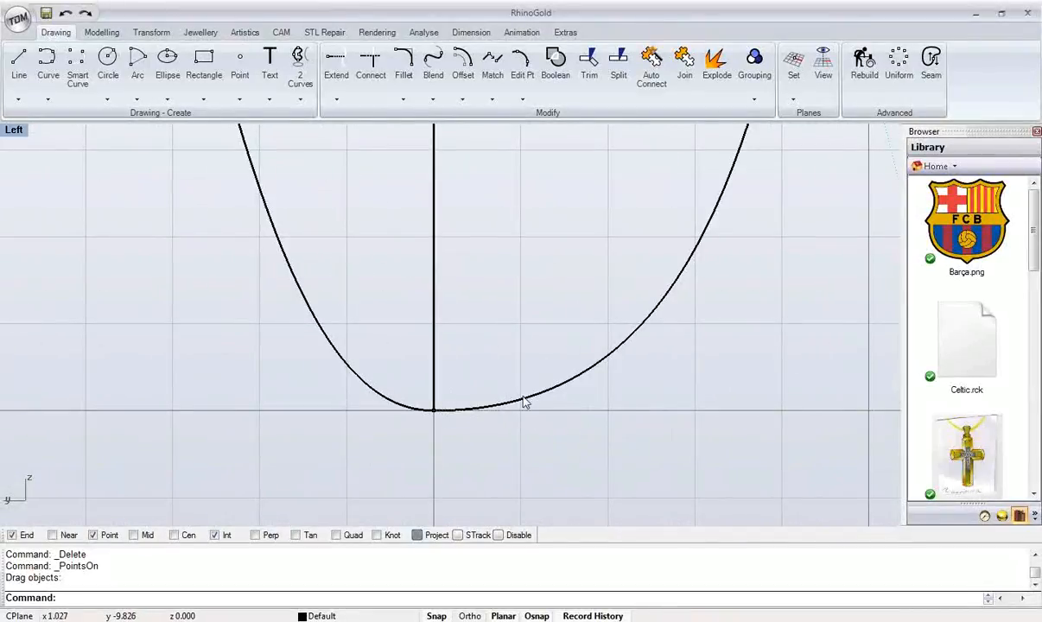
scroll(472, 402, "down", 8)
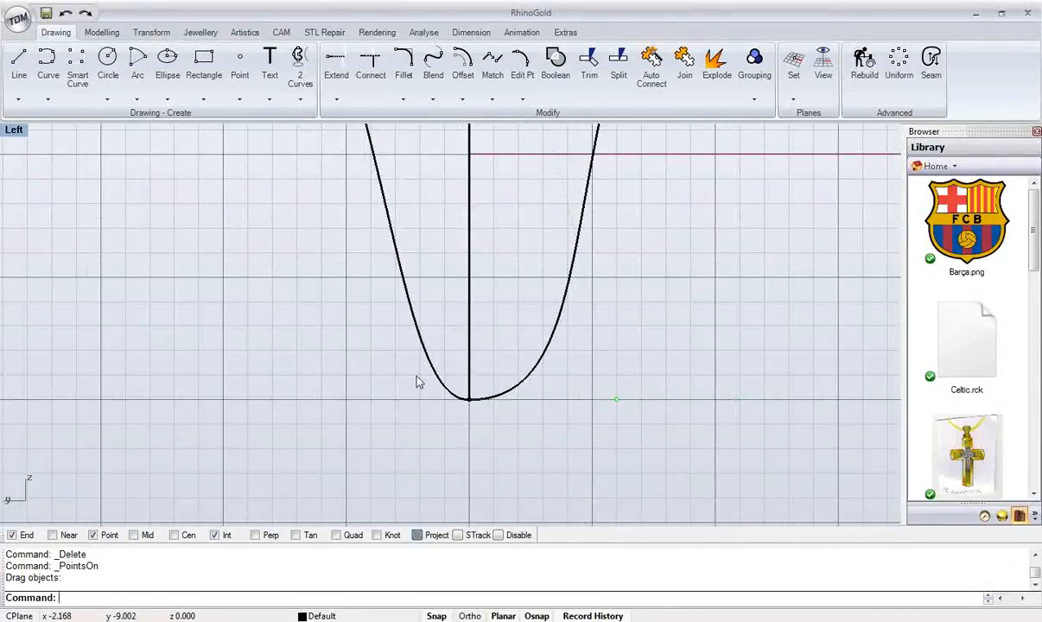
- Widen the opposite side profile's base symmetrically, moving its lower control point horizontally to about 6 mm from the axis, and hide the control points
right_click_drag(410, 391, 413, 378)
left_click(417, 385)
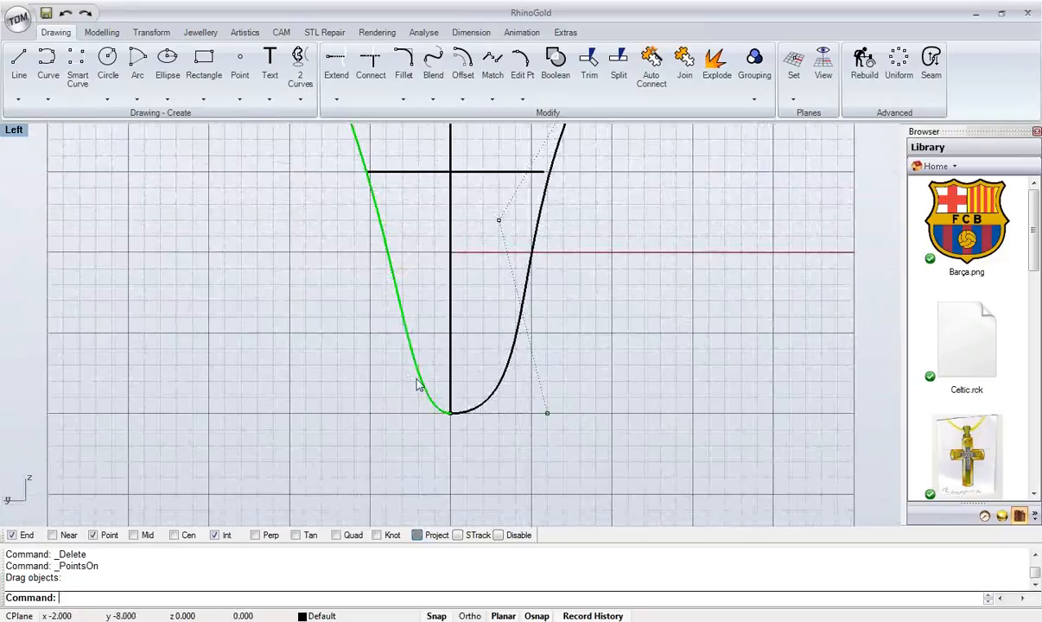
key("F10")
left_click_drag(394, 415, 352, 415)
key("Escape")
key("Escape")
scroll(356, 371, "down", 8)
right_click_drag(359, 356, 373, 402)
scroll(383, 339, "up", 4)
right_click_drag(386, 337, 380, 306)
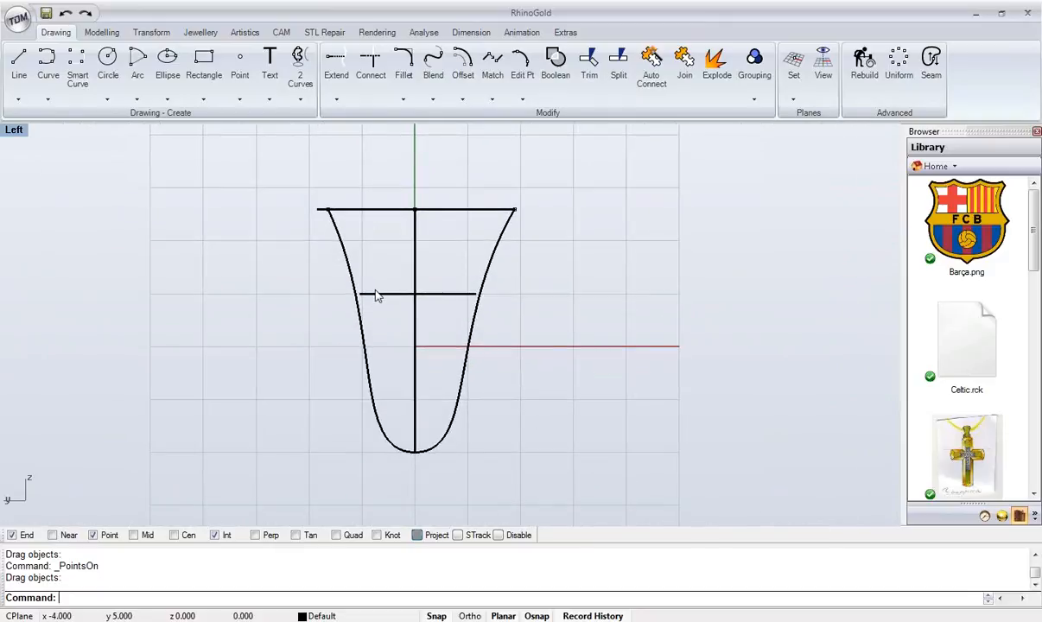
- Delete the existing horizontal cross-section curve and select the four side profile curves in order for a new closed cross-section
key("Delete")
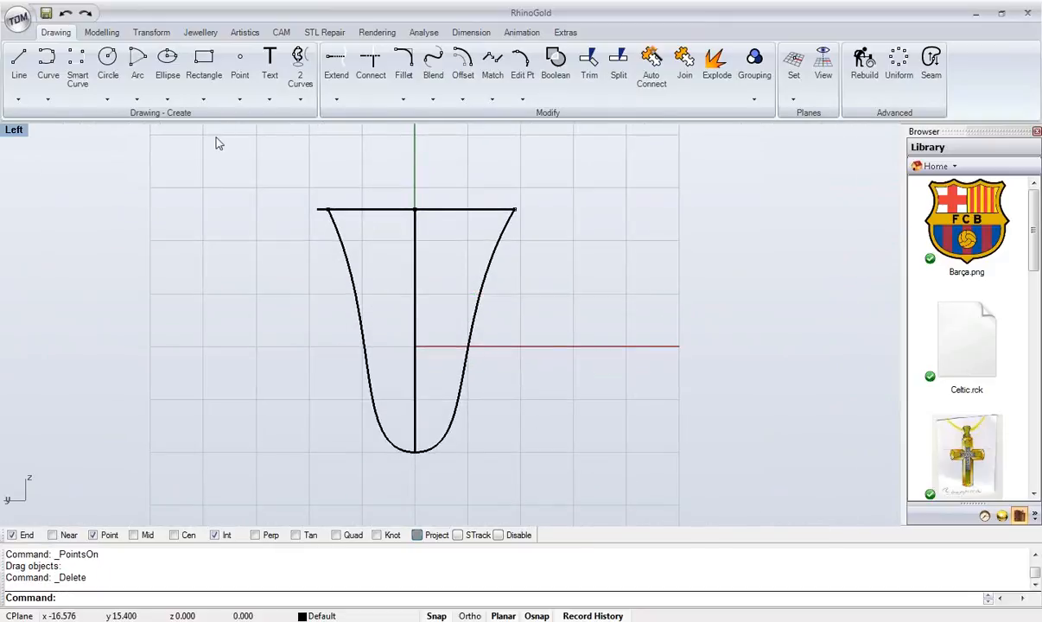
double_click(12, 130)
double_click(496, 134)
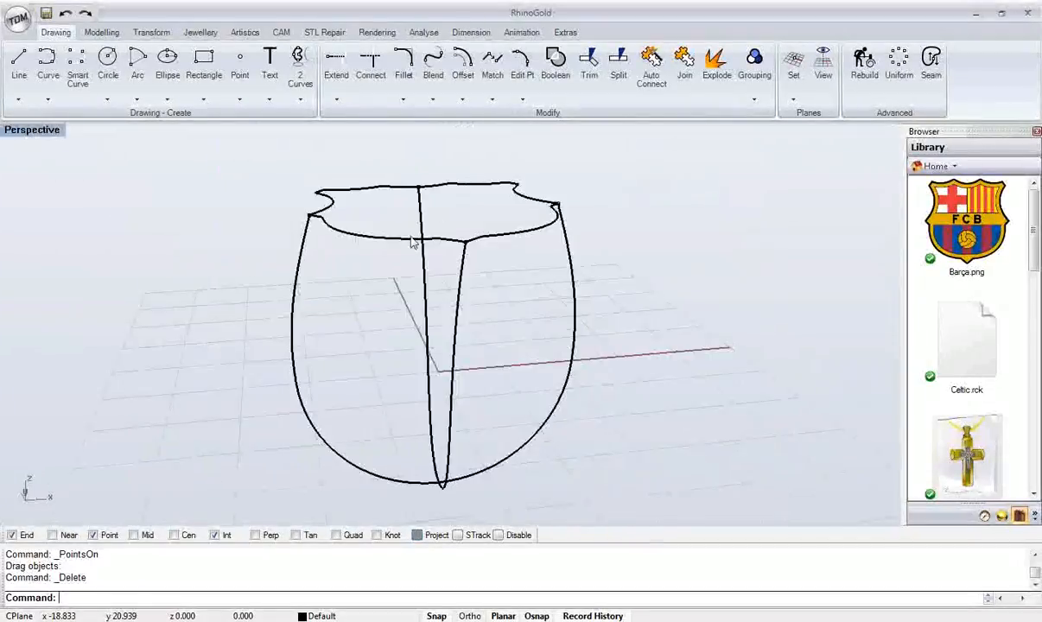
right_click_drag(412, 239, 317, 251)
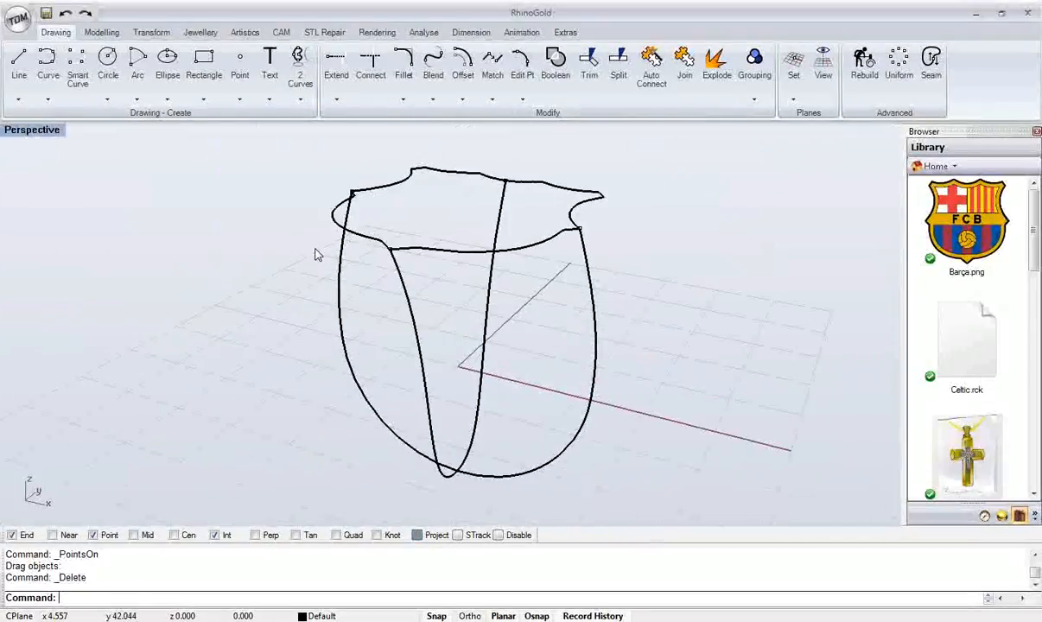
left_click(300, 99)
left_click(311, 121)
left_click(344, 269)
left_click(399, 297)
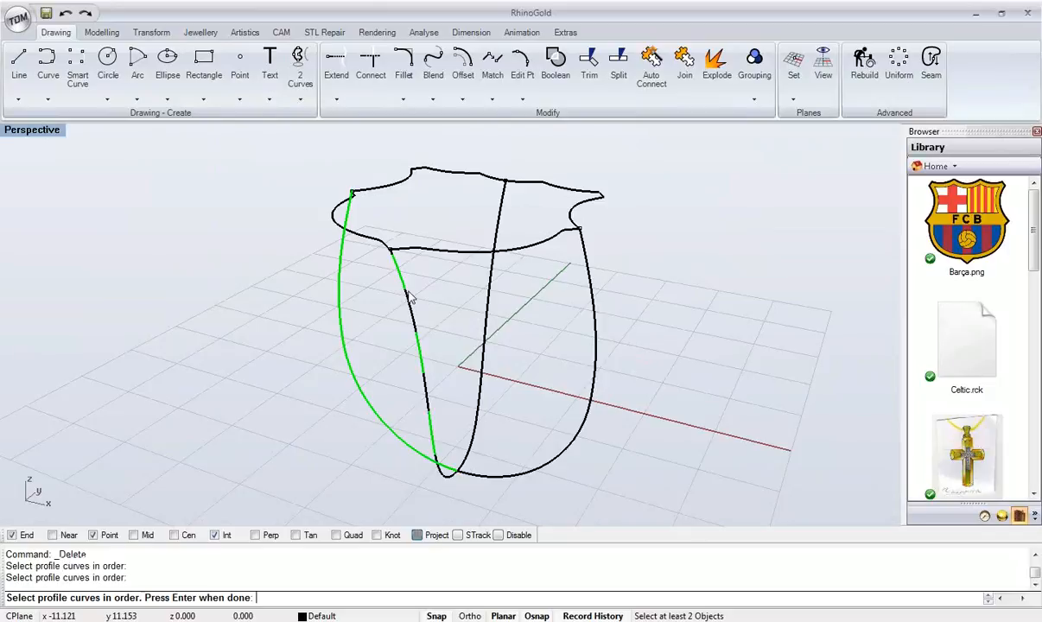
left_click(589, 298)
left_click(488, 305)
key("Return")
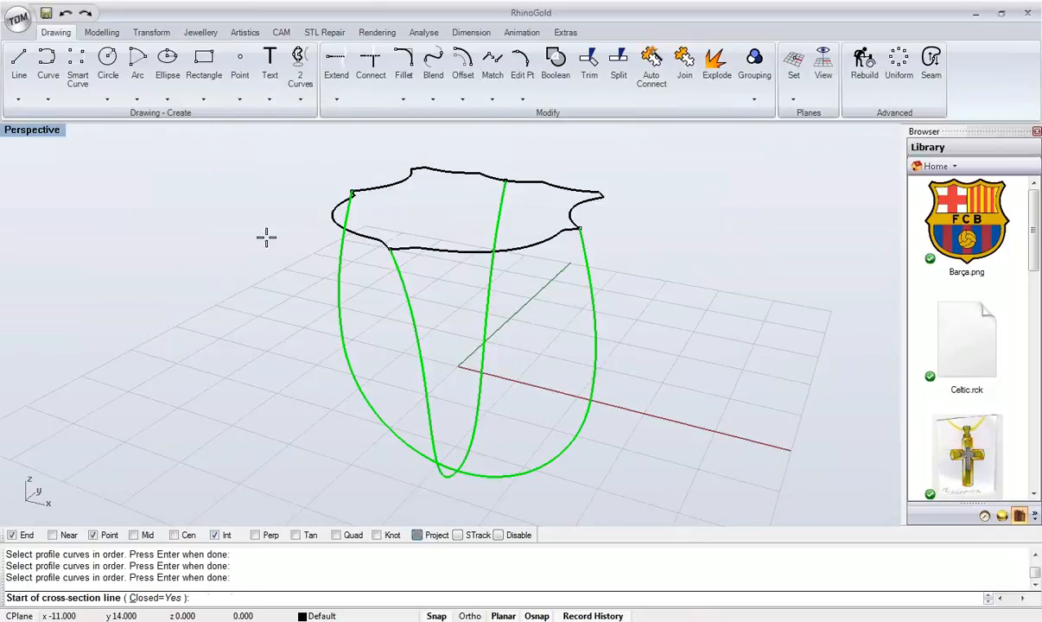
- Create the closed cross-section curve 4 mm above the origin, defining its horizontal line across the profiles in the Left view
double_click(26, 131)
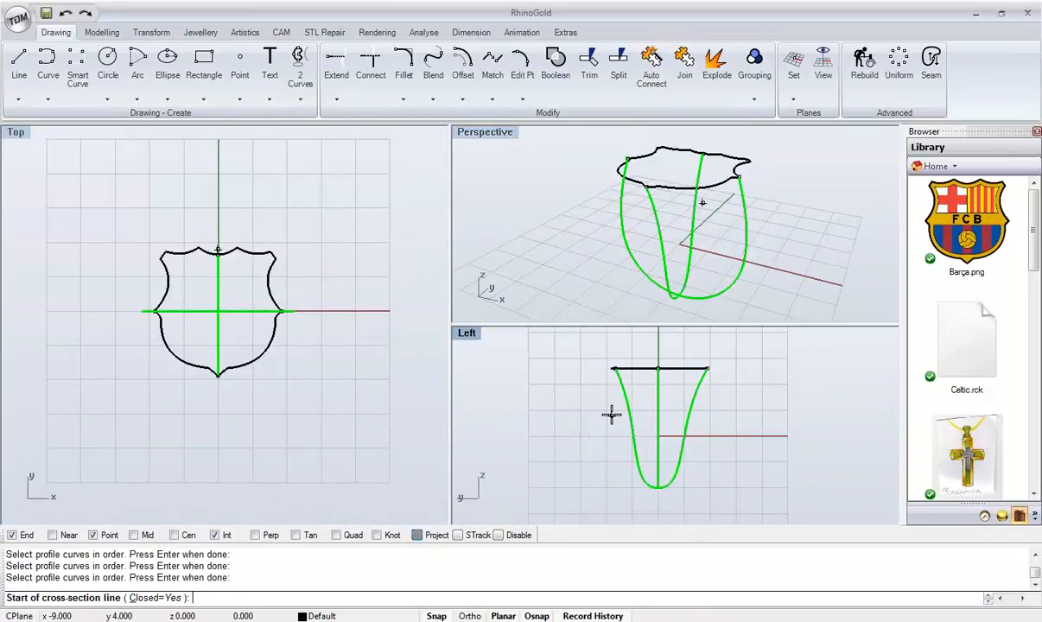
left_click(611, 415)
left_click(723, 414)
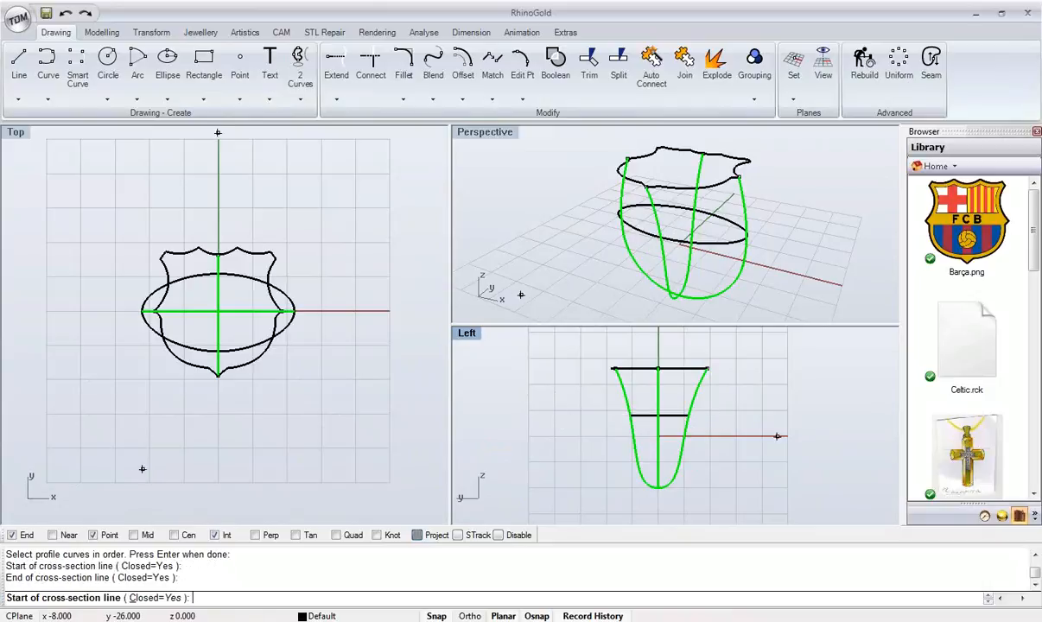
key("Return")
double_click(464, 131)
- Create a Network surface from the shield outline, the four profile curves and the cross-section curve
right_click_drag(414, 232, 426, 286)
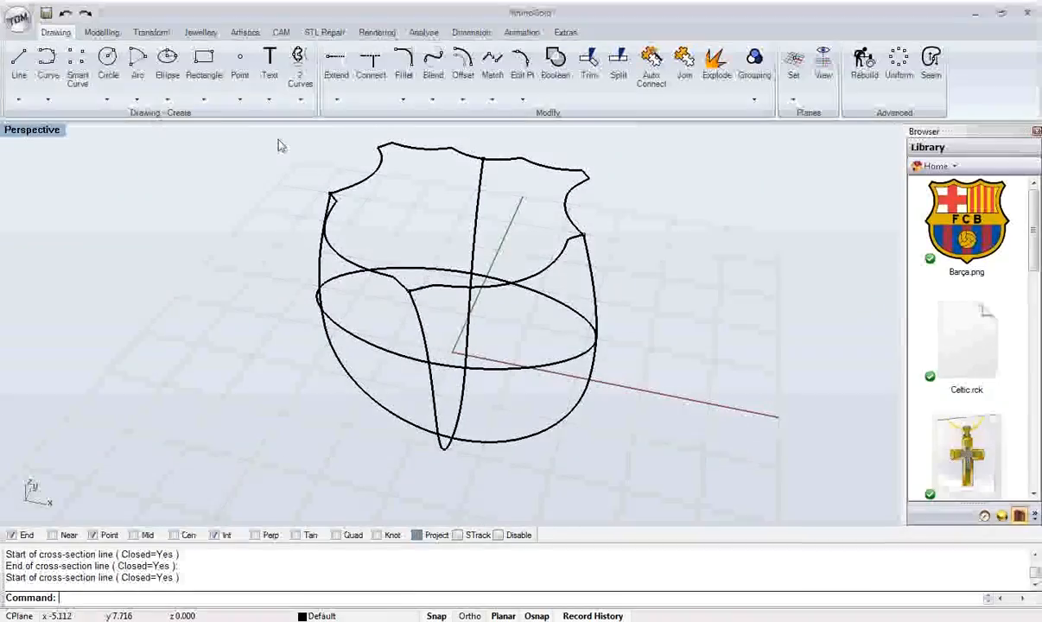
left_click(102, 32)
left_click(83, 99)
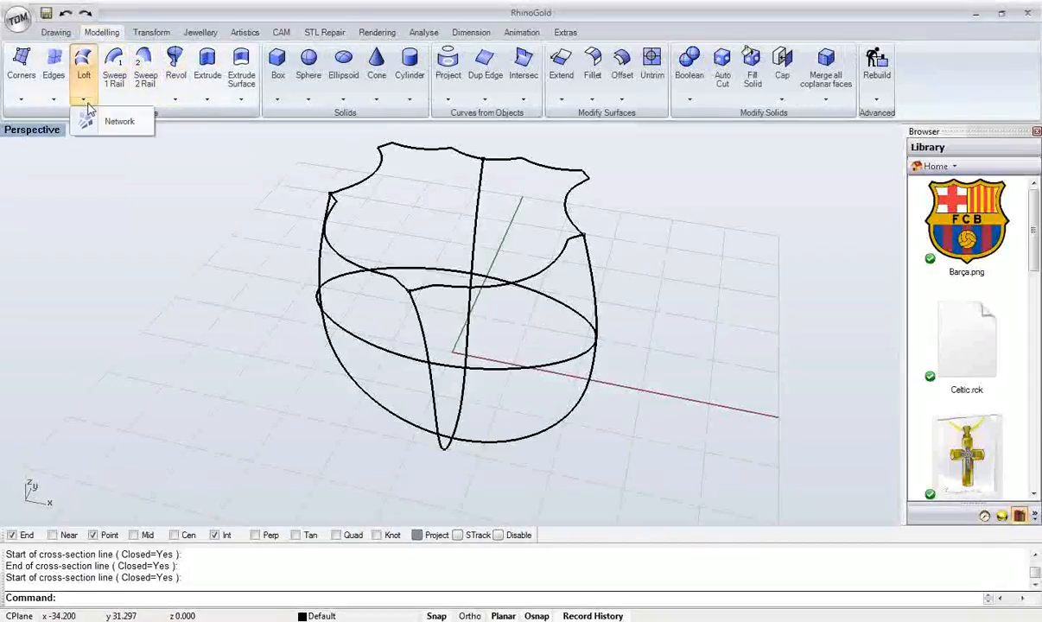
left_click(112, 117)
right_click_drag(380, 318, 463, 262)
left_click_drag(597, 173, 192, 445)
key("Return")
key("Return")
mouse_move(380, 311)
right_mouse_down()
mouse_move(258, 361)
mouse_move(494, 362)
mouse_move(434, 364)
mouse_move(216, 335)
mouse_move(200, 377)
mouse_move(367, 365)
mouse_move(291, 392)
mouse_move(360, 407)
mouse_move(363, 449)
mouse_move(367, 279)
right_mouse_up()
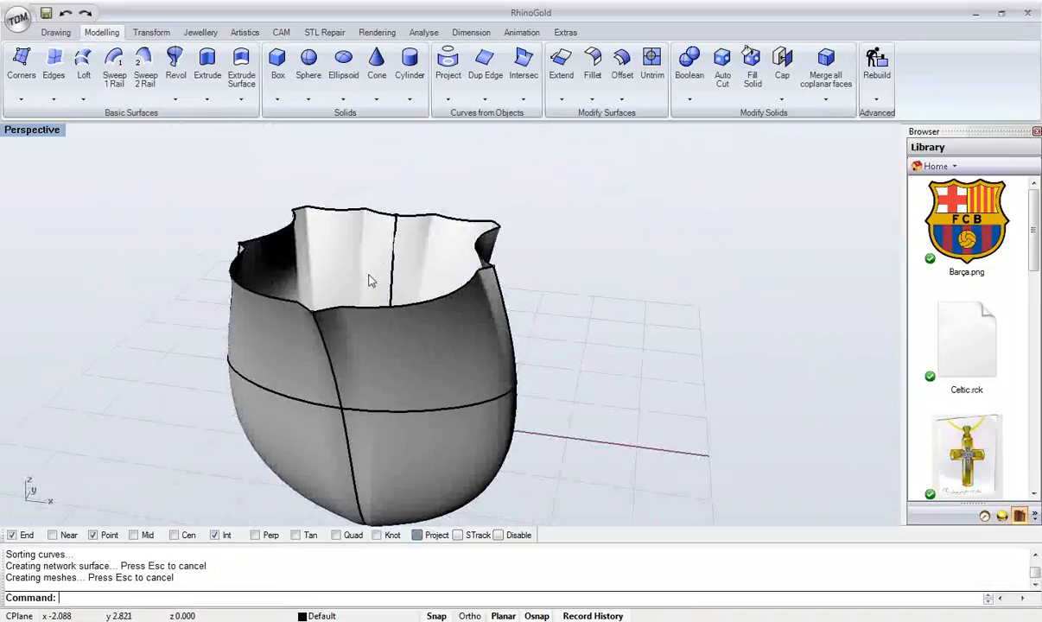
right_click(131, 281)
key("Escape")
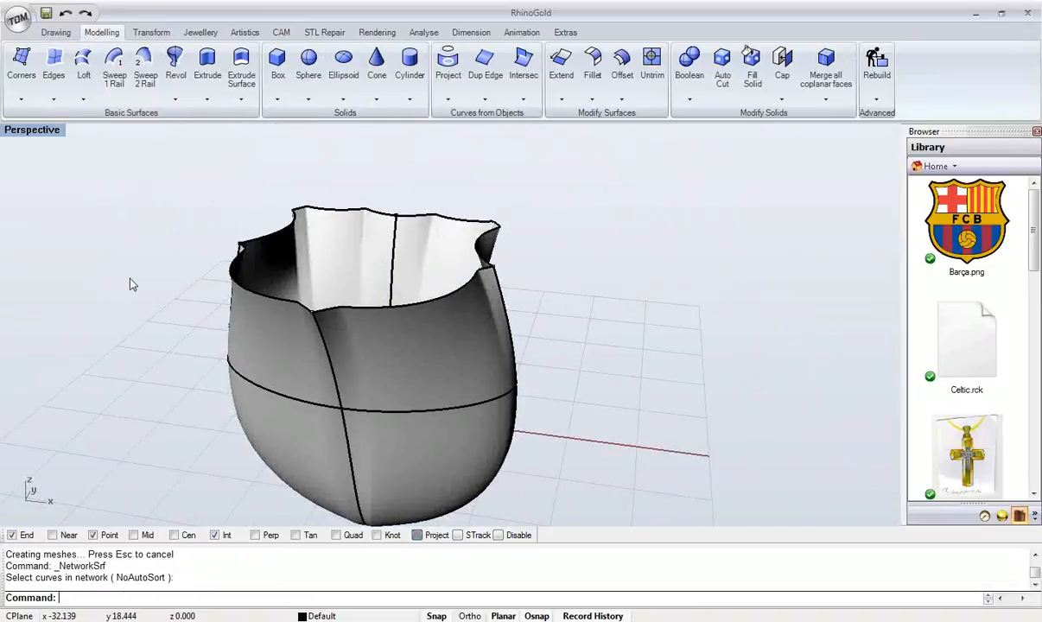
- Cap the ring body's open shield-shaped top to make it a closed solid
left_click(317, 351)
left_click(777, 74)
mouse_move(622, 291)
right_mouse_down()
mouse_move(526, 263)
mouse_move(514, 269)
mouse_move(464, 242)
right_mouse_up()
- Create a European size 15 ring gauge cylinder long enough to pass right through the ring body
left_click(201, 32)
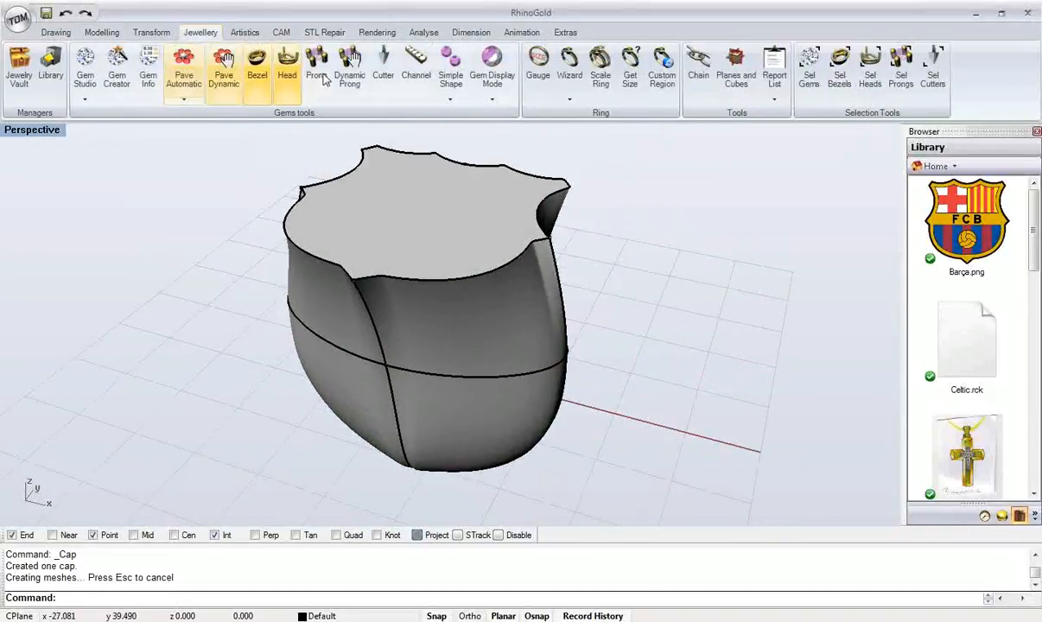
left_click(538, 69)
left_click(59, 304)
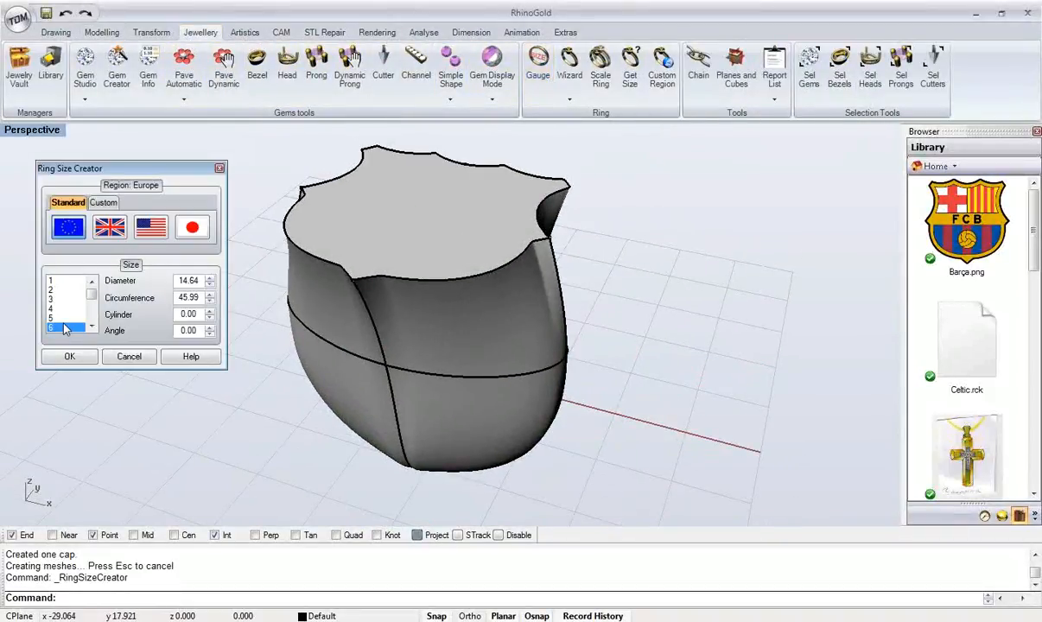
left_click(55, 299)
scroll(186, 315, "up", 9)
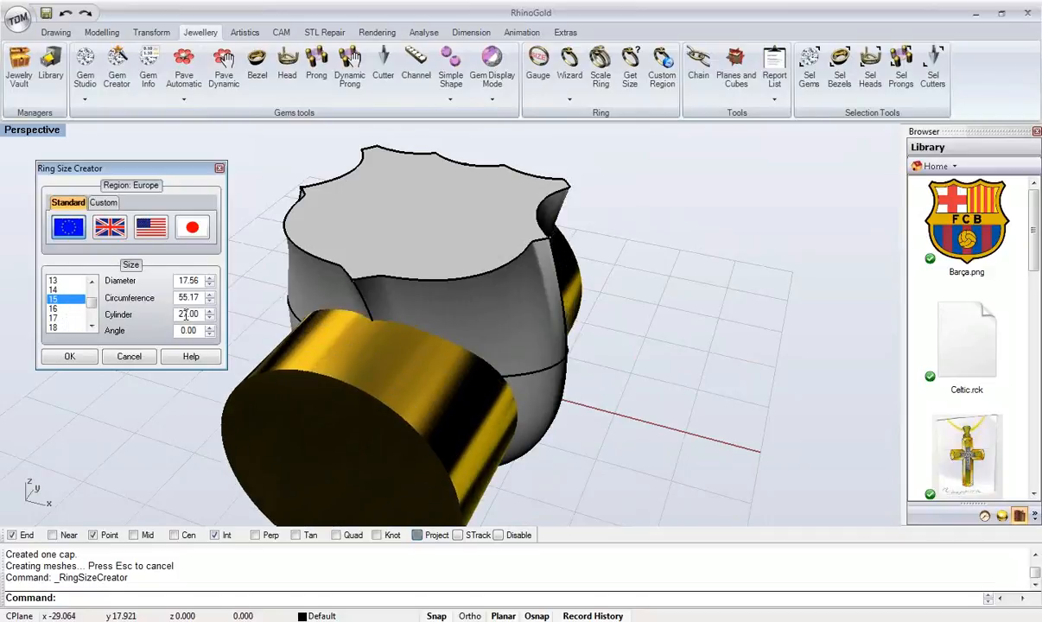
right_click_drag(535, 355, 397, 321)
left_click(59, 361)
- Cut the finger hole with a Boolean Difference, subtracting the gauge cylinder from the ring body and deleting the originals
mouse_move(221, 316)
right_mouse_down()
mouse_move(275, 350)
mouse_move(279, 313)
mouse_move(237, 316)
right_mouse_up()
left_click(102, 32)
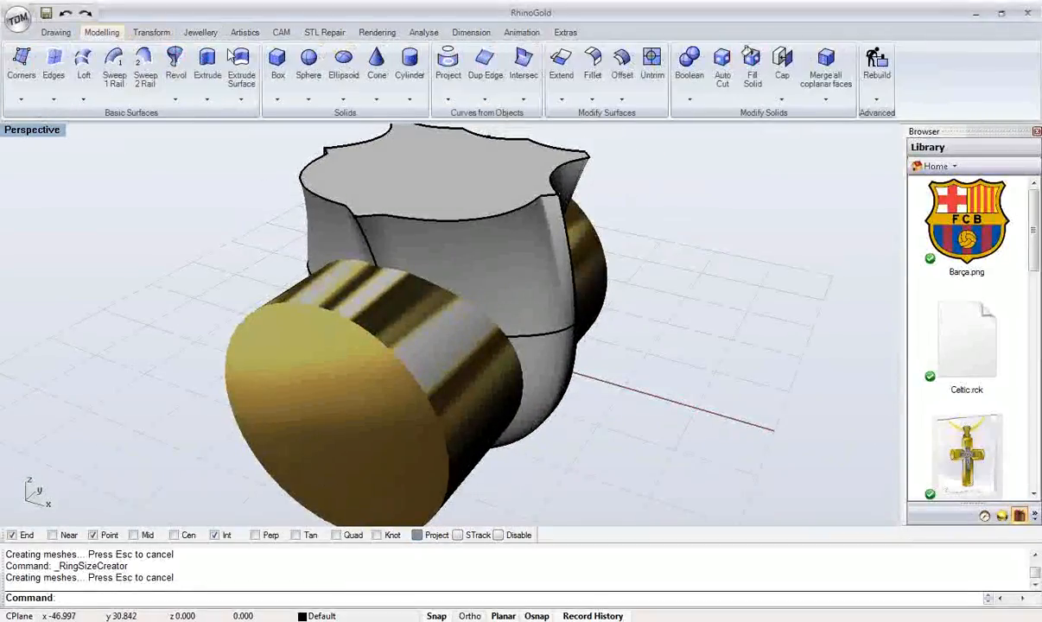
left_click(688, 62)
left_click(203, 224)
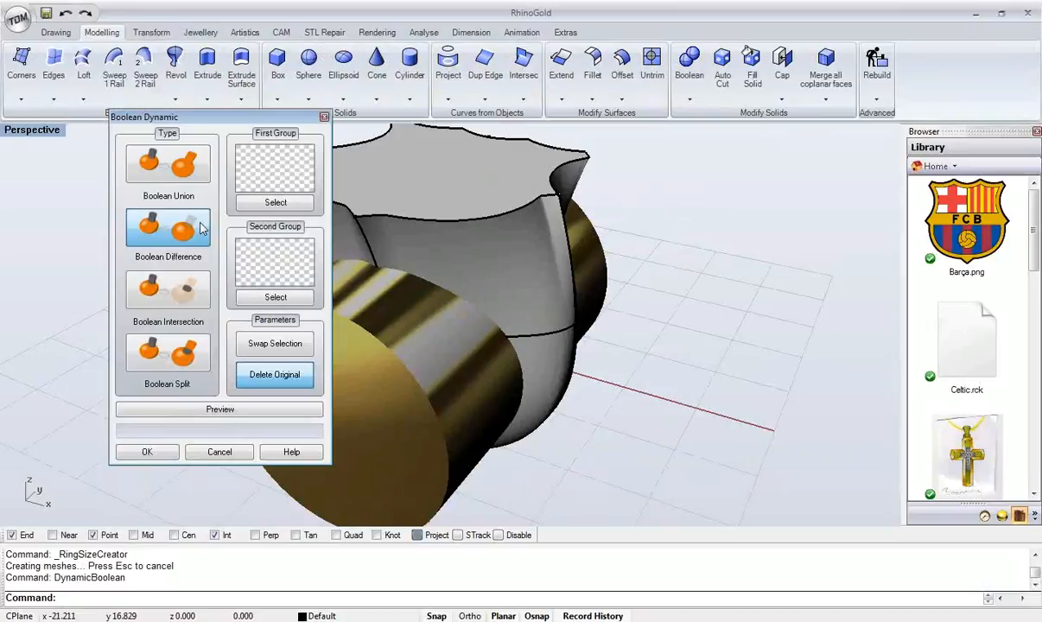
left_click(276, 203)
left_click(354, 185)
right_click(354, 185)
left_click(276, 297)
left_click(317, 305)
right_click(318, 305)
left_click(254, 408)
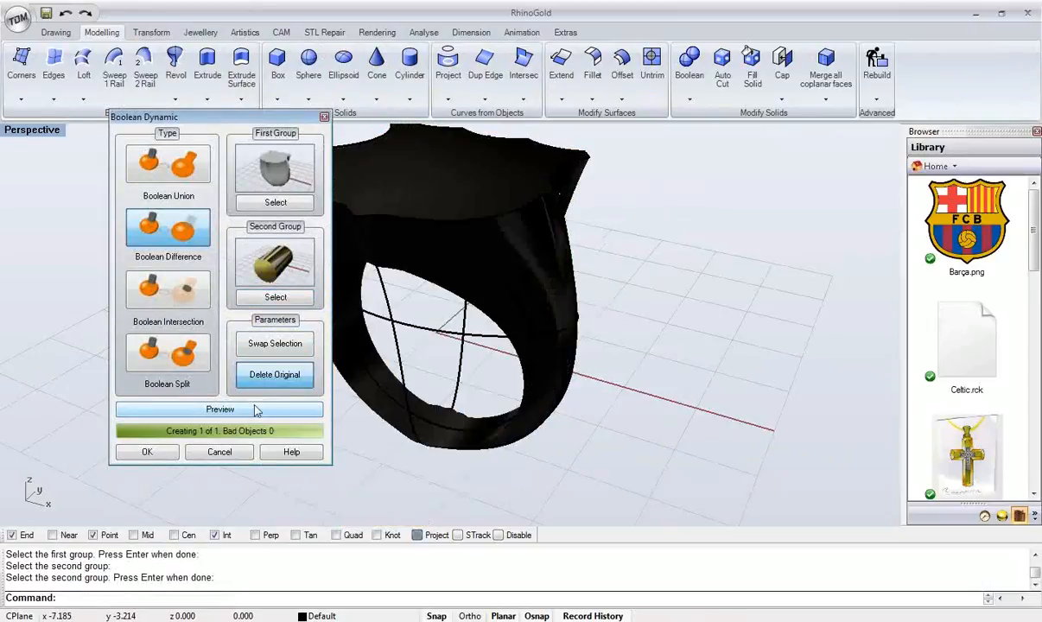
left_click(147, 451)
- Show the hidden FC Barcelona crest detail curves again
right_click_drag(302, 347, 424, 275)
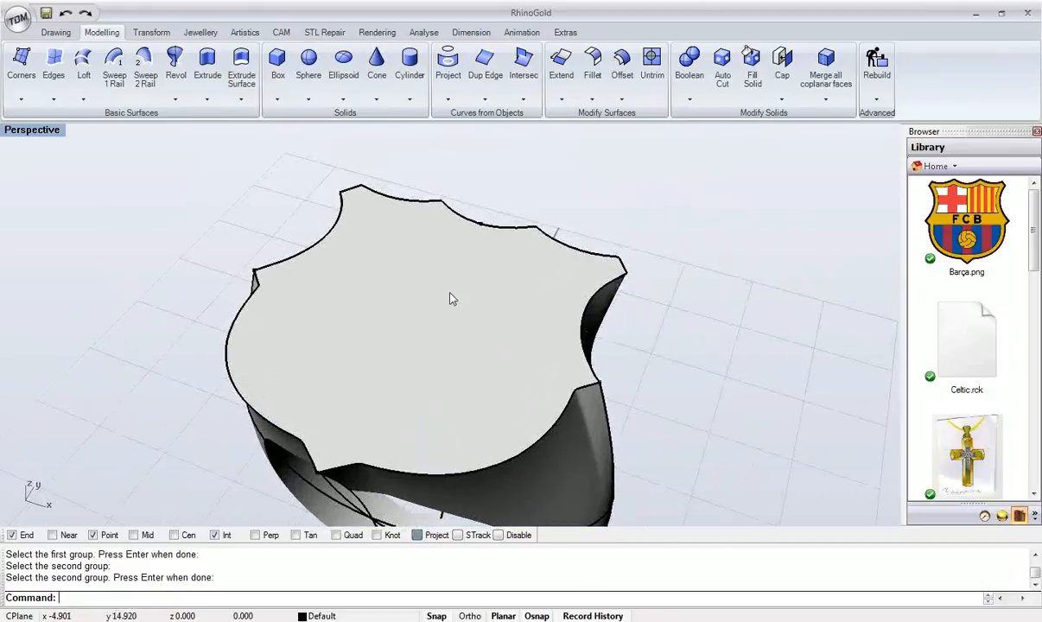
middle_click(424, 275)
left_click(479, 278)
right_click_drag(398, 360, 400, 286)
left_click_drag(238, 296, 656, 494)
right_click(553, 449)
- Select the crest detail curves and move them vertically up onto the ring's flat shield-shaped top face
right_click_drag(549, 449, 202, 302)
left_click_drag(202, 302, 848, 472)
right_click_drag(848, 471, 484, 407)
left_click_drag(483, 421, 483, 183, "ctrl")
right_click_drag(473, 285, 477, 326)
left_click(730, 350)
right_click_drag(566, 298, 516, 249)
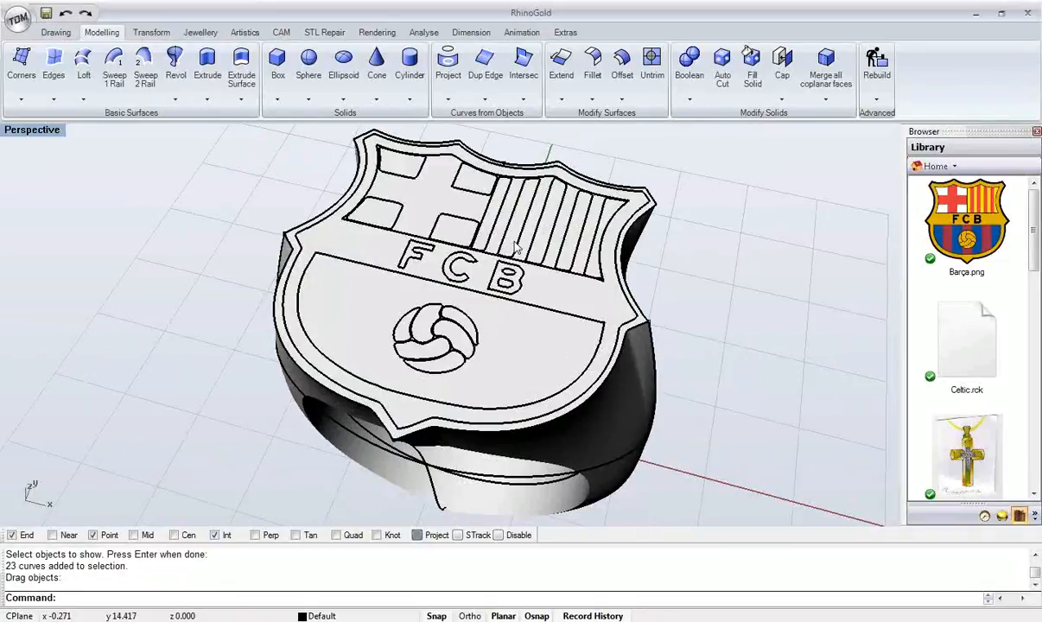
mouse_move(521, 251)
right_mouse_down()
mouse_move(530, 245)
mouse_move(516, 257)
right_mouse_up()
scroll(530, 242, "down", 3)
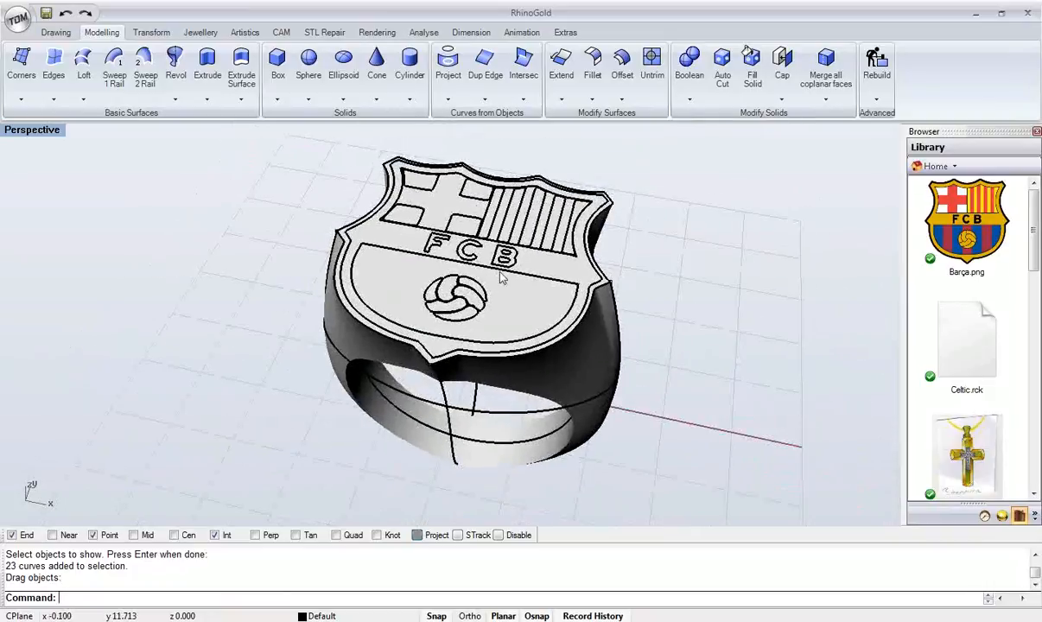
- Save the ring model on the Desktop as a Rhino 4 3D model named Webinar
left_click(47, 14)
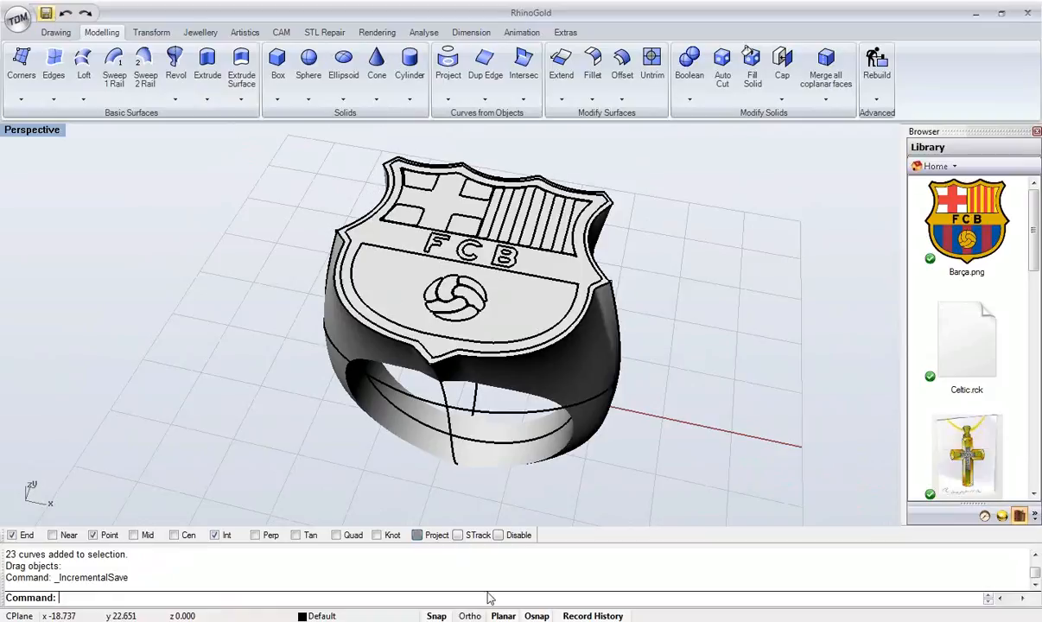
key("alt+Tab")
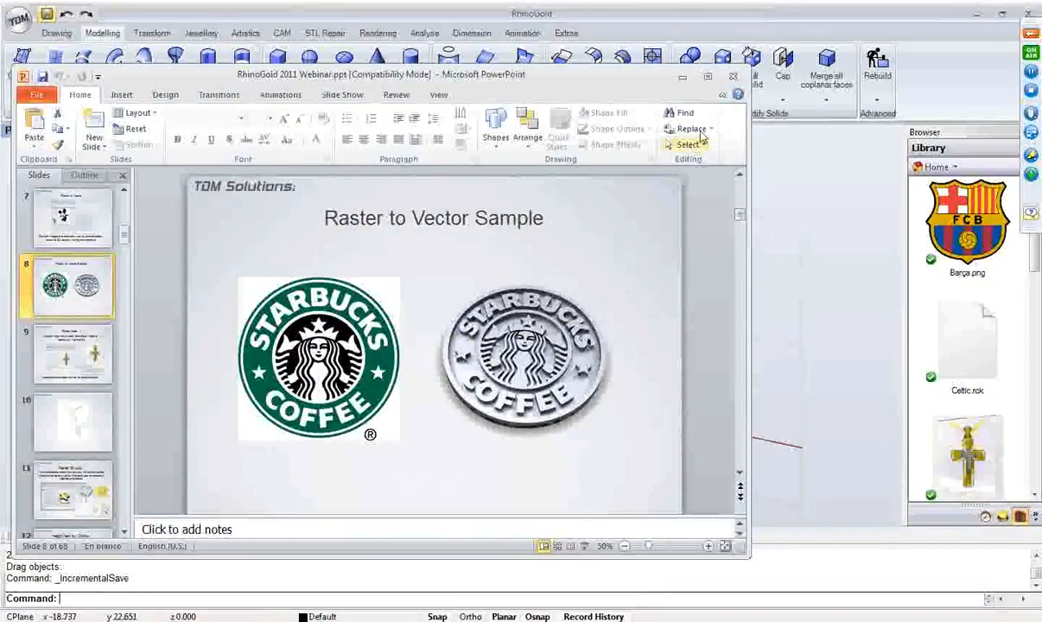
left_click(709, 78)
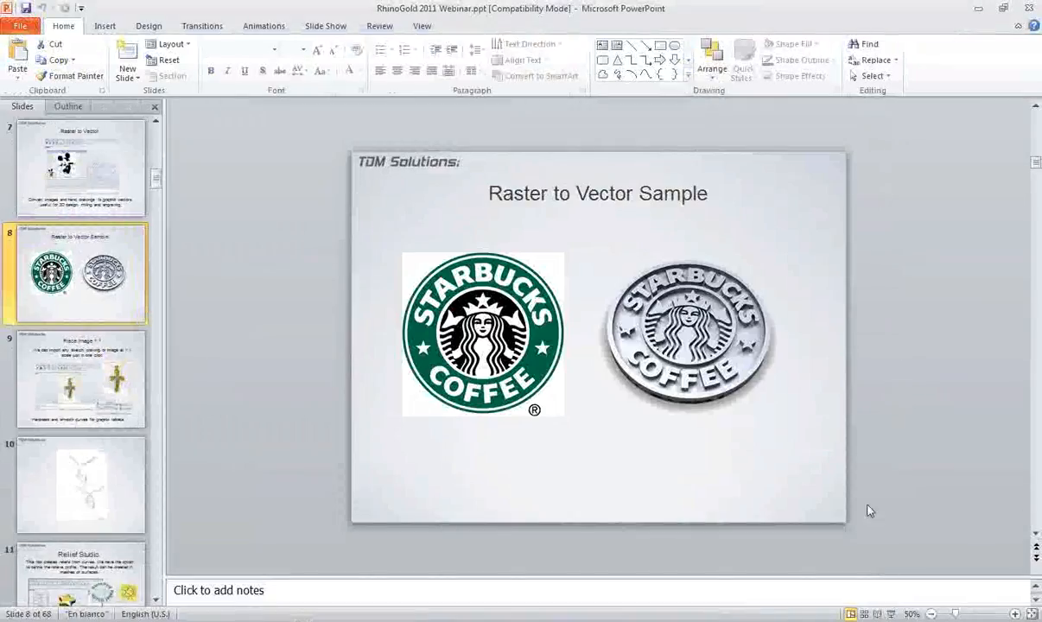
left_click(878, 615)
left_click(273, 262)
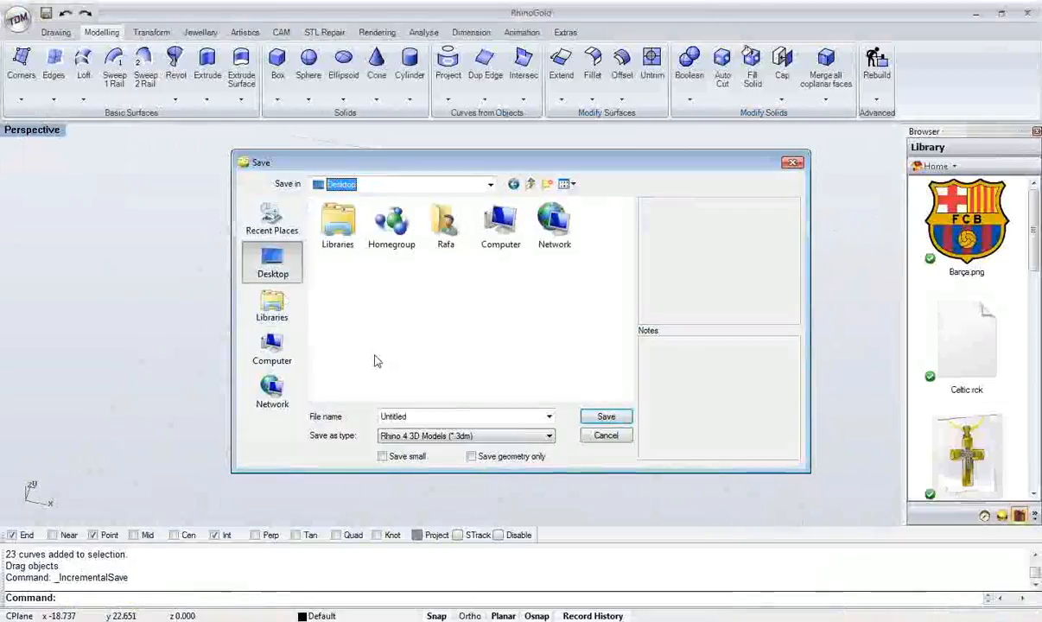
double_click(414, 417)
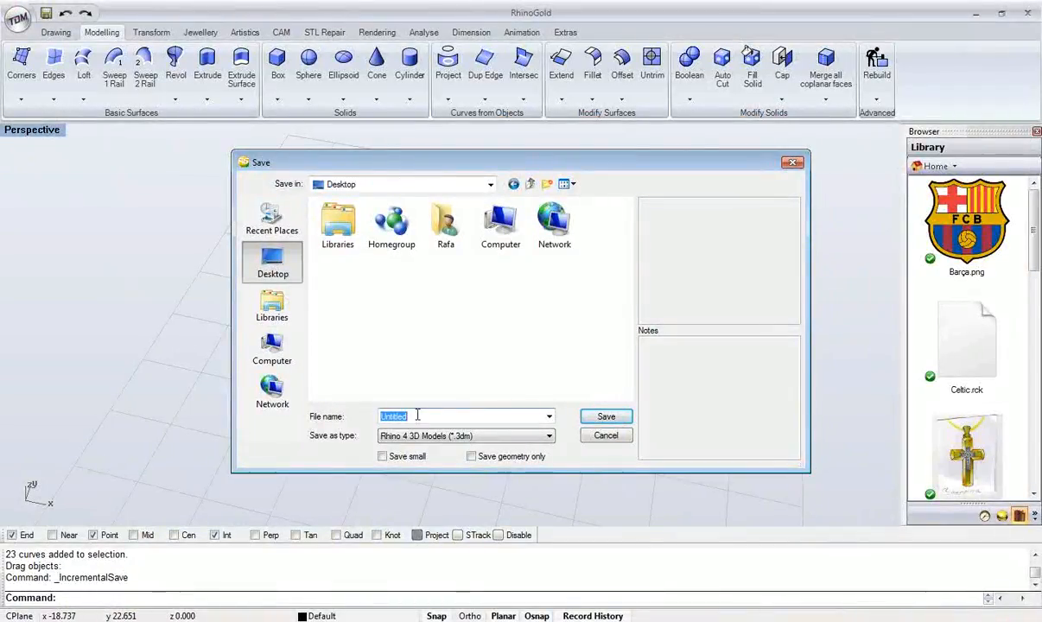
type("Webinar")
key("Return")
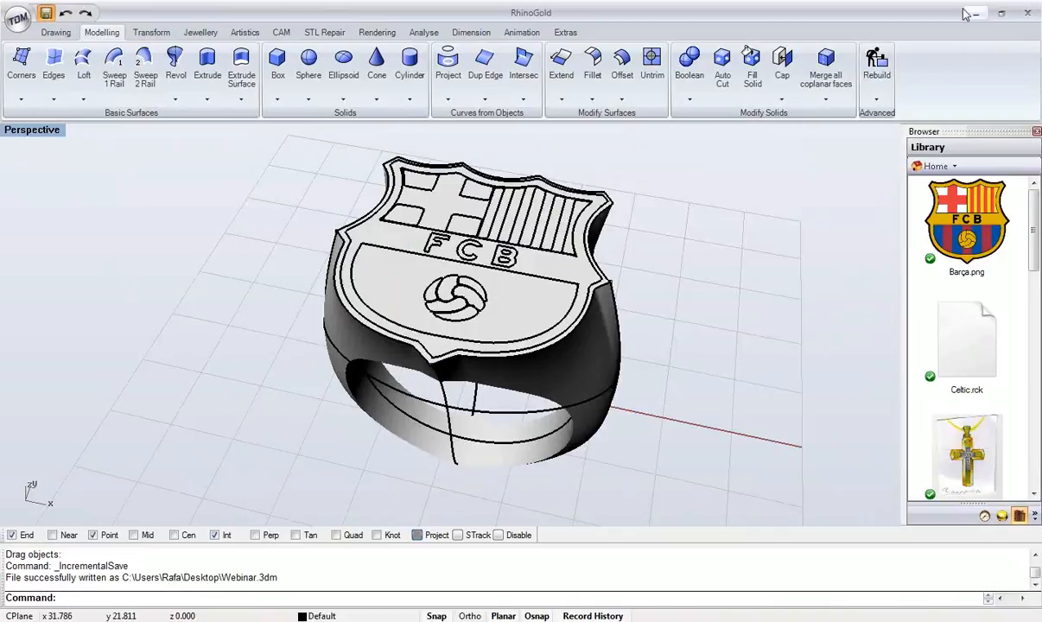
- Switch to PowerPoint, present the slides from Raster to Vector Sample to Place Image 1:1, and end the slide show
key("alt+Tab")
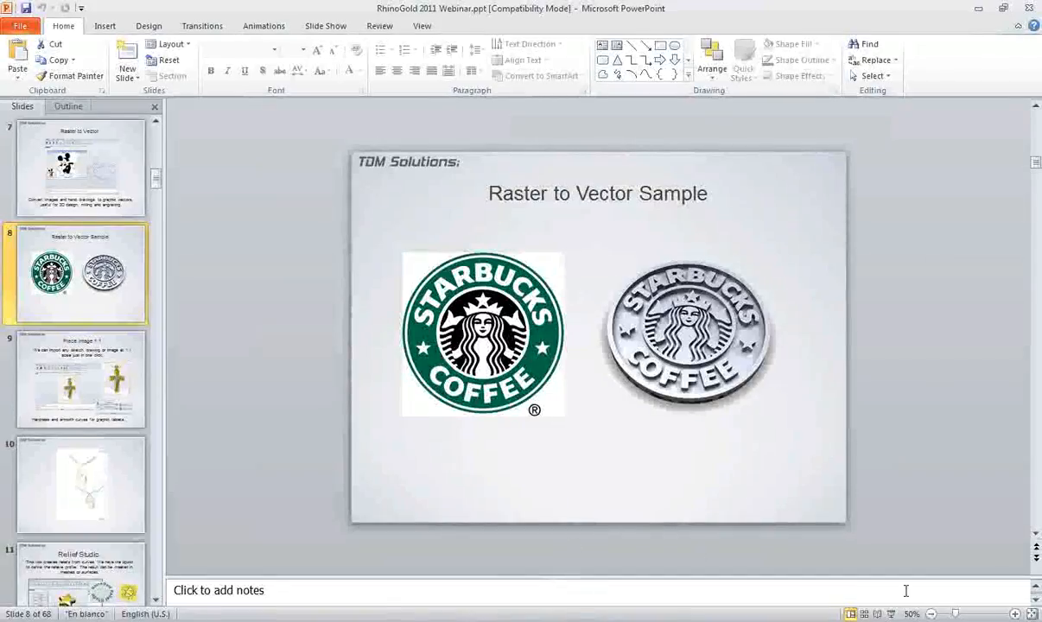
left_click(891, 613)
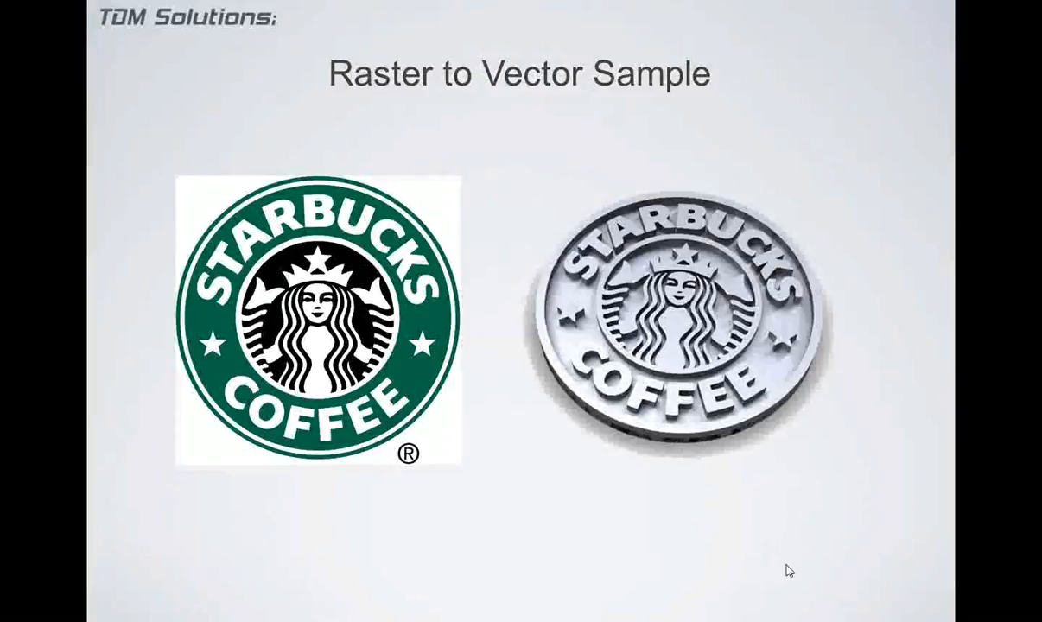
left_click(597, 576)
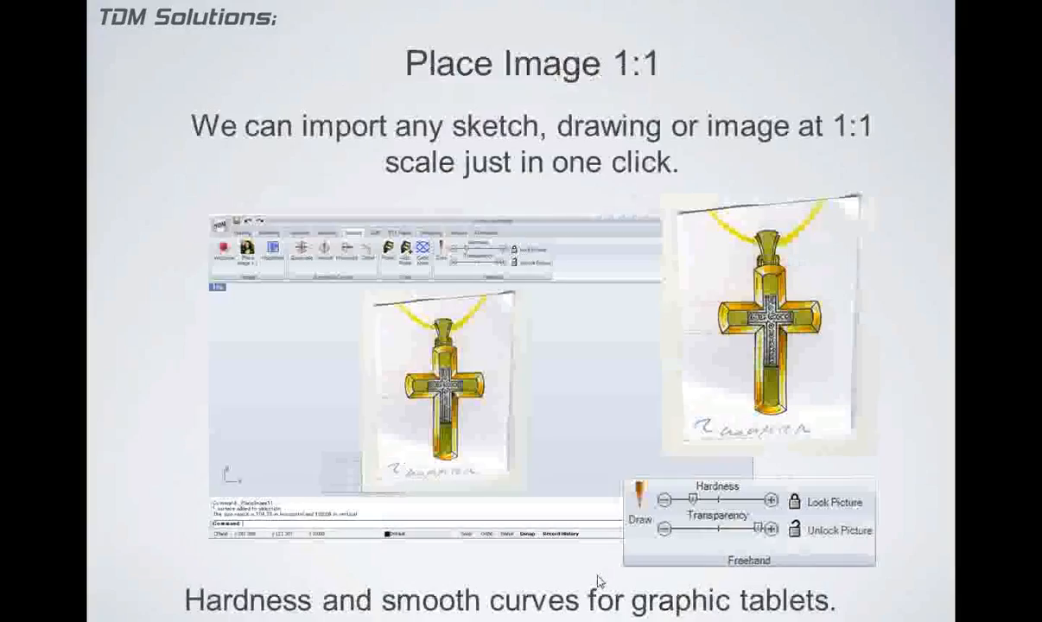
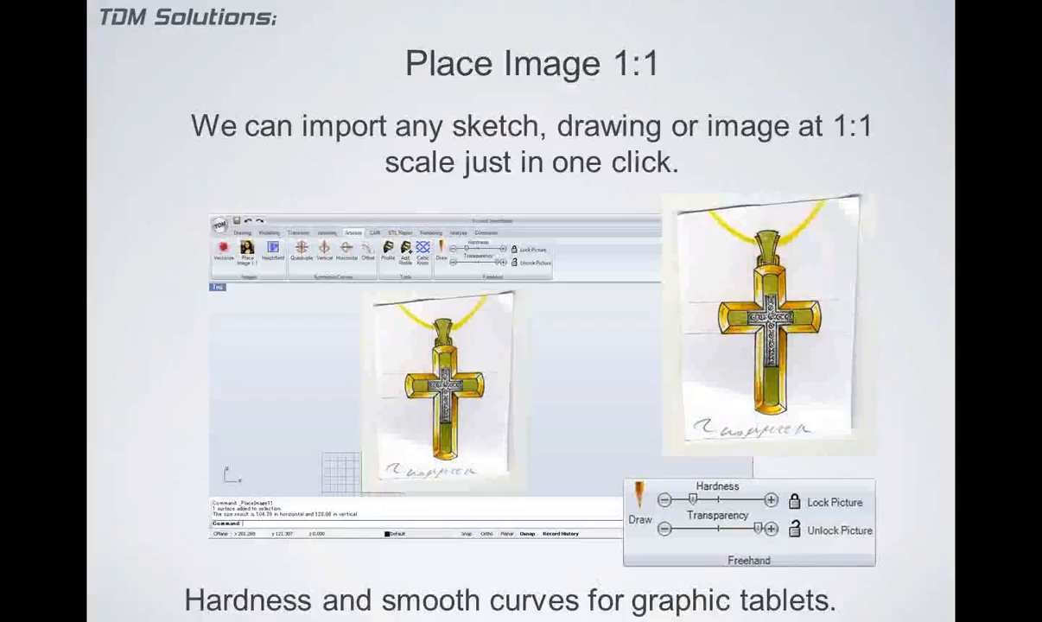
key("Escape")
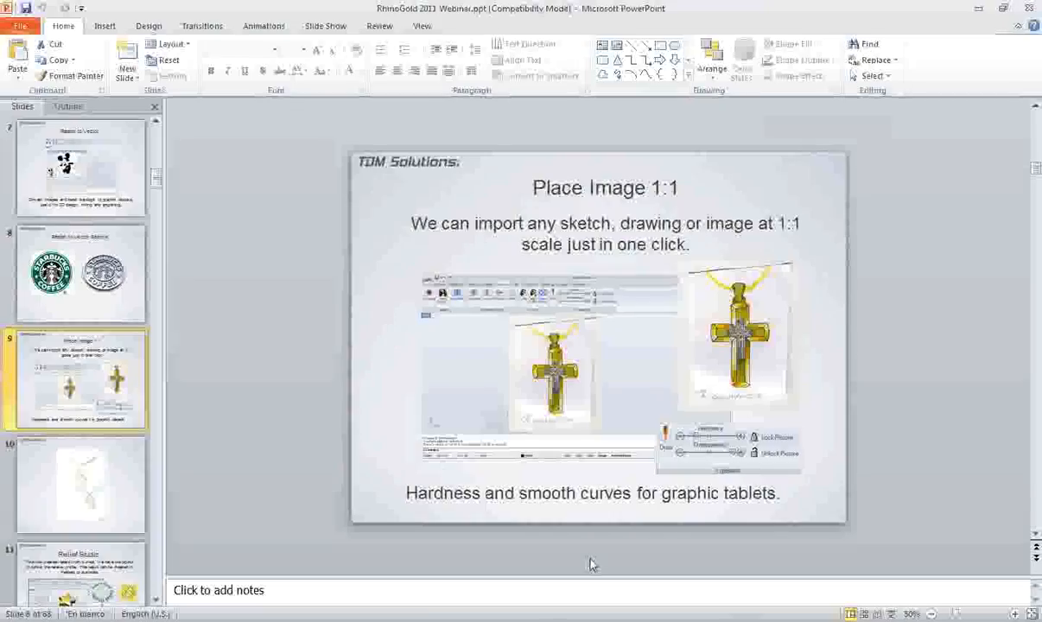
- Switch back to RhinoGold, delete the entire ring model and all its curves, and display the Artistics tools
left_click(972, 9)
right_click_drag(510, 307, 479, 327)
scroll(576, 323, "down", 4)
left_click_drag(587, 200, 188, 477)
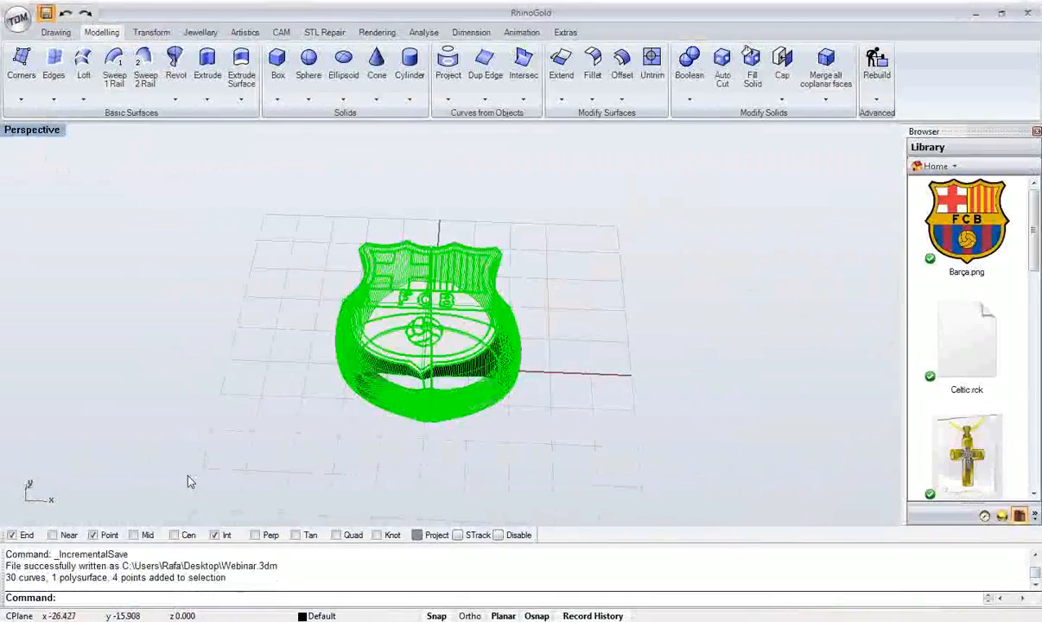
key("Delete")
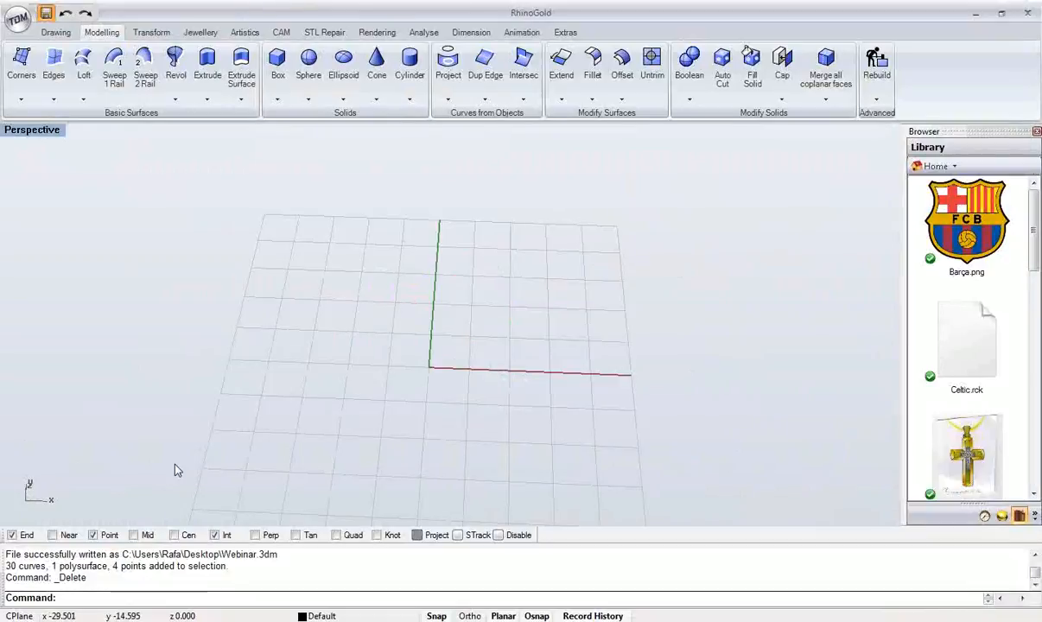
left_click(245, 33)
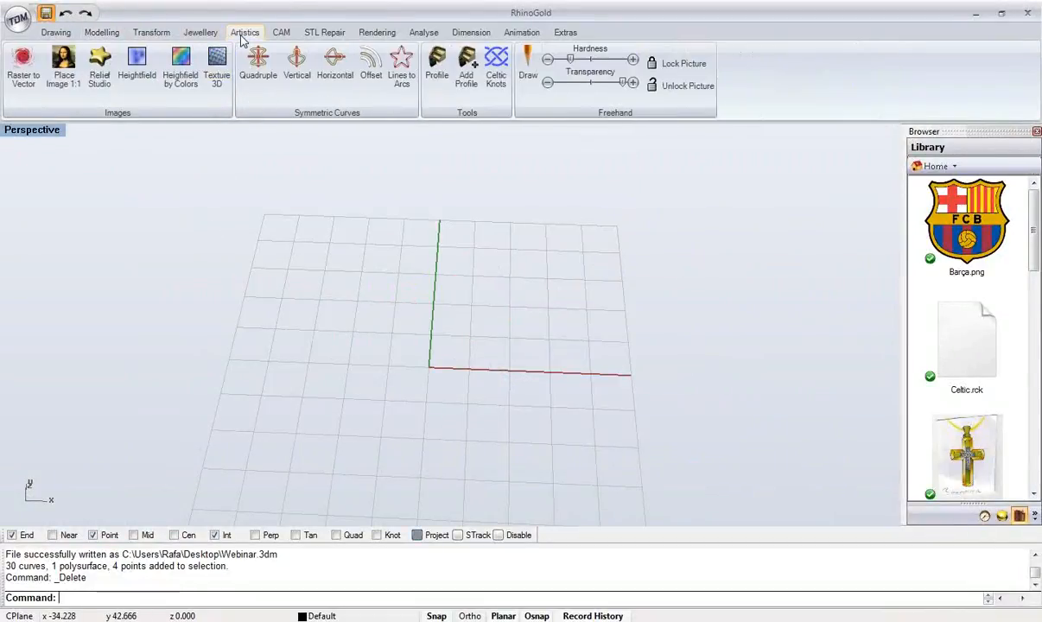
- Place Hand Drawing.jpg from the _Webinar Art Tools folder as a 1:1 image
left_click(53, 93)
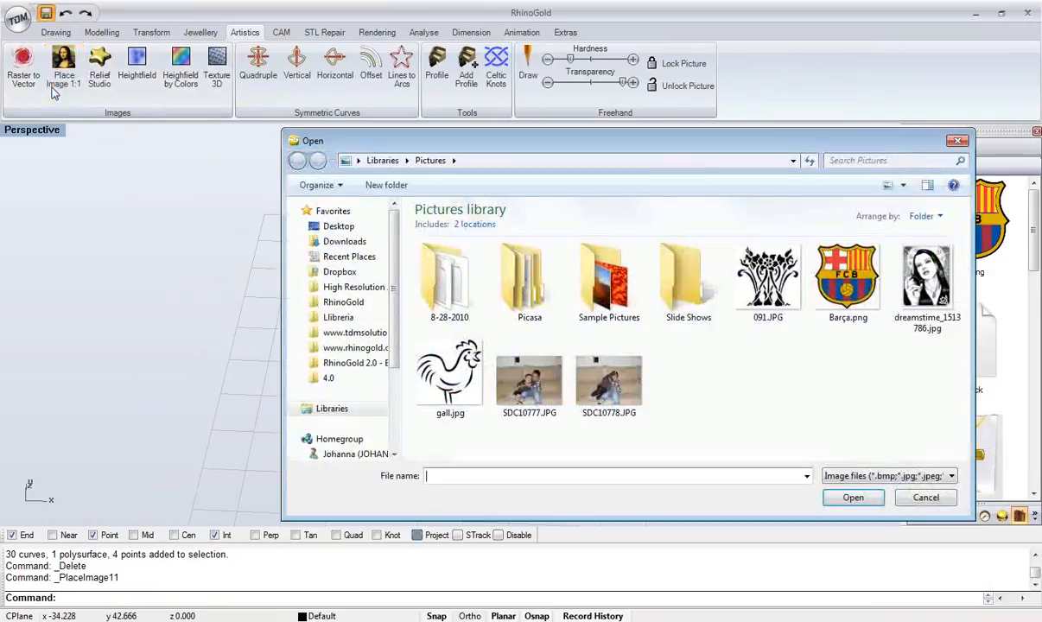
left_click(351, 317)
double_click(467, 227)
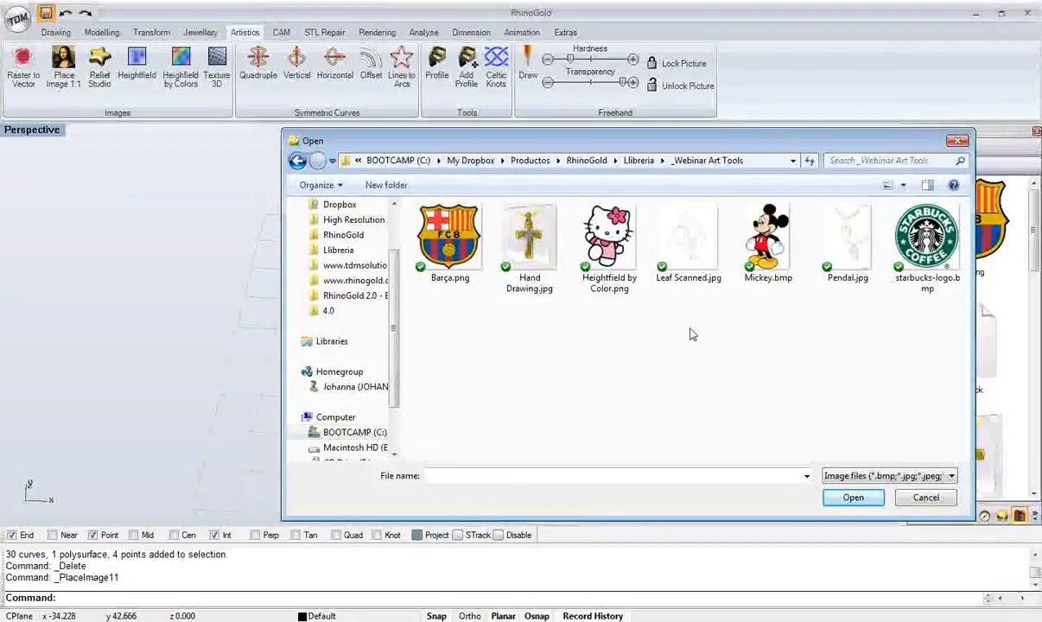
left_click(535, 262)
double_click(535, 262)
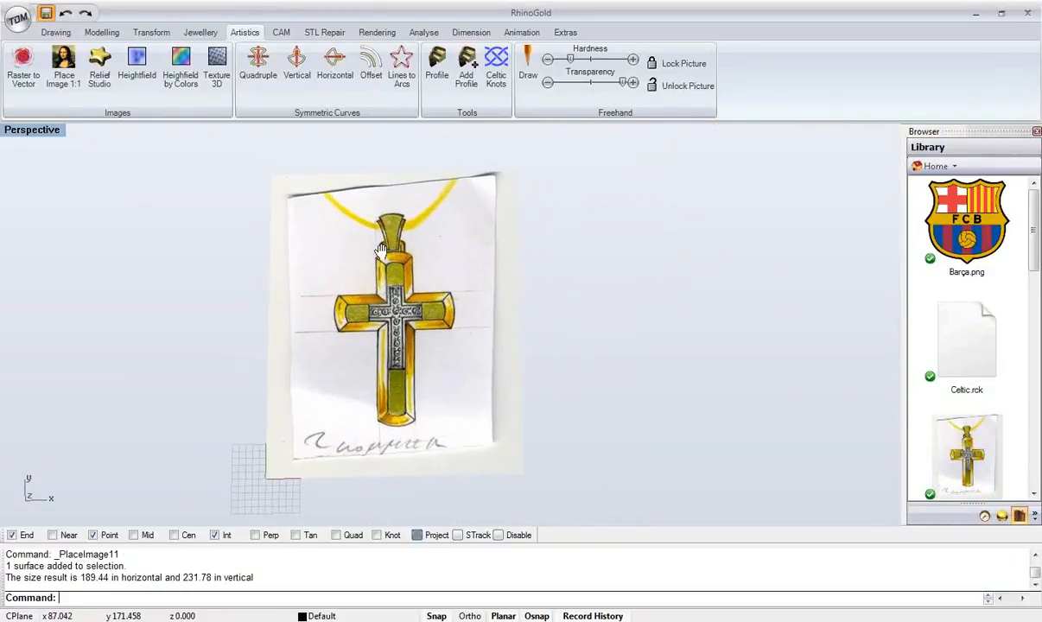
- Restore the multi-view layout and frame the whole cross image in the Top view
double_click(36, 133)
right_click_drag(216, 238, 152, 306)
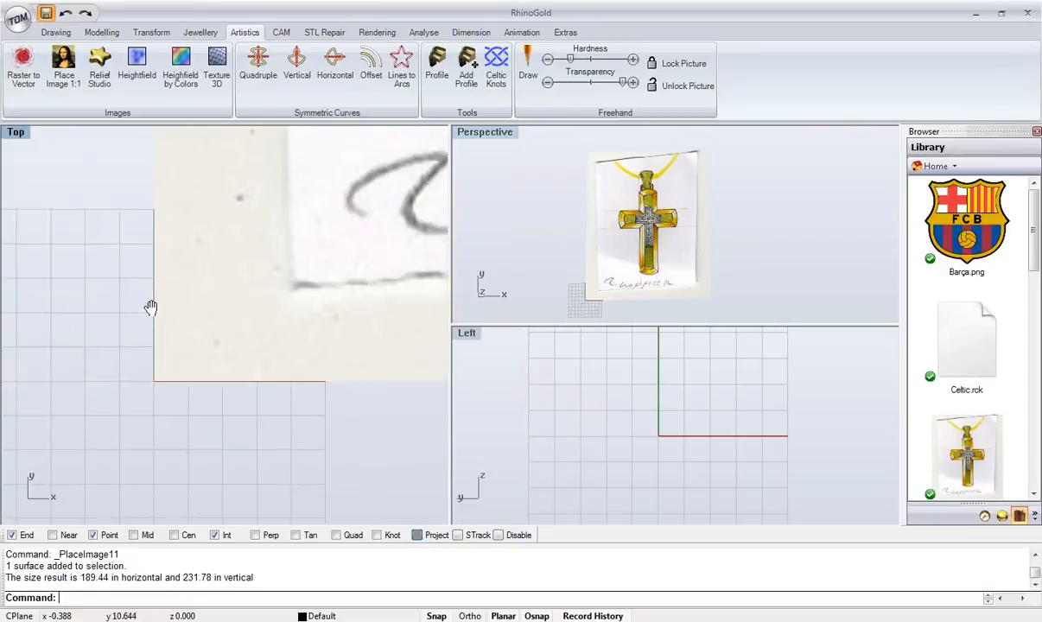
scroll(150, 309, "down", 10)
mouse_move(260, 205)
right_mouse_down()
mouse_move(188, 283)
mouse_move(171, 355)
right_mouse_up()
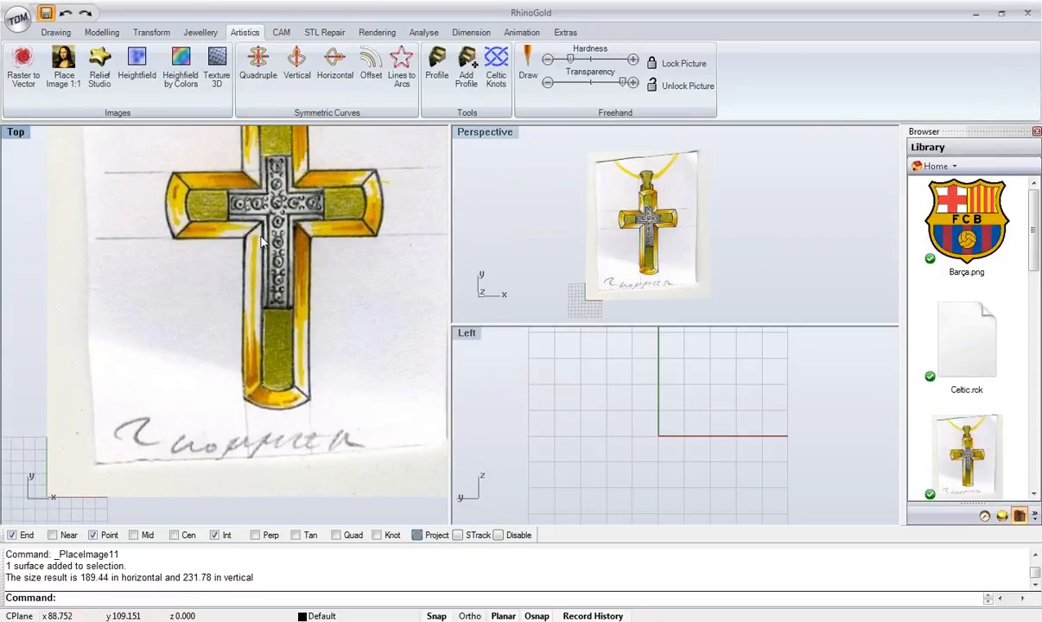
scroll(263, 242, "down", 5)
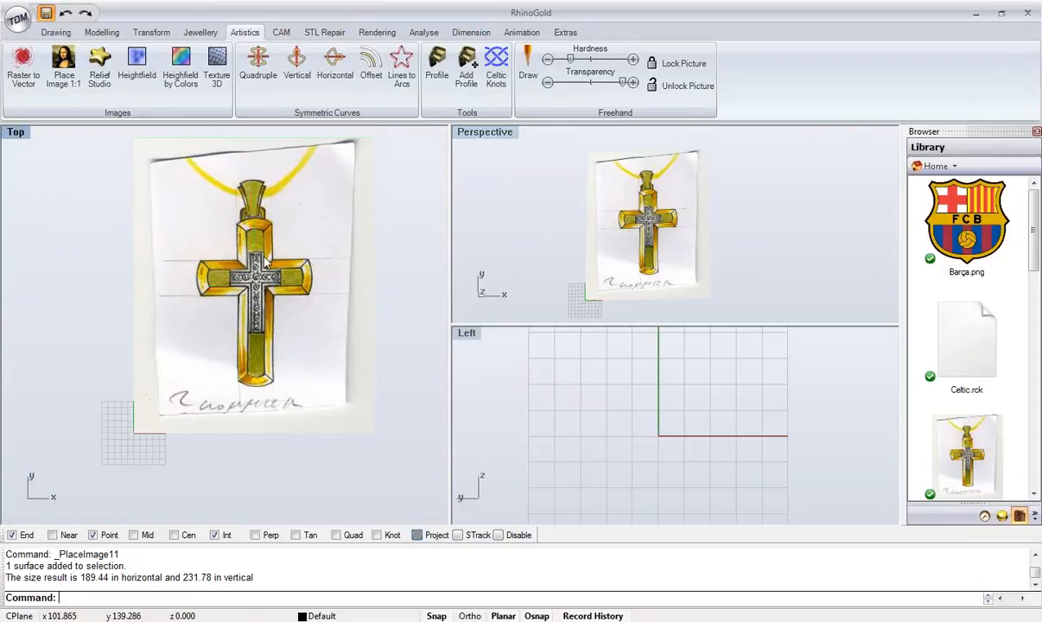
- Examine the placed image's reported horizontal and vertical size in the command history
left_click(404, 254)
left_click(327, 251)
left_click(419, 253)
left_click_drag(25, 580, 248, 579)
left_click_drag(84, 578, 113, 585)
left_click(103, 580)
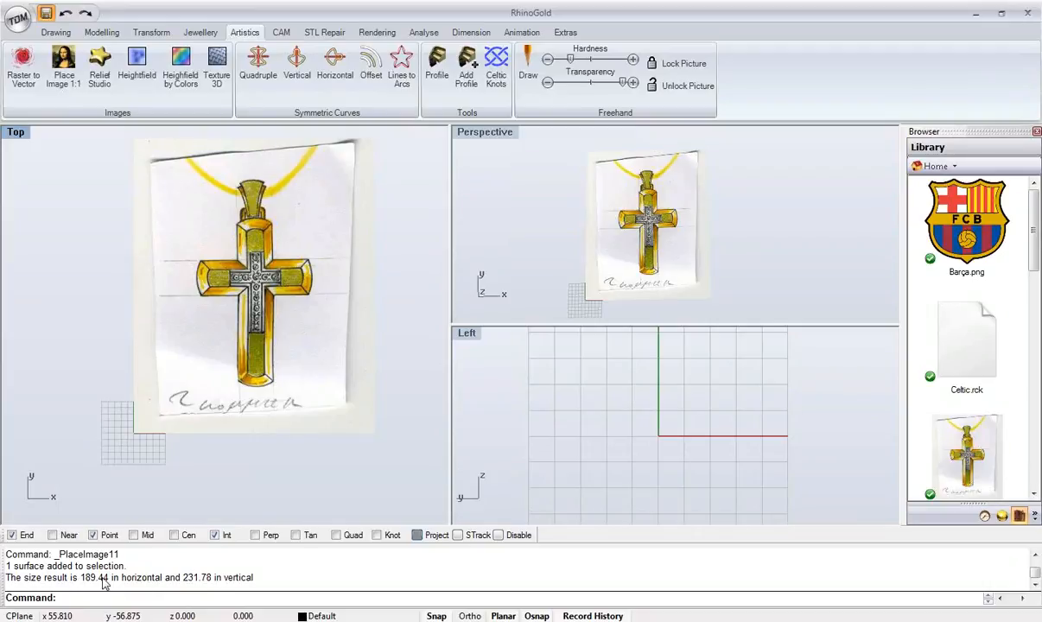
right_click_drag(334, 267, 328, 287)
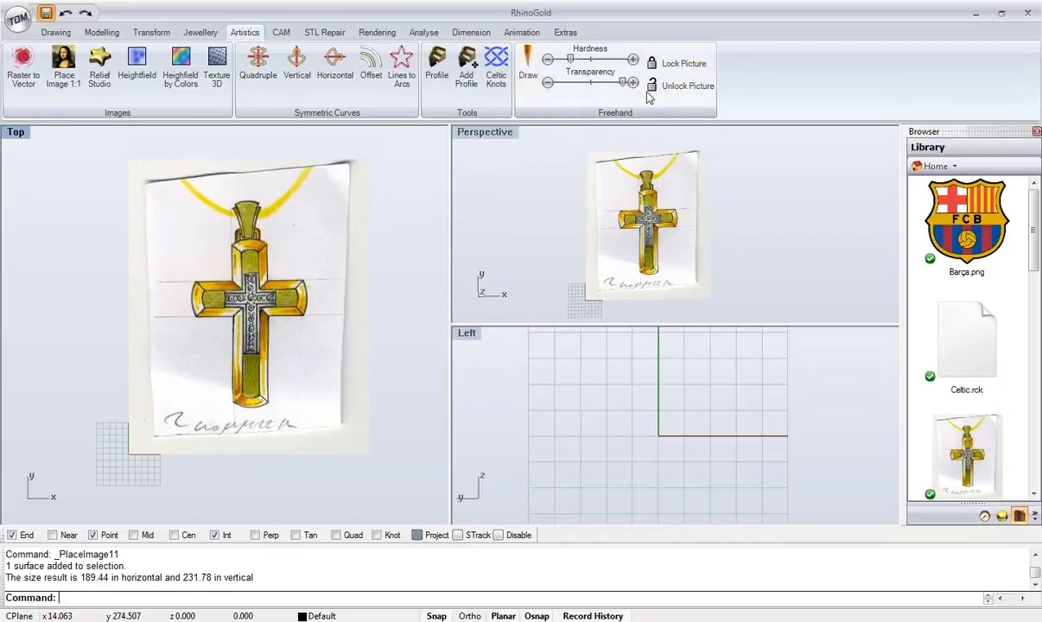
- Fade the placed cross drawing with the freehand Transparency setting, trying several levels and ending on a light one for tracing
left_click(548, 83)
left_click(548, 83)
left_click(548, 83)
left_click(548, 83)
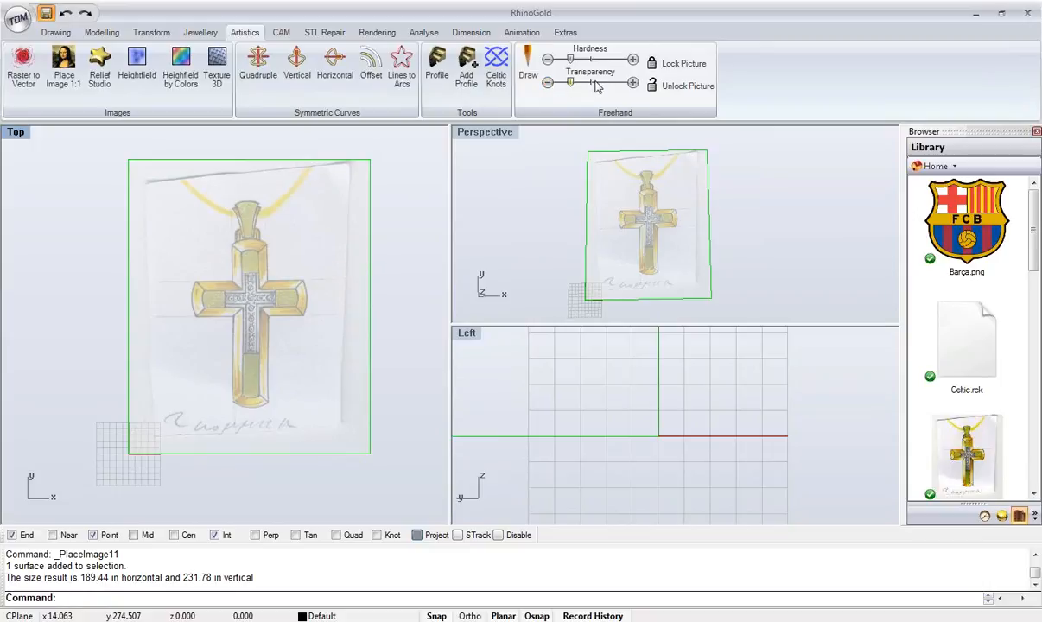
left_click(632, 84)
left_click(632, 84)
left_click(548, 83)
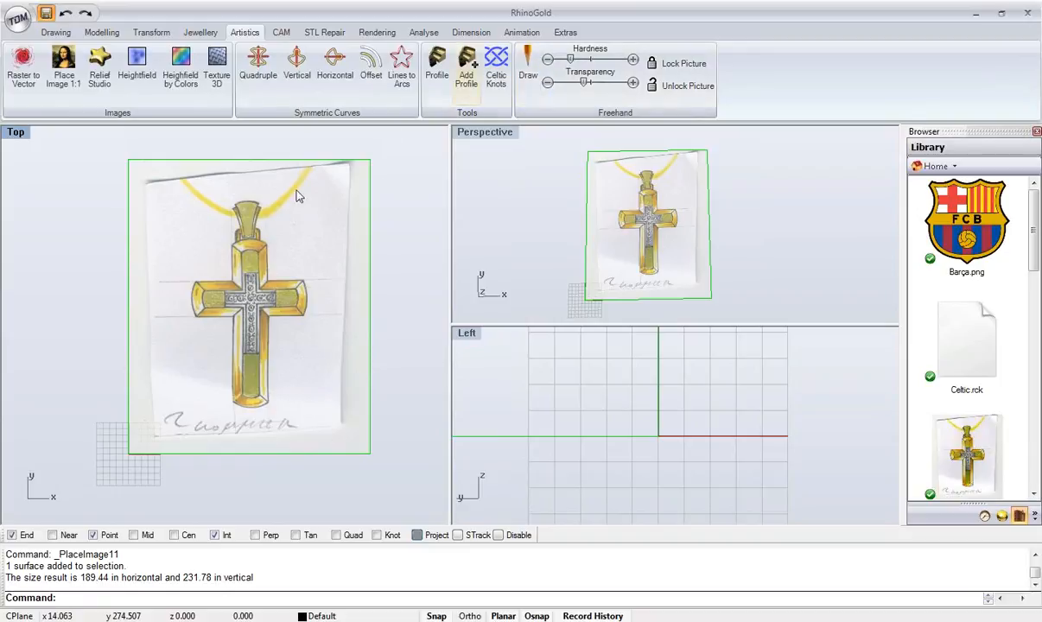
scroll(285, 199, "up", 3)
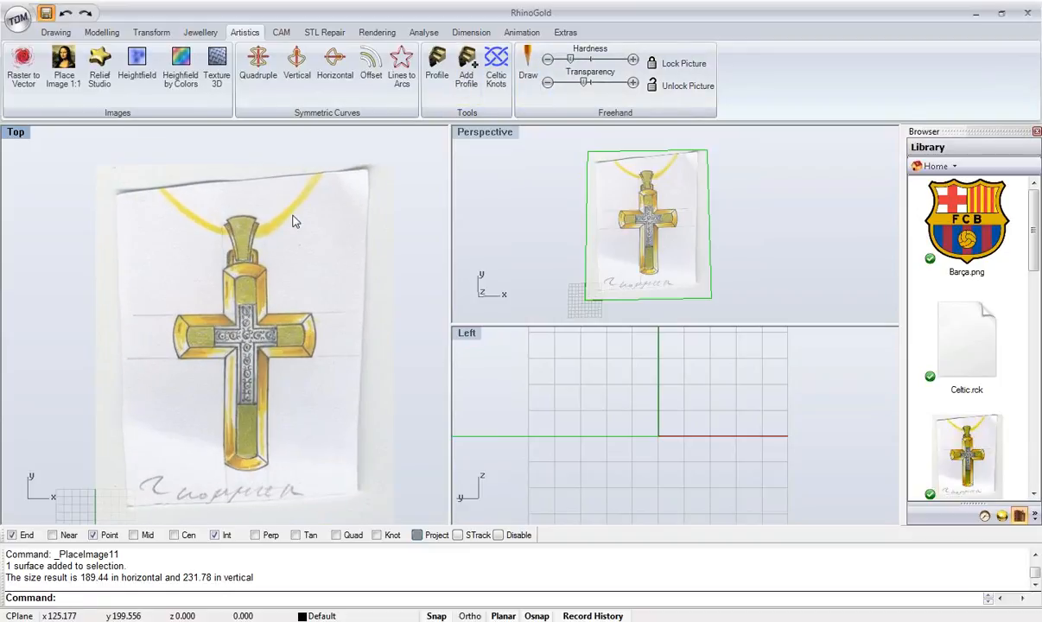
right_click_drag(294, 222, 320, 298)
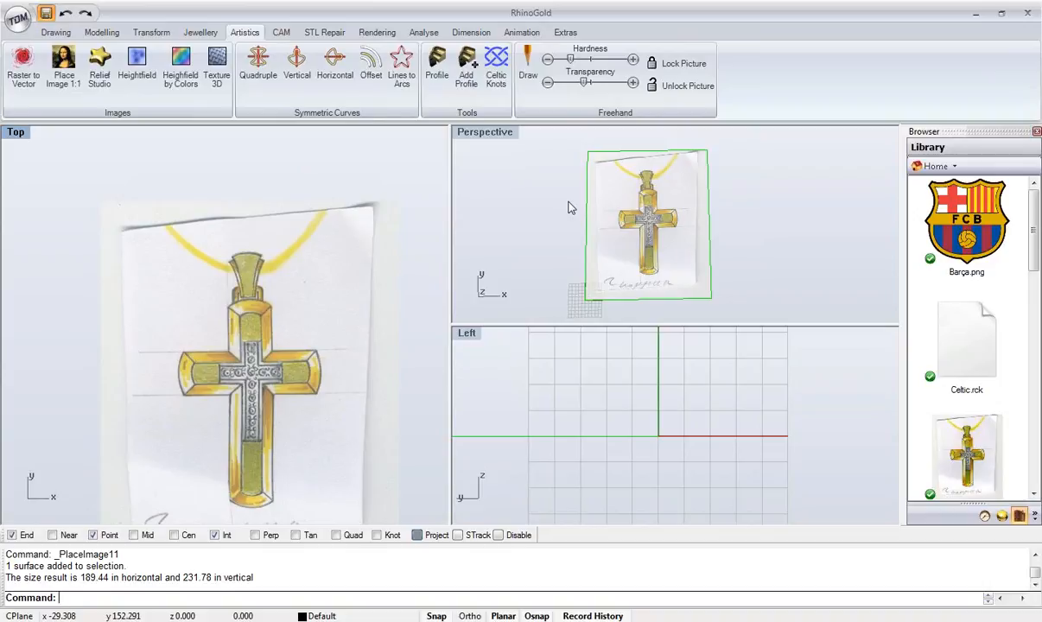
scroll(221, 282, "up", 3)
right_click_drag(221, 281, 193, 213)
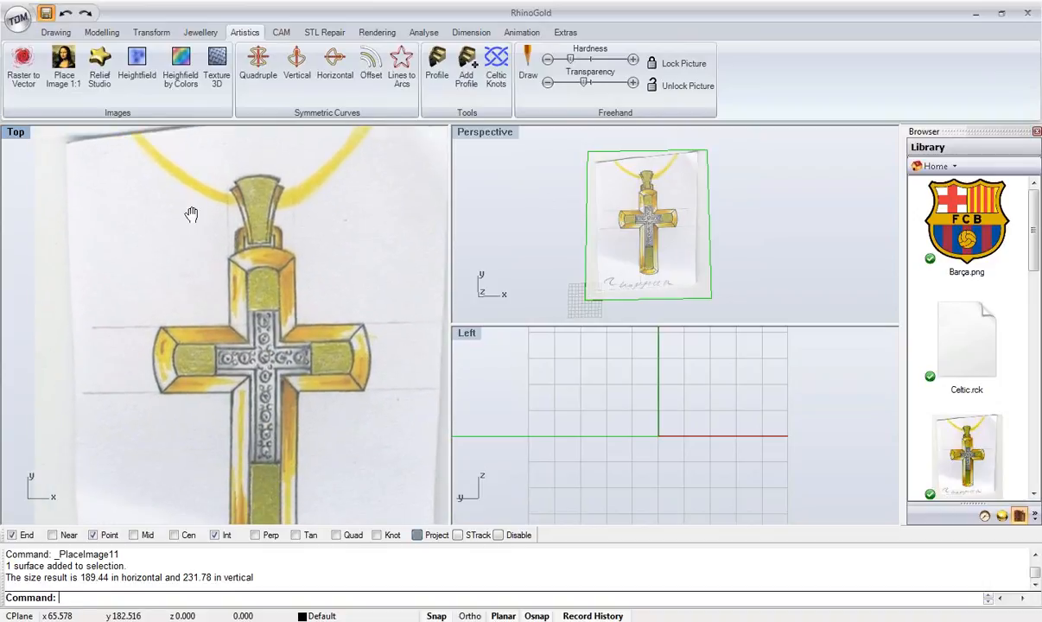
left_click(547, 83)
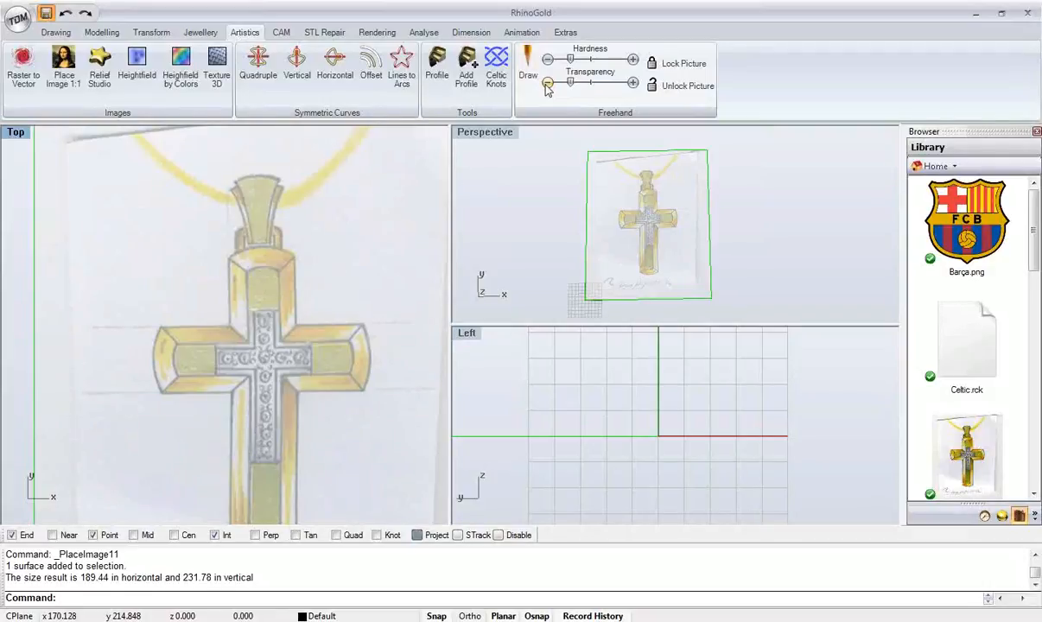
- Lock the placed cross picture
right_click_drag(376, 241, 265, 263)
scroll(329, 282, "down", 10)
scroll(328, 282, "up", 8)
scroll(309, 220, "down", 4)
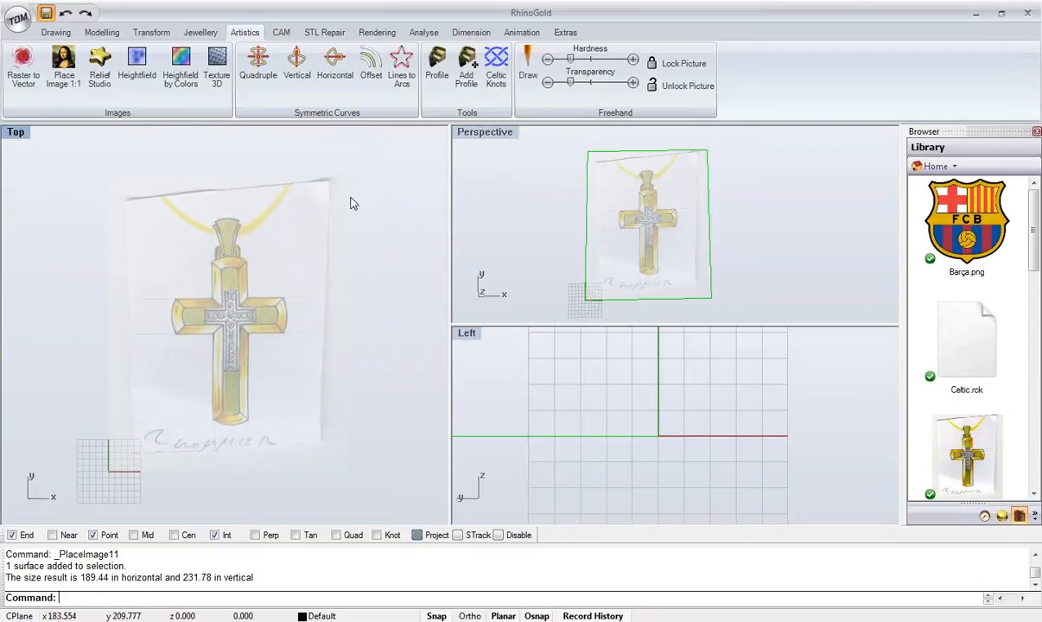
right_click_drag(349, 198, 368, 223)
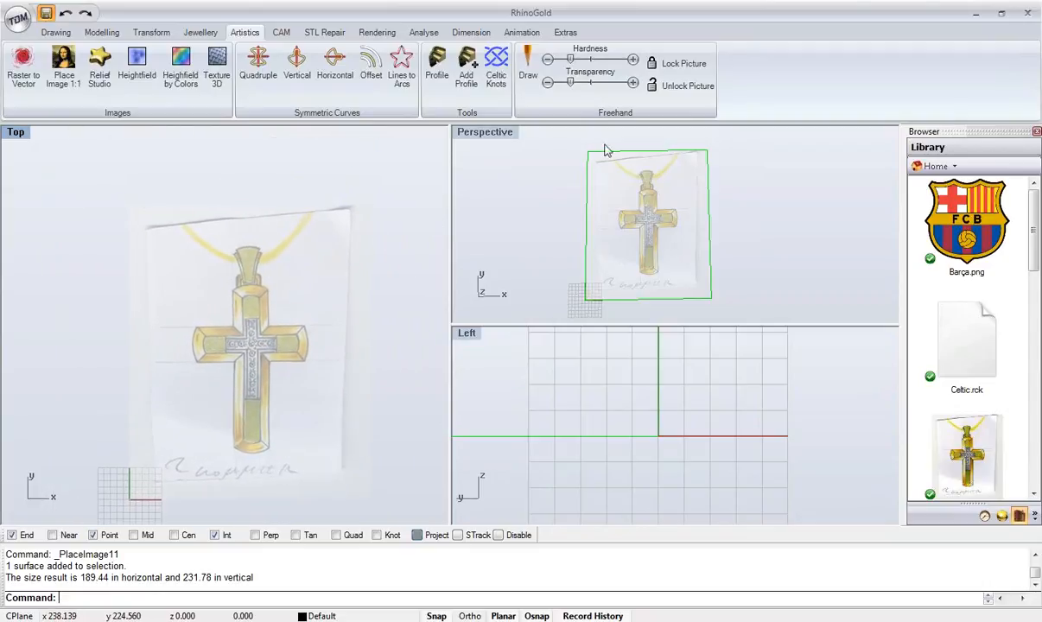
left_click(671, 66)
- Test the picture lock by trying to select the cross image with several selection windows in the Top view
left_click_drag(248, 296, 338, 247)
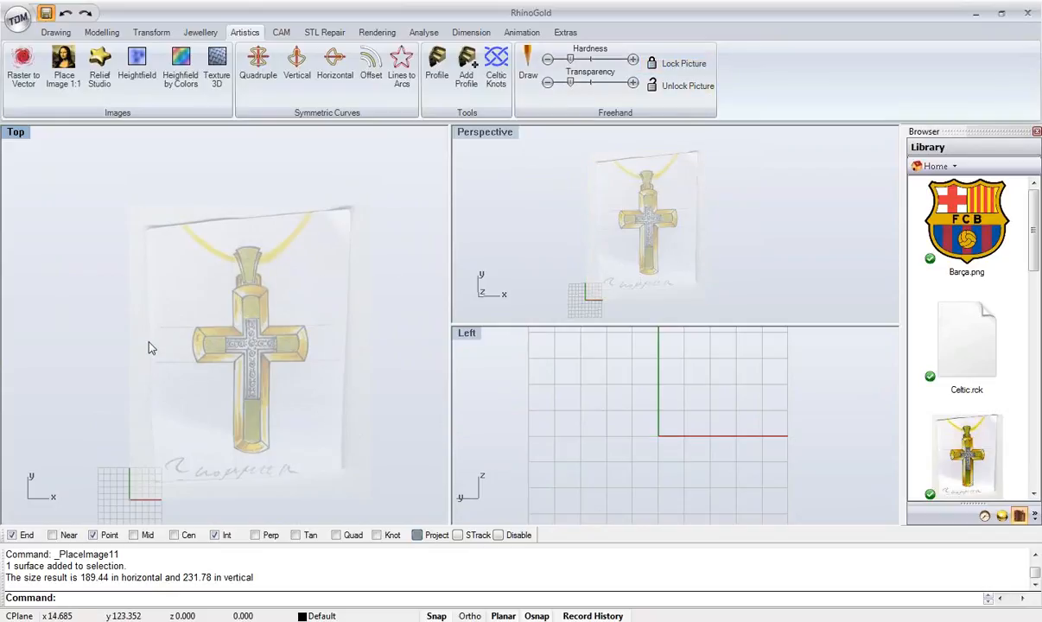
left_click_drag(118, 370, 329, 231)
left_click_drag(147, 430, 192, 352)
left_click_drag(202, 449, 265, 232)
left_click_drag(231, 346, 268, 177)
left_click_drag(191, 293, 229, 197)
- Maximize the Top view, frame the upper arm of the cross closely, and bring up the freehand drawing tools
key("ctrl+m")
scroll(263, 349, "up", 6)
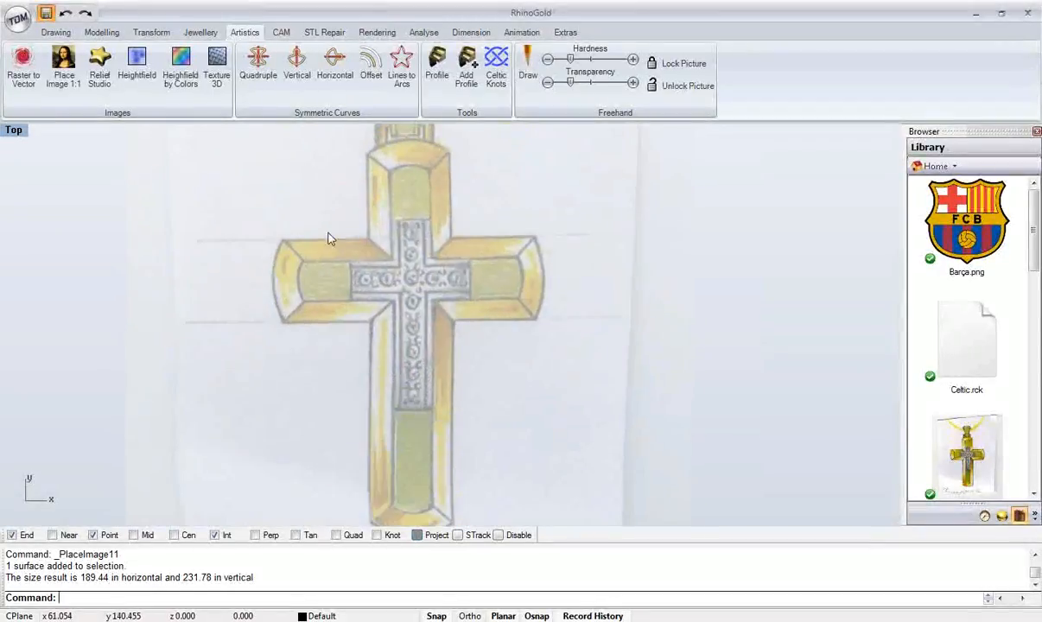
scroll(290, 286, "up", 4)
right_click_drag(341, 286, 423, 293)
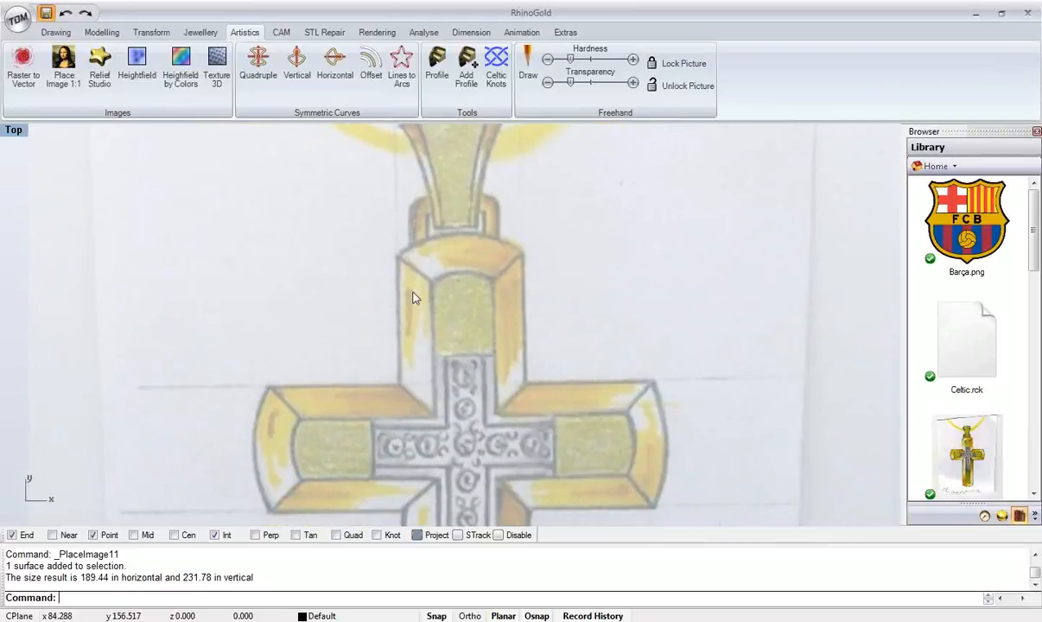
right_click_drag(449, 367, 441, 288)
left_click(57, 33)
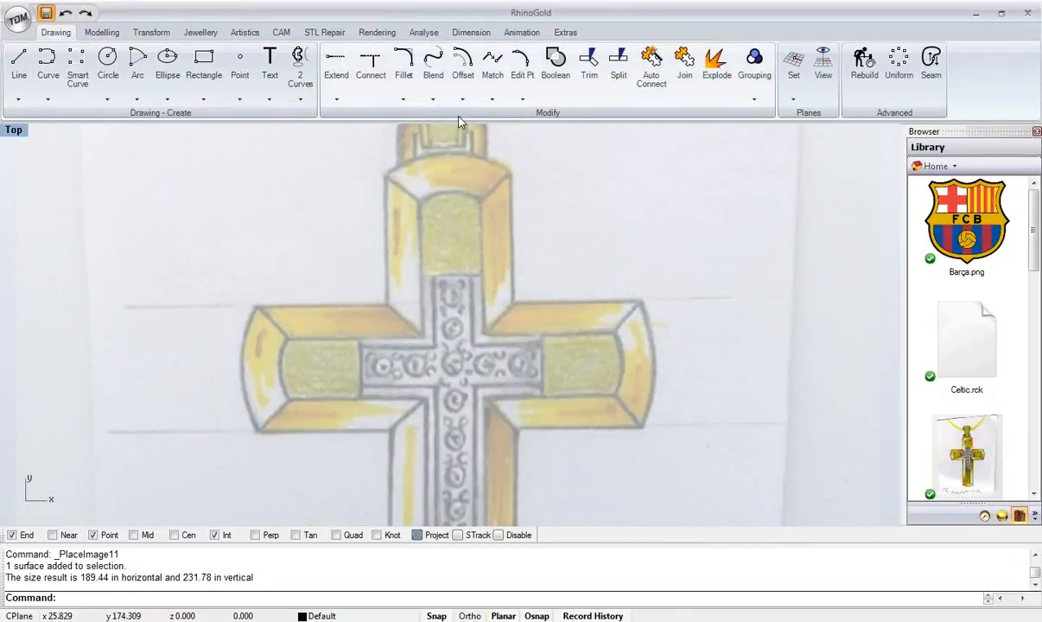
right_click_drag(467, 312, 431, 285)
scroll(395, 354, "down", 2)
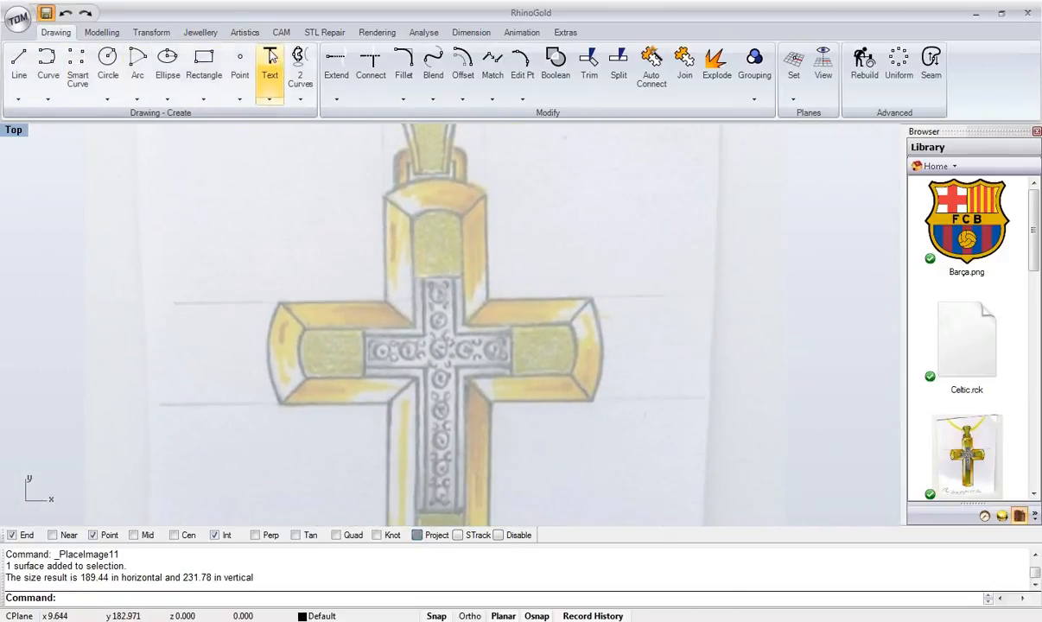
left_click(244, 33)
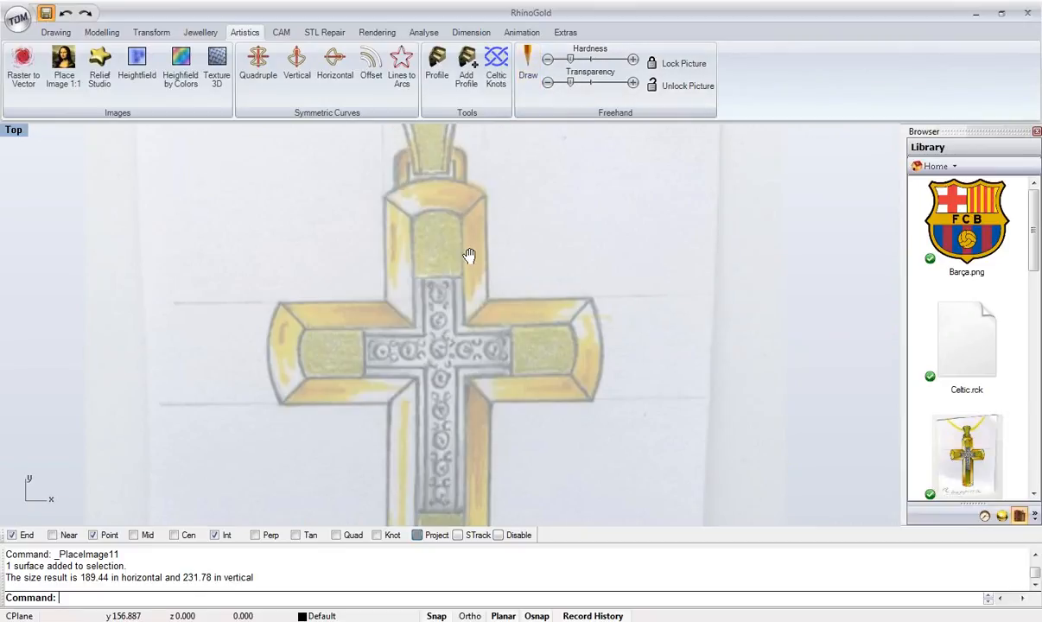
scroll(386, 237, "up", 5)
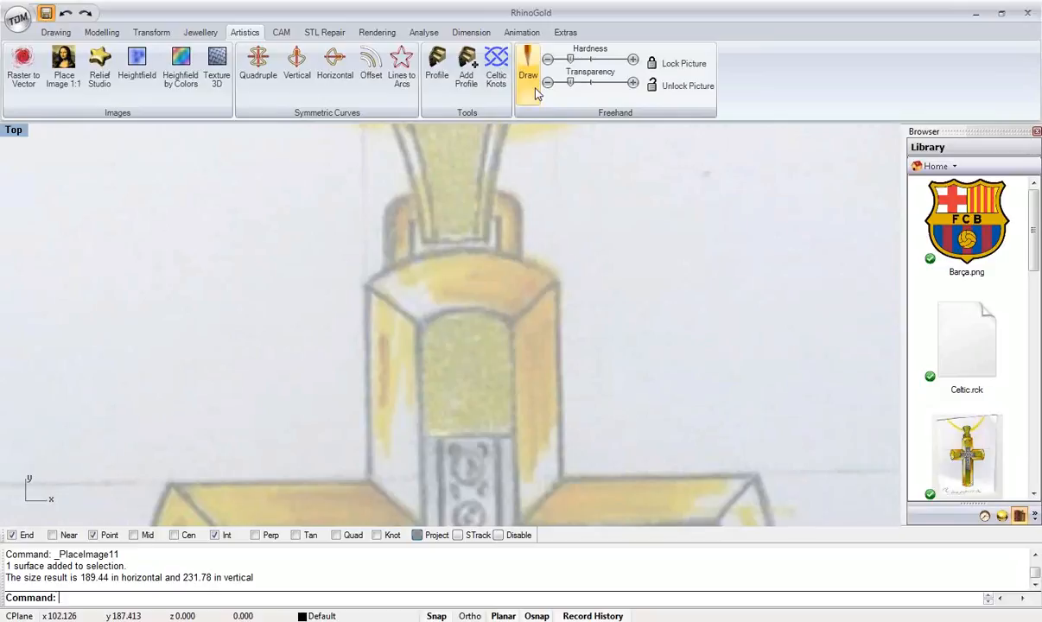
- Try a freehand sketch along the curved end of the cross's upper arm, and undo it
left_click(529, 74)
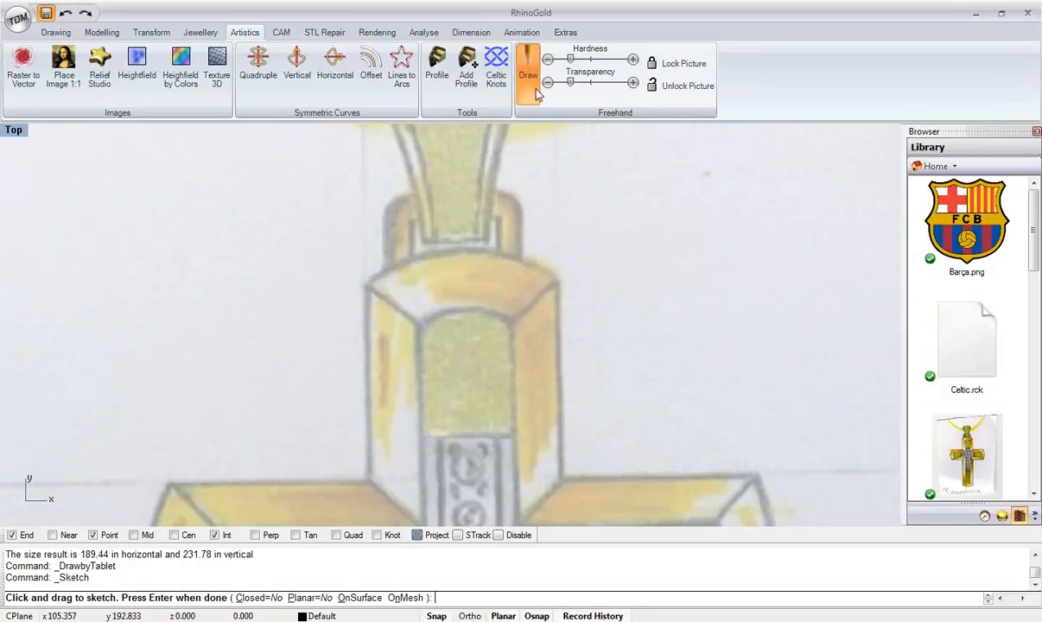
scroll(429, 244, "up", 2)
right_click_drag(394, 291, 391, 293)
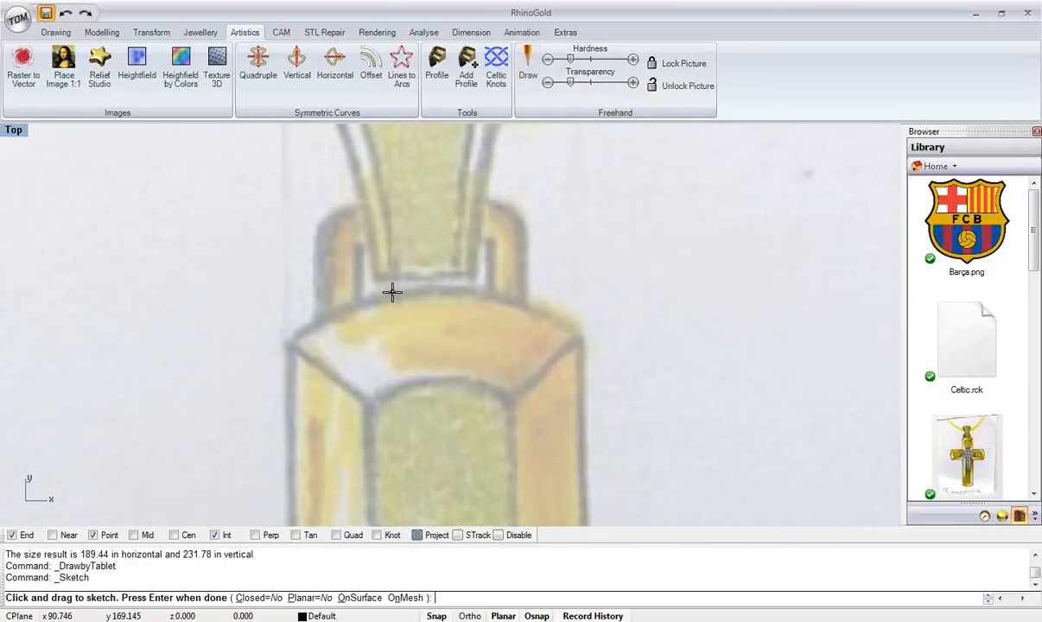
mouse_move(288, 344)
left_mouse_down()
mouse_move(372, 297)
mouse_move(430, 287)
mouse_move(493, 294)
mouse_move(580, 334)
left_mouse_up()
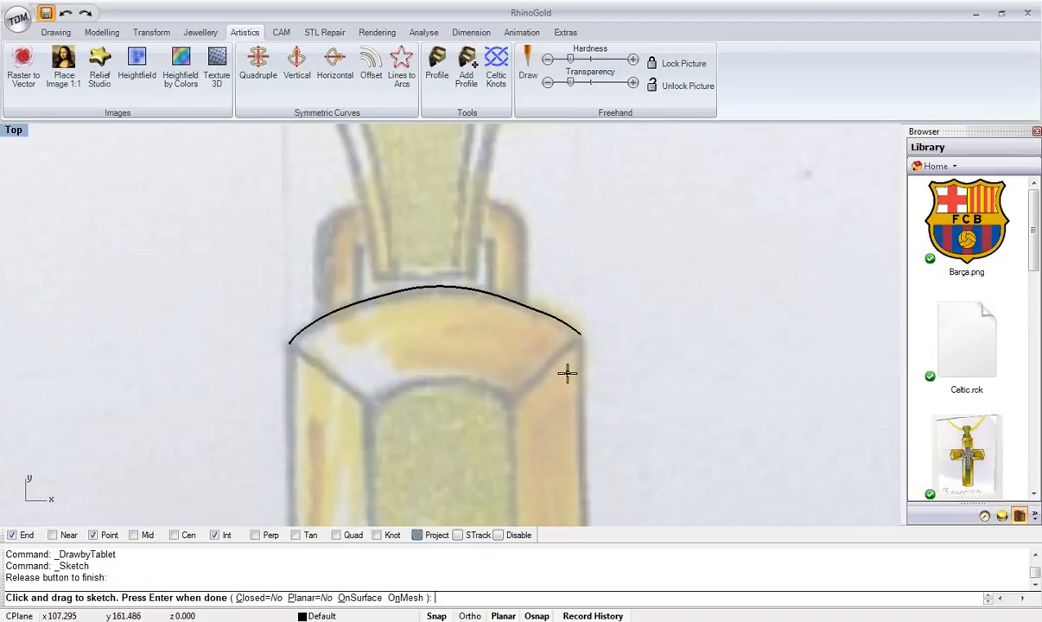
key("Return")
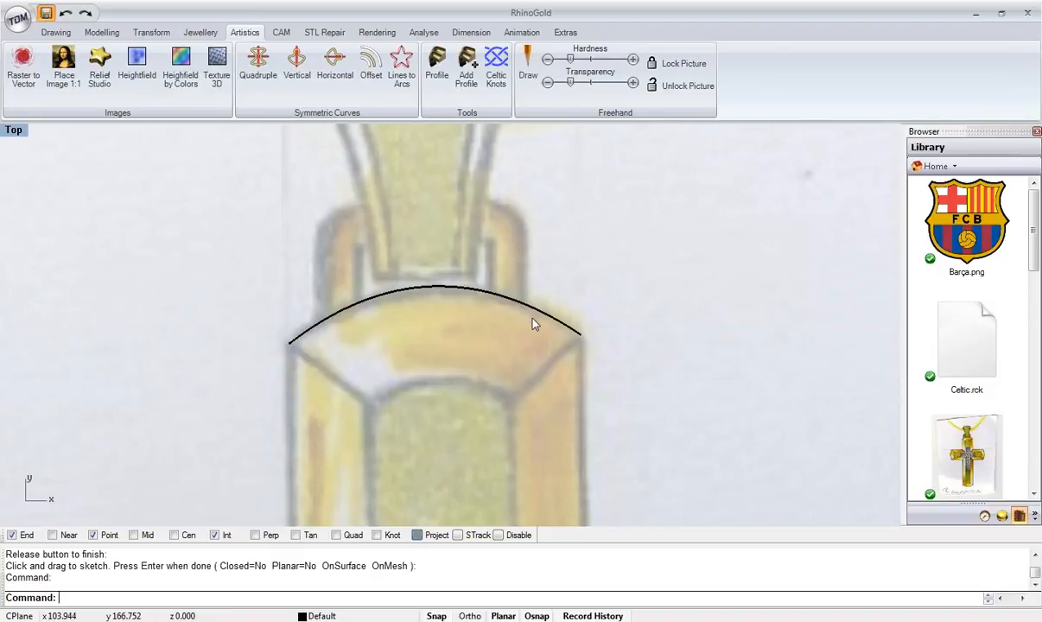
scroll(501, 320, "up", 2)
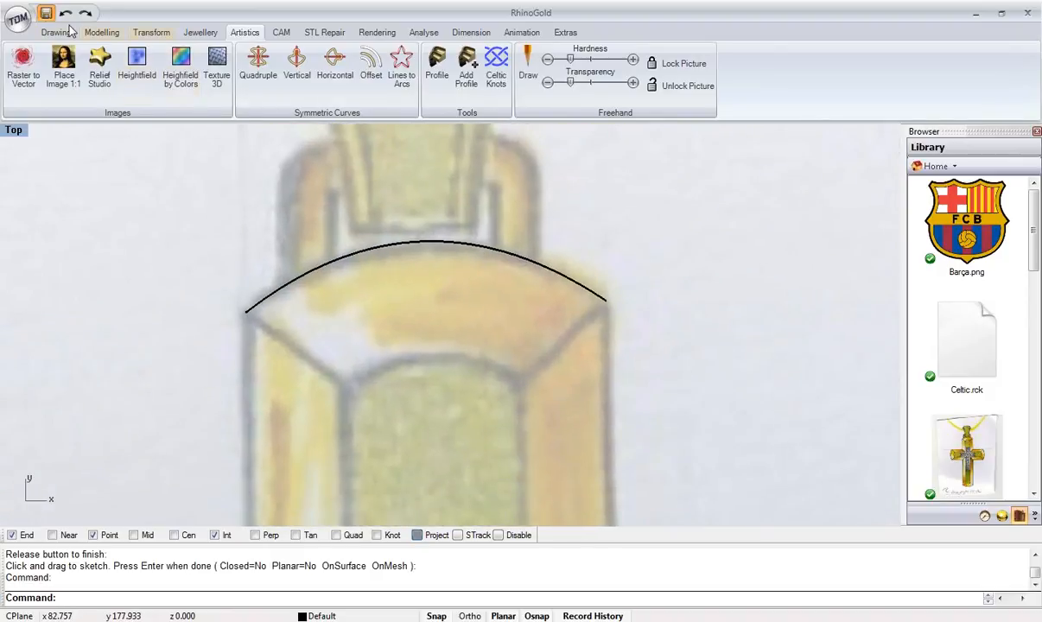
left_click(65, 12)
- Trace the curved end of the cross's upper arm with one freehand Draw stroke from corner to corner
left_click(527, 65)
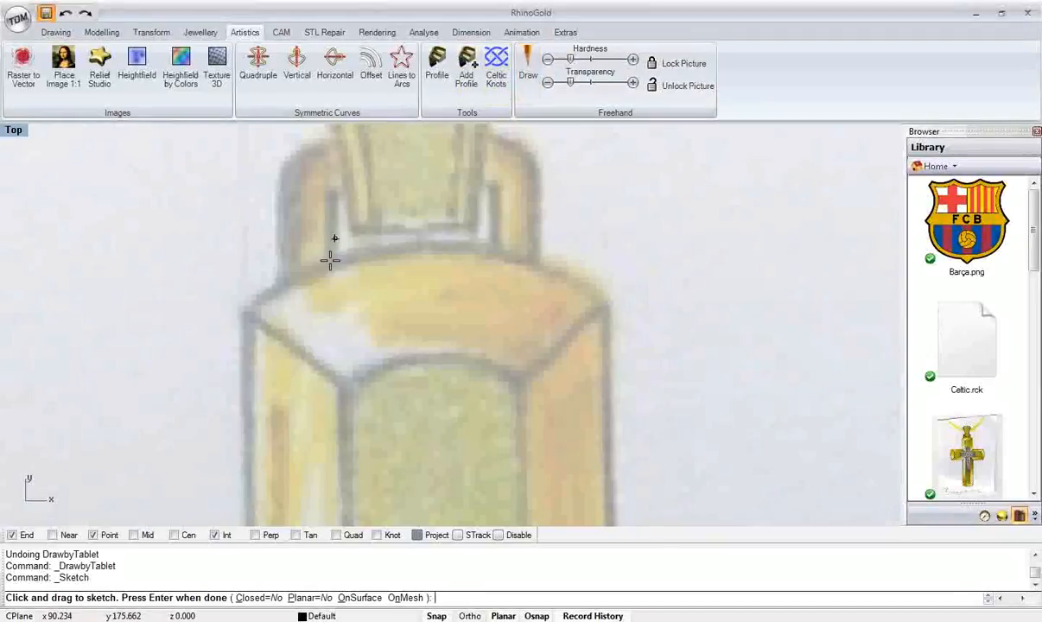
mouse_move(251, 305)
left_mouse_down()
mouse_move(317, 264)
mouse_move(400, 247)
mouse_move(482, 251)
mouse_move(608, 296)
left_mouse_up()
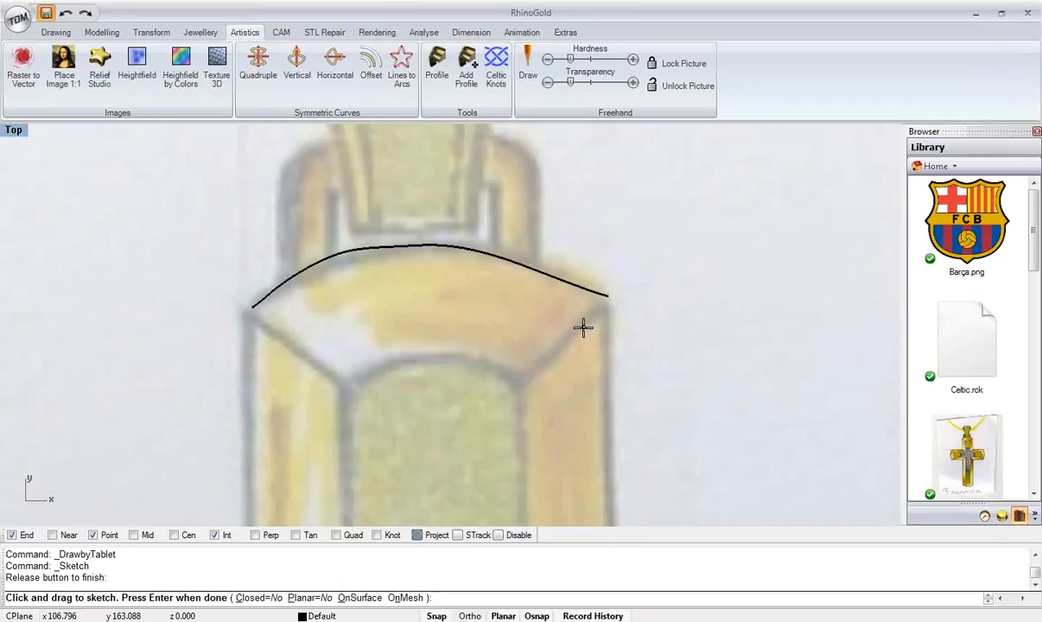
key("Return")
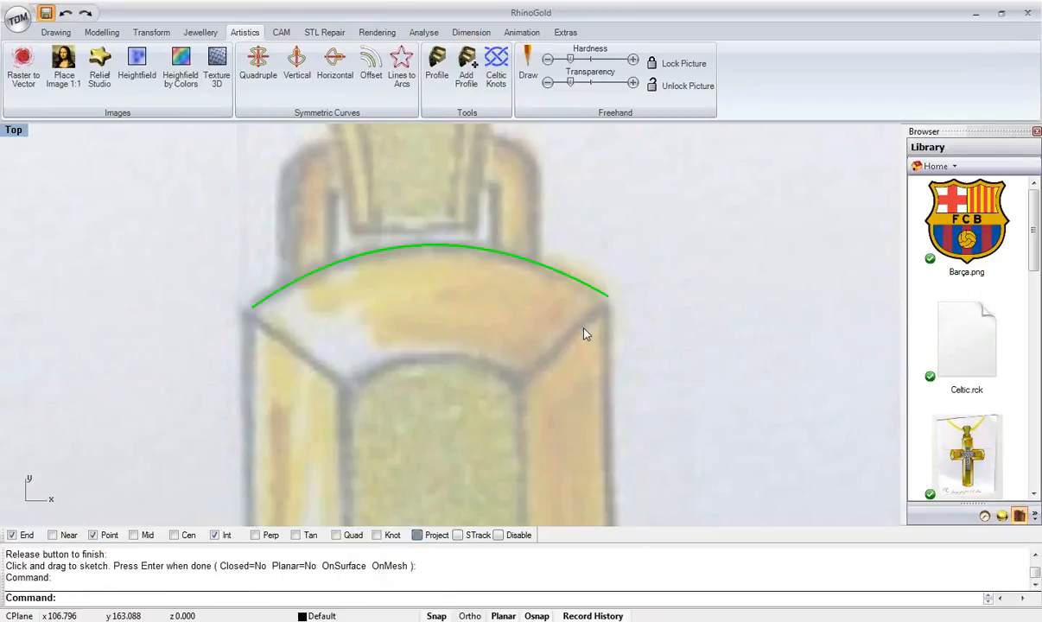
key("Escape")
- Trace the curved outer end of the cross's left arm with a freehand Draw stroke from its upper to lower corner
scroll(396, 273, "down", 5)
scroll(381, 302, "up", 6)
mouse_move(382, 308)
right_mouse_down()
mouse_move(372, 298)
mouse_move(479, 193)
right_mouse_up()
mouse_move(272, 387)
right_mouse_down()
mouse_move(377, 296)
mouse_move(415, 209)
right_mouse_up()
left_click(523, 89)
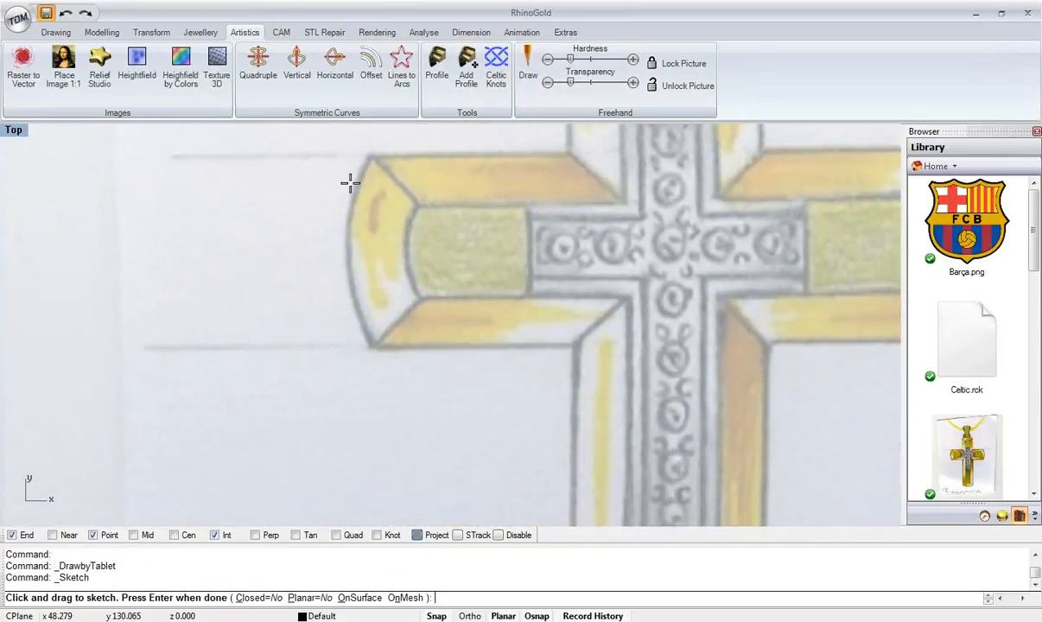
mouse_move(367, 158)
left_mouse_down()
mouse_move(343, 277)
mouse_move(369, 347)
left_mouse_up()
key("Return")
right_click_drag(541, 355, 350, 370)
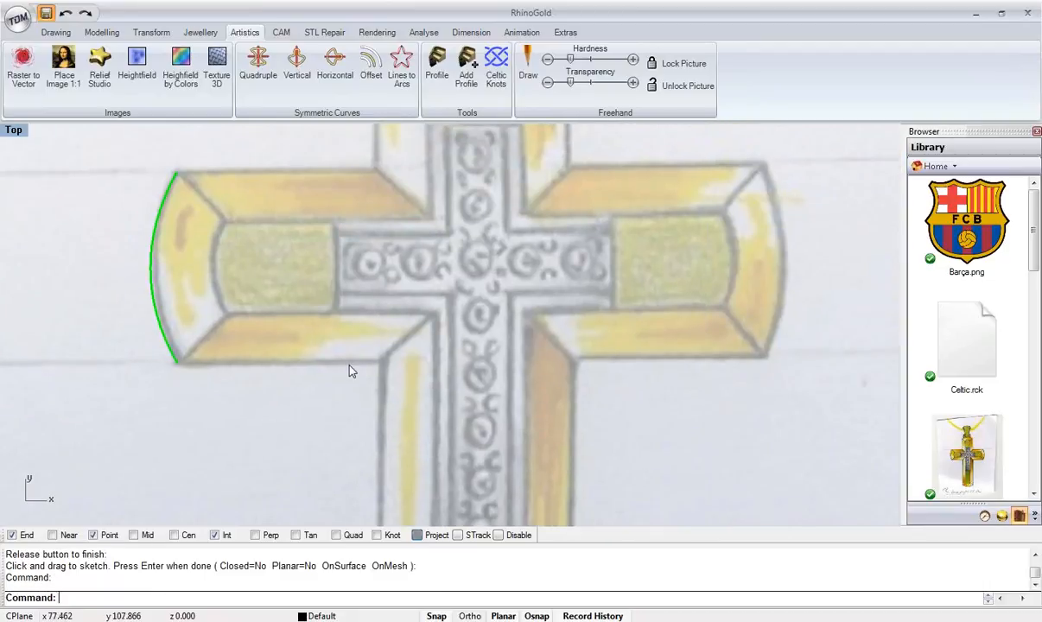
- Turn on the left arm curve's control points and move the middle one slightly inward to match the drawn outline
scroll(259, 333, "up", 5)
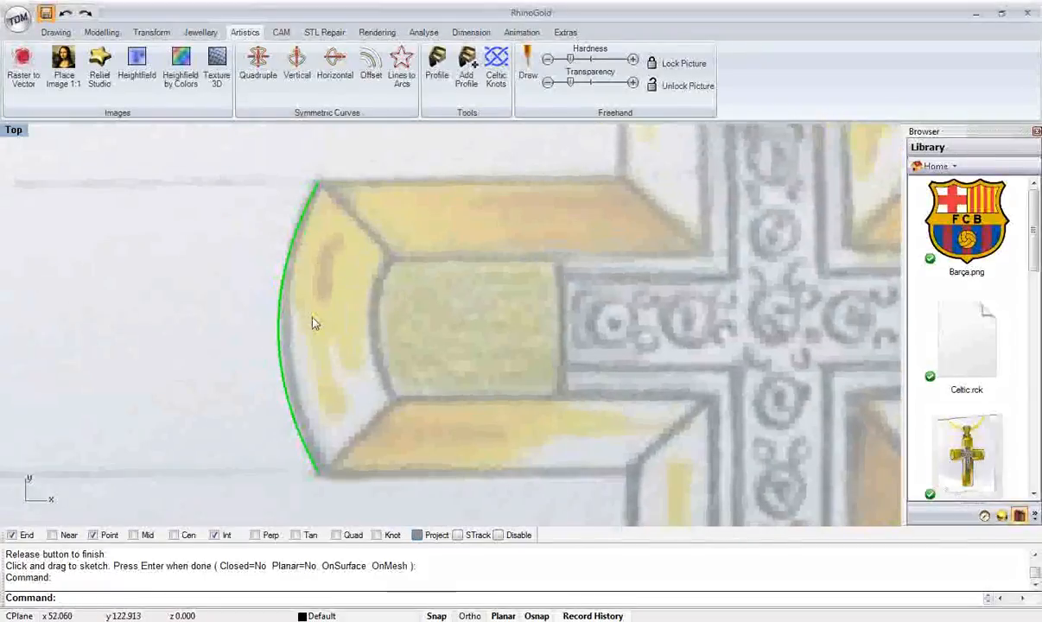
key("F10")
left_click_drag(240, 334, 248, 327)
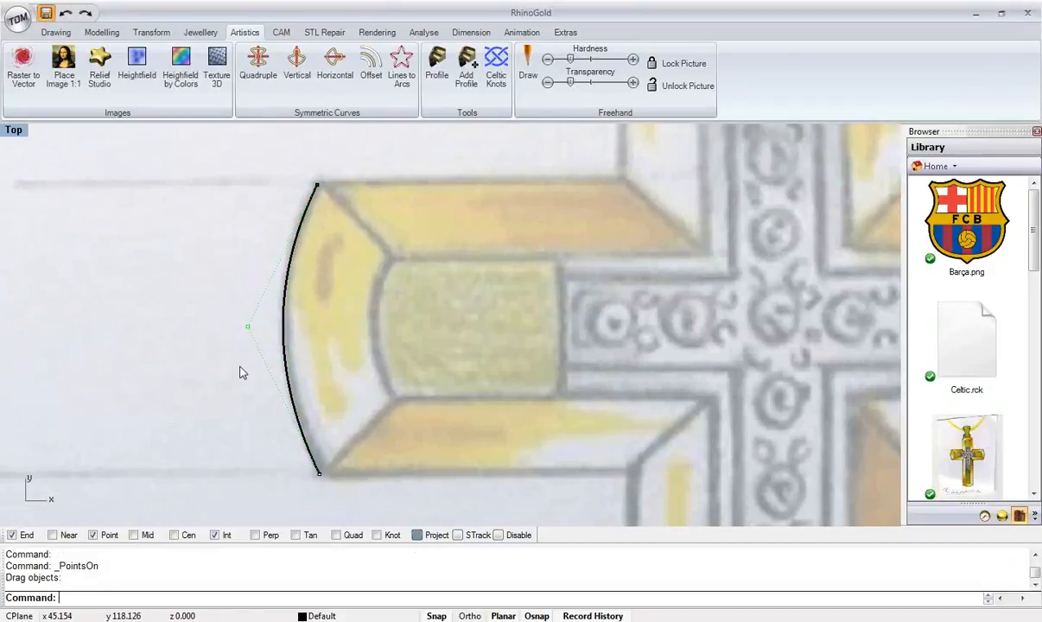
- Trace the curved outer end of the cross's right arm with a freehand Draw stroke from its upper to lower corner
scroll(242, 378, "down", 5)
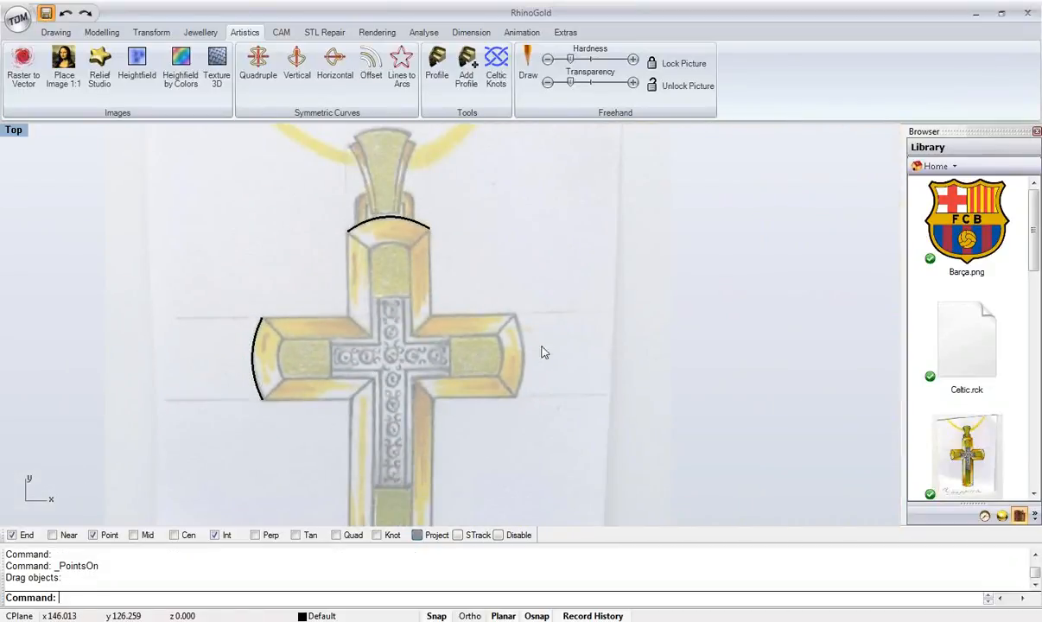
scroll(543, 353, "up", 4)
scroll(533, 291, "down", 1)
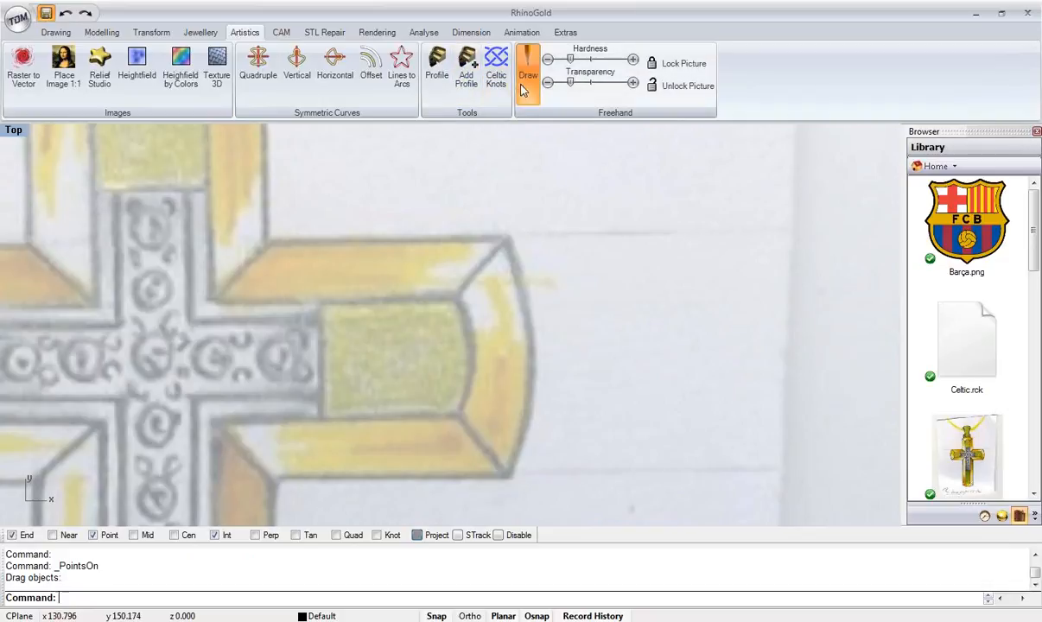
left_click(524, 86)
mouse_move(506, 236)
left_mouse_down()
mouse_move(532, 338)
mouse_move(533, 405)
mouse_move(508, 474)
left_mouse_up()
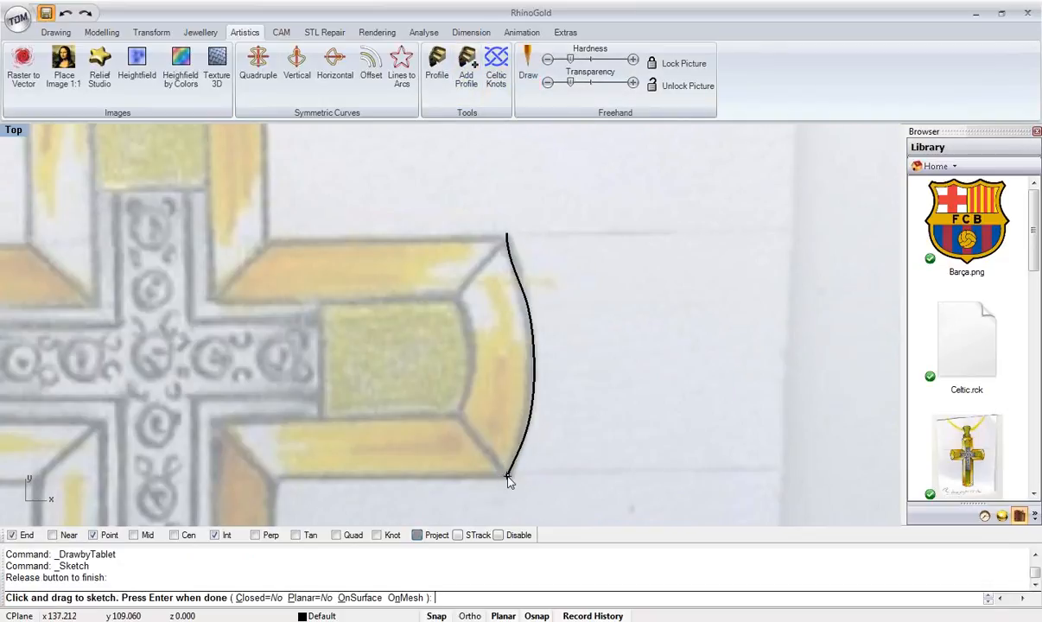
right_click(508, 477)
left_click(484, 484)
- Trace the curved end of the cross's lower arm with a freehand Draw stroke from its left to right corner
scroll(396, 471, "down", 2)
mouse_move(350, 468)
right_mouse_down()
mouse_move(421, 381)
mouse_move(431, 340)
right_mouse_up()
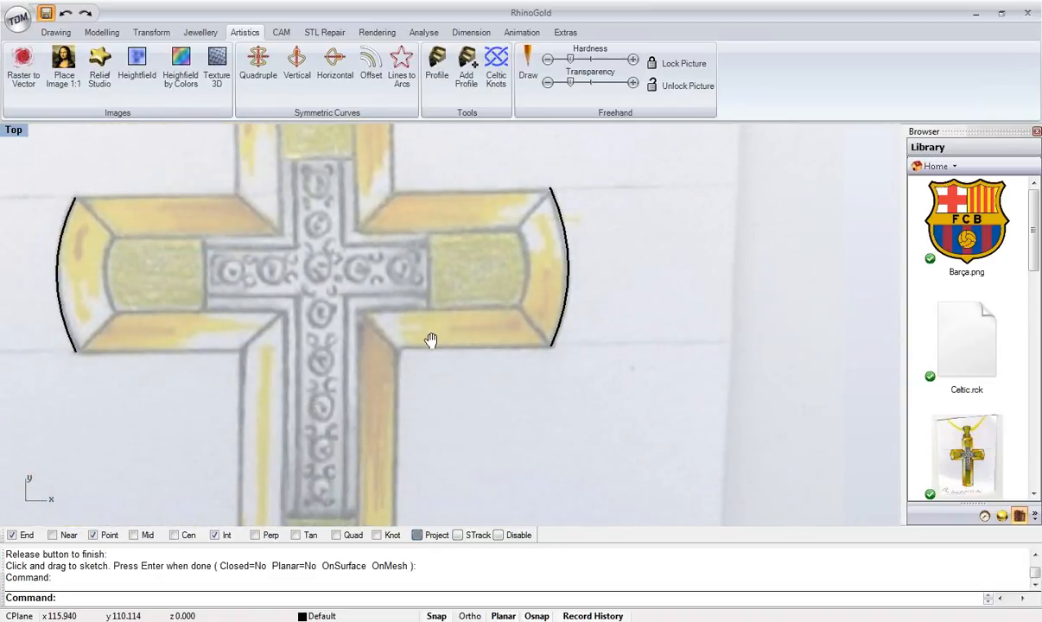
scroll(457, 310, "down", 5)
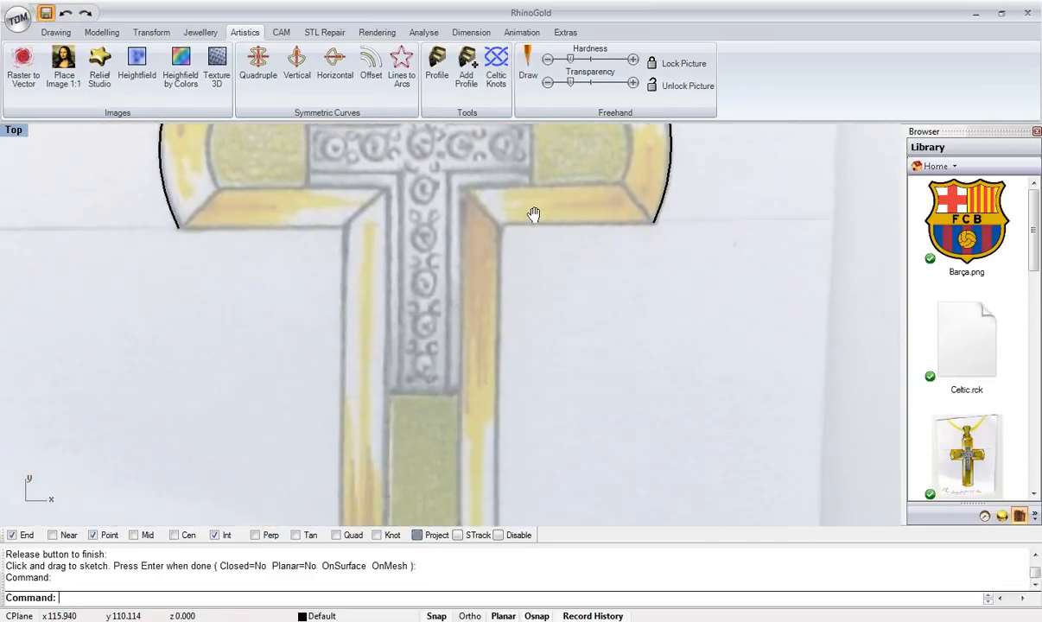
scroll(435, 410, "up", 5)
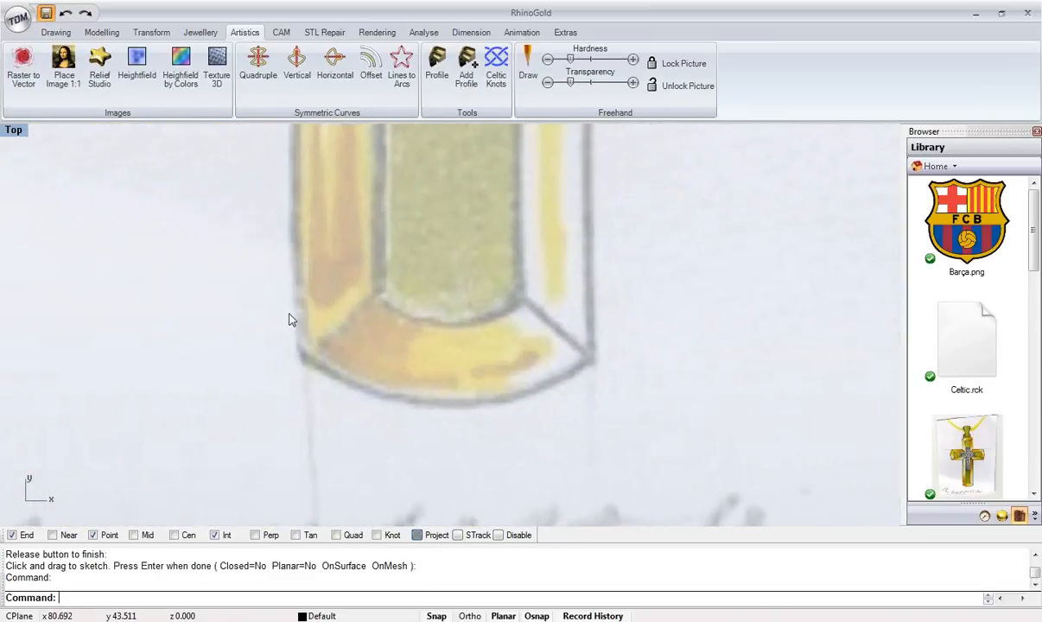
left_click(528, 69)
mouse_move(300, 357)
left_mouse_down()
mouse_move(409, 407)
mouse_move(511, 404)
mouse_move(590, 362)
left_mouse_up()
key("Return")
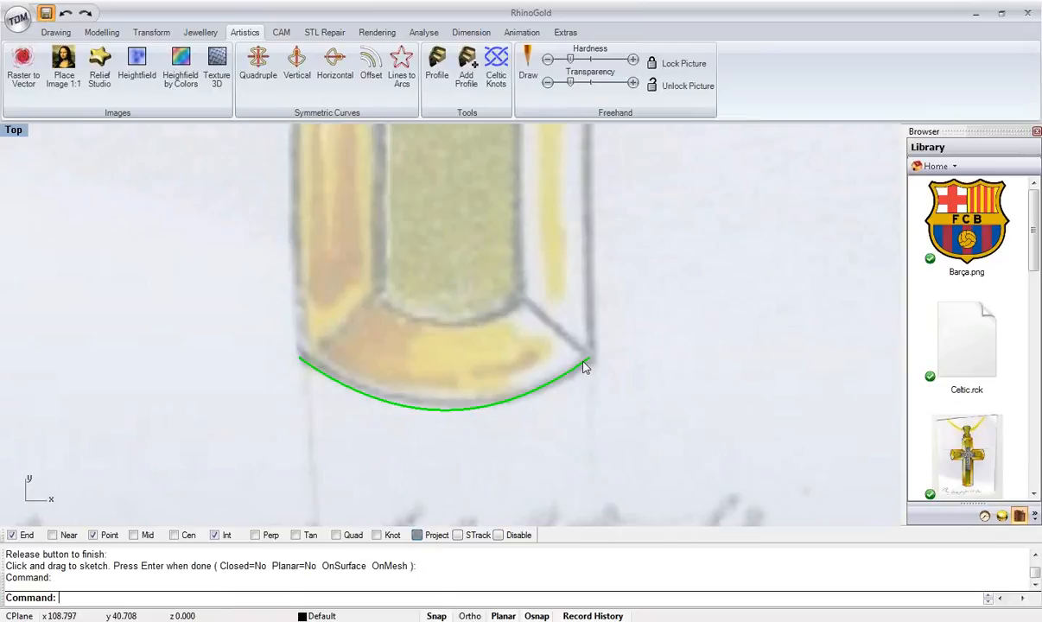
- Draw a horizontal line about 108 units long from the left arm curve's upper end across the cross, past the right arm
scroll(466, 303, "down", 6)
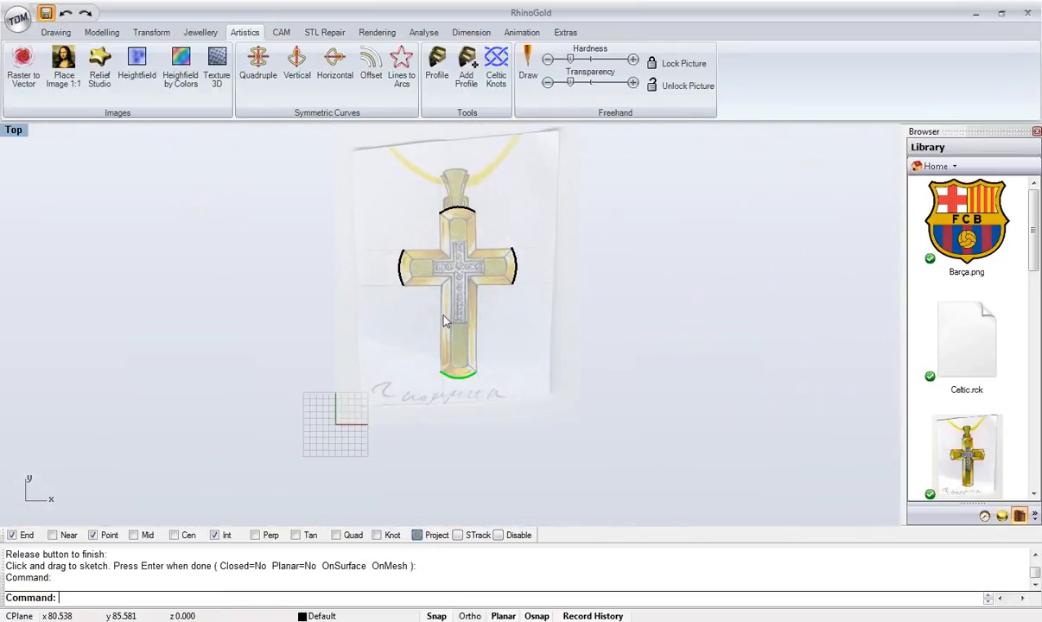
scroll(445, 322, "up", 5)
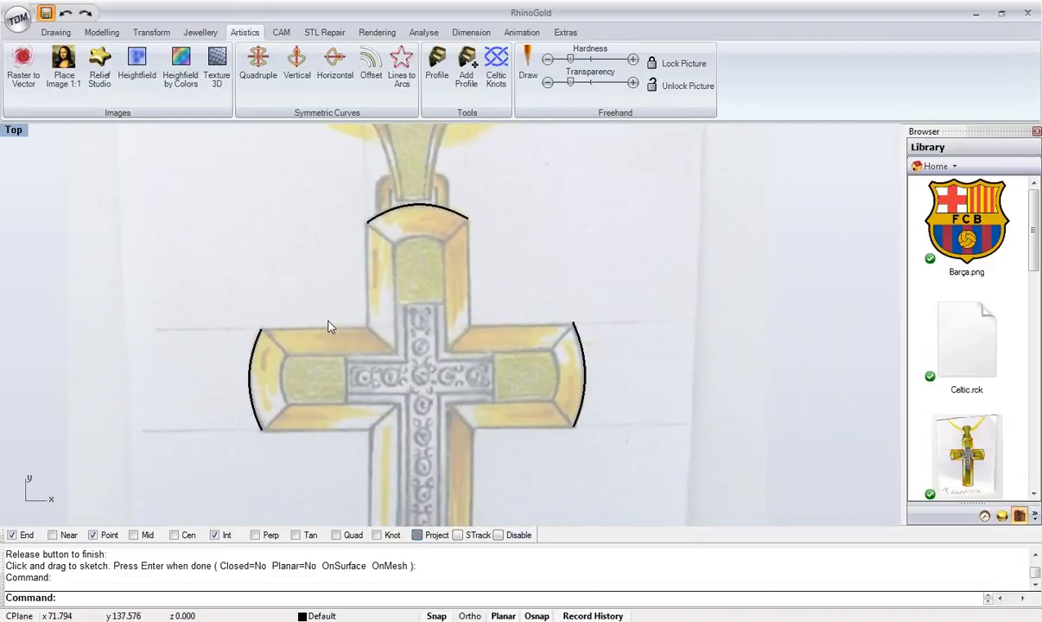
left_click(55, 32)
left_click(19, 64)
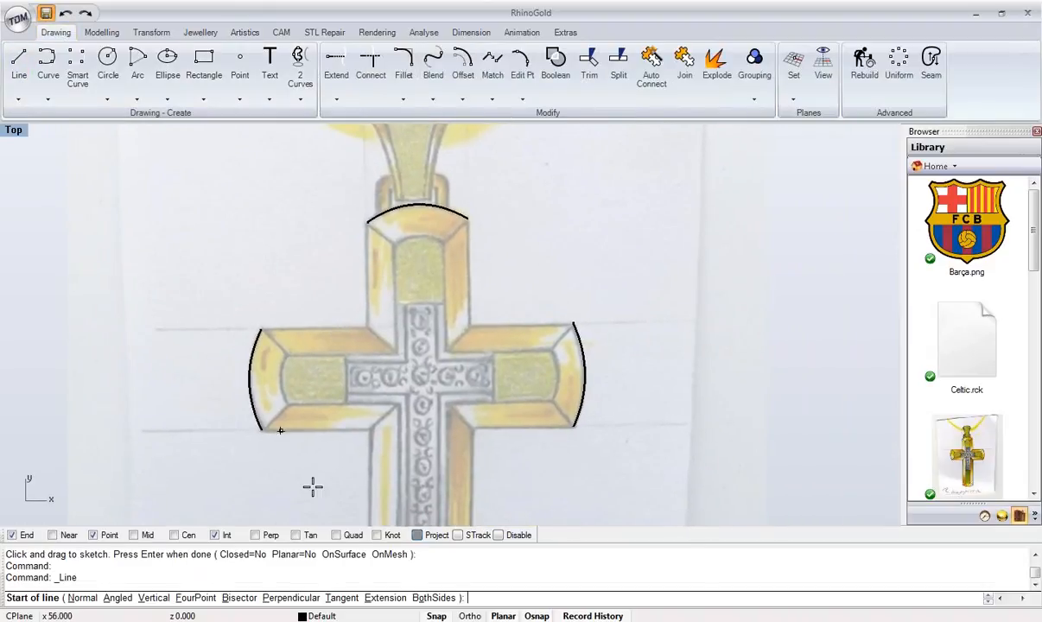
left_click(260, 330)
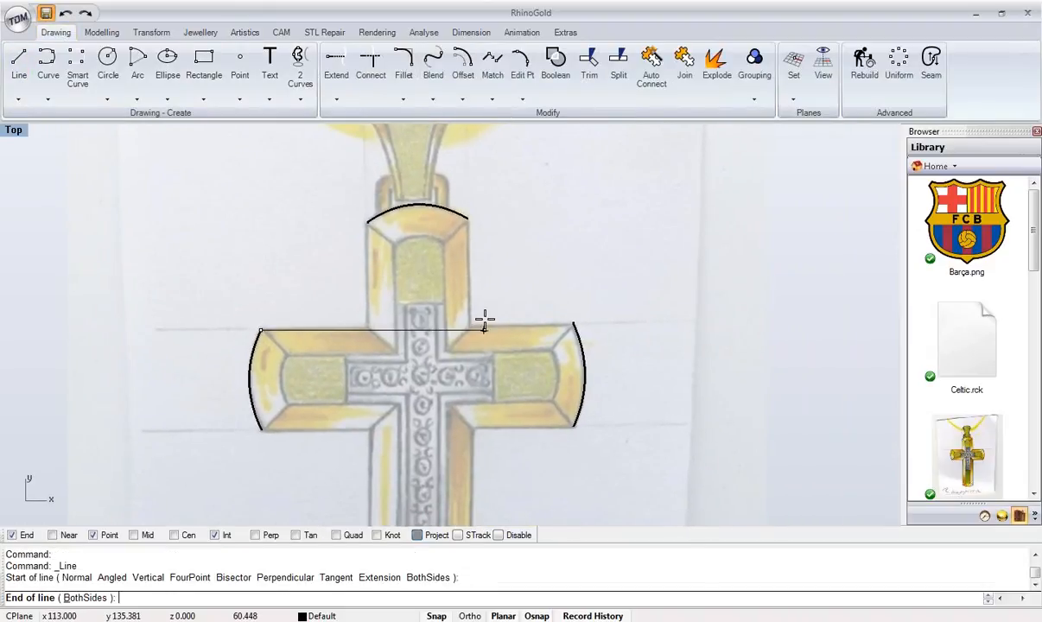
scroll(672, 338, "up", 3)
right_click_drag(668, 338, 916, 335)
scroll(19, 348, "down", 4)
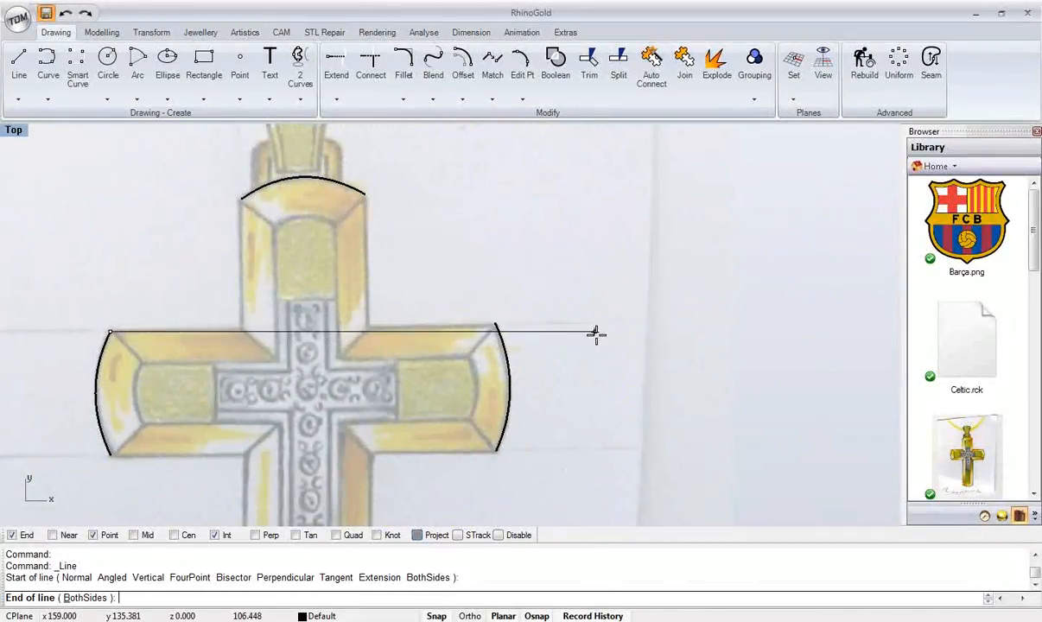
right_click_drag(595, 334, 702, 339)
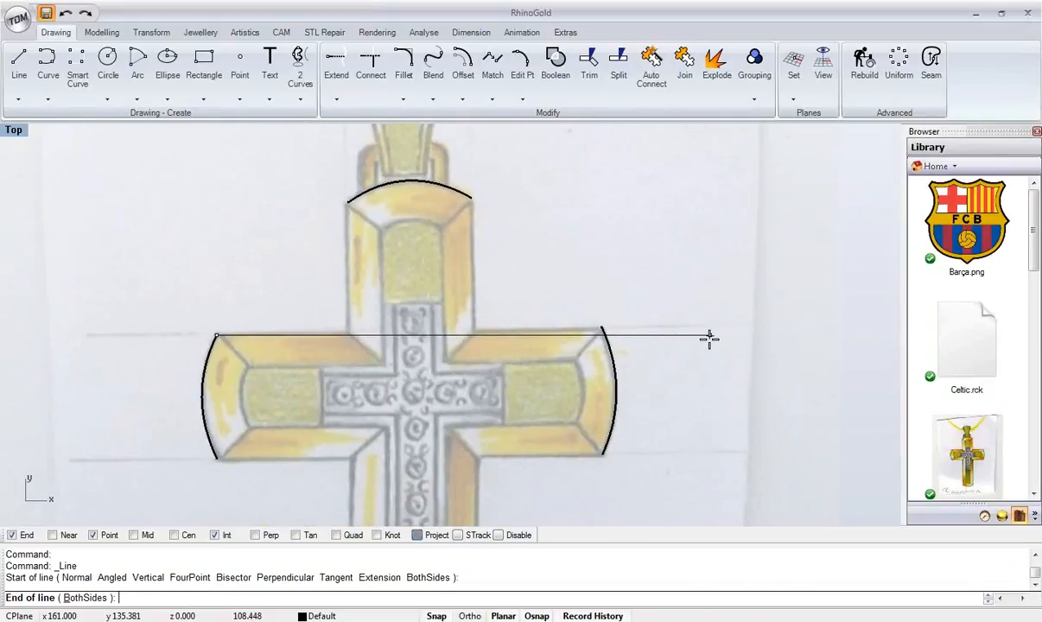
left_click(708, 337)
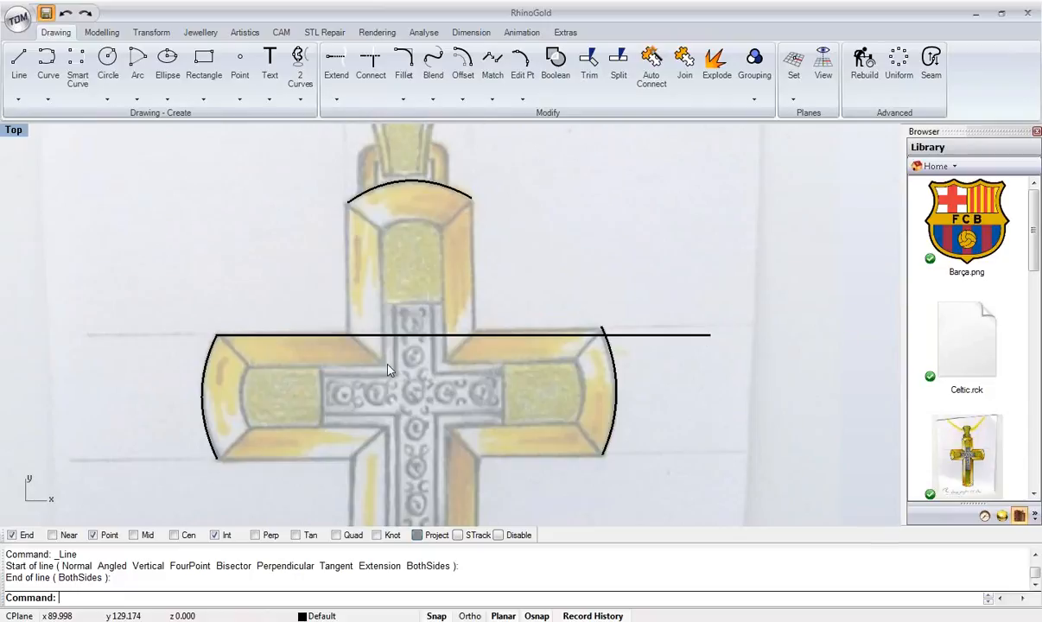
- Draw vertical lines downward from both ends of the upper arm's curve, crossing the upper horizontal line and ending within the crossbar
right_click_drag(364, 343, 437, 331)
right_click(411, 185)
left_click(420, 185)
left_click(420, 421)
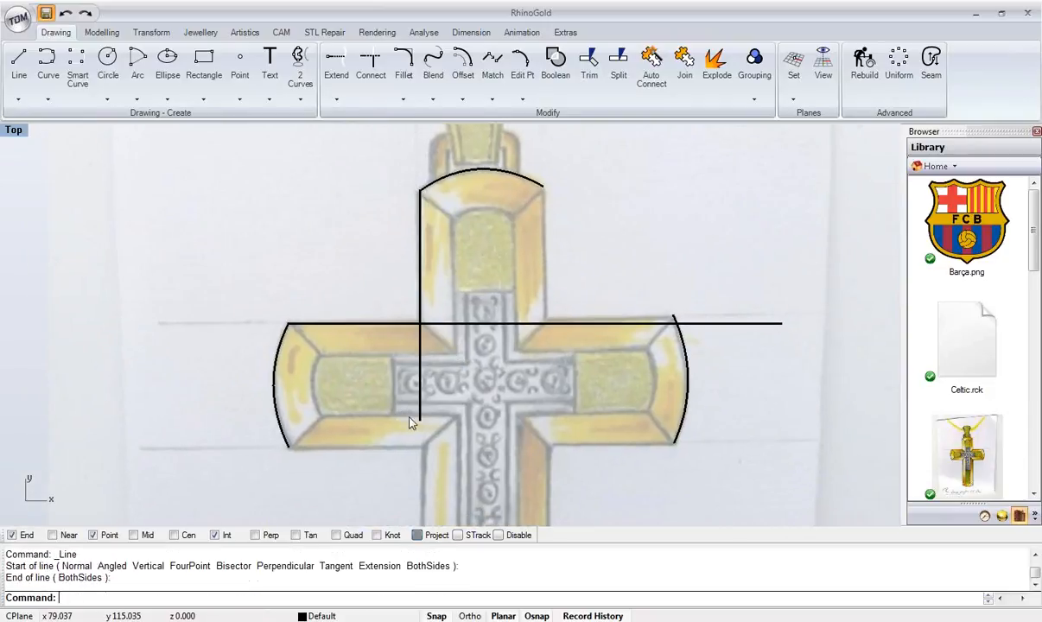
right_click(542, 192)
left_click(542, 192)
left_click(542, 382)
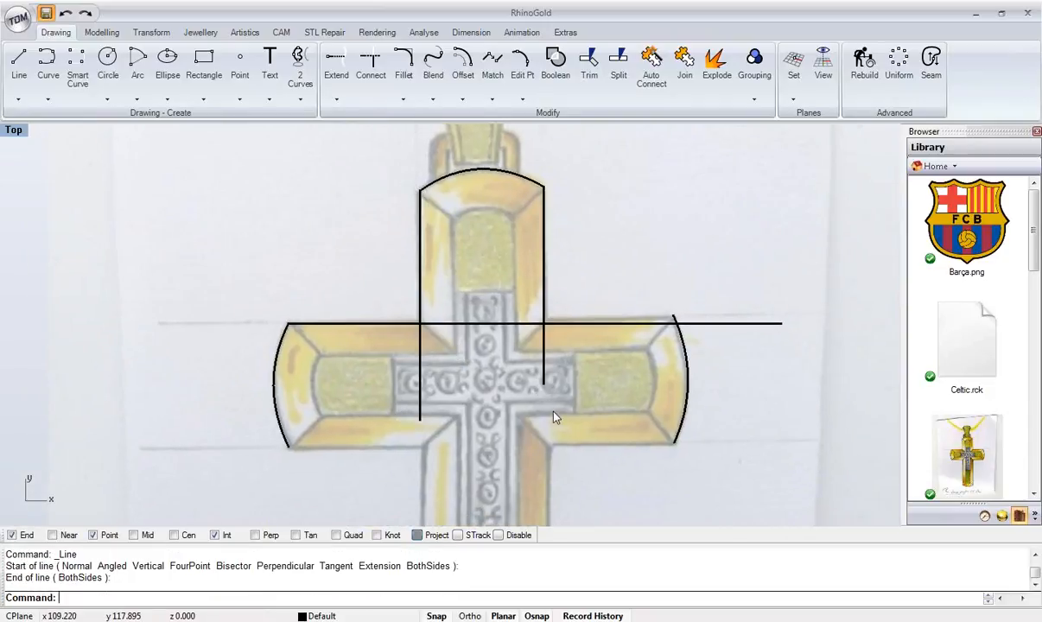
- Draw a second horizontal line from the left arm curve's lower end across the cross, past the right arm
scroll(518, 384, "up", 3)
mouse_move(513, 373)
right_mouse_down()
mouse_move(424, 427)
mouse_move(516, 302)
right_mouse_up()
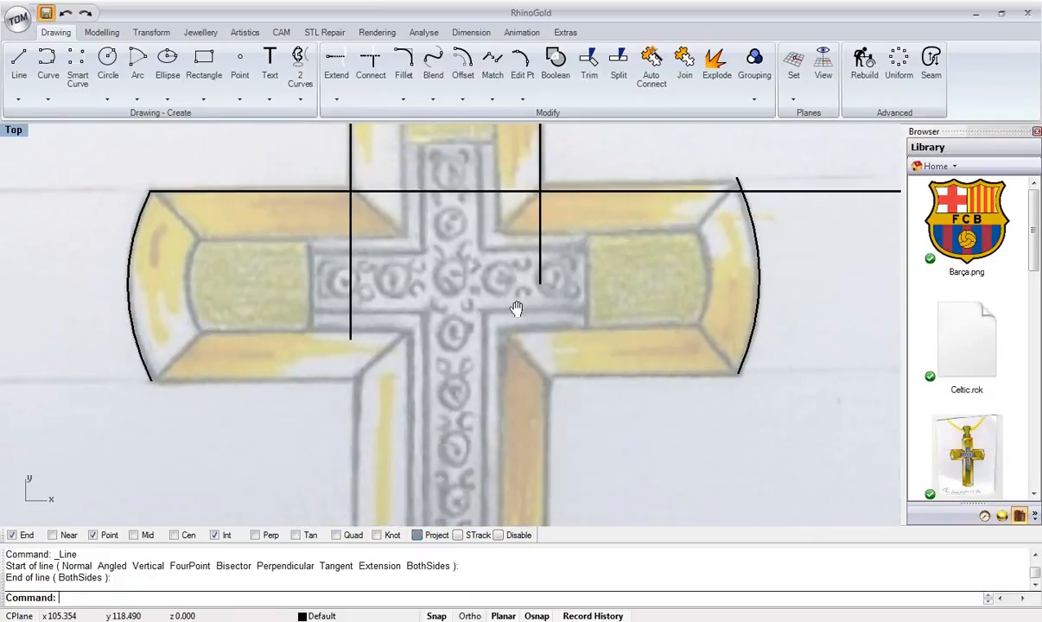
right_click(259, 400)
left_click(144, 373)
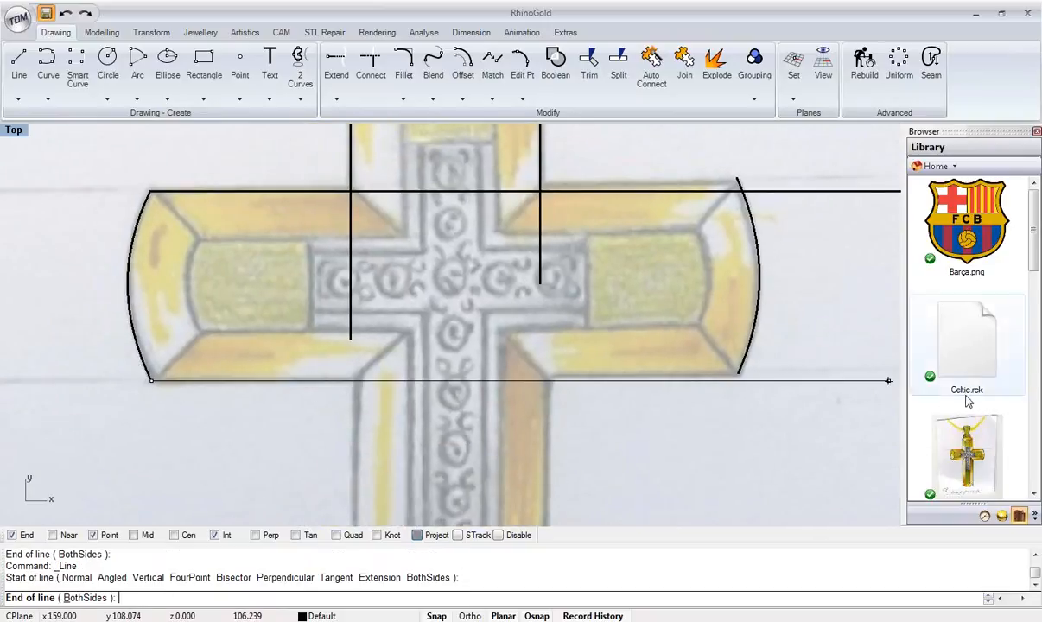
left_click(839, 380)
- Move the right arm's end curve slightly down so that it meets both horizontal lines
right_click_drag(653, 324, 602, 327)
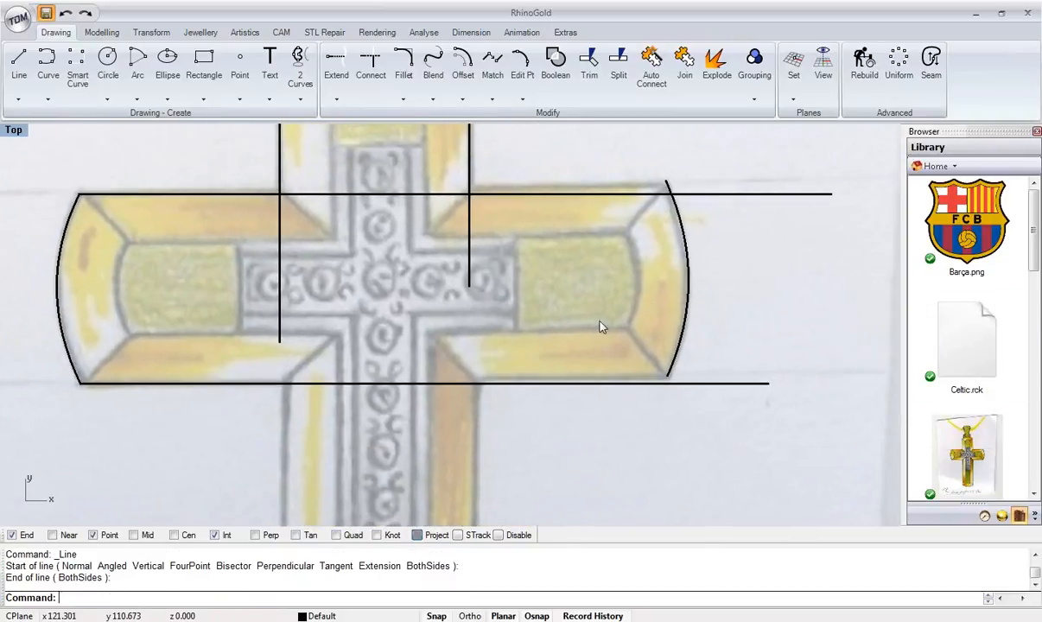
left_click(690, 278)
left_click_drag(689, 278, 688, 283)
left_click(655, 364)
- Select the left vertical line and turn on its control points
scroll(472, 271, "down", 5)
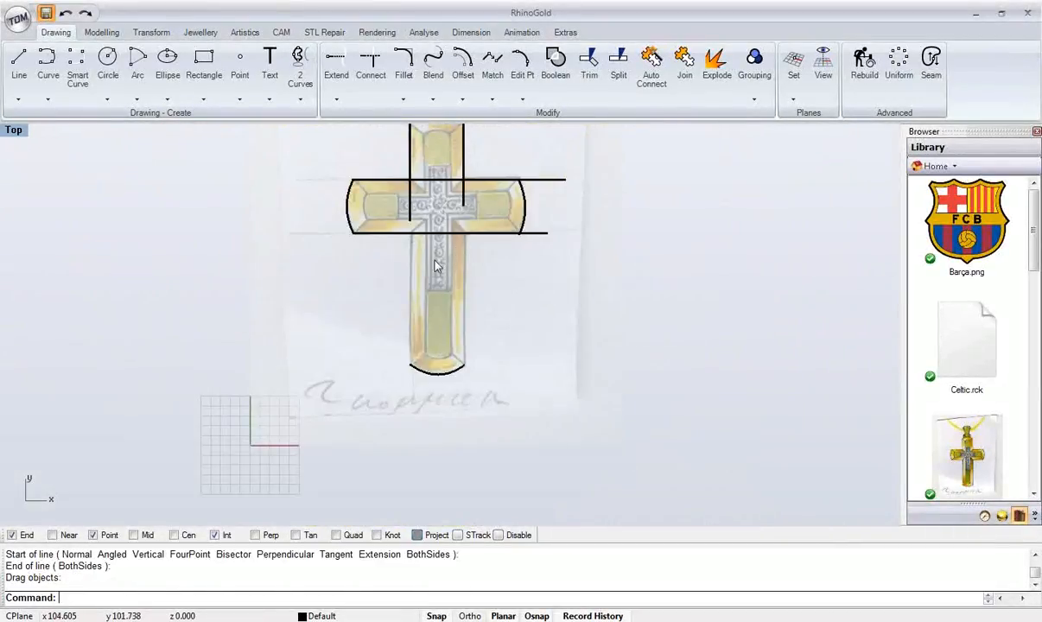
scroll(333, 306, "up", 4)
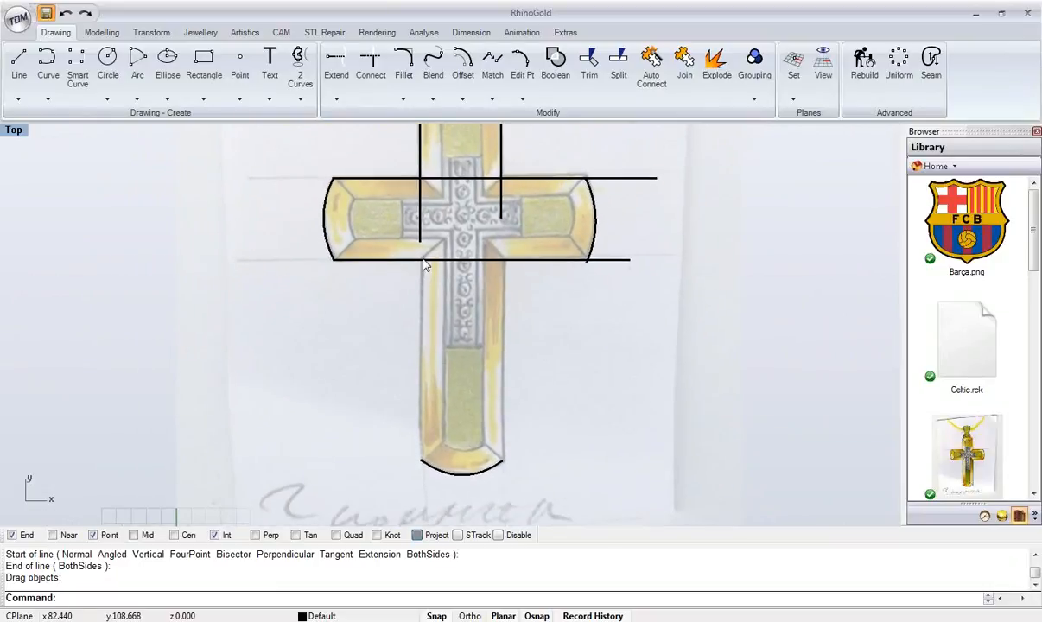
right_click_drag(426, 263, 371, 313)
left_click(369, 278)
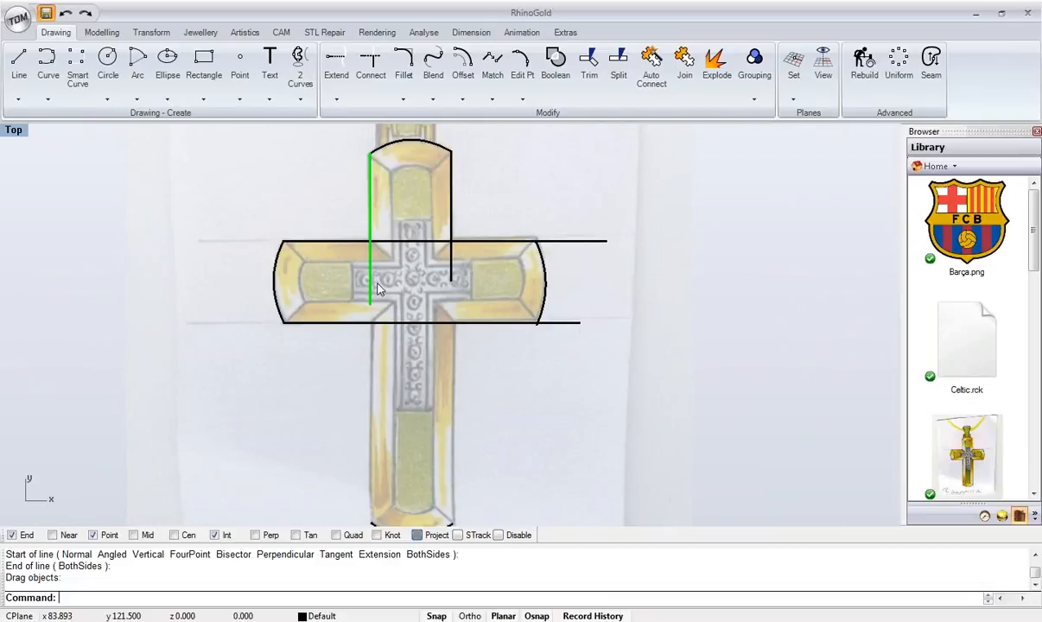
mouse_move(378, 289)
right_mouse_down()
mouse_move(398, 259)
mouse_move(386, 270)
right_mouse_up()
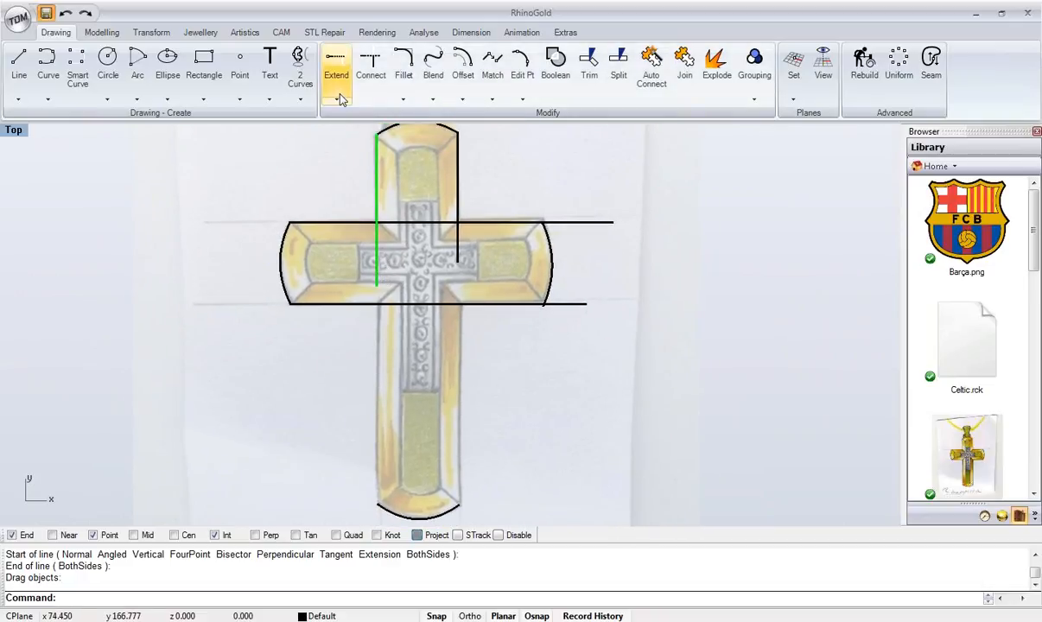
right_click_drag(409, 368, 442, 382)
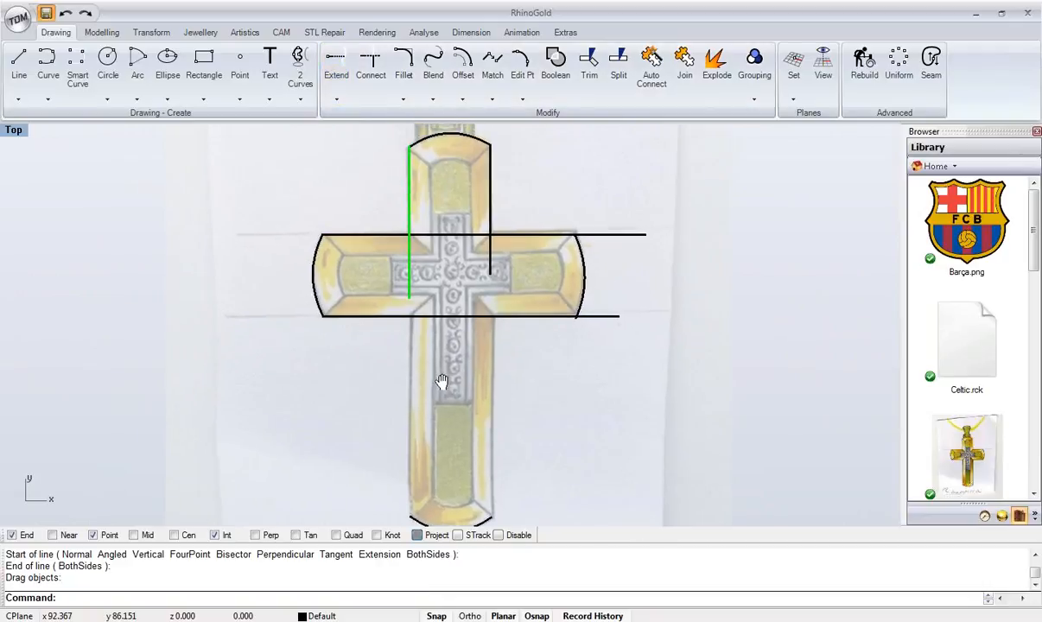
key("F10")
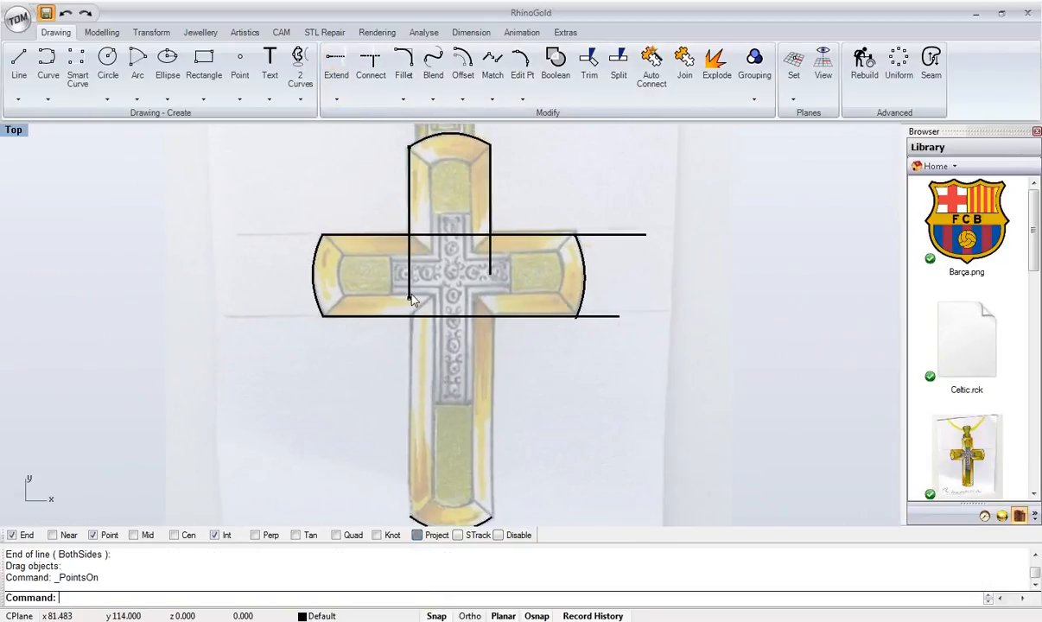
- Try to stretch the left vertical line's lower point to the left end of the lower arm's curve, and undo it
left_click_drag(413, 301, 411, 510)
right_click_drag(412, 510, 416, 359)
scroll(385, 441, "down", 4)
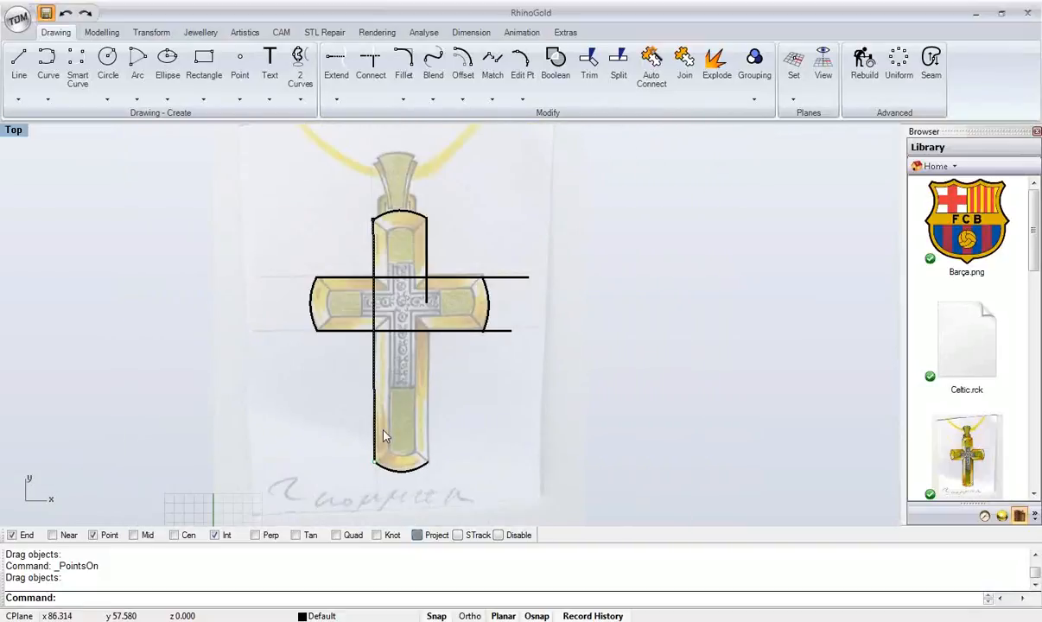
key("ctrl+z")
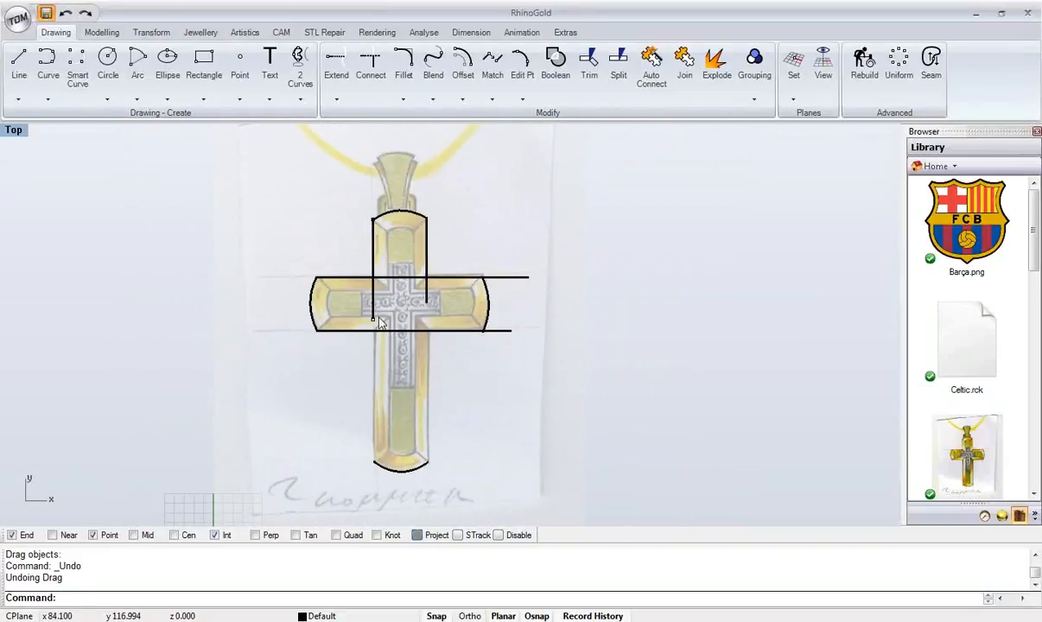
- Stretch the left vertical line's lower control point straight down, slightly past the lower arm's end curve
left_click_drag(373, 321, 369, 469)
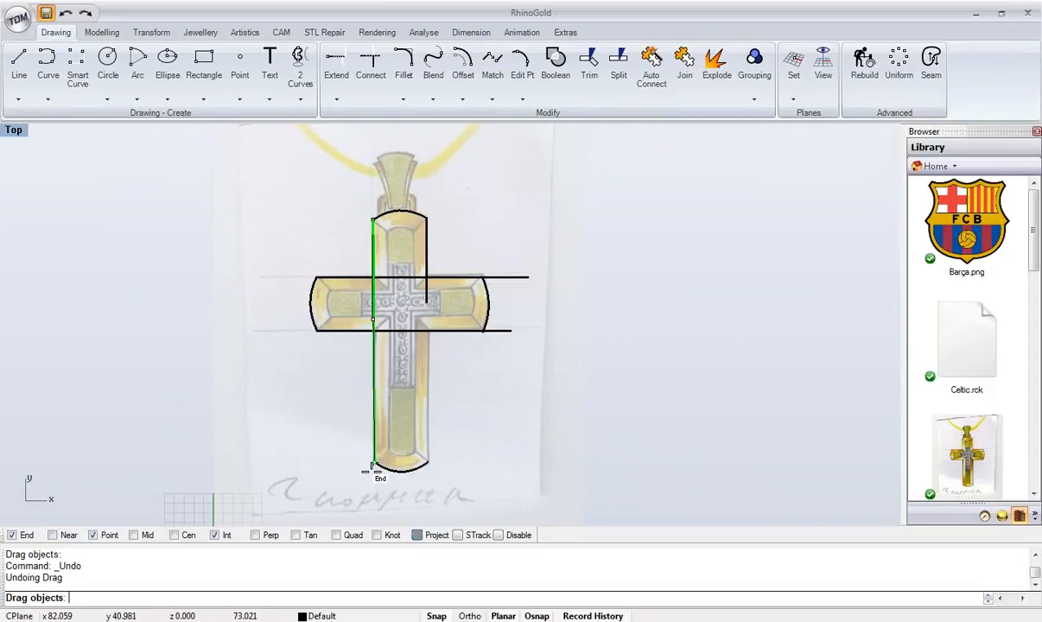
scroll(368, 469, "up", 5)
left_click_drag(372, 470, 371, 500)
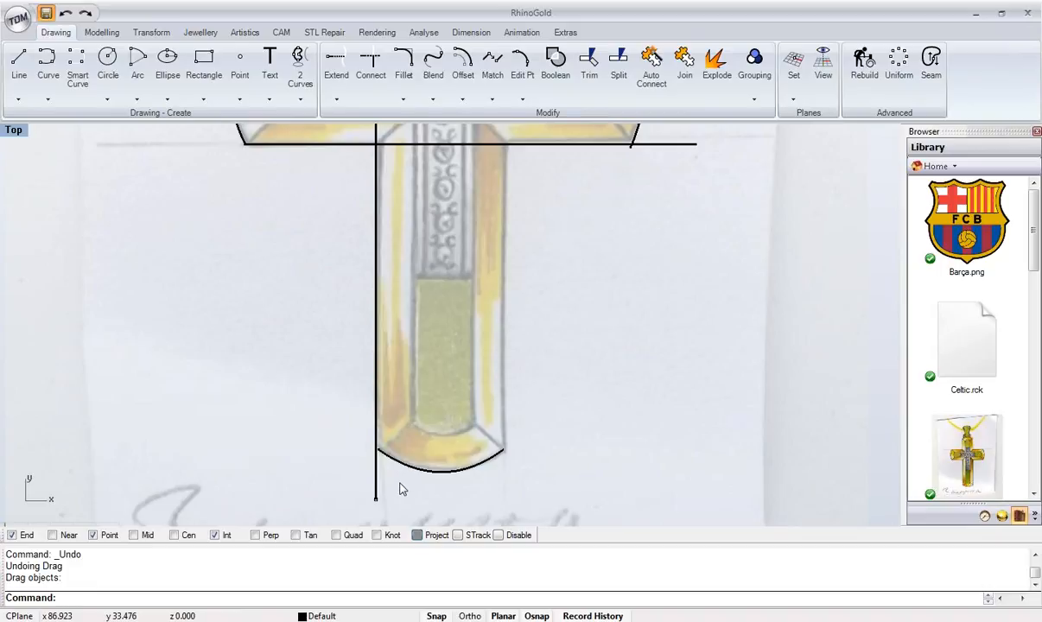
scroll(399, 484, "down", 8)
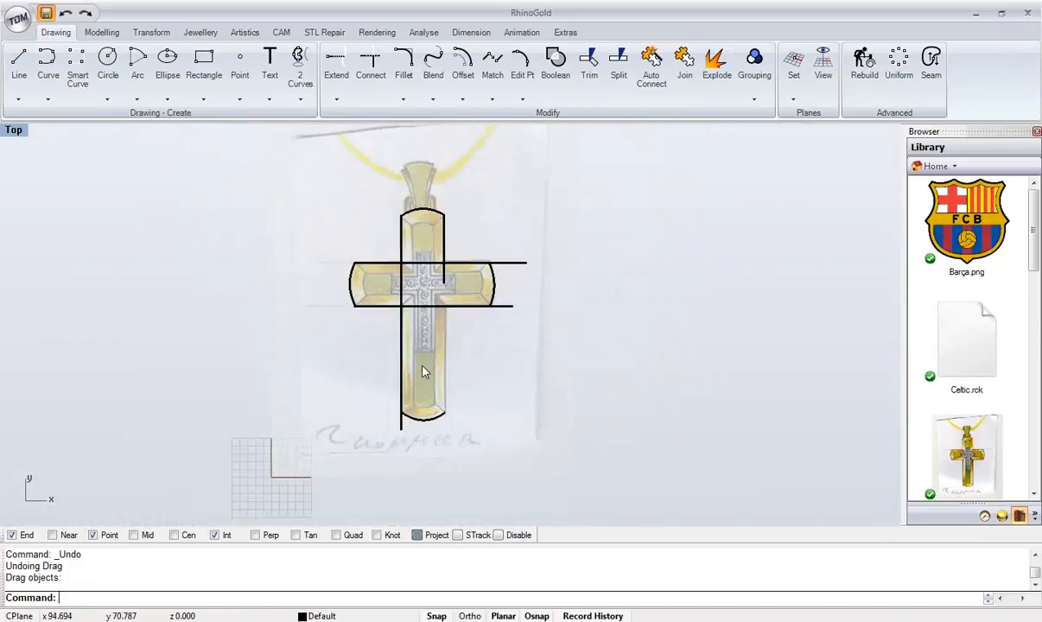
- Turn on the right vertical line's control points and stretch its lower point straight down past the lower arm's end curve
scroll(372, 365, "up", 2)
left_click(399, 248)
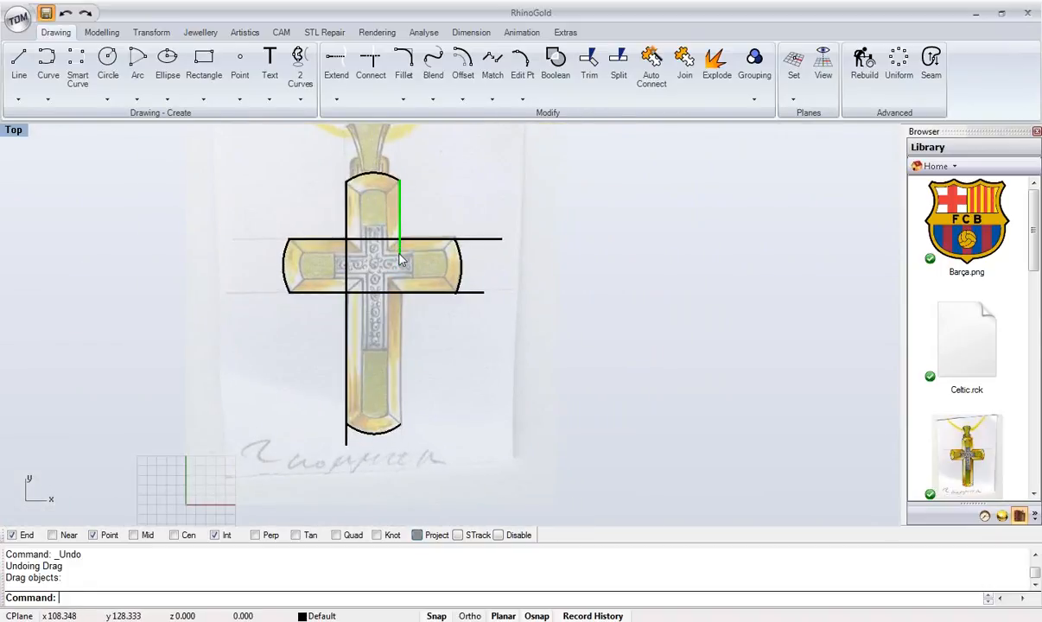
key("F10")
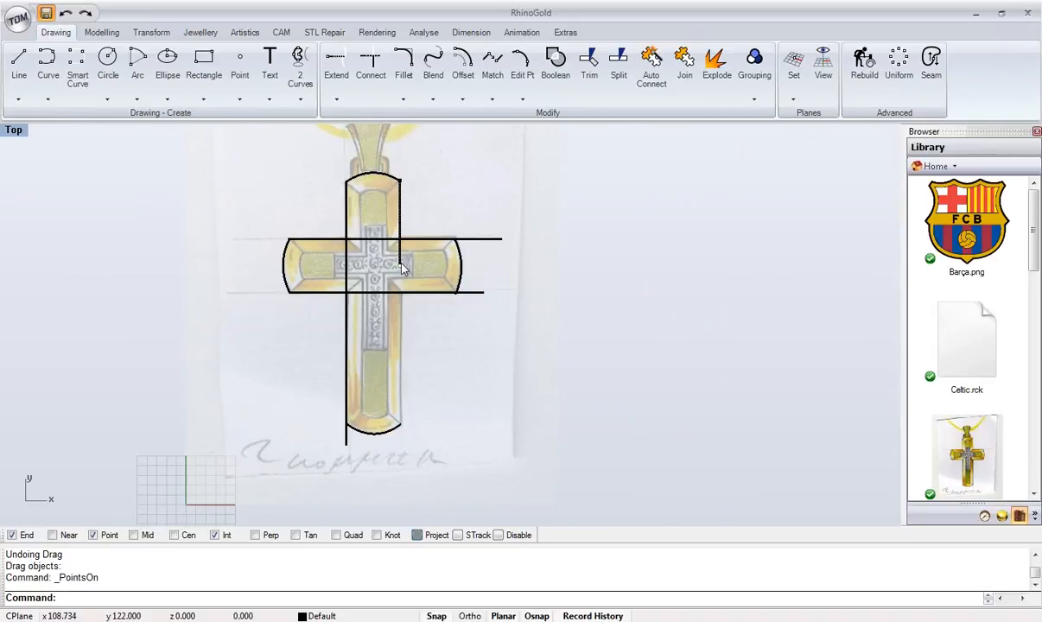
left_click_drag(400, 270, 403, 478)
scroll(400, 458, "up", 4)
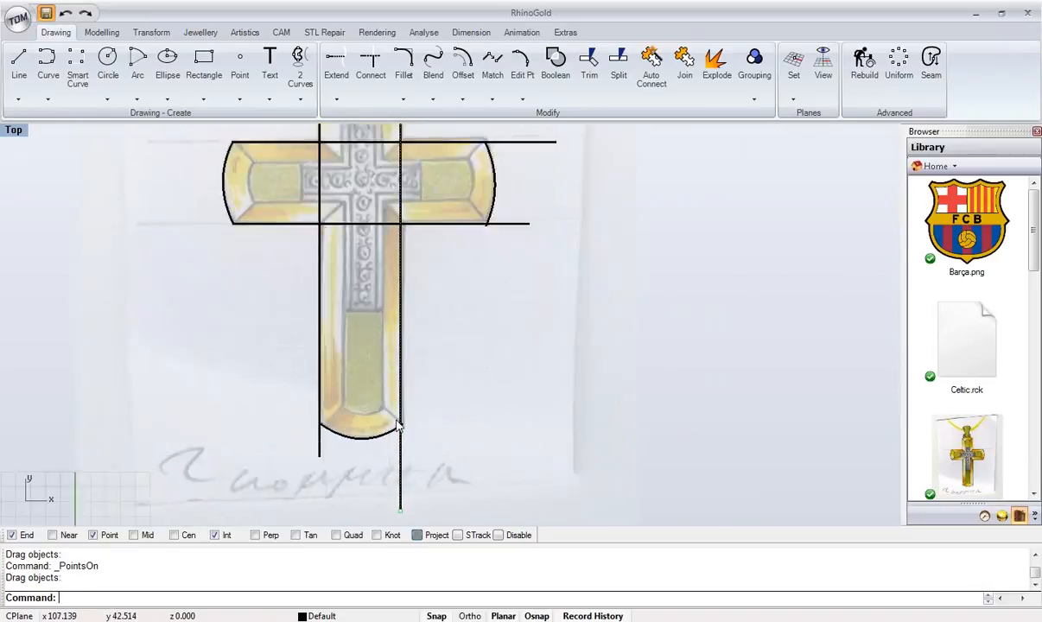
scroll(371, 415, "down", 3)
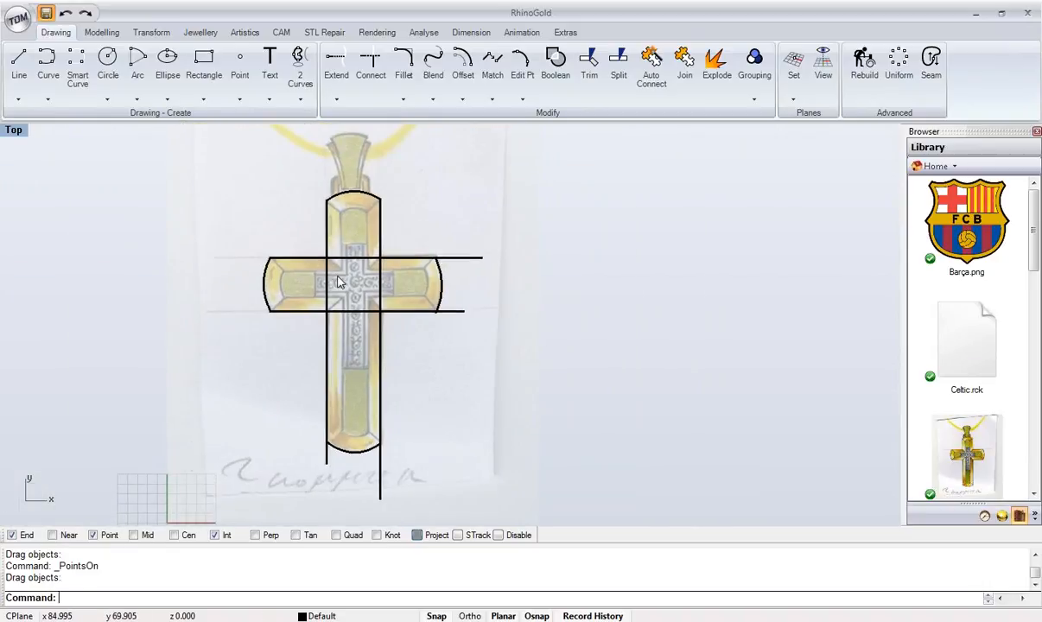
scroll(319, 254, "up", 1)
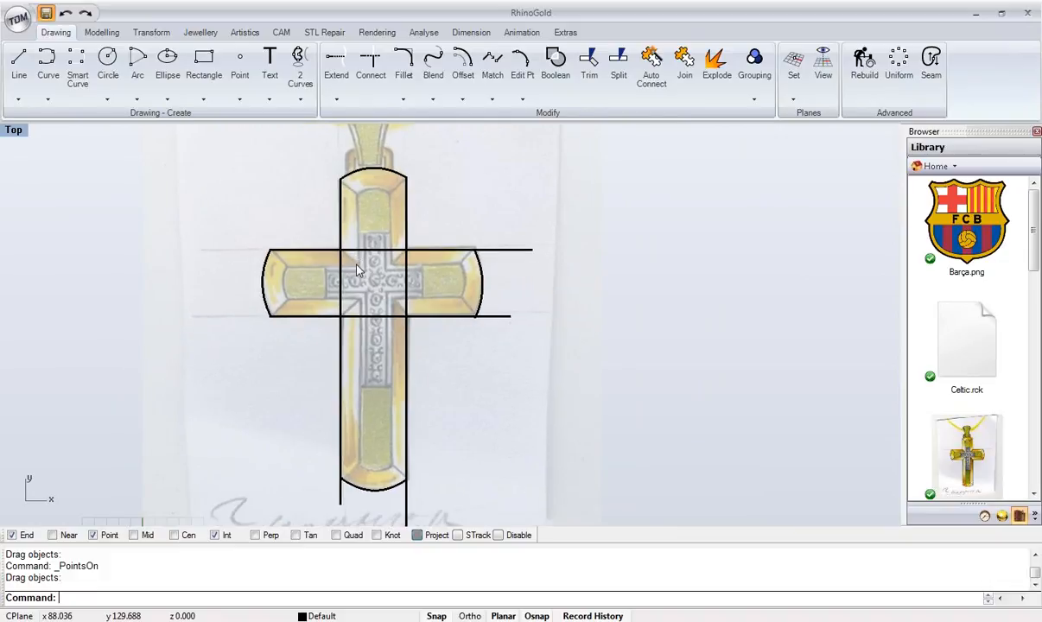
- Try to merge the cross's regions with a curve Boolean on all the outline curves
right_click_drag(357, 266, 340, 313)
left_click_drag(475, 249, 247, 412)
scroll(377, 243, "down", 2)
left_click_drag(233, 149, 523, 494)
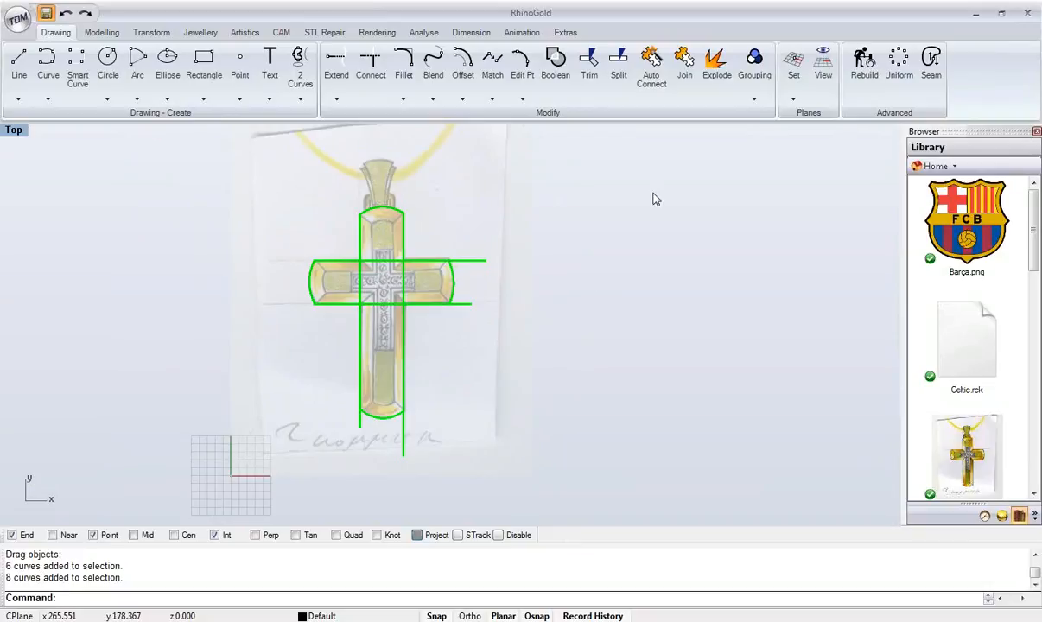
left_click(555, 64)
scroll(386, 268, "up", 2)
left_click(322, 288)
left_click(376, 289)
left_click(380, 218)
left_click(409, 299)
left_click(380, 355)
left_click(380, 353)
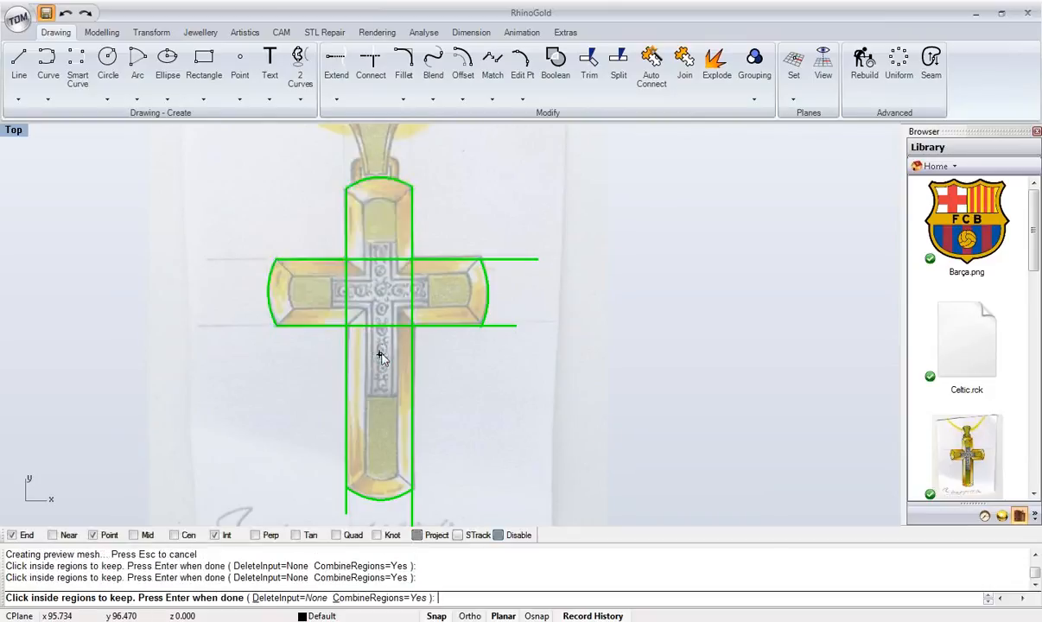
key("Return")
- Connect the right arm's end curve to the upper and lower horizontal lines so their overhangs are trimmed
scroll(481, 307, "up", 3)
scroll(475, 302, "down", 2)
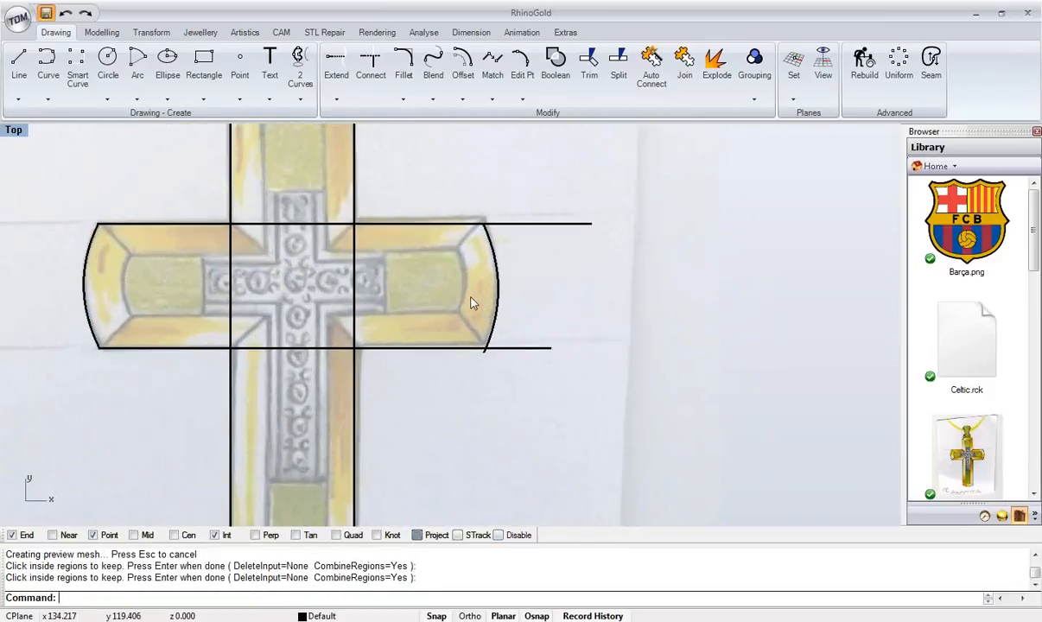
left_click(363, 81)
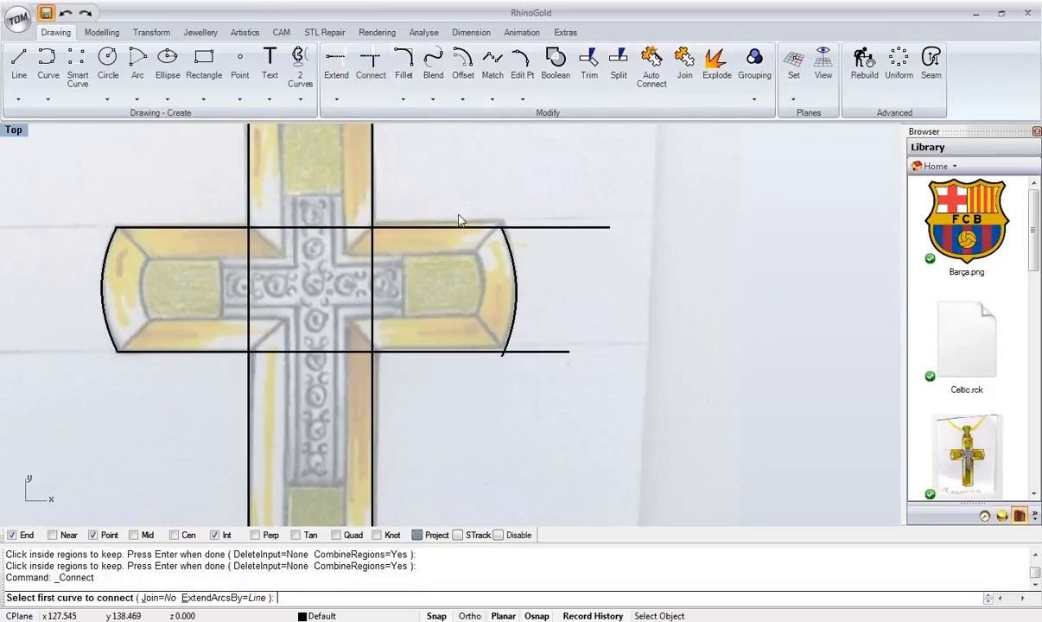
left_click(438, 227)
left_click(512, 259)
right_click(499, 304)
left_click(509, 342)
left_click(483, 351)
- Connect the lower arm's end curve to the right and left vertical lines so their overhangs are trimmed
scroll(415, 357, "down", 4)
right_click_drag(393, 372, 383, 232)
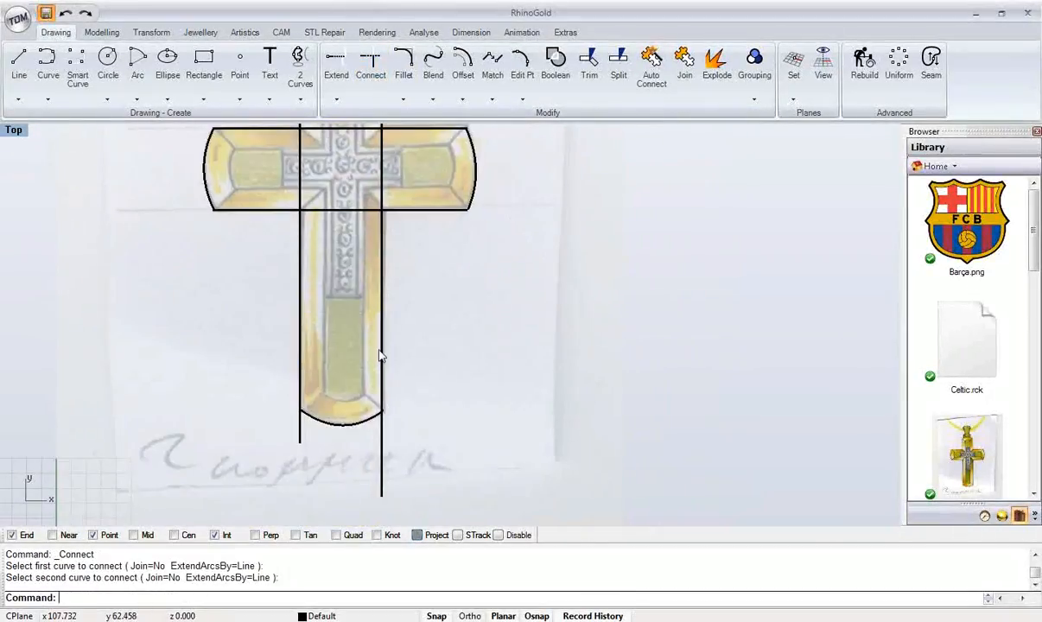
right_click(356, 370)
left_click(372, 424)
left_click(370, 422)
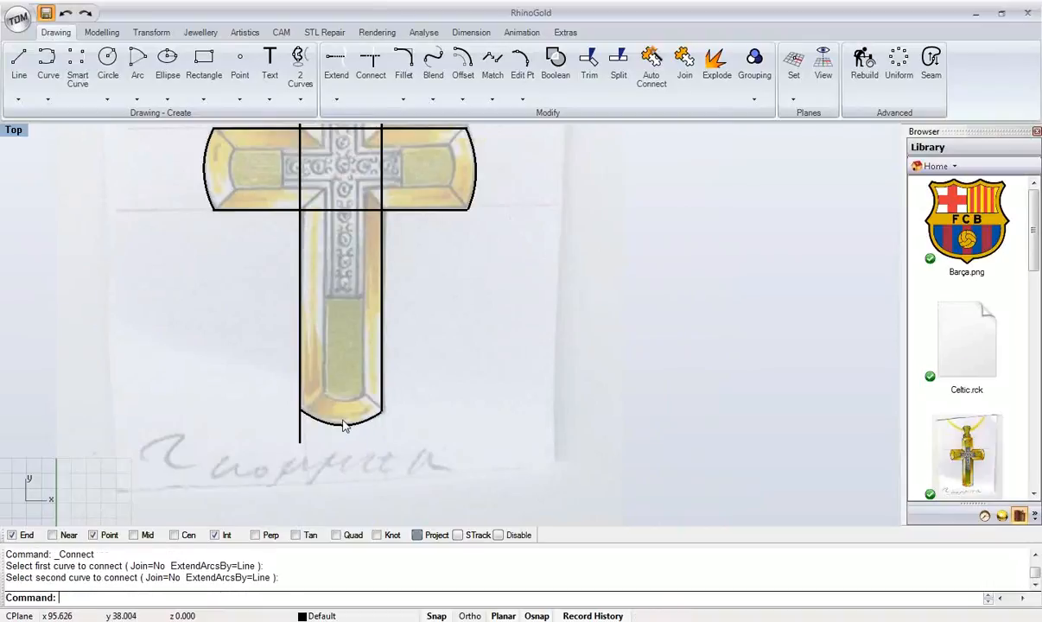
right_click(343, 423)
left_click(327, 423)
left_click(300, 385)
- Check the cross outline's corners and start a curve Boolean with DeleteInput set to All
scroll(301, 357, "down", 2)
scroll(302, 354, "up", 2)
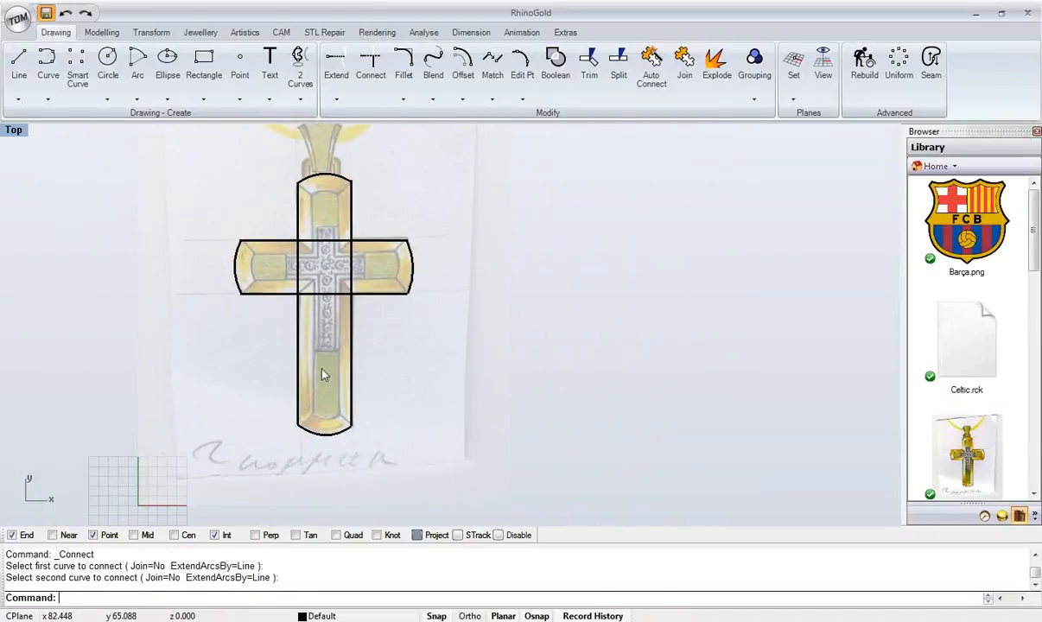
scroll(327, 145, "up", 6)
scroll(403, 232, "up", 3)
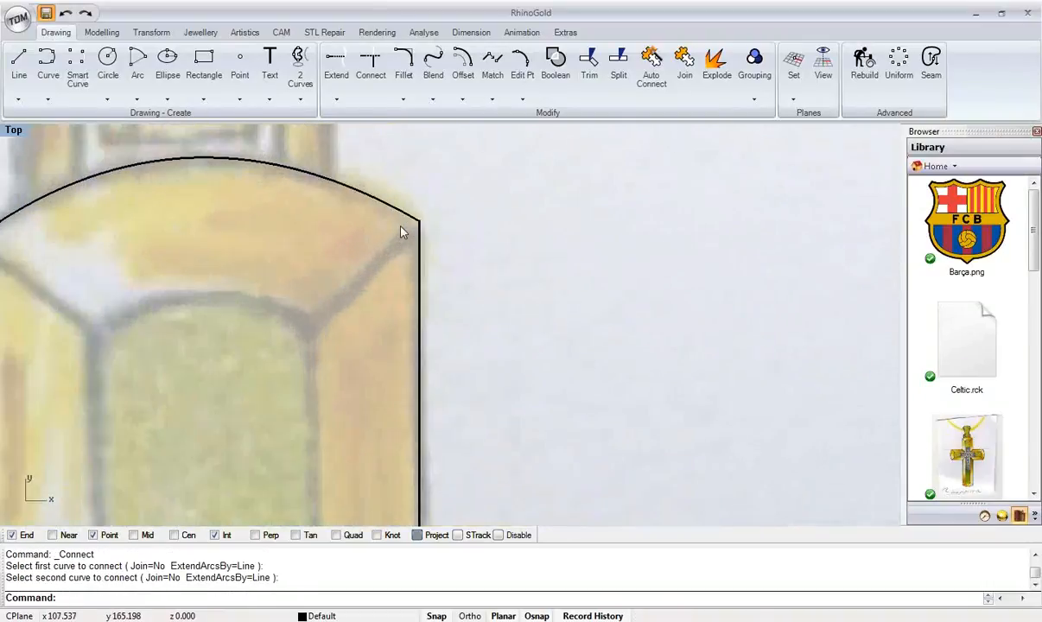
scroll(403, 233, "down", 11)
right_click_drag(376, 294, 421, 252)
scroll(421, 253, "up", 5)
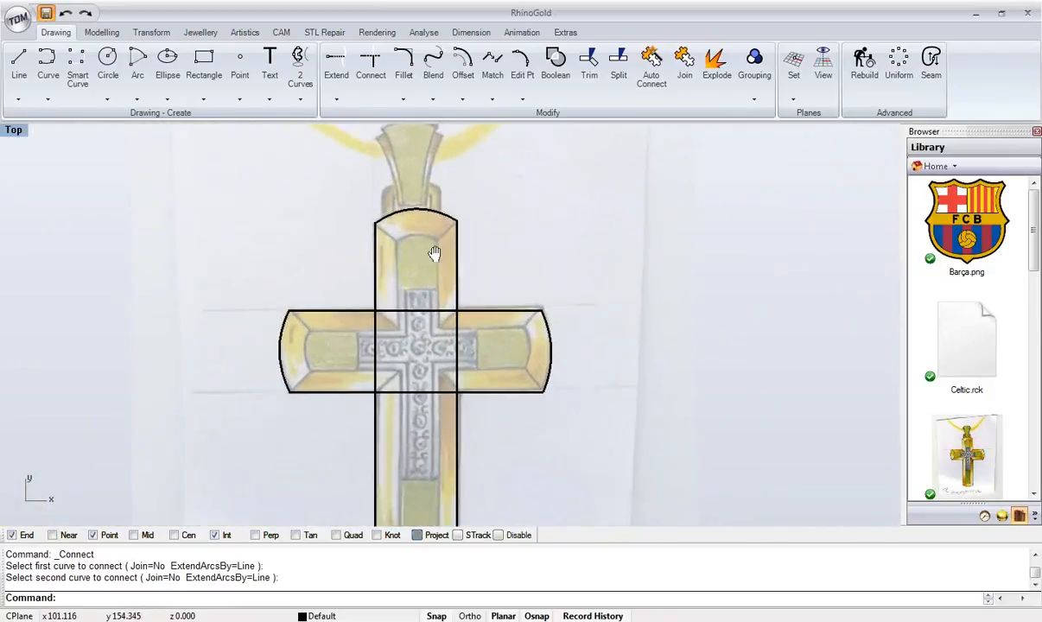
left_click(652, 82)
left_click(556, 63)
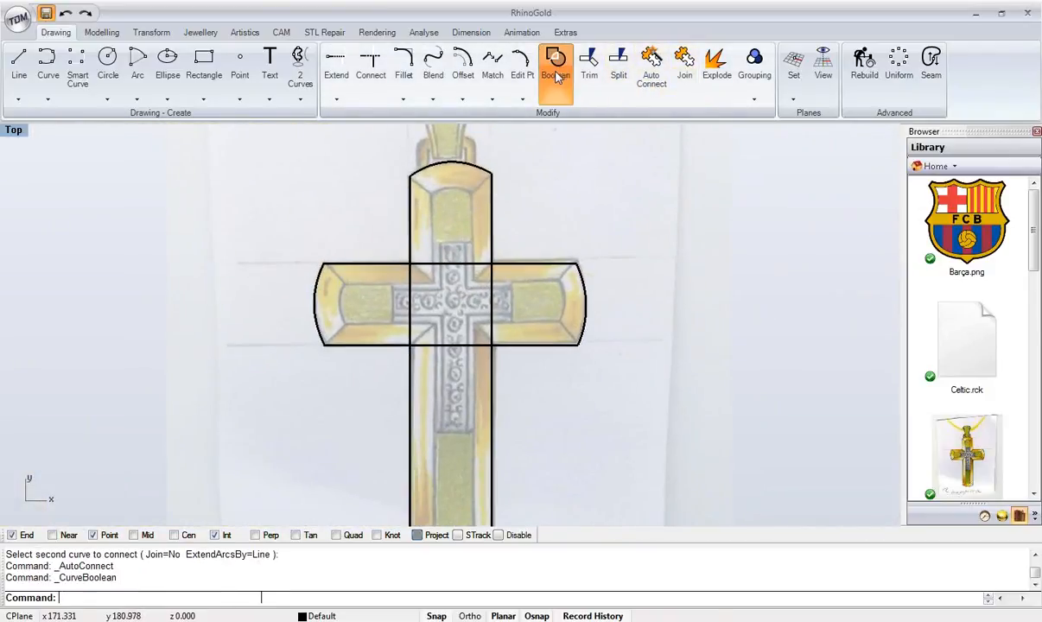
left_click(140, 598)
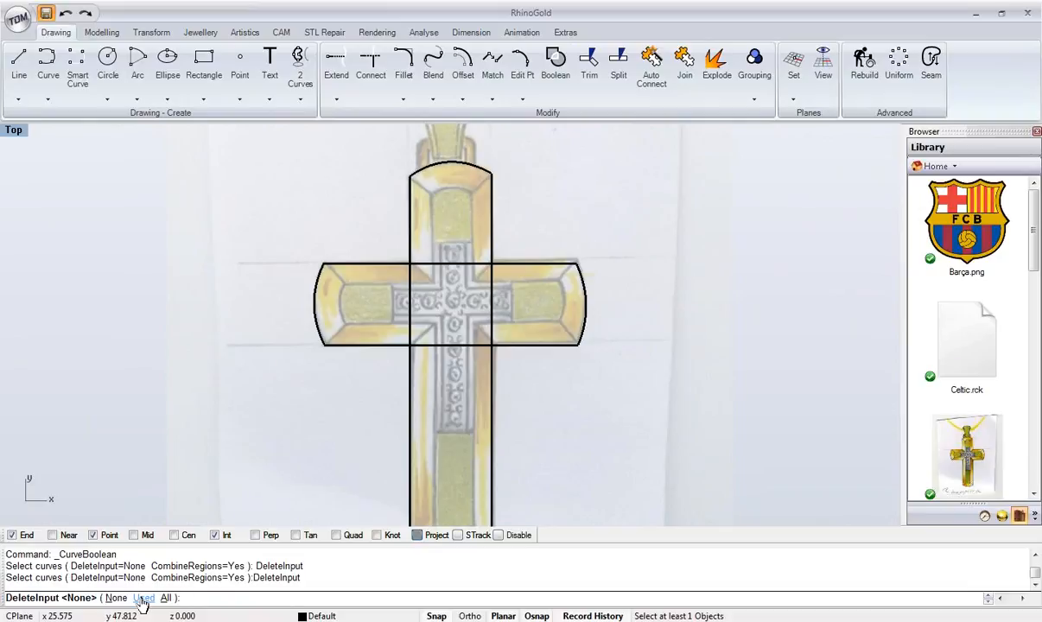
left_click(165, 598)
- Merge the cross's overlapping regions into one outline with the curve Boolean, and undo it
left_click_drag(562, 227, 363, 359)
key("Return")
left_click(377, 294)
key("Return")
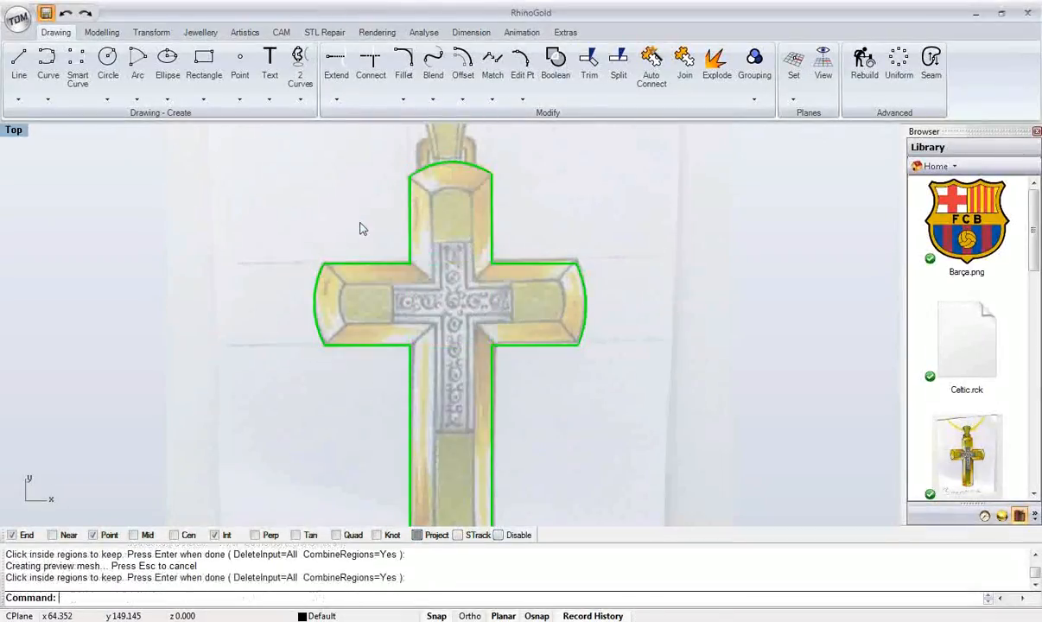
left_click(361, 225)
scroll(361, 225, "down", 5)
right_click_drag(362, 267, 382, 258)
scroll(370, 261, "up", 3)
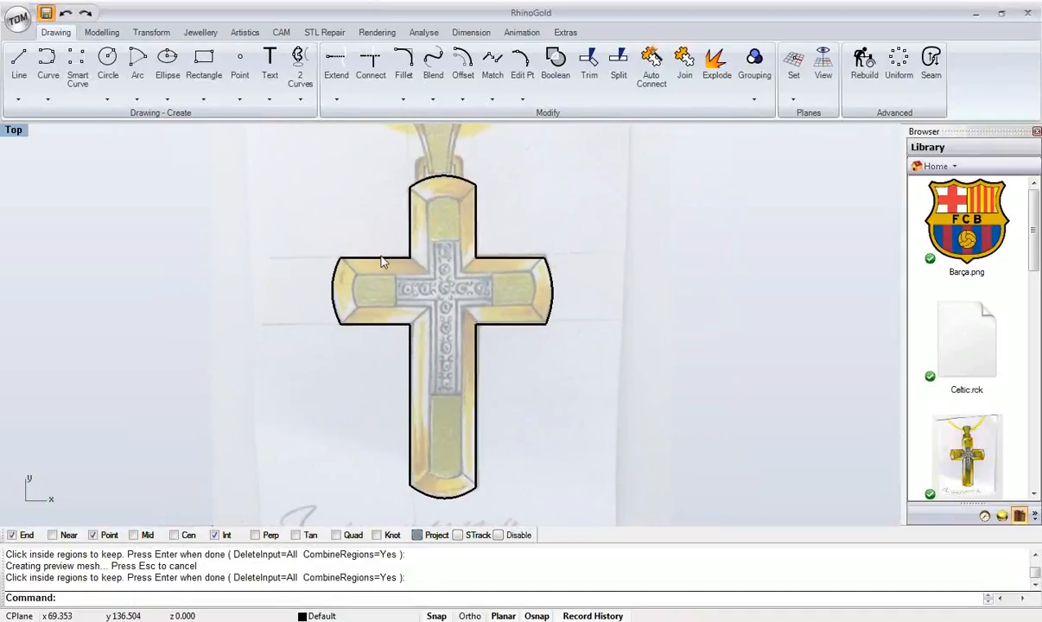
key("ctrl+z")
left_click(362, 235)
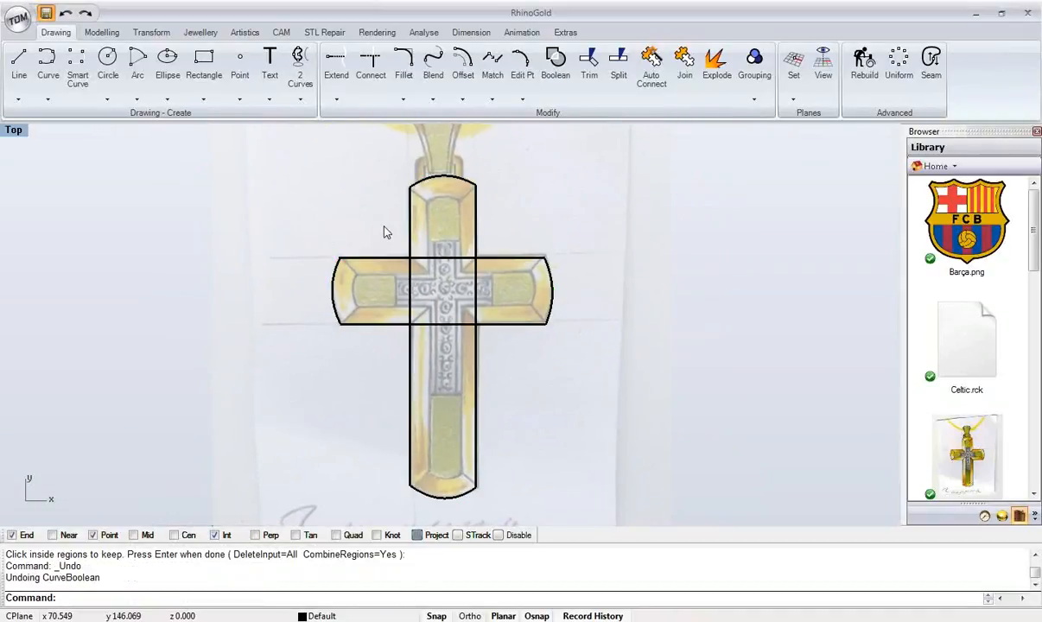
- Run the curve Boolean on all the outline curves and keep both crossing bars' regions, merged into one closed cross outline
left_click(557, 78)
left_click_drag(540, 164, 320, 419)
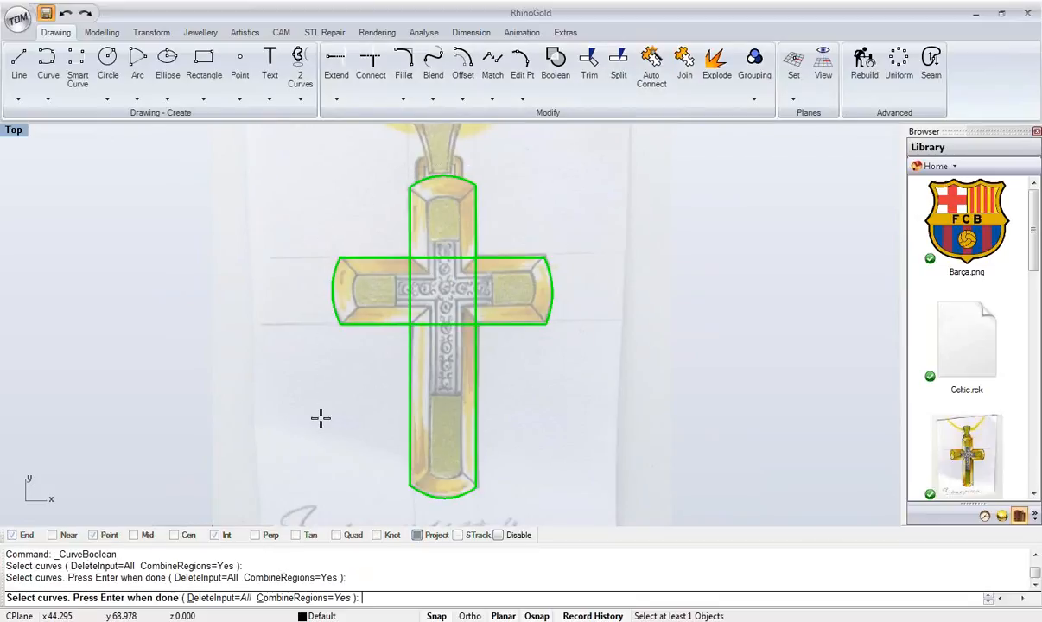
key("Return")
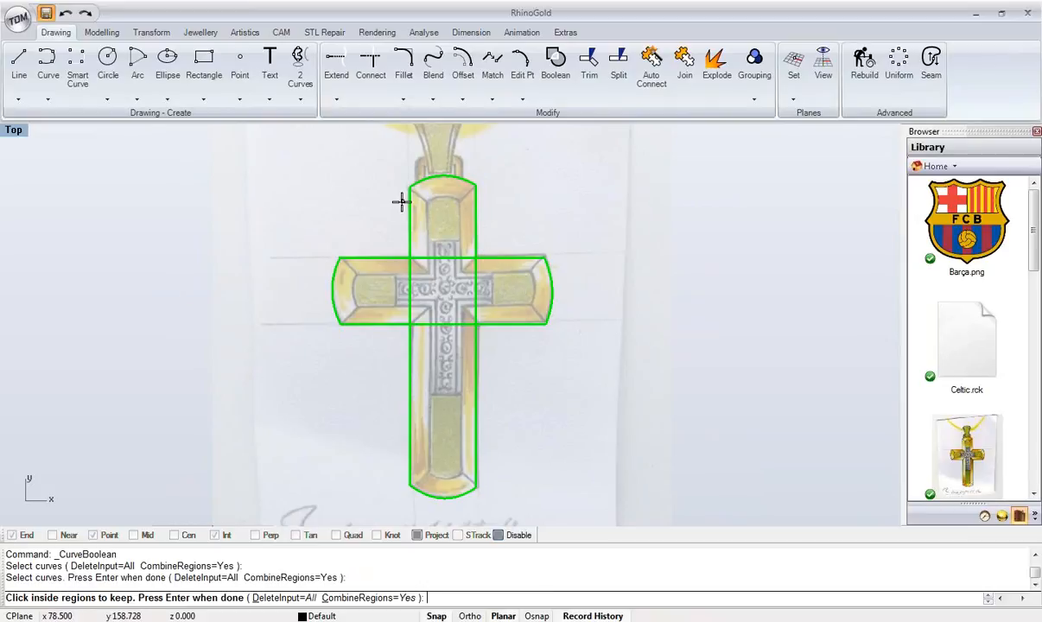
left_click(564, 208)
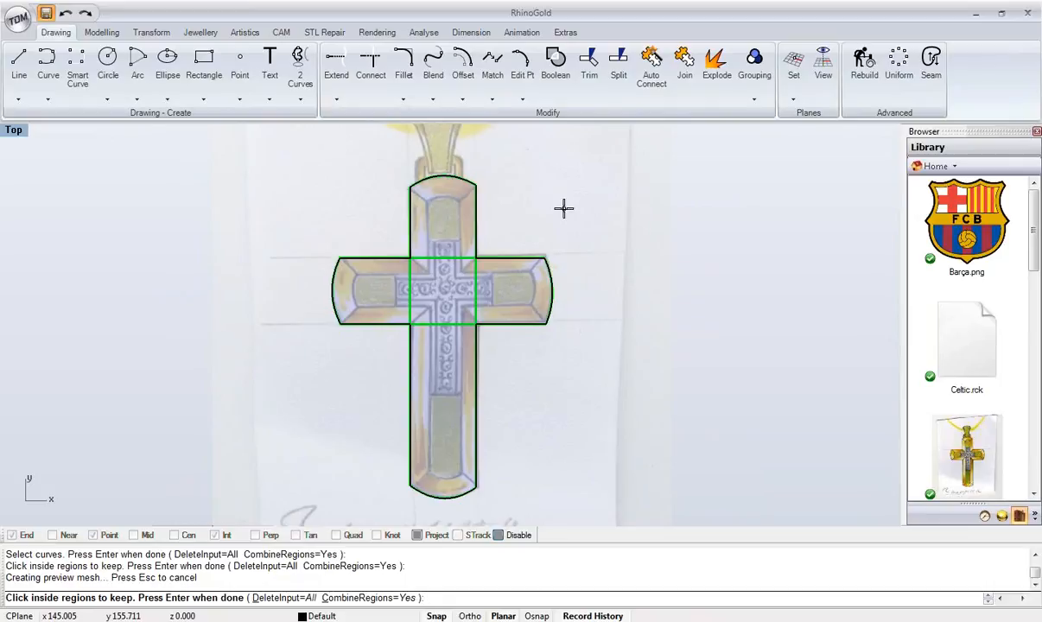
left_click(535, 209)
left_click(535, 208)
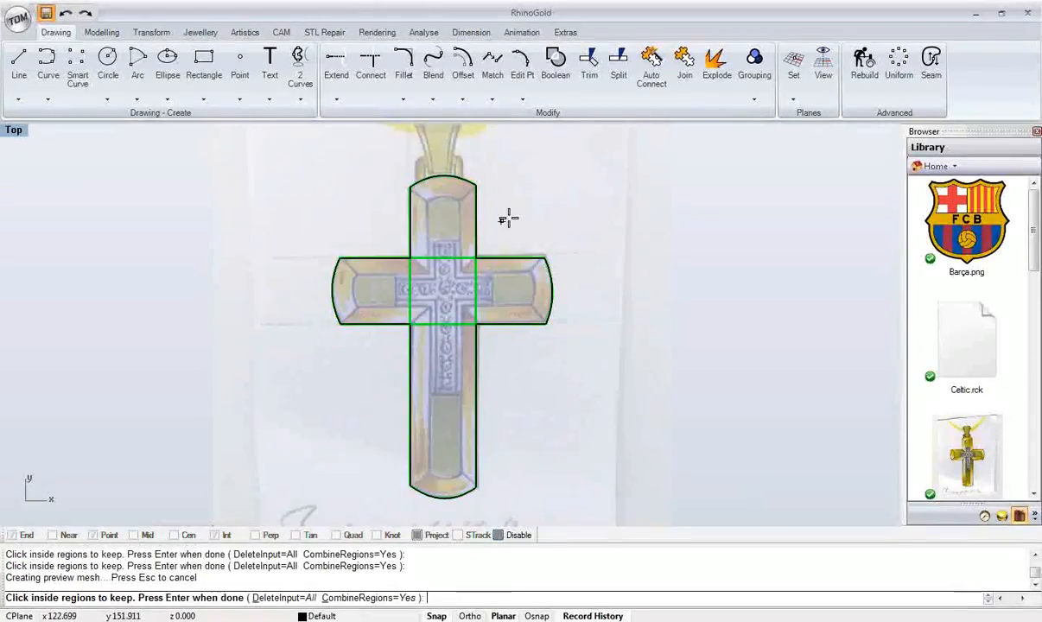
left_click(421, 210)
left_click(432, 363)
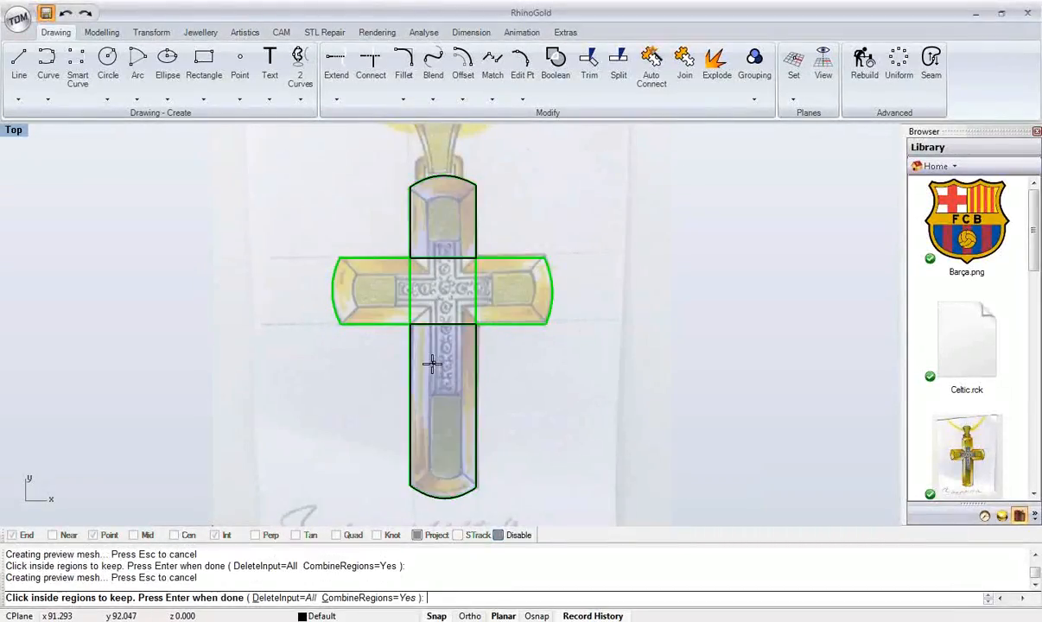
left_click(536, 384)
left_click(535, 383)
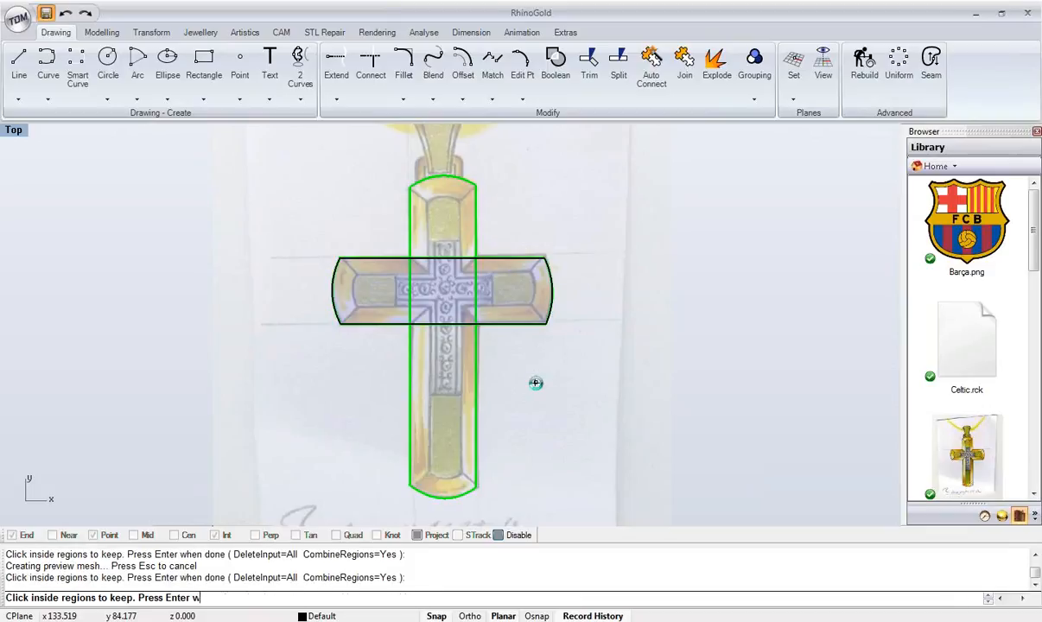
left_click(503, 305)
left_click(330, 298)
key("Return")
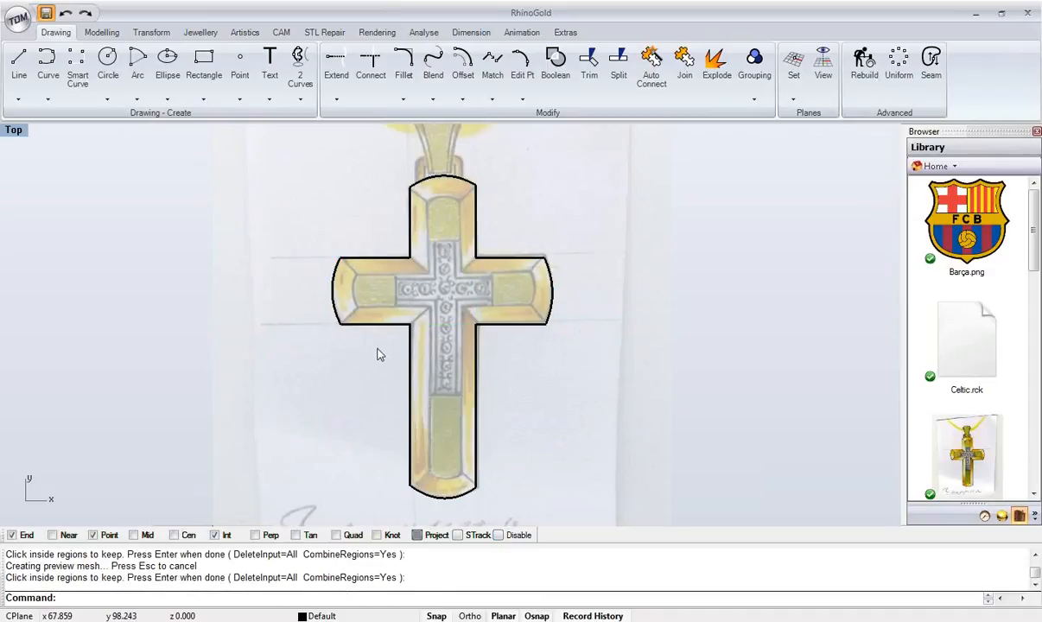
- Sketch a freehand curve along the left edge of the bail's front panel, from its base to its upper corner
scroll(377, 354, "down", 1)
scroll(380, 354, "up", 5)
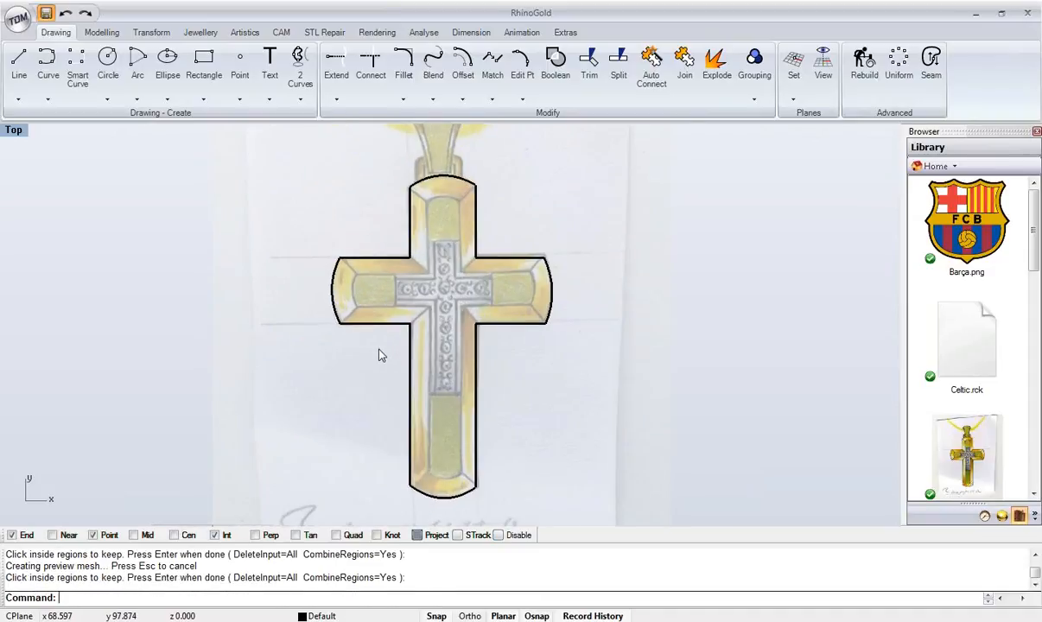
right_click_drag(399, 272, 388, 439)
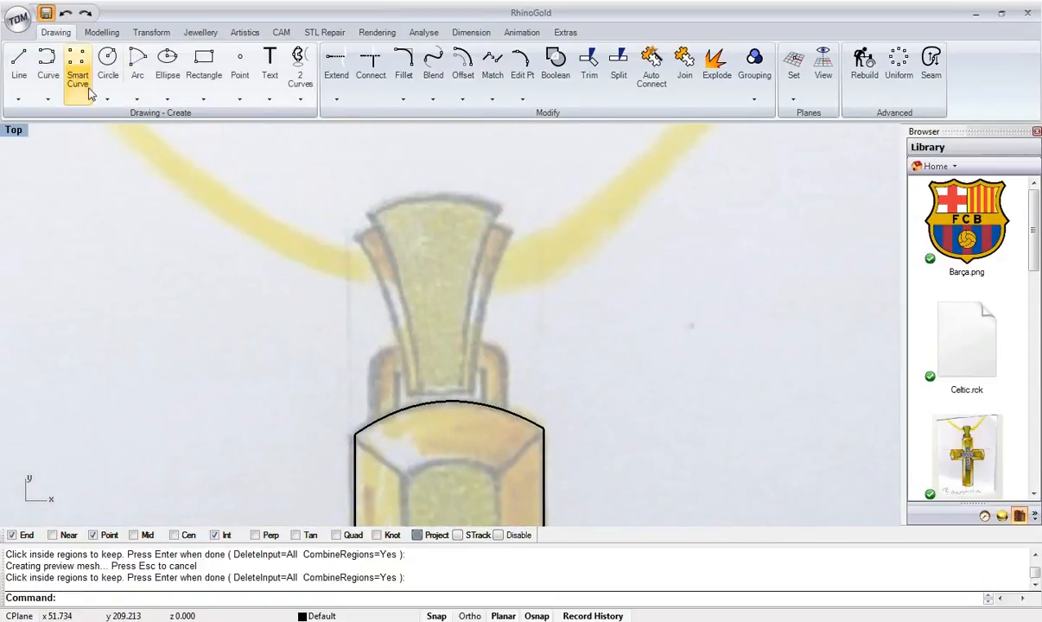
left_click(377, 32)
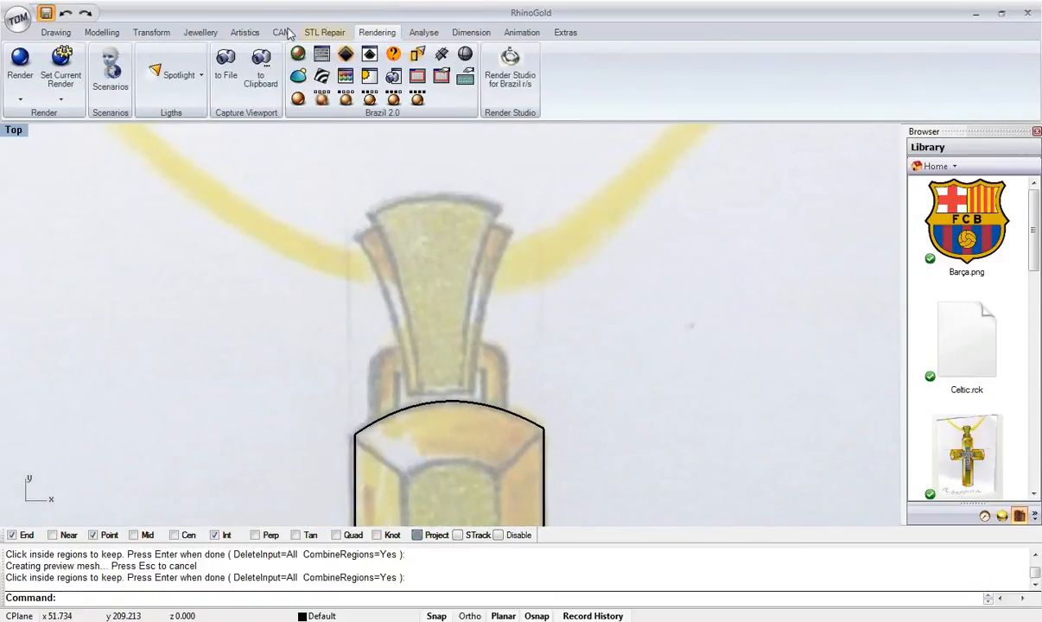
left_click(244, 32)
left_click(527, 68)
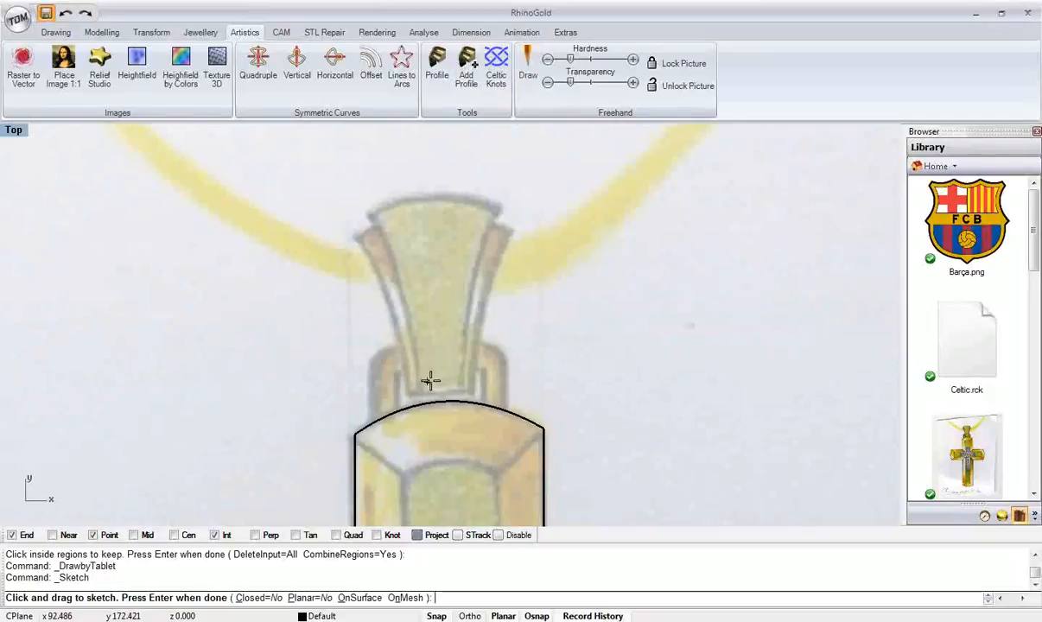
left_click_drag(417, 389, 411, 318)
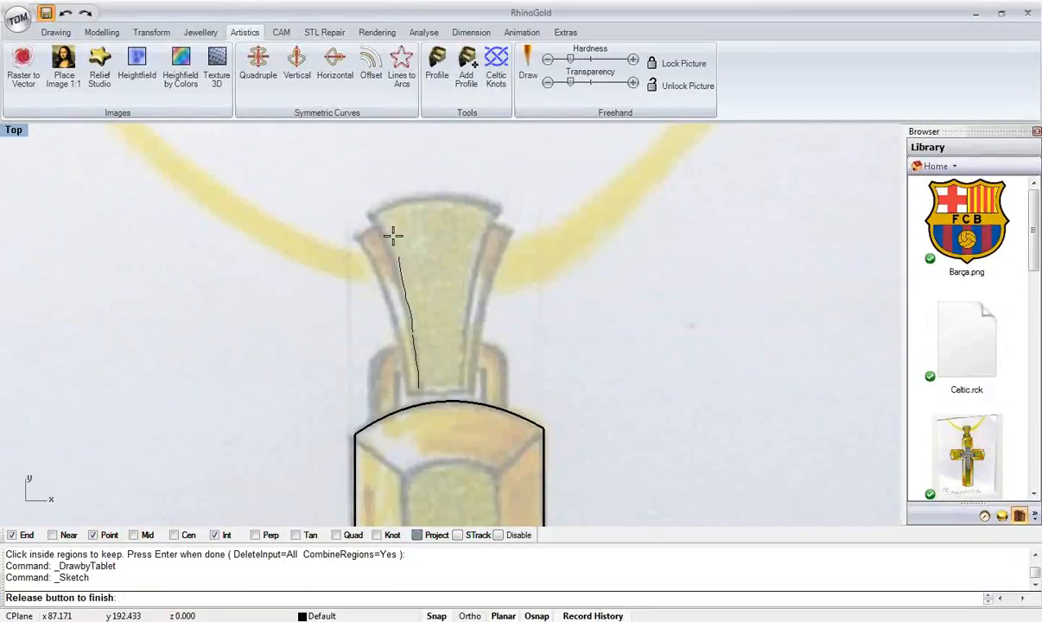
left_click_drag(371, 211, 373, 213)
- Sketch a second freehand curve along the outer left edge of the bail, from its base upward
scroll(495, 282, "up", 4)
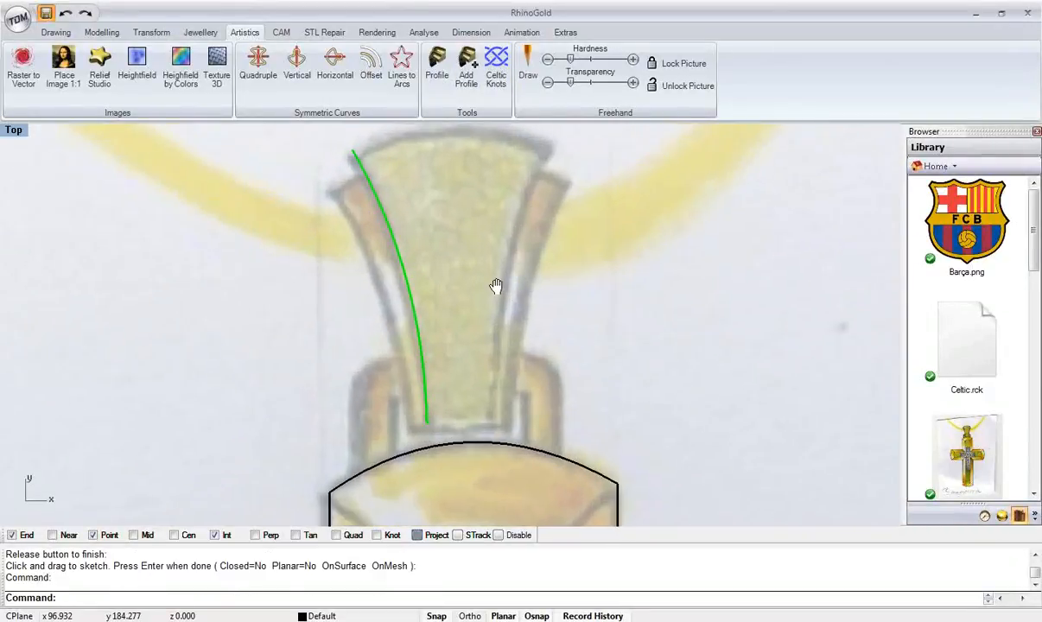
left_click_drag(485, 438, 485, 439)
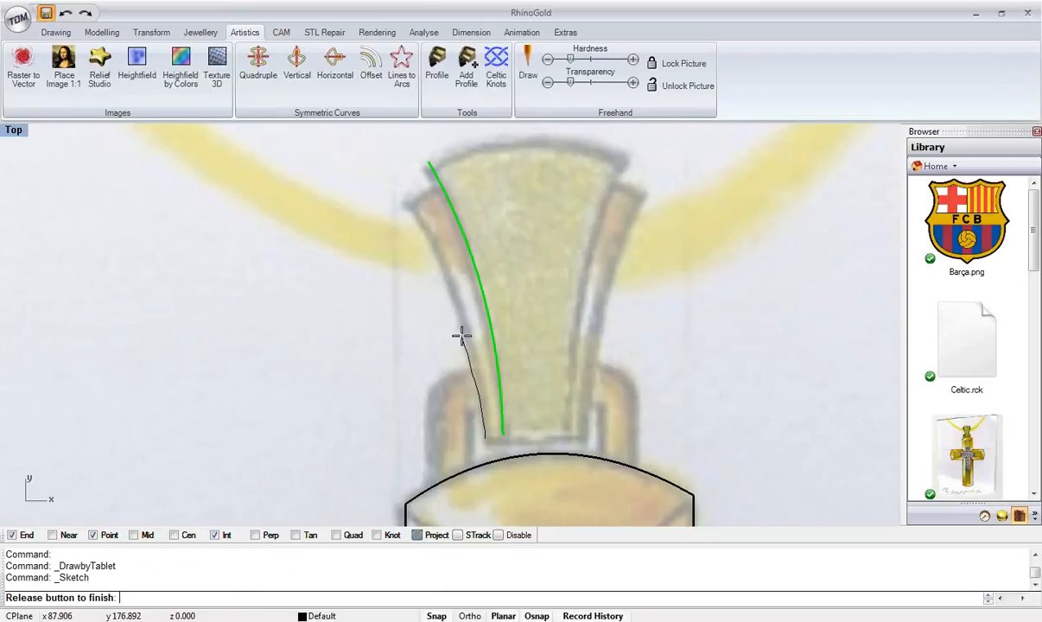
left_click_drag(412, 204, 413, 210)
key("Return")
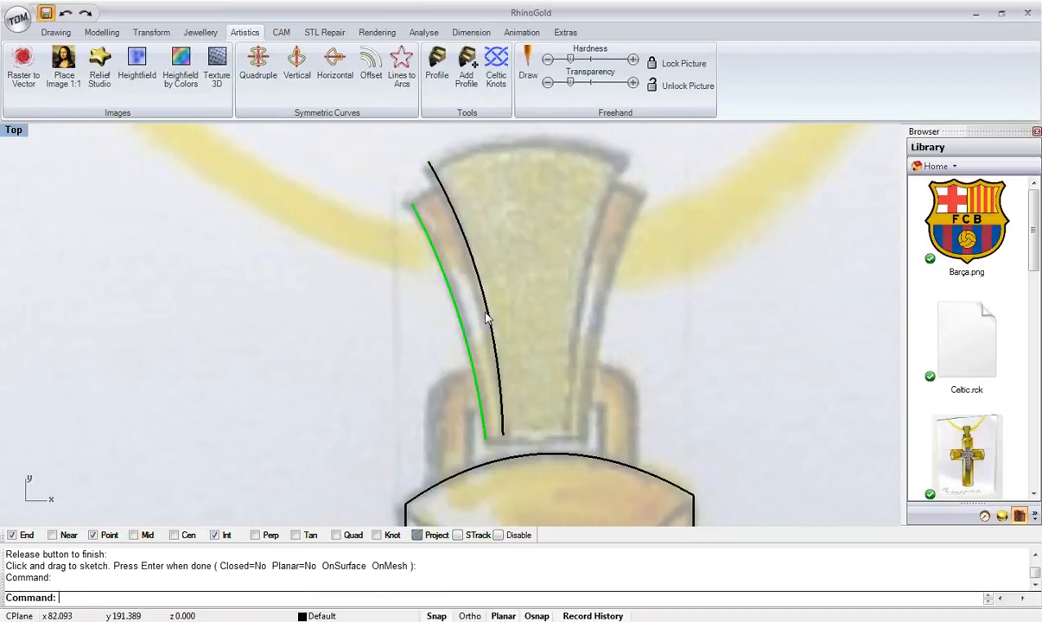
- Try to sketch the right edge of the bail's front panel, and delete the short stroke
right_click_drag(528, 305, 465, 333)
left_click(528, 65)
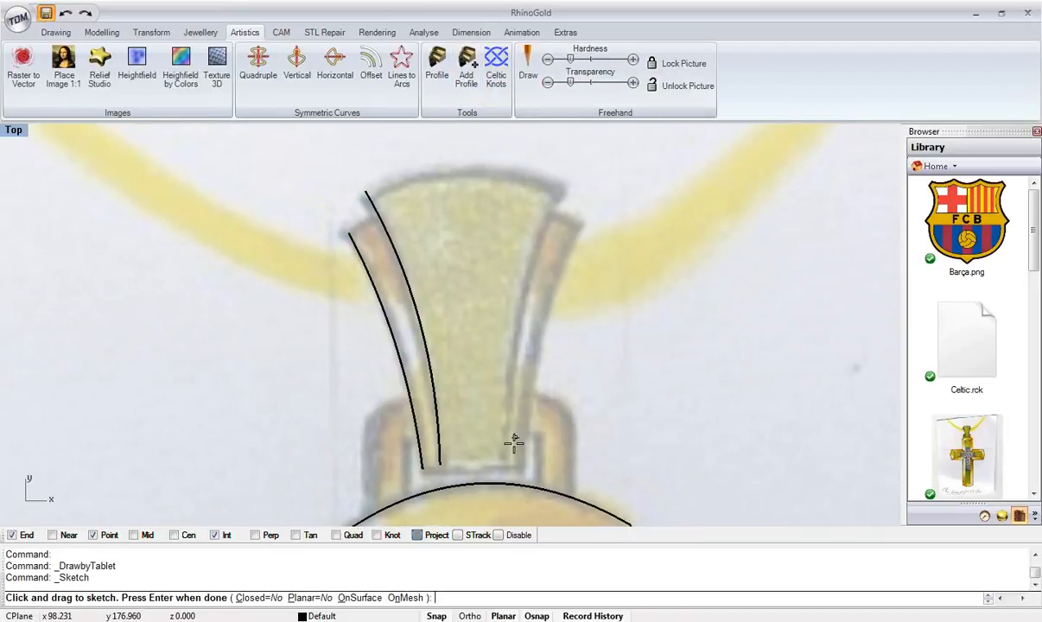
left_click_drag(510, 460, 508, 428)
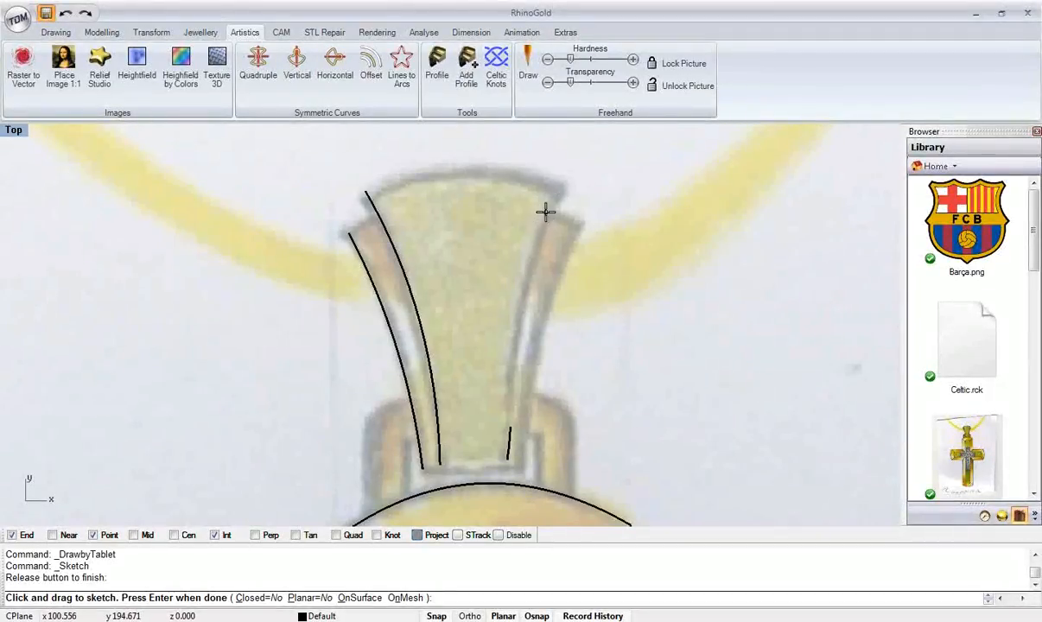
key("Return")
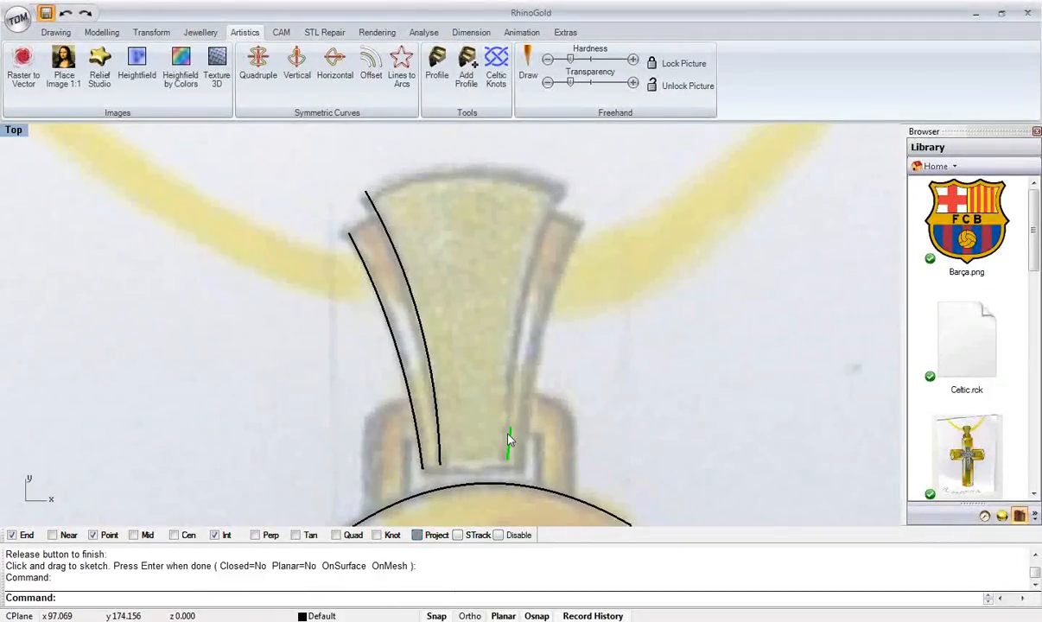
key("Delete")
- Sketch a freehand curve along the right edge of the bail's front panel, from its base to its upper corner
left_click(527, 65)
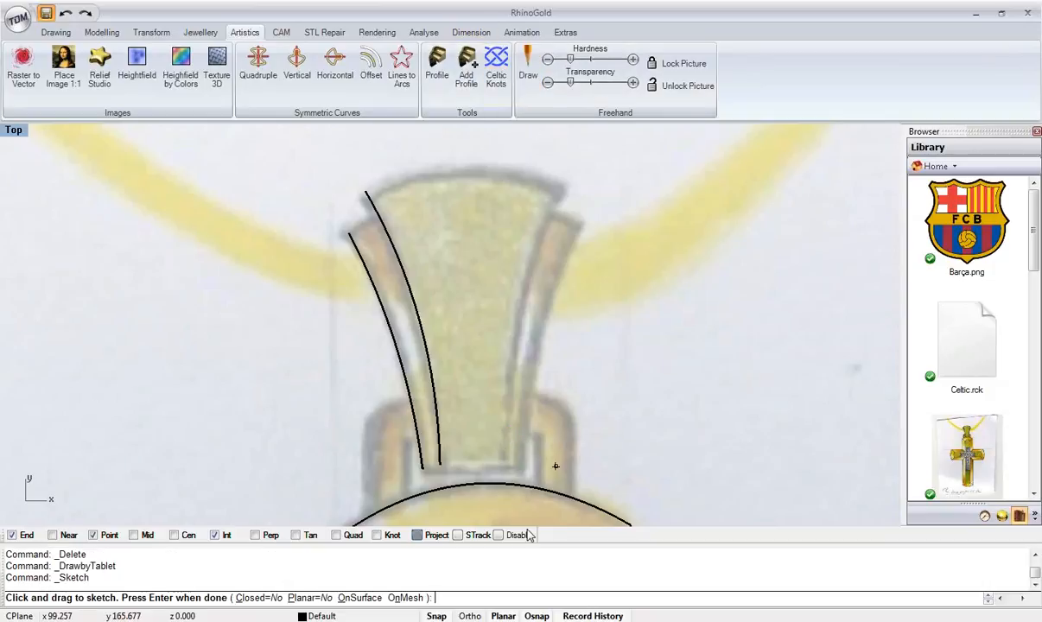
left_click_drag(508, 462, 504, 431)
left_click_drag(523, 283, 563, 190)
right_click(546, 195)
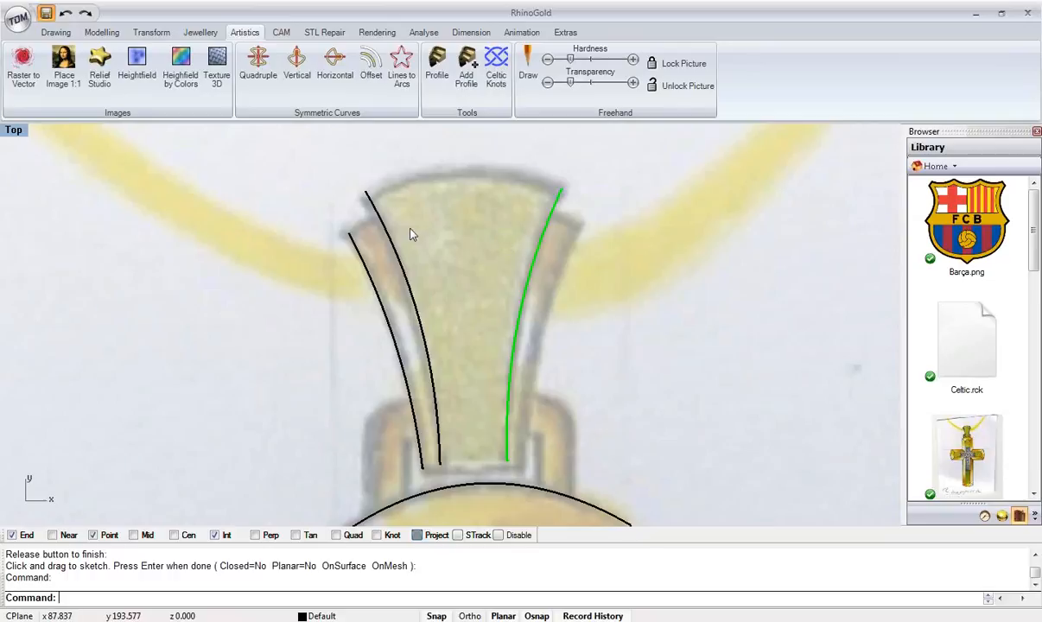
- Sketch a freehand arc along the top of the bail's front panel, joining the upper ends of its two side curves
right_click_drag(410, 228, 310, 297)
right_click(307, 296)
left_click_drag(267, 262, 301, 242)
left_click_drag(376, 234, 458, 256)
right_click(458, 256)
right_click_drag(403, 400, 429, 318)
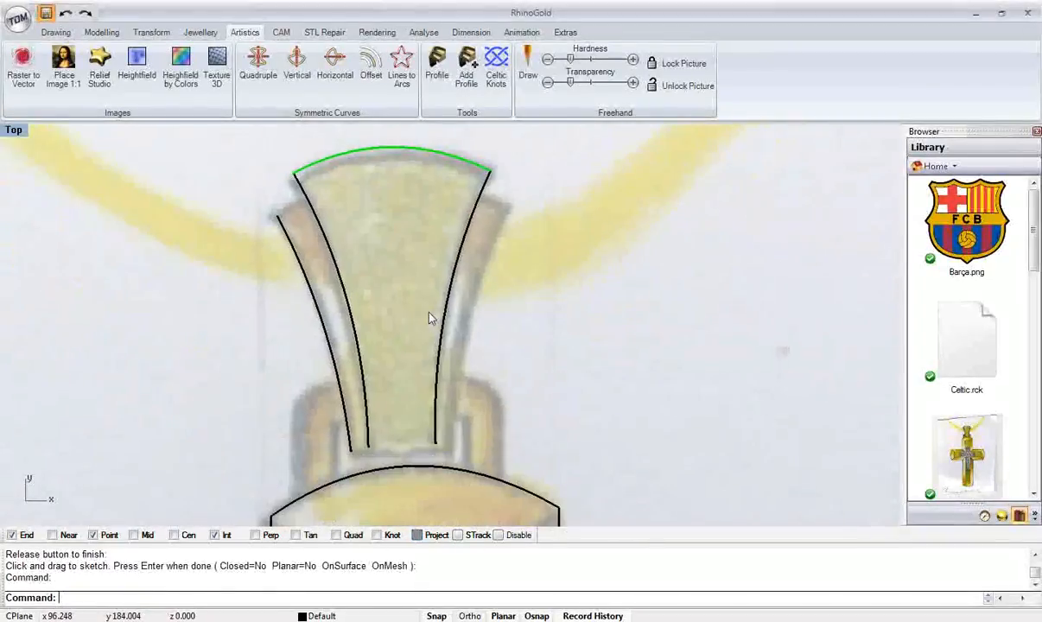
- Sketch a freehand curve along the outer right edge of the bail, from its base to its upper corner
right_click(465, 424)
left_click_drag(456, 456, 455, 448)
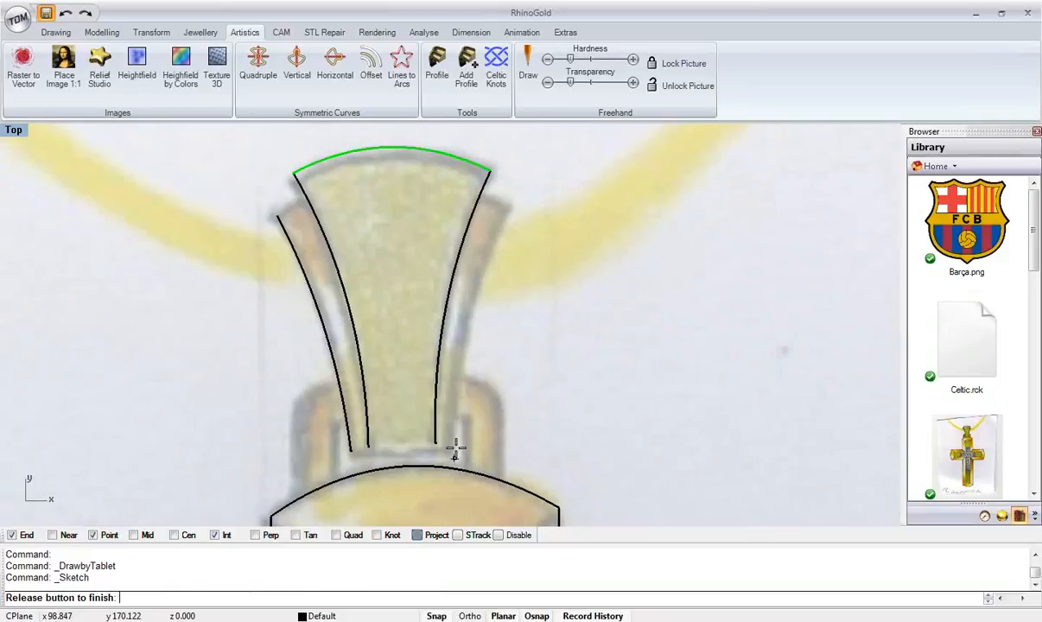
left_click_drag(511, 210, 512, 209)
right_click(510, 213)
right_click_drag(462, 275, 451, 323)
left_click(486, 403)
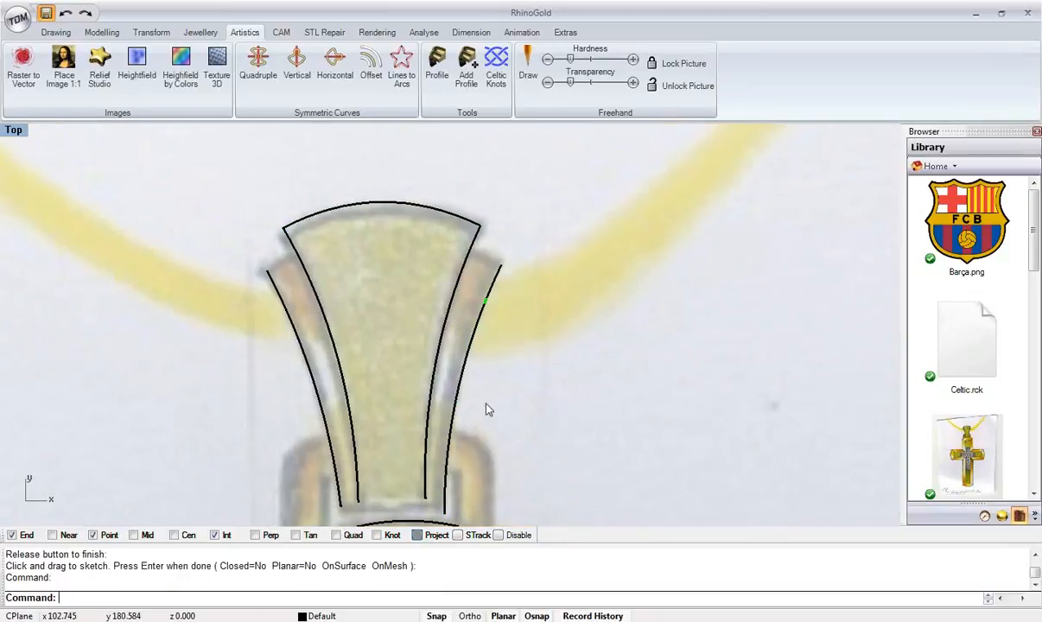
- Sketch a freehand arc across the bail behind the front panel, joining the upper ends of the two outer side curves
right_click_drag(428, 392, 461, 345)
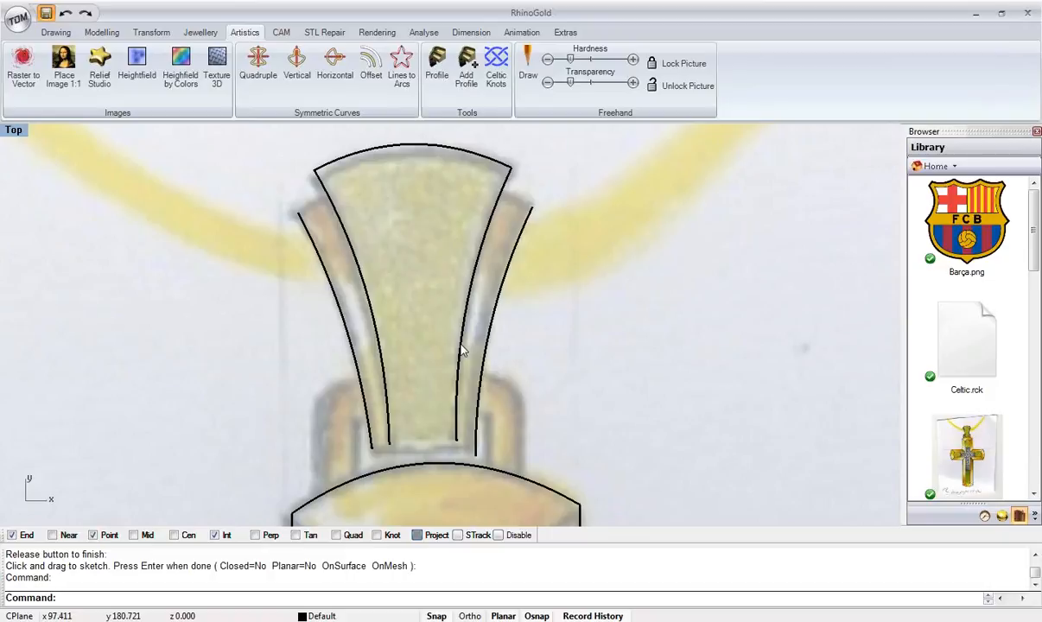
mouse_move(468, 356)
right_mouse_down()
mouse_move(477, 365)
mouse_move(424, 377)
mouse_move(395, 430)
right_mouse_up()
scroll(467, 400, "up", 4)
scroll(457, 403, "down", 2)
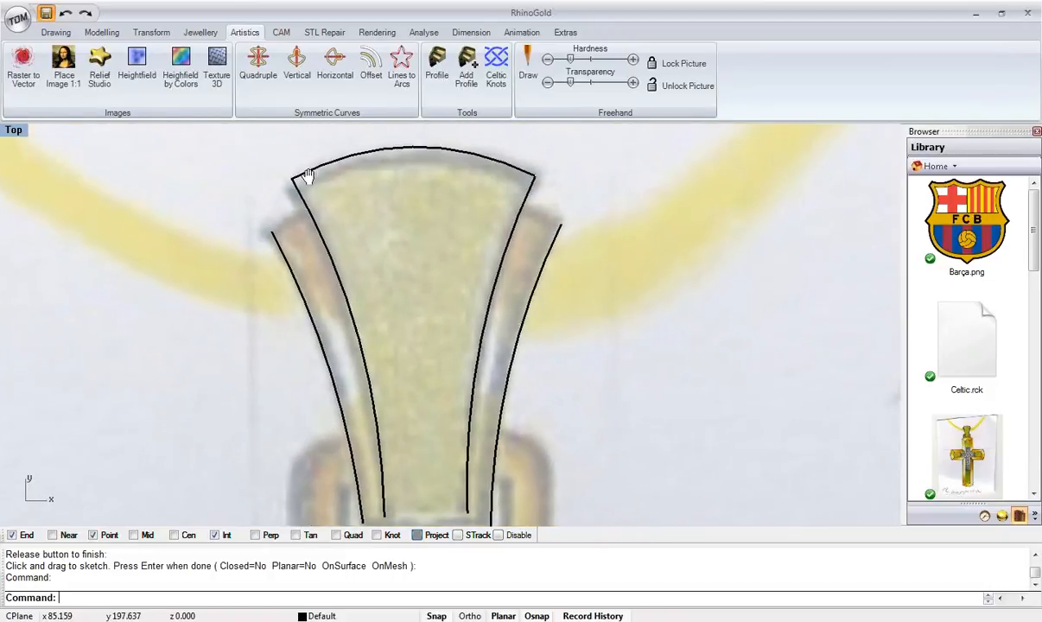
right_click_drag(306, 175, 277, 233)
left_click(528, 65)
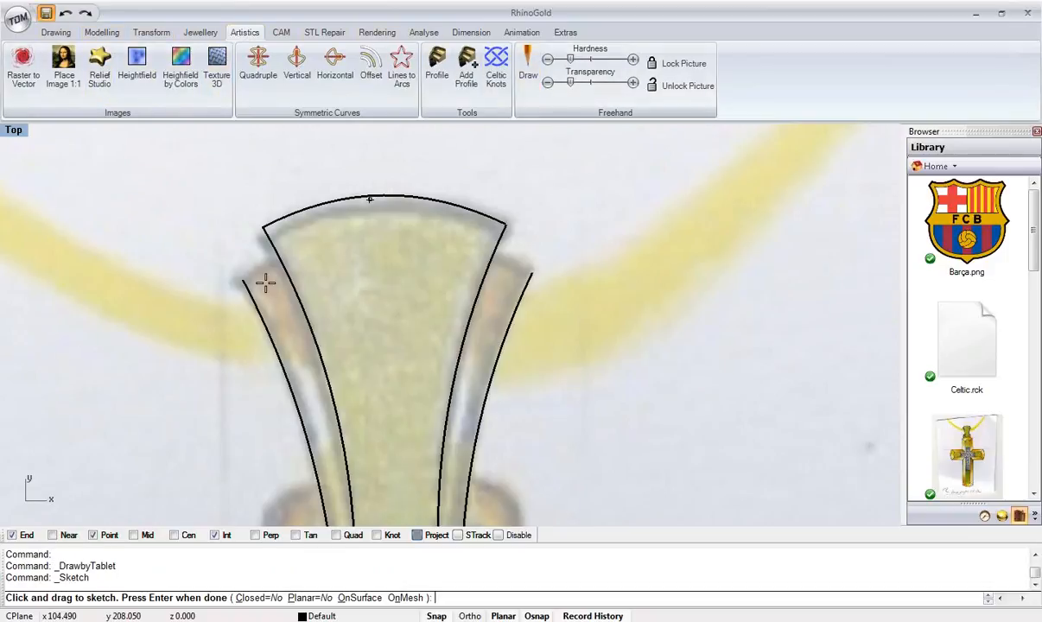
left_click_drag(244, 281, 313, 253)
mouse_move(434, 242)
left_mouse_down()
mouse_move(515, 256)
mouse_move(532, 273)
left_mouse_up()
key("Return")
- Draw a straight horizontal line across the base of the bail, extending well past its outer right curve
scroll(418, 298, "down", 6)
right_click_drag(406, 372, 410, 247)
scroll(402, 344, "up", 8)
right_click_drag(385, 335, 364, 360)
right_click(364, 359)
key("Escape")
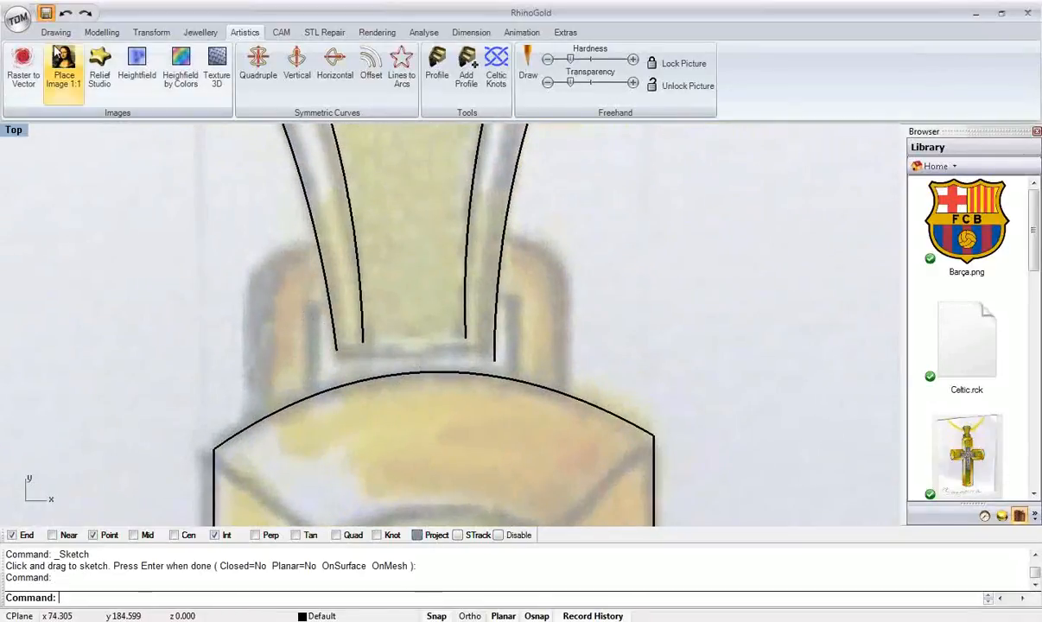
left_click(55, 32)
left_click(18, 65)
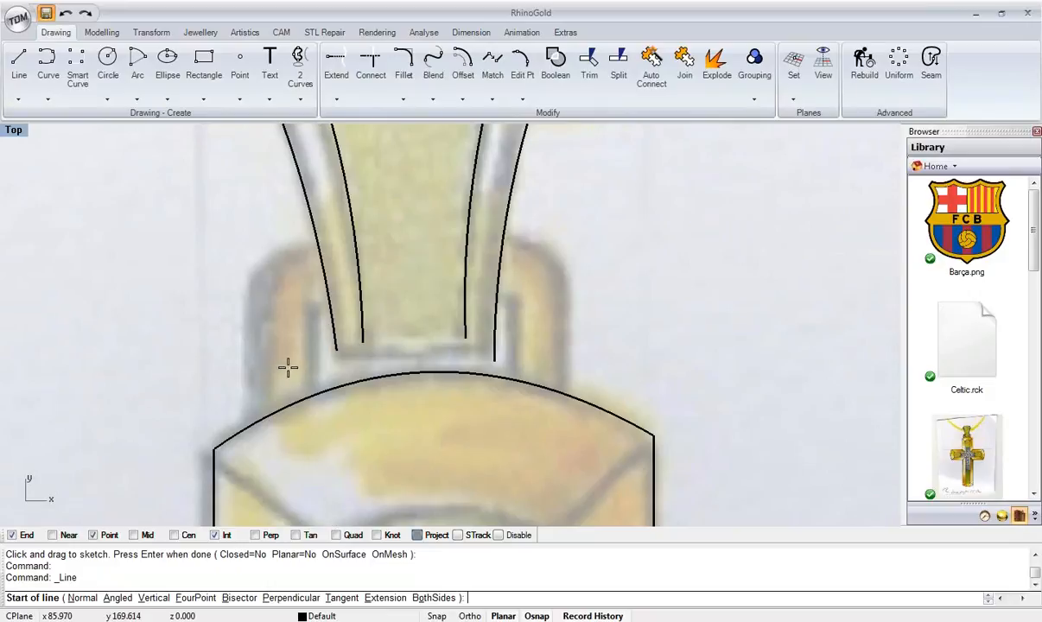
left_click(289, 354)
left_click(658, 354)
- Copy the horizontal base line slightly upward to the lower end of the bail's front panel
right_click_drag(401, 340, 389, 386)
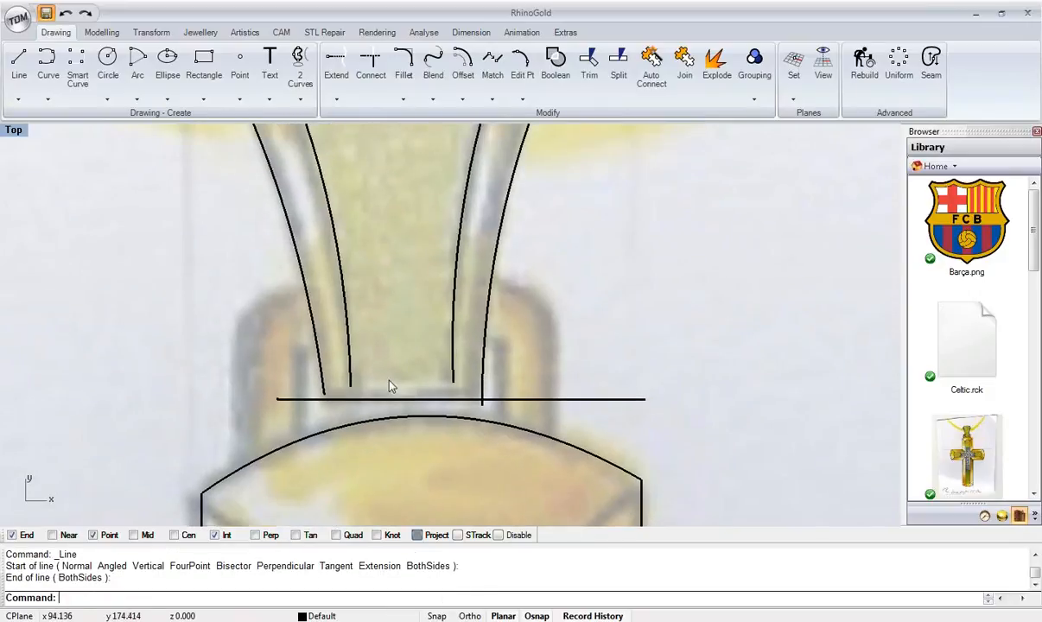
left_click(387, 401)
left_click_drag(387, 401, 389, 384)
left_click(555, 337)
left_click_drag(506, 338, 246, 434)
left_click(300, 367)
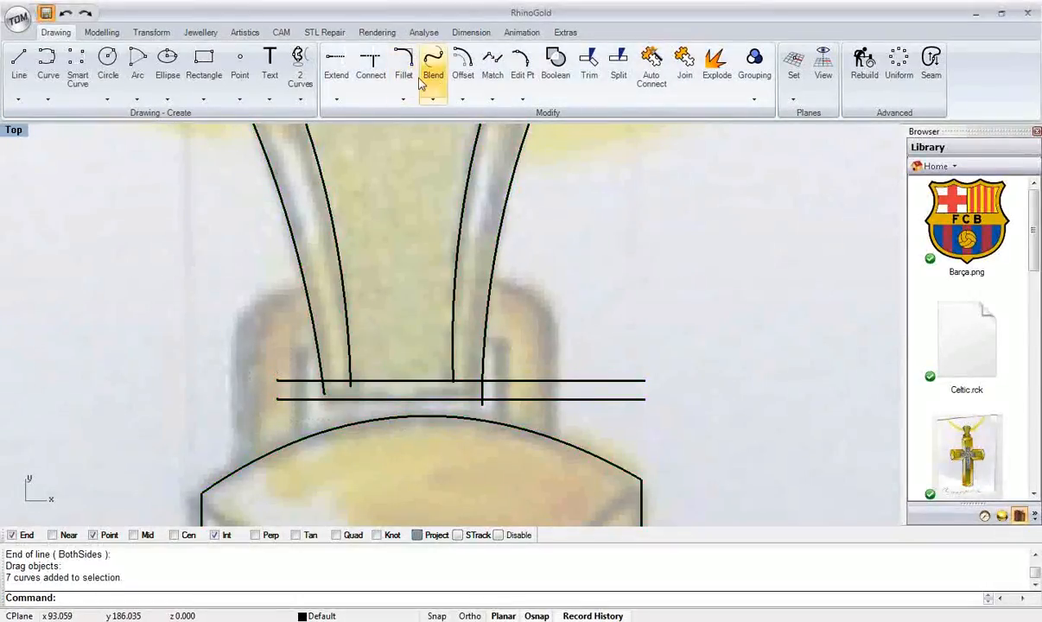
- Connect the lower base line with both outer side curves of the bail, forming sharp corners
left_click(370, 64)
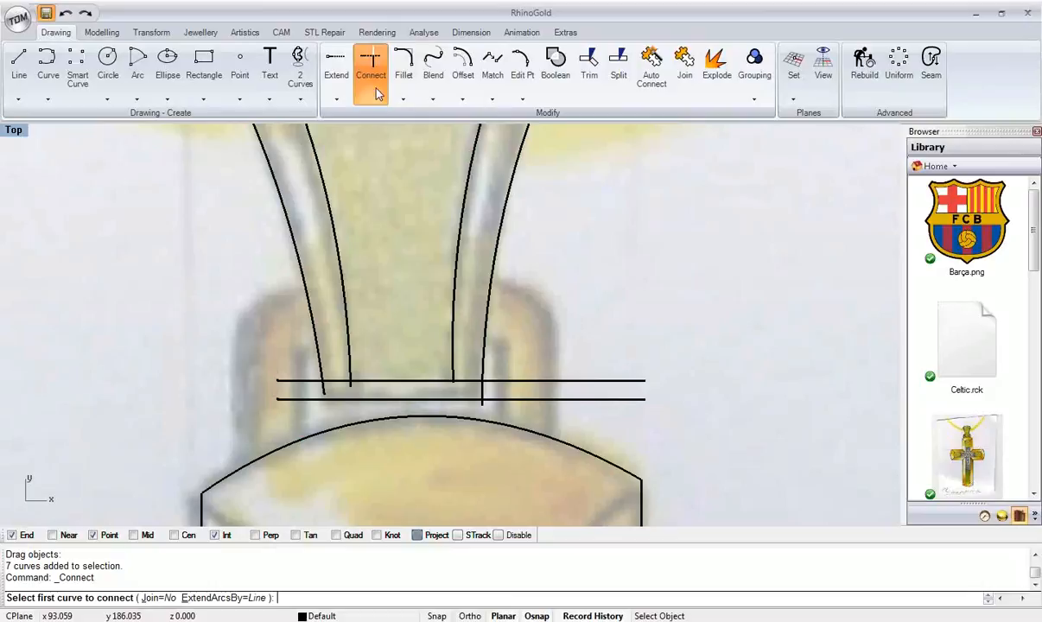
left_click(336, 400)
left_click(327, 389)
left_click(368, 410)
right_click(377, 433)
left_click(456, 399)
left_click(485, 355)
- Connect the upper base line with both side curves of the bail's front panel, forming sharp corners
right_click(471, 359)
left_click(456, 355)
left_click(422, 380)
right_click(403, 378)
left_click(392, 381)
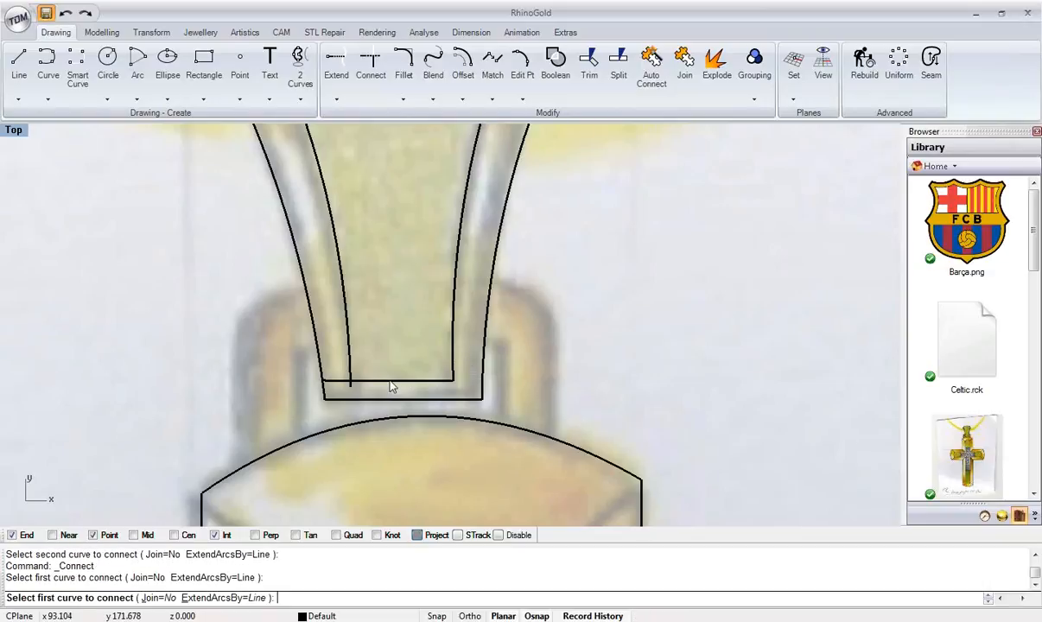
left_click(353, 355)
scroll(372, 311, "down", 5)
scroll(355, 276, "up", 3)
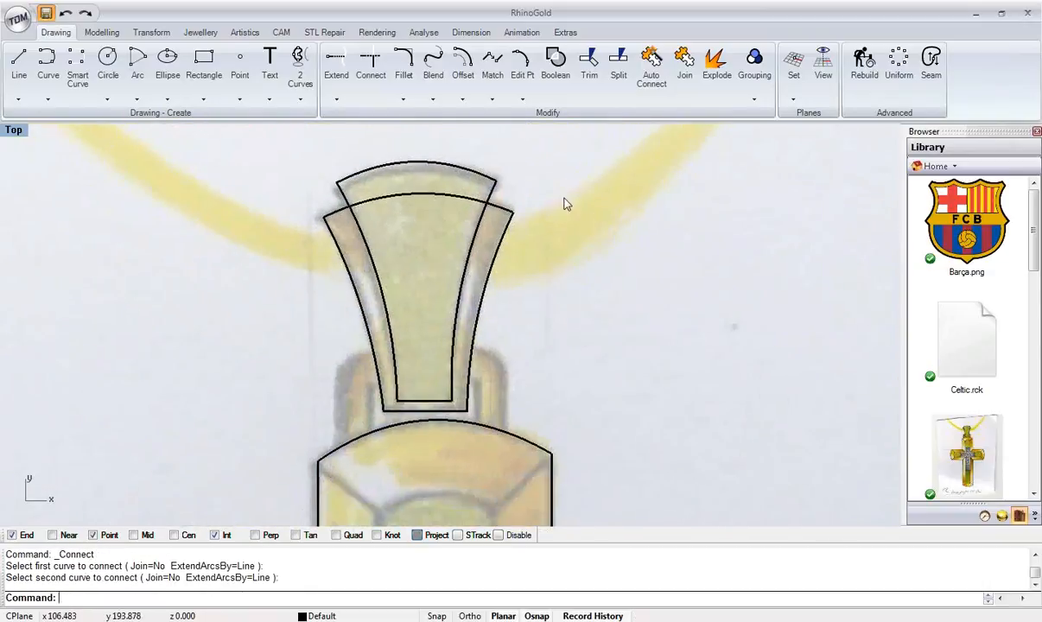
- Join the traced bail curves into closed outlines with Auto Connect
left_click(652, 71)
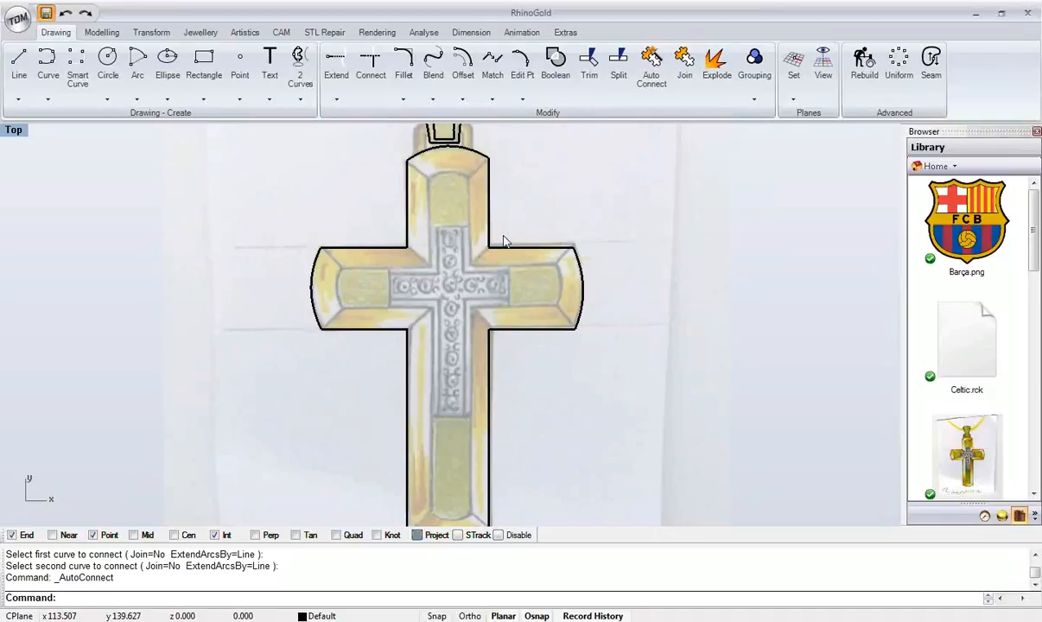
scroll(504, 237, "down", 9)
scroll(495, 233, "up", 5)
right_click_drag(492, 233, 506, 288)
scroll(464, 332, "down", 4)
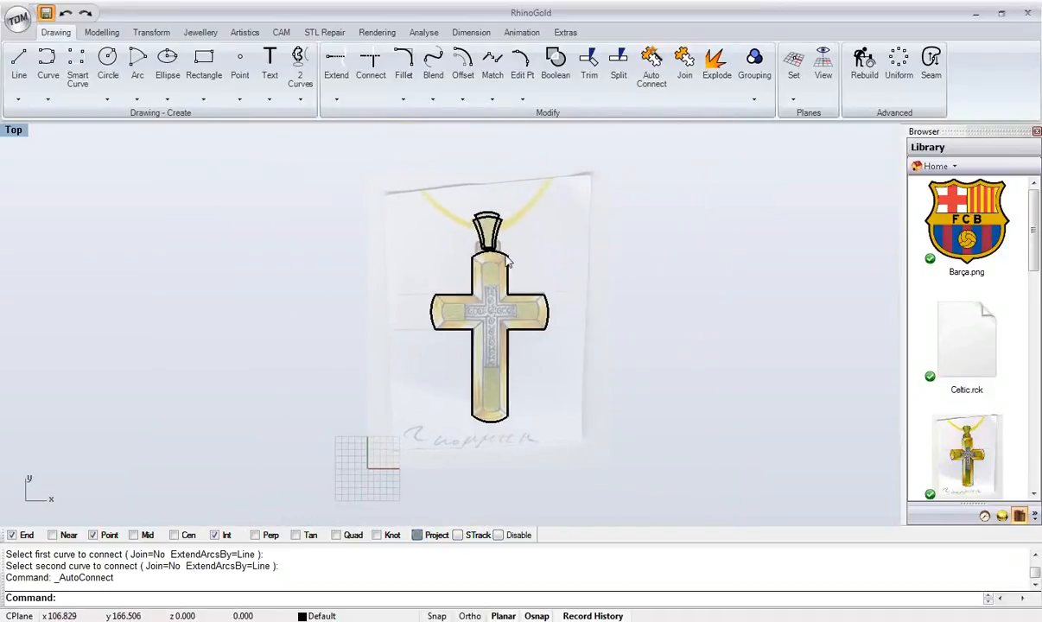
- Delete the scanned cross picture behind the traced outlines
left_click(208, 34)
left_click(244, 32)
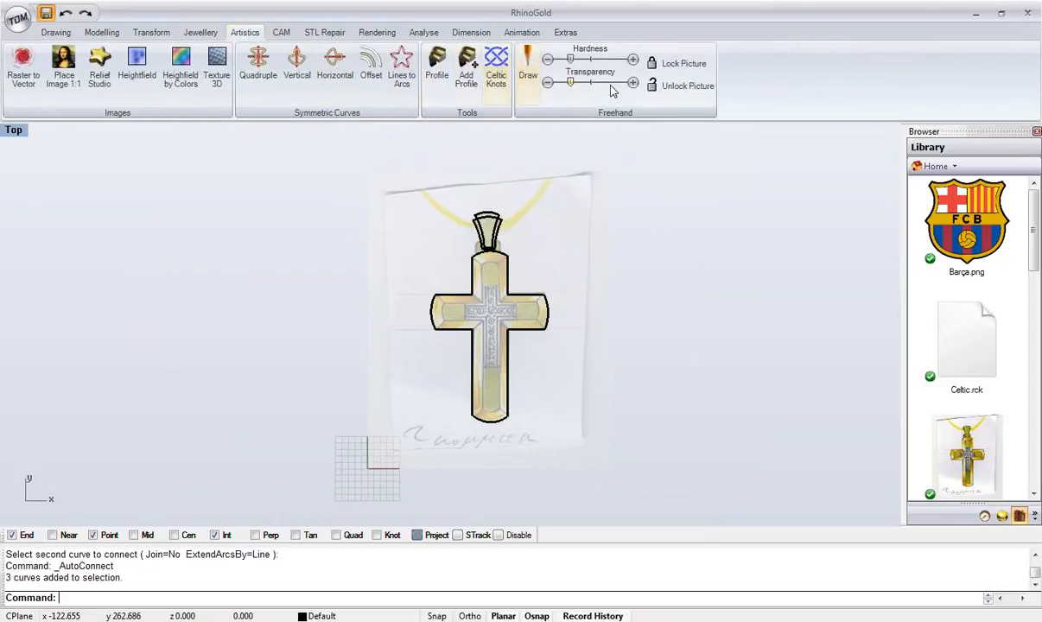
left_click(557, 207)
key("Delete")
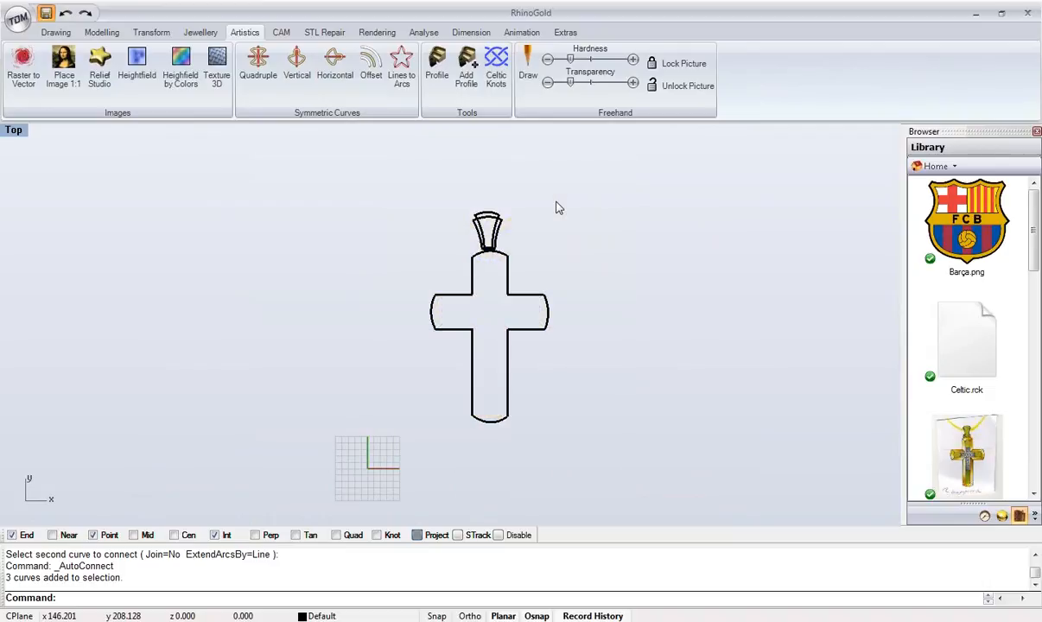
- Delete the traced cross and bail outlines to empty the scene
scroll(557, 208, "down", 2)
scroll(557, 208, "up", 3)
scroll(591, 199, "down", 2)
left_click_drag(630, 155, 484, 350)
key("Delete")
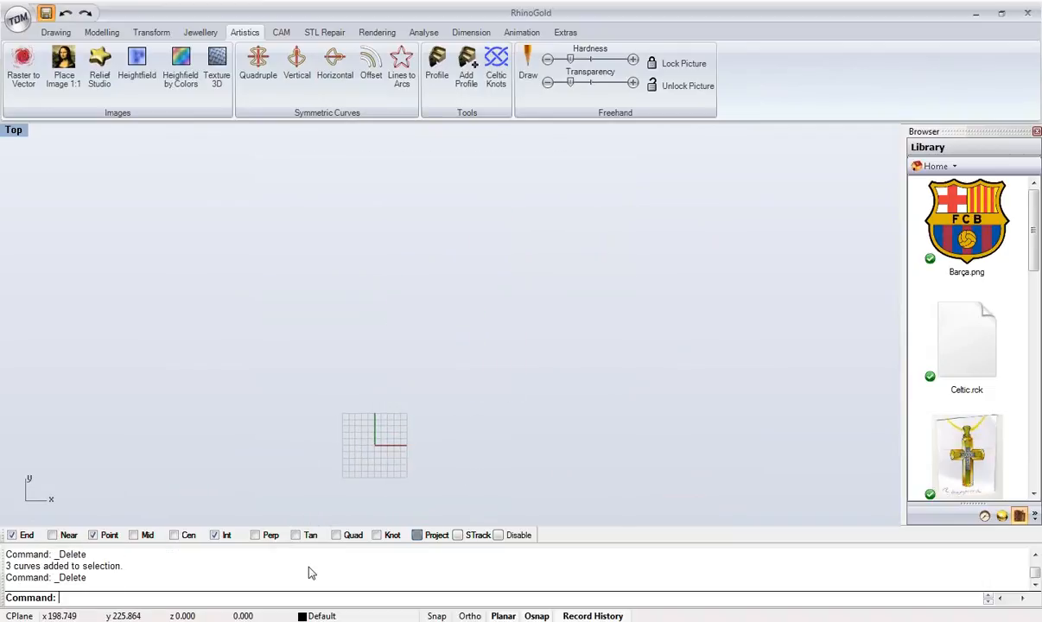
- Place the Pendal.jpg picture from the library at the grid origin, and delete it again
right_click_drag(360, 421, 372, 344)
scroll(387, 374, "up", 1)
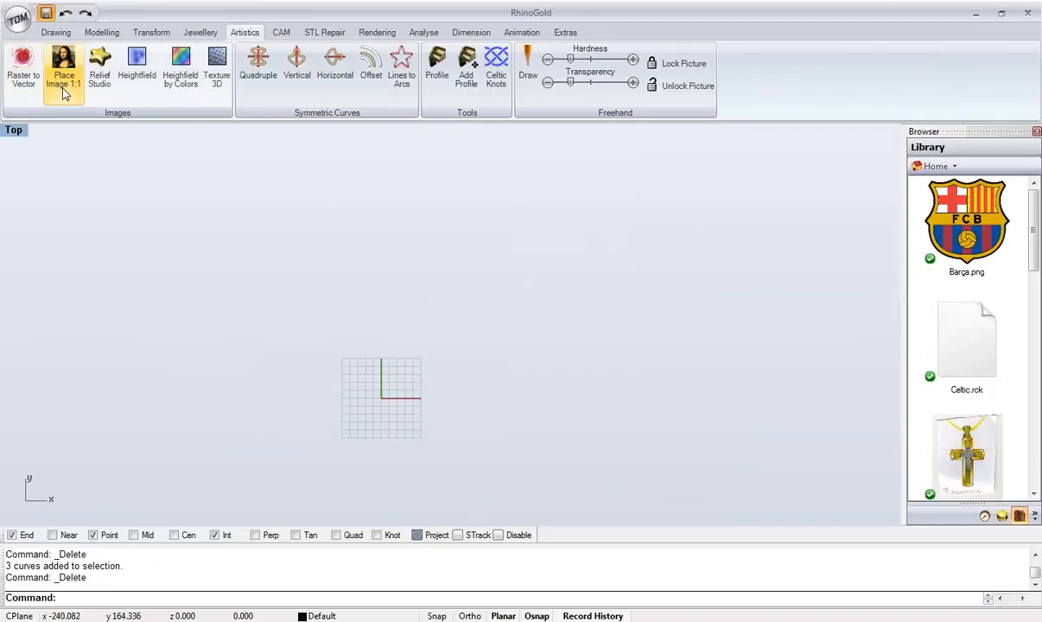
left_click_drag(1035, 273, 376, 339)
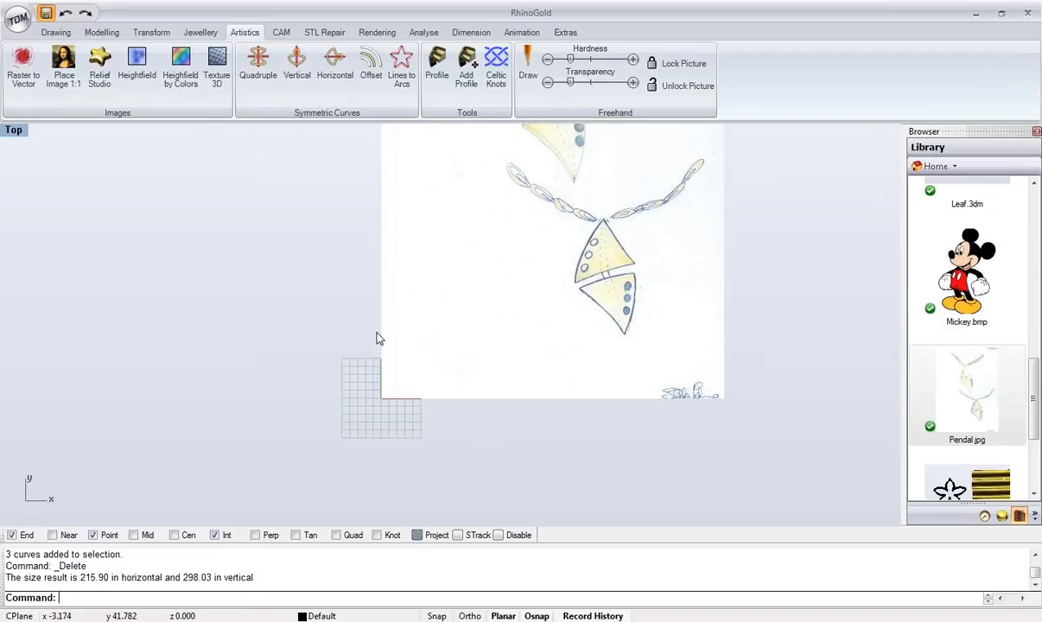
scroll(382, 332, "down", 1)
right_click_drag(382, 331, 338, 432)
left_click(453, 390)
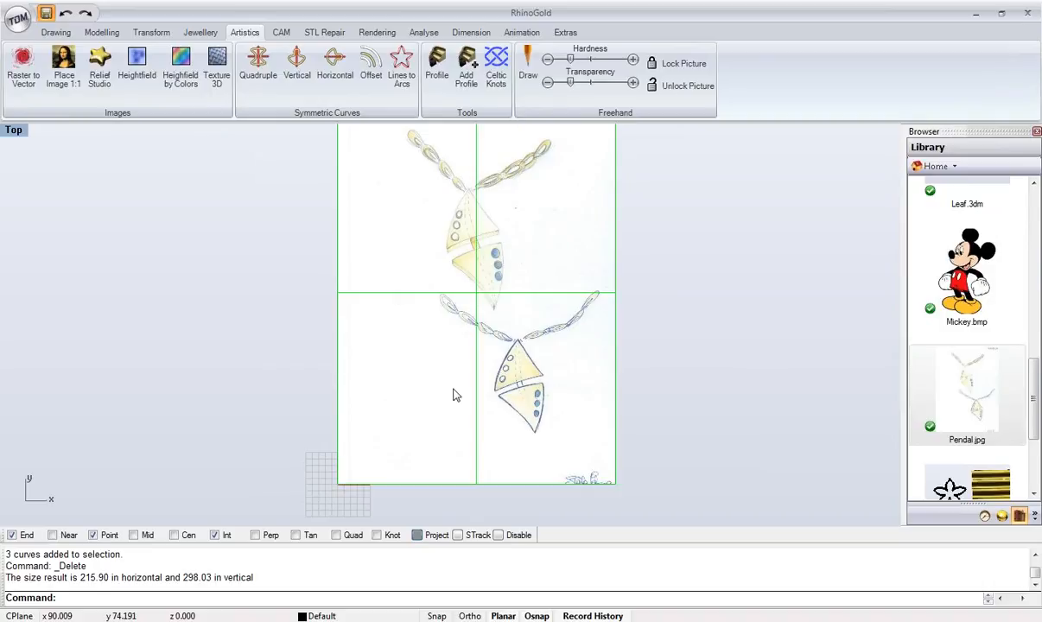
key("Delete")
key("Delete")
- Place the Pendal.jpg drawing from the library in the Top view at 1:1 scale
left_click_drag(969, 393, 525, 387)
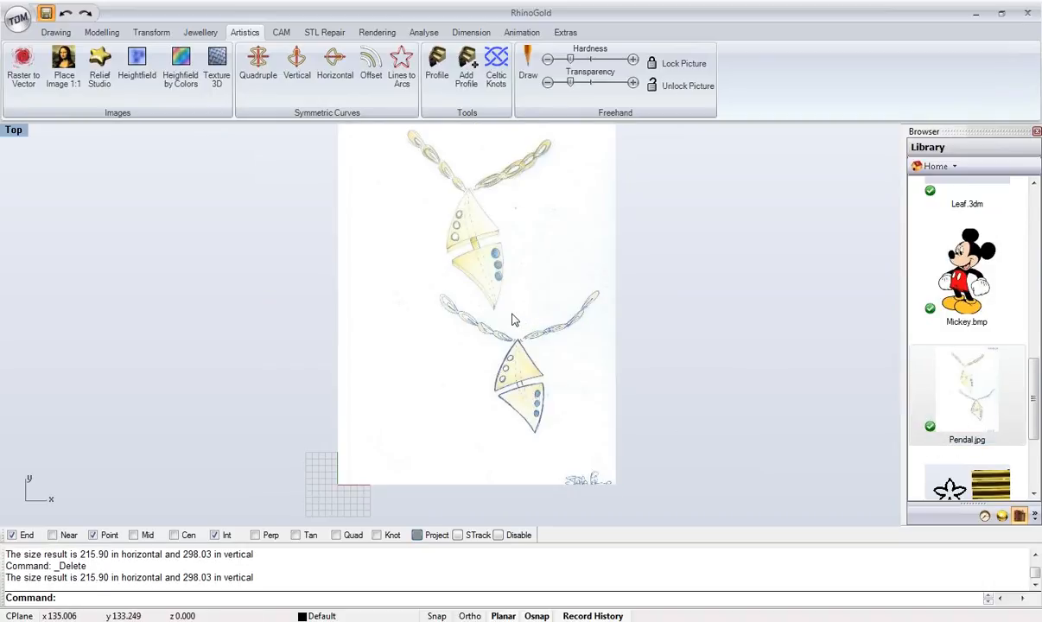
right_click_drag(537, 383, 426, 370)
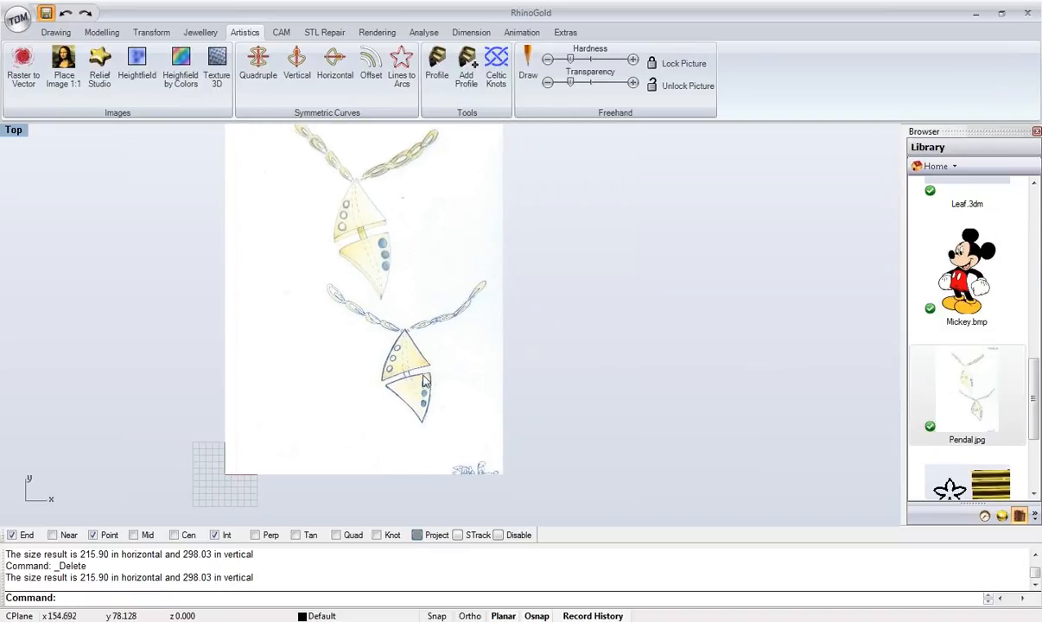
scroll(389, 367, "up", 12)
scroll(558, 389, "down", 2)
right_click_drag(513, 388, 457, 363)
scroll(481, 338, "up", 6)
scroll(456, 363, "down", 2)
scroll(78, 337, "down", 1)
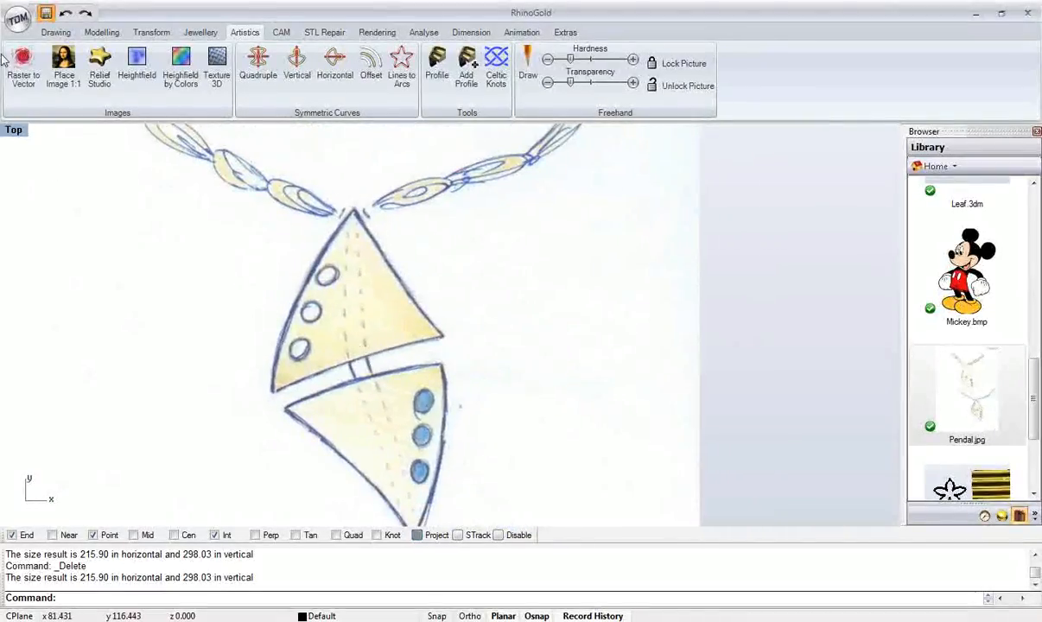
- Trace the upper triangle of the lower pendant drawing with a Smart Curve, from its lower left corner over the apex to the right corner
left_click(55, 32)
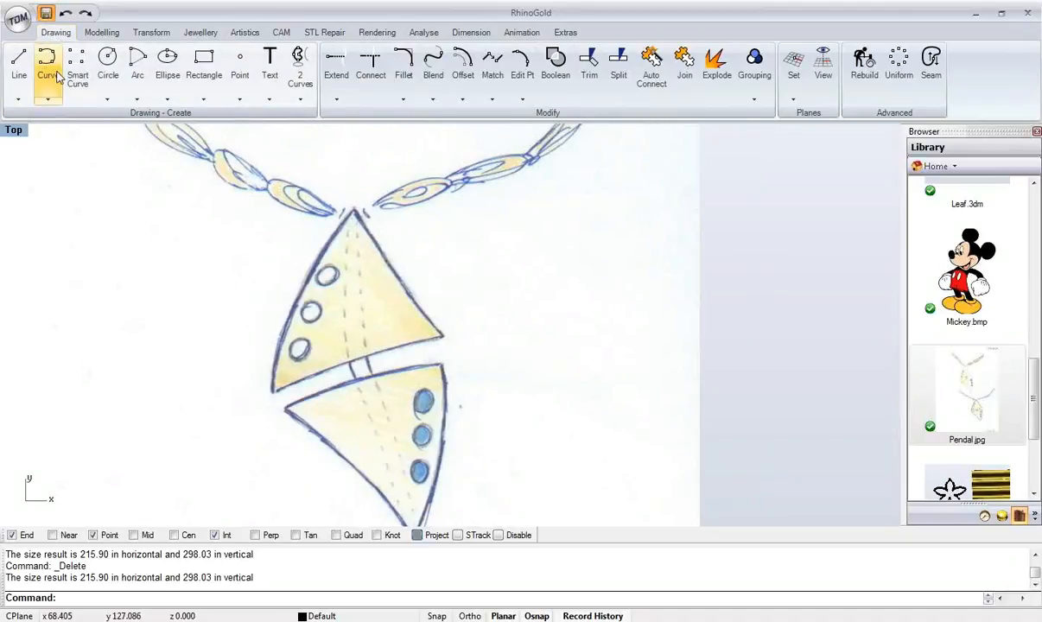
left_click(55, 76)
left_click(77, 69)
scroll(284, 391, "up", 1)
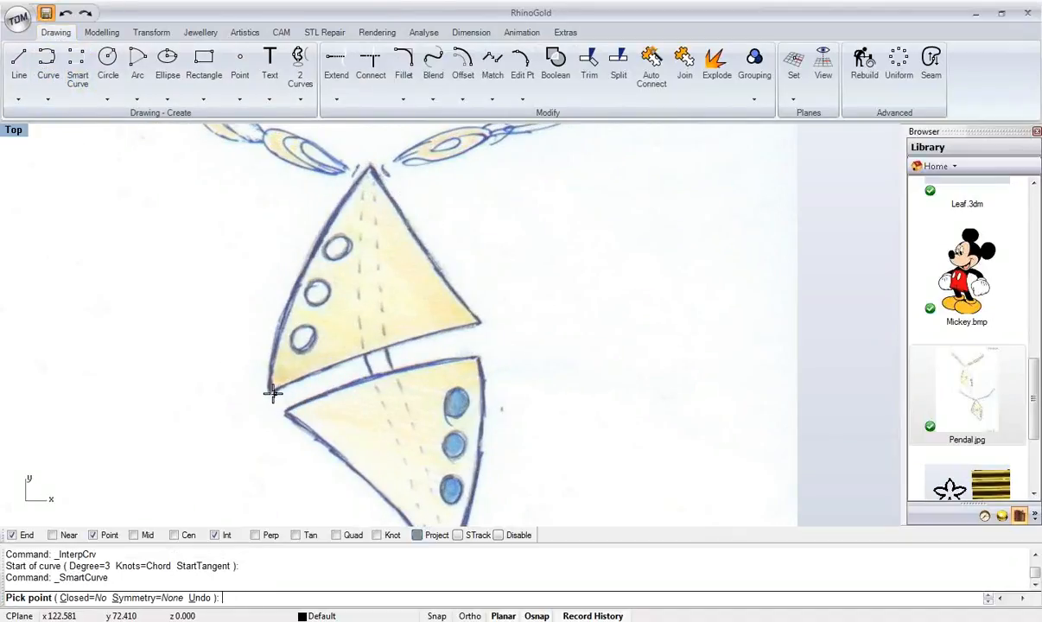
left_click(271, 392)
left_click(299, 272)
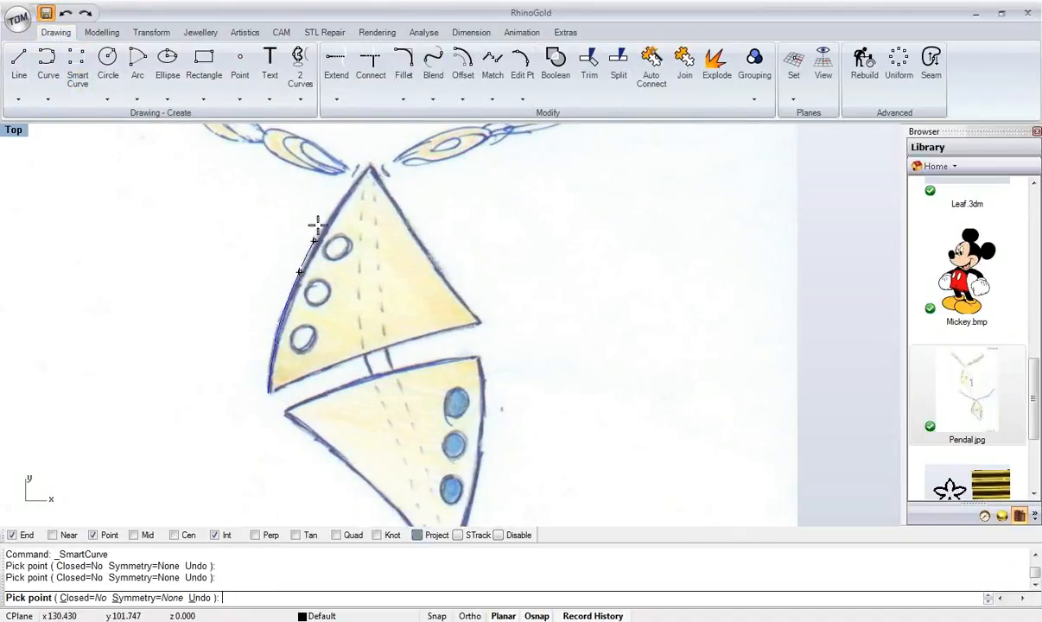
left_click(336, 206)
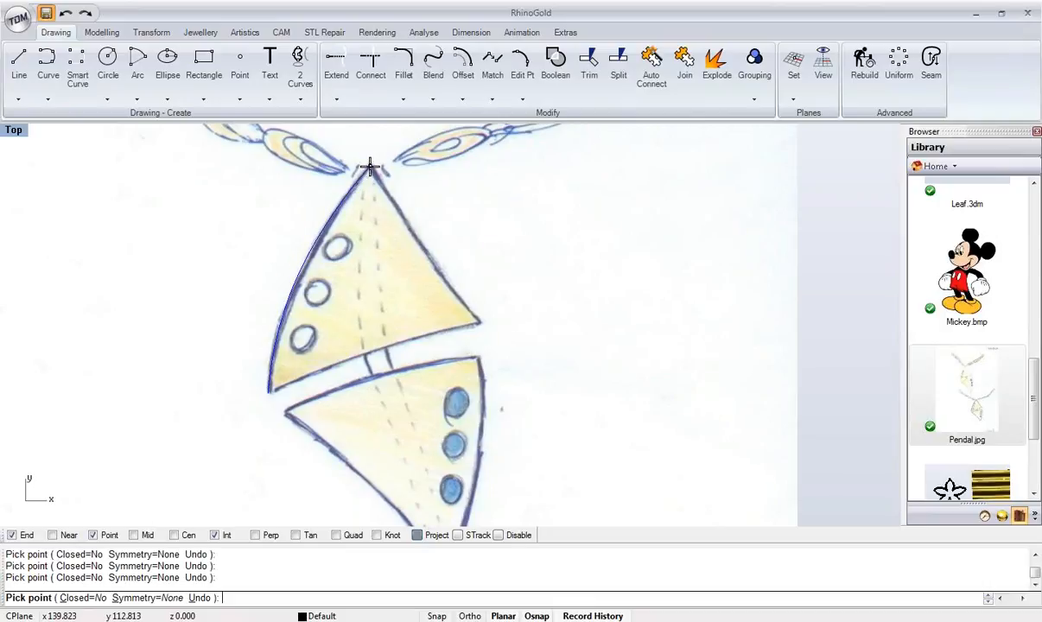
left_click(372, 170)
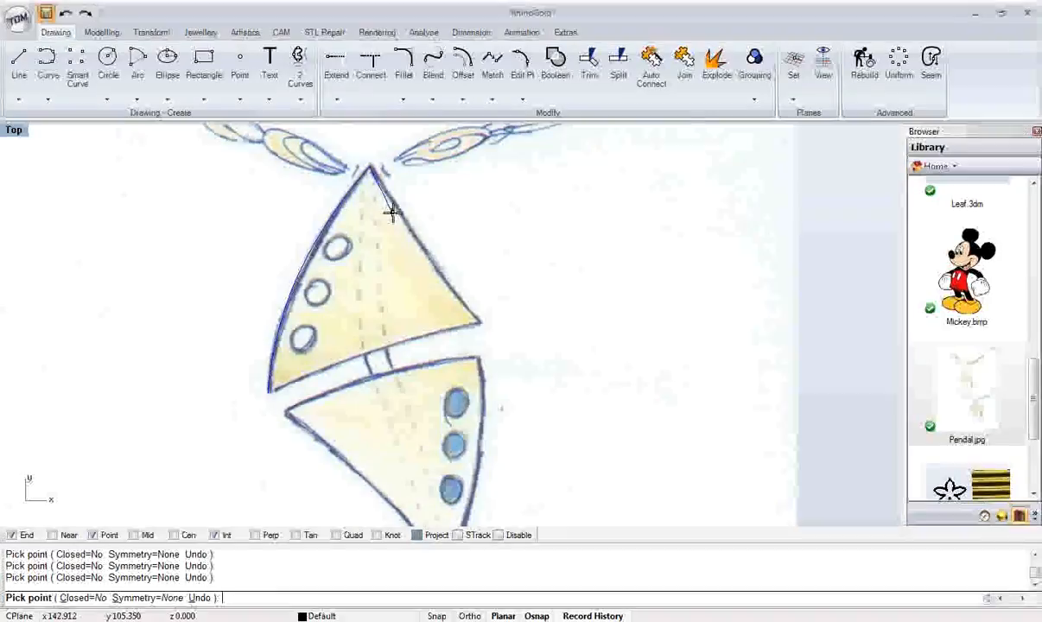
left_click(480, 323)
key("Return")
scroll(372, 337, "up", 3)
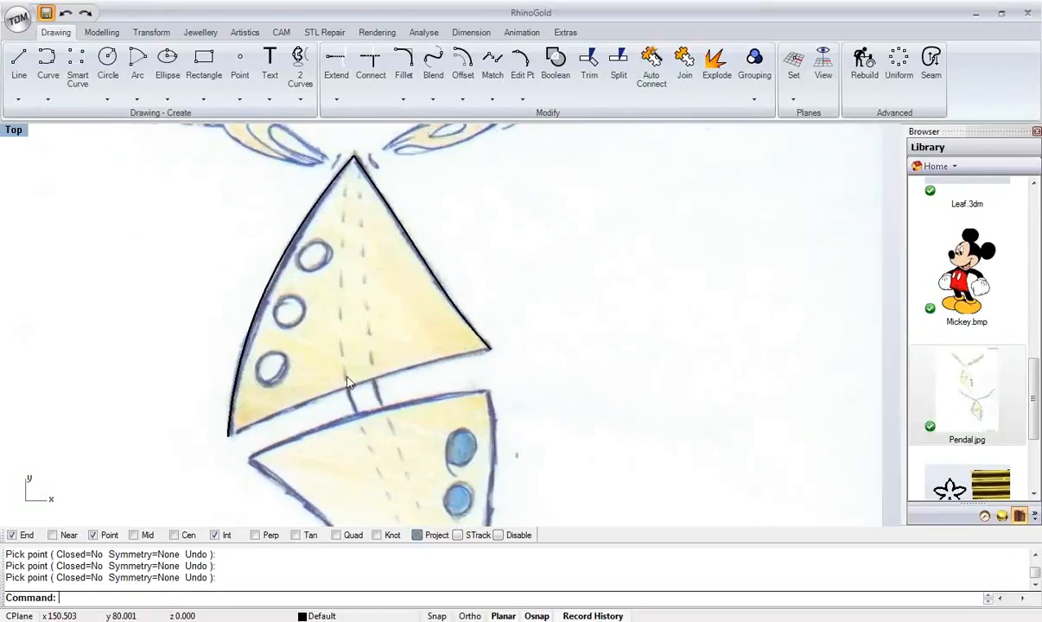
- Trace the upper triangle's curved bottom edge with a Smart Curve, between the two open ends of its outline
left_click(78, 72)
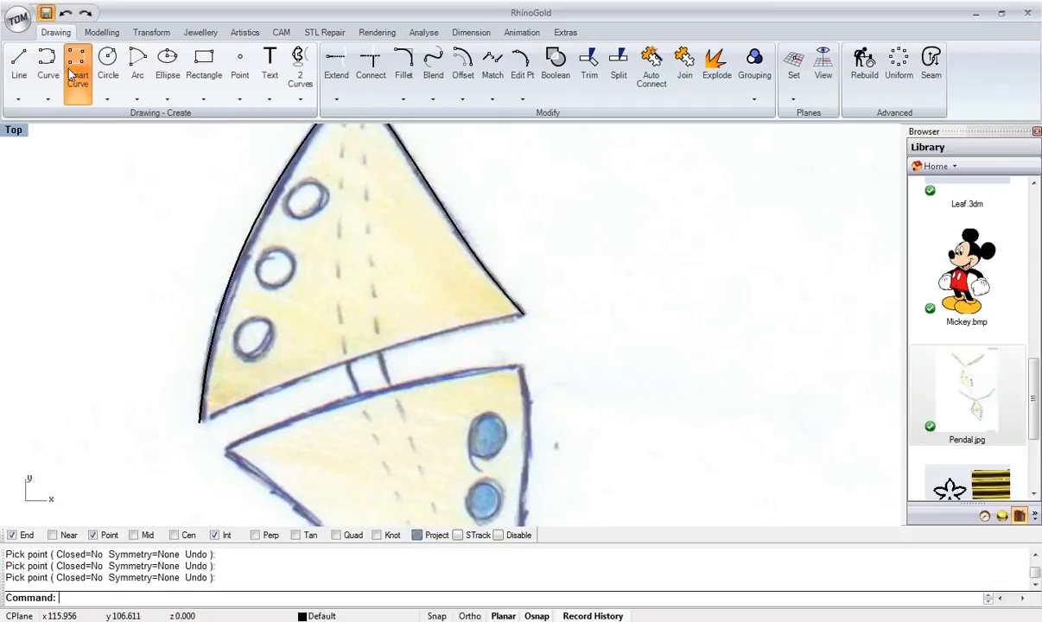
left_click(200, 420)
left_click(309, 374)
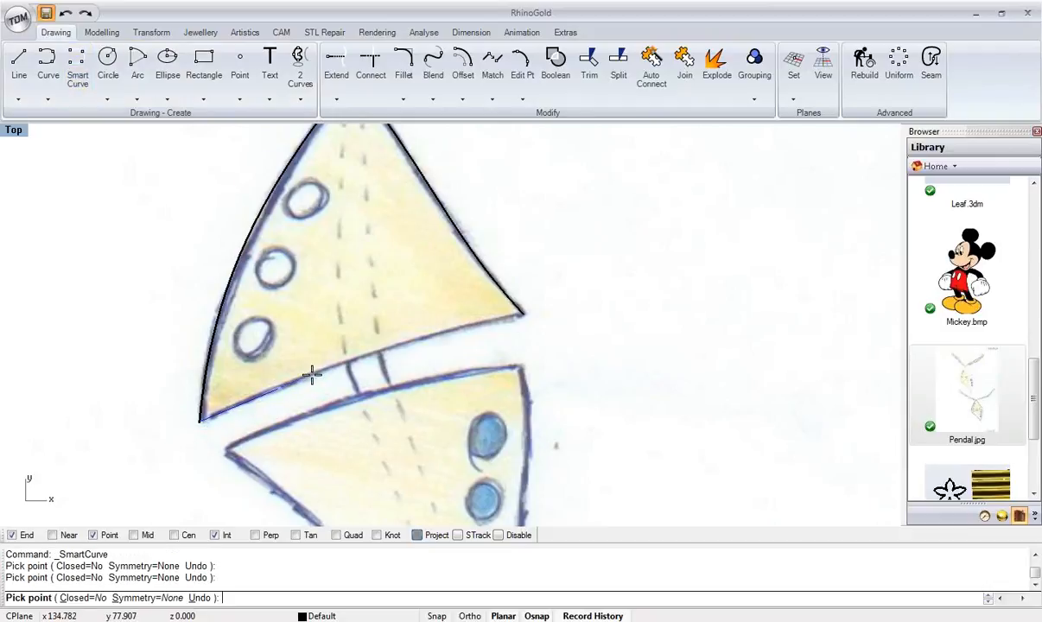
left_click(445, 334)
left_click(522, 316)
key("Return")
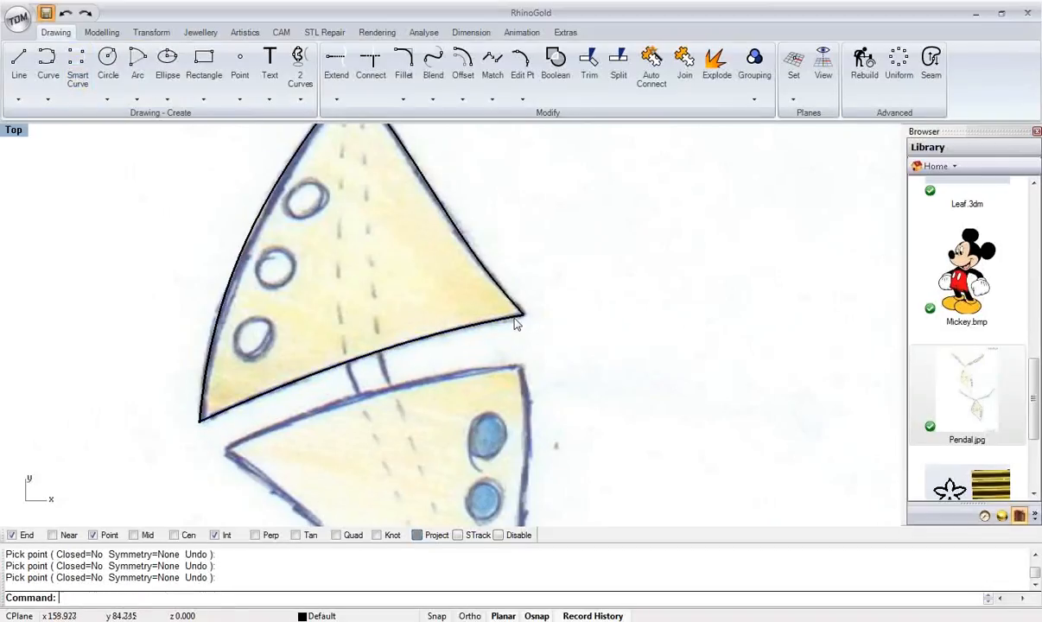
- Offset the upper triangle's curved bottom edge with the ThroughPoint option, down to the drawn top edge of the lower triangle
scroll(325, 347, "down", 2)
mouse_move(325, 346)
right_mouse_down()
mouse_move(496, 375)
mouse_move(350, 331)
mouse_move(409, 287)
right_mouse_up()
scroll(397, 334, "up", 2)
left_click(460, 77)
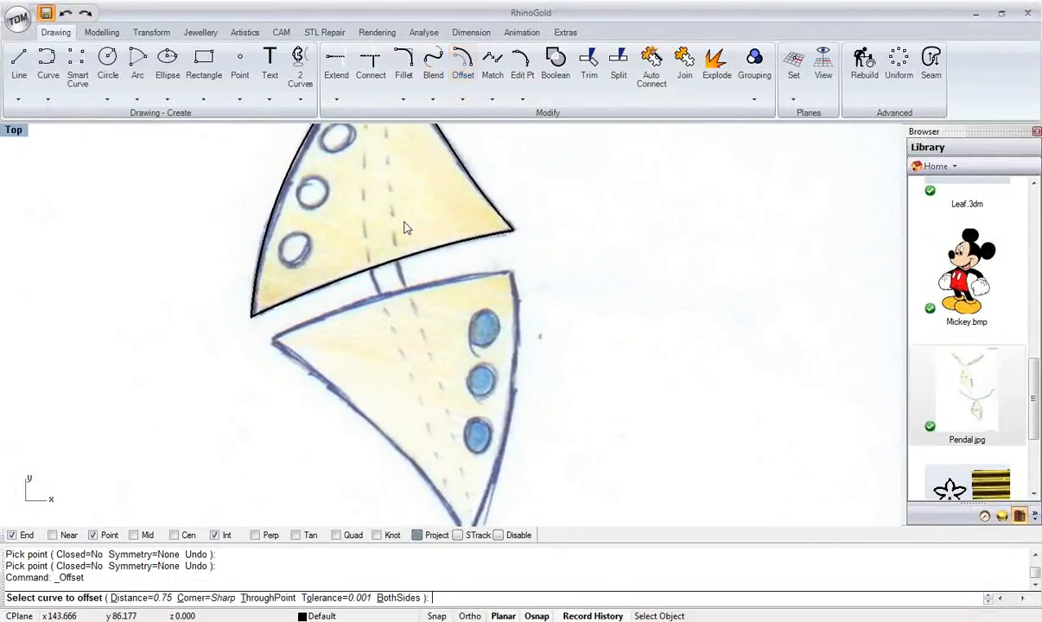
left_click(415, 265)
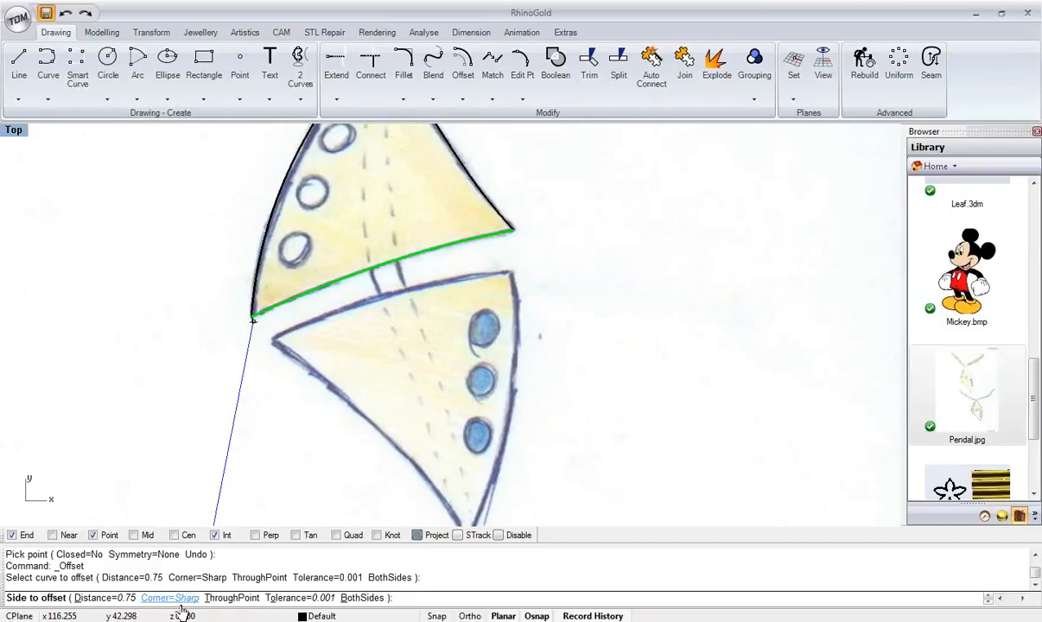
left_click(236, 599)
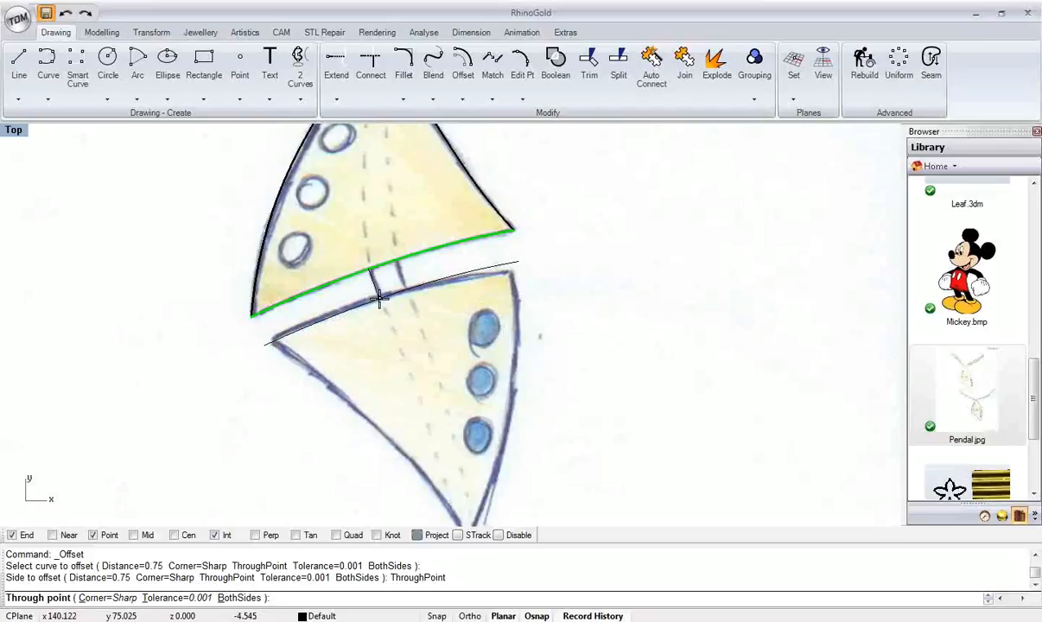
scroll(379, 298, "up", 5)
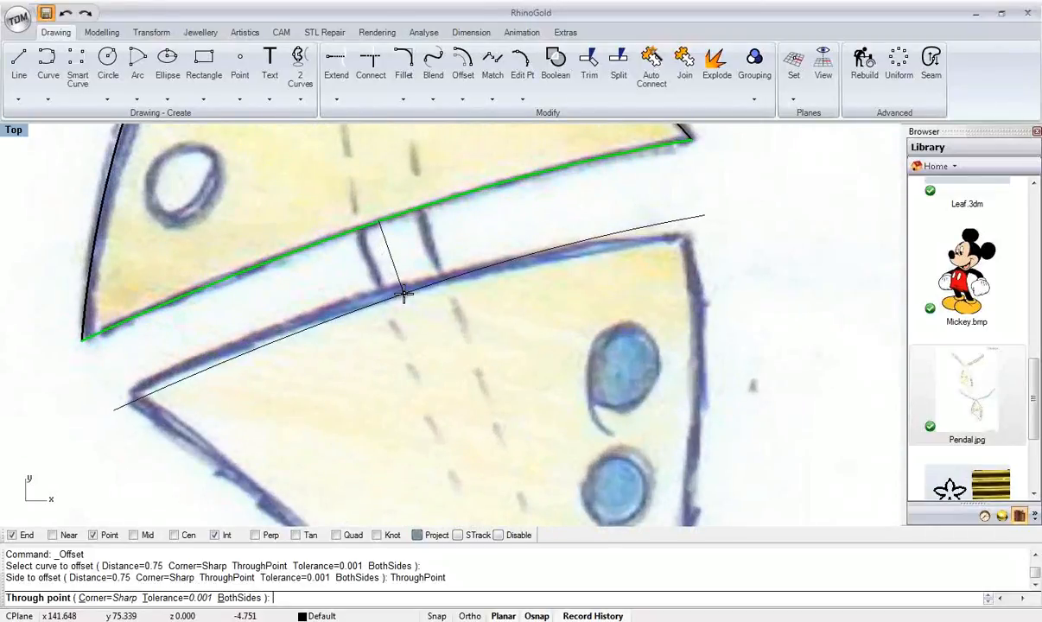
left_click(402, 294)
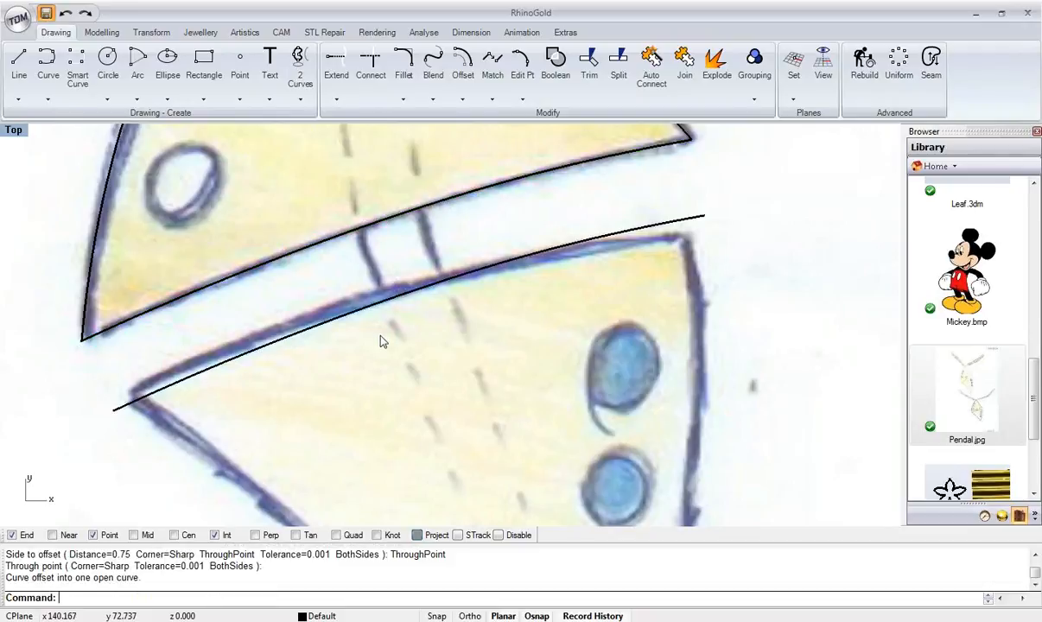
- Trace the lower triangle's left side with a Smart Curve, from its left corner on the offset curve down to the bottom tip
scroll(386, 345, "down", 5)
right_click_drag(384, 342, 264, 285)
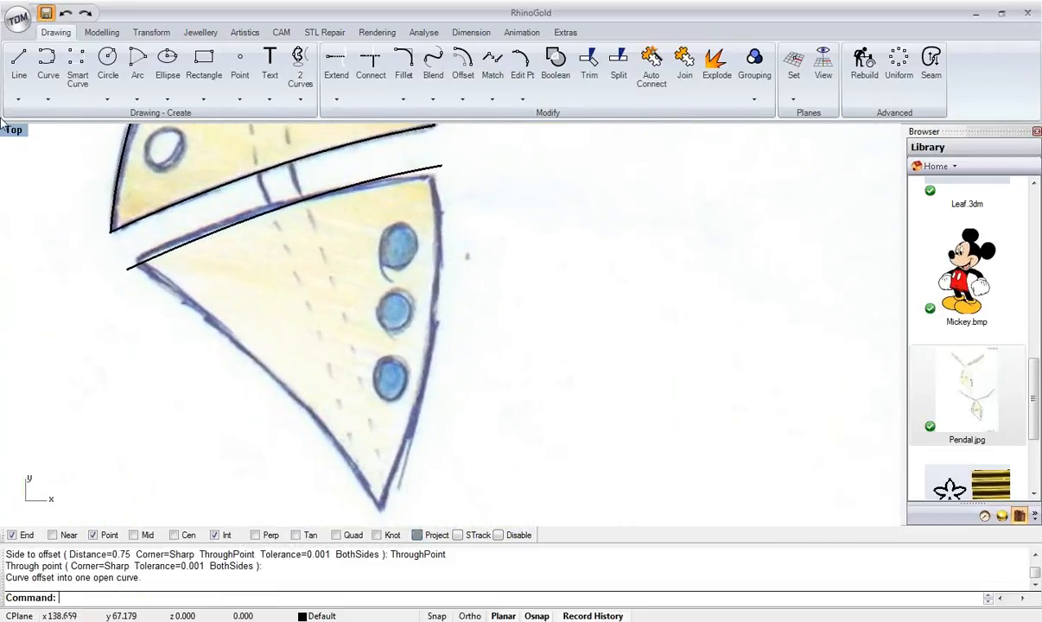
left_click(77, 67)
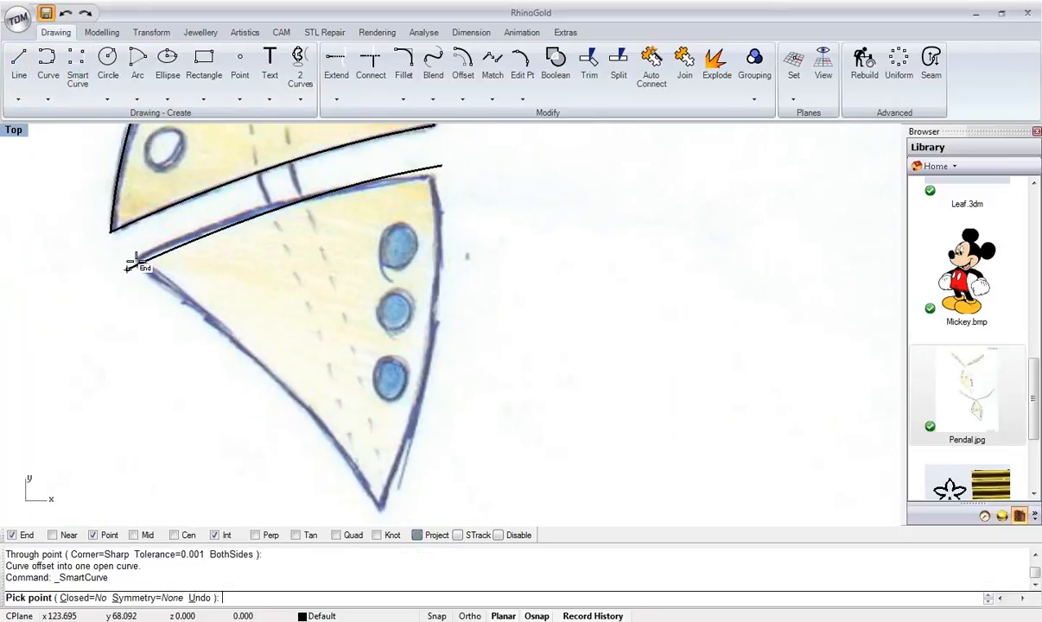
scroll(134, 264, "up", 5)
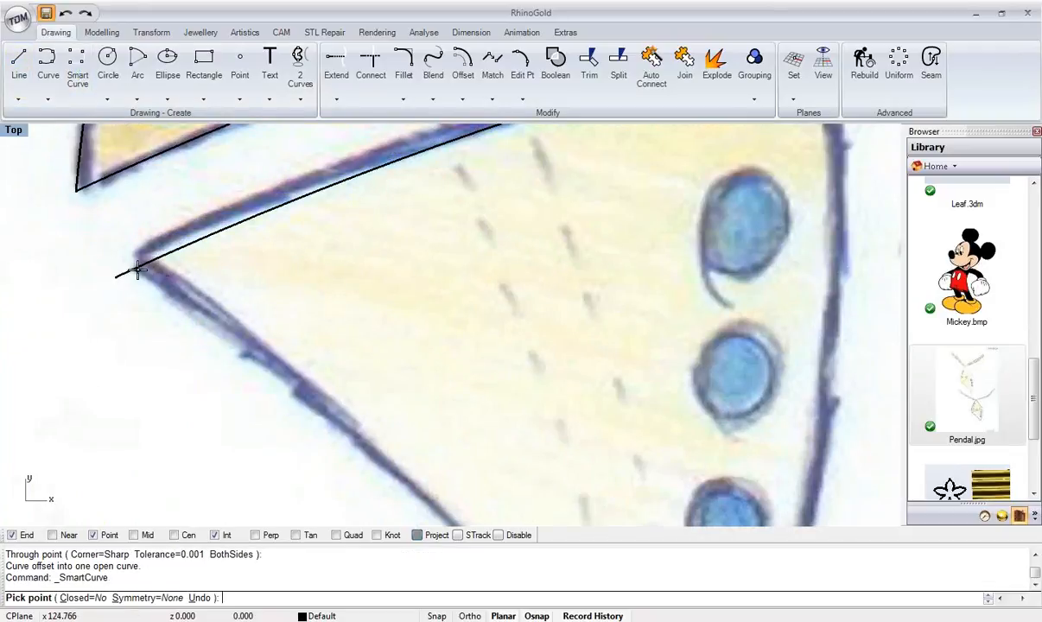
scroll(130, 270, "up", 4)
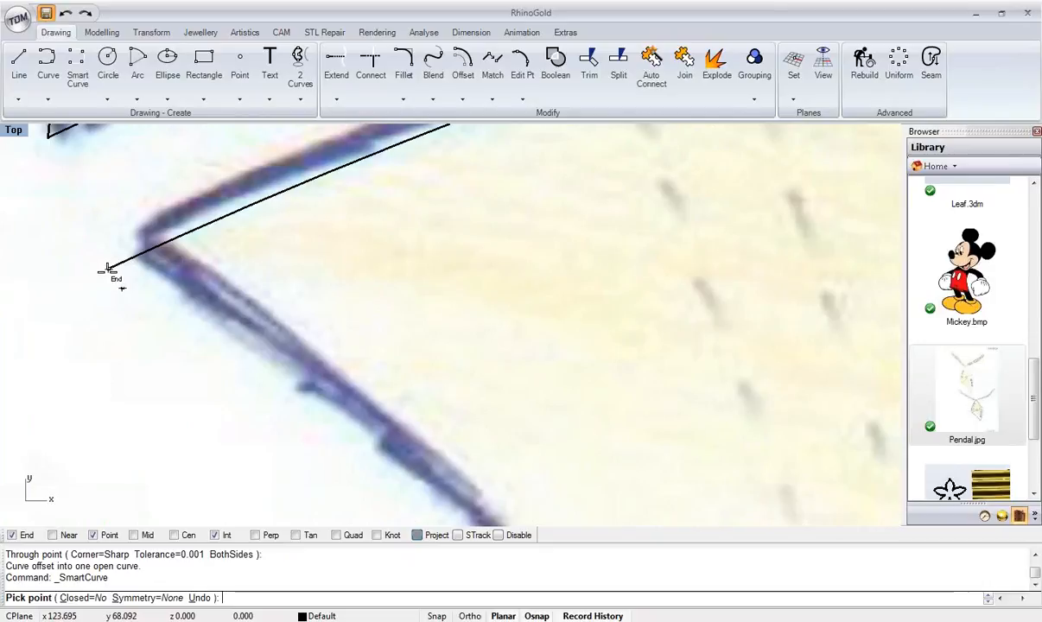
scroll(132, 279, "down", 4)
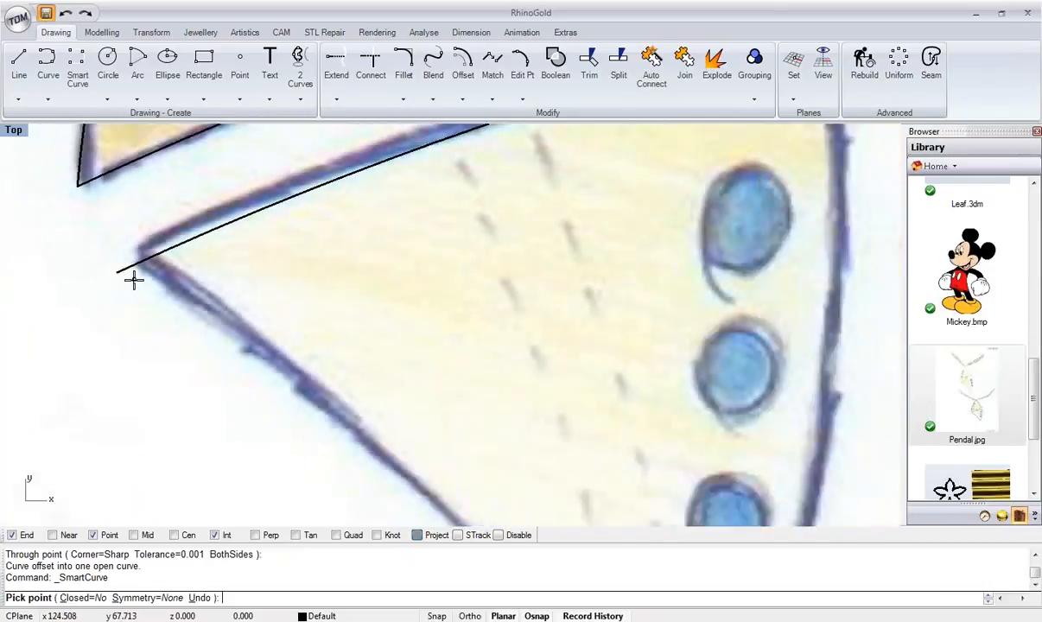
scroll(252, 298, "up", 3)
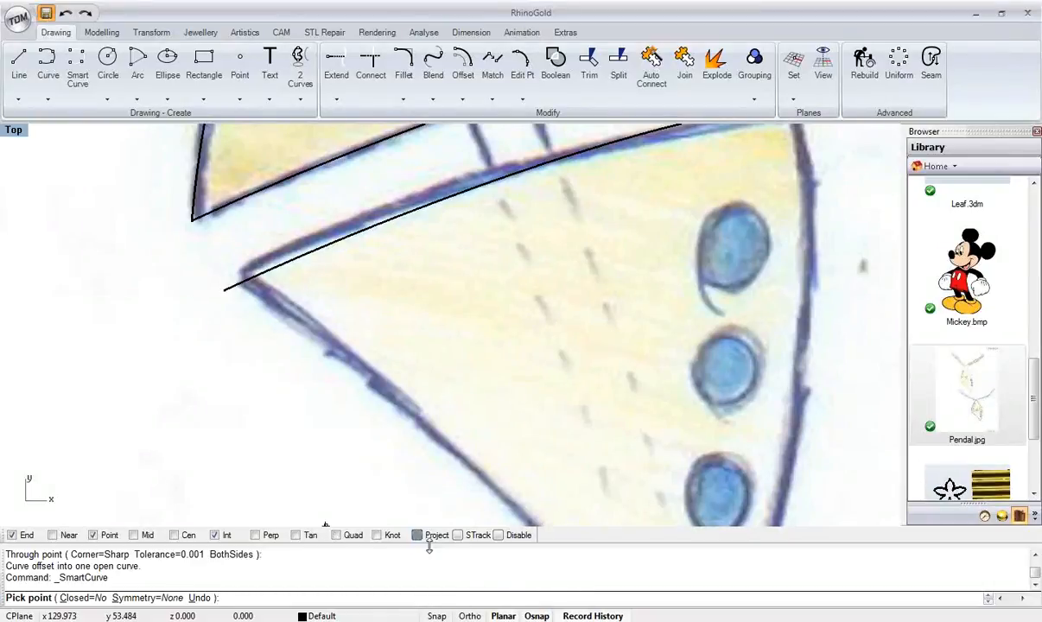
scroll(223, 287, "up", 1)
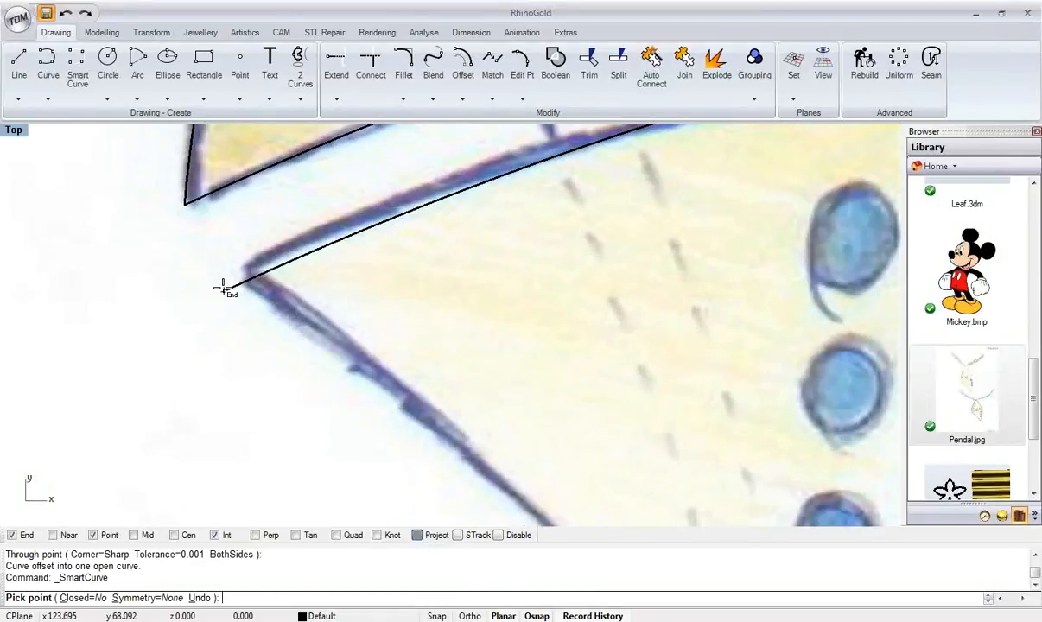
left_click(223, 290)
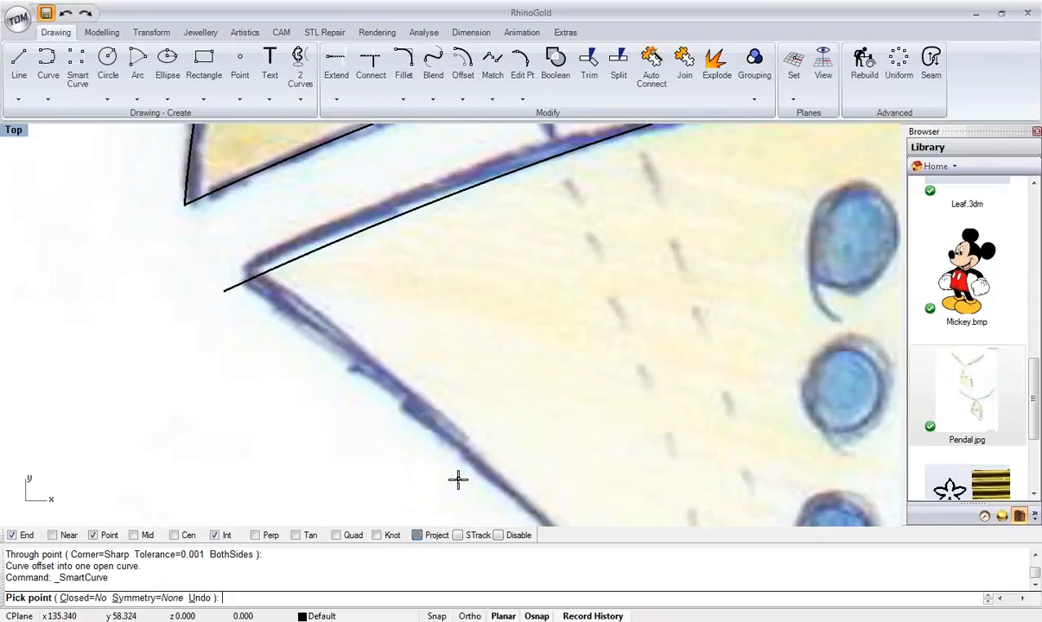
left_click(501, 536)
left_click(499, 536)
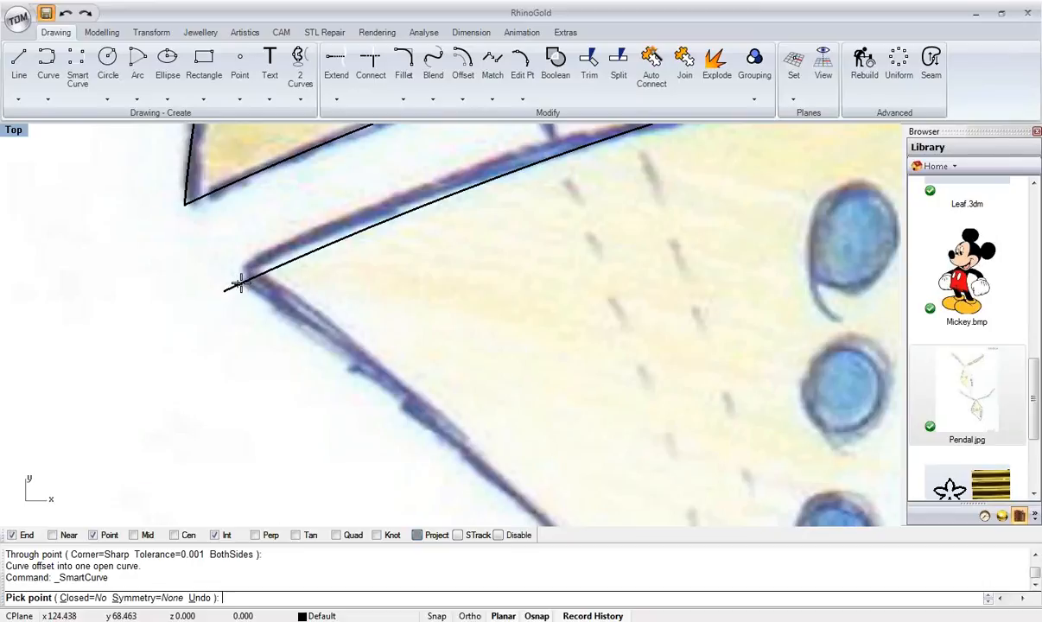
left_click(246, 276)
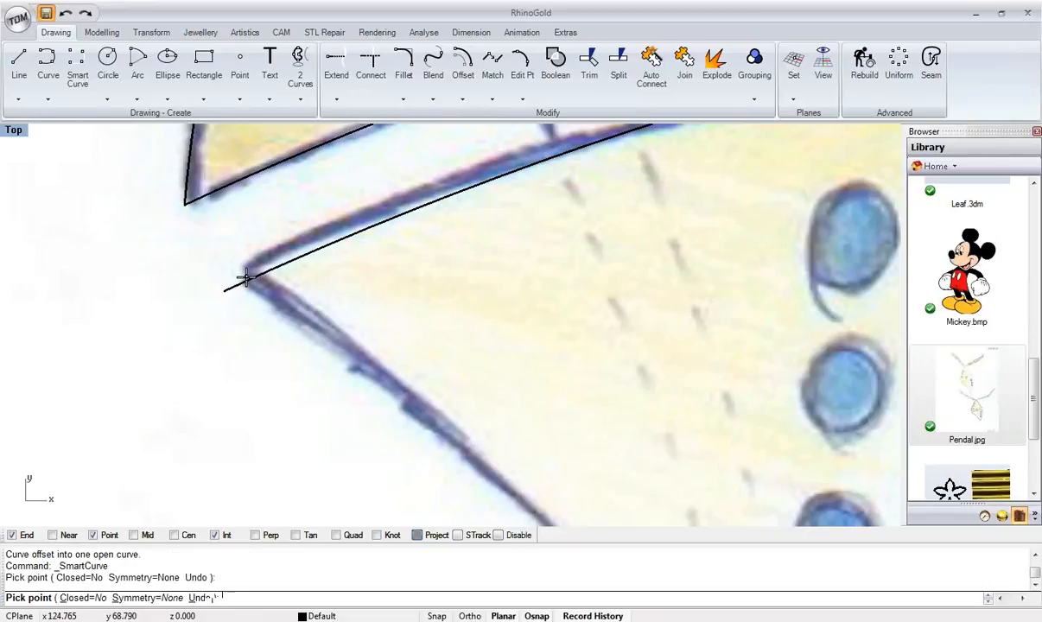
left_click(327, 345)
scroll(404, 418, "down", 1)
scroll(423, 427, "down", 2)
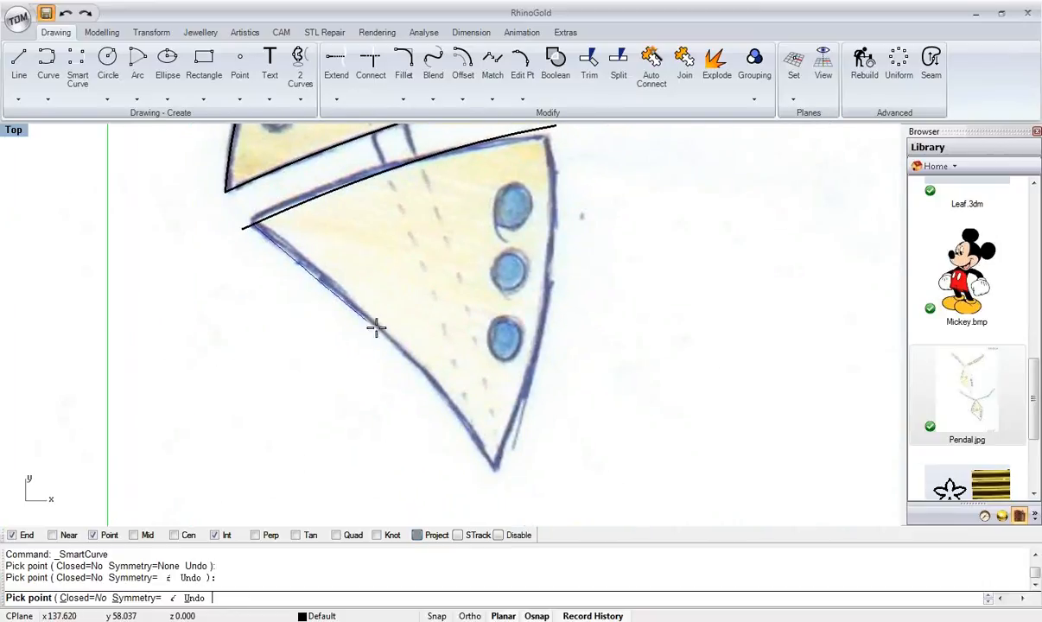
left_click(385, 334)
left_click(495, 467)
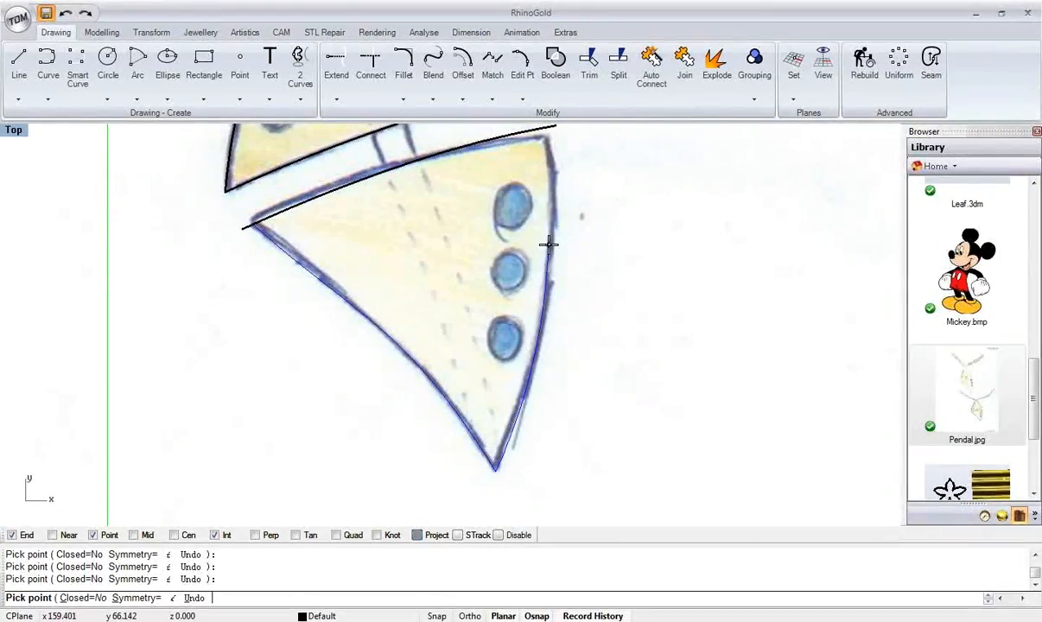
- Continue the Smart Curve up the lower triangle's right side to just past the offset curve and finish it
right_click_drag(551, 227, 531, 376)
scroll(525, 272, "up", 4)
scroll(524, 272, "up", 2)
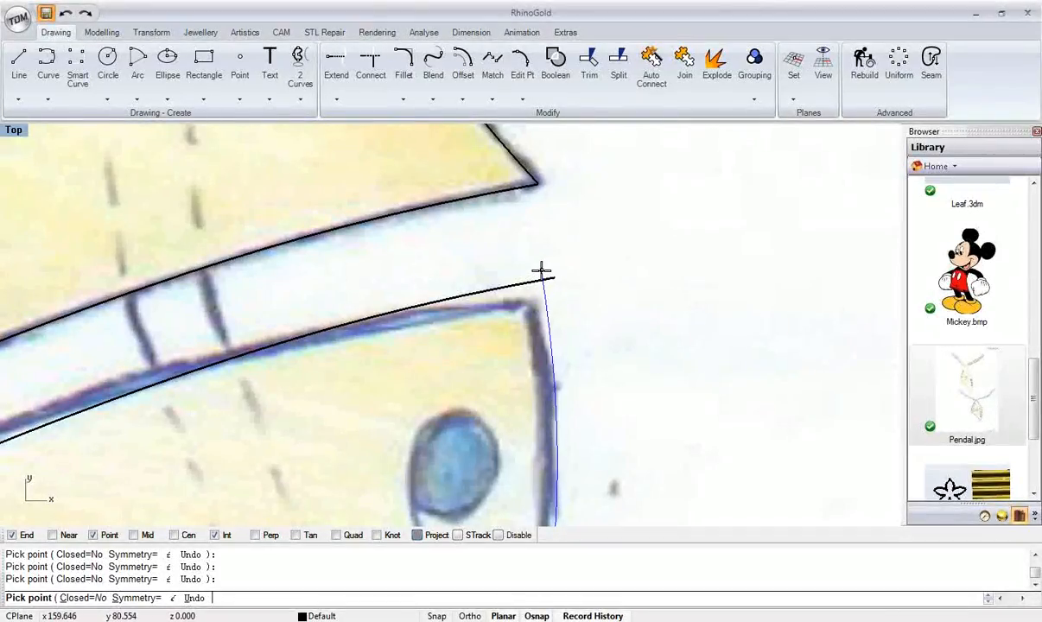
left_click(533, 267)
right_click(522, 292)
scroll(519, 294, "down", 10)
scroll(517, 299, "up", 4)
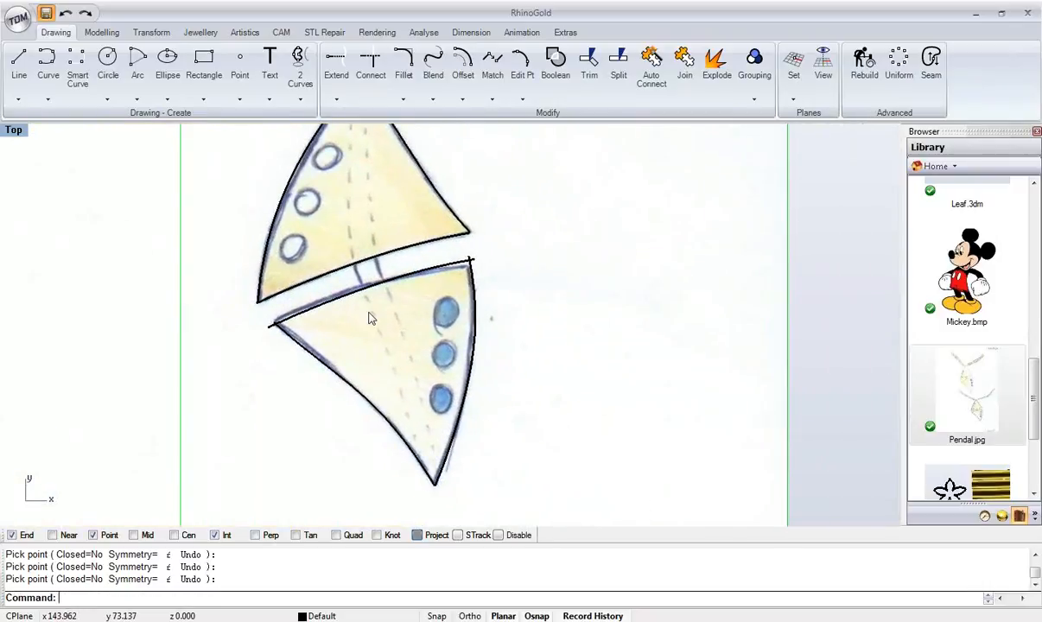
scroll(380, 403, "down", 4)
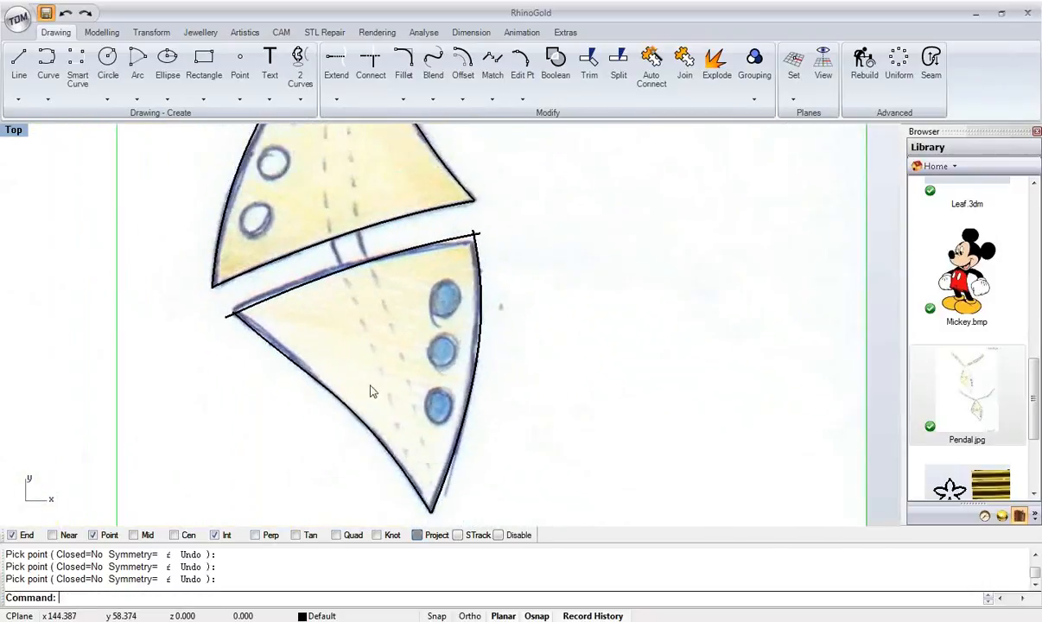
mouse_move(516, 251)
left_mouse_down()
mouse_move(244, 379)
mouse_move(51, 489)
mouse_move(53, 497)
left_mouse_up()
key("ctrl+z")
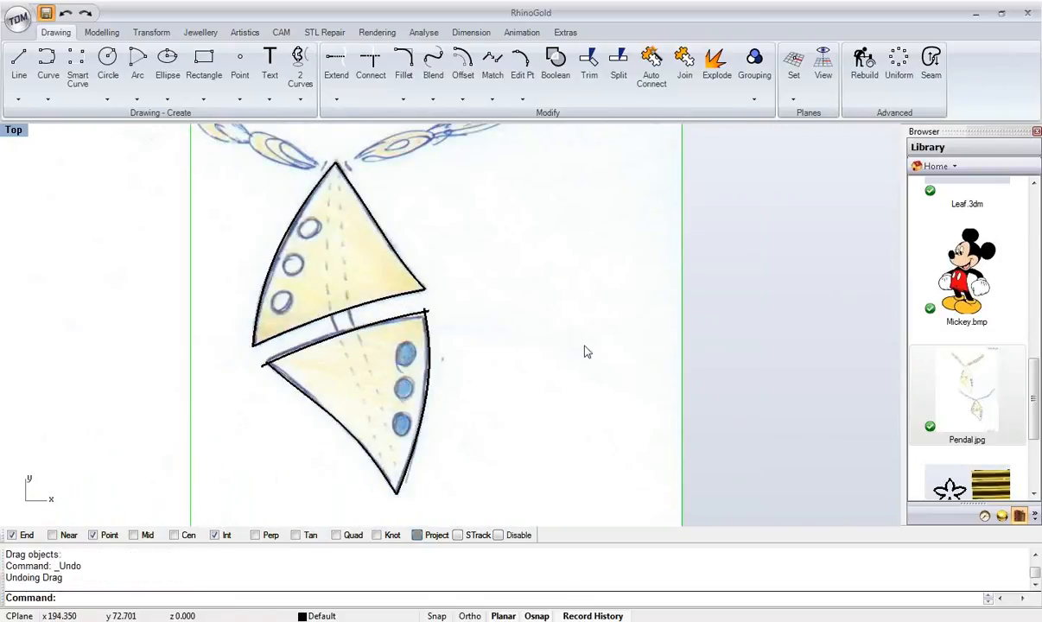
scroll(460, 306, "down", 1)
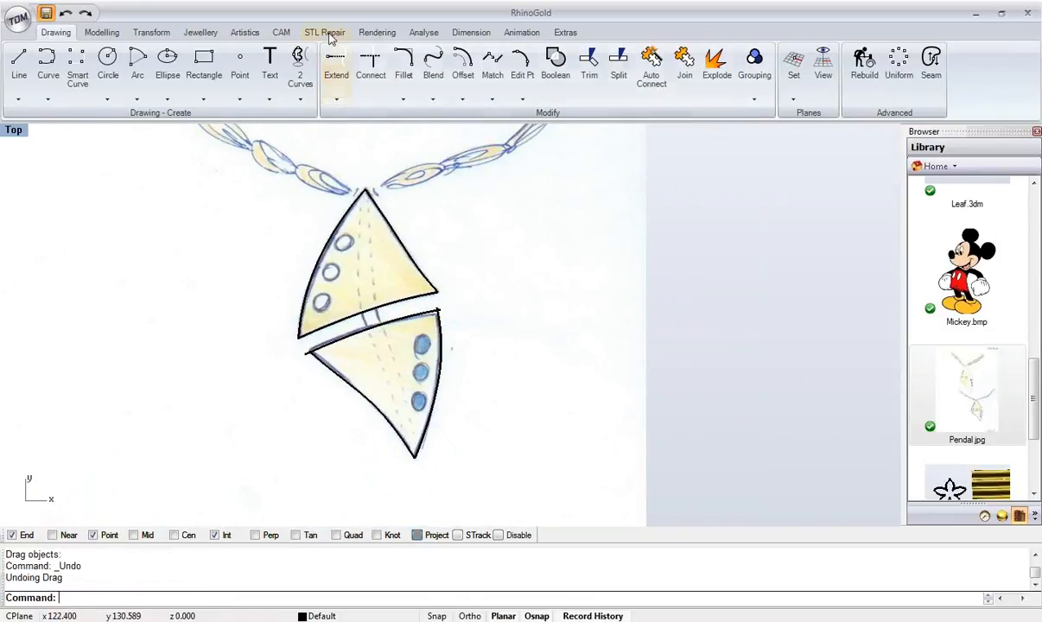
- Lock the placed picture and turn on the control points of the lower triangle's Smart Curve
left_click(245, 32)
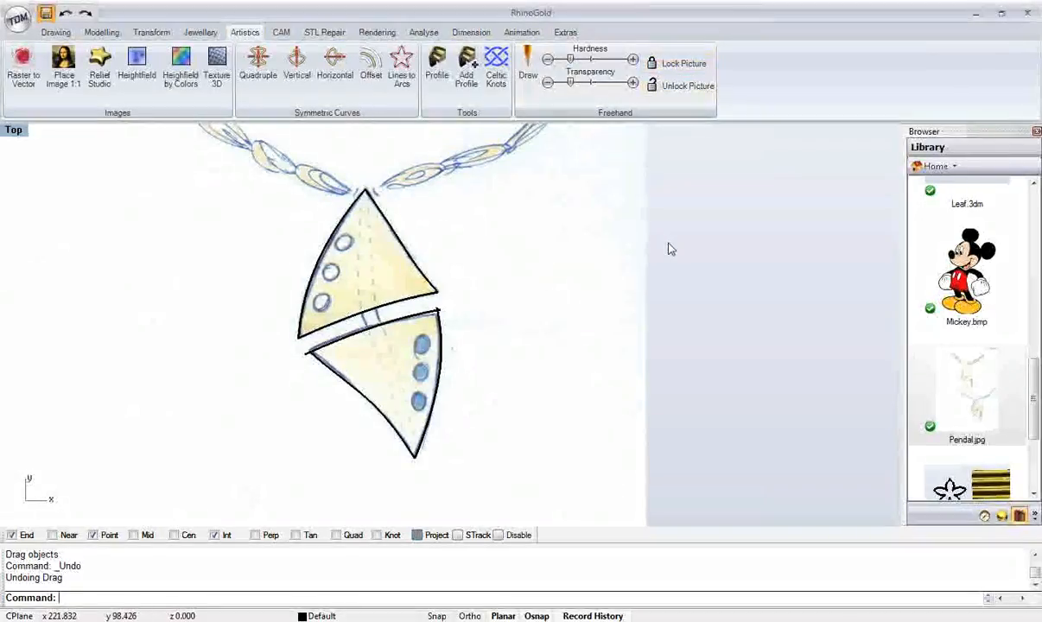
scroll(275, 363, "up", 5)
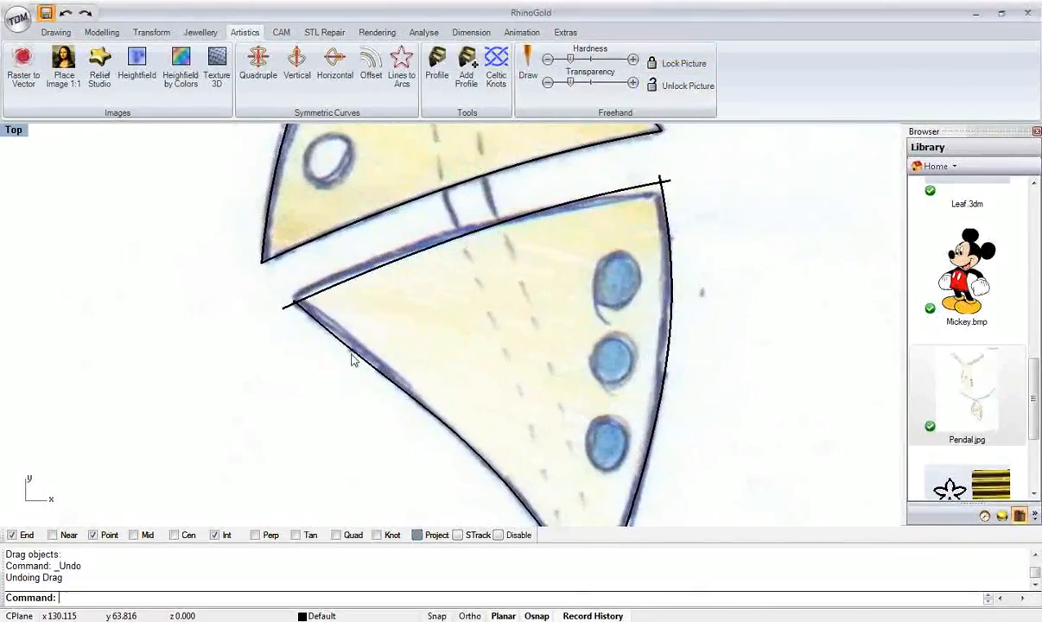
key("F10")
scroll(353, 361, "down", 2)
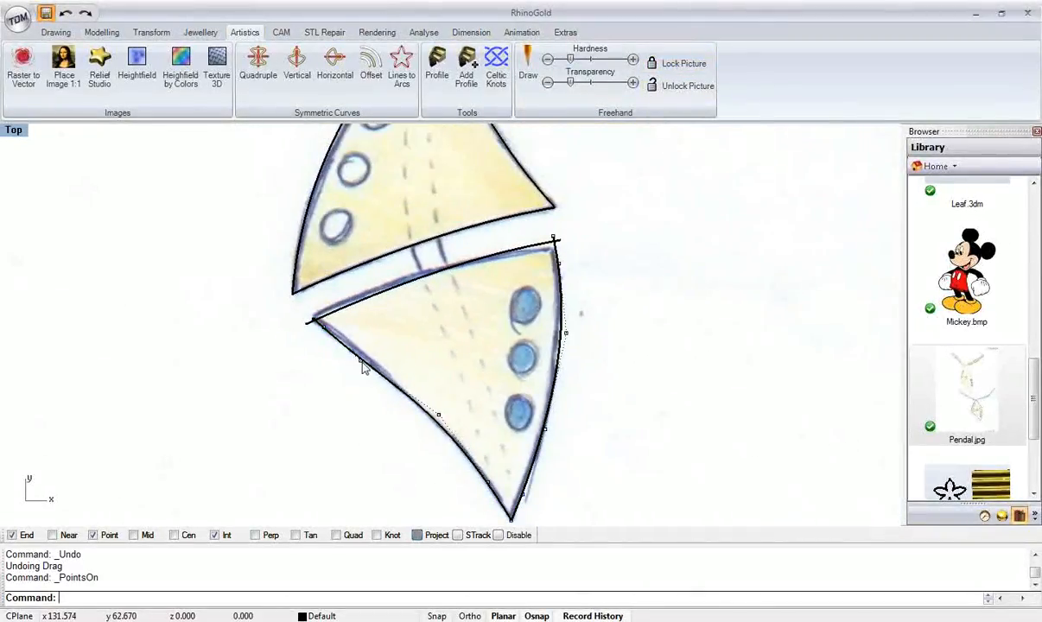
scroll(363, 368, "up", 3)
- Move two control points on the lower triangle's left side to fit the drawn line, and turn the control points off
left_click_drag(362, 357, 369, 340)
scroll(368, 356, "down", 6)
right_click_drag(380, 430, 294, 359)
scroll(320, 362, "up", 4)
left_click_drag(407, 357, 391, 360)
scroll(398, 367, "down", 3)
right_click_drag(404, 372, 363, 415)
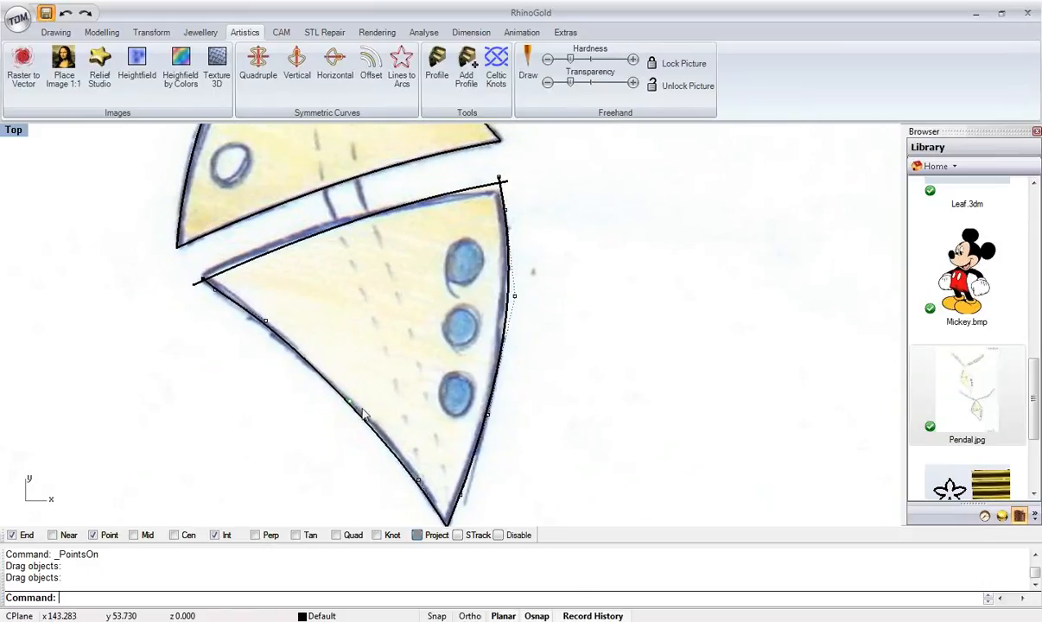
scroll(352, 298, "down", 6)
scroll(351, 297, "up", 2)
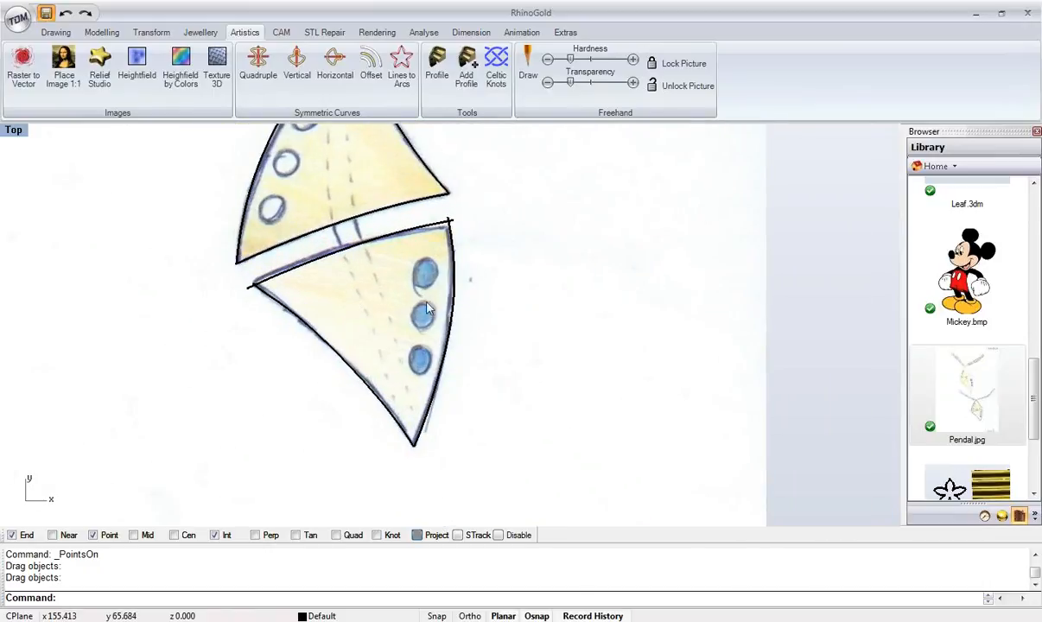
- Connect the offset curve with the lower triangle's outline at its right and left corners, removing the overhanging ends
left_click(55, 32)
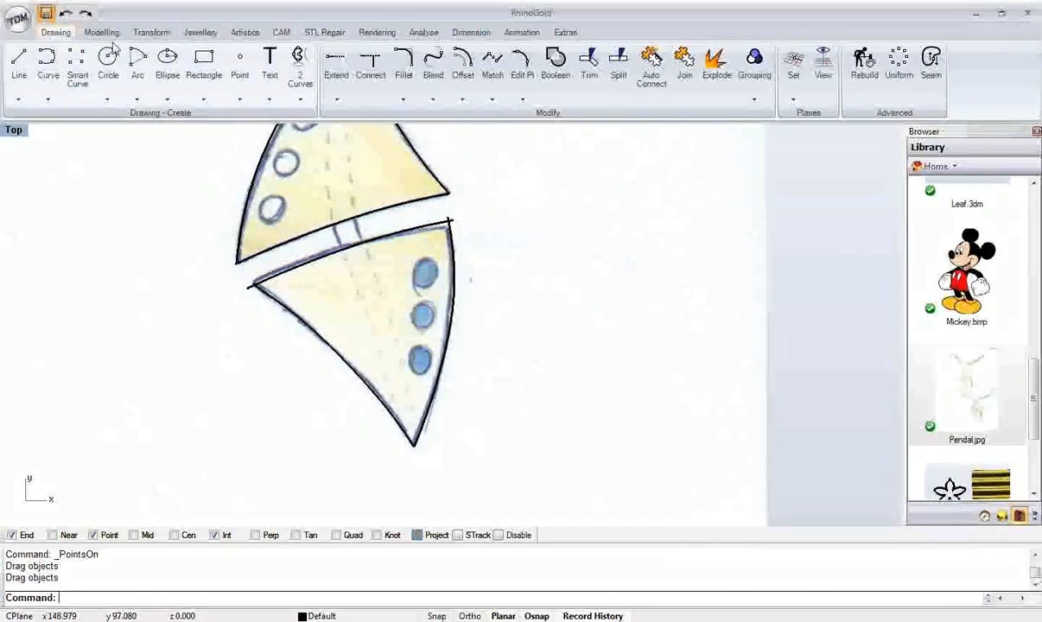
left_click(371, 65)
scroll(453, 229, "up", 2)
left_click(424, 229)
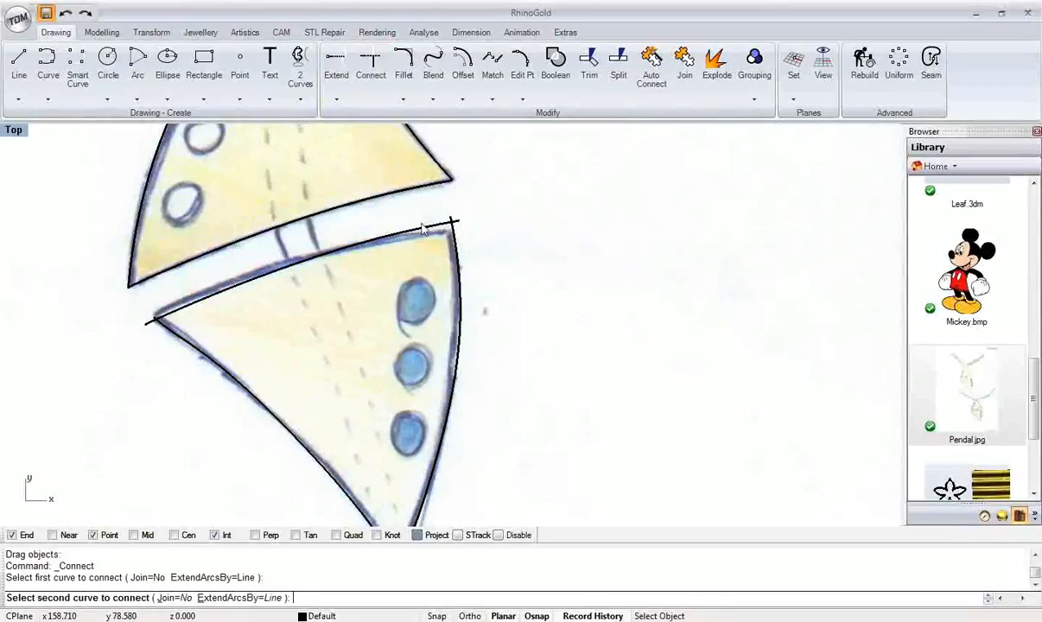
left_click(408, 242)
left_click(226, 296)
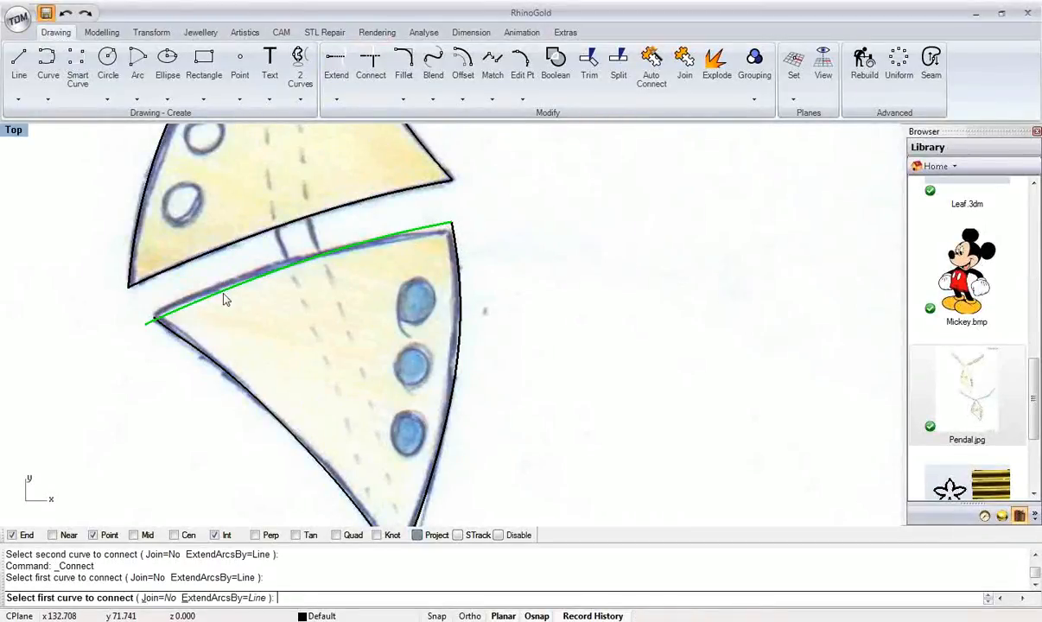
left_click(183, 319)
scroll(194, 288, "down", 3)
scroll(194, 288, "up", 4)
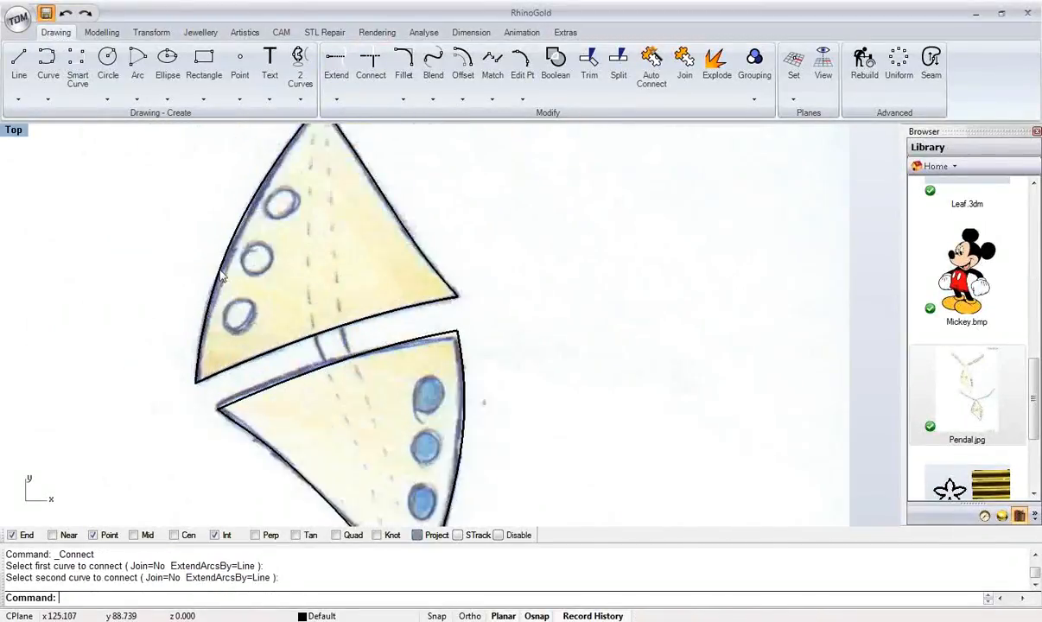
- Draw a circle of radius 2 centred on the topmost drawn hole of the upper triangle, and select it
left_click(108, 61)
scroll(259, 227, "up", 1)
scroll(279, 227, "up", 2)
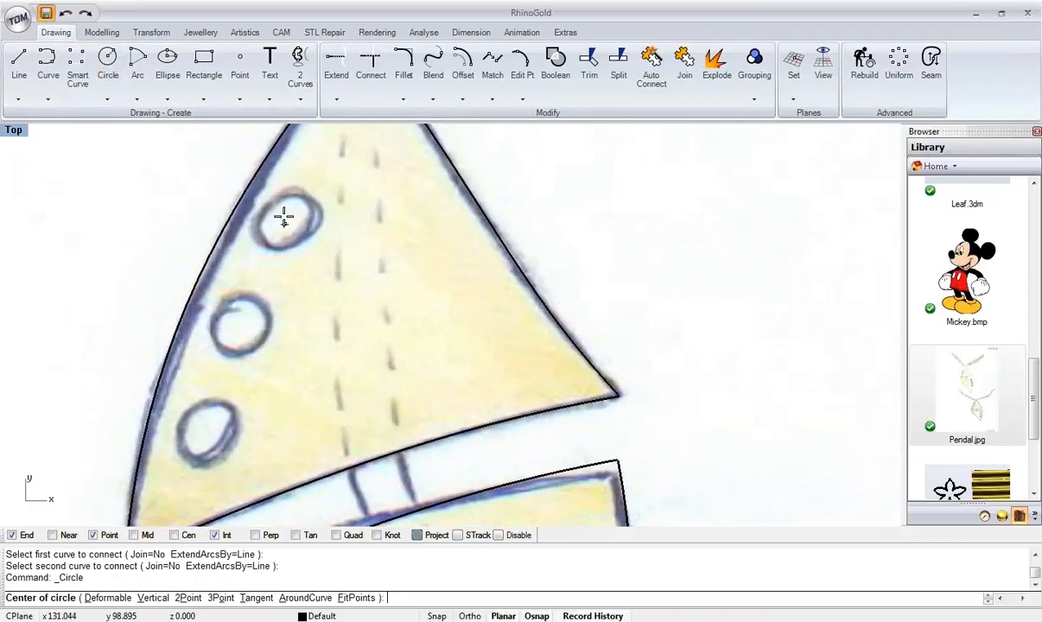
left_click(287, 220)
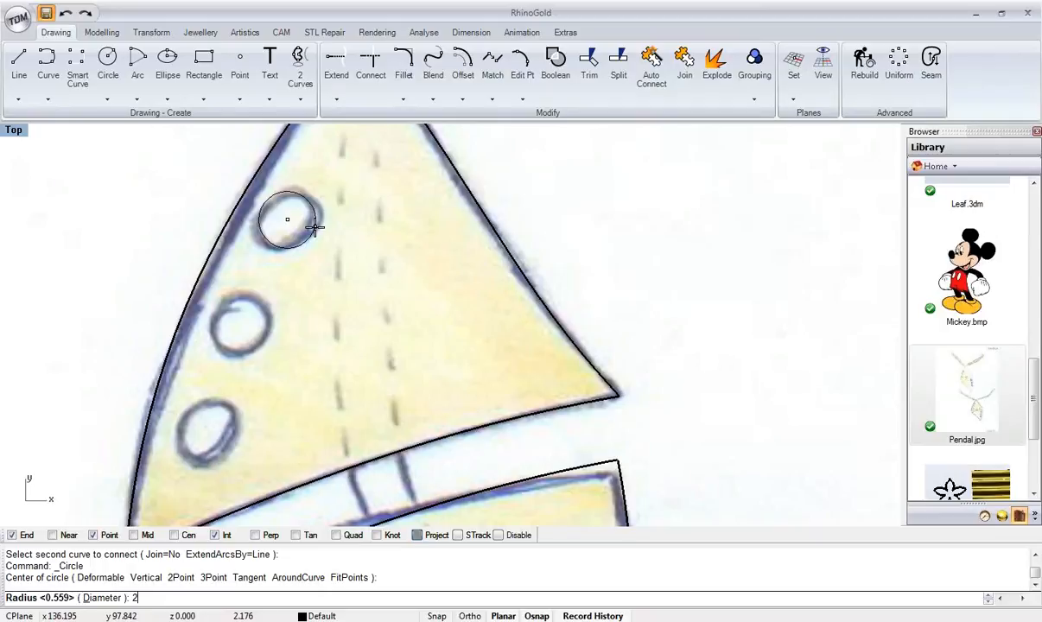
key("Return")
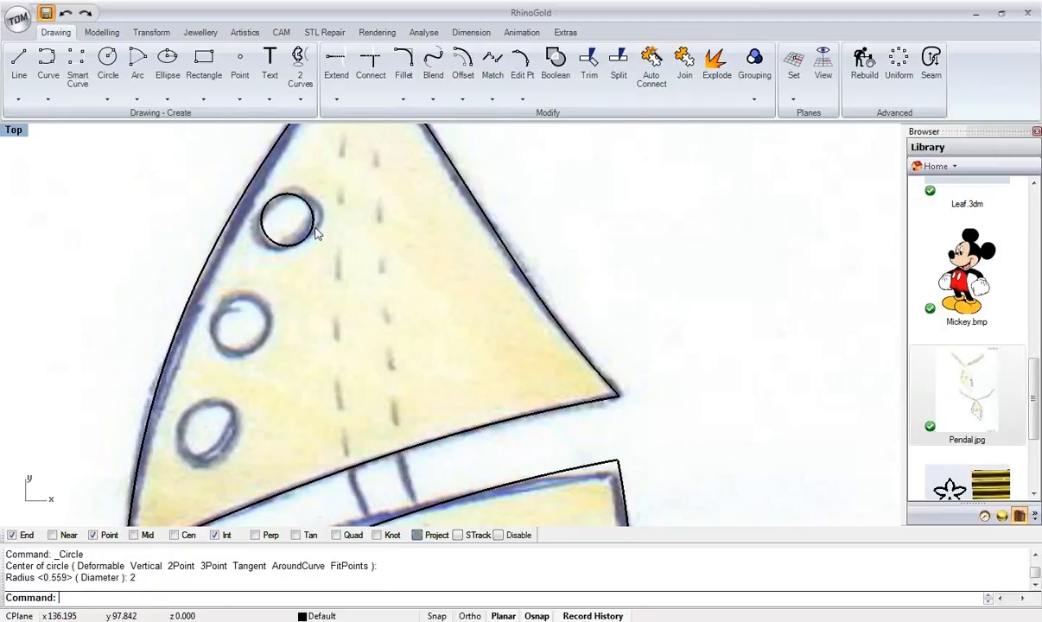
right_click_drag(316, 234, 363, 229)
left_click(365, 230)
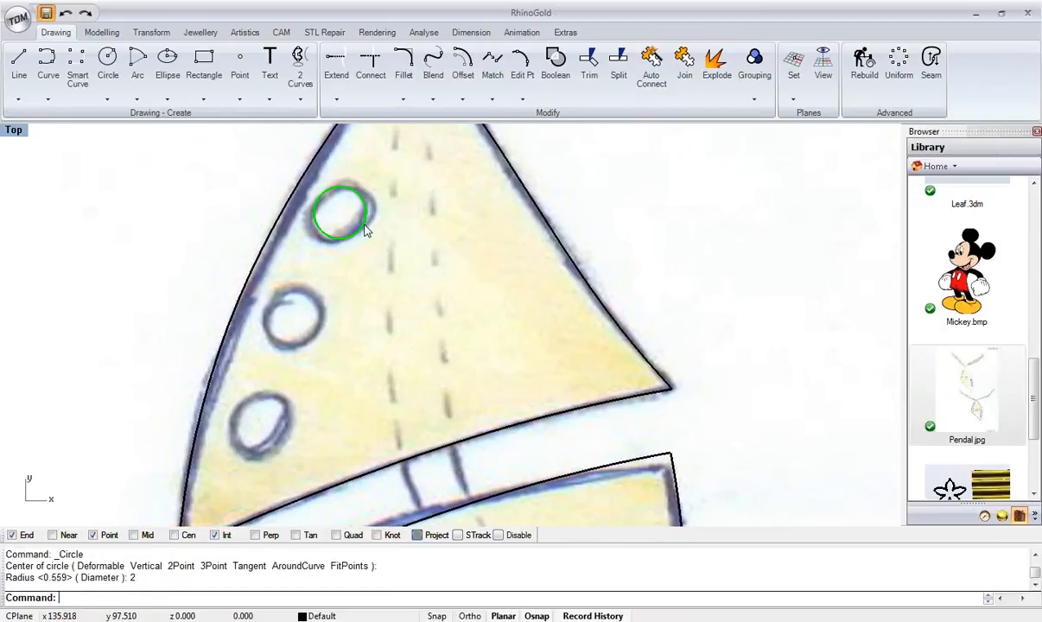
- Copy the circle onto the middle and lowest drawn holes of the upper triangle
mouse_move(364, 230)
left_mouse_down()
mouse_move(285, 423)
mouse_move(264, 411)
left_mouse_up()
scroll(271, 389, "down", 2)
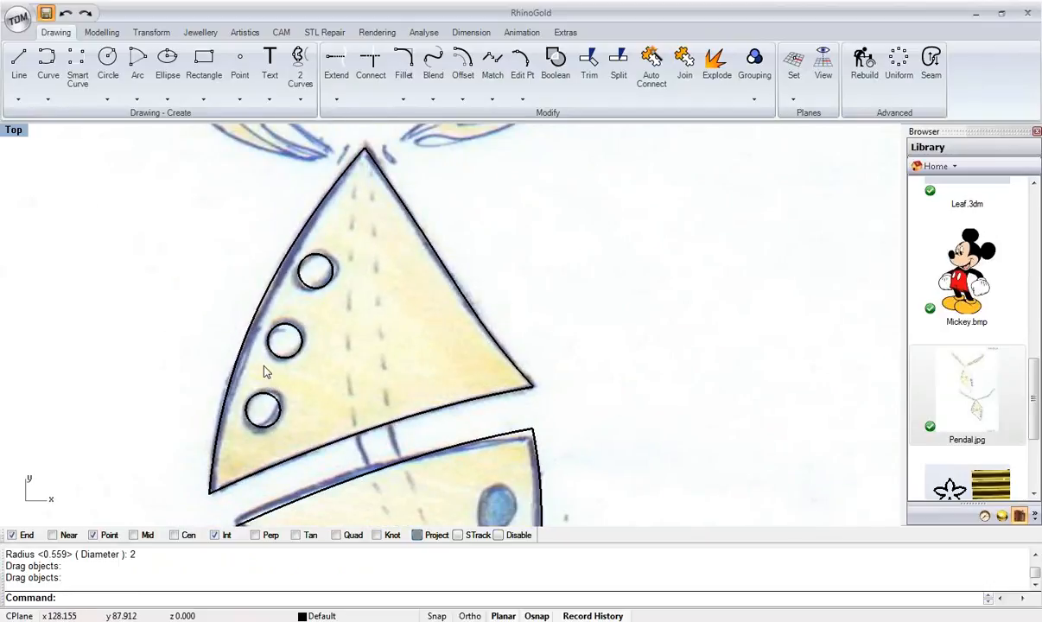
scroll(268, 367, "up", 2)
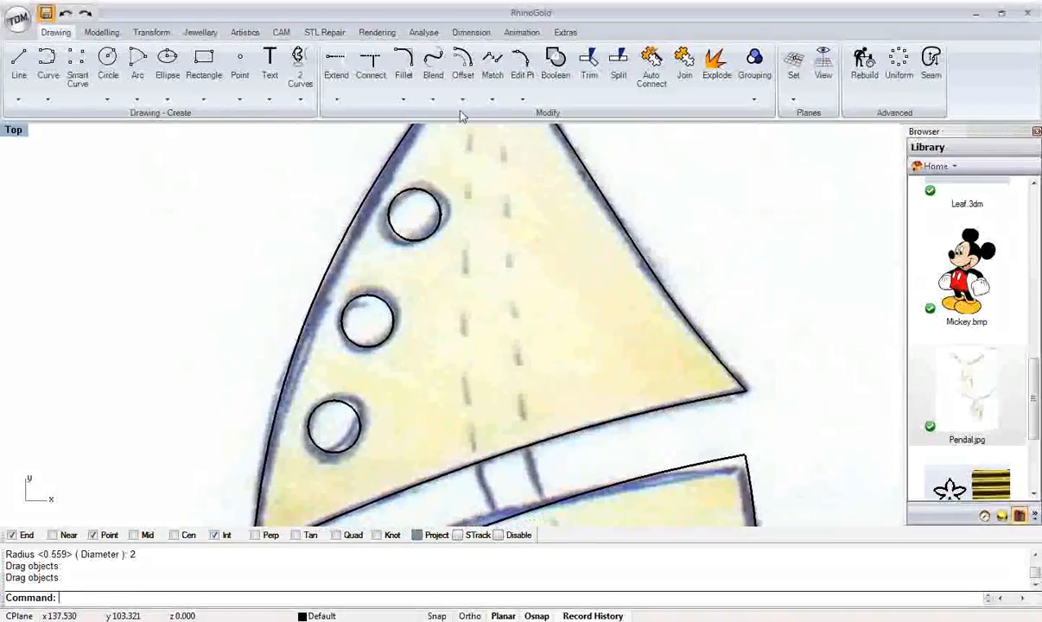
- Offset the upper triangle's side outline inward with the ThroughPoint option, through a point at the edge of the lowest circle
left_click(463, 62)
left_click(374, 190)
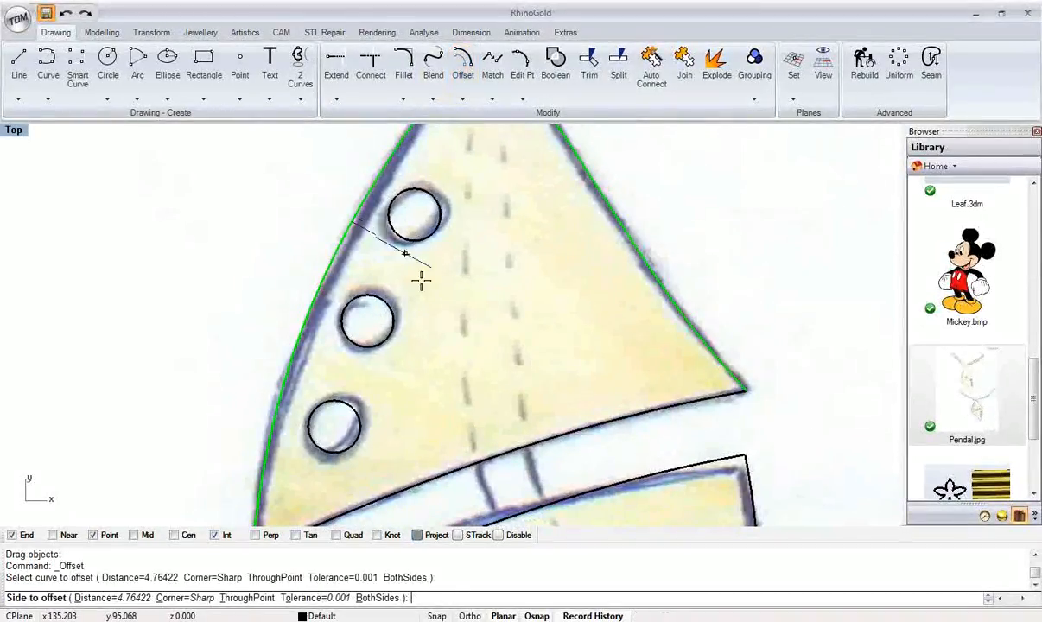
left_click(248, 597)
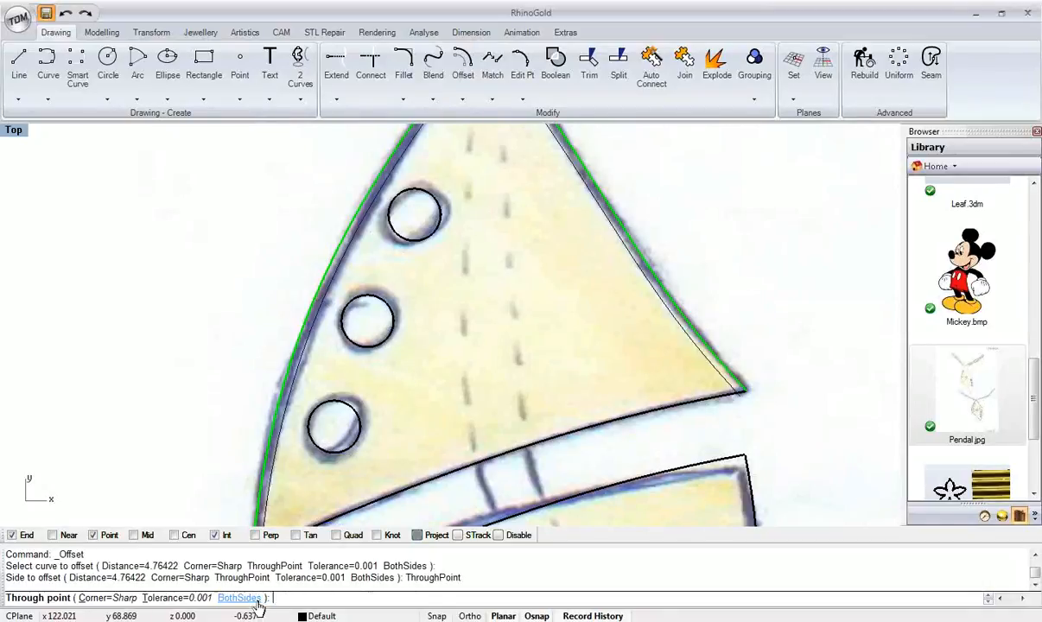
left_click(309, 412)
- Move the three circles of the upper triangle slightly so that they line up against the offset guide curve
scroll(391, 263, "up", 3)
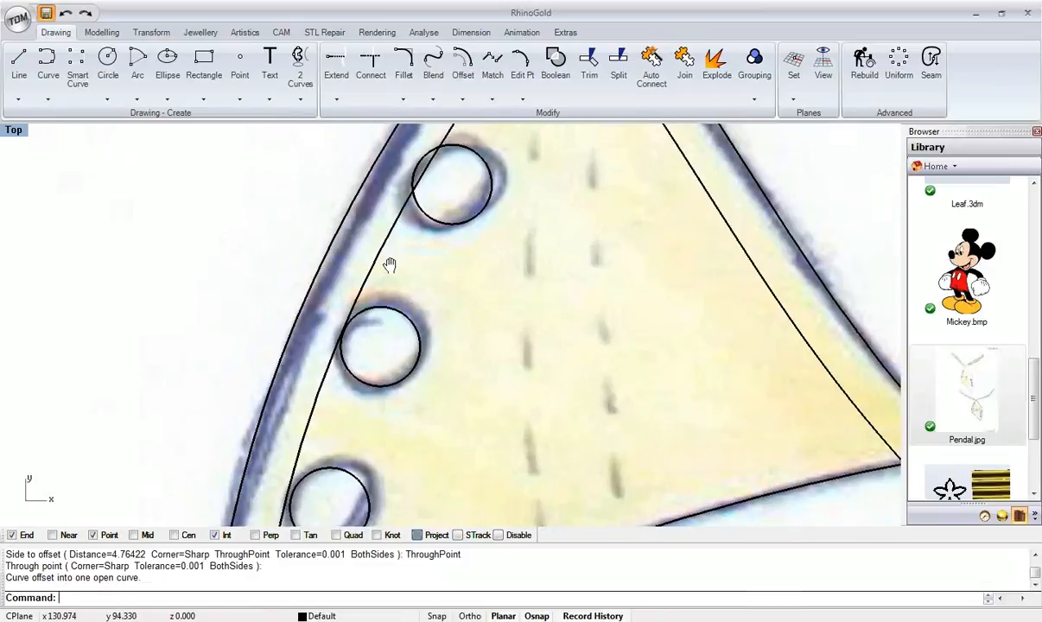
left_click(441, 288)
left_click_drag(441, 291, 450, 286)
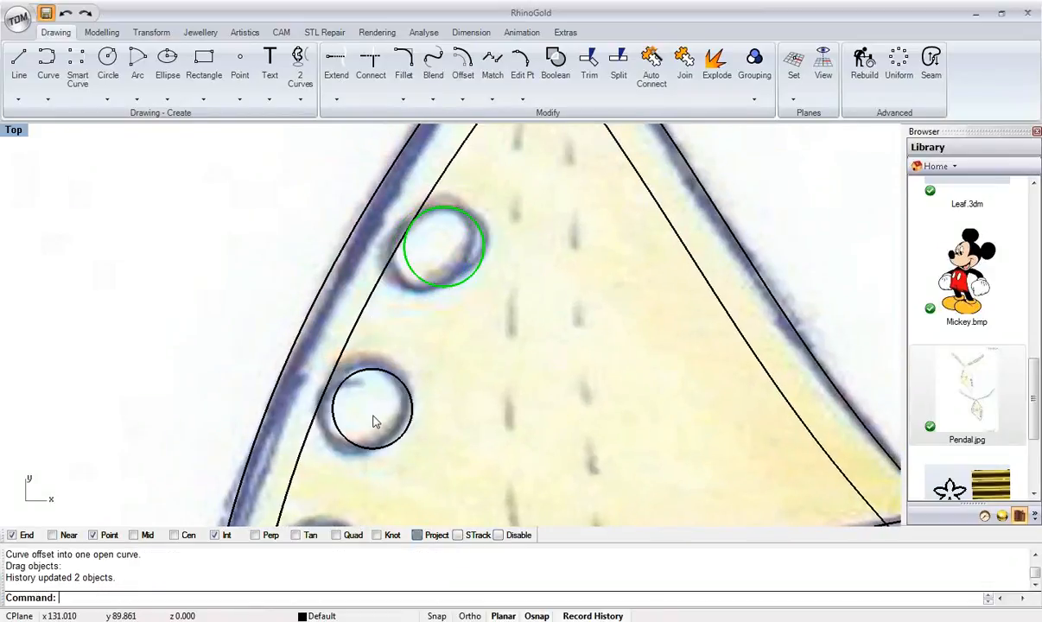
right_click_drag(372, 416, 392, 316)
left_click(389, 331)
left_click(393, 351)
left_click_drag(390, 349, 380, 346)
left_click(366, 450)
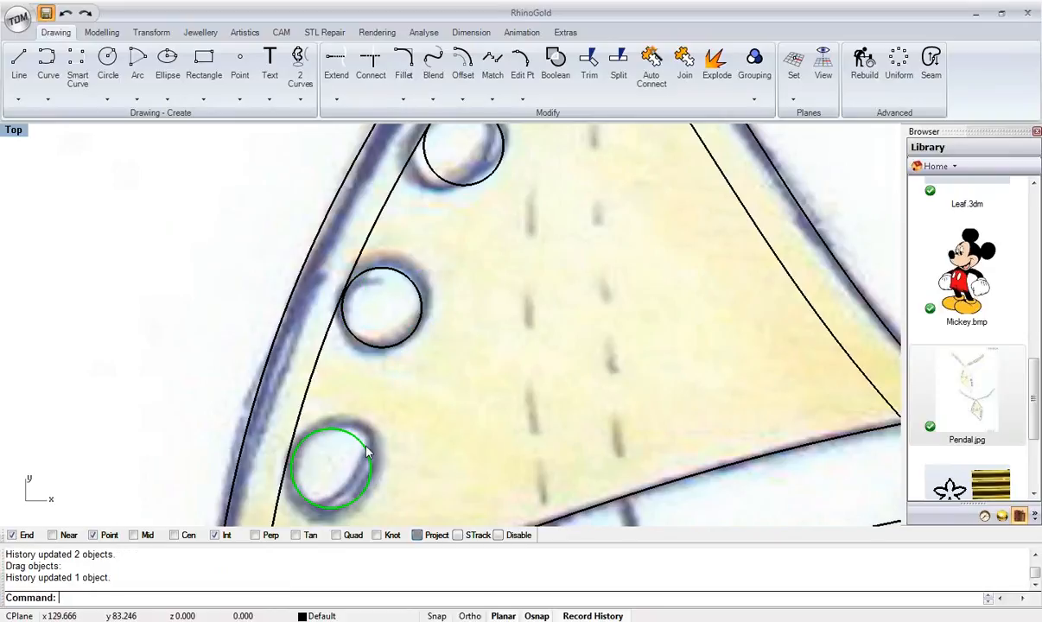
left_click_drag(366, 447, 361, 450)
left_click(413, 415)
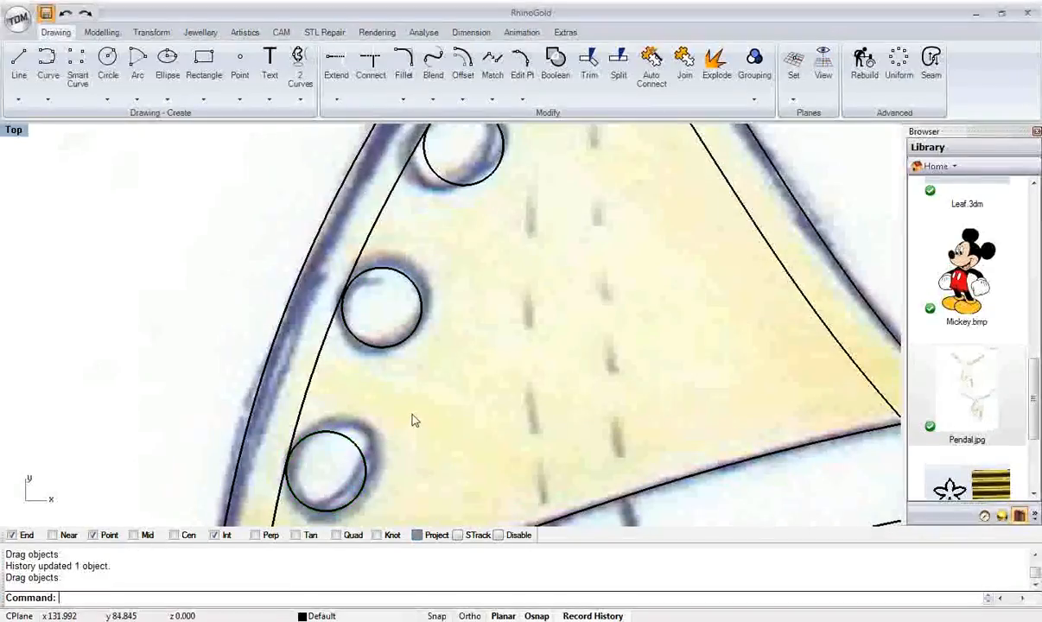
- Delete the offset guide curve inside the upper triangle
scroll(412, 421, "down", 6)
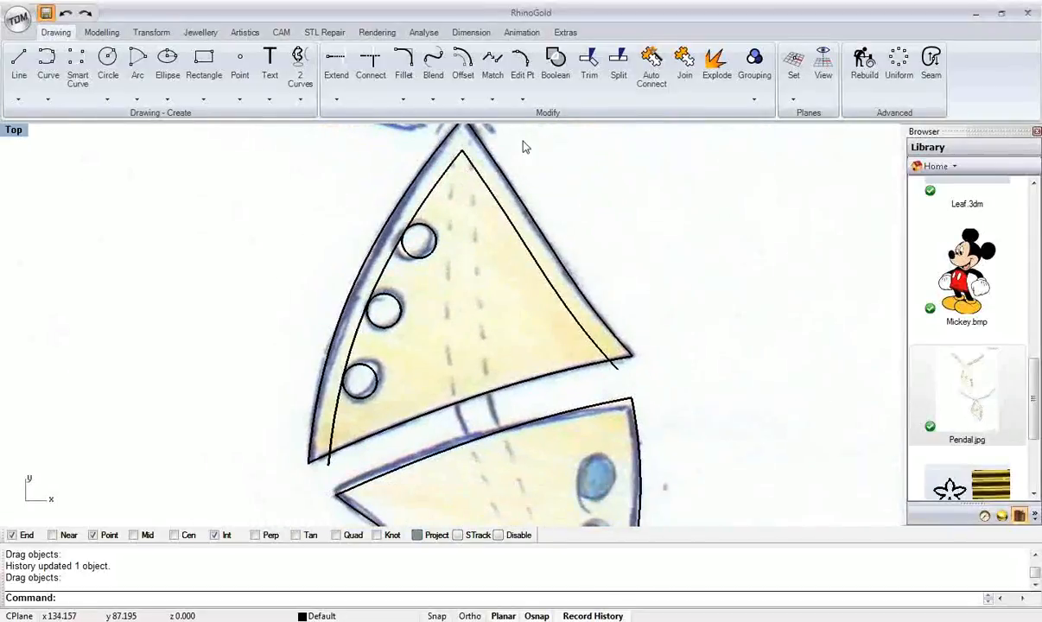
left_click(491, 195)
key("Delete")
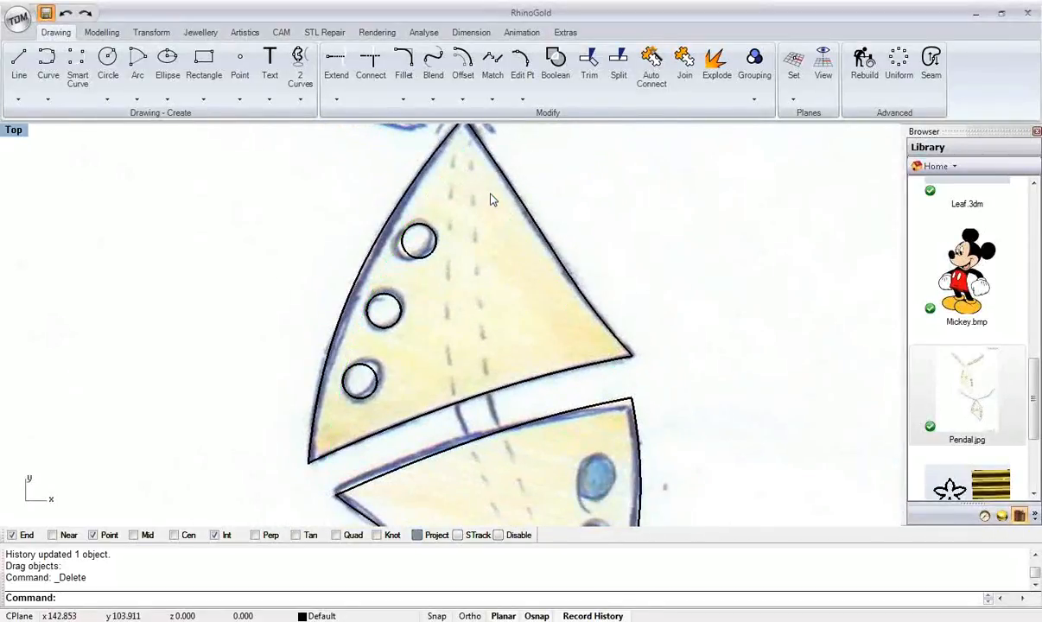
- Place three round diamonds from Gem Studio on the three blue stones drawn in the lower triangle
scroll(491, 197, "down", 6)
right_click_drag(548, 365, 410, 316)
scroll(410, 317, "up", 3)
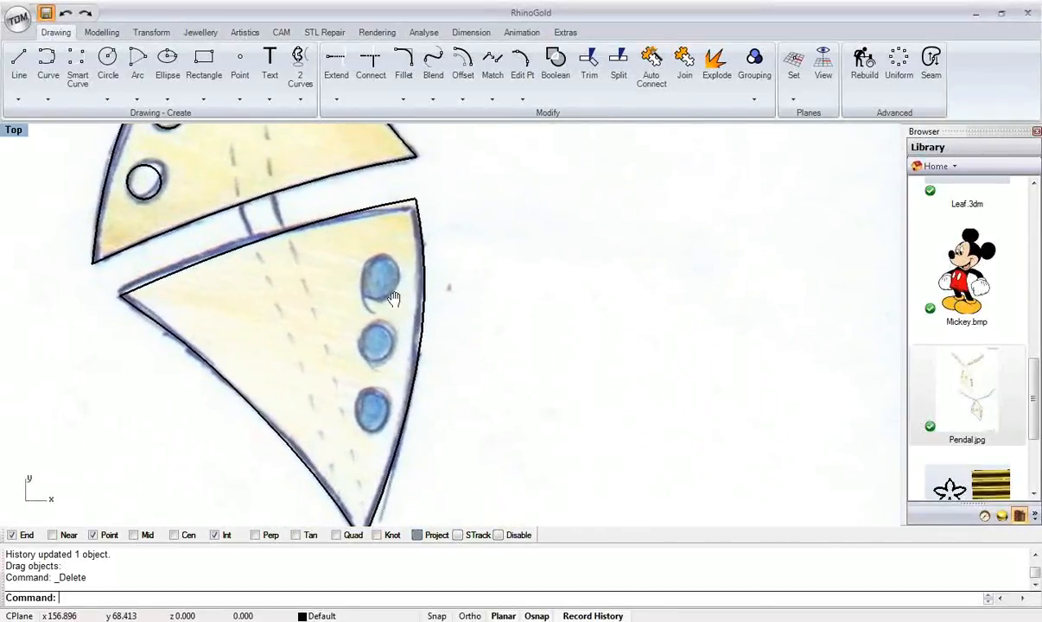
left_click(200, 31)
left_click(85, 67)
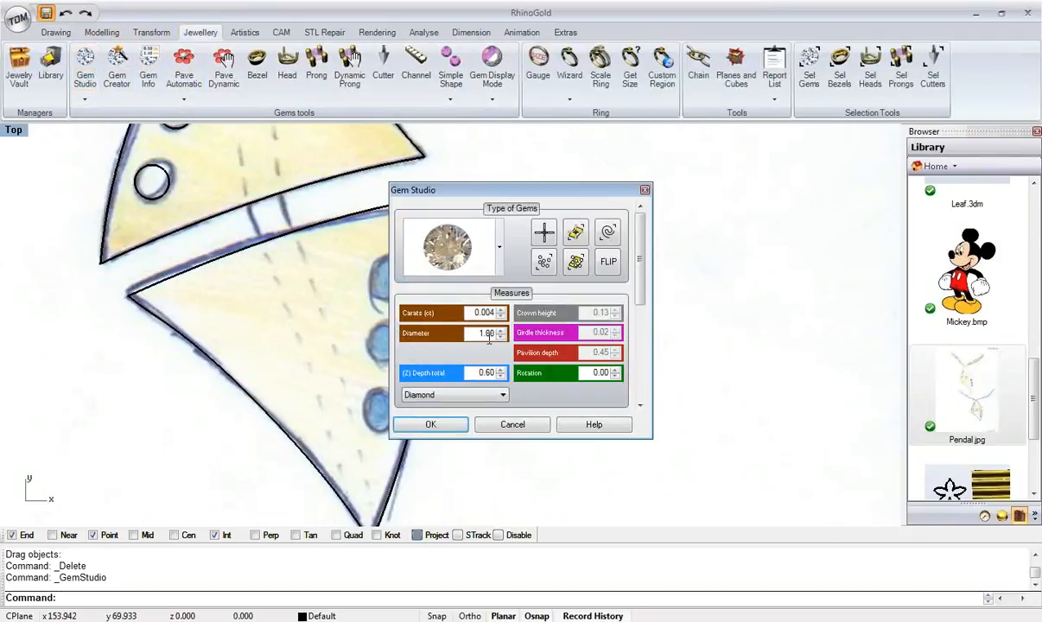
double_click(487, 334)
left_click(545, 233)
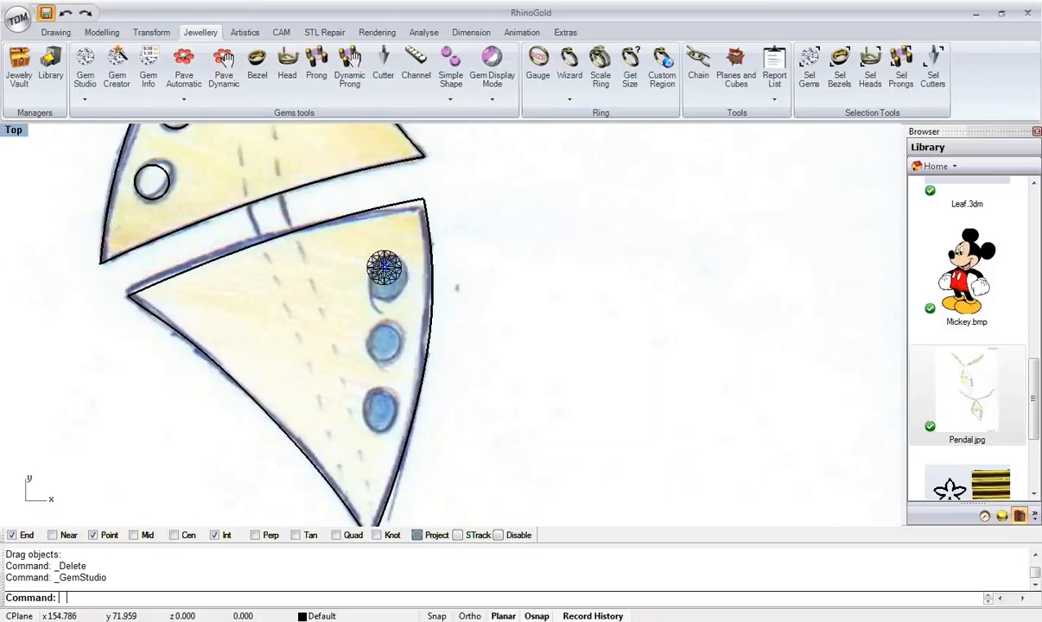
scroll(380, 275, "up", 3)
left_click(390, 275)
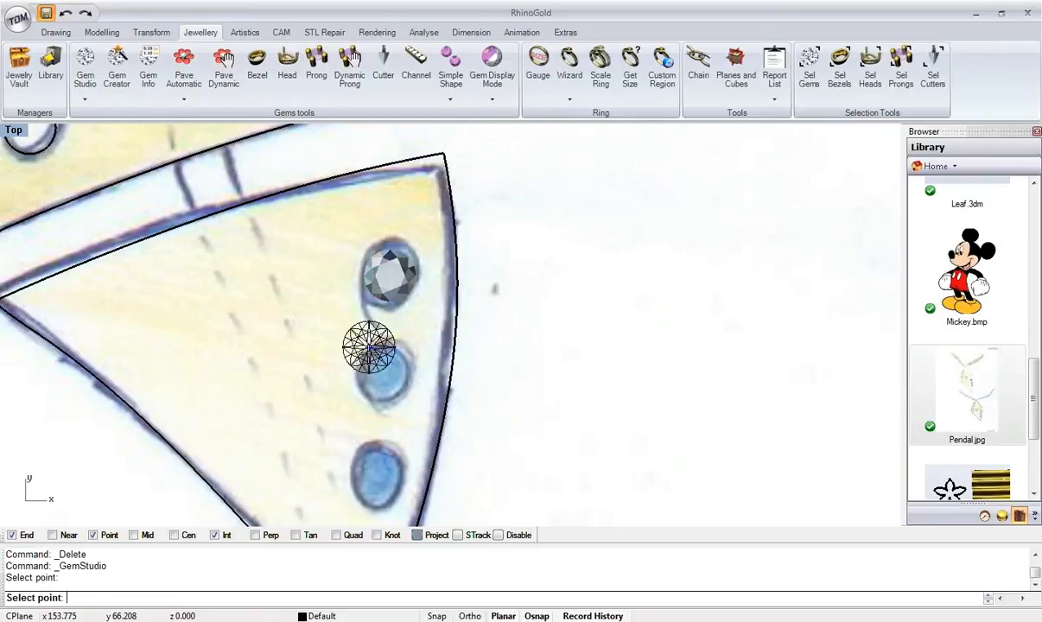
left_click(386, 375)
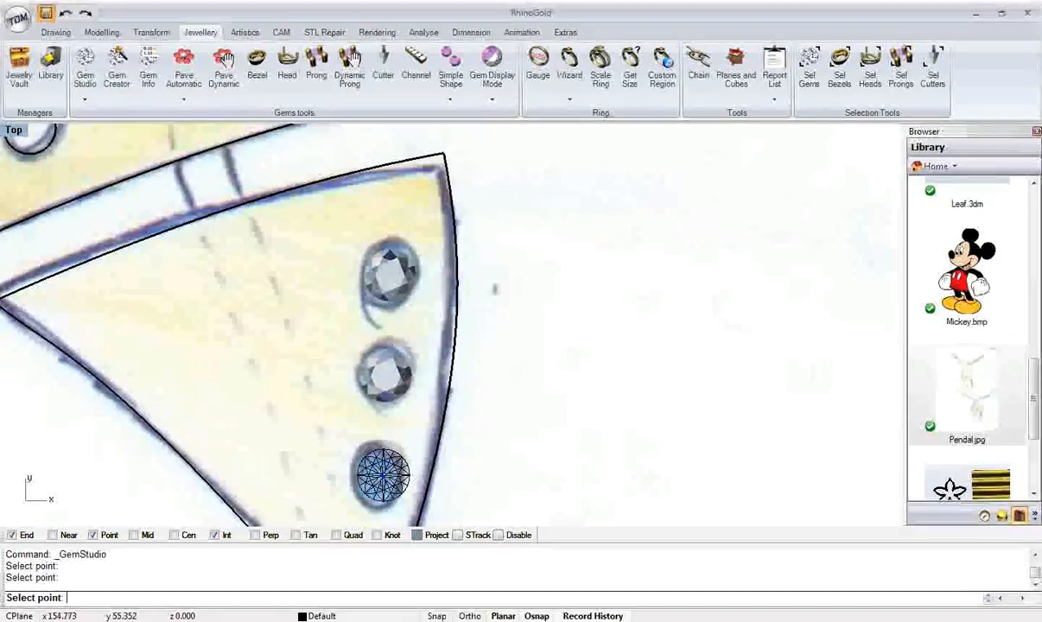
right_click(379, 477)
left_click(456, 425)
- Unlock the placed pendant picture and hide it, leaving only the curves and gems shown
scroll(389, 357, "down", 9)
scroll(372, 347, "down", 4)
scroll(422, 346, "up", 4)
right_click_drag(373, 343, 460, 338)
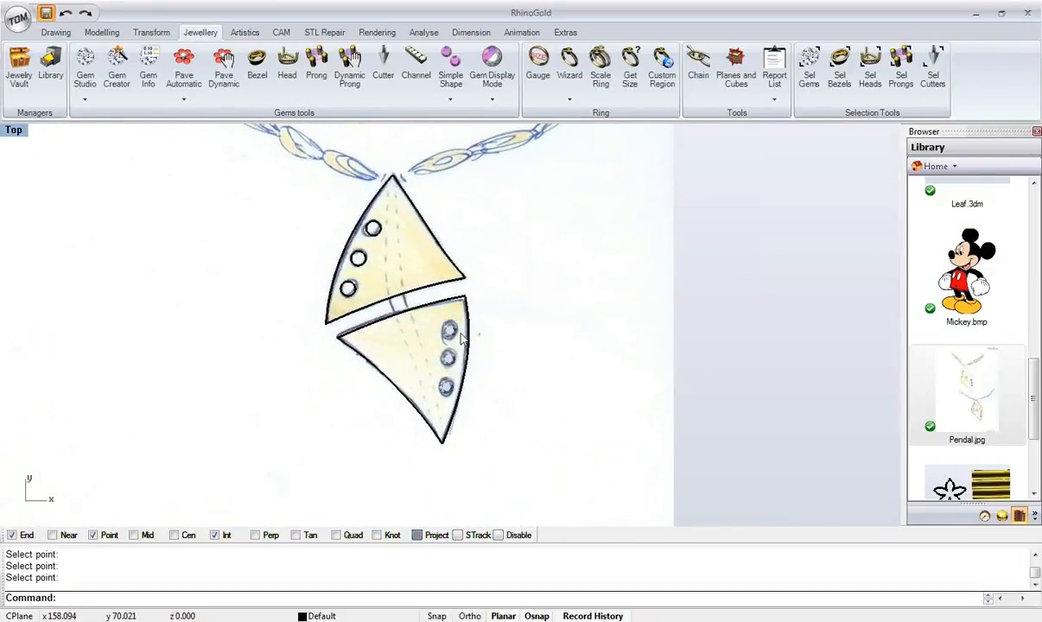
right_click_drag(446, 324, 447, 342)
left_click(245, 32)
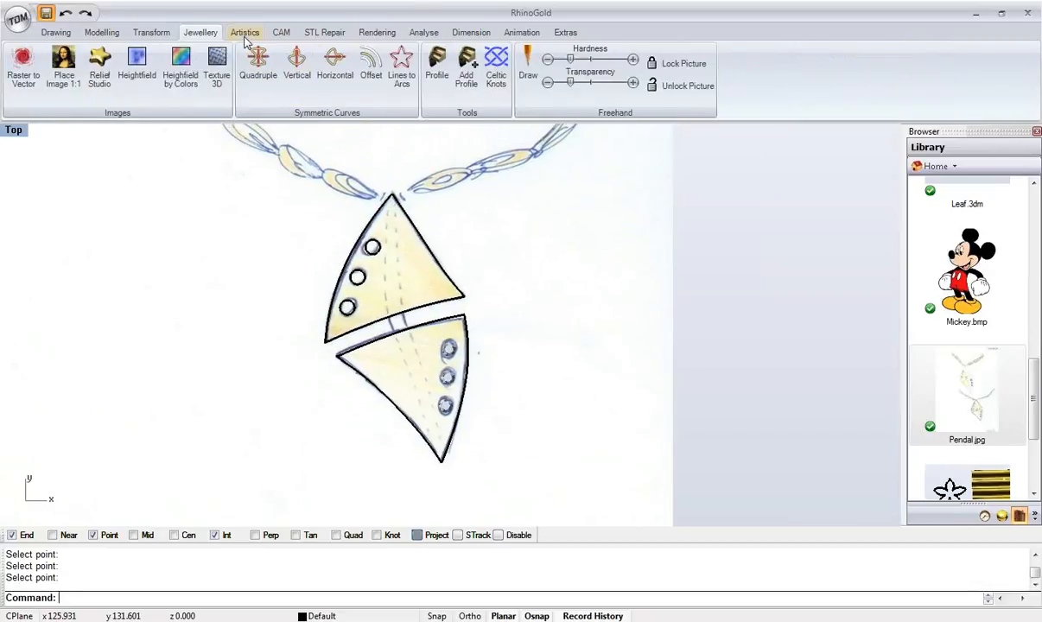
left_click(661, 90)
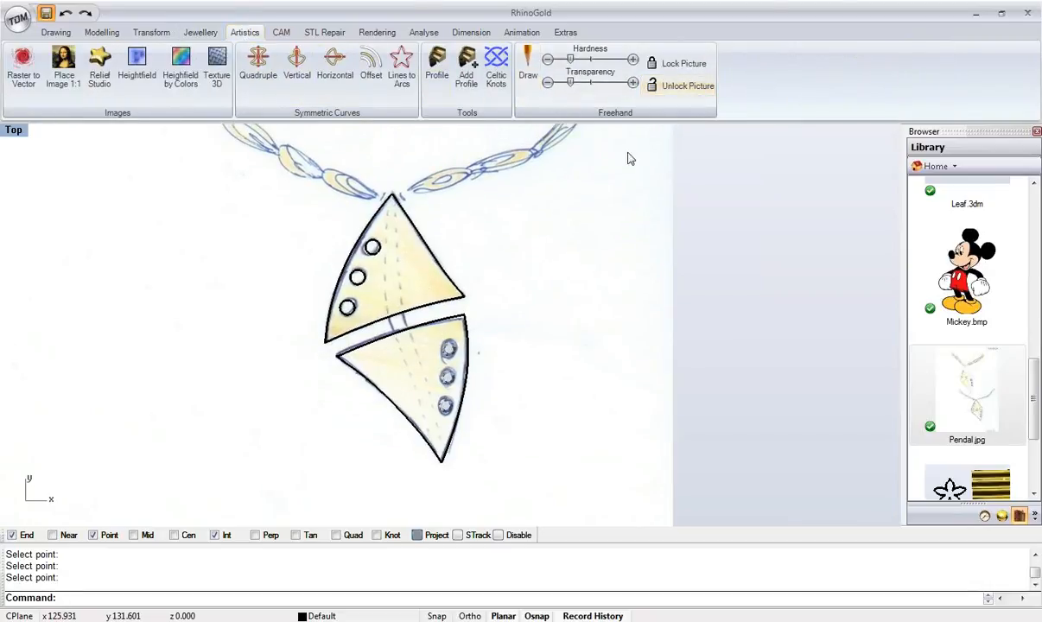
middle_click(595, 257)
left_click(482, 296)
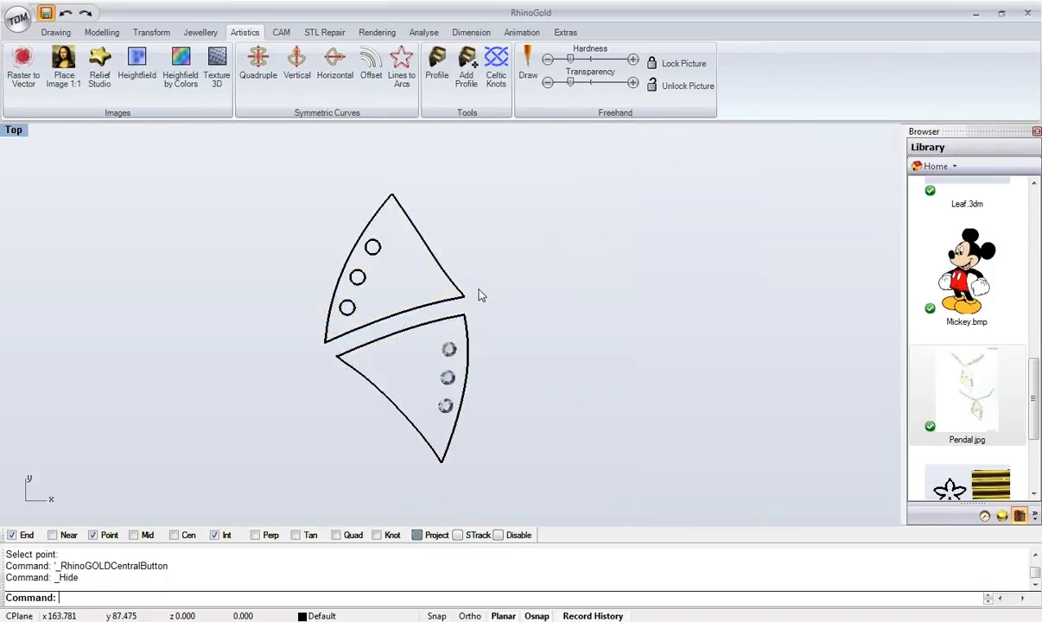
- In the Perspective view, extrude both triangle outlines and the three circles 2.5 to both sides as capped solids
double_click(13, 130)
double_click(467, 131)
right_click_drag(540, 327, 398, 309)
scroll(381, 362, "up", 5)
scroll(406, 318, "up", 4)
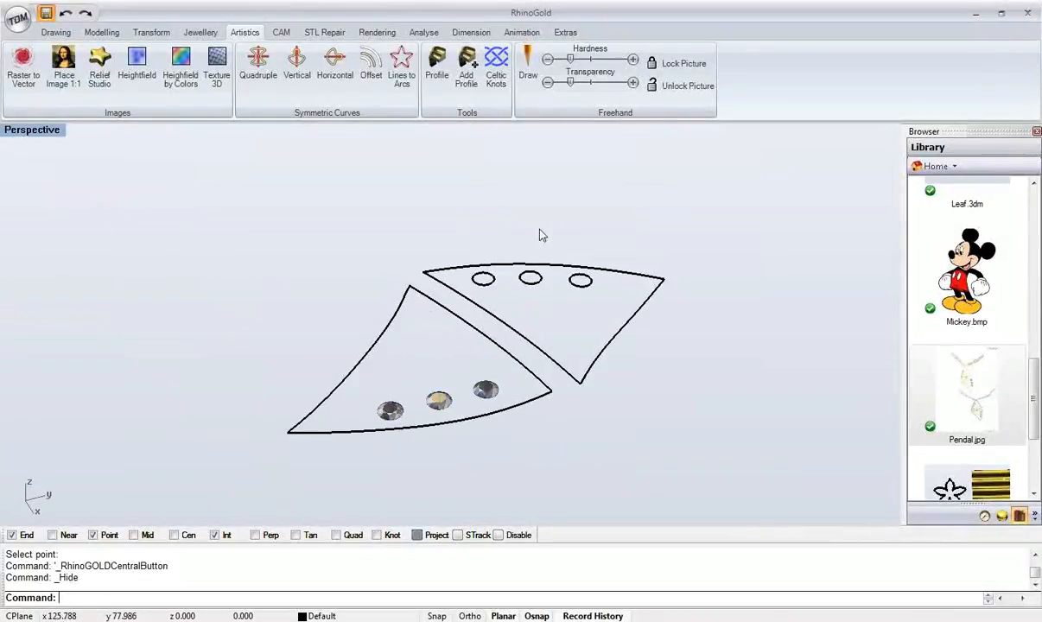
left_click_drag(464, 305, 400, 326)
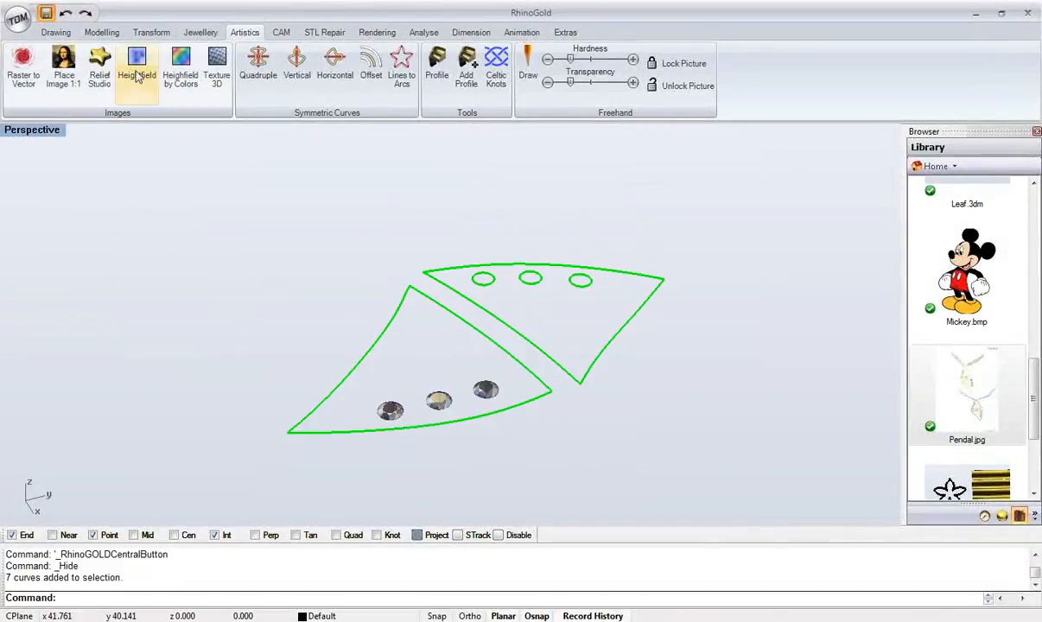
left_click(101, 32)
left_click(207, 67)
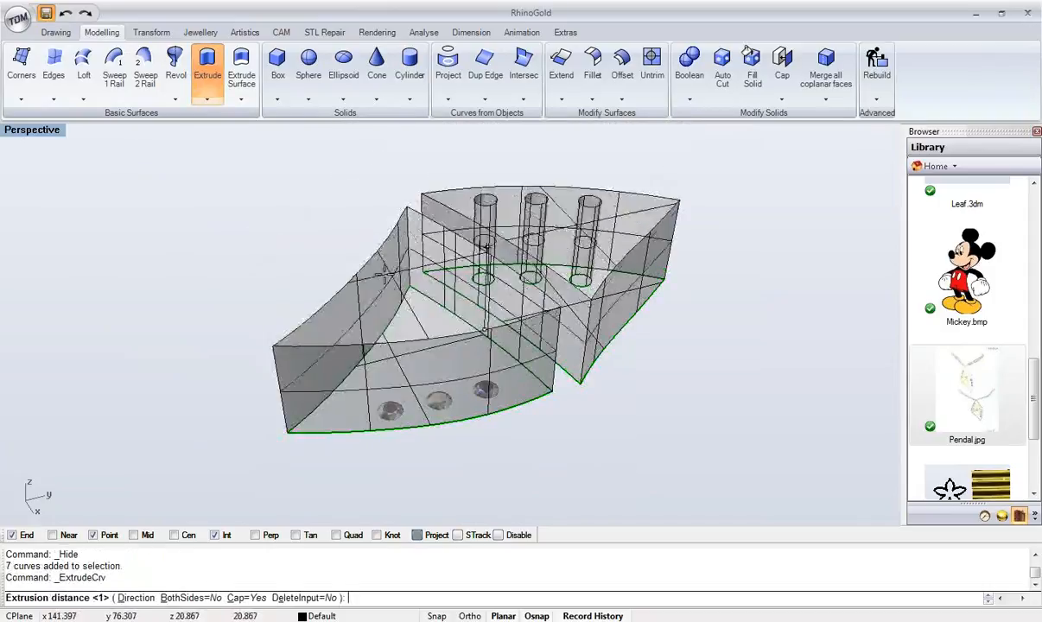
left_click(191, 598)
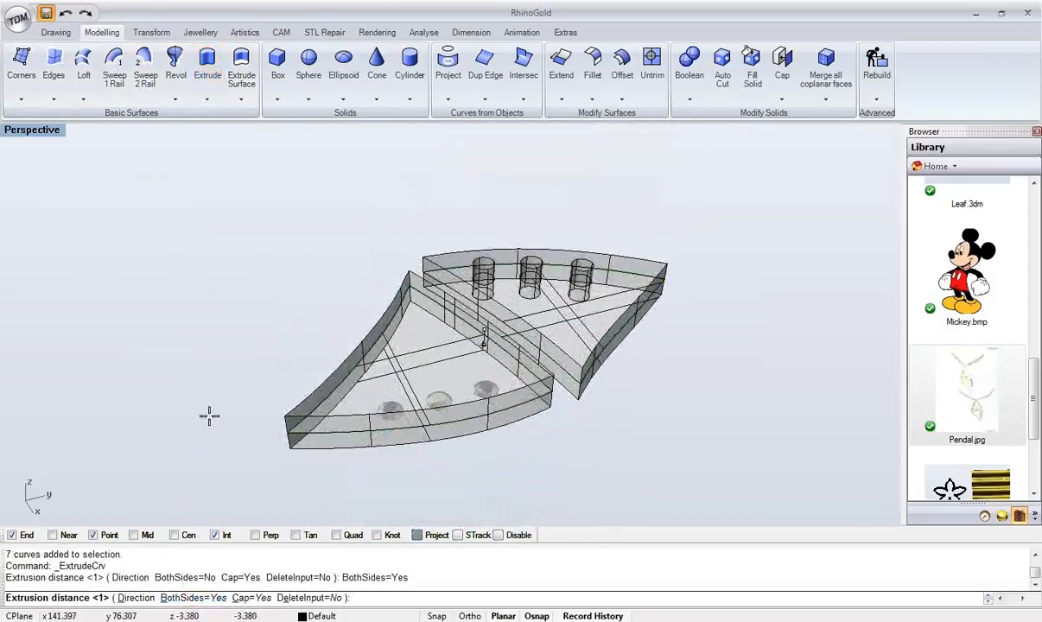
type(".5")
key("Return")
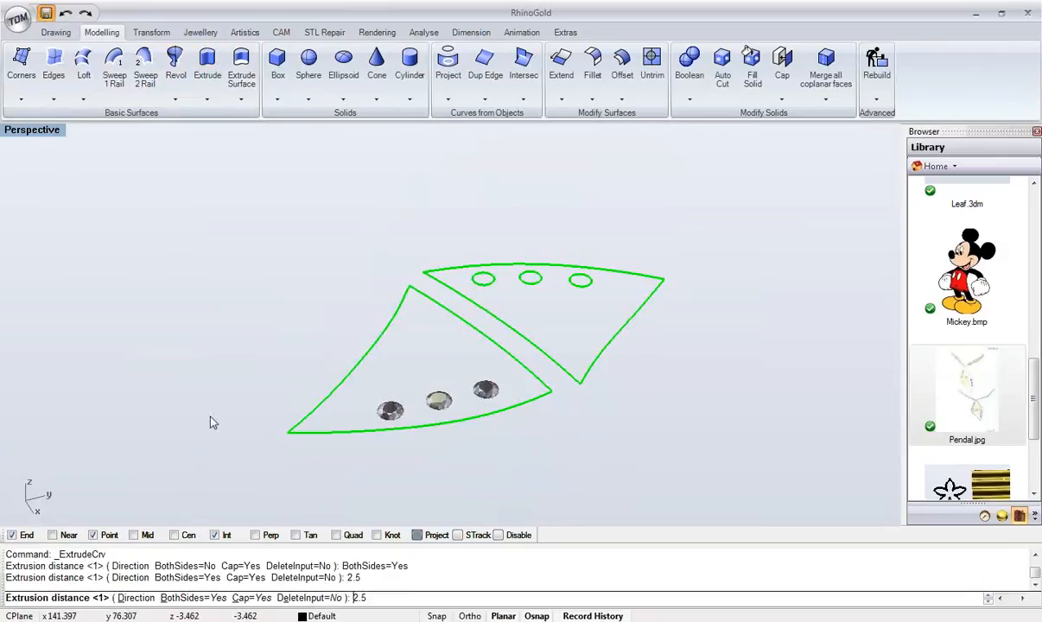
- Select both extruded plates in the Left view and assign them the Gold 14k Yellow Polish TRANS material
mouse_move(361, 409)
right_mouse_down()
mouse_move(639, 423)
mouse_move(639, 464)
mouse_move(584, 511)
mouse_move(394, 371)
mouse_move(337, 363)
mouse_move(265, 307)
right_mouse_up()
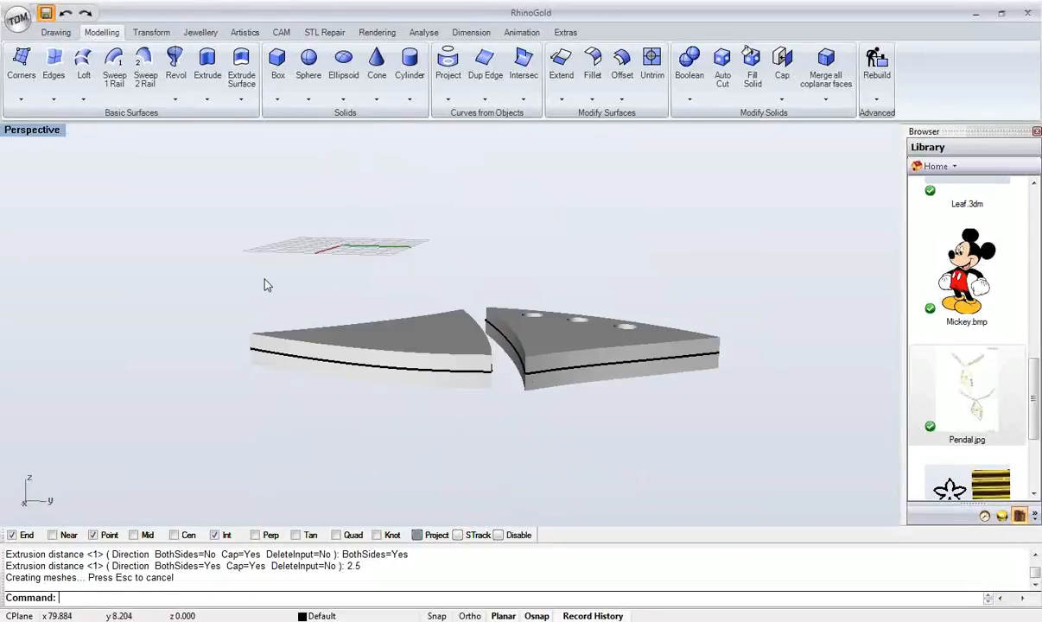
double_click(24, 133)
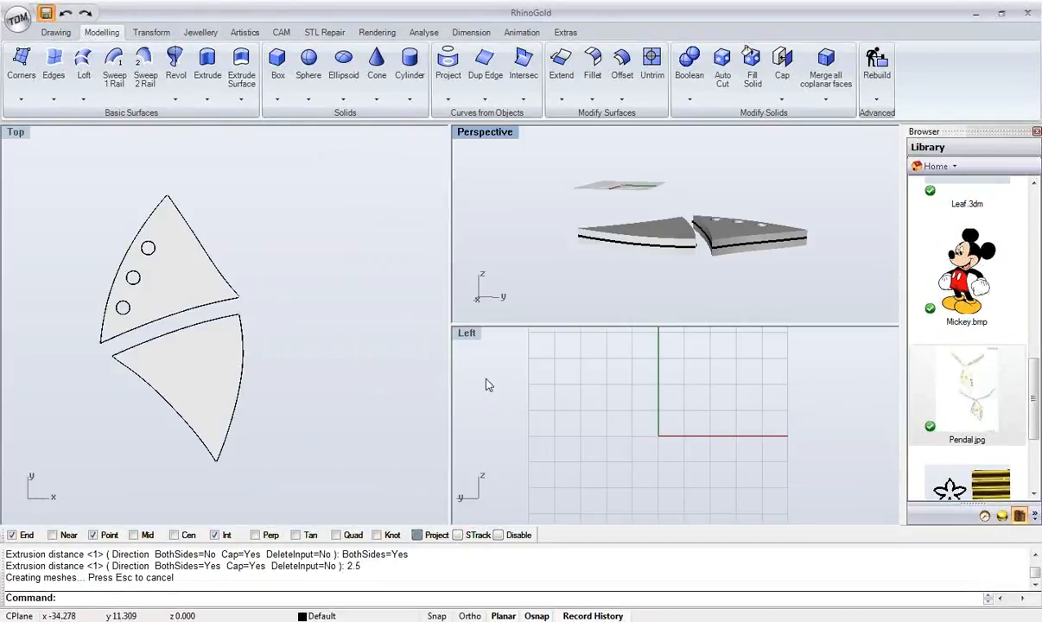
double_click(474, 334)
scroll(443, 340, "down", 12)
right_click_drag(313, 323, 419, 363)
scroll(346, 361, "up", 4)
right_click_drag(273, 342, 351, 337)
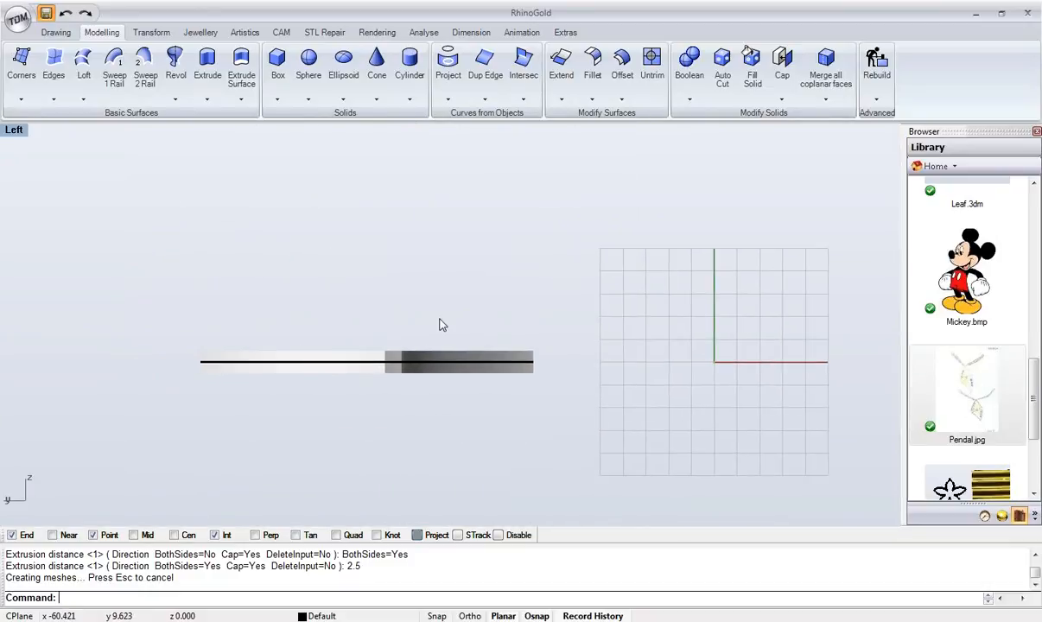
left_click_drag(339, 354, 339, 355)
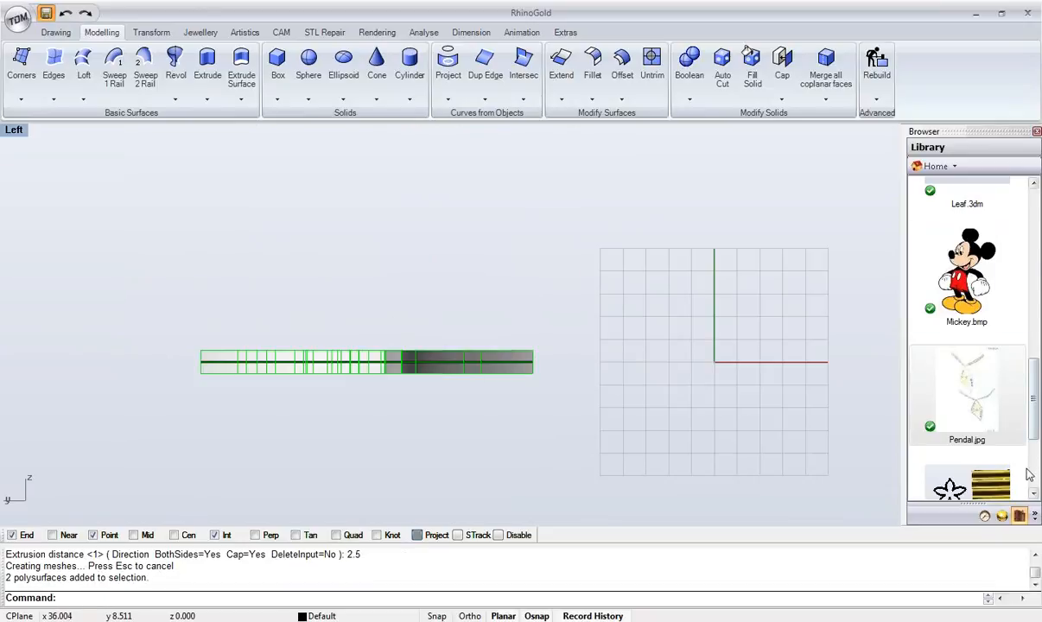
left_click(1002, 516)
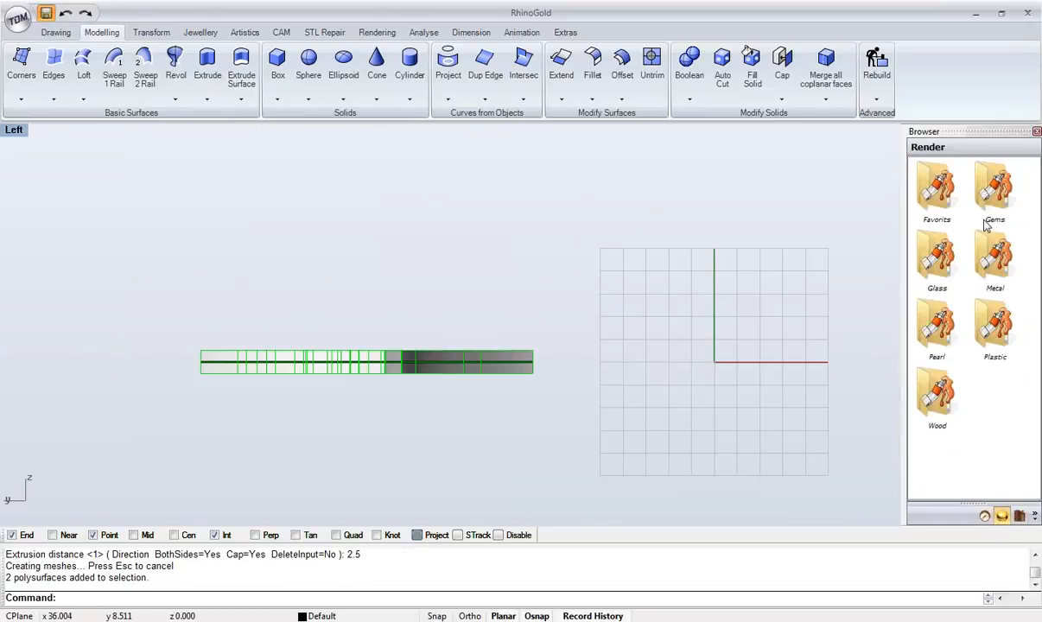
double_click(989, 259)
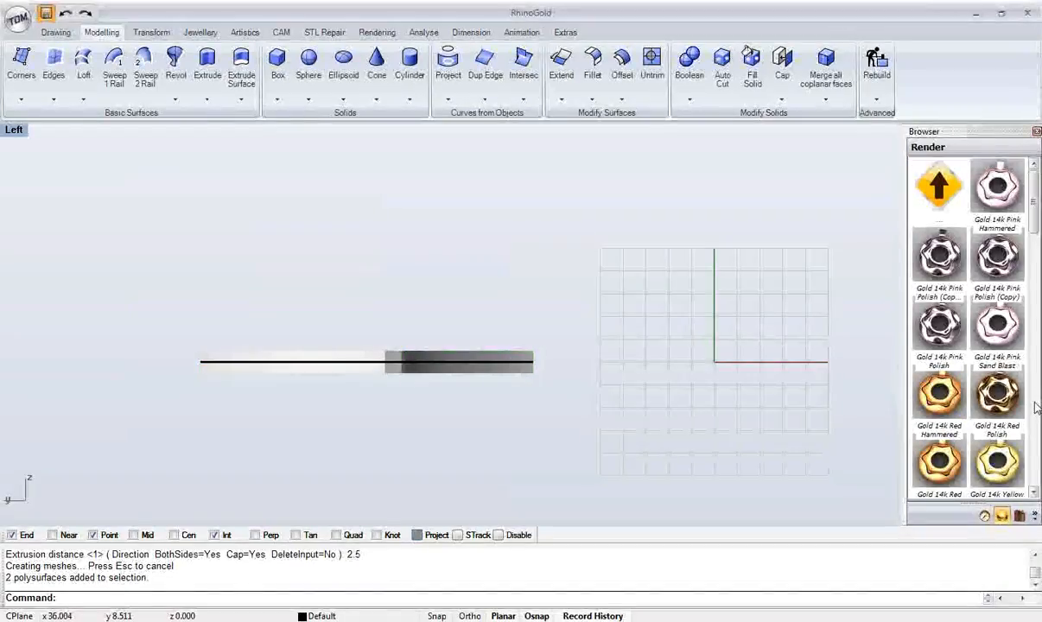
scroll(942, 192, "down", 5)
double_click(942, 192)
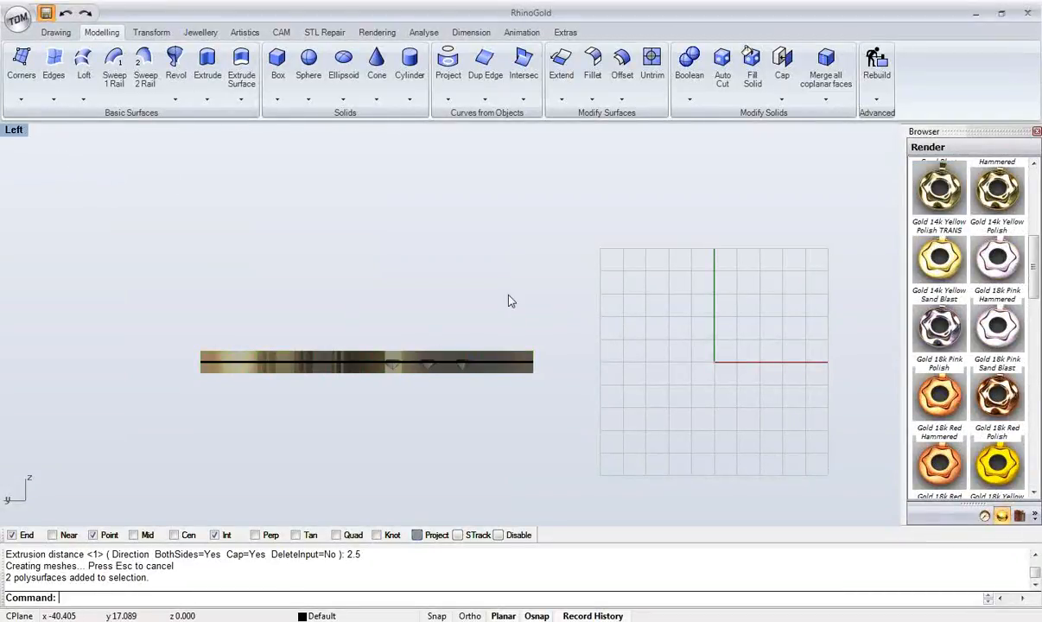
- Move the three gems straight up in the Left view so their tables sit just below the plate's upper surface
scroll(394, 356, "up", 5)
left_click_drag(325, 269, 710, 495)
left_click_drag(489, 364, 489, 272)
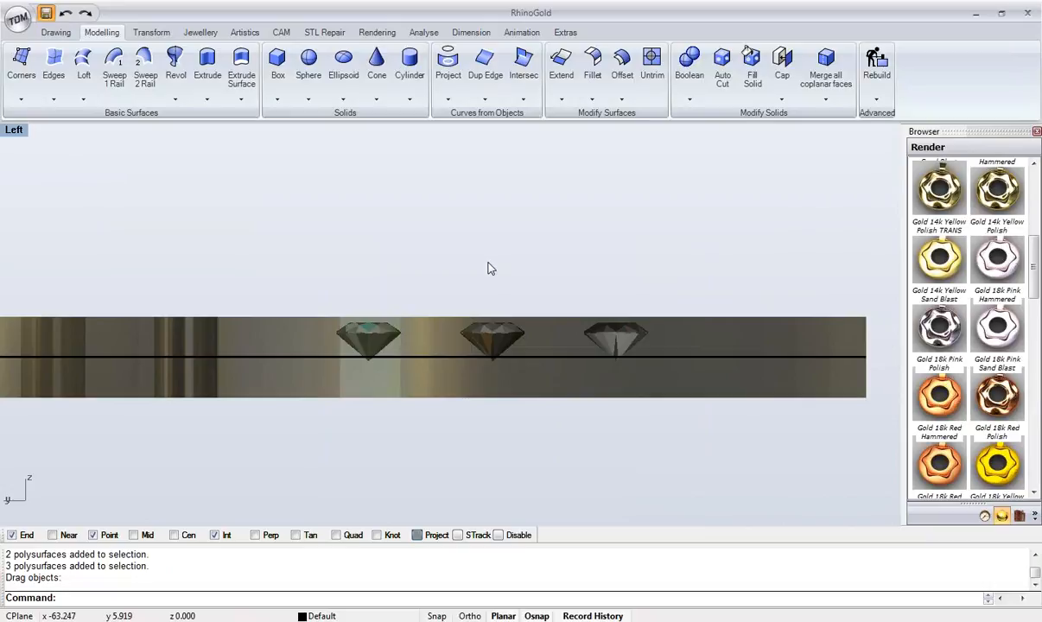
- Apply the Gold 14k Yellow Polish material to the lower and upper triangular plates in the Perspective view
double_click(14, 130)
double_click(484, 132)
right_click_drag(458, 268, 530, 344)
left_click_drag(997, 192, 497, 355)
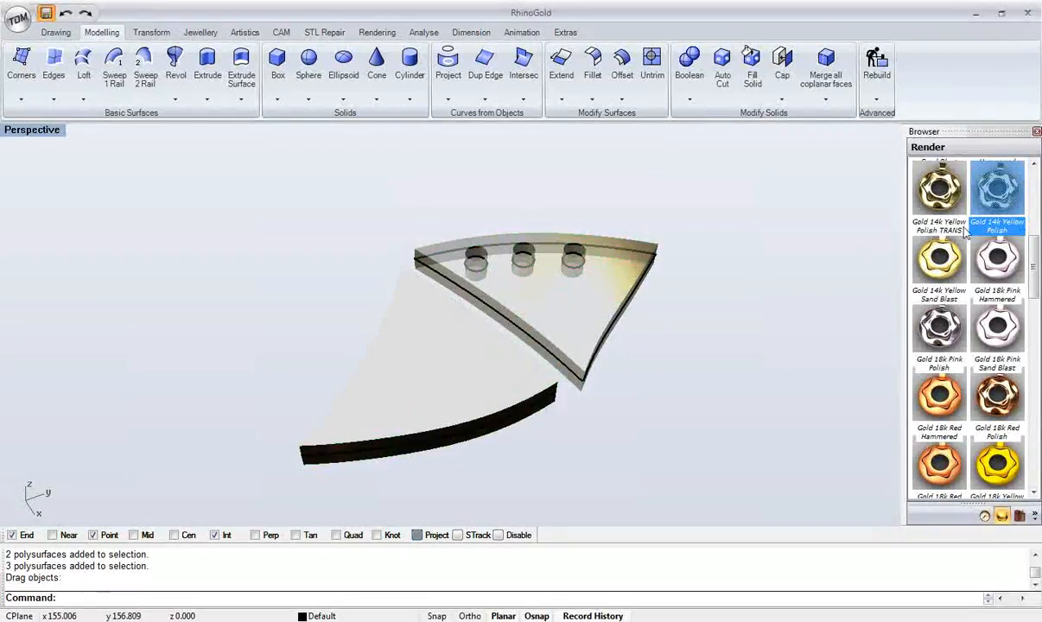
left_click_drag(903, 233, 623, 279)
- Start Cutter Studio and select the three gems in the lower triangular plate as the stones to cut for
right_click_drag(520, 422, 510, 403)
left_click(201, 32)
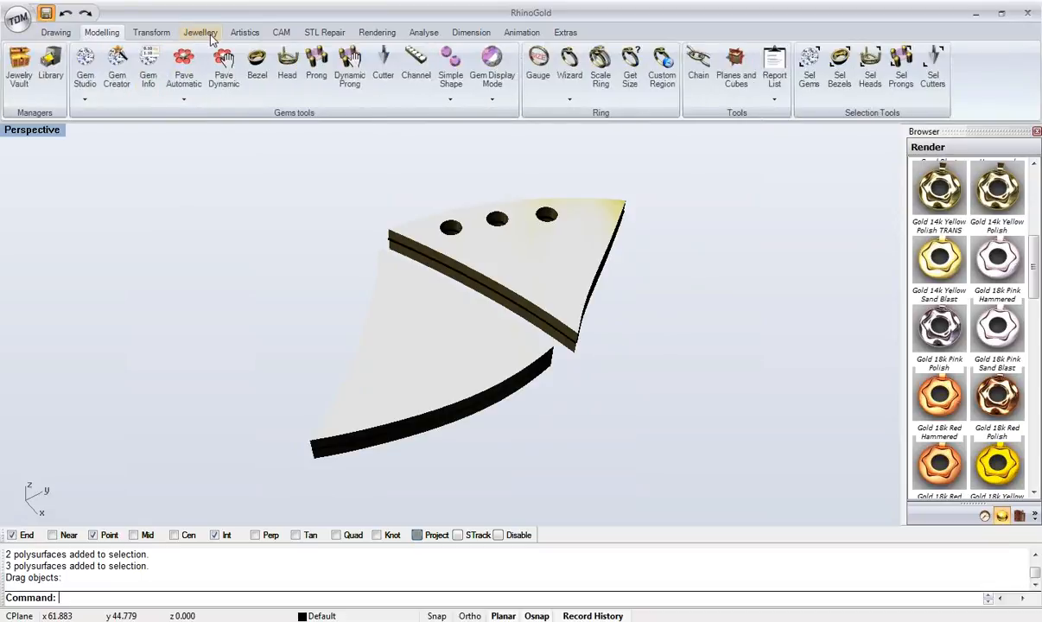
left_click(385, 86)
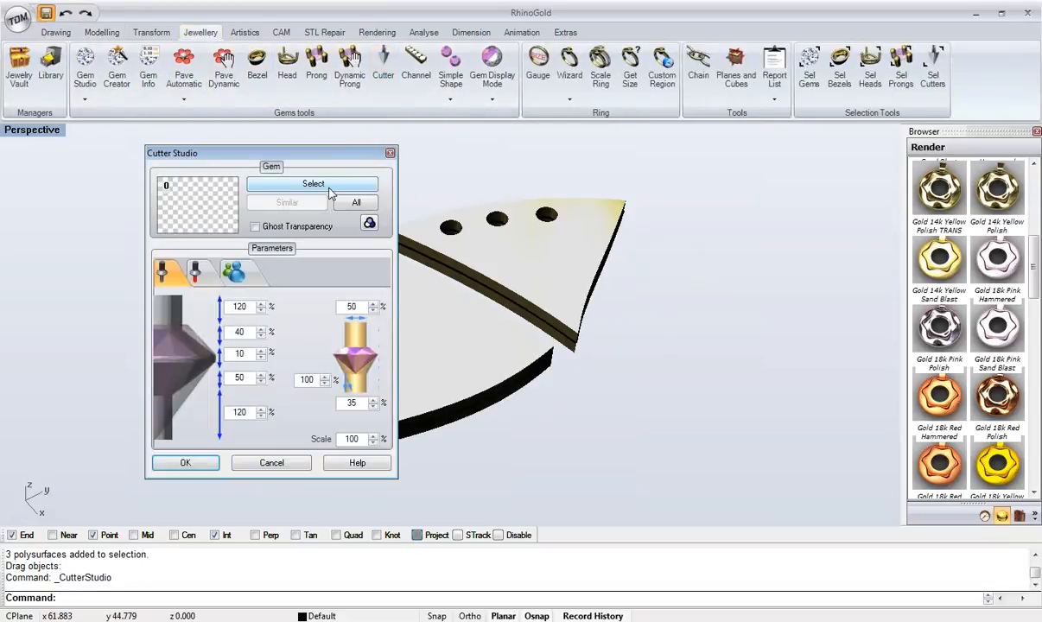
left_click(328, 181)
left_click_drag(249, 279, 592, 501)
key("Return")
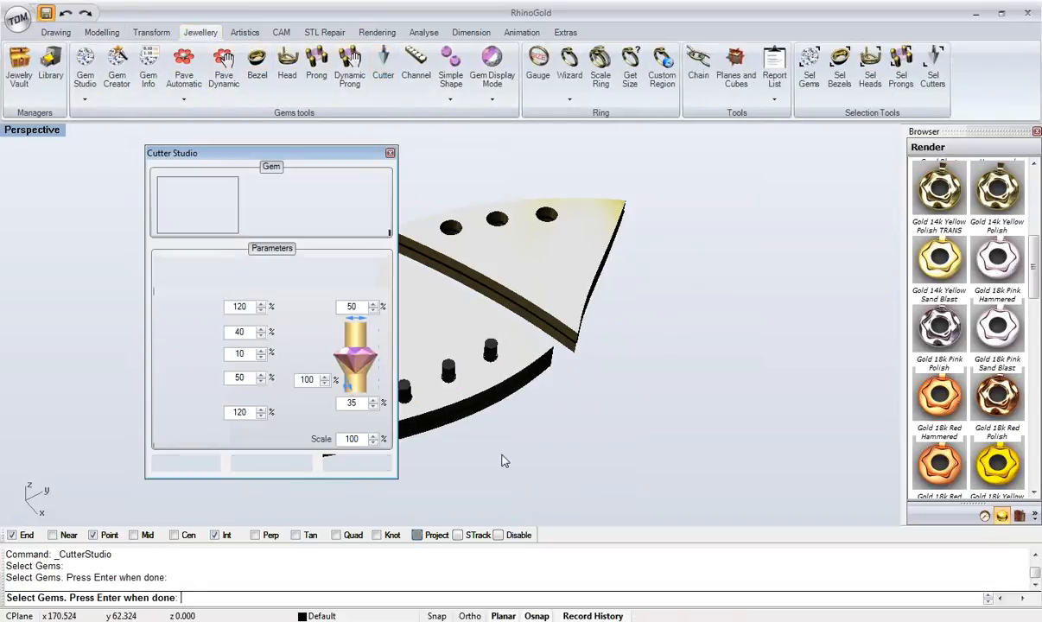
- Hide the lower triangular plate in the Perspective view to expose the three cutters
right_click_drag(451, 382, 456, 408)
middle_click(456, 407)
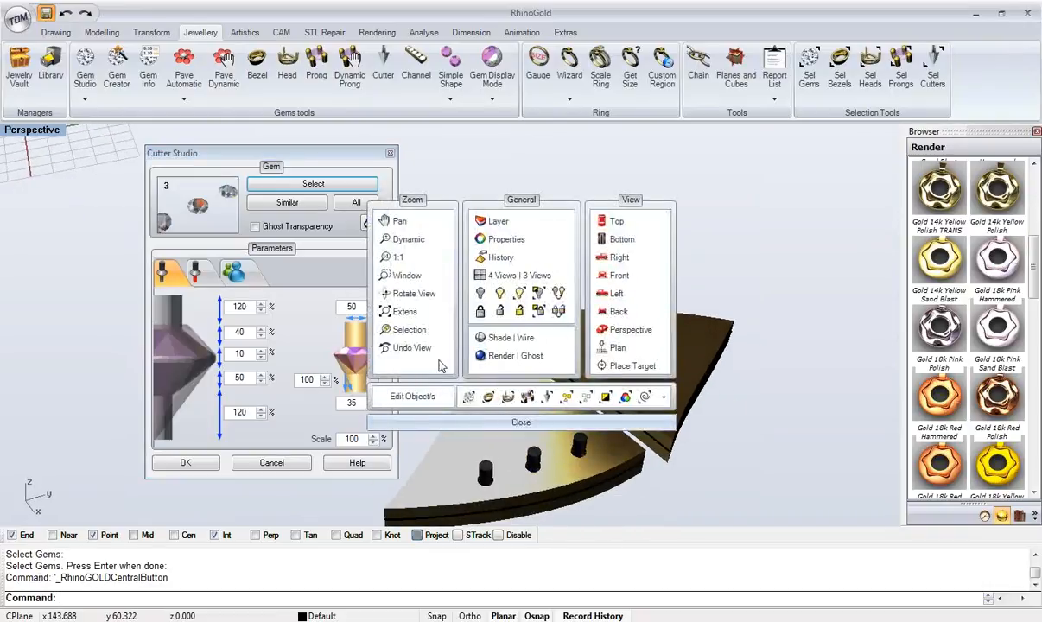
left_click(416, 312)
right_click_drag(424, 363, 629, 348, "shift")
scroll(506, 348, "up", 5)
mouse_move(502, 365)
right_mouse_down()
mouse_move(491, 363)
mouse_move(507, 316)
mouse_move(528, 345)
mouse_move(512, 372)
right_mouse_up()
left_click(528, 345)
middle_click(528, 345)
left_click(481, 299)
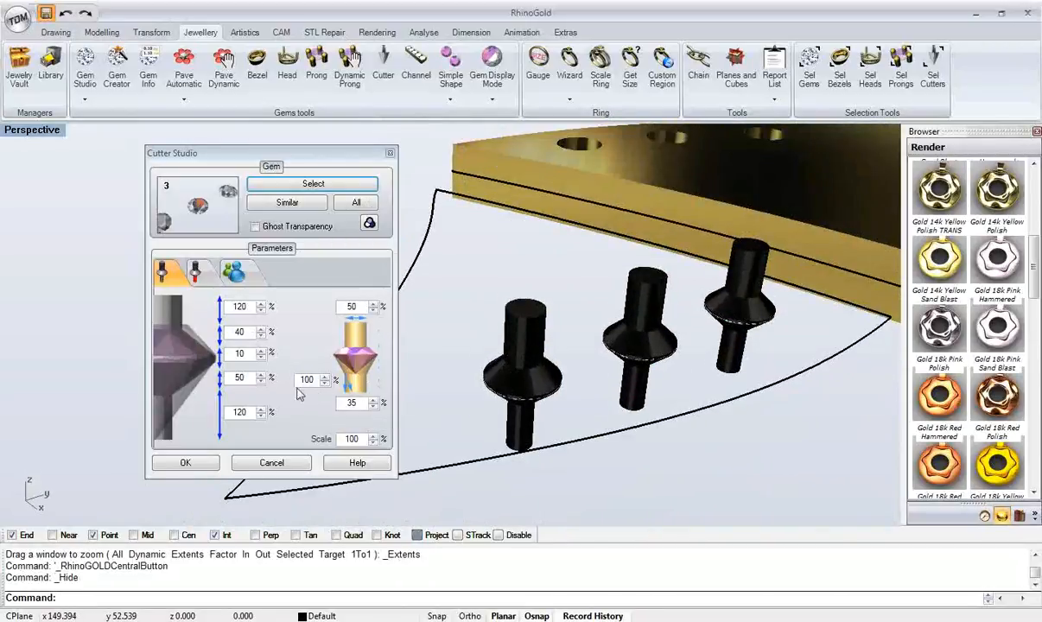
- Set the cutters' lower shaft width to 50% and its length to 170%
double_click(368, 402)
type("65")
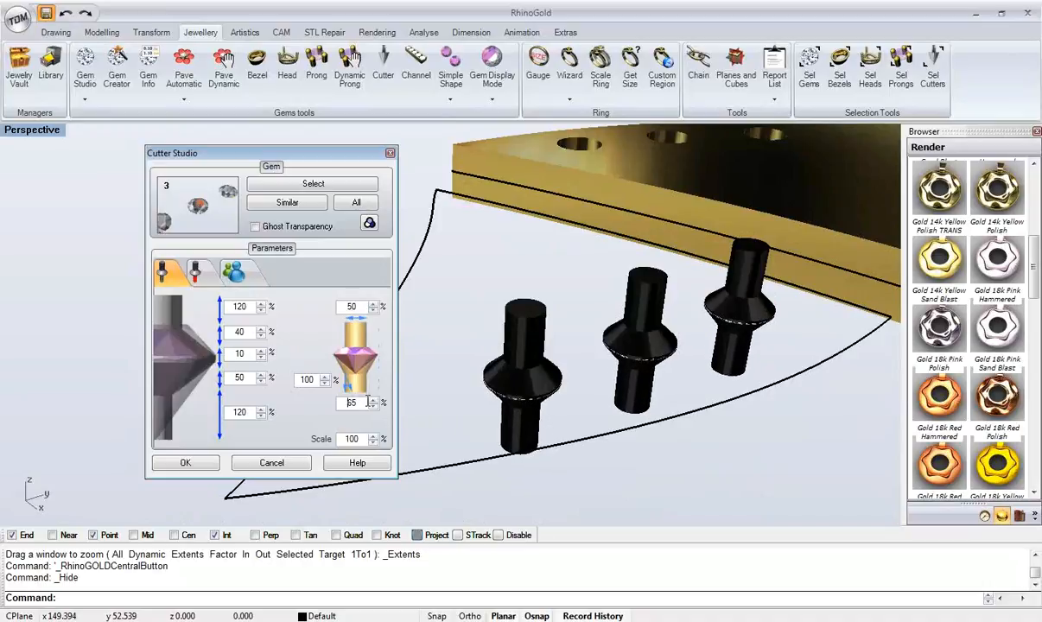
left_click(260, 410)
left_click(260, 410)
left_click(260, 410)
left_click(260, 410)
left_click(260, 410)
left_click(261, 410)
left_click(260, 410)
left_click(261, 410)
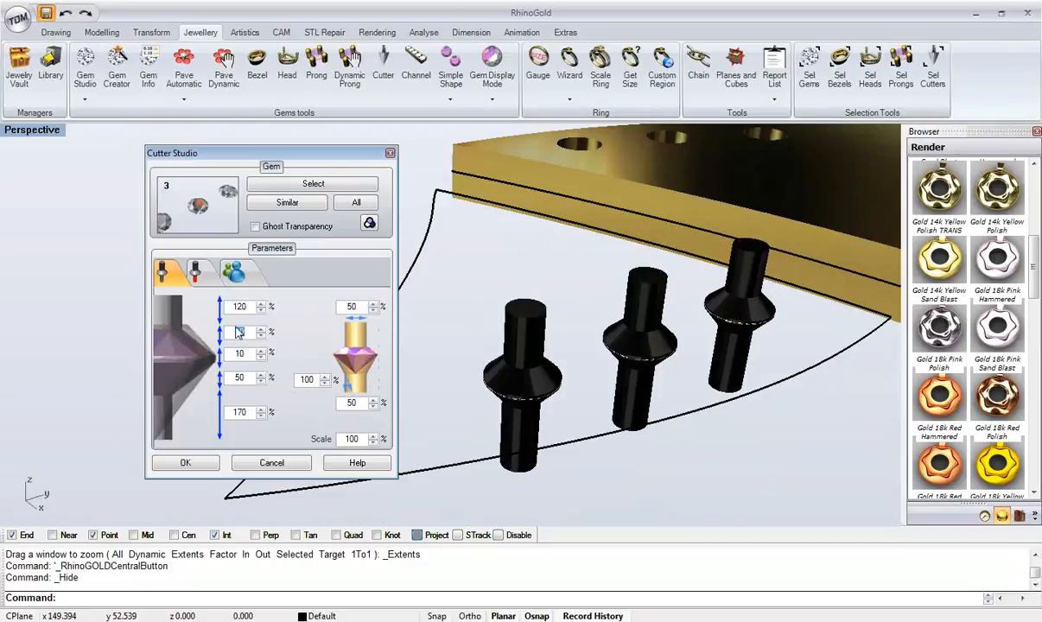
- Set the cutters' upper shaft width to 100% and the lower shaft length to 195%
left_click(349, 310)
scroll(349, 309, "up", 12)
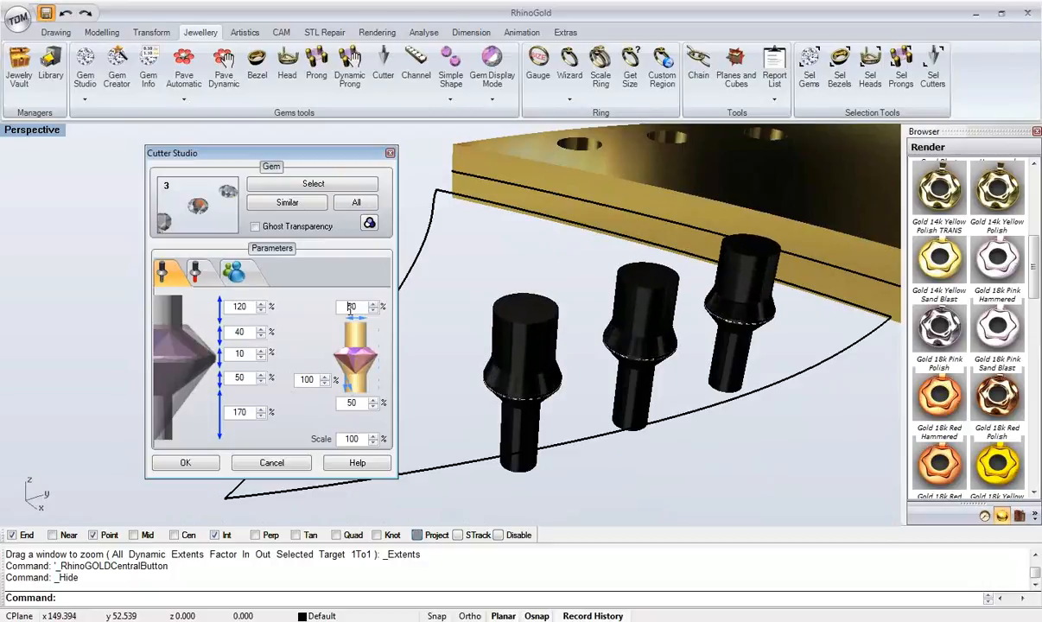
scroll(349, 307, "down", 5)
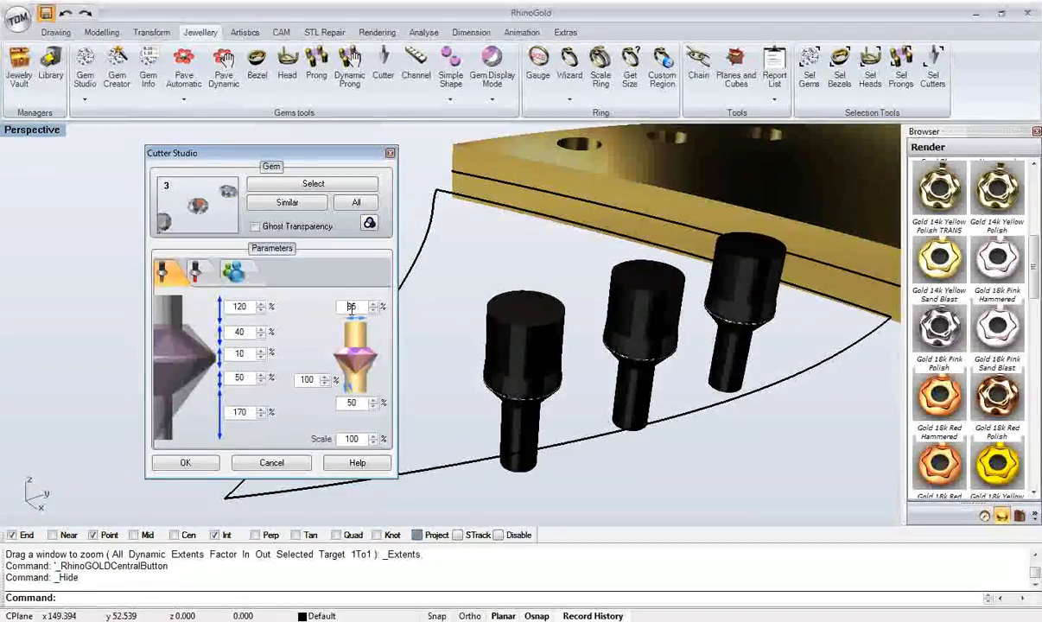
scroll(377, 308, "up", 2)
right_click_drag(456, 332, 484, 345)
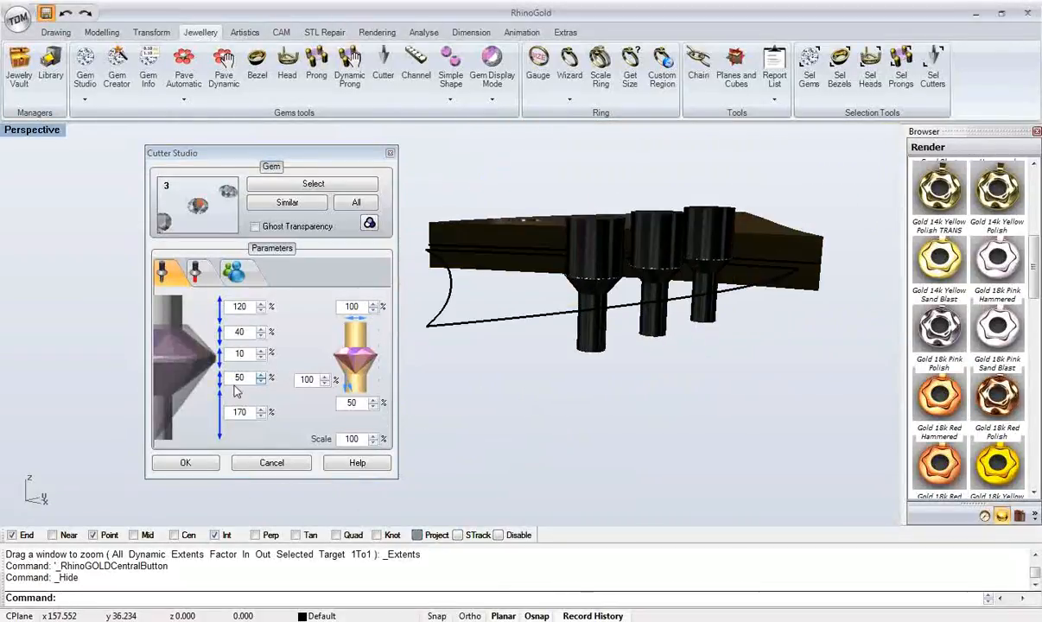
scroll(263, 413, "up", 2)
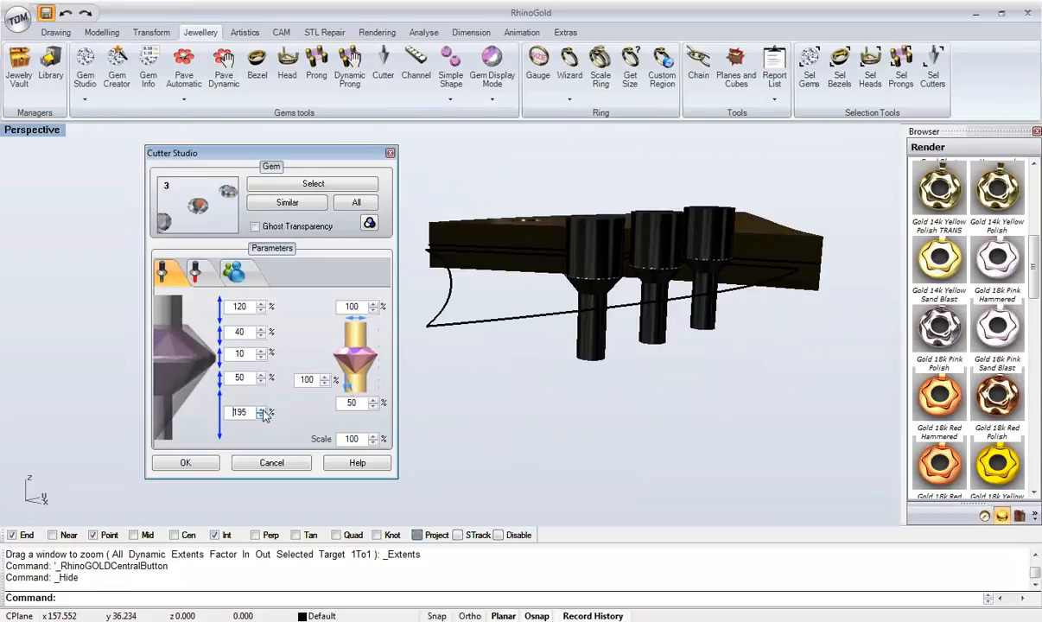
right_click_drag(773, 325, 740, 389)
- Give the cutters' lower shafts the Star 6 Rounded profile from the curve library and create the cutters
left_click(198, 274)
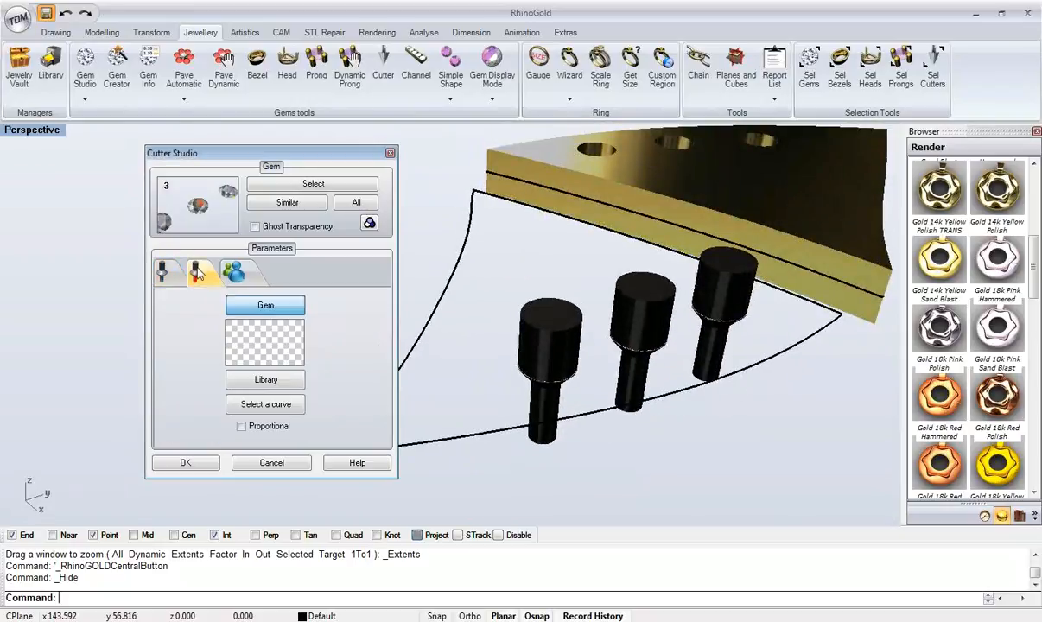
left_click(275, 378)
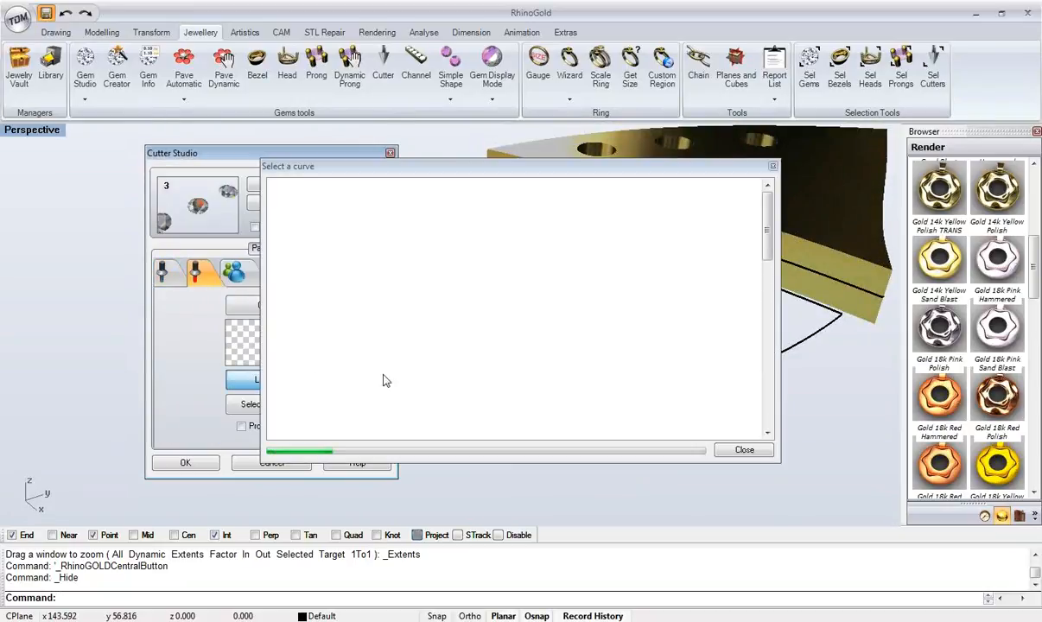
left_click_drag(762, 222, 765, 404)
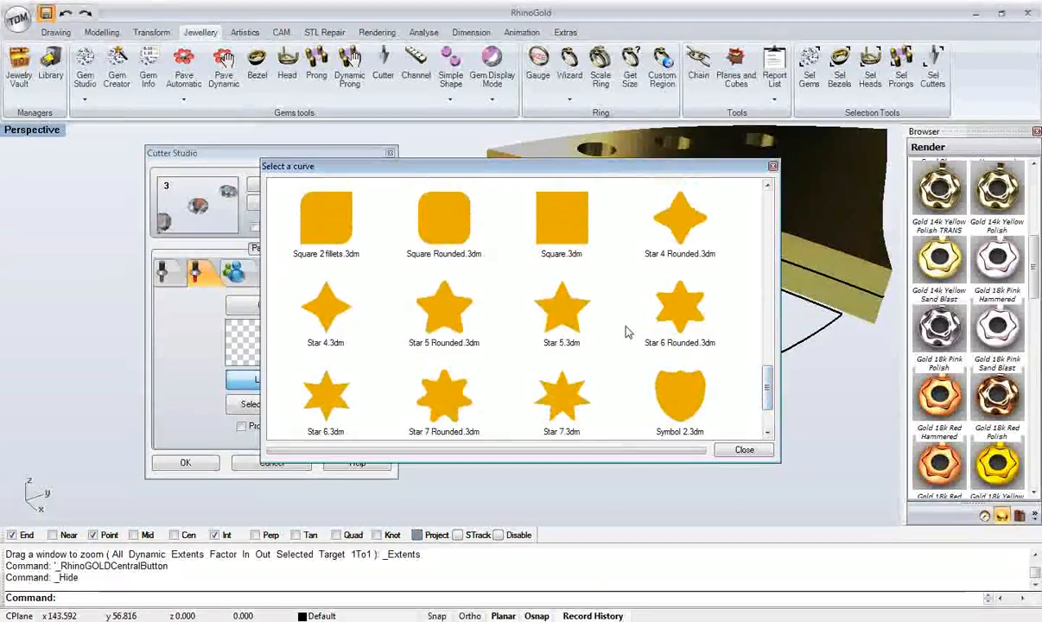
double_click(667, 327)
right_click_drag(484, 389, 523, 275)
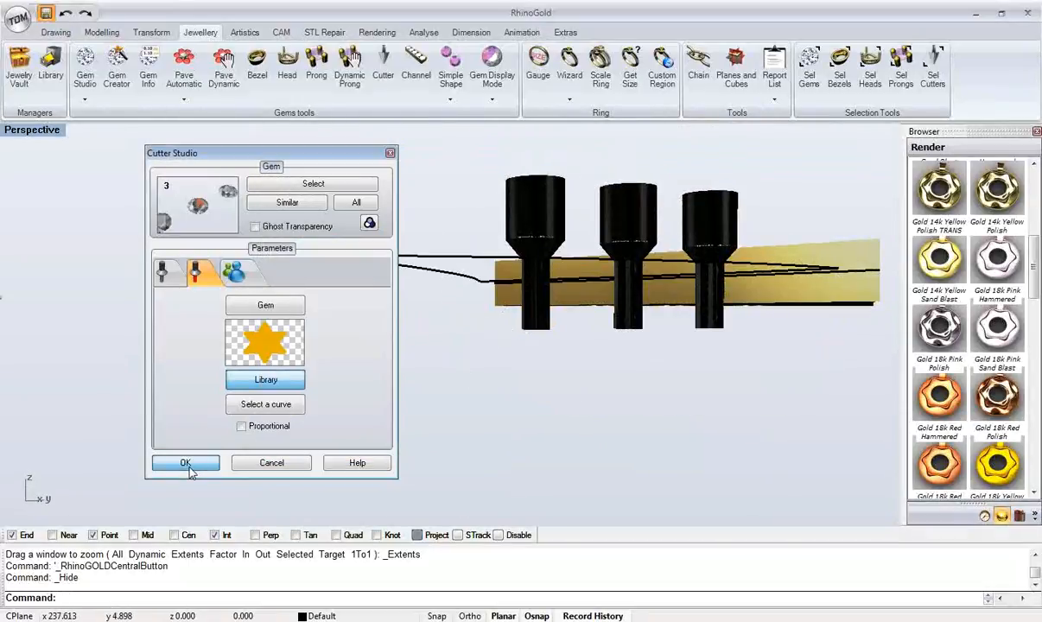
- Bring back only the hidden lower triangular plate around the three cutters
right_click_drag(592, 270, 568, 372)
middle_click(569, 372)
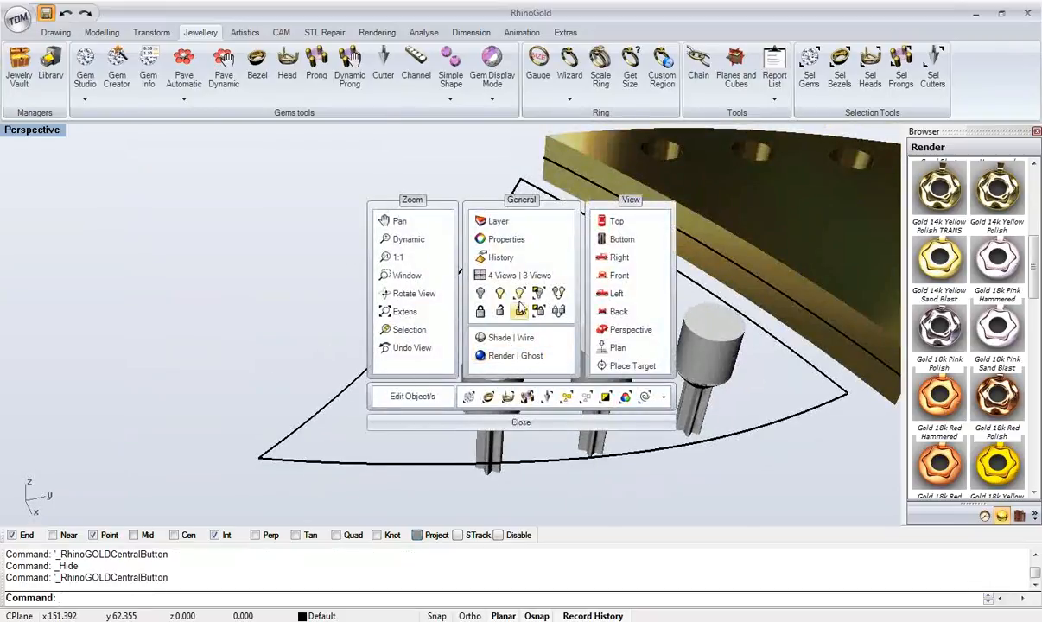
left_click(490, 293)
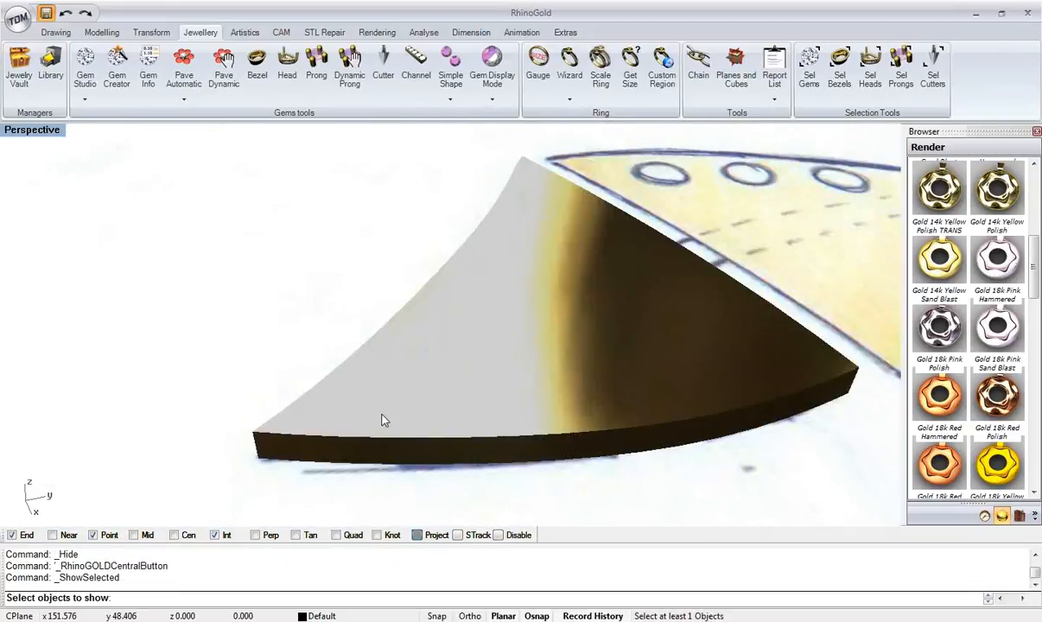
left_click(383, 419)
right_click(382, 420)
right_click_drag(382, 420, 303, 135)
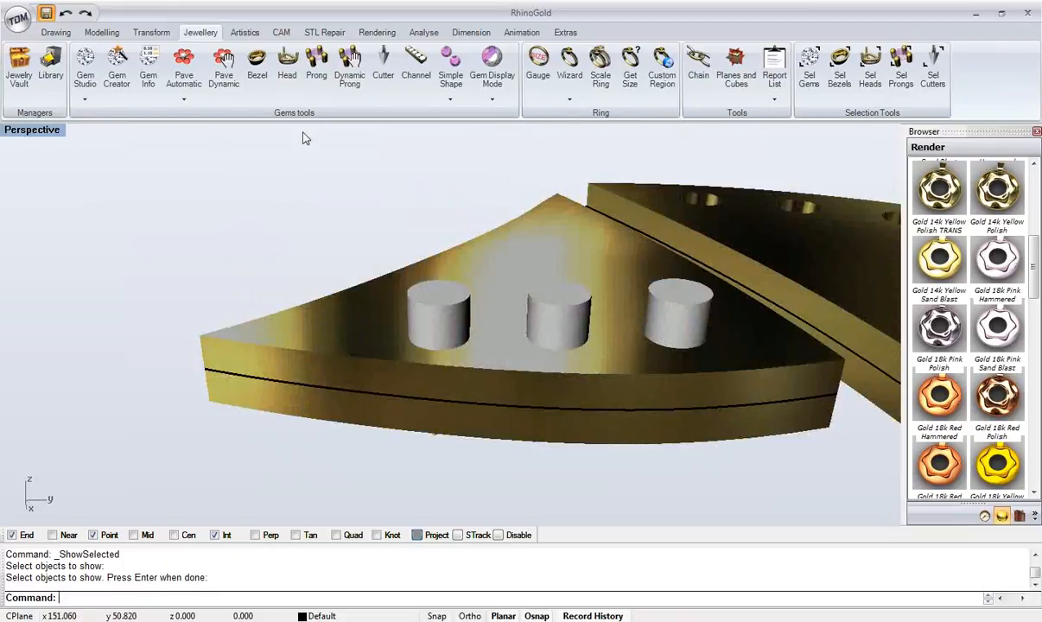
- Set up a Boolean Difference with the lower triangular plate as the first group
left_click(151, 32)
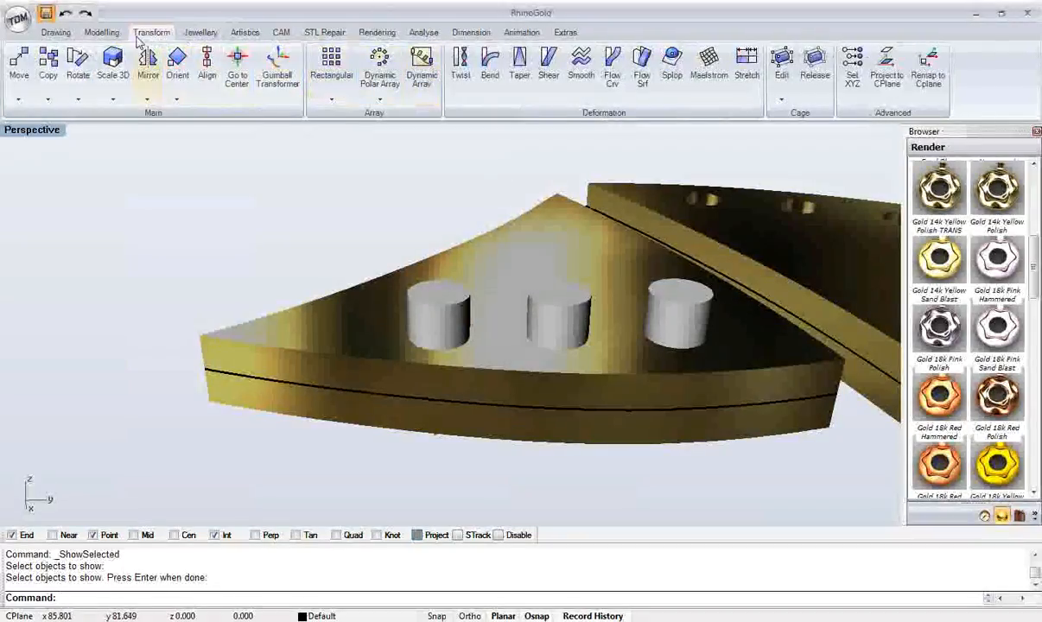
left_click(101, 32)
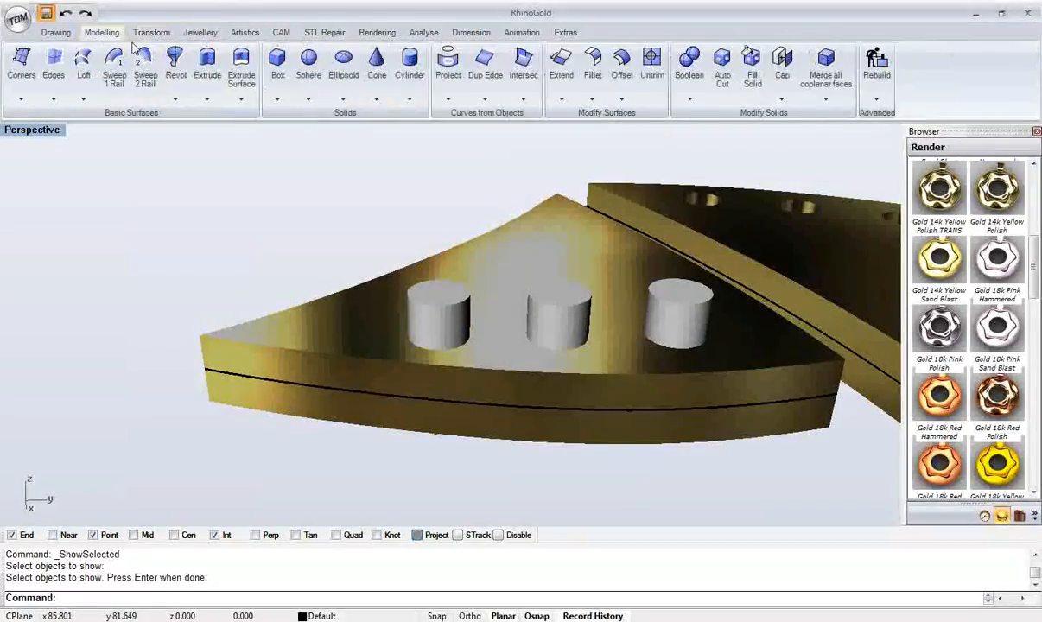
left_click(689, 87)
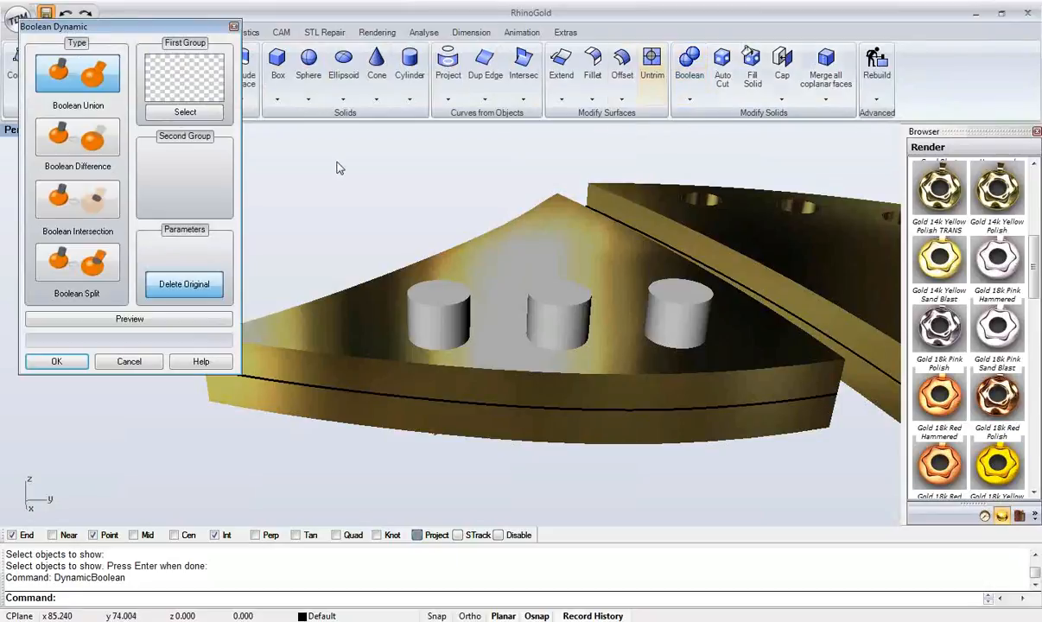
left_click_drag(165, 27, 157, 92)
left_click(83, 190)
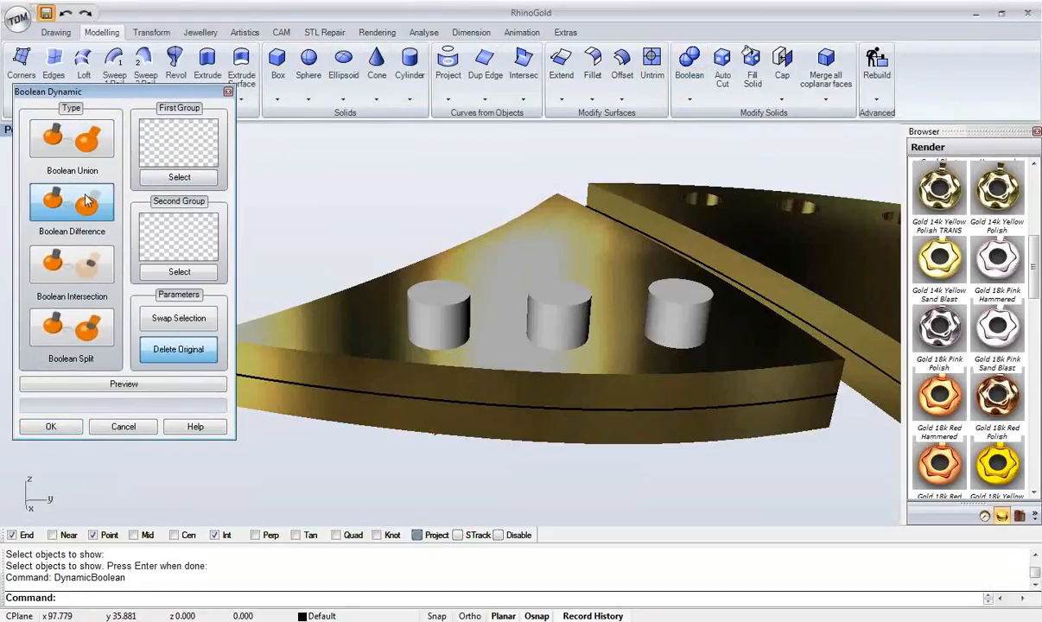
left_click(179, 176)
left_click(321, 368)
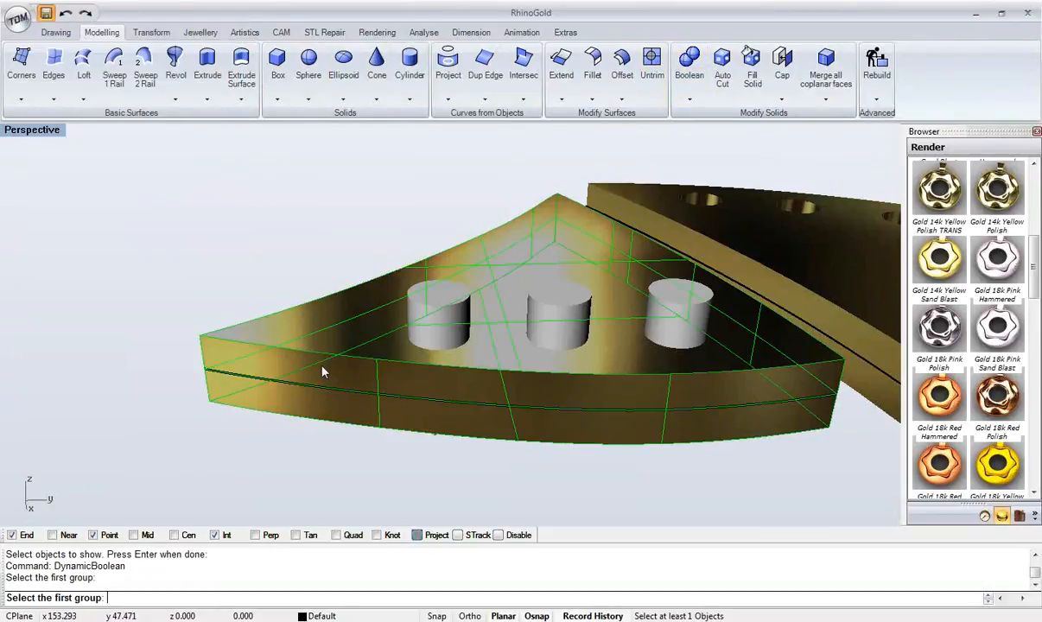
key("Return")
- Subtract the three gem cutters as the second group, deleting the originals, after previewing the result
left_click(203, 274)
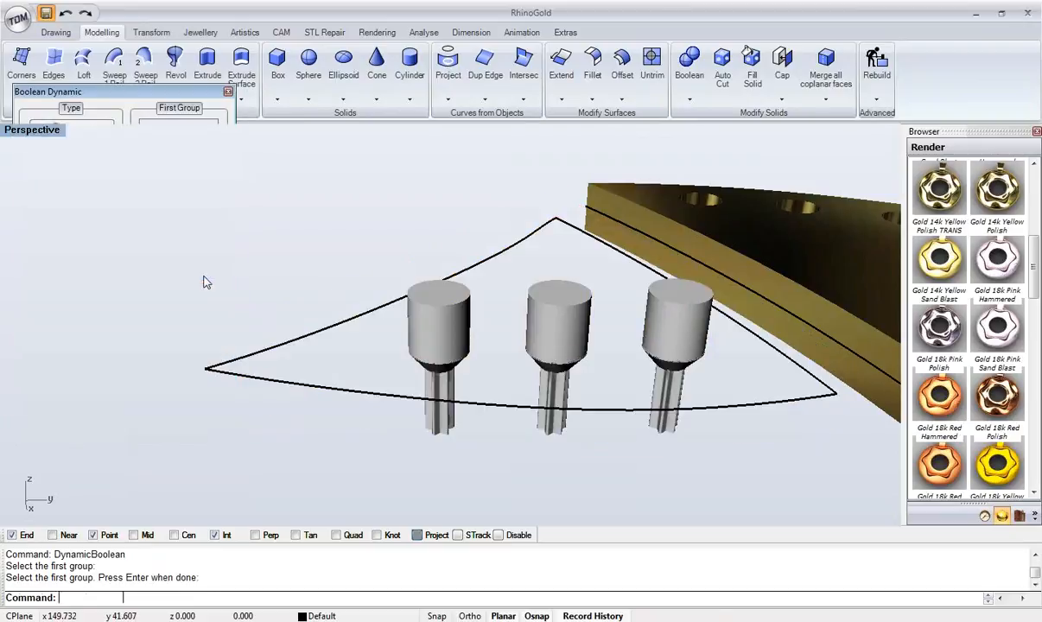
left_click(419, 316)
left_click(551, 323)
left_click(653, 330)
key("Return")
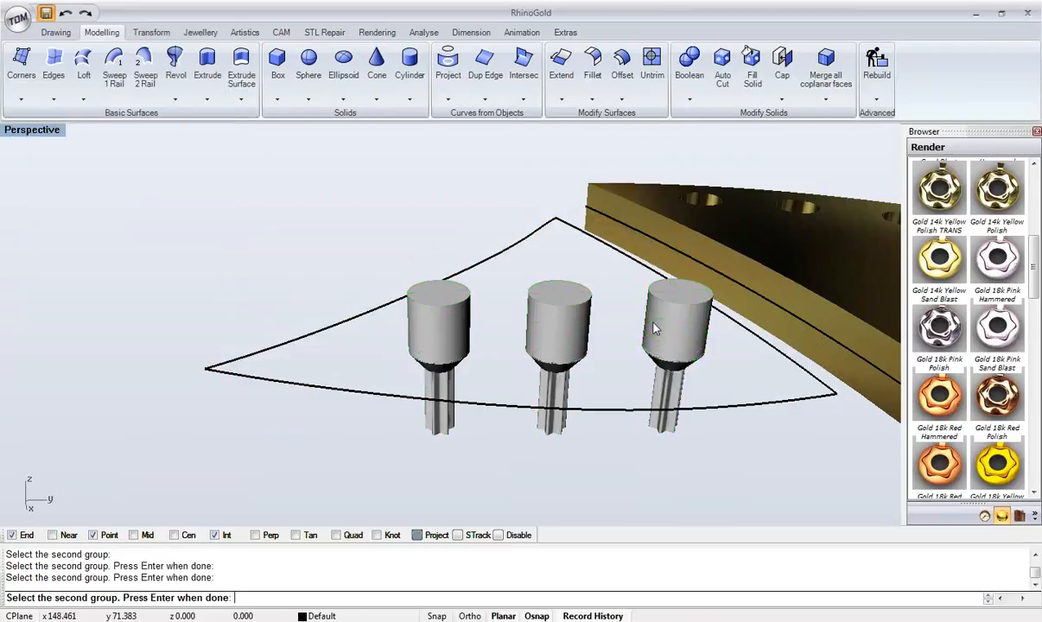
left_click(220, 385)
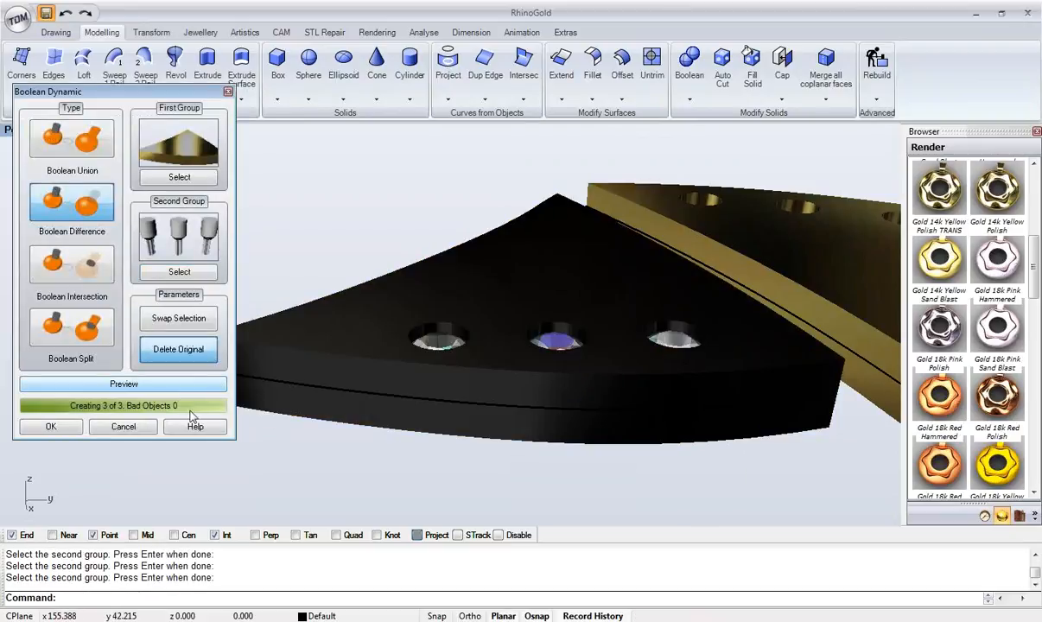
left_click(52, 426)
- Fit the whole pendant in the Perspective view and examine the holes and gem seats from several angles
right_click_drag(77, 427, 411, 326)
middle_click(413, 333)
left_click(407, 328)
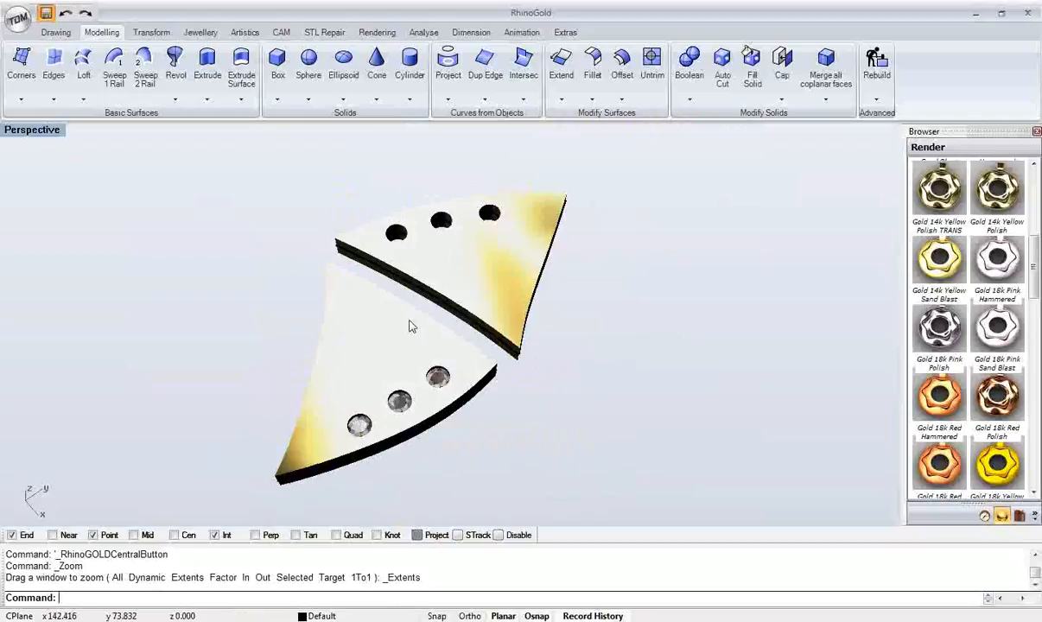
right_click_drag(423, 277, 421, 289)
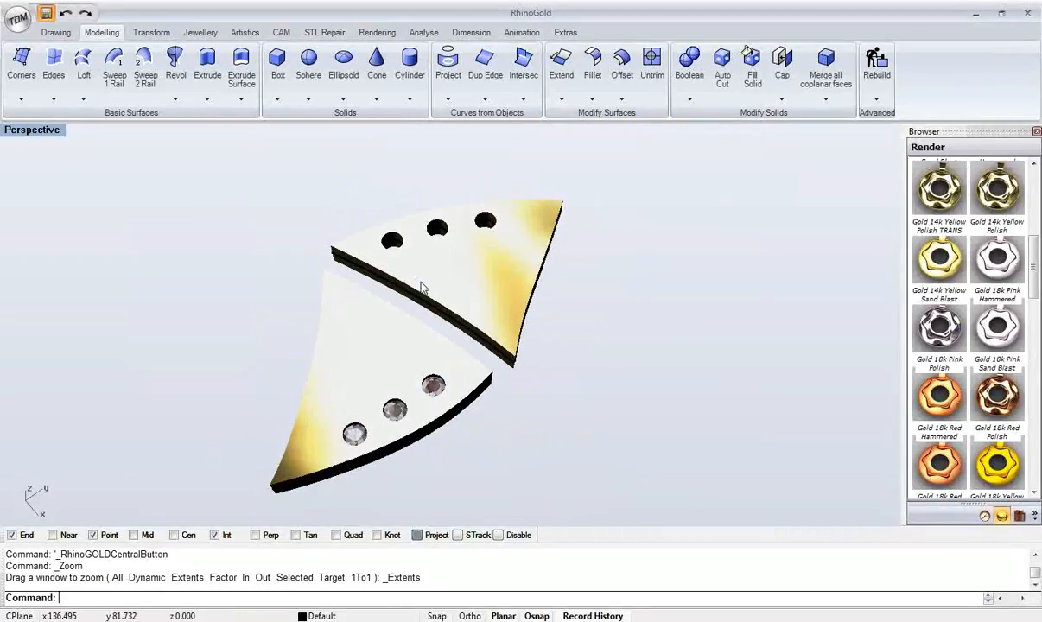
right_click_drag(387, 266, 383, 242)
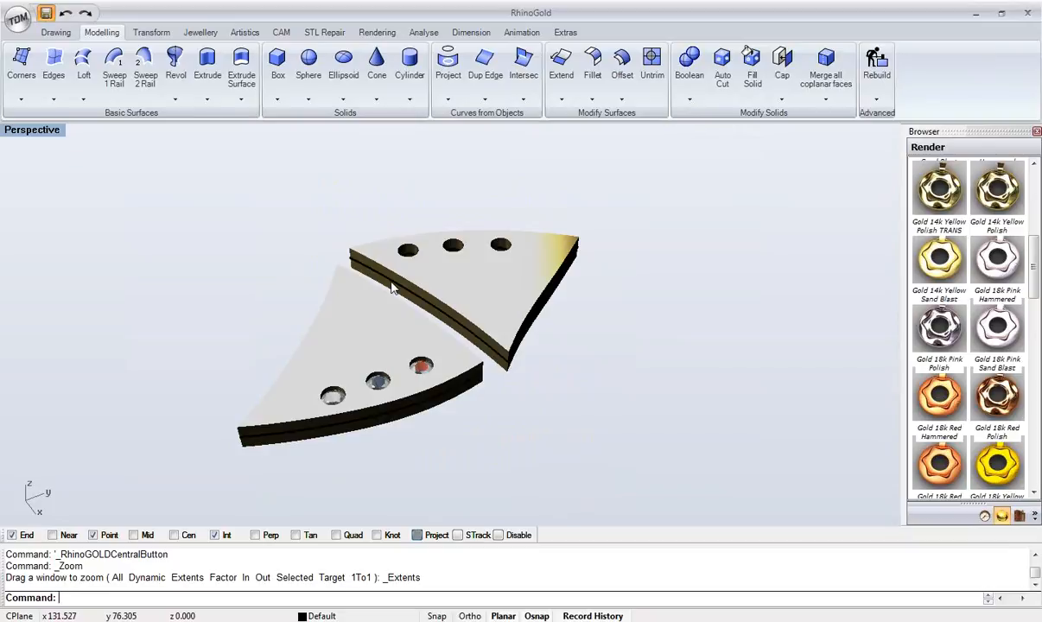
right_click_drag(369, 270, 434, 304)
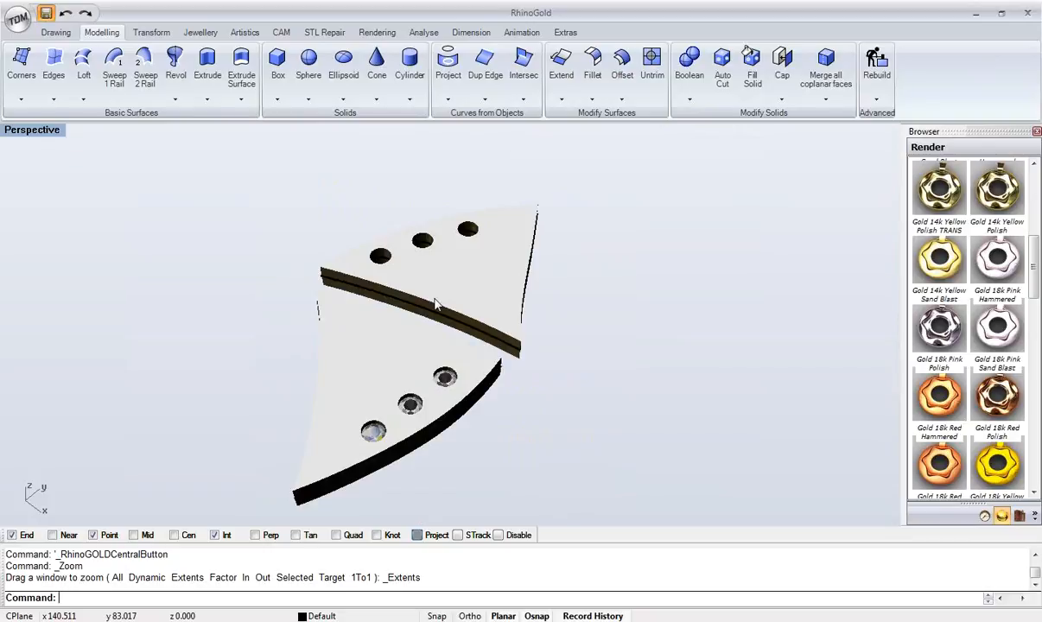
right_click_drag(436, 305, 477, 316)
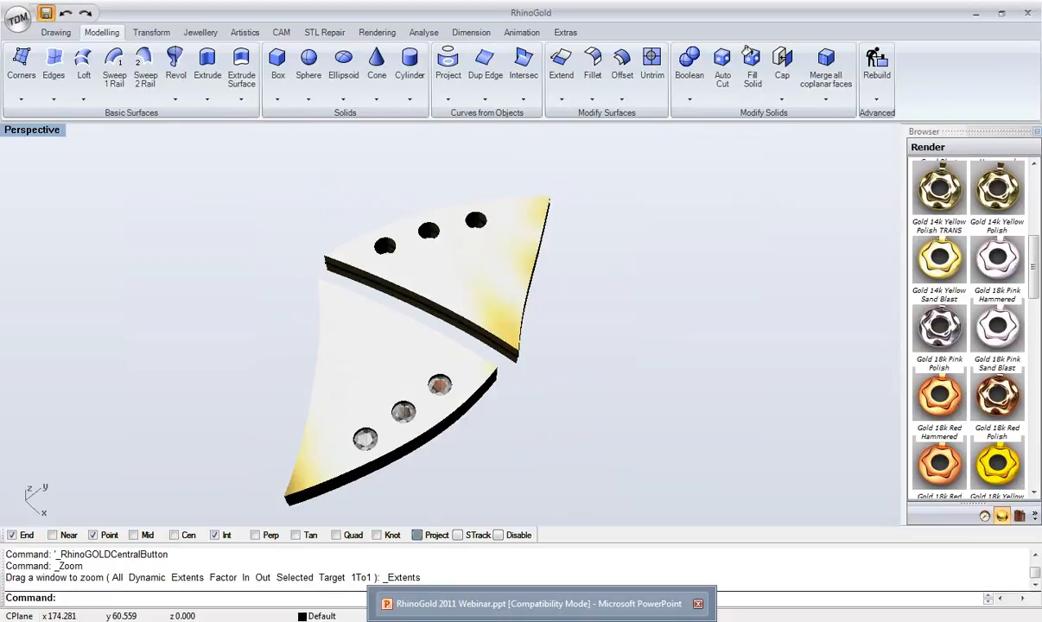
- Switch to RhinoGold 2011 Webinar.ppt in PowerPoint and present from the Place Image 1:1 slide through to the Relief Studio slide
left_click(540, 604)
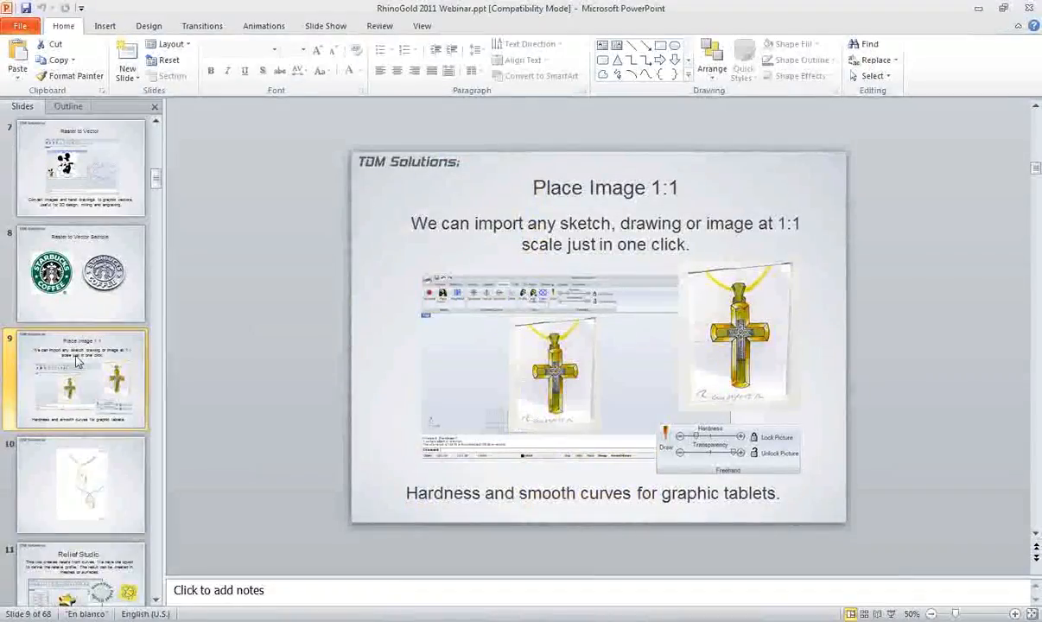
left_click(891, 613)
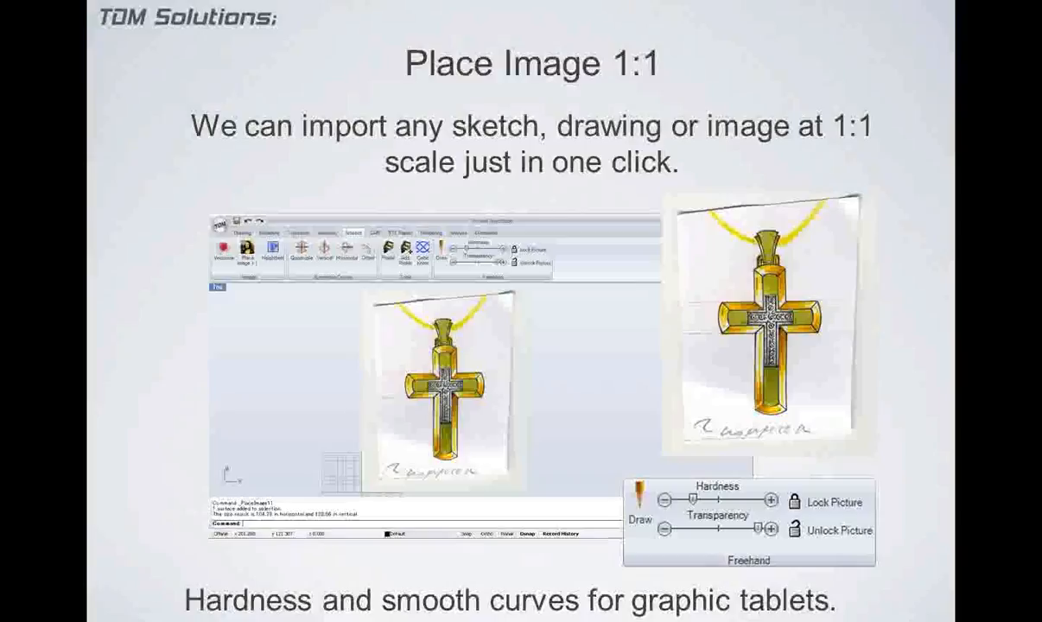
key("Right")
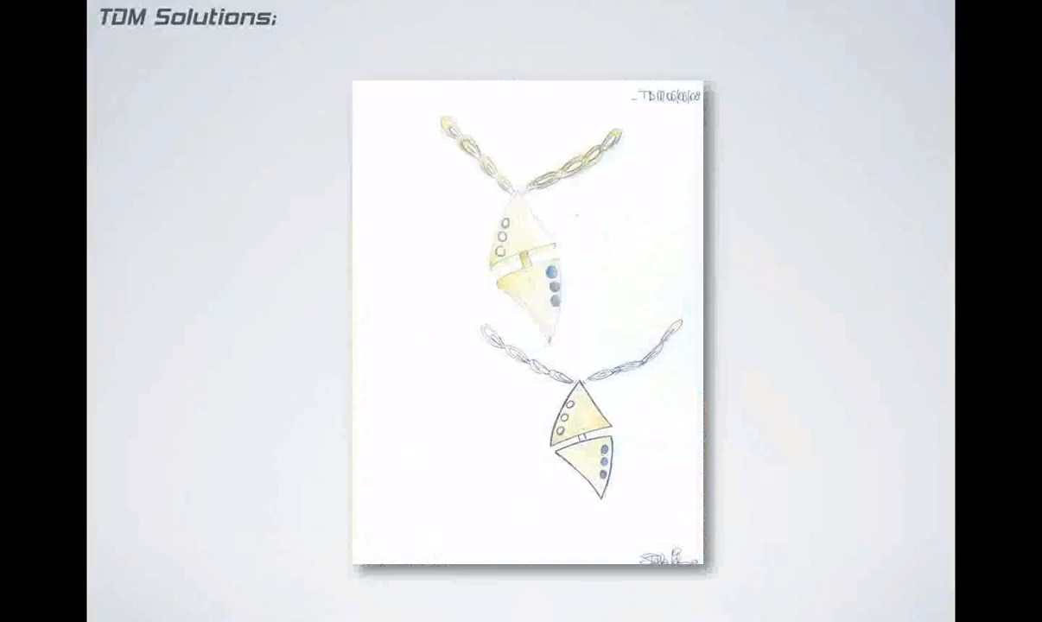
key("Right")
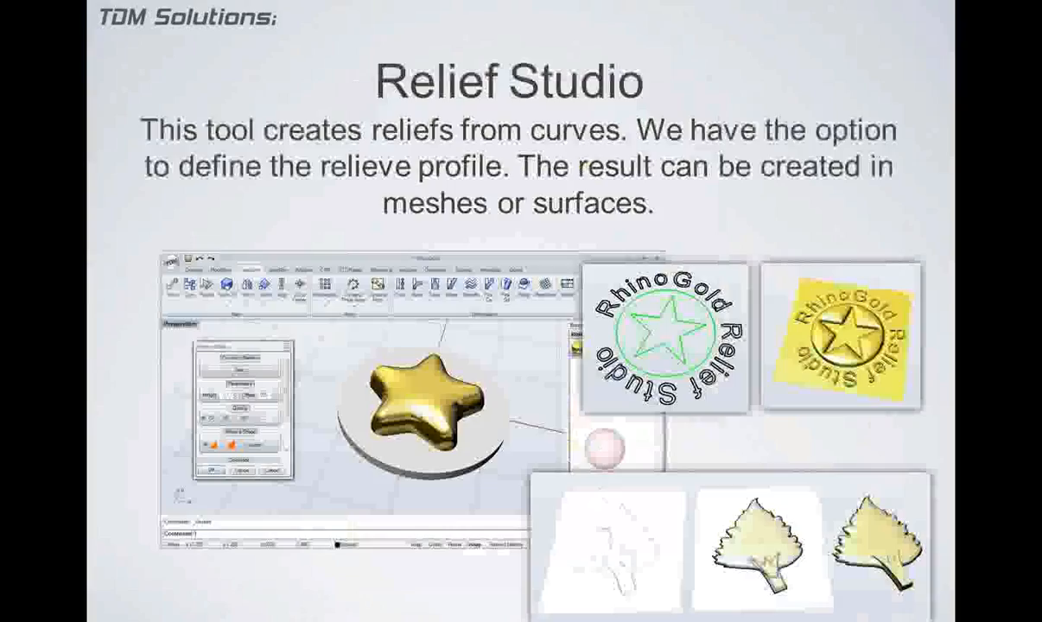
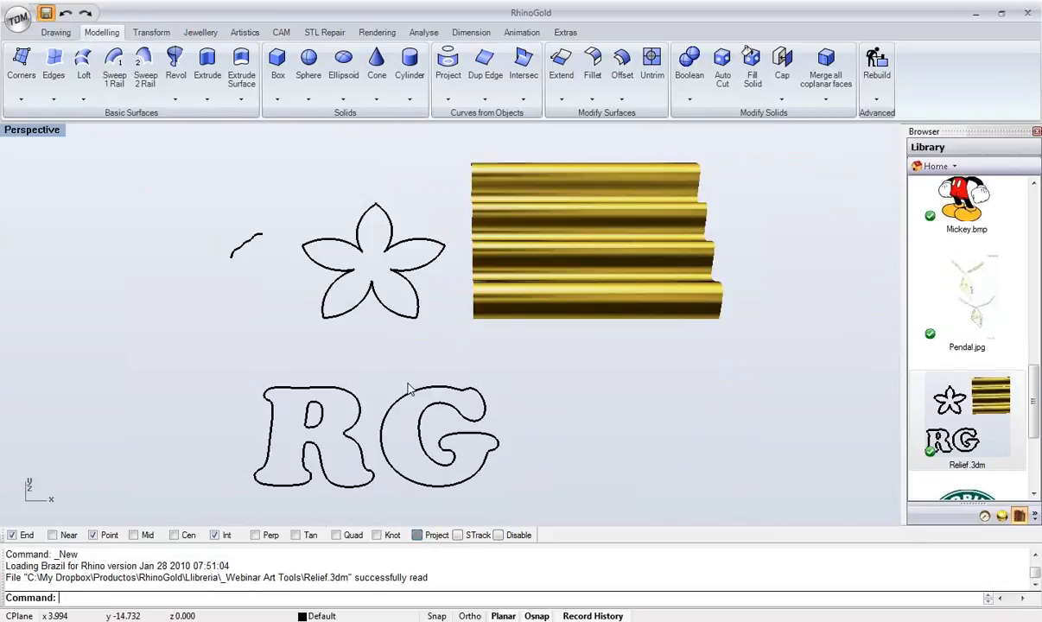
- Start Relief Studio and select the outlines of the R and G letters as the curves to relief
right_click_drag(409, 391, 393, 344)
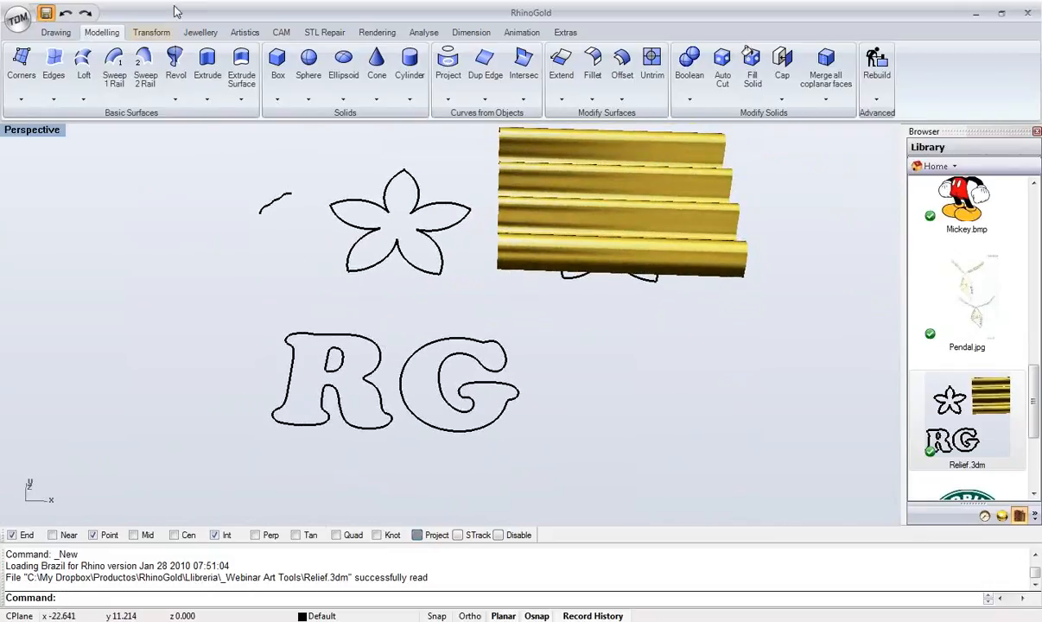
scroll(310, 356, "up", 3)
left_click(427, 307)
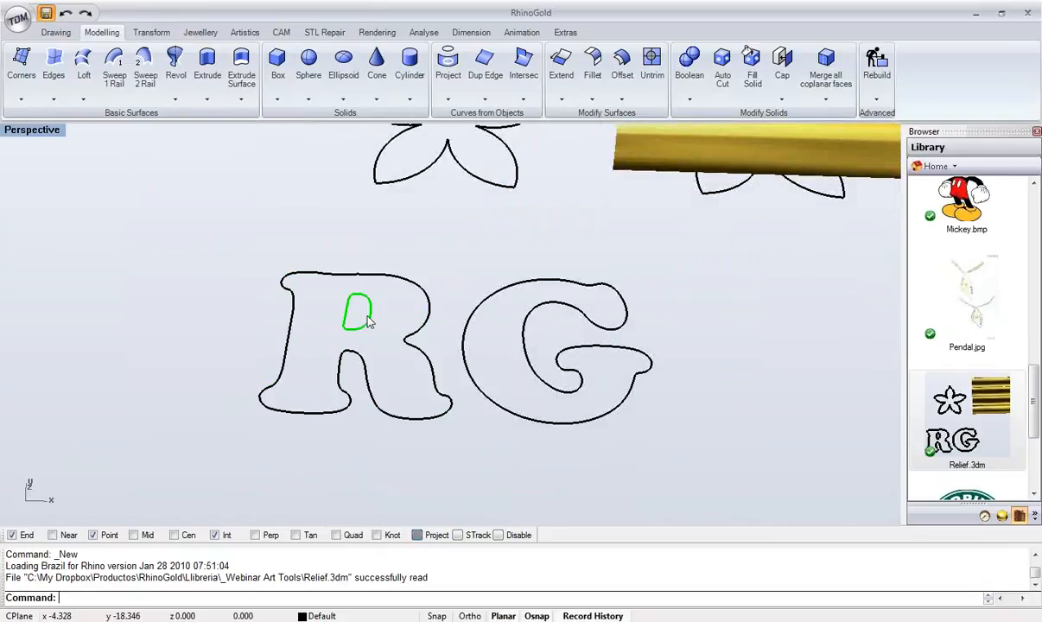
right_click_drag(336, 277, 357, 312)
left_click(244, 33)
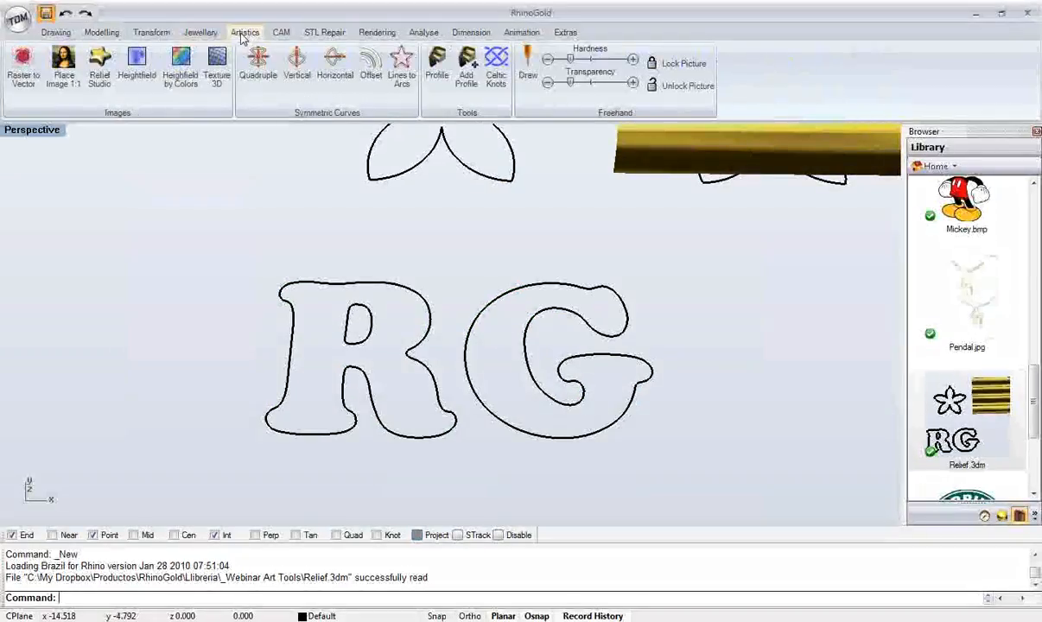
left_click(108, 89)
left_click_drag(120, 44, 144, 160)
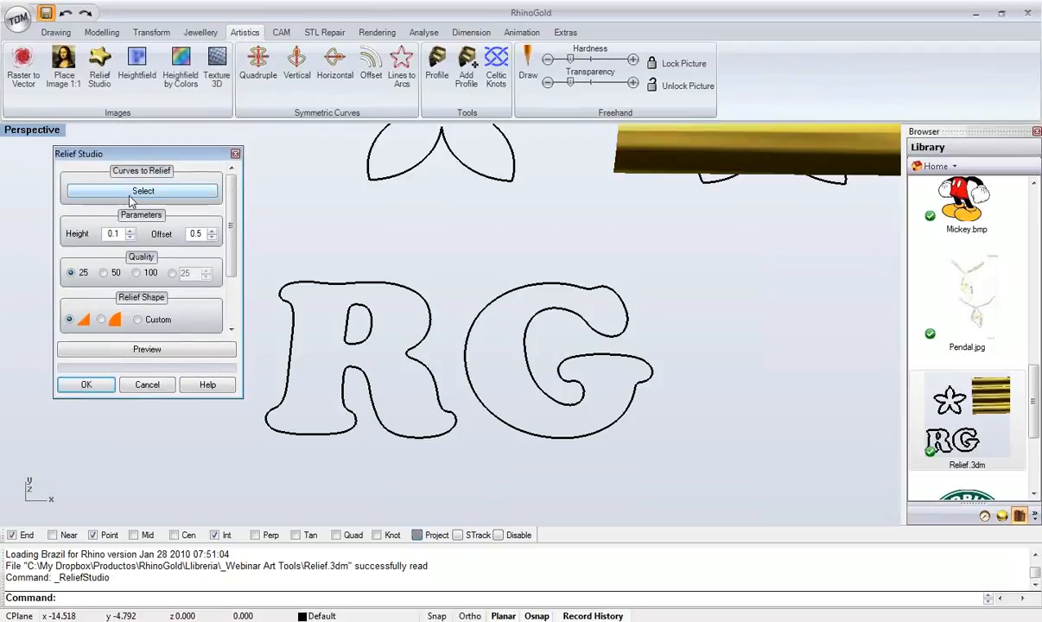
left_click(144, 191)
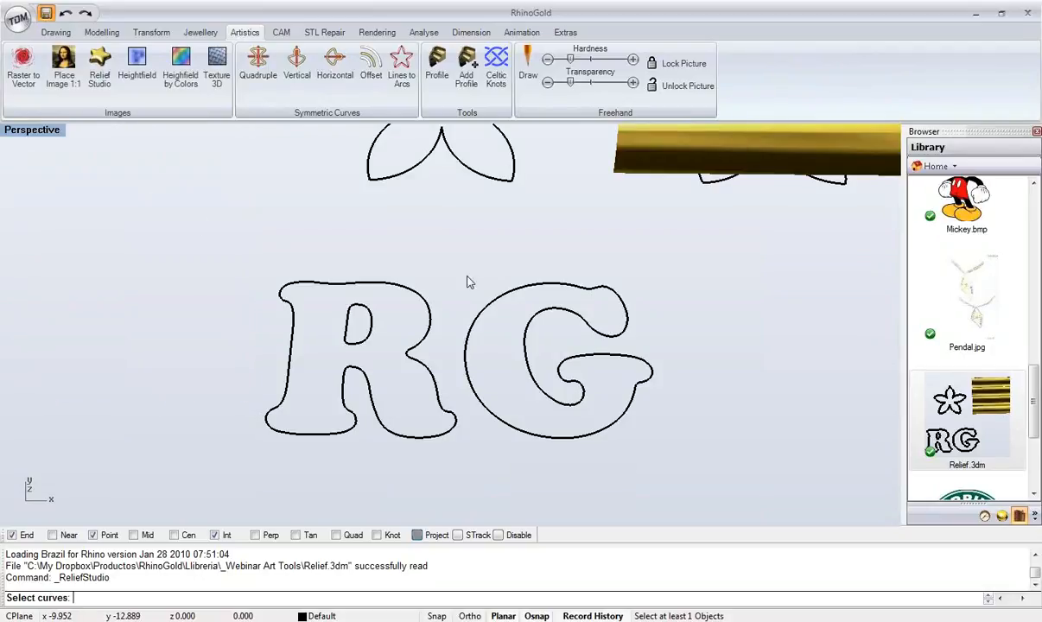
left_click_drag(616, 268, 300, 439)
right_click(300, 441)
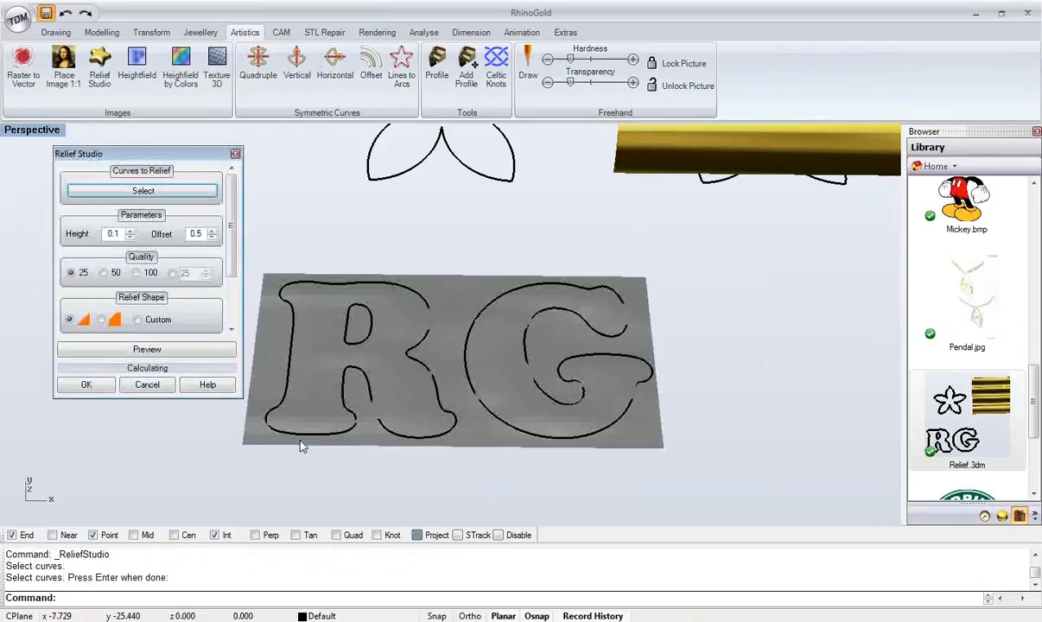
right_click_drag(307, 419, 369, 418, "shift")
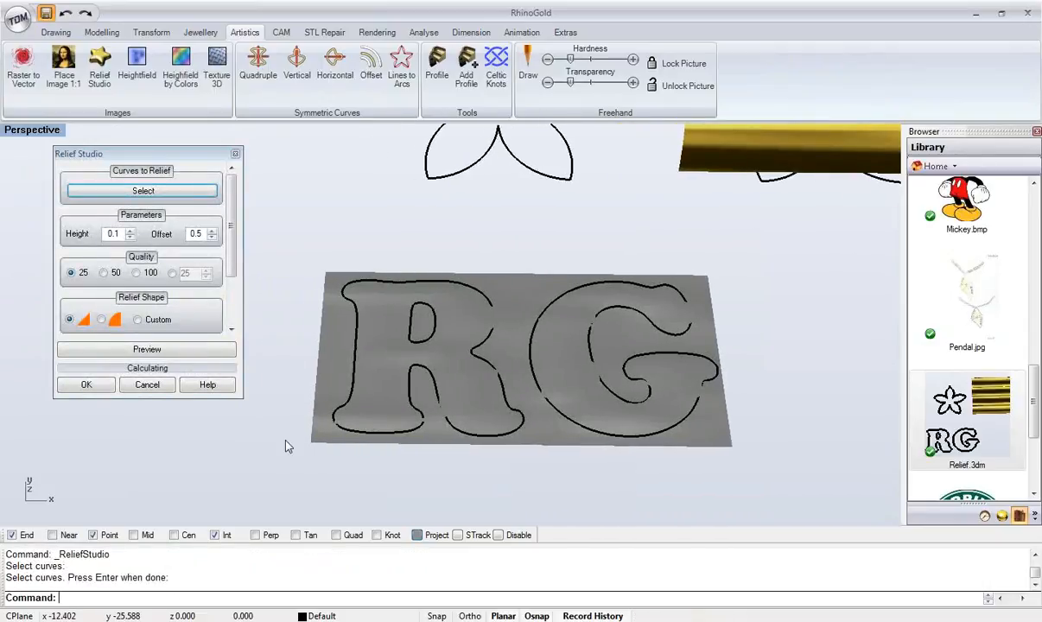
- Set the letters' relief height to 3.0 and the quality to 100, trying the other quality options first
double_click(113, 233)
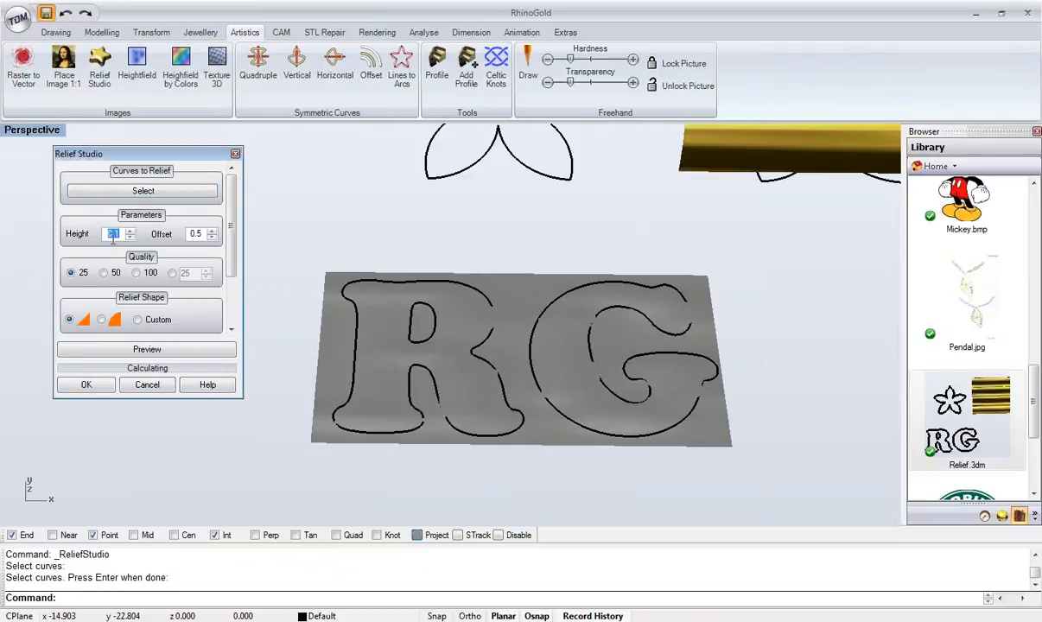
left_click(195, 235)
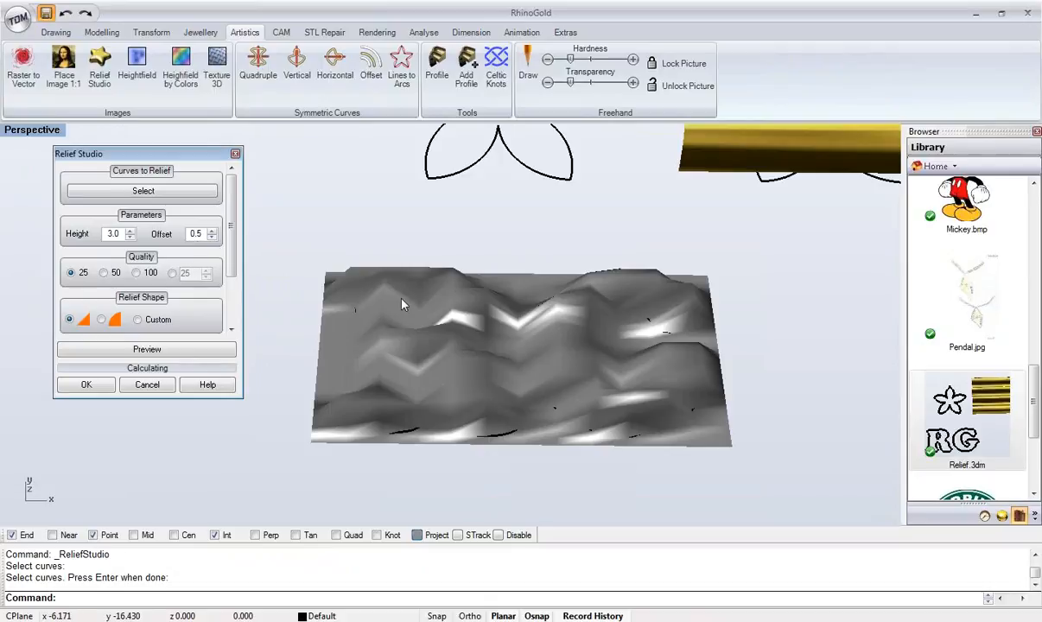
left_click(119, 274)
left_click(149, 277)
left_click(172, 274)
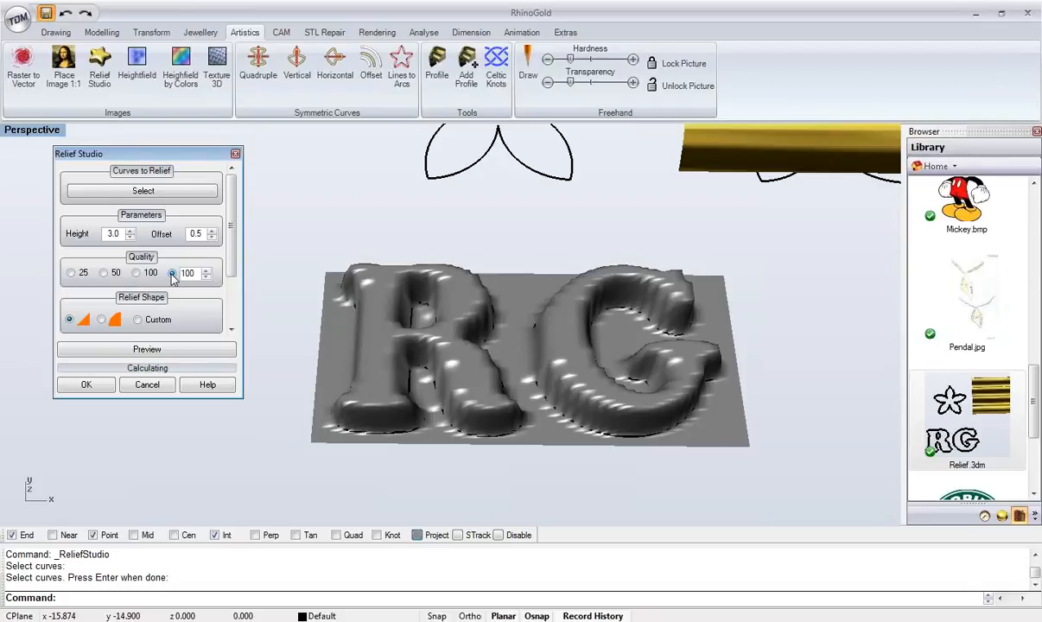
left_click(148, 273)
- Examine the edges and slopes of the RG relief preview from several angles and close up
right_click_drag(327, 294, 412, 315)
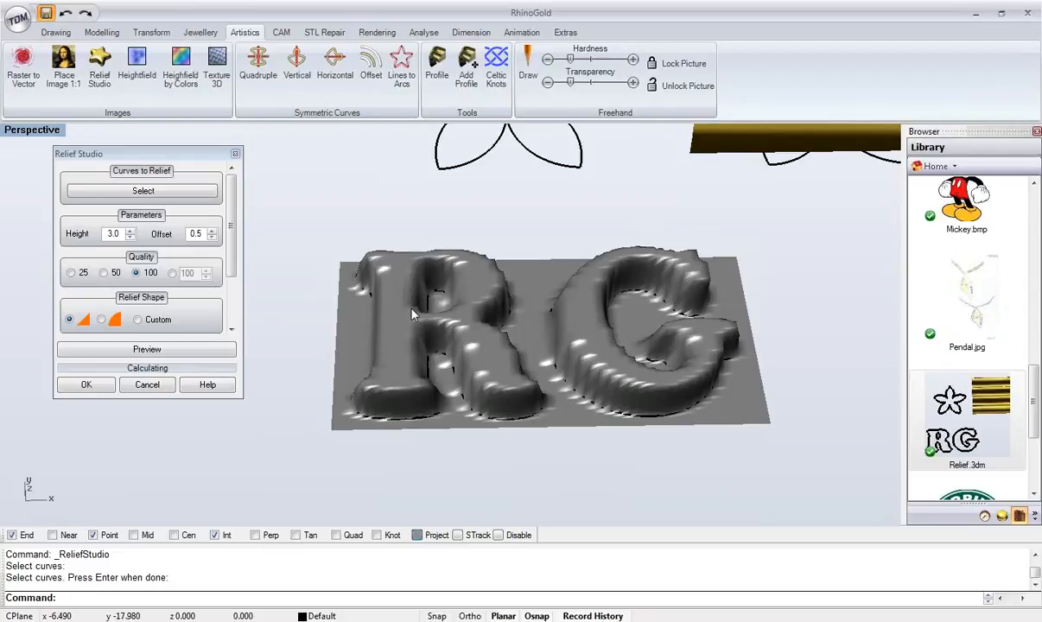
right_click_drag(413, 315, 361, 326)
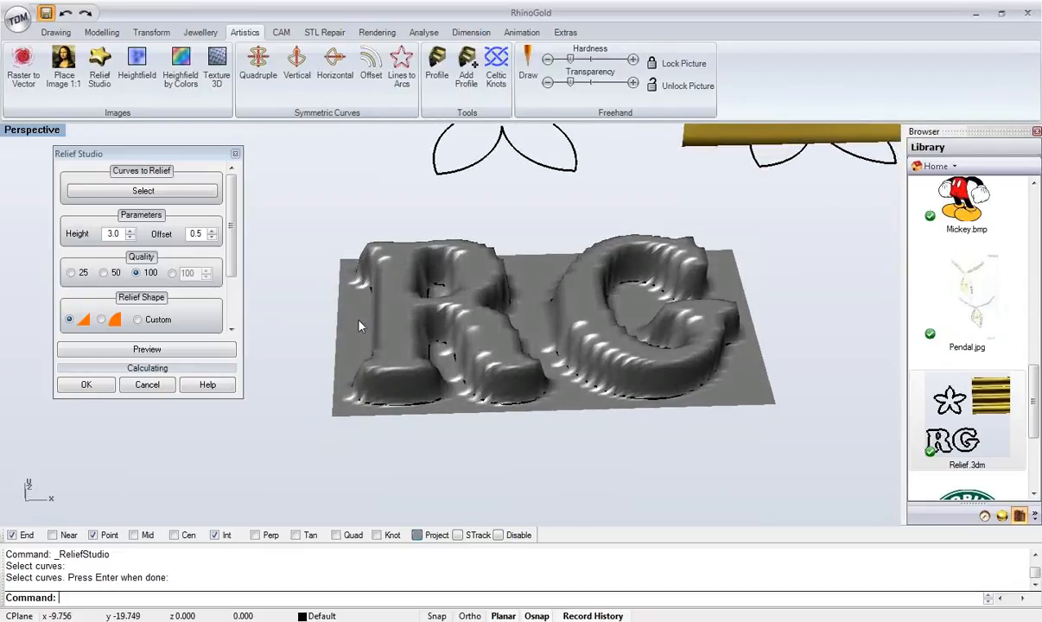
scroll(362, 327, "up", 1)
scroll(371, 322, "up", 1)
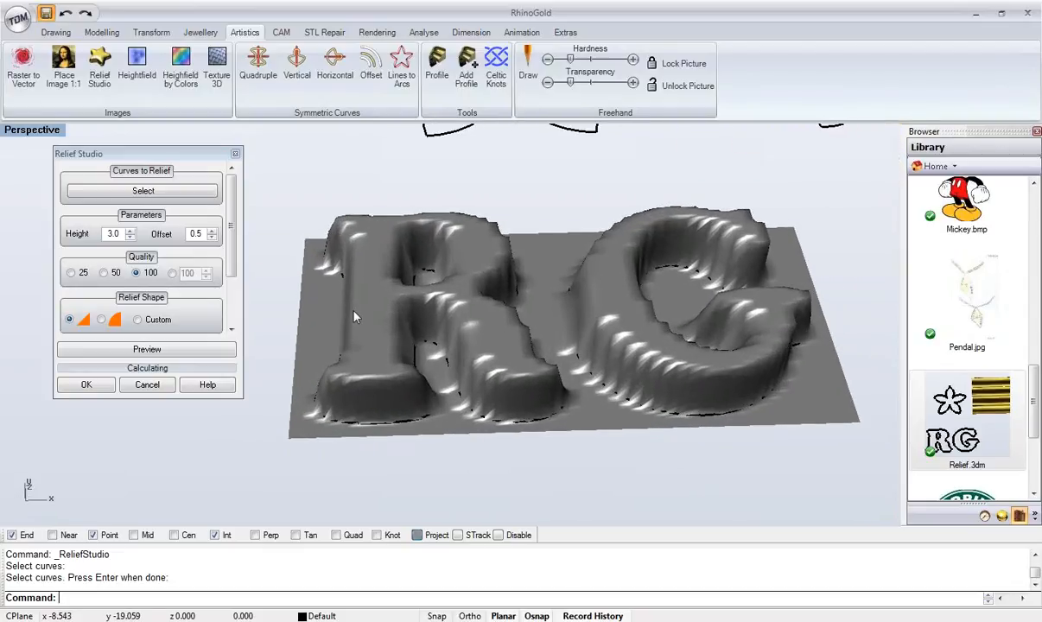
right_click_drag(354, 317, 262, 319)
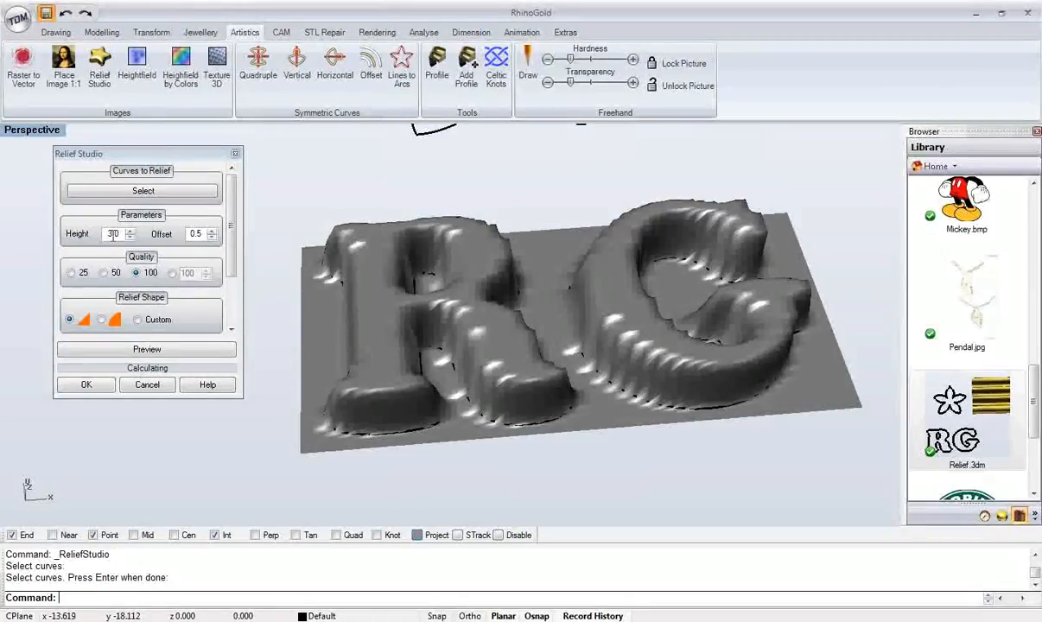
right_click_drag(275, 265, 348, 363)
scroll(346, 363, "up", 5)
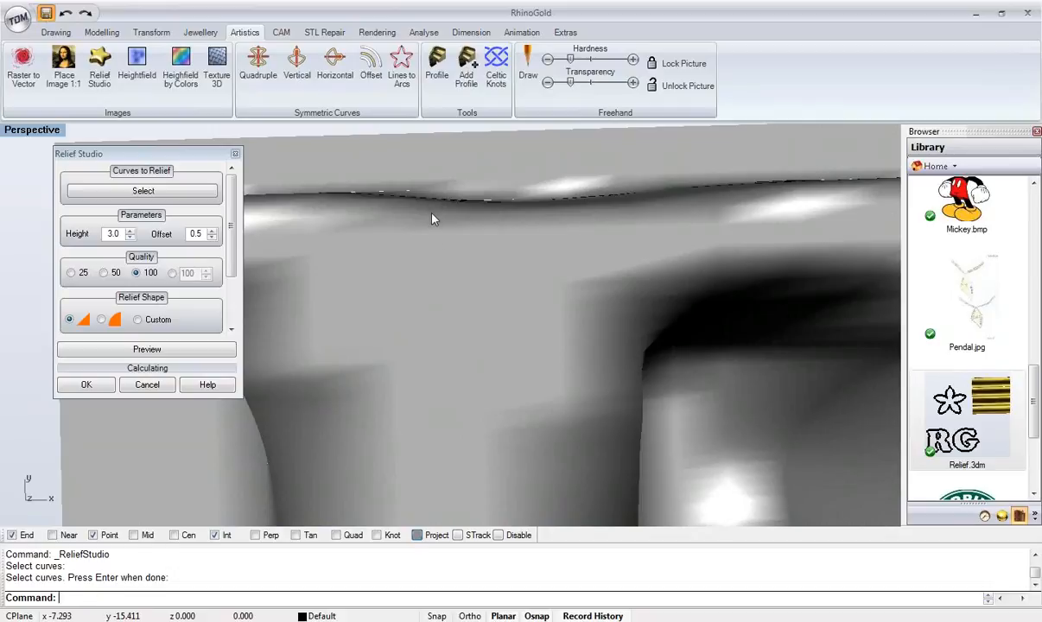
scroll(433, 242, "down", 5)
right_click_drag(429, 298, 344, 365)
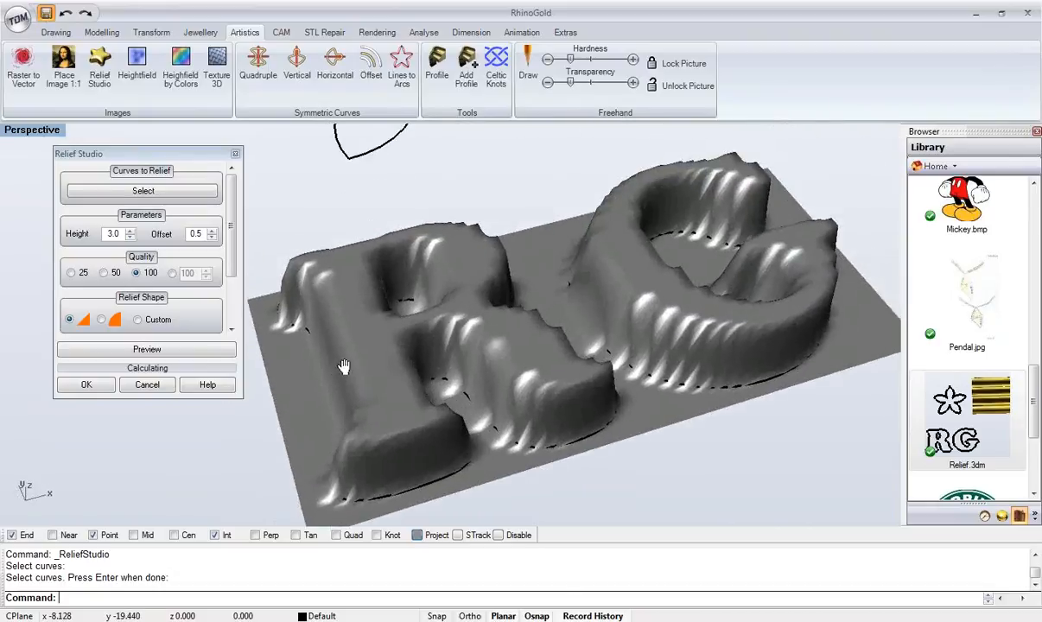
- Try a relief offset of 2.0, reduce it to 1.5 and preview the RG relief
double_click(196, 235)
type("2")
left_click(114, 234)
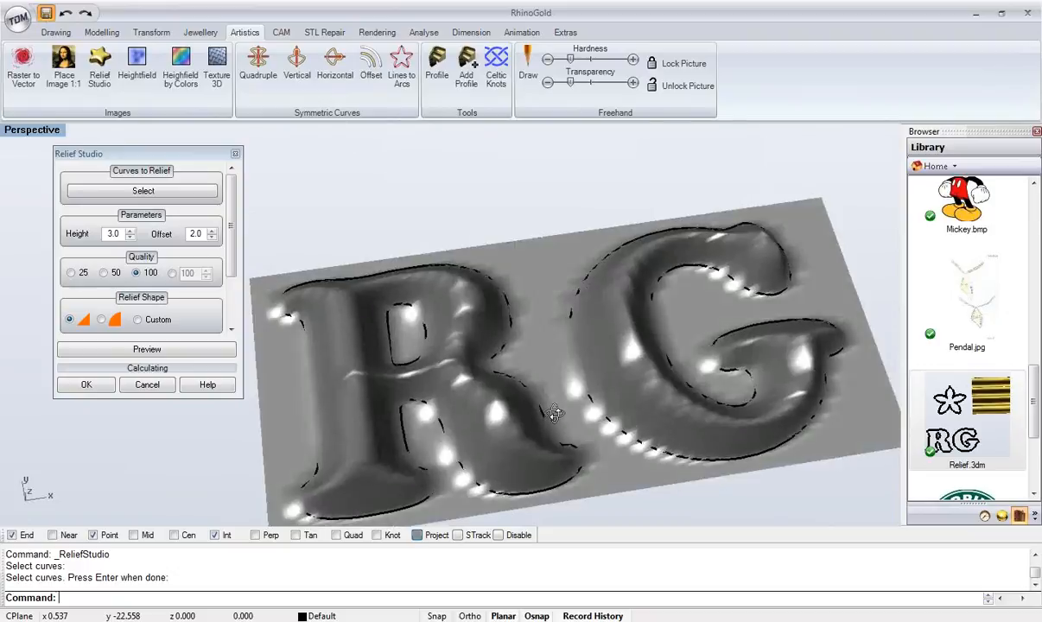
left_click(210, 237)
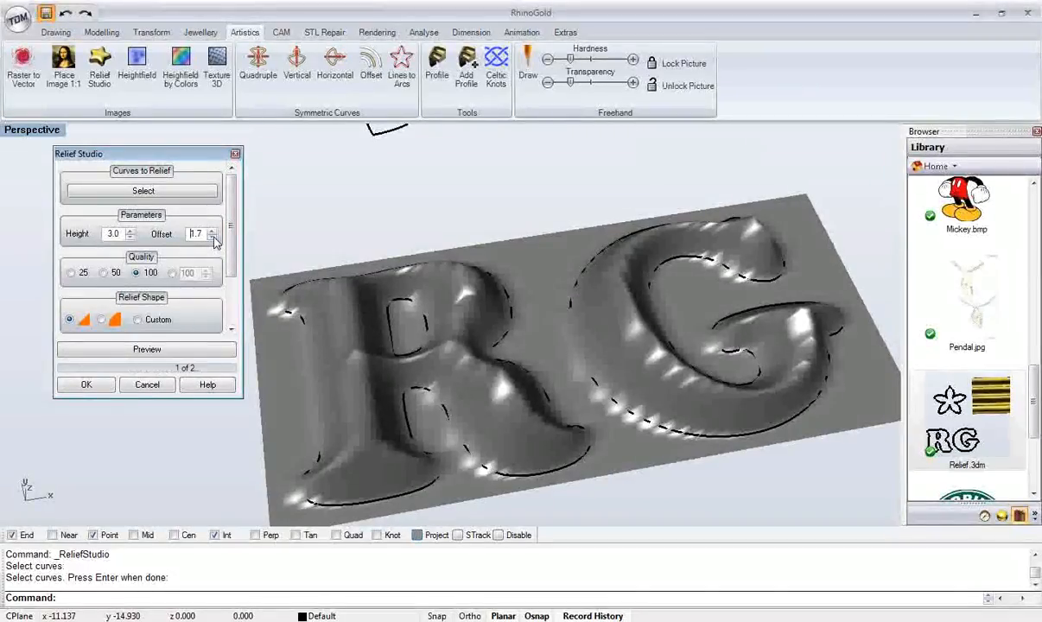
right_click_drag(400, 296, 448, 327, "shift")
left_click(95, 349)
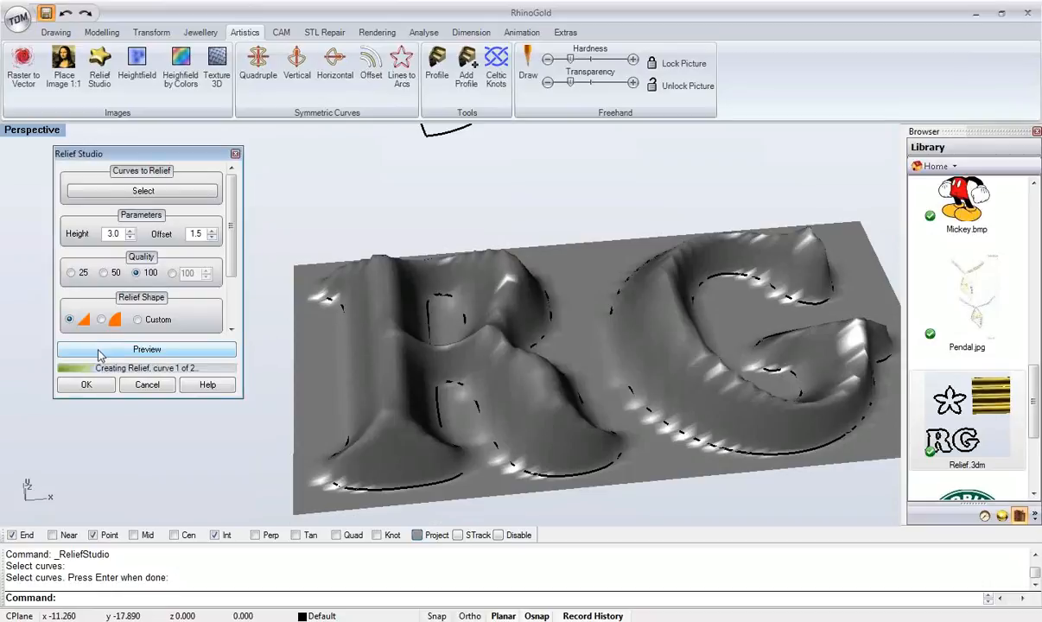
- Set the relief offset to 1.0 and preview the letters again
right_click_drag(365, 378, 368, 341)
double_click(195, 235)
type("1")
left_click(190, 351)
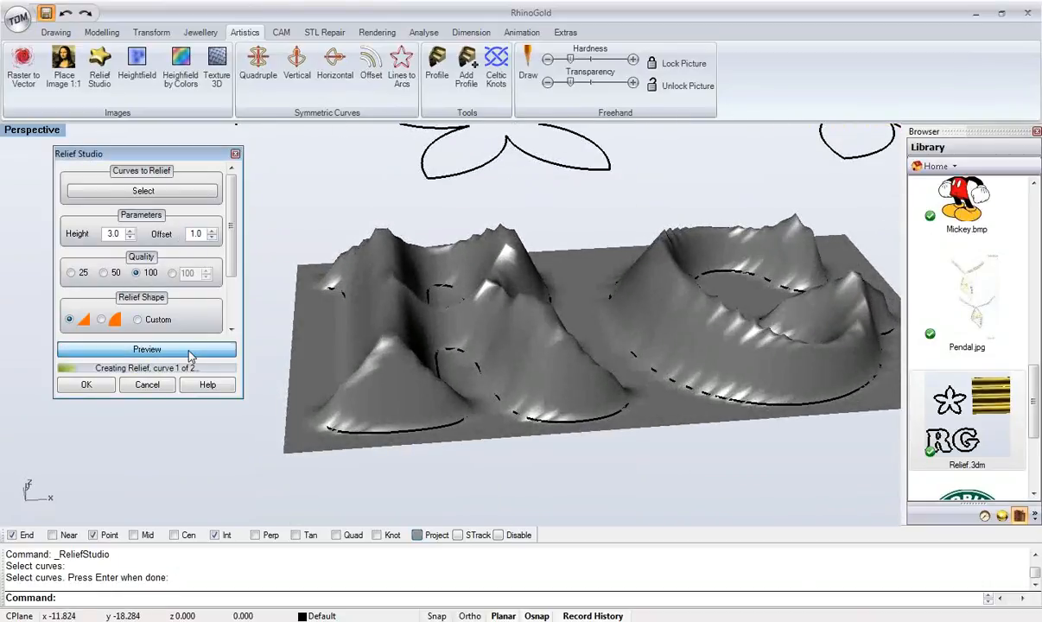
right_click_drag(417, 308, 299, 288)
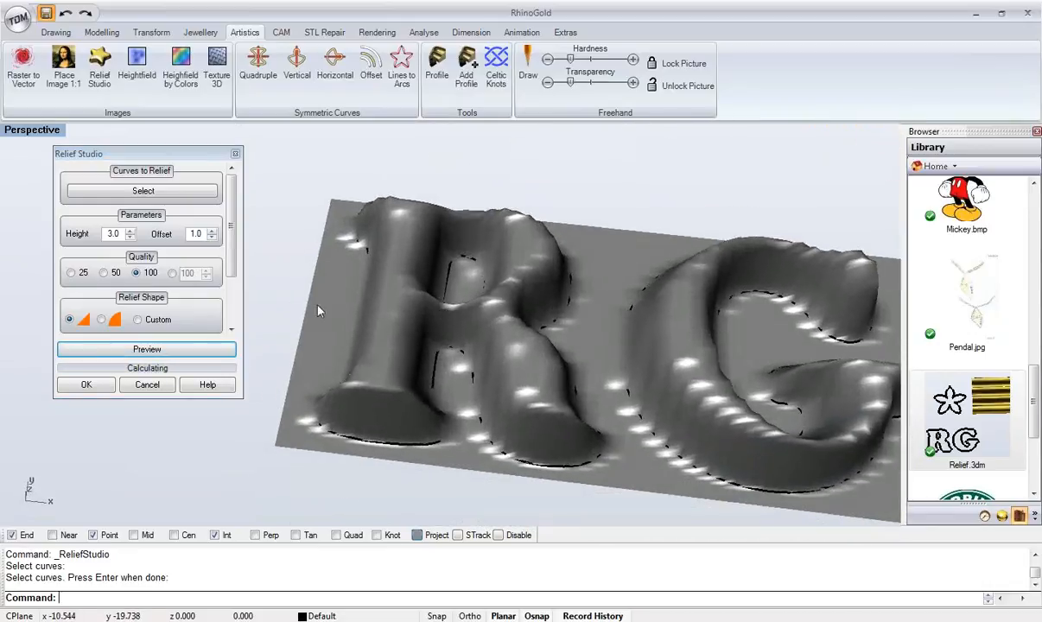
- Switch the relief to a custom quality of 300 and check the finer RG preview
left_click(172, 274)
left_click_drag(185, 271, 174, 272)
type("3")
left_click(203, 237)
right_click_drag(300, 286, 363, 327)
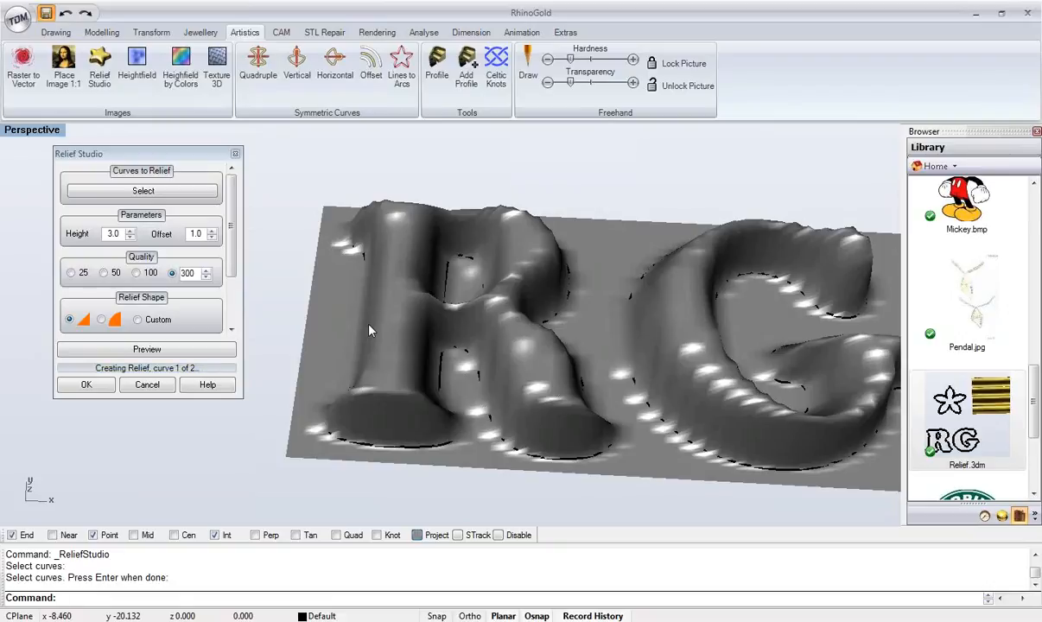
mouse_move(385, 304)
right_mouse_down()
mouse_move(376, 215)
mouse_move(363, 313)
mouse_move(394, 269)
mouse_move(412, 263)
mouse_move(391, 299)
right_mouse_up()
- Set the relief height to 2.0 and view the R up close
left_click(106, 233)
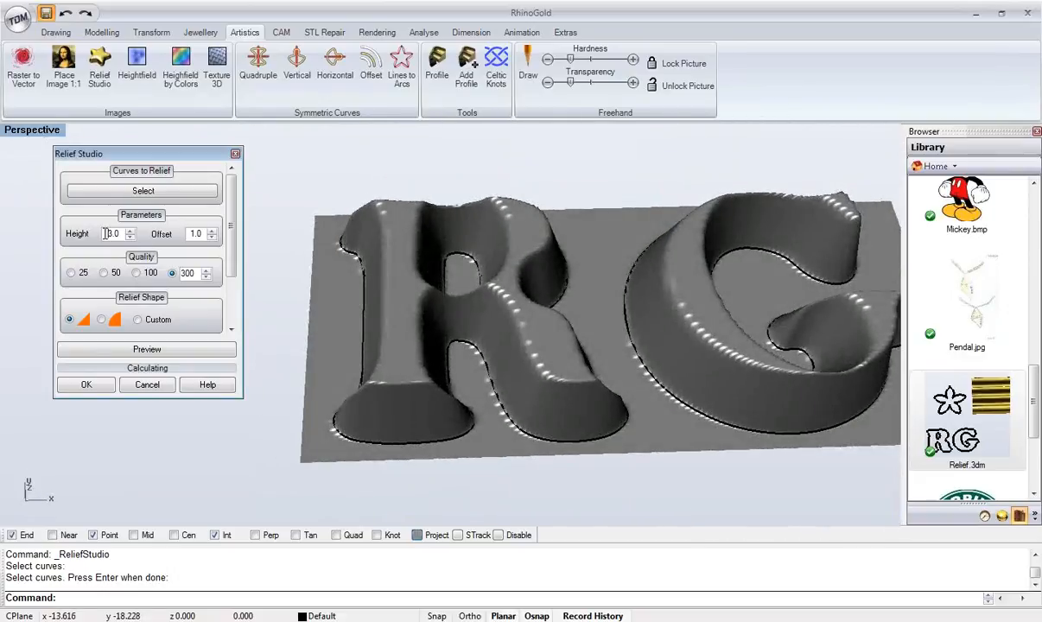
type("2")
left_click(194, 237)
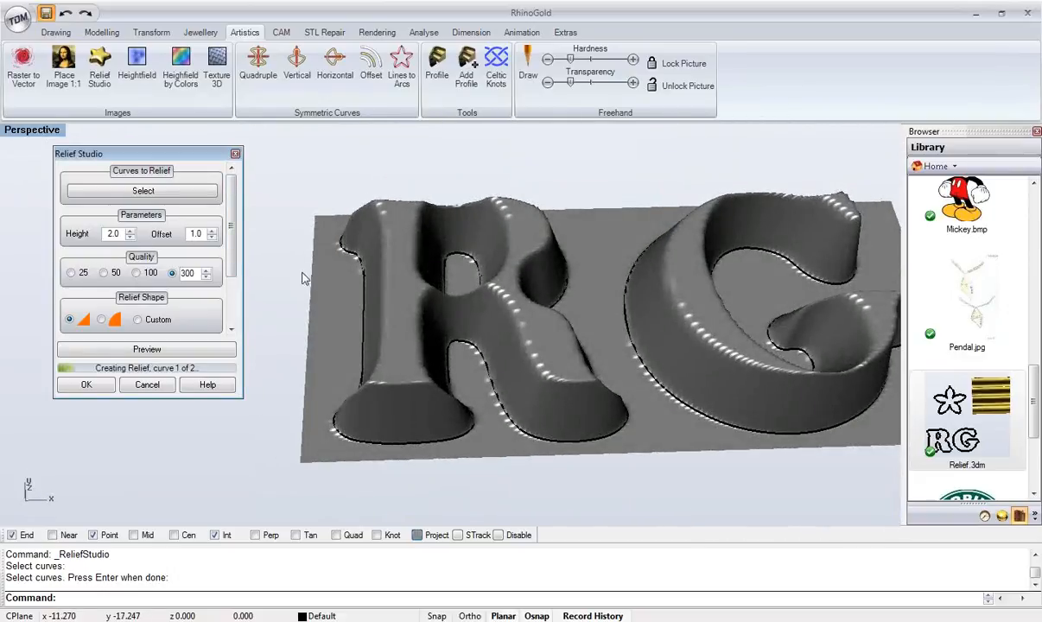
right_click_drag(384, 372, 388, 290)
scroll(356, 299, "up", 5)
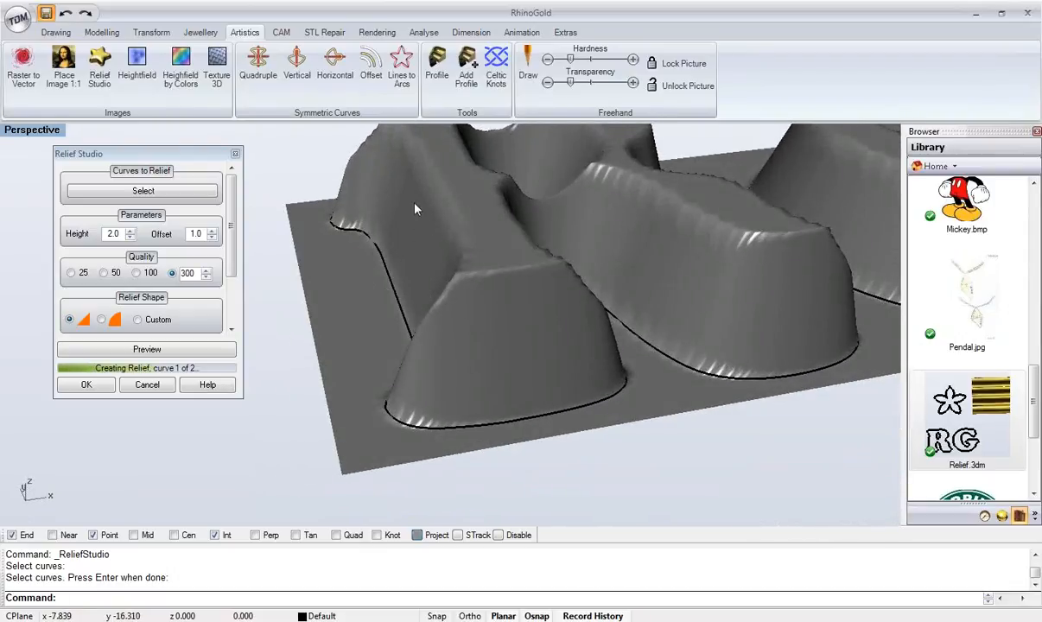
- Change the relief shape to the rounded profile and view both letters
right_click_drag(295, 325, 429, 275)
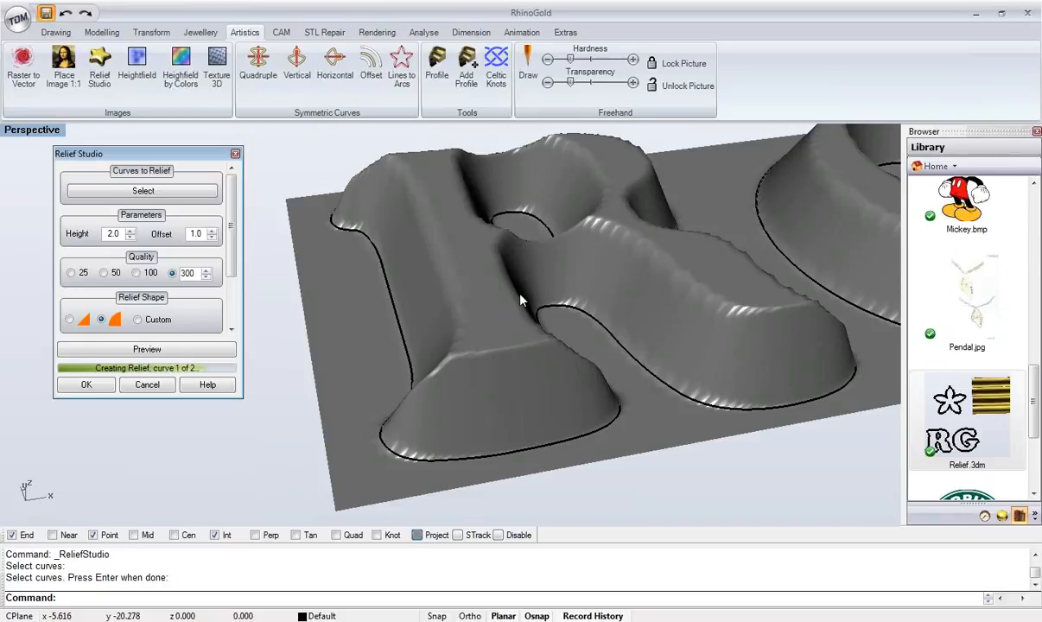
right_click_drag(521, 300, 260, 278)
scroll(484, 350, "down", 5)
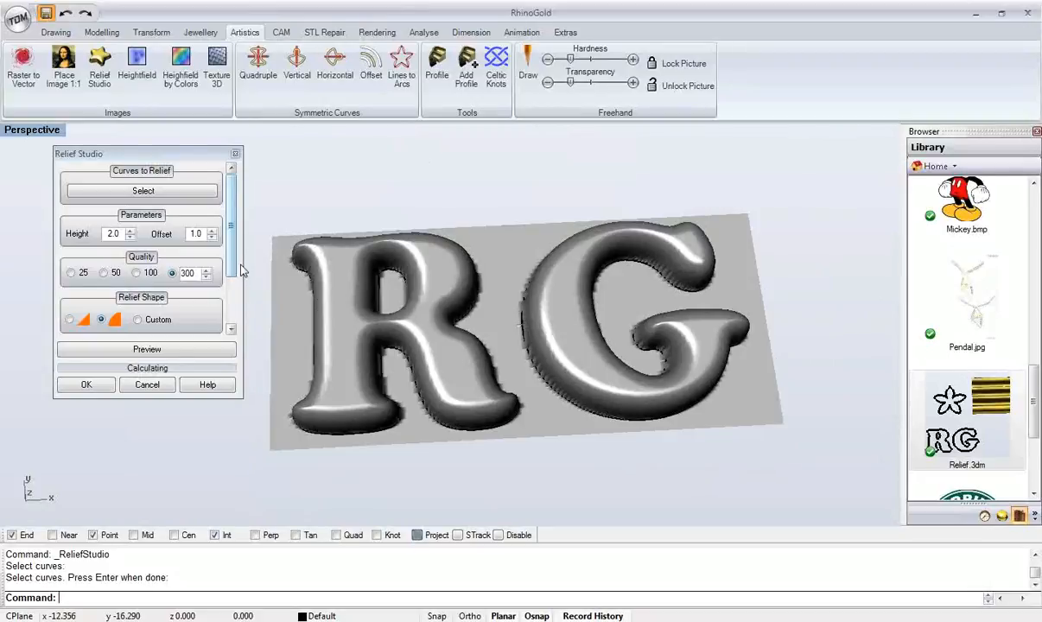
- Raise the custom relief quality to 600 and inspect the letters with the dialog moved aside while the preview recalculates
double_click(187, 273)
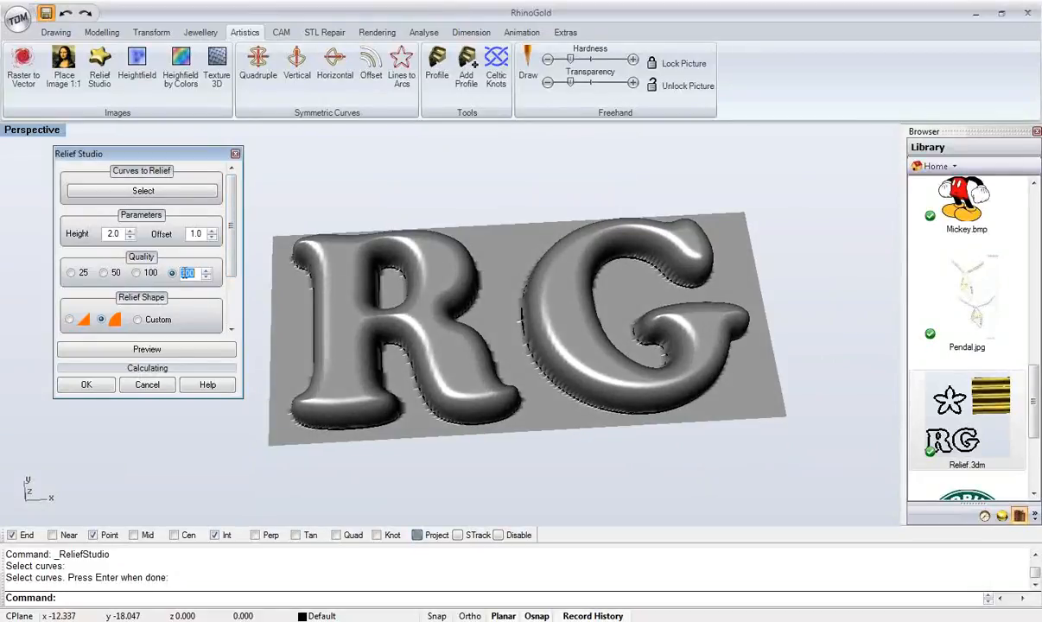
type("600")
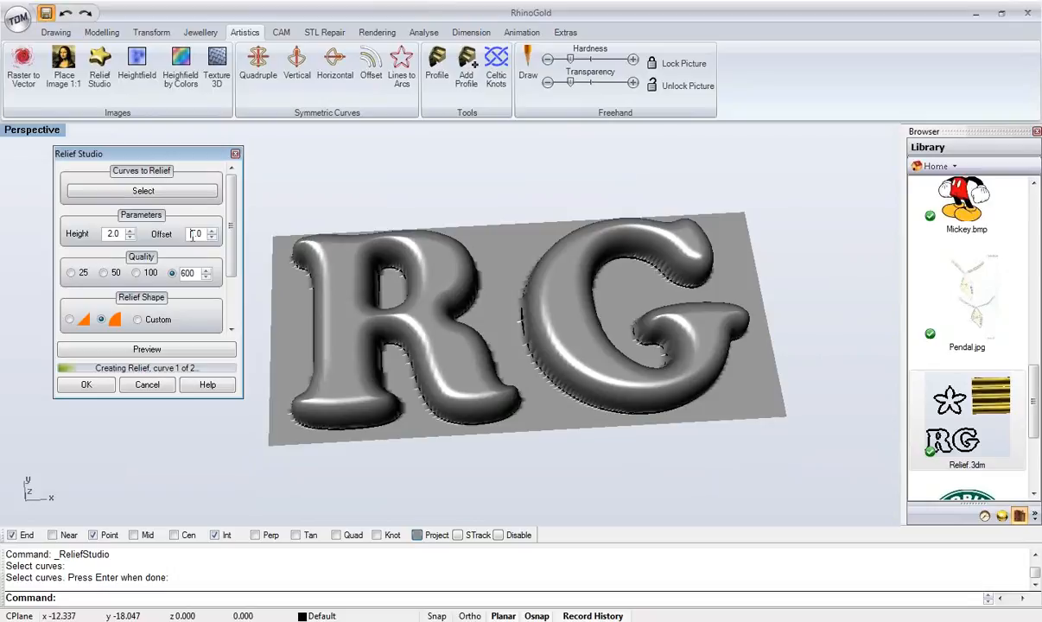
right_click_drag(467, 419, 477, 344)
scroll(477, 344, "down", 5)
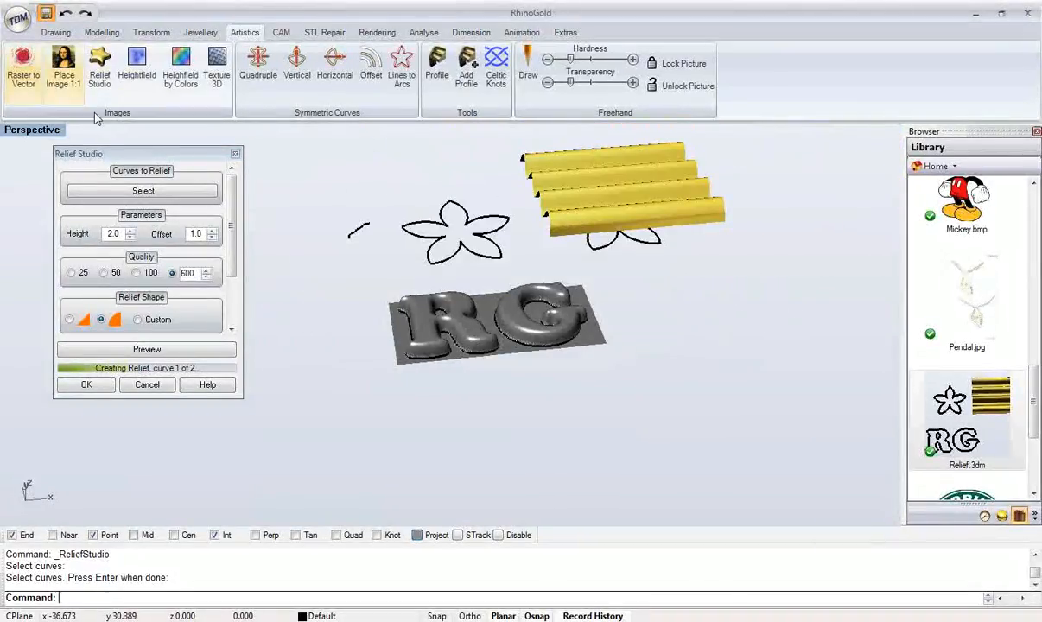
left_click_drag(104, 154, 1031, 271)
scroll(186, 268, "up", 5)
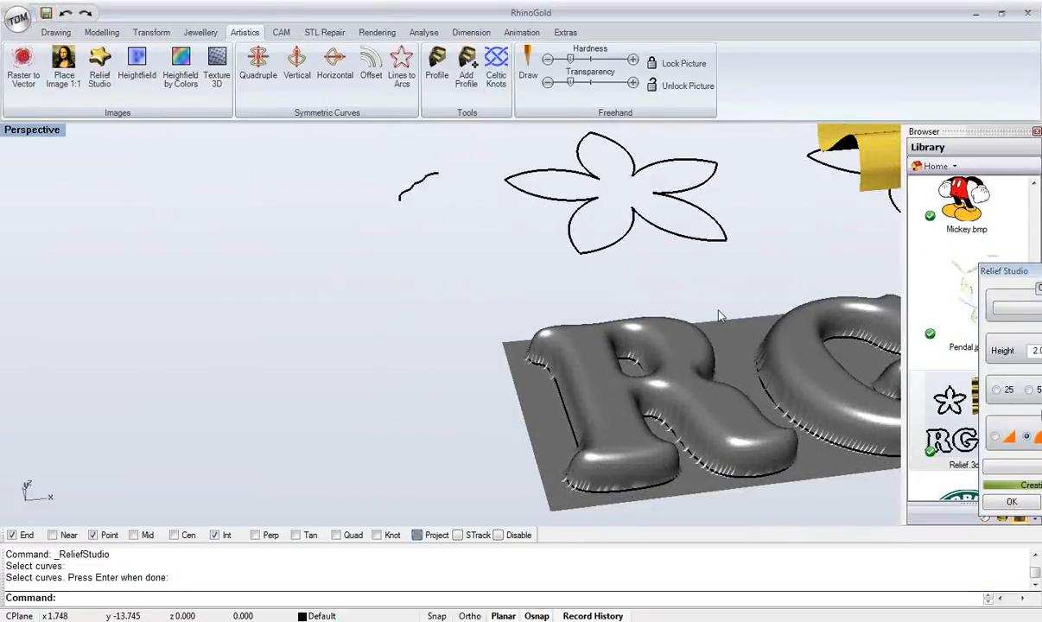
scroll(467, 302, "down", 4)
right_click_drag(450, 325, 454, 335)
left_click_drag(1027, 282, 130, 183)
- Create the RG relief with the current settings and examine the finished letters up close
right_click_drag(470, 296, 396, 292)
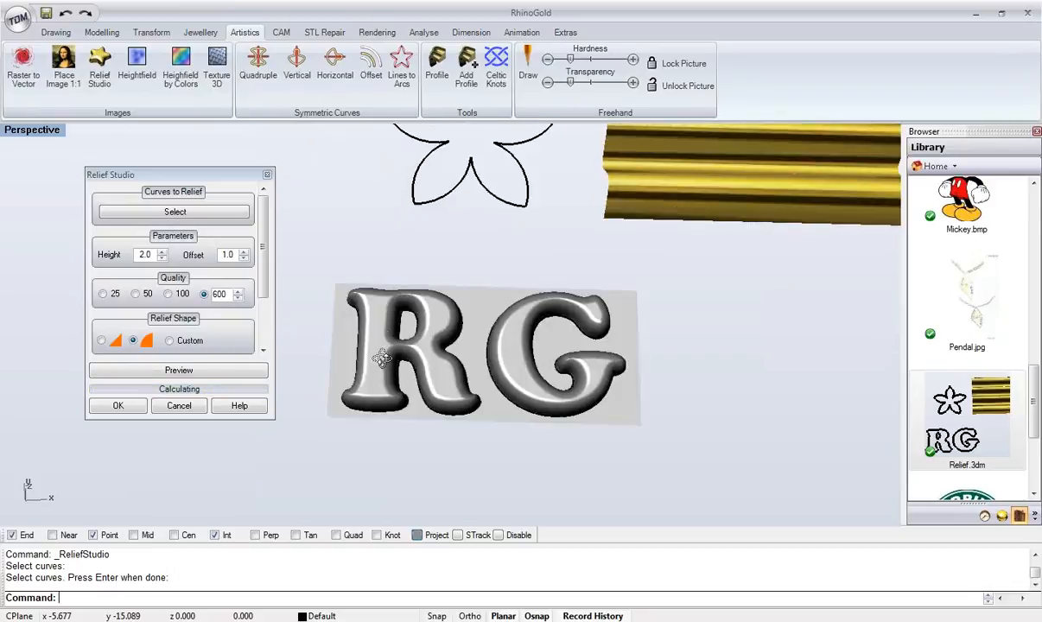
right_click_drag(399, 301, 432, 308)
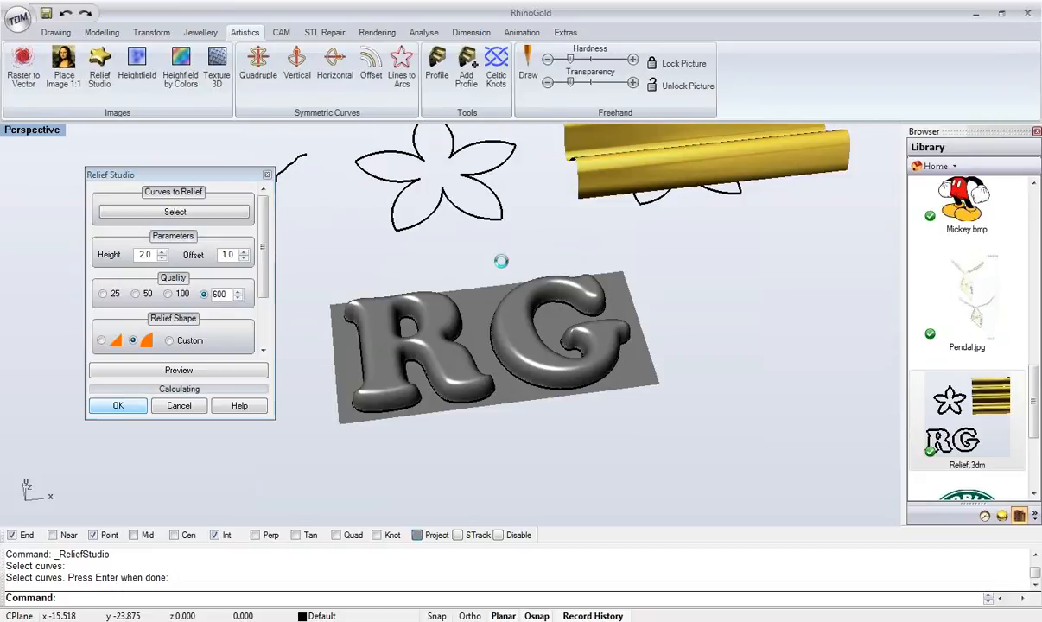
right_click_drag(478, 253, 504, 396)
scroll(504, 396, "up", 5)
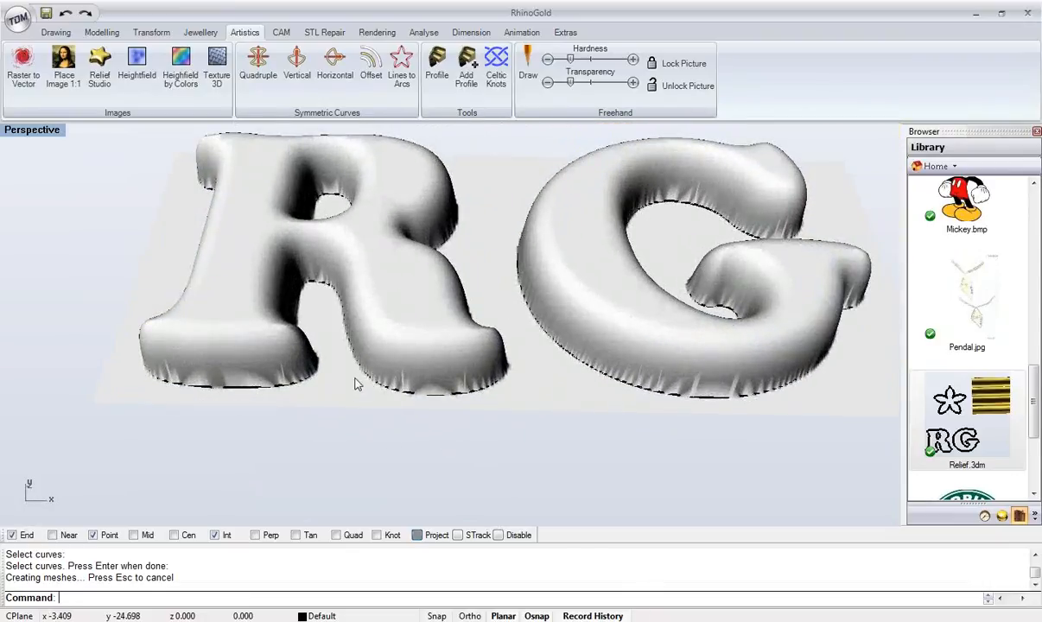
- Inspect the finished RG relief from a low angle and from farther away, and display the render materials library
right_click_drag(446, 362, 423, 325)
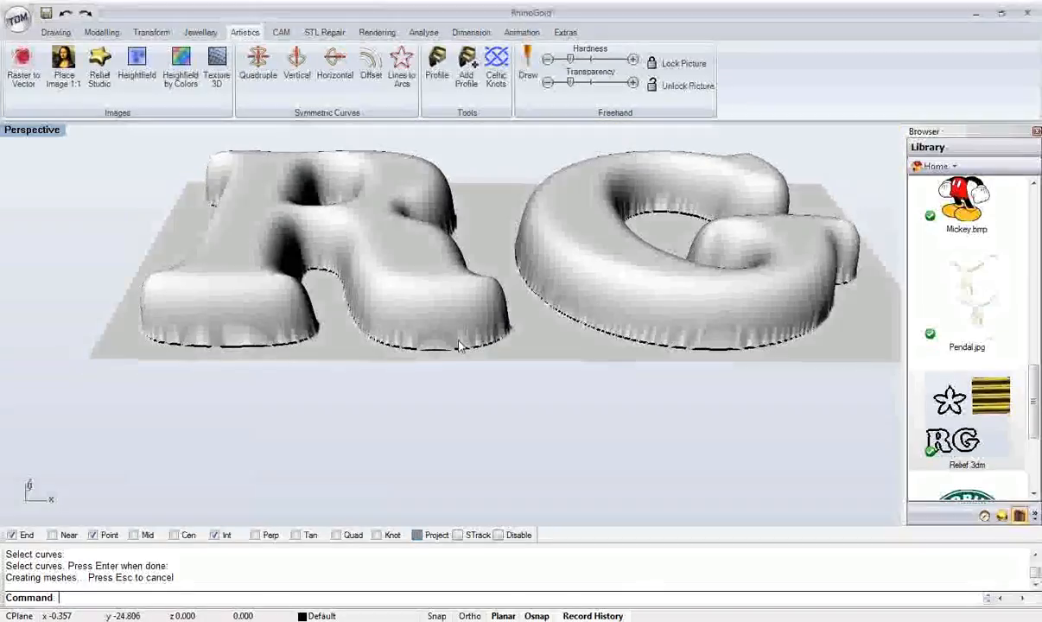
right_click_drag(143, 318, 309, 367)
scroll(170, 368, "down", 2)
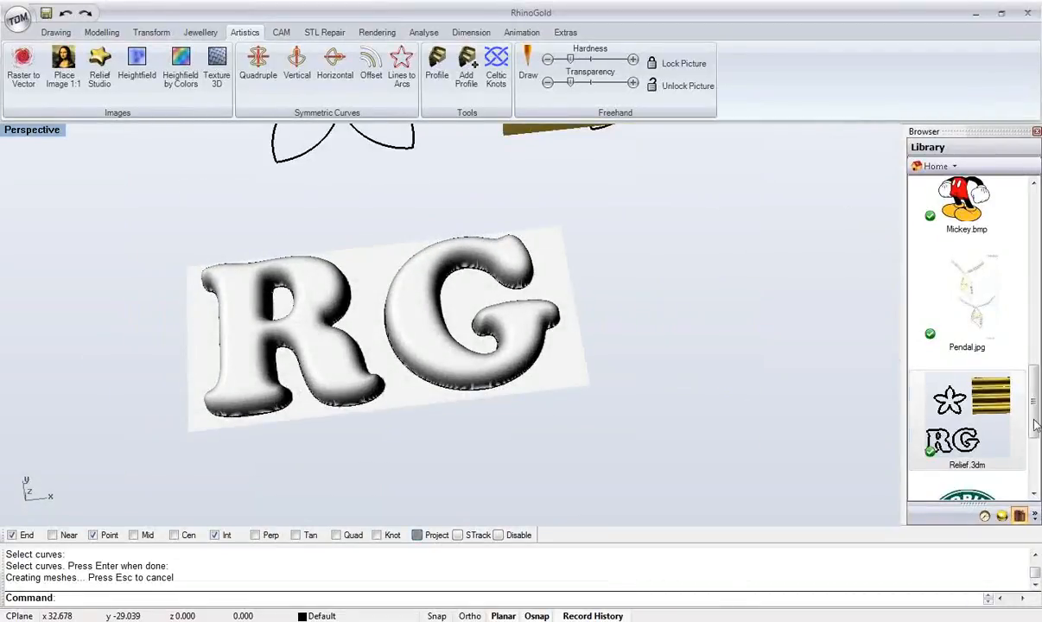
left_click(1001, 515)
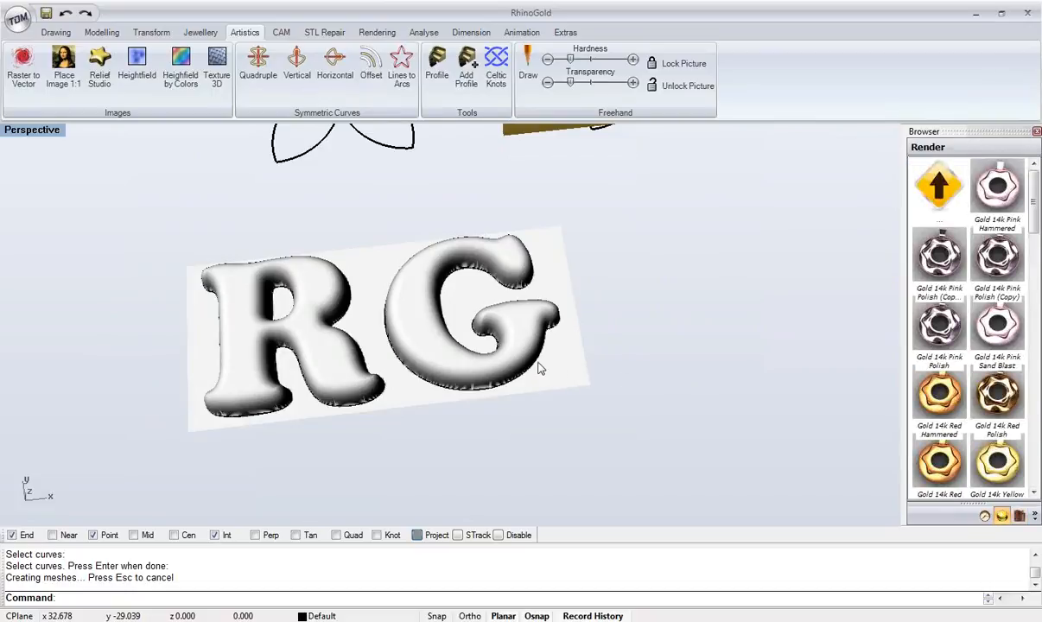
- Dismiss the crash error report without sending it and relaunch RhinoGold
right_click(646, 373)
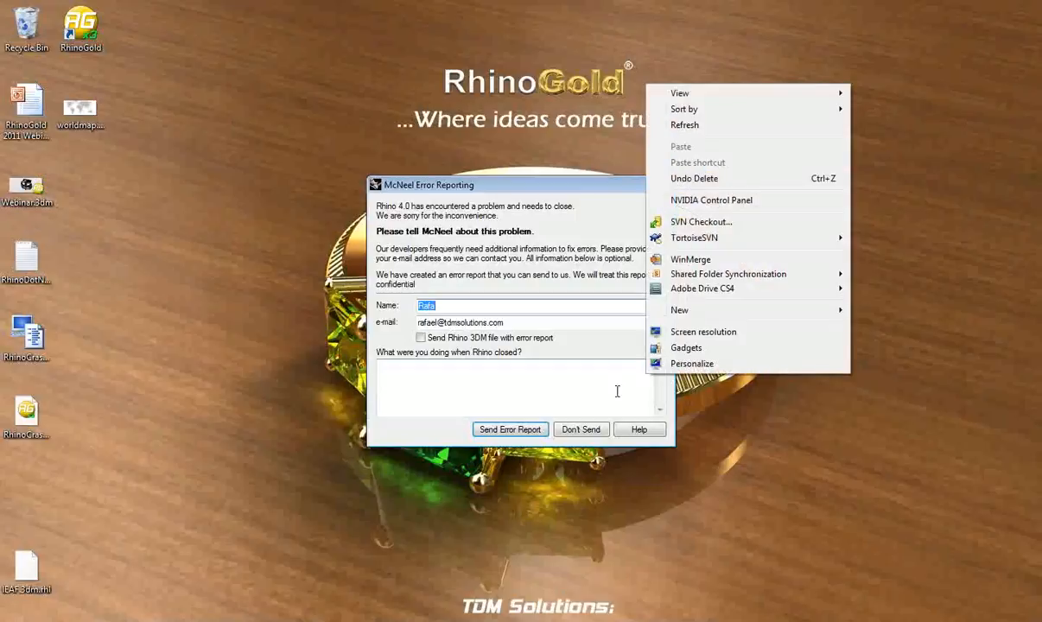
left_click(584, 434)
left_click(584, 433)
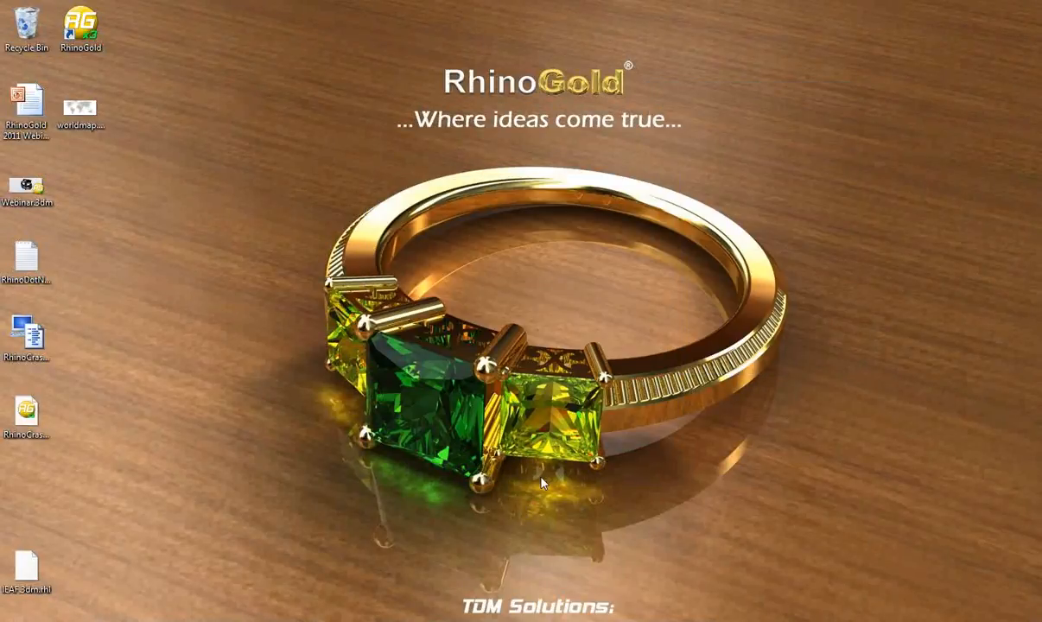
key("super")
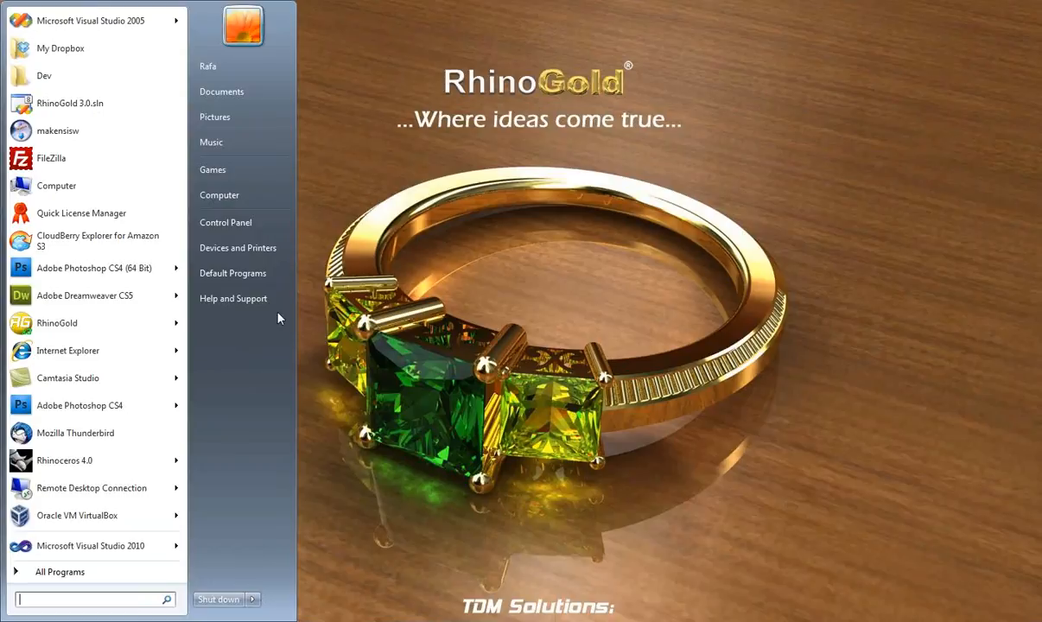
left_click(126, 323)
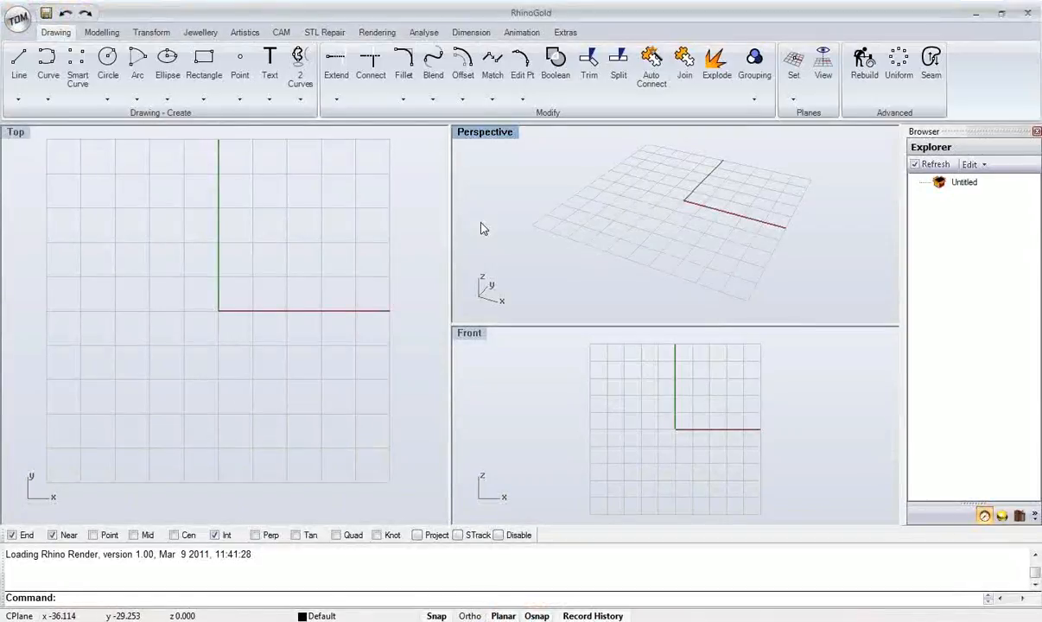
right_click_drag(265, 249, 289, 266)
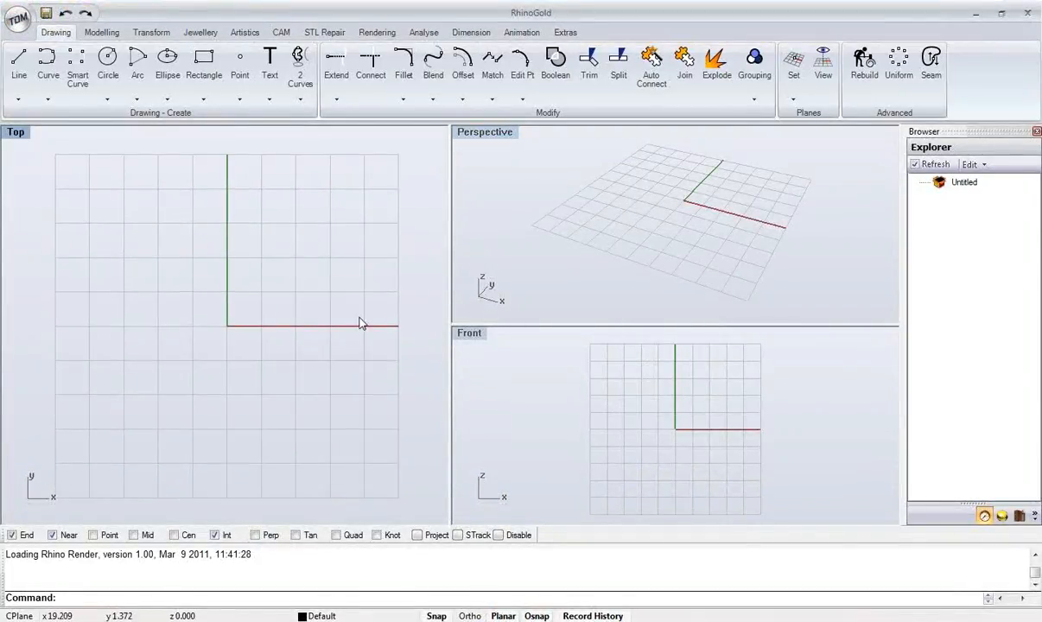
right_click_drag(243, 420, 231, 400)
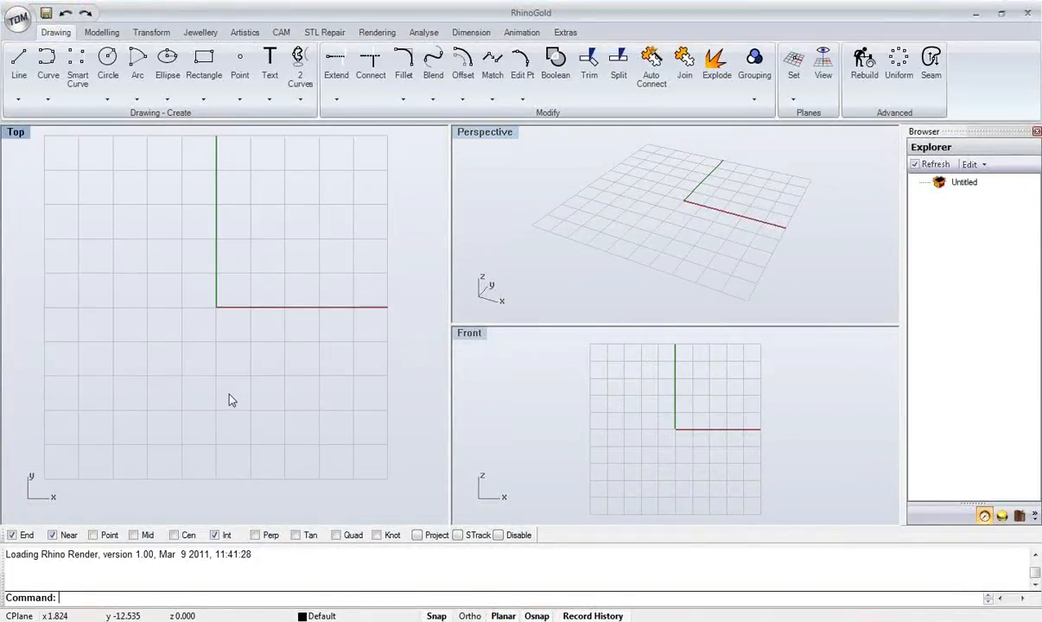
right_click_drag(230, 400, 251, 398)
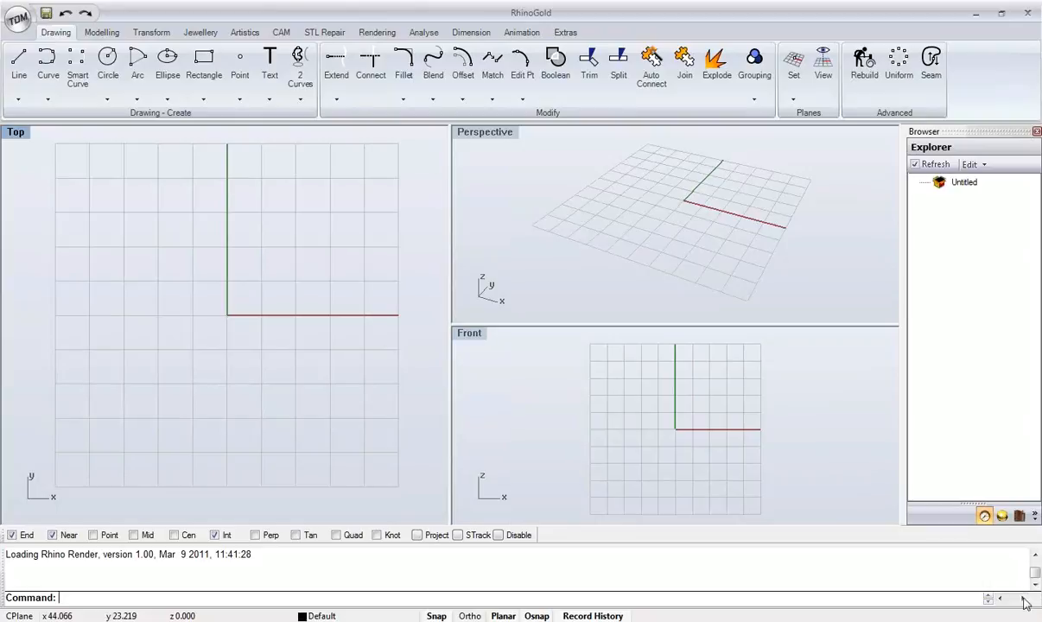
- Open Relief.3dm from the library, discarding changes to the untitled document
left_click(1020, 516)
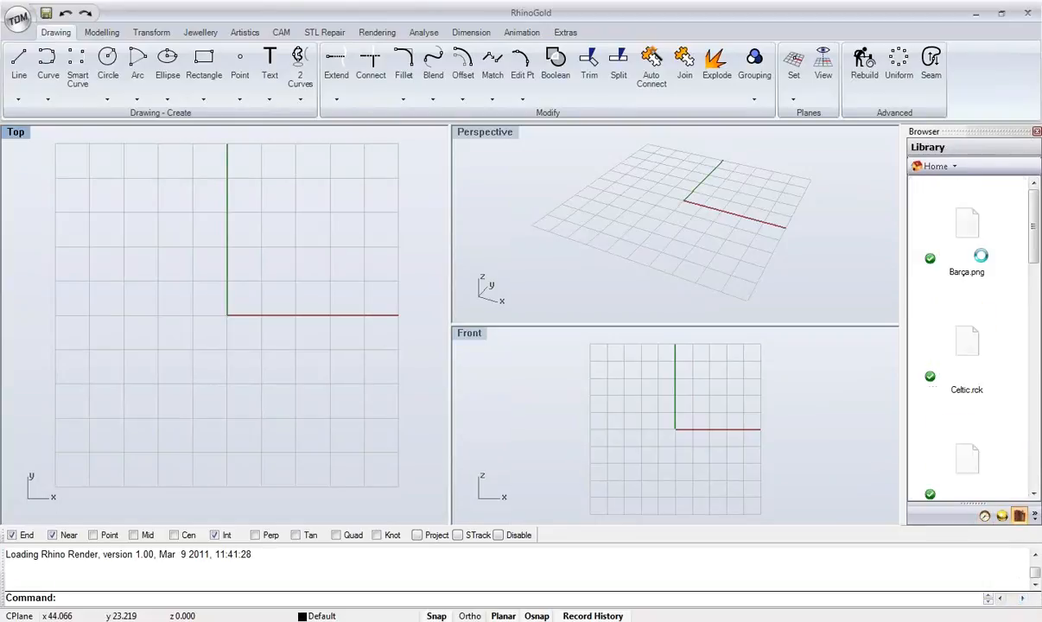
scroll(1023, 381, "down", 10)
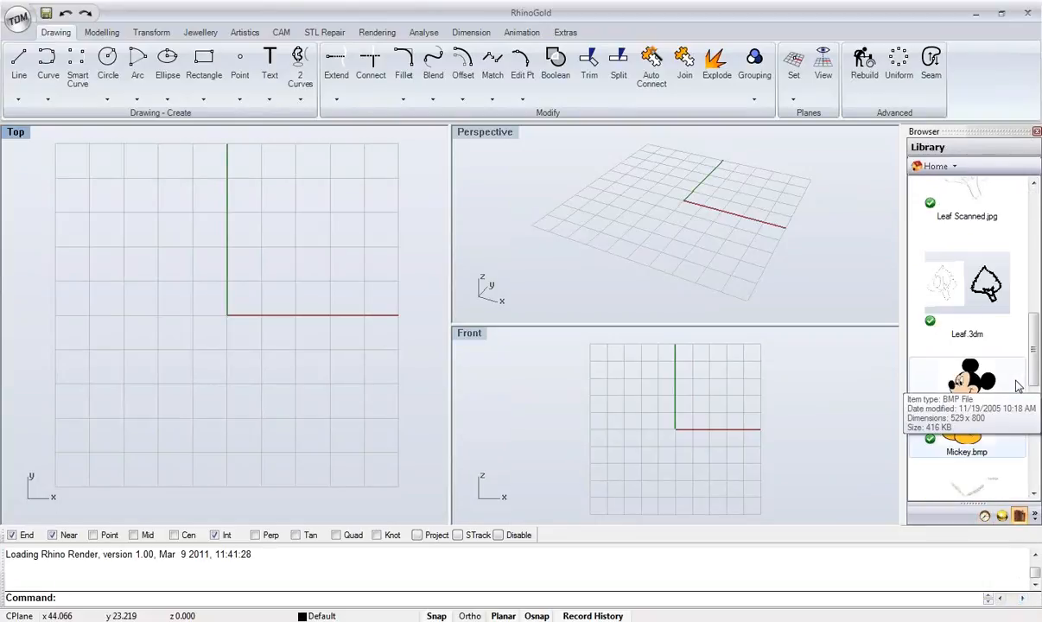
scroll(1018, 386, "down", 3)
left_click_drag(972, 293, 449, 323)
left_click(381, 334)
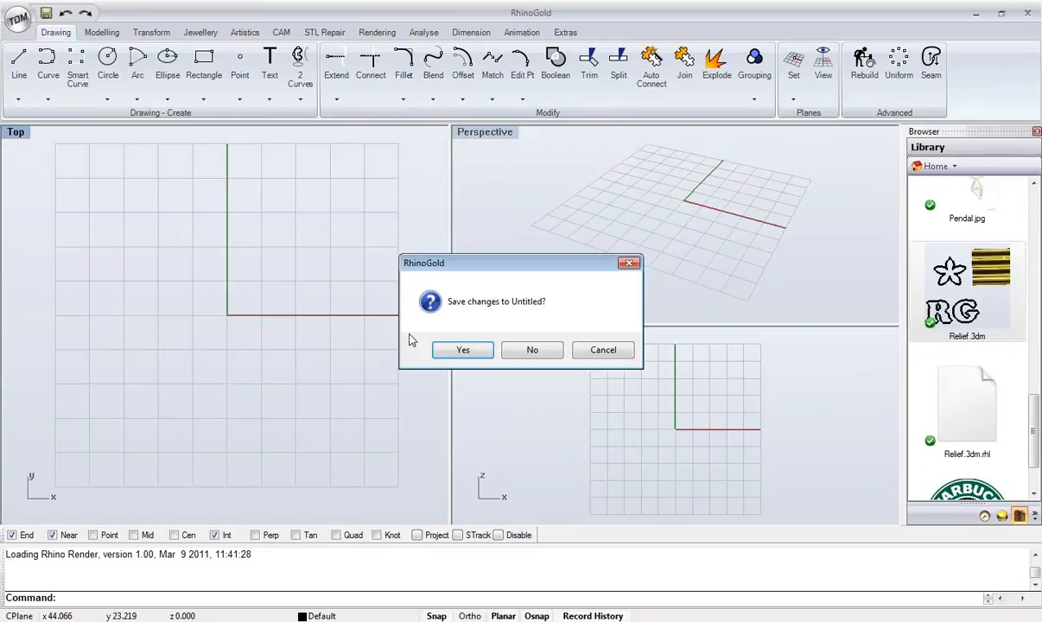
left_click(530, 349)
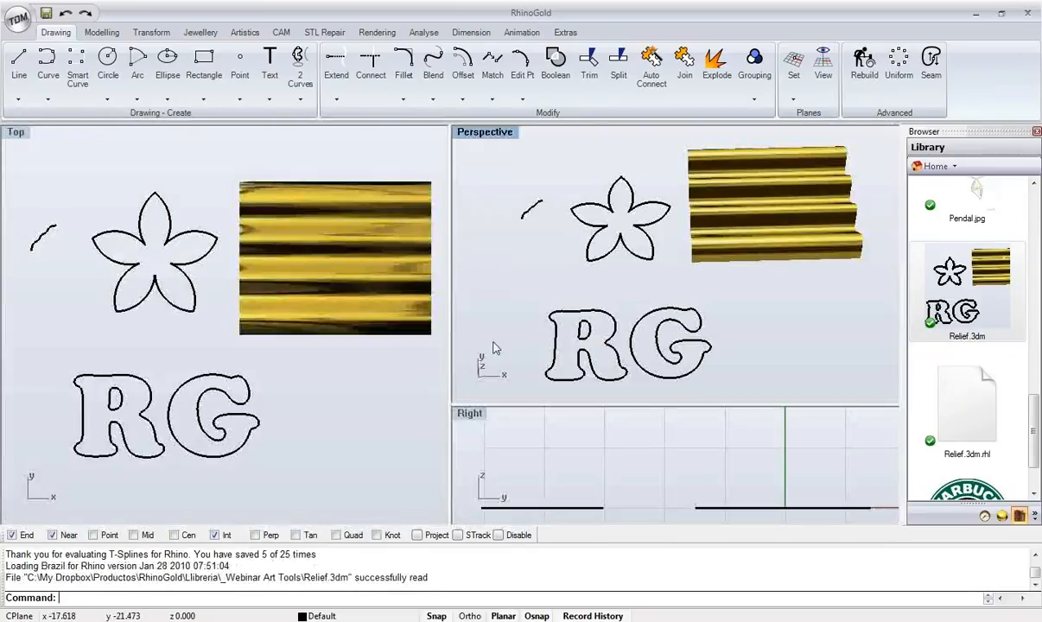
- Maximize the Perspective viewport and frame the flower outline in an angled close view
double_click(491, 133)
right_click_drag(363, 324, 321, 306)
scroll(316, 304, "up", 3)
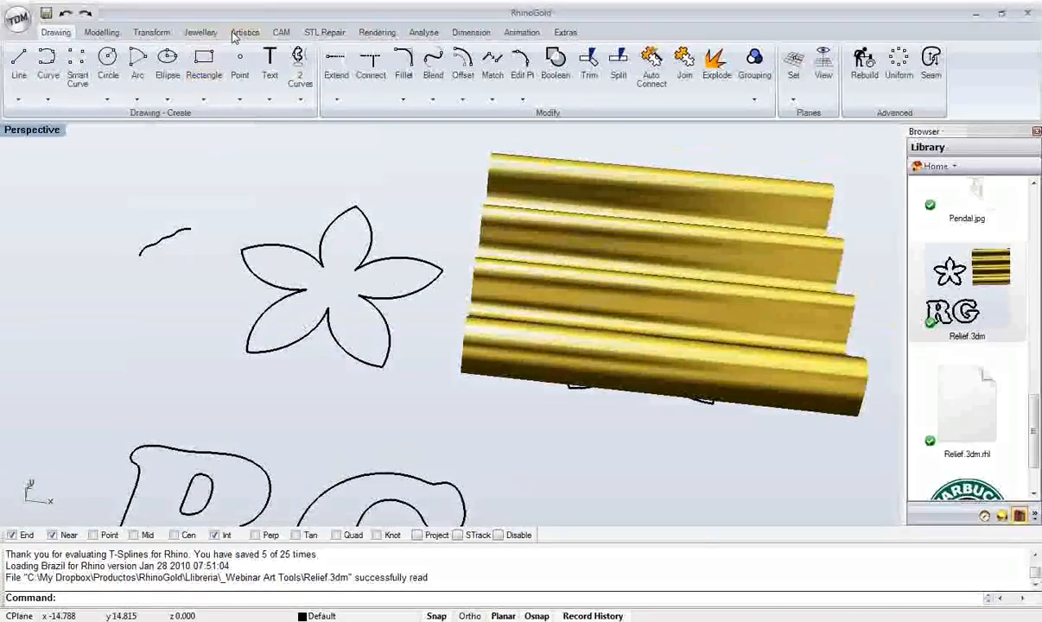
- Start Relief Studio with the five-petal flower outline as the curve to relief
left_click(245, 32)
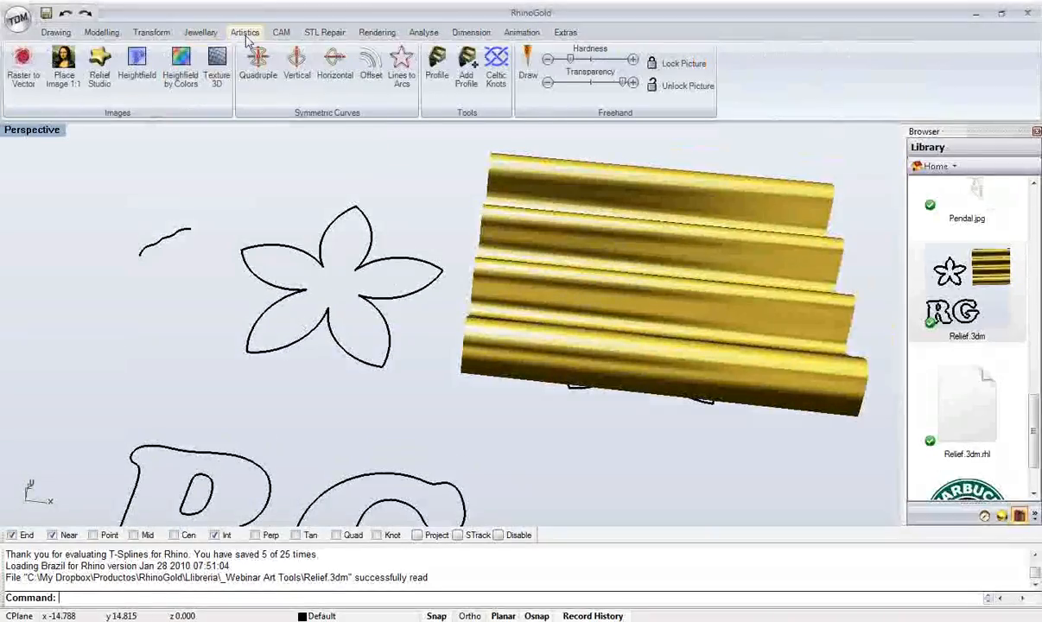
left_click(102, 76)
left_click(184, 153)
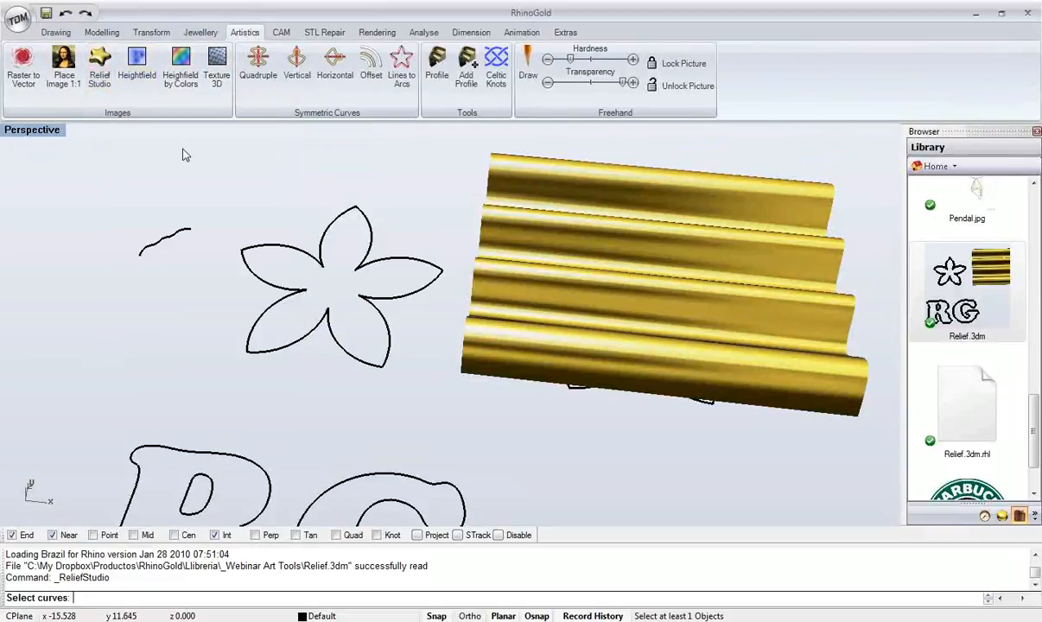
left_click(277, 253)
key("Return")
right_click_drag(377, 269, 489, 251, "shift")
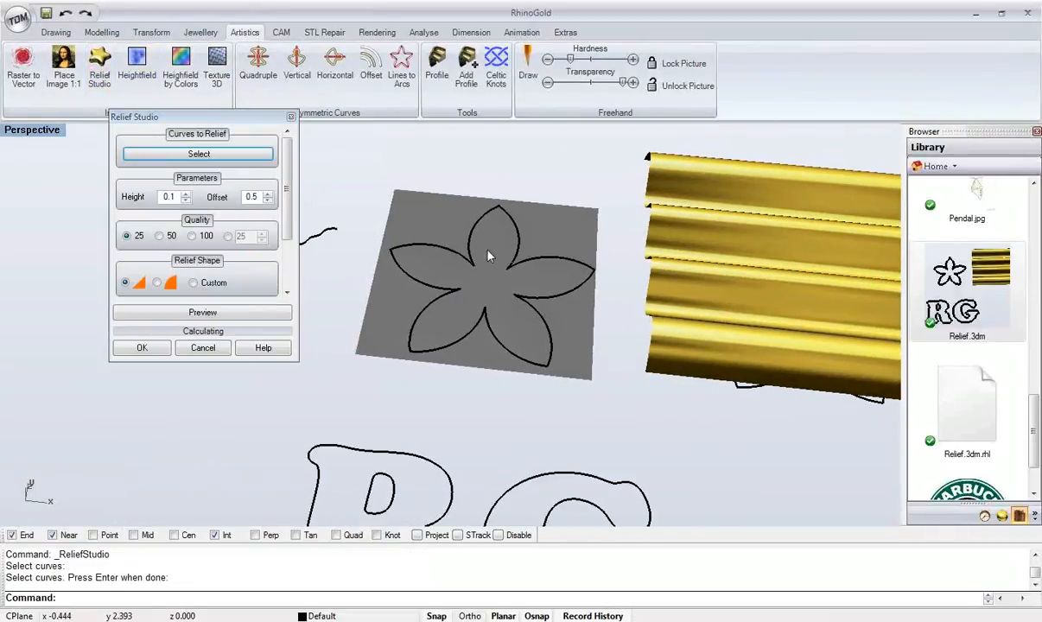
- Move the Relief Studio dialog aside and set the flower relief's height to 3.0 and offset to 1.0
left_click_drag(201, 114, 142, 126)
double_click(118, 213)
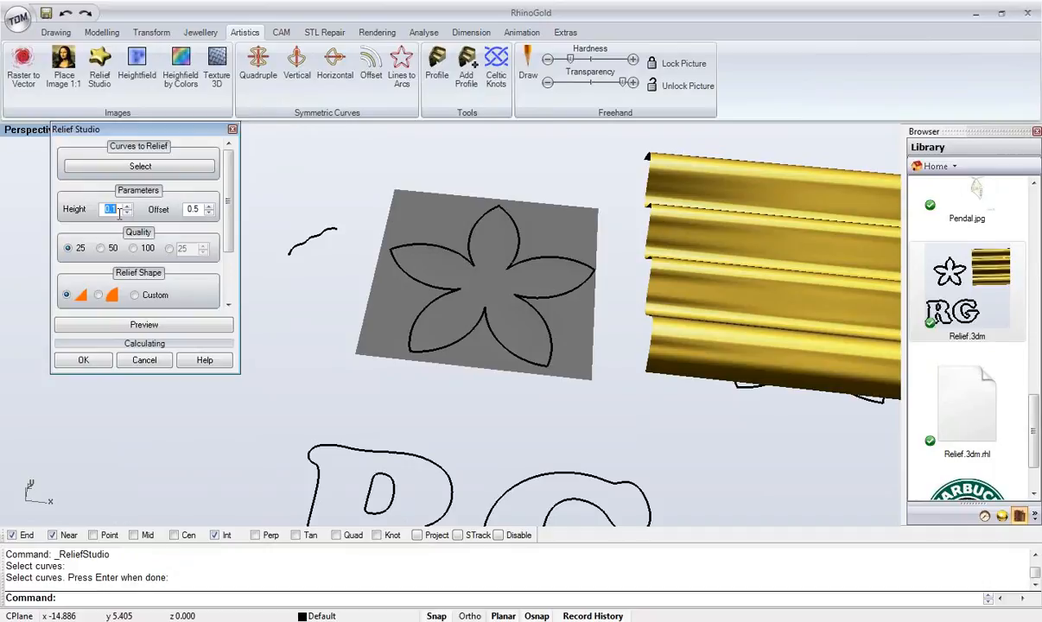
type("3")
key("Tab")
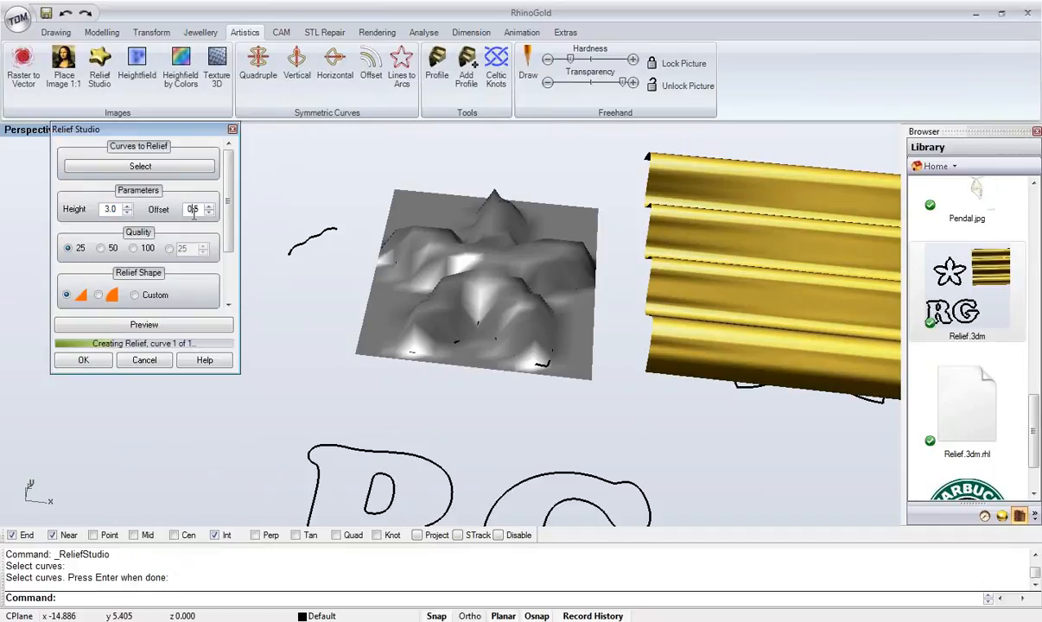
type("1")
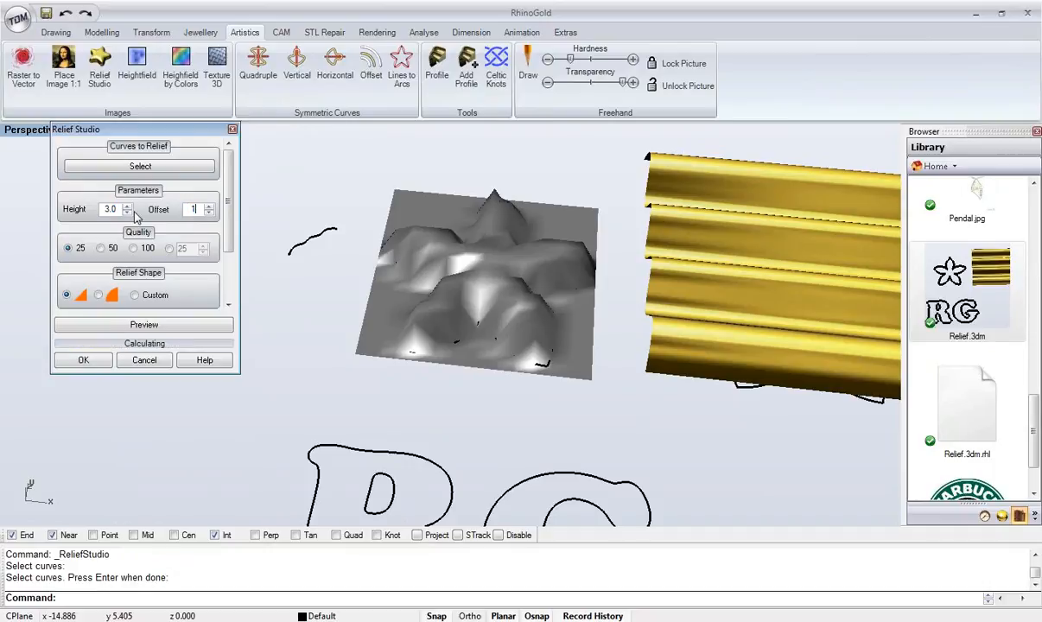
key("Tab")
- Set the flower relief's quality to 100 and view the preview up close from a lower angle
left_click(134, 250)
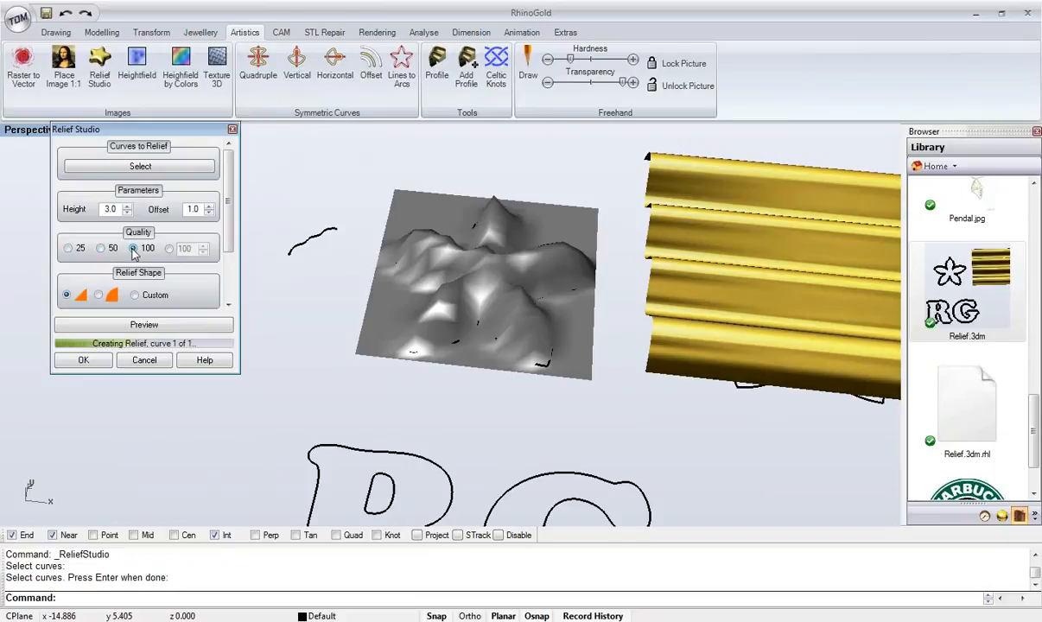
right_click_drag(422, 261, 458, 216)
scroll(354, 256, "up", 5)
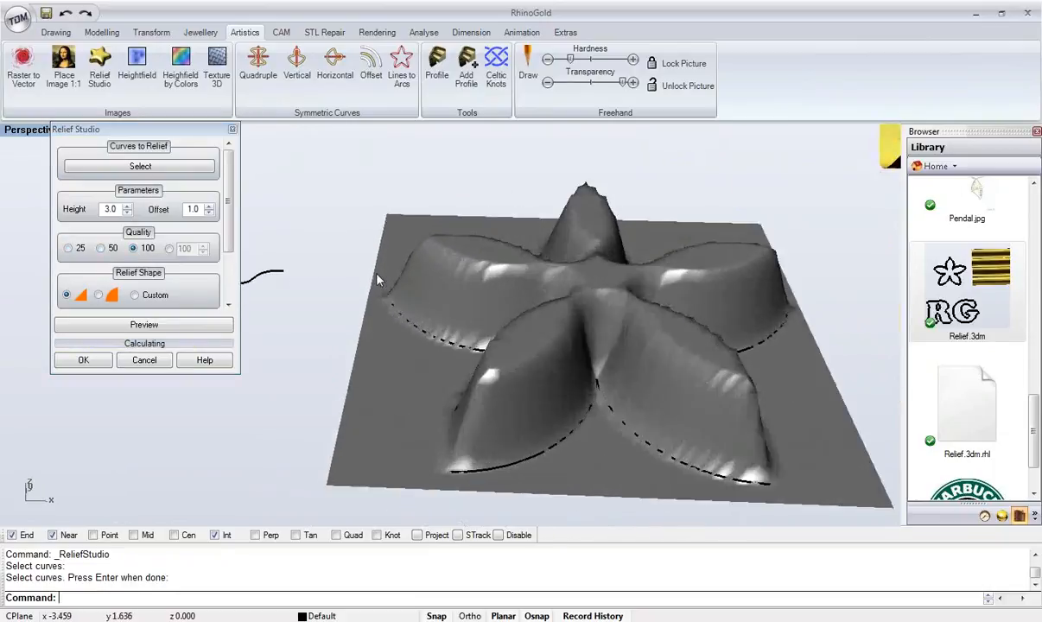
- Set the flower relief's offset to 1.5
double_click(195, 210)
type("1.5")
key("Tab")
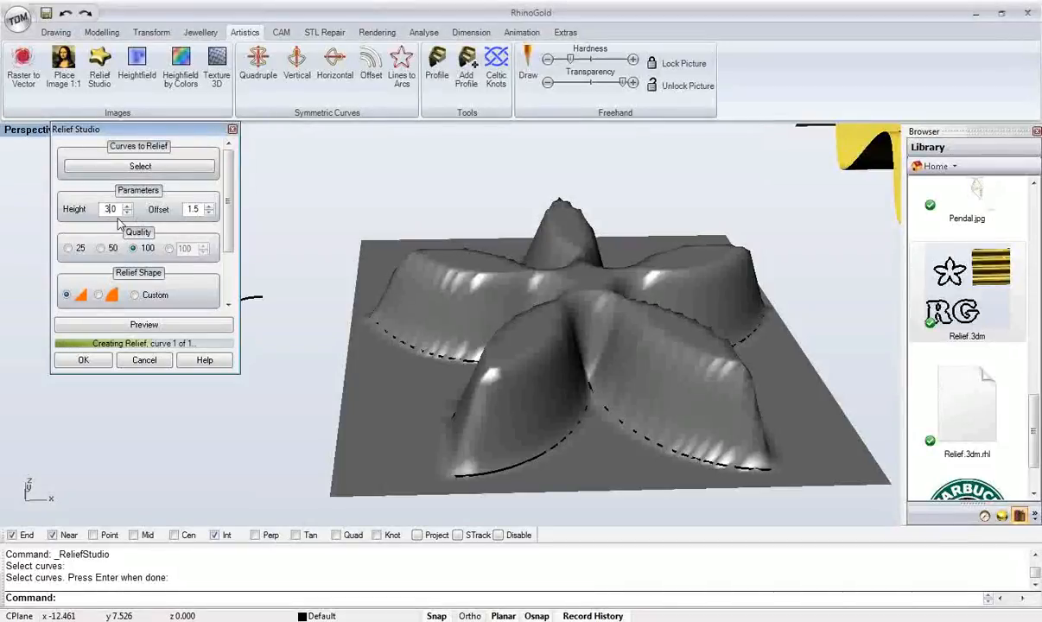
- Change the flower's relief shape to the rounded profile and inspect the petals from several angles
right_click_drag(441, 265, 336, 330)
left_click(110, 297)
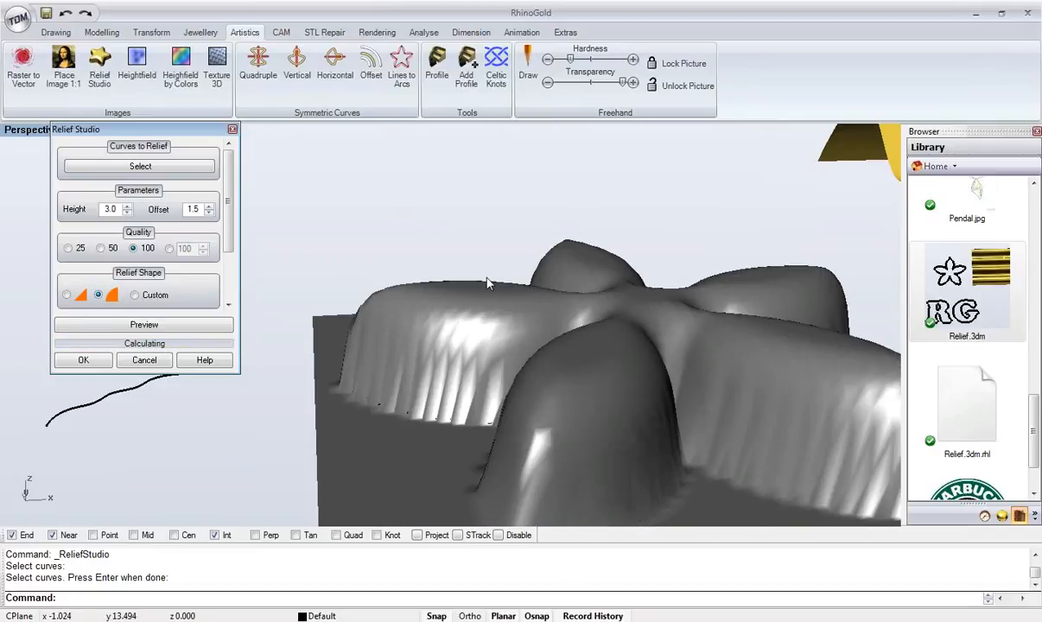
scroll(487, 265, "down", 2)
right_click_drag(487, 265, 551, 318)
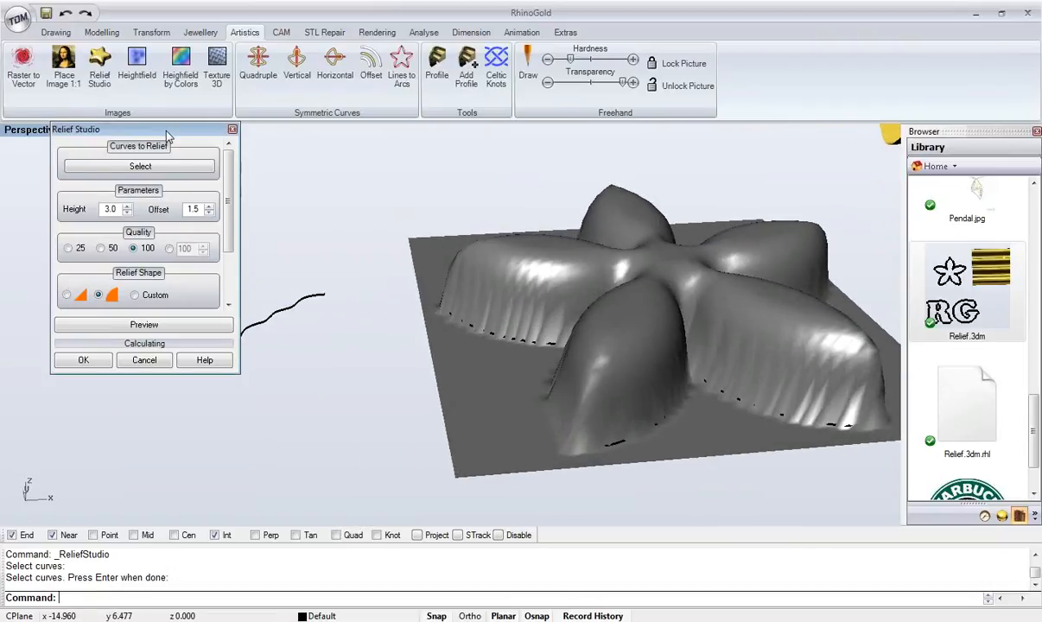
- Switch the flower relief's shape to Custom, using the open wavy curve beside the flower as its profile
left_click_drag(165, 131, 126, 144)
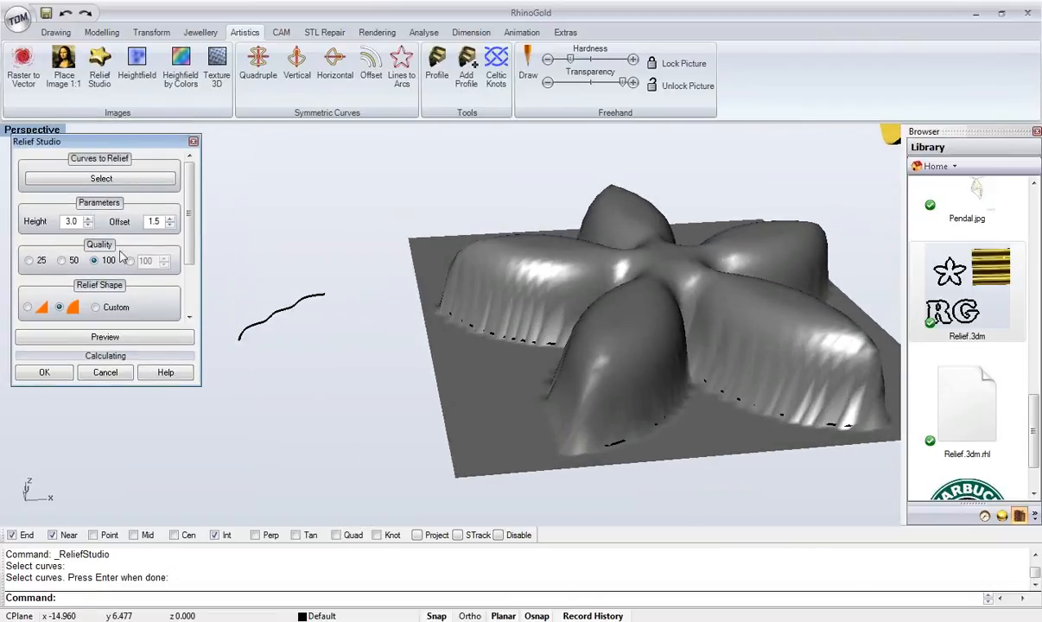
left_click(110, 309)
left_click(249, 332)
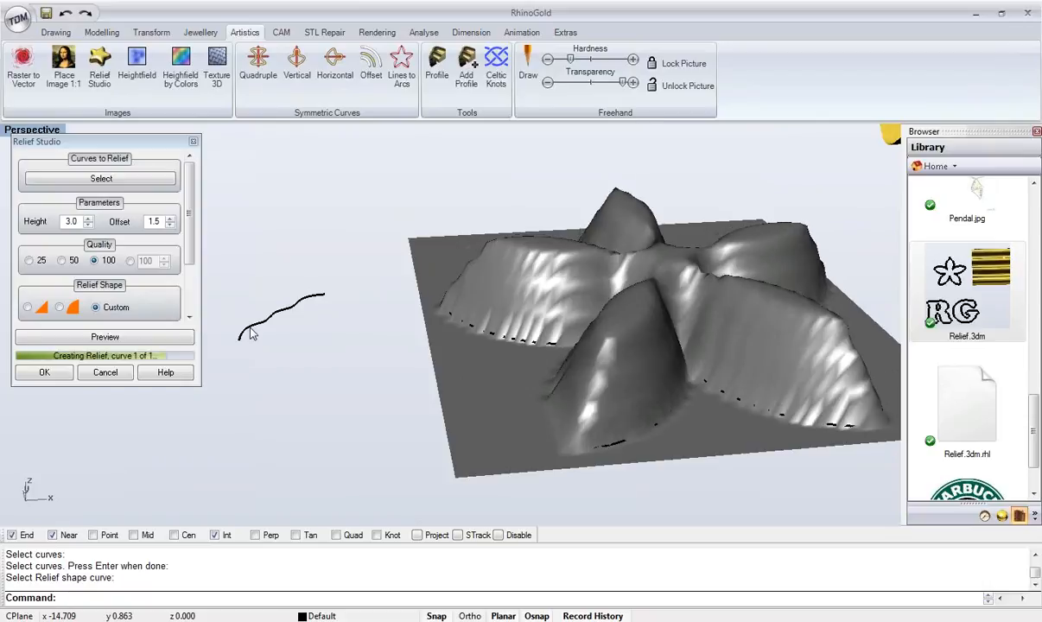
right_click_drag(420, 321, 363, 302)
scroll(396, 309, "up", 3)
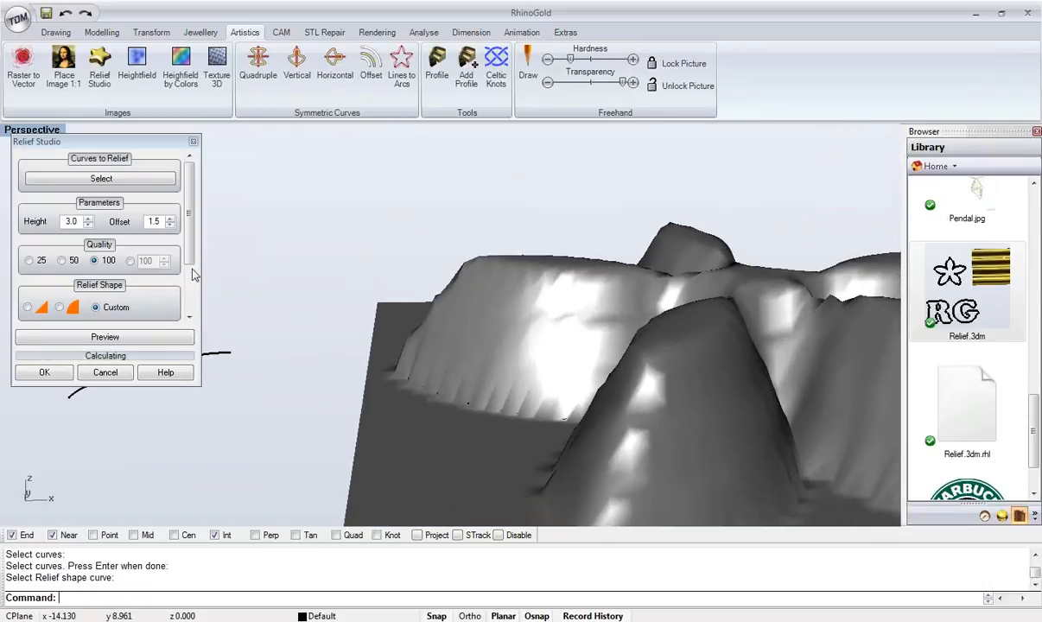
- Set the flower relief's offset to 2.0 and its custom quality to 300
double_click(152, 221)
type("2")
left_click(130, 261)
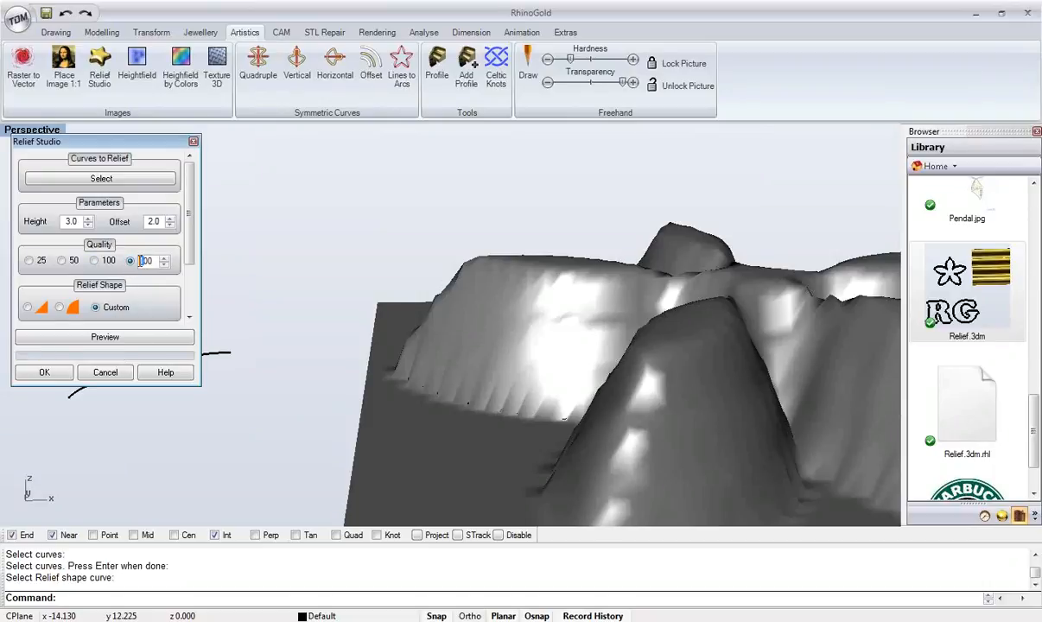
left_click(159, 223)
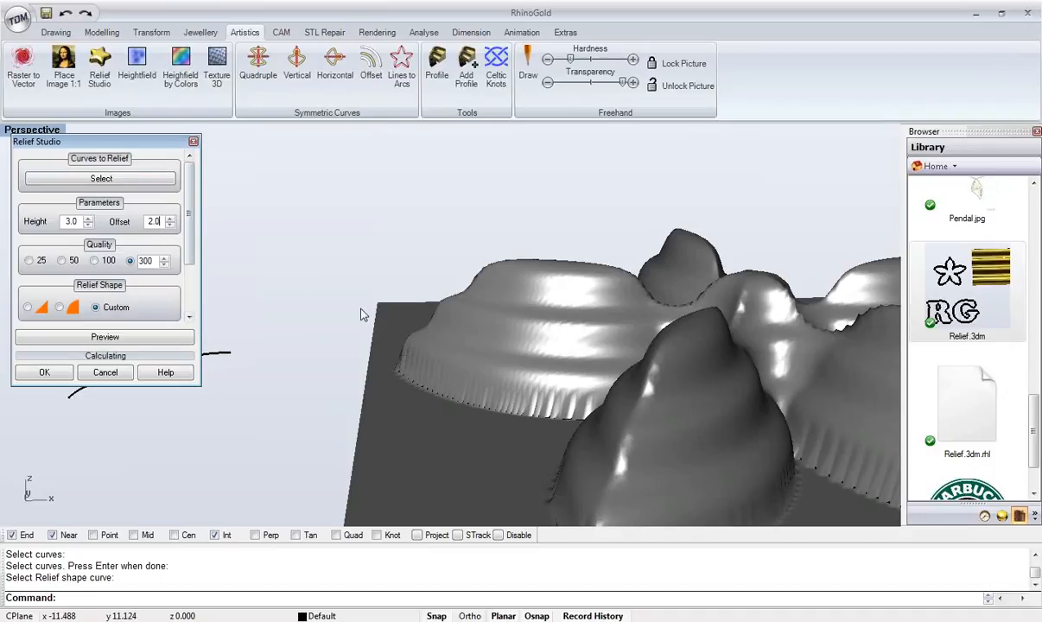
- Examine the previewed flower relief's stepped petals, edges and centre from several angles and distances
right_click_drag(361, 308, 371, 337)
scroll(372, 337, "down", 6)
scroll(444, 302, "up", 5)
right_click_drag(477, 226, 434, 249)
scroll(446, 278, "down", 7)
scroll(446, 278, "up", 4)
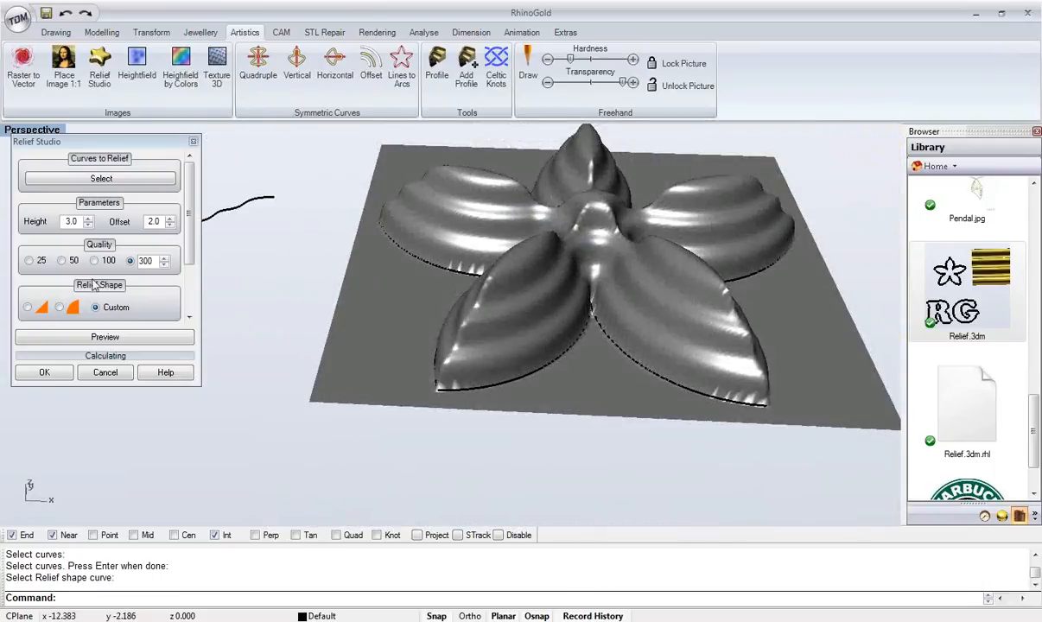
left_click_drag(72, 138, 102, 156)
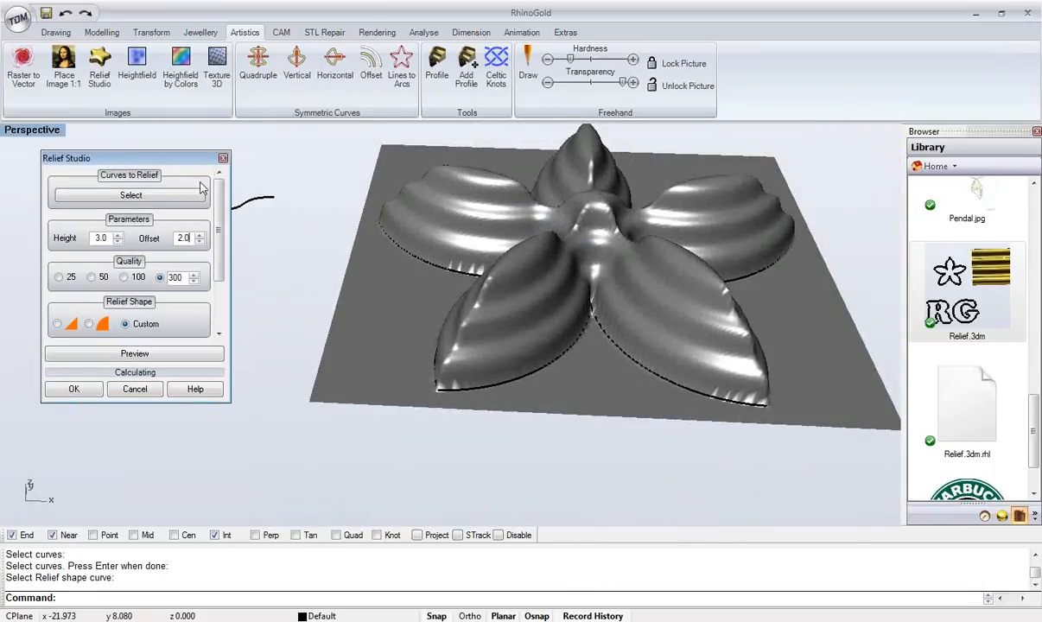
right_click_drag(382, 283, 383, 253)
scroll(383, 252, "up", 5)
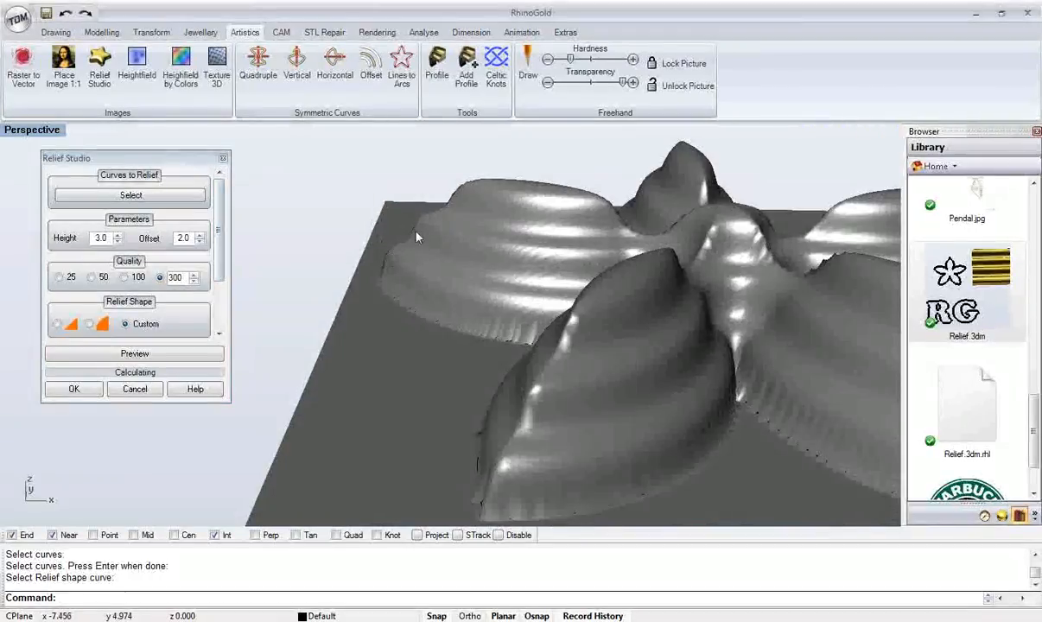
scroll(592, 204, "down", 5)
right_click_drag(557, 287, 475, 344)
scroll(554, 285, "up", 5)
scroll(570, 353, "down", 5)
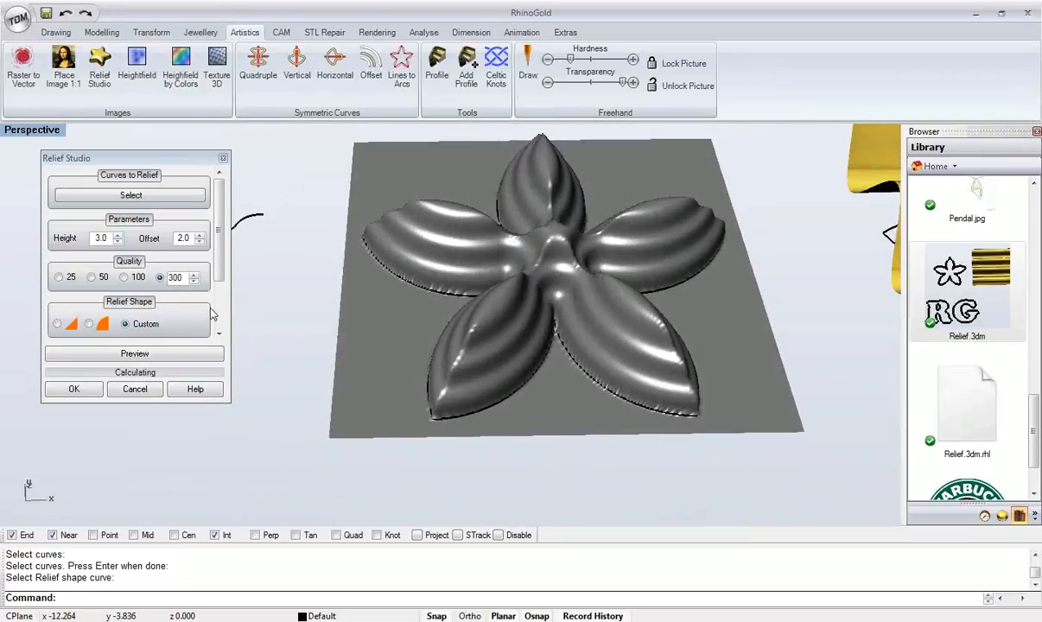
- Generate the previewed flower relief with Surface as the export geometry
scroll(210, 313, "down", 3)
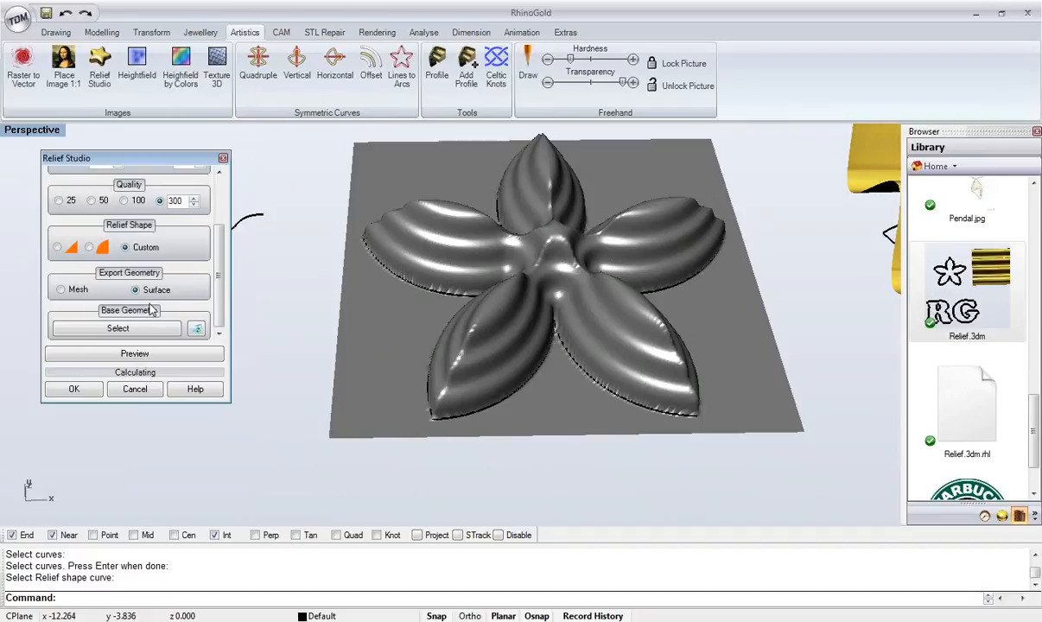
right_click_drag(413, 398, 419, 344)
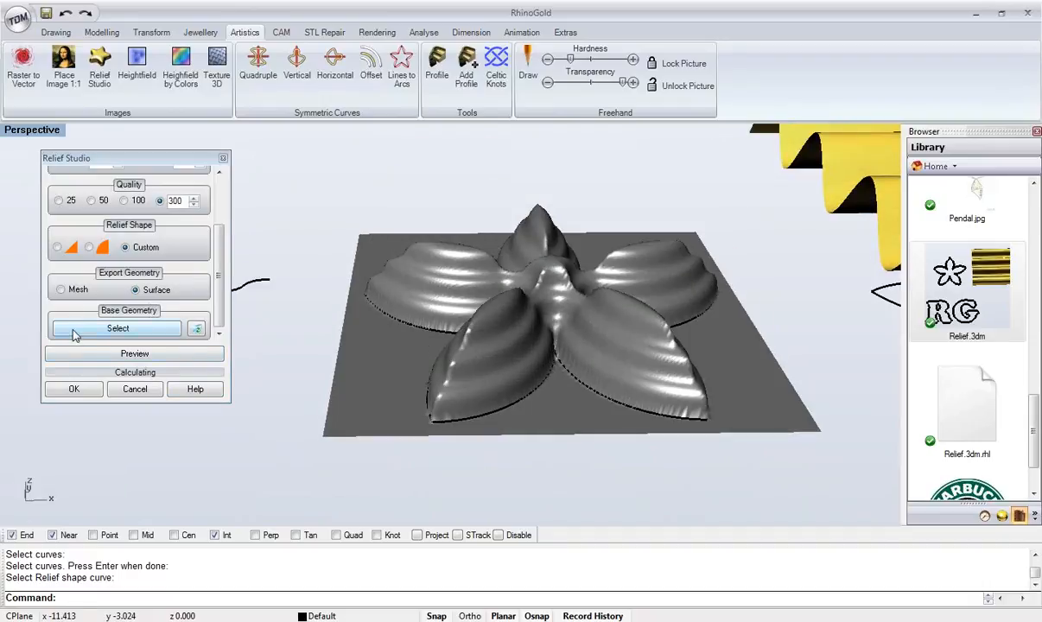
left_click(75, 388)
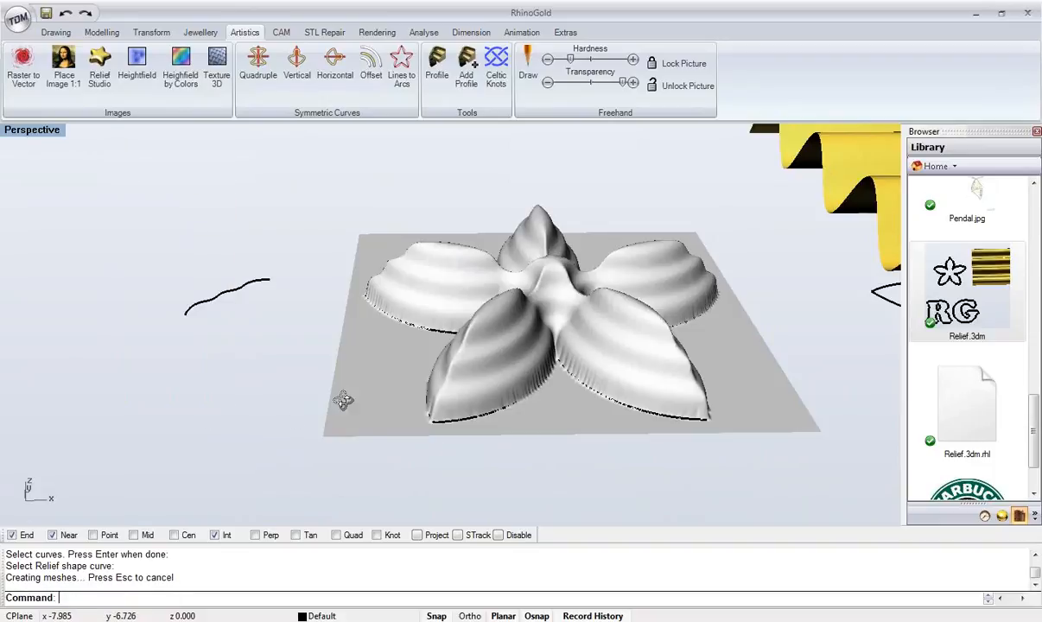
- Try trimming the relief's flat surround with the flower outline curve, and undo that trim
right_click_drag(337, 389, 341, 378)
right_click_drag(148, 228, 274, 331)
left_click(313, 407)
left_click(332, 427)
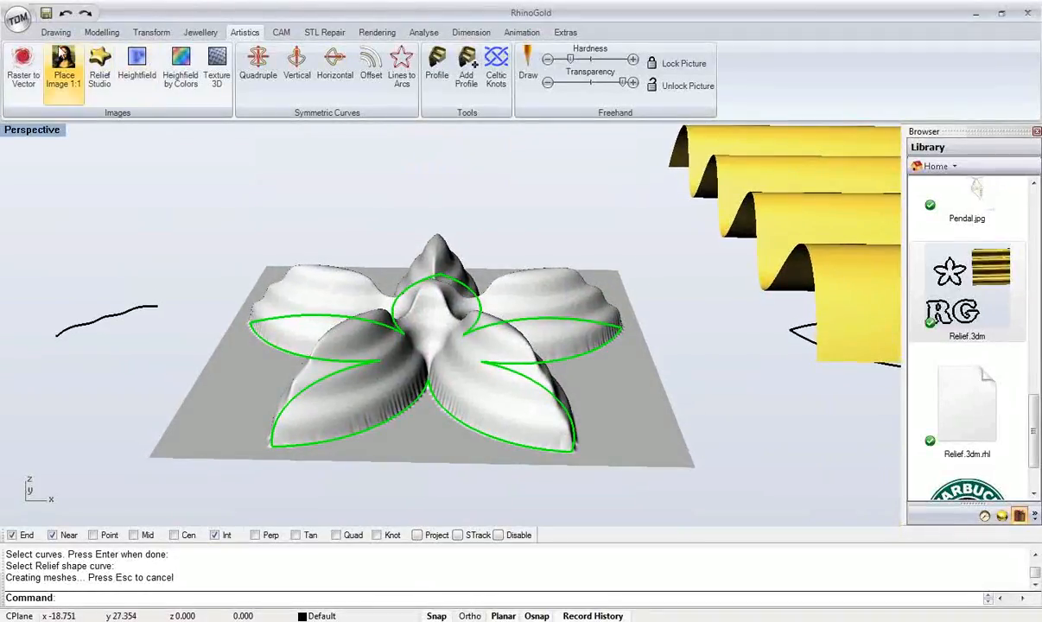
left_click(56, 33)
left_click(588, 65)
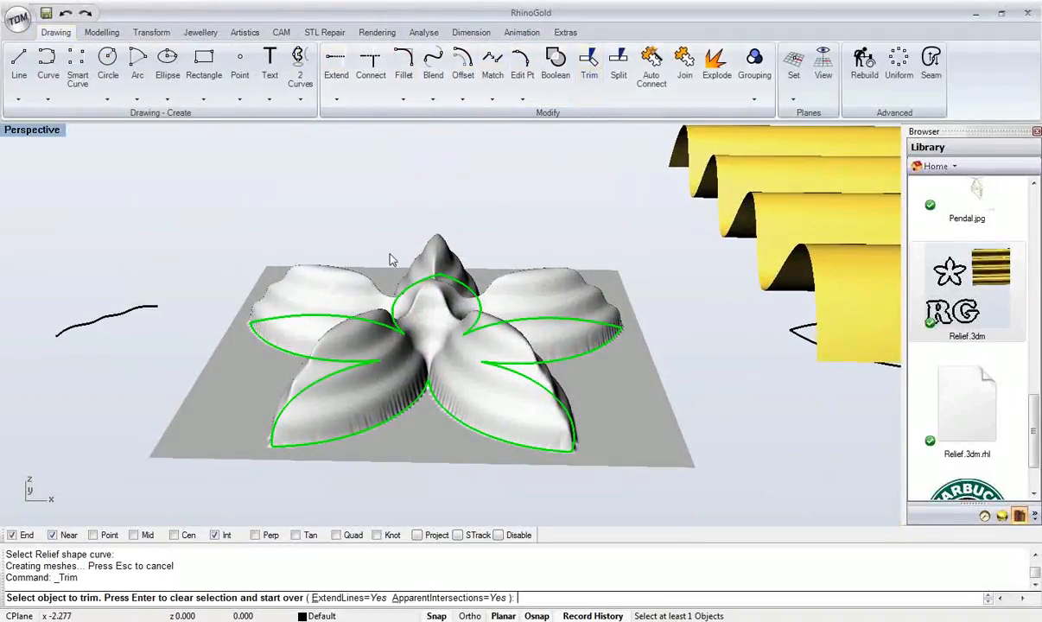
right_click_drag(391, 256, 293, 300)
left_click(226, 349)
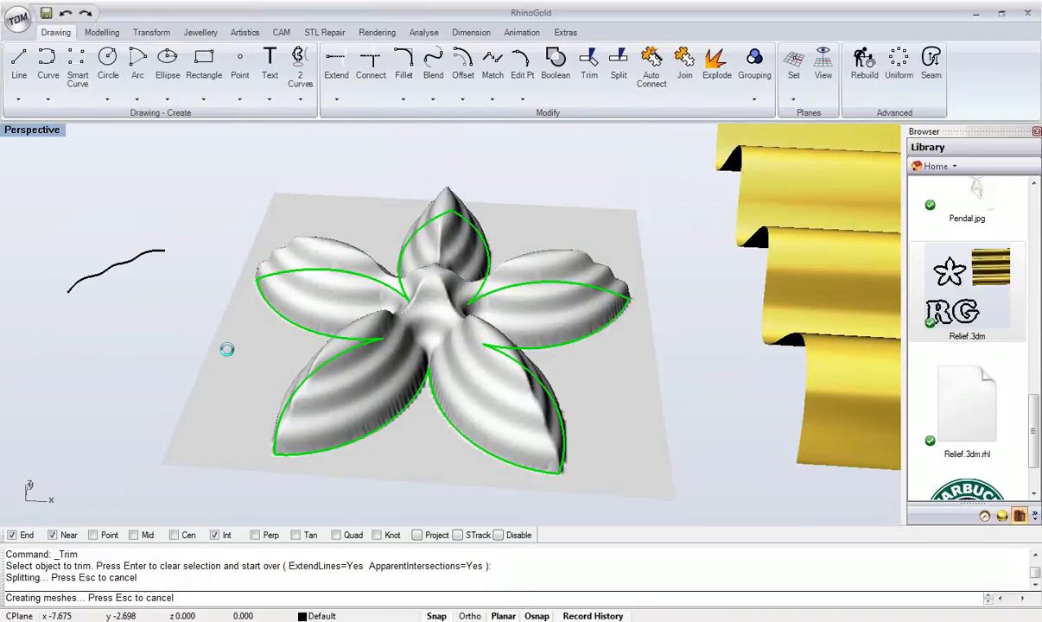
right_click_drag(263, 359, 303, 391)
right_click(285, 394)
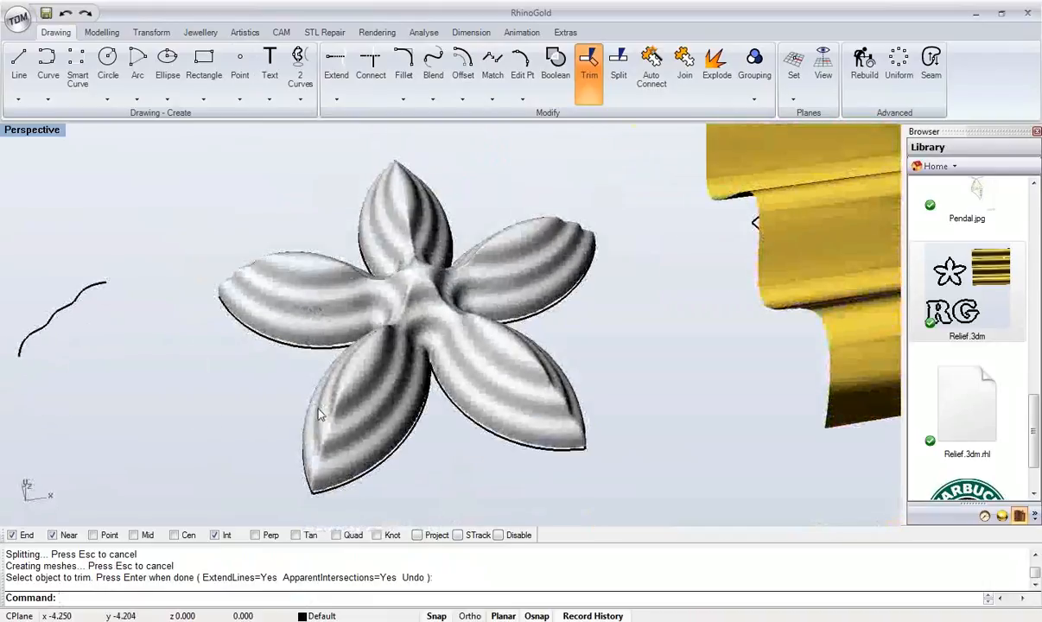
key("ctrl+z")
- In the Right view, draw a horizontal line 0.3 above the relief's base, extending past both ends of the flower
right_click_drag(156, 381, 6, 147)
double_click(13, 132)
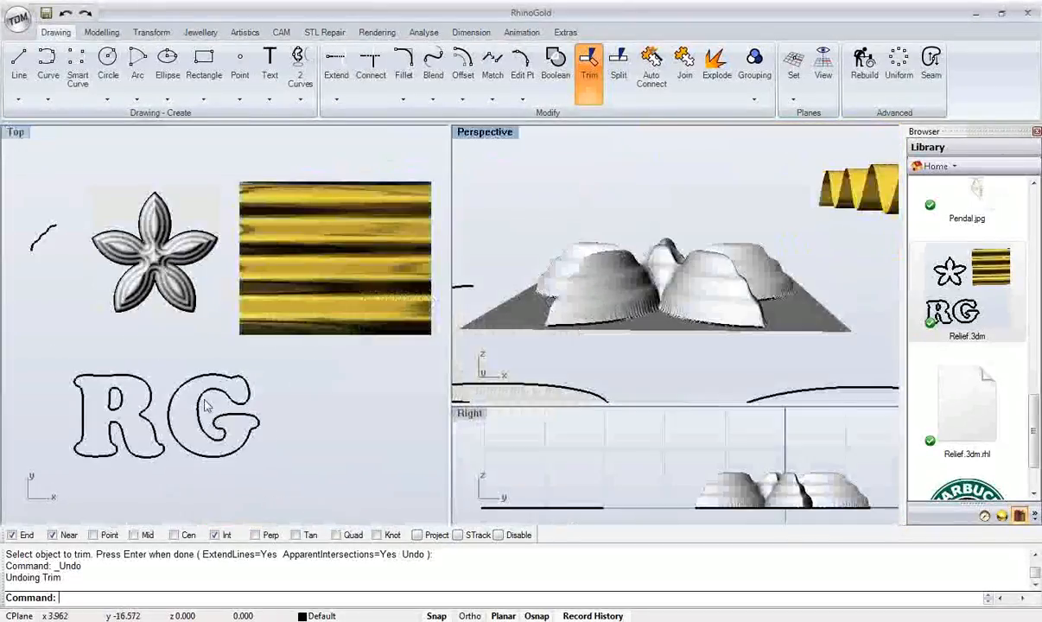
double_click(458, 406)
right_click_drag(430, 367, 52, 229)
left_click(18, 63)
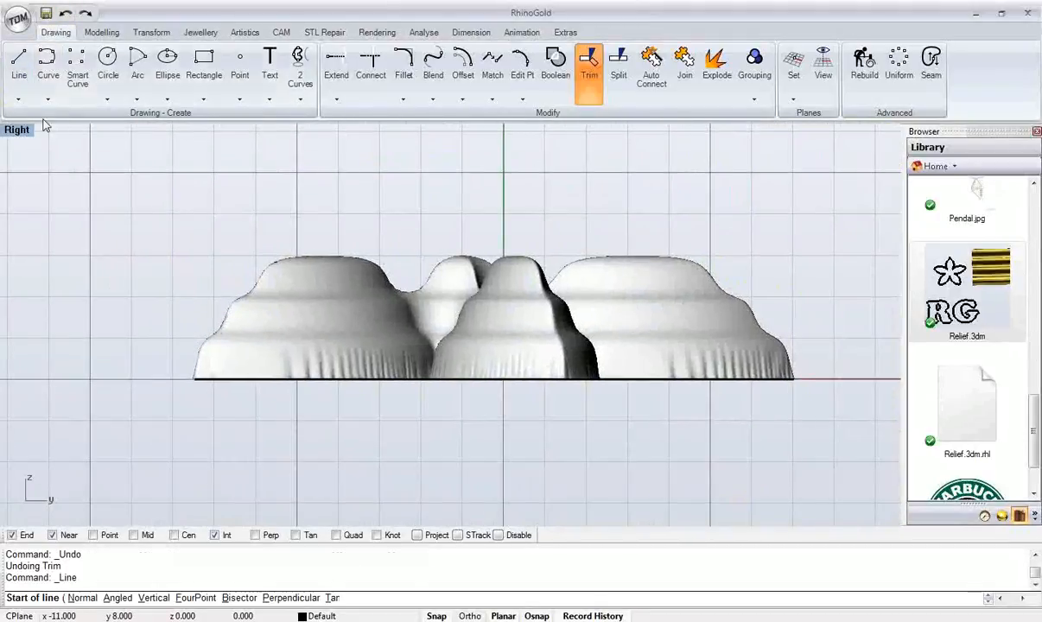
scroll(134, 368, "up", 5)
left_click(152, 368)
scroll(593, 401, "down", 5)
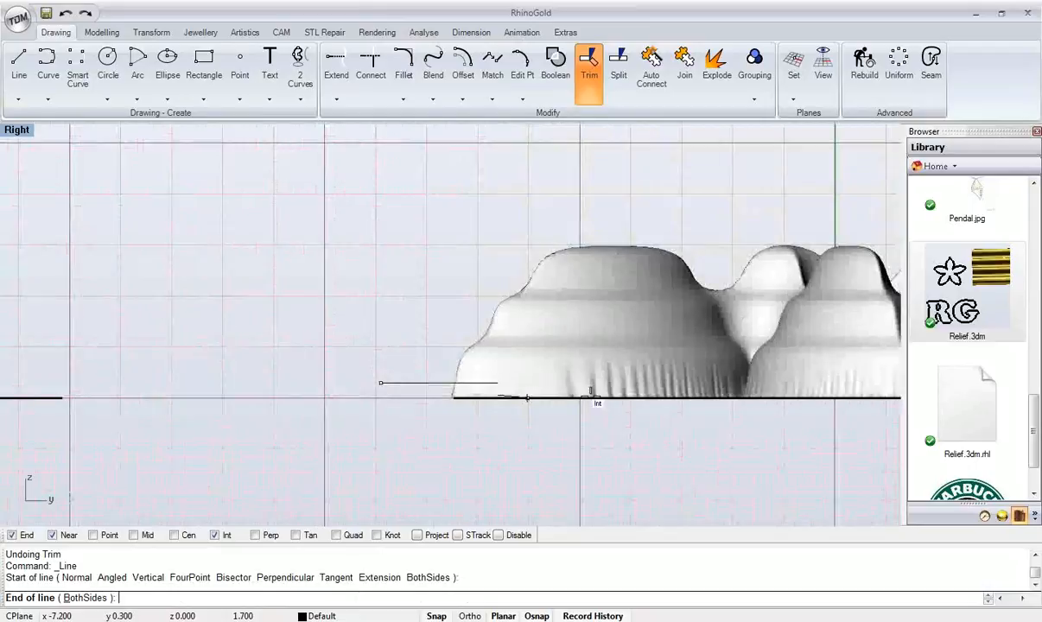
scroll(836, 270, "up", 3)
left_click(625, 269)
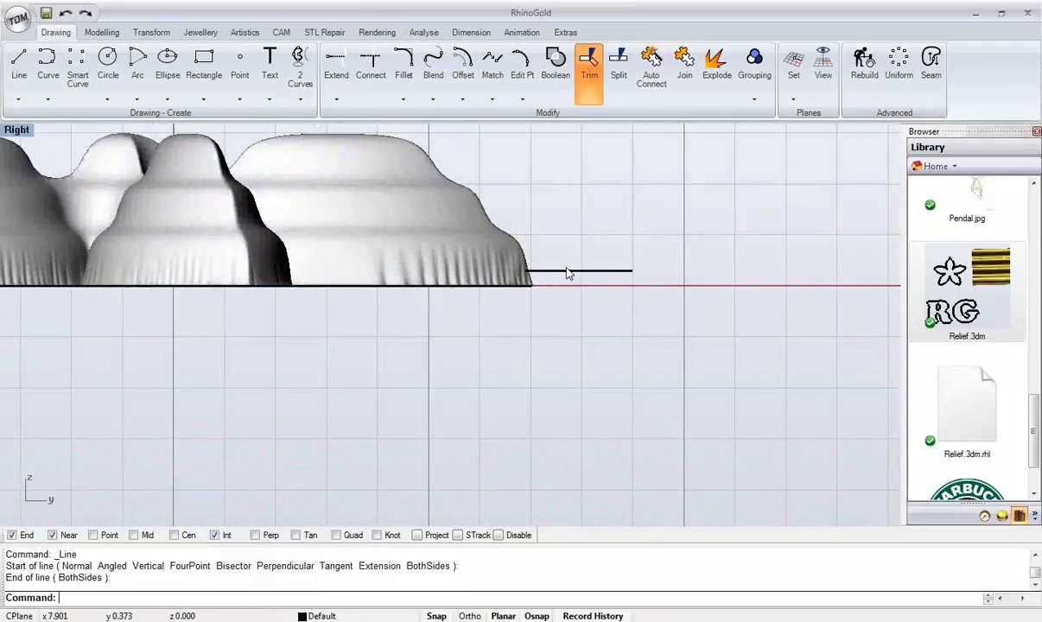
- Trim away the relief's flat base and everything below the horizontal line
scroll(565, 272, "down", 4)
scroll(644, 272, "up", 4)
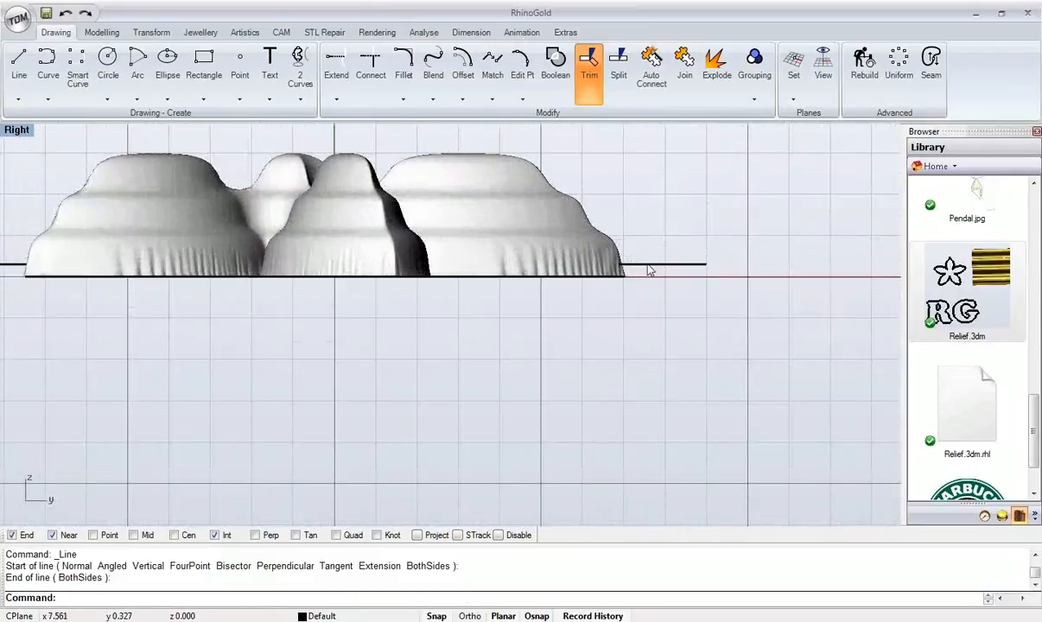
left_click(652, 265)
left_click(589, 59)
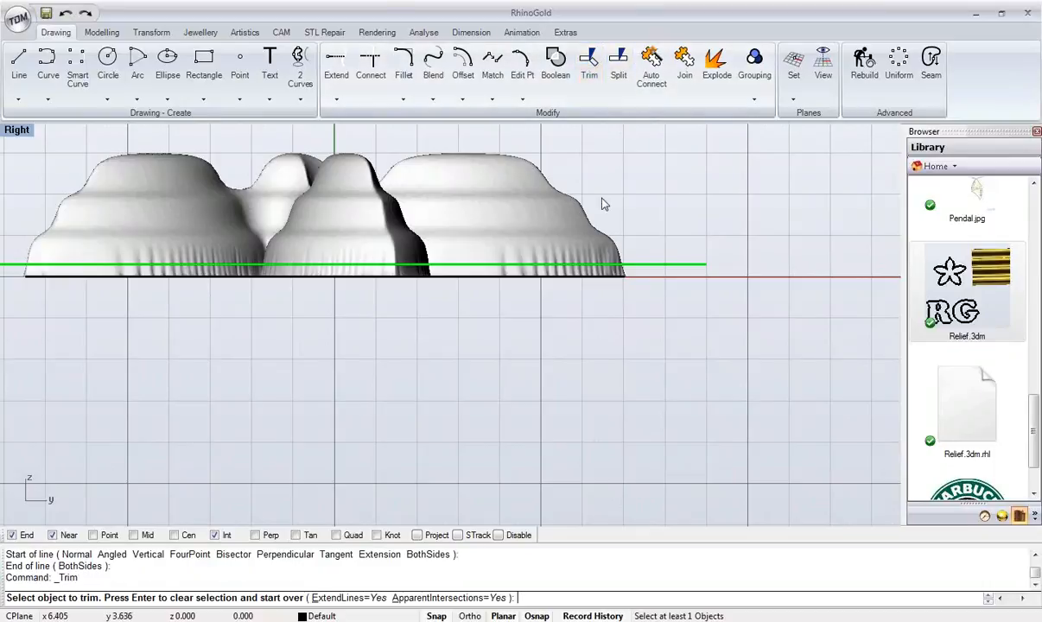
scroll(610, 265, "up", 3)
scroll(610, 265, "up", 2)
left_click(620, 302)
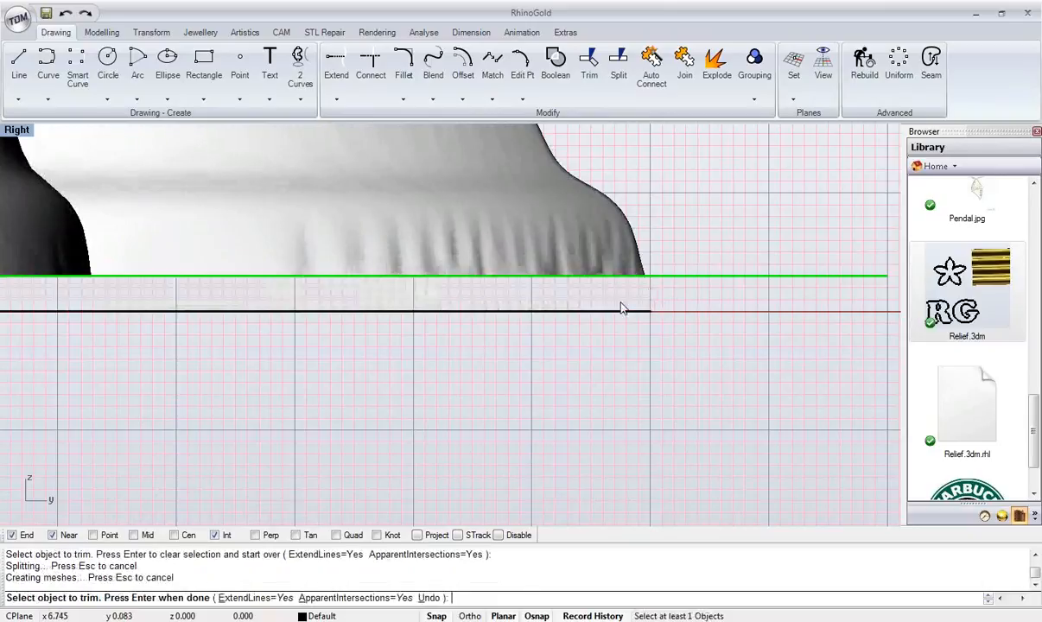
scroll(620, 306, "down", 5)
right_click_drag(335, 298, 407, 356)
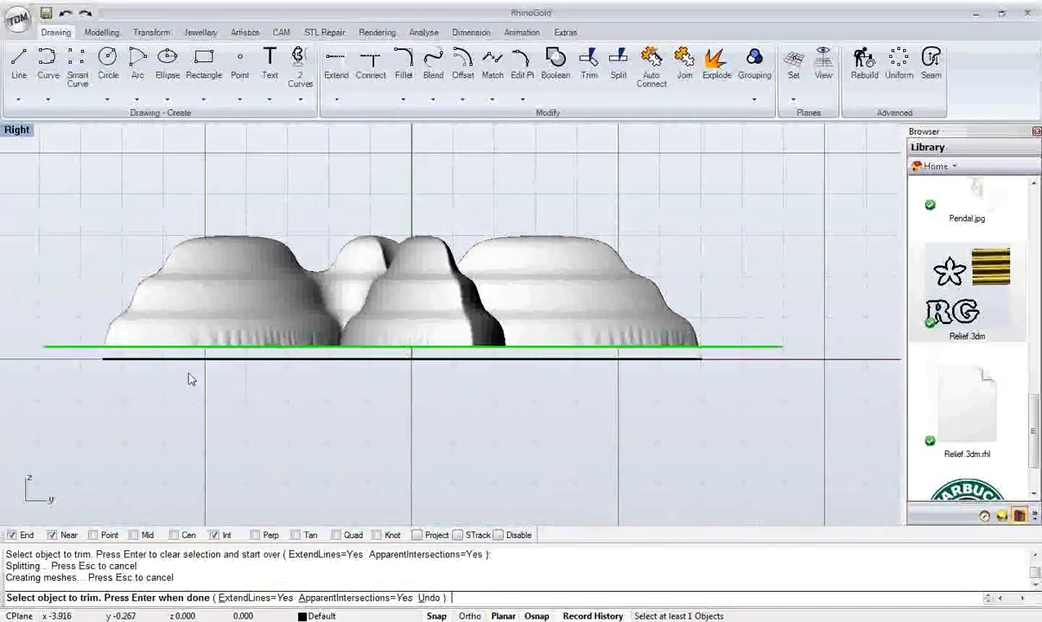
- Remove the horizontal cutting line and delete the flower outline curve beneath the relief
left_click(48, 348)
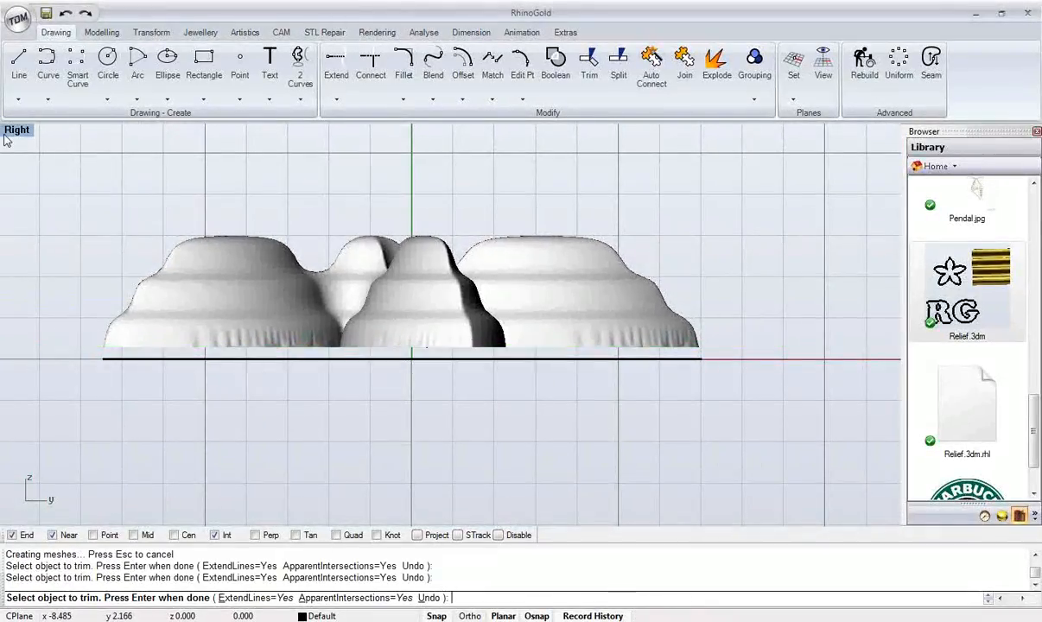
right_click(125, 140)
double_click(490, 132)
right_click_drag(452, 322, 436, 388)
key("Delete")
- Apply the copied Gold 14k Pink Polish metal material to the trimmed flower relief
left_click(436, 388)
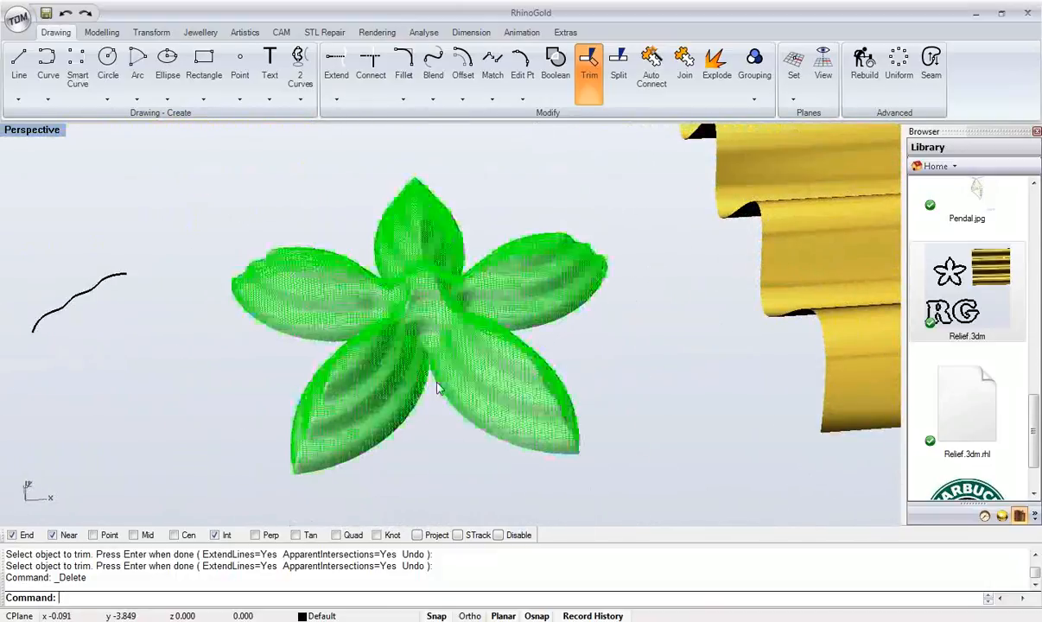
left_click(1001, 516)
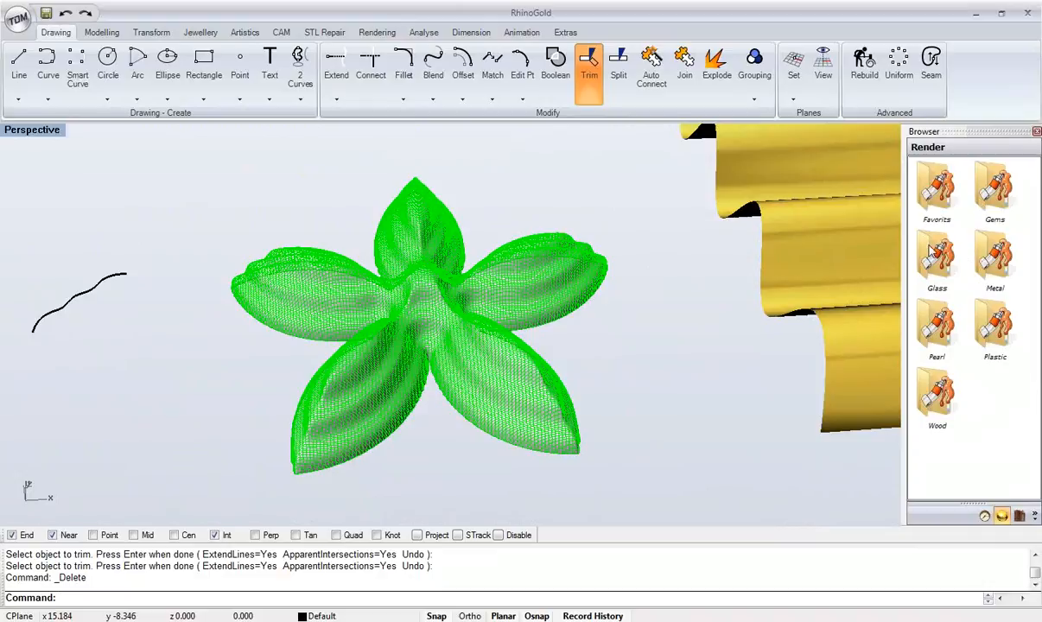
double_click(992, 271)
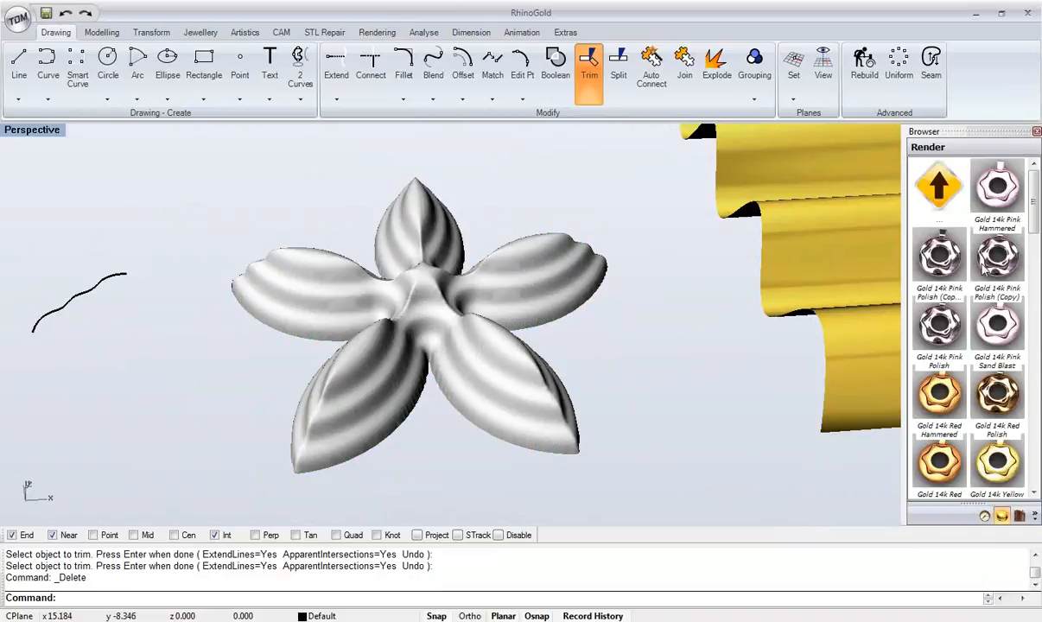
double_click(925, 258)
- Examine the flower relief with its metal material from several angles, close up and alongside the other objects
right_click_drag(545, 354, 440, 354)
scroll(445, 381, "up", 2)
right_click_drag(449, 398, 571, 309)
scroll(572, 309, "down", 3)
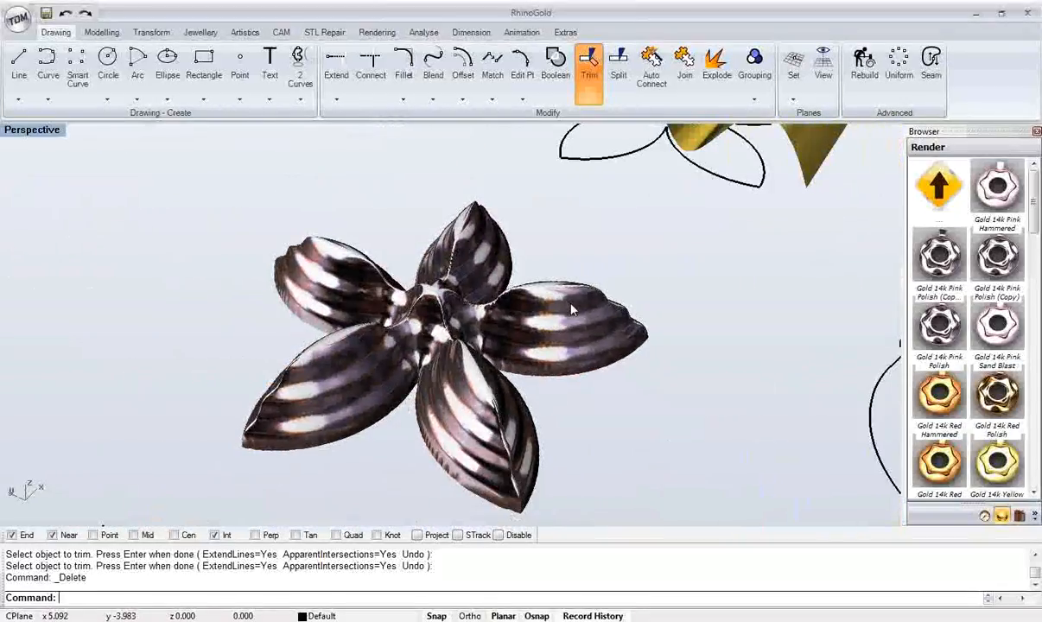
right_click_drag(571, 310, 541, 312)
scroll(595, 358, "down", 10)
scroll(570, 367, "up", 5)
right_click_drag(566, 367, 430, 332)
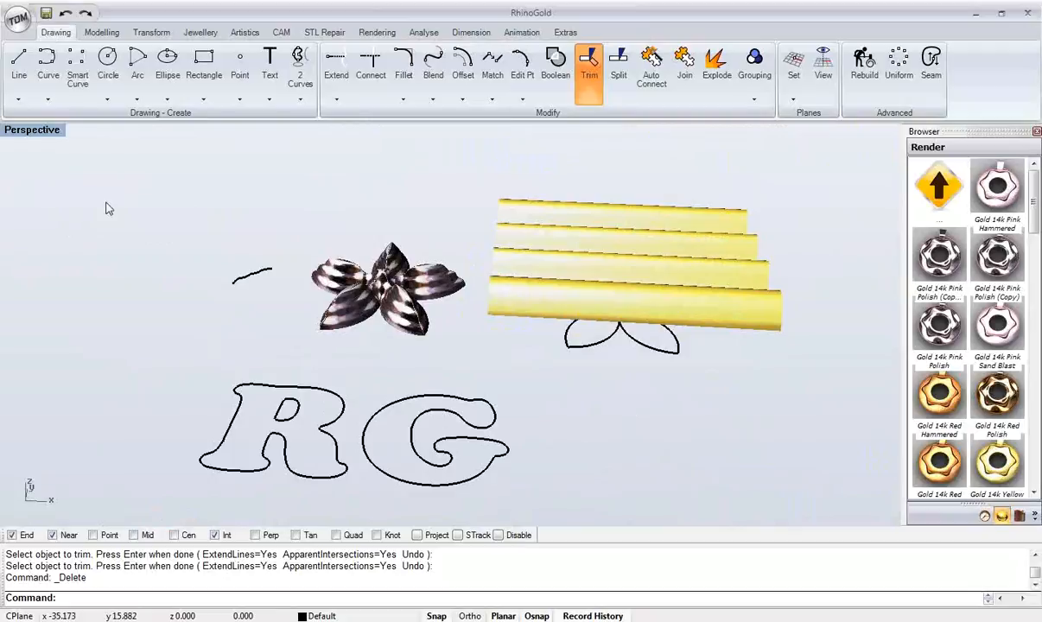
left_click_drag(104, 197, 483, 382)
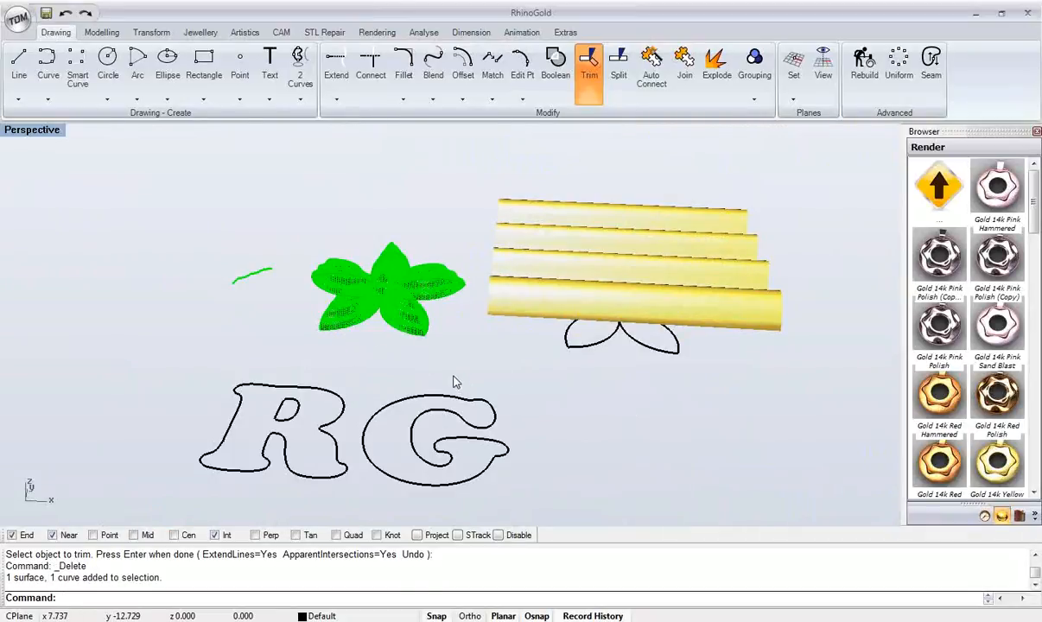
middle_click(419, 344)
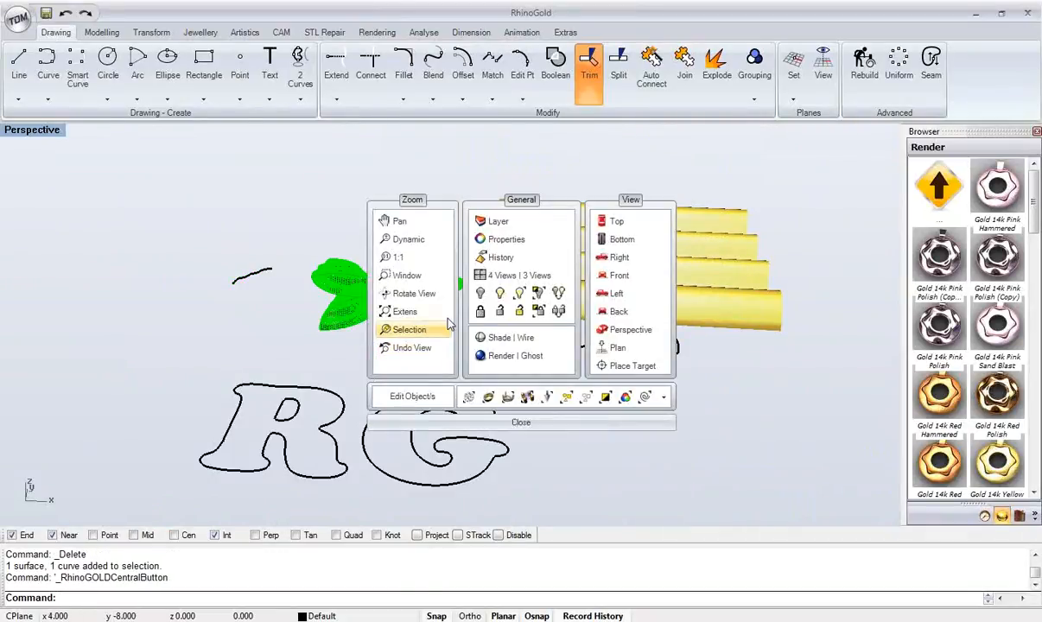
left_click(401, 420)
left_click(368, 352)
- Start a Relief Studio relief using the second flower outline beneath the wavy yellow surface
mouse_move(370, 346)
right_mouse_down()
mouse_move(407, 354)
mouse_move(435, 342)
mouse_move(412, 287)
right_mouse_up()
scroll(416, 348, "up", 3)
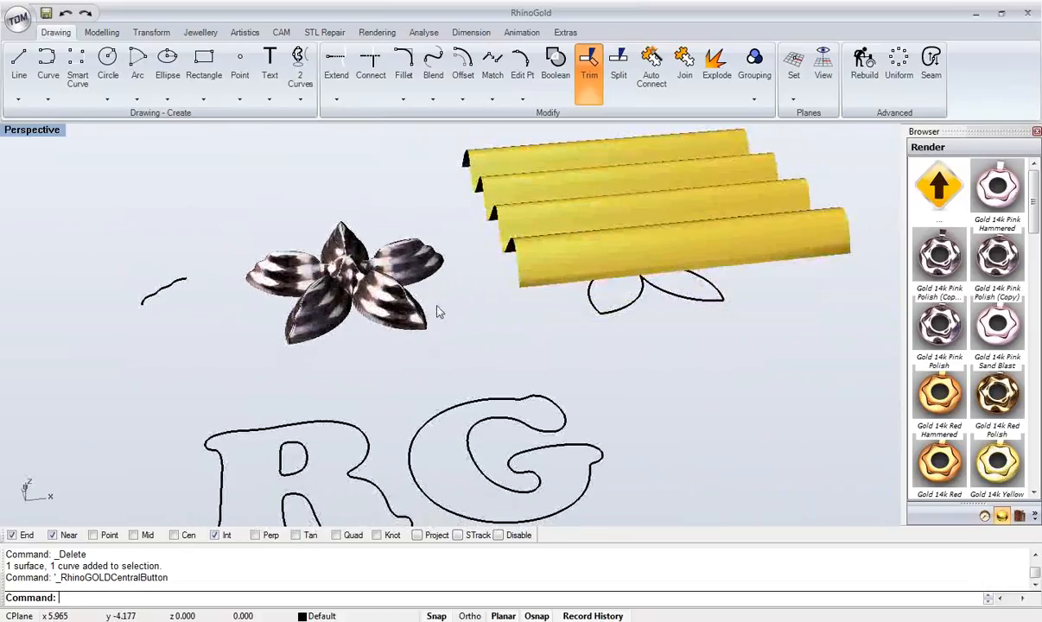
left_click(201, 32)
left_click(244, 32)
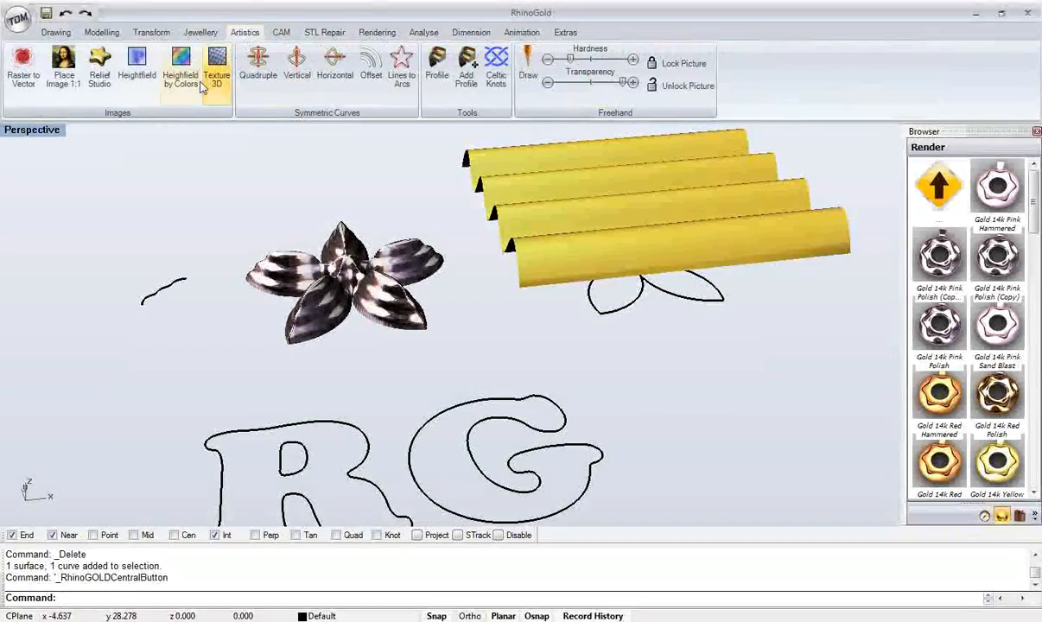
left_click(102, 79)
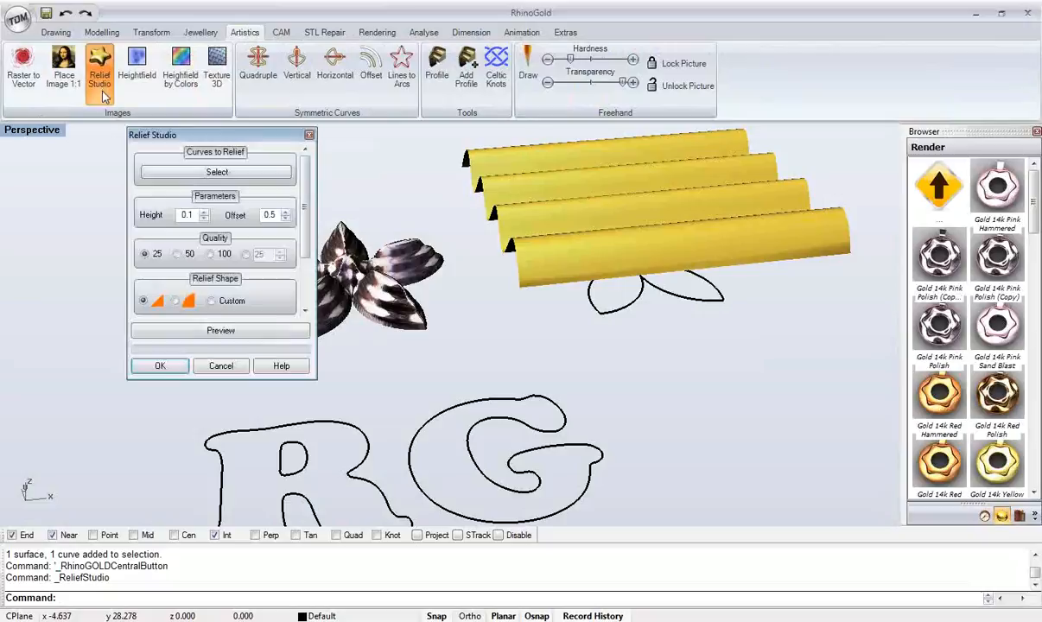
left_click(182, 173)
left_click(589, 294)
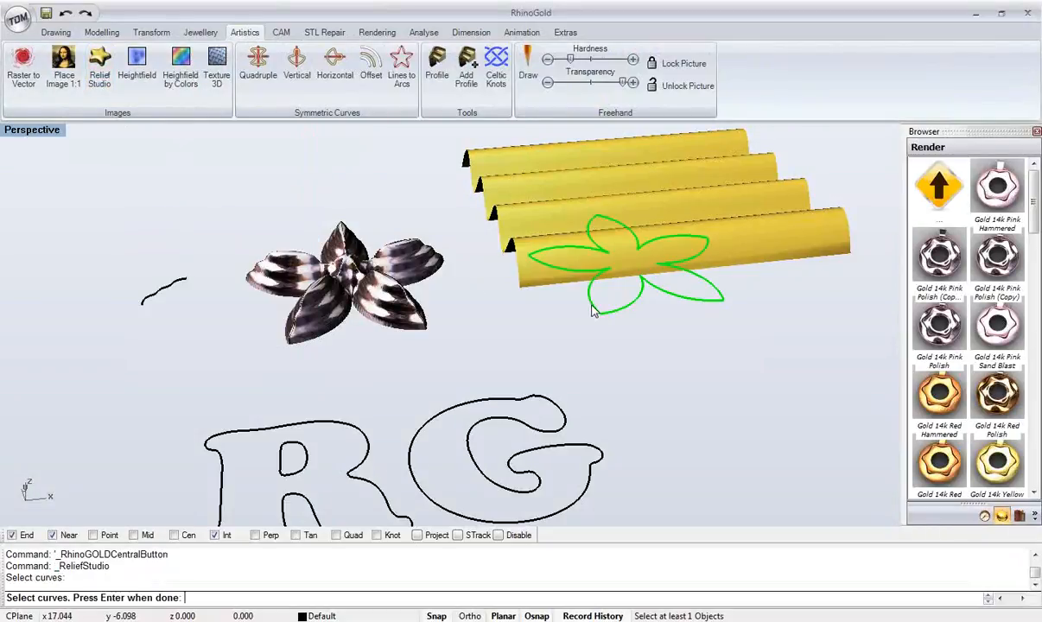
key("Return")
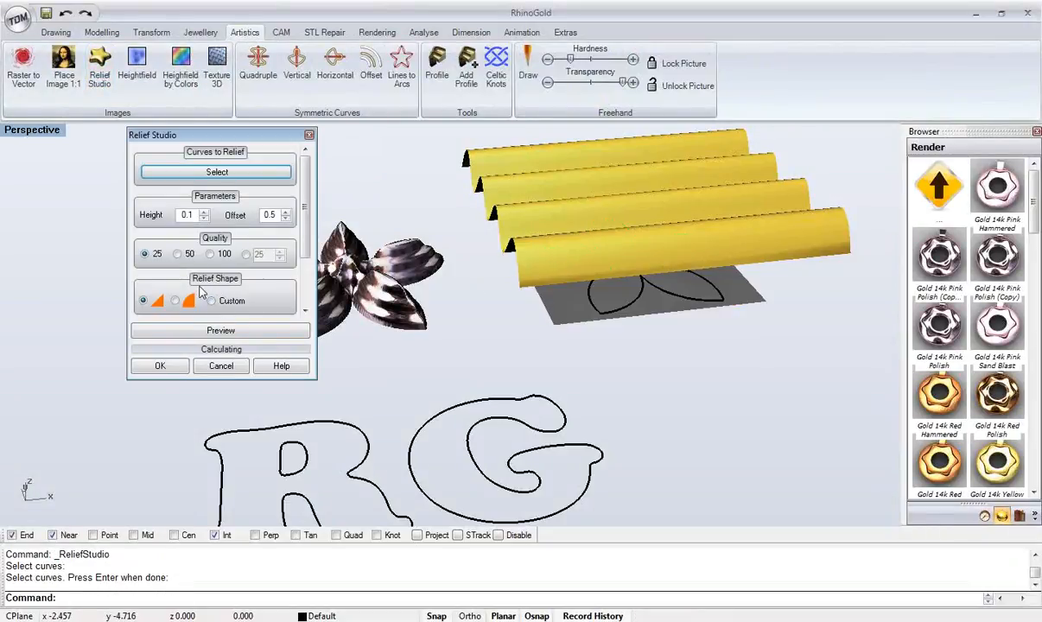
- Assign the wavy yellow surface as the base geometry for the flower relief
scroll(306, 309, "down", 2)
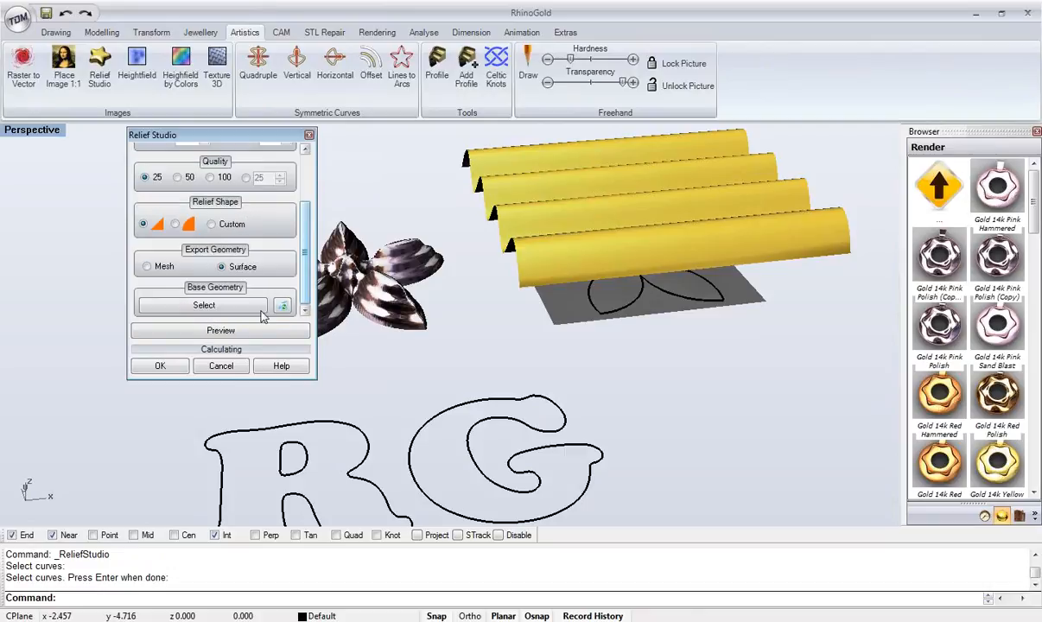
left_click(219, 307)
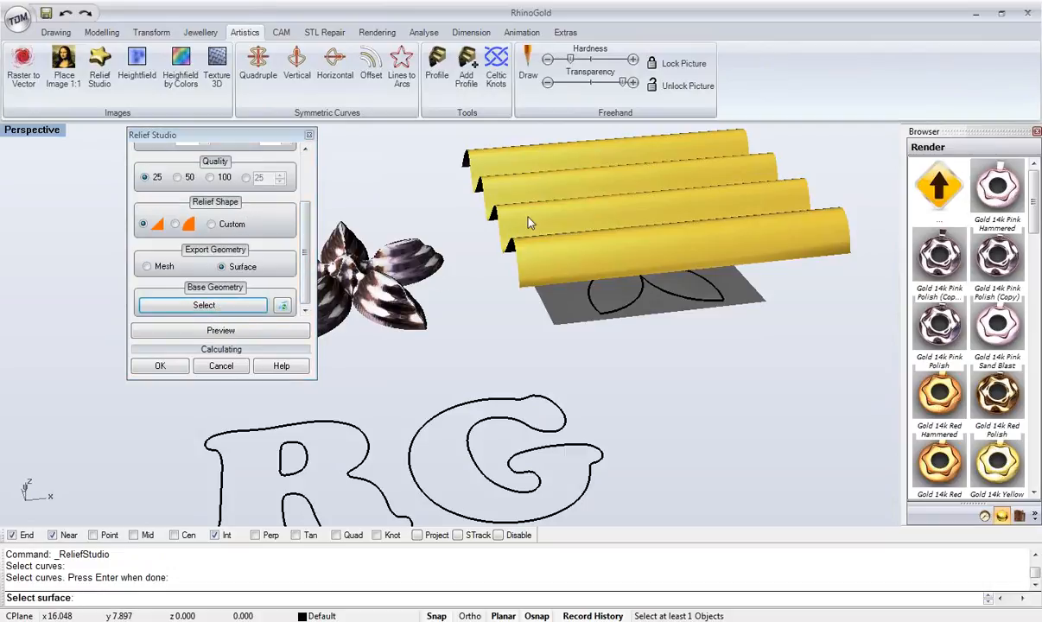
left_click(531, 221)
key("Return")
right_click_drag(531, 221, 553, 251)
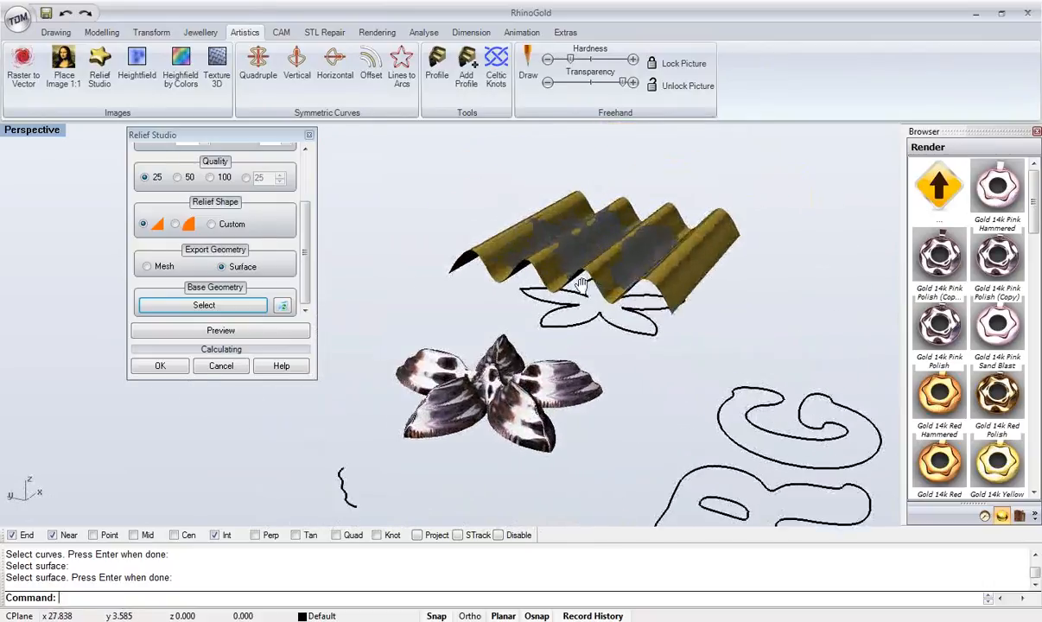
scroll(533, 256, "up", 3)
right_click_drag(640, 251, 769, 242)
- Set the relief quality to 100, its height to 2.0 and its offset to 2.0
left_click(220, 178)
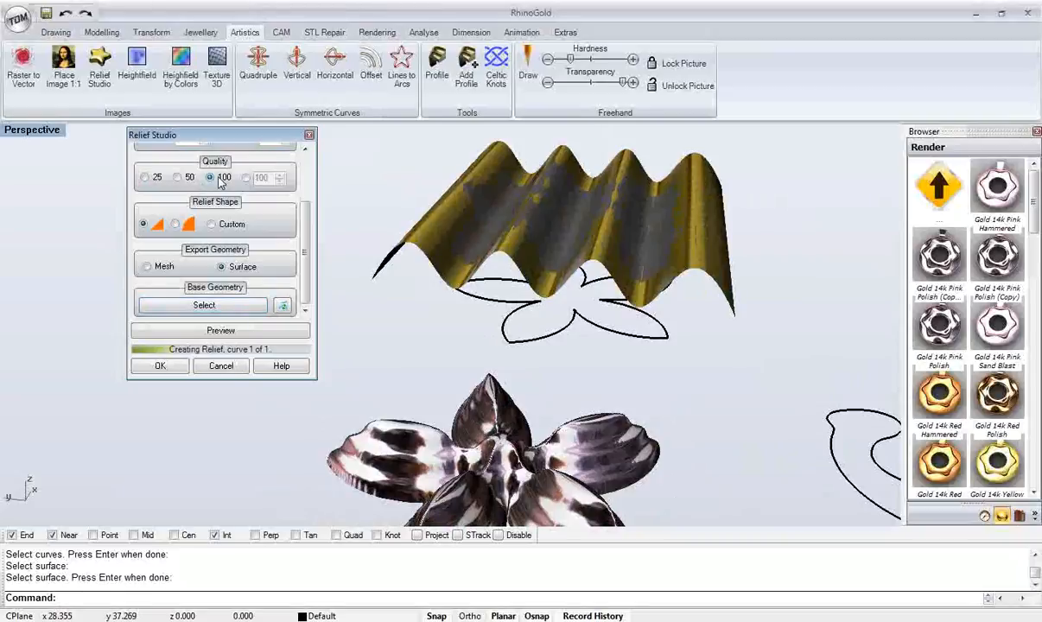
right_click_drag(495, 248, 490, 309)
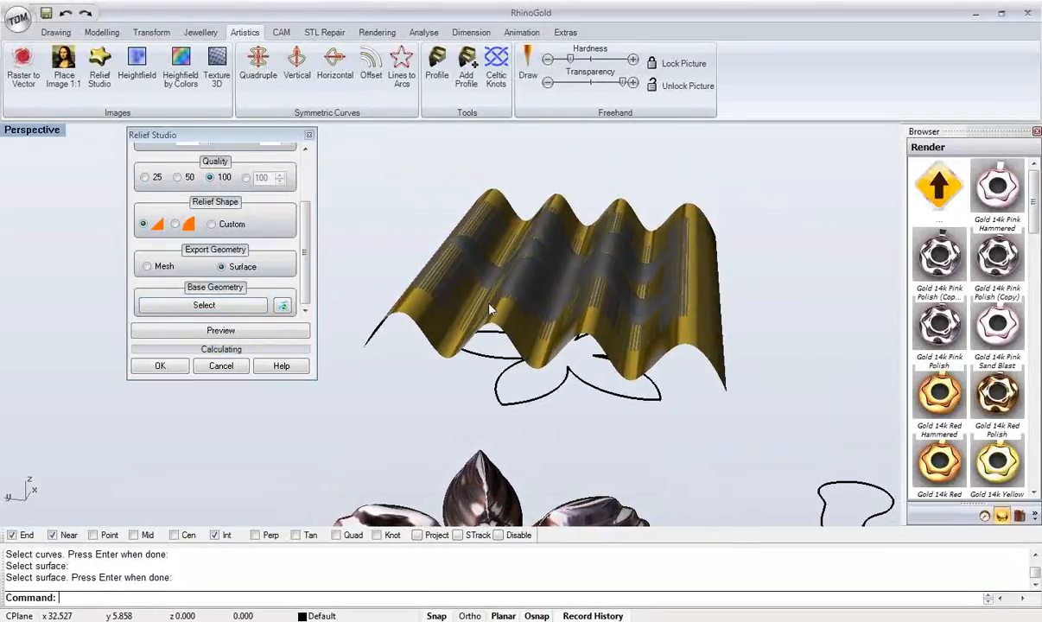
scroll(287, 161, "up", 3)
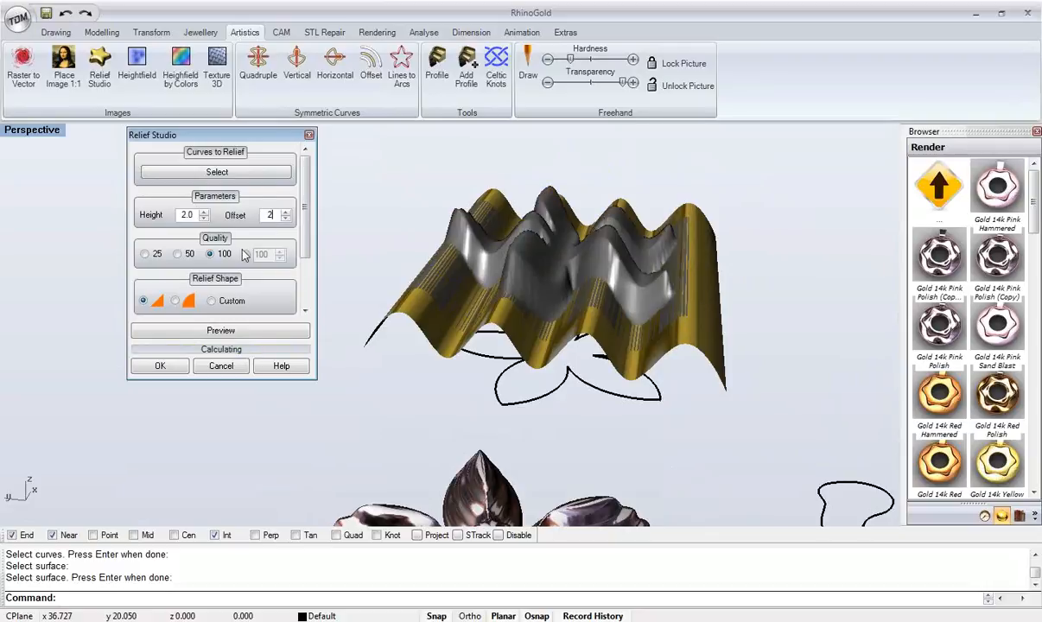
left_click(189, 215)
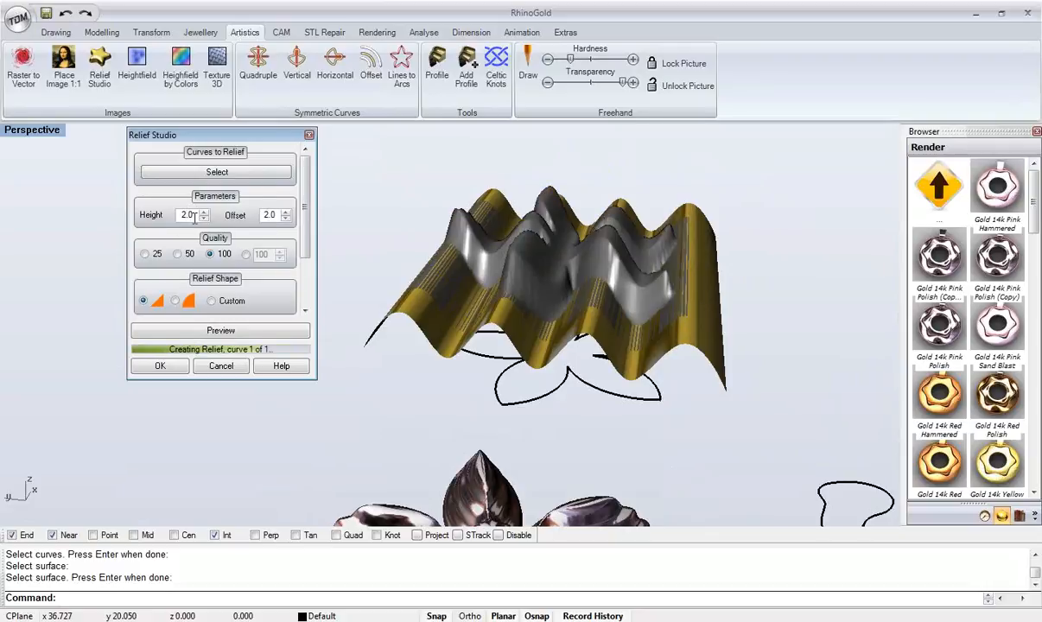
right_click_drag(597, 260, 458, 337)
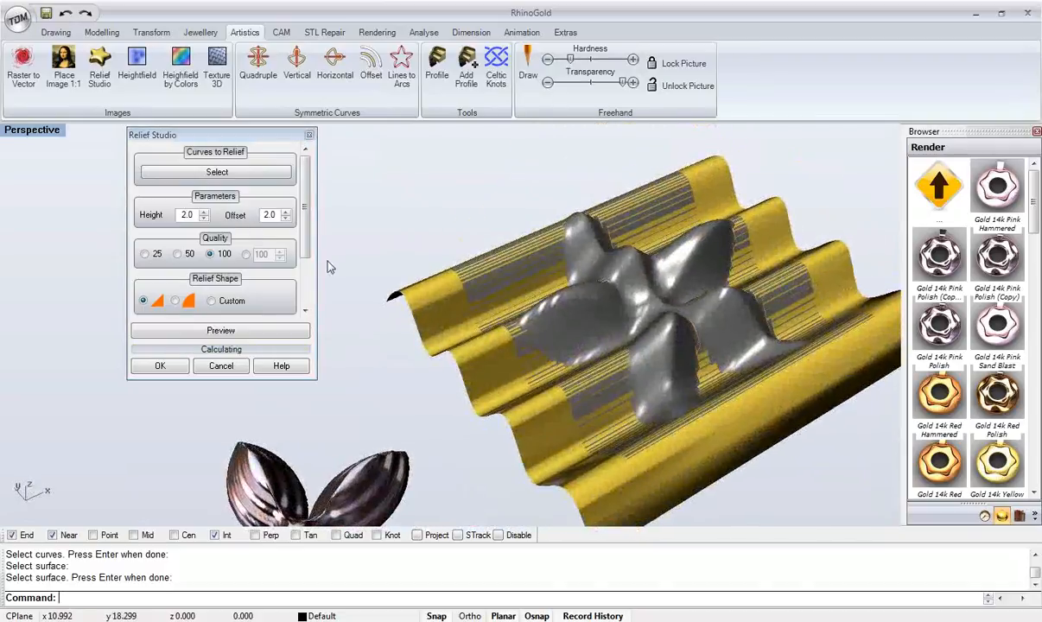
- Set the relief offset to 1.0, keeping the height at 2.0
left_click(263, 215)
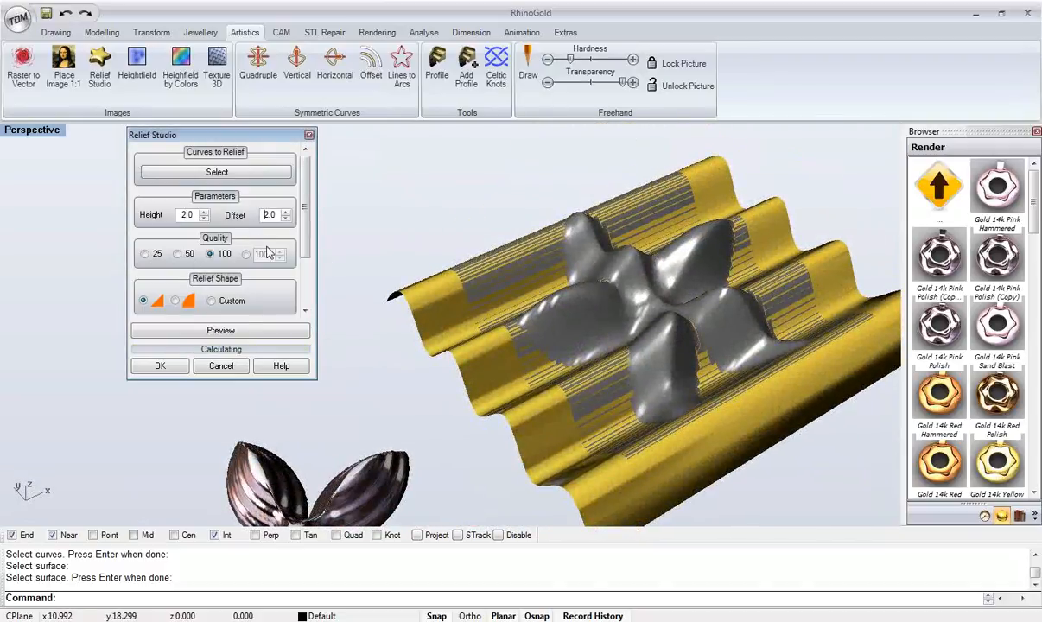
key("Delete")
type("1")
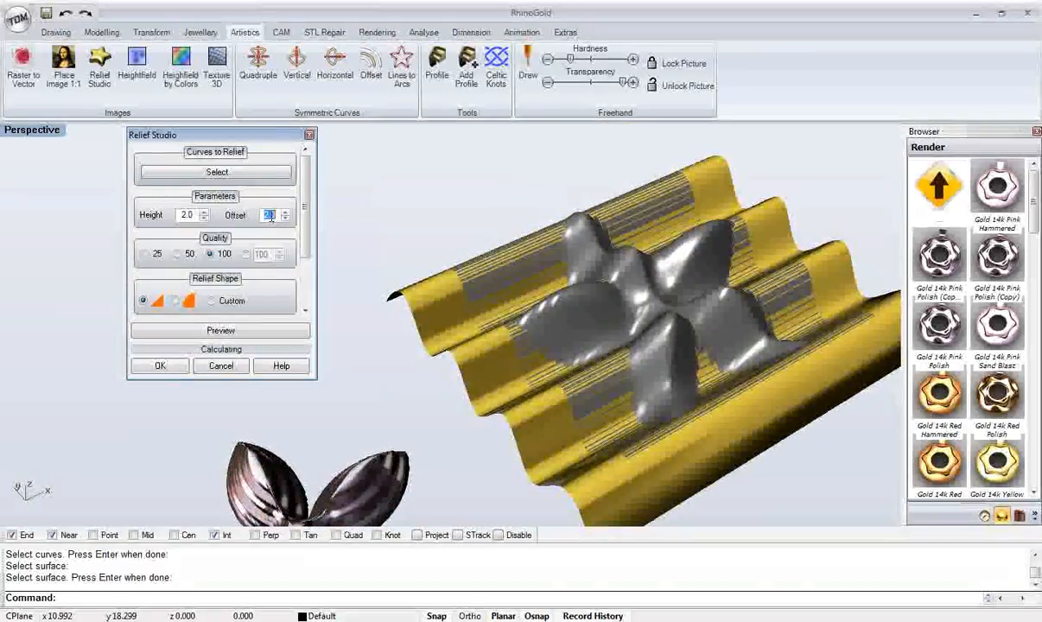
left_click(189, 215)
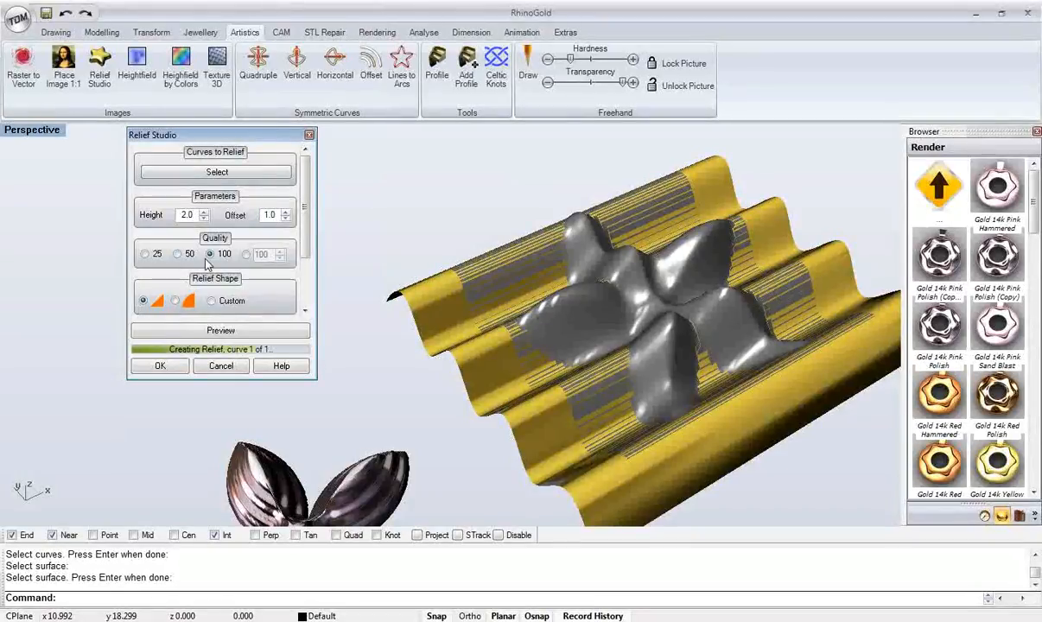
mouse_move(426, 293)
right_mouse_down()
mouse_move(448, 252)
mouse_move(458, 288)
mouse_move(432, 287)
right_mouse_up()
- Switch the relief shape to the rounded profile
scroll(290, 257, "down", 3)
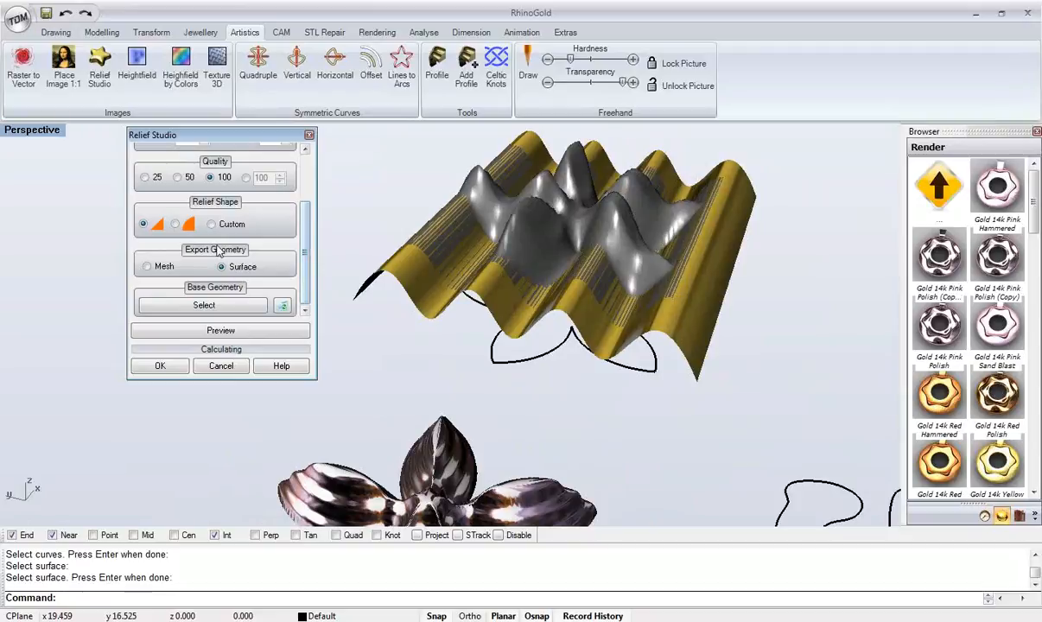
left_click(189, 223)
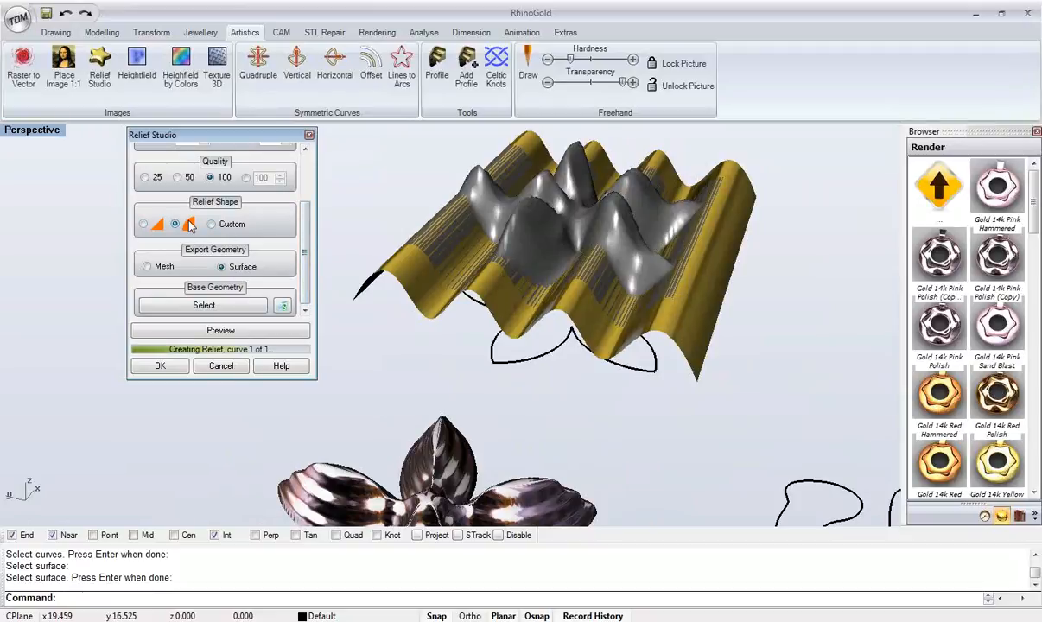
right_click_drag(516, 256, 371, 285)
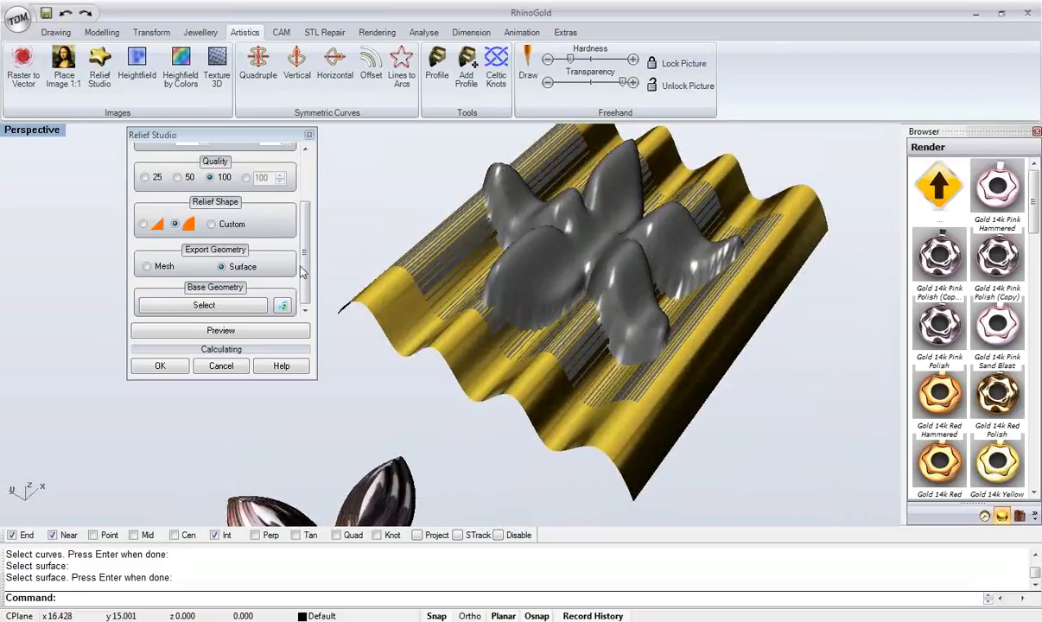
- Set a custom relief quality of 400, preview the result and create the relief on the wavy surface
scroll(303, 272, "up", 3)
left_click(246, 235)
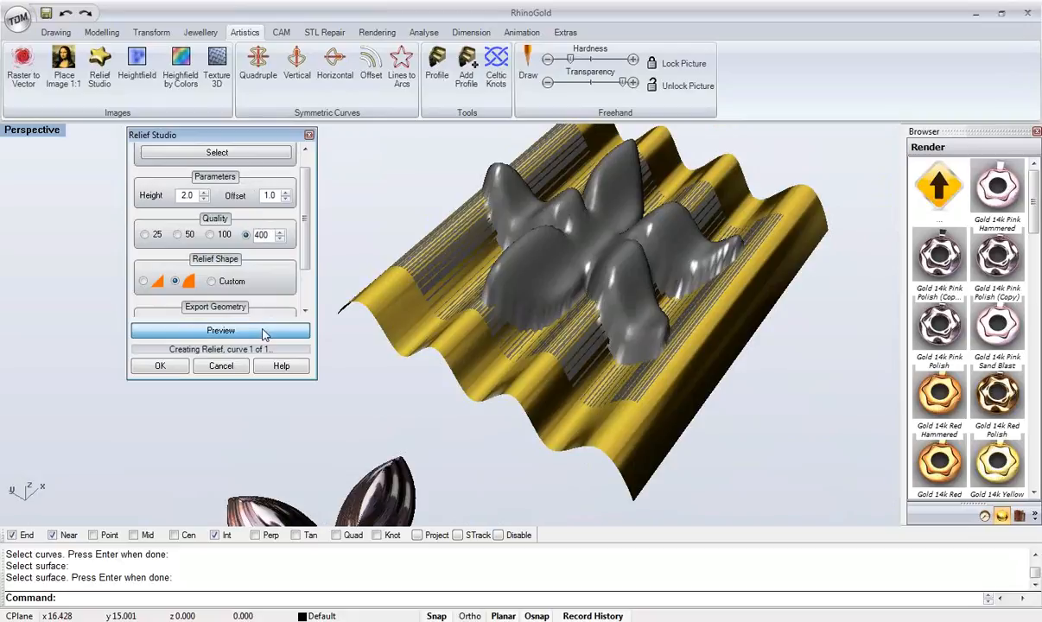
scroll(290, 272, "down", 2)
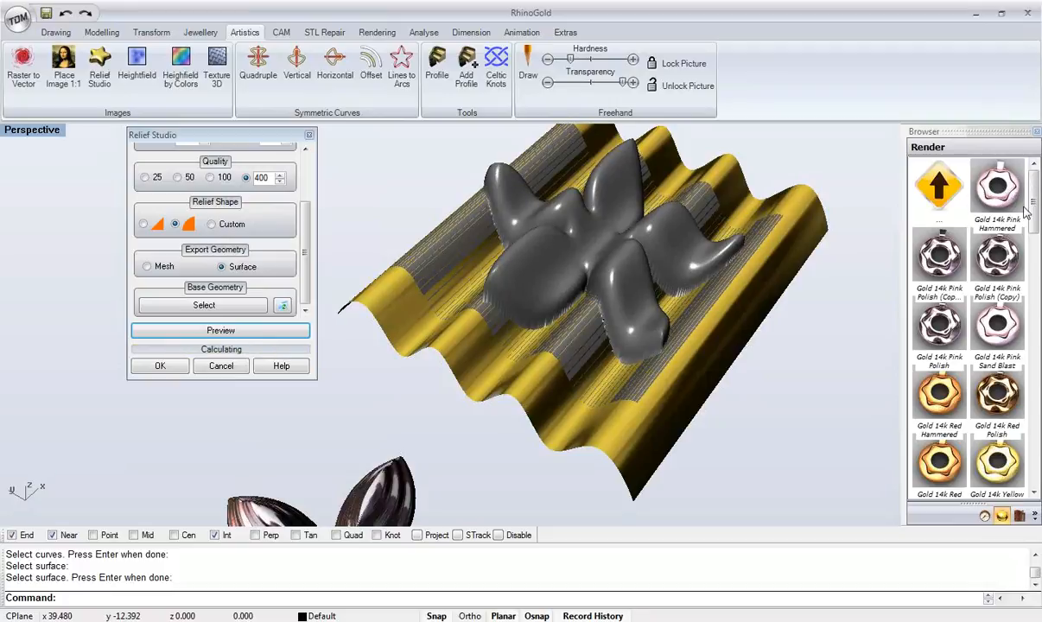
right_click_drag(653, 359, 665, 394)
left_click(148, 369)
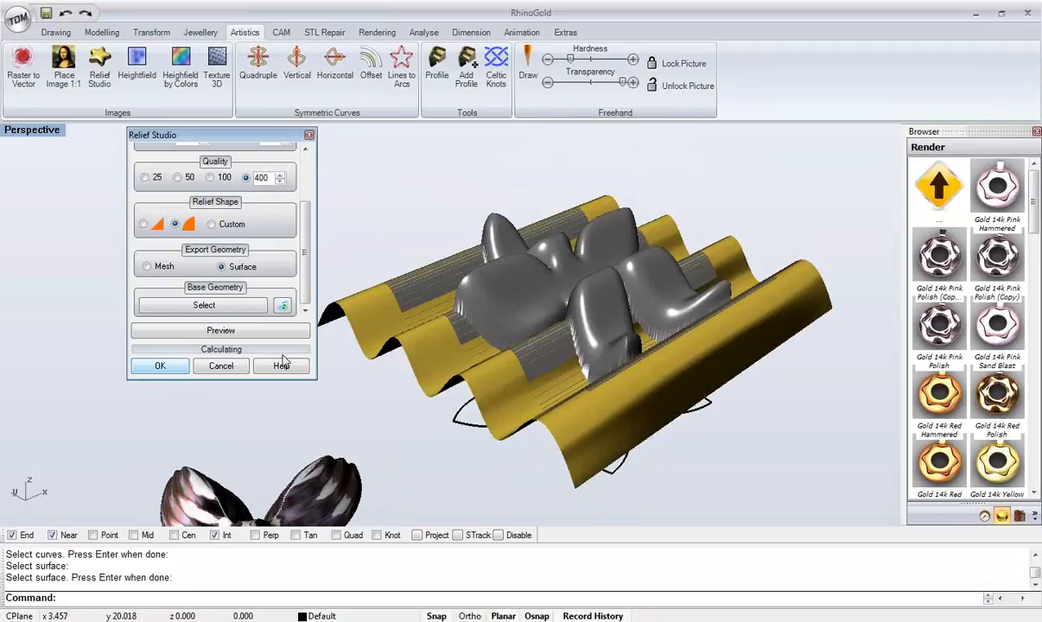
- Examine the new relief on the wavy surface and the metal flower relief from several angles
right_click_drag(349, 327, 450, 267)
left_click(550, 221)
right_click_drag(550, 221, 441, 298)
scroll(441, 298, "down", 3)
left_click_drag(497, 234, 130, 402)
middle_click(130, 402)
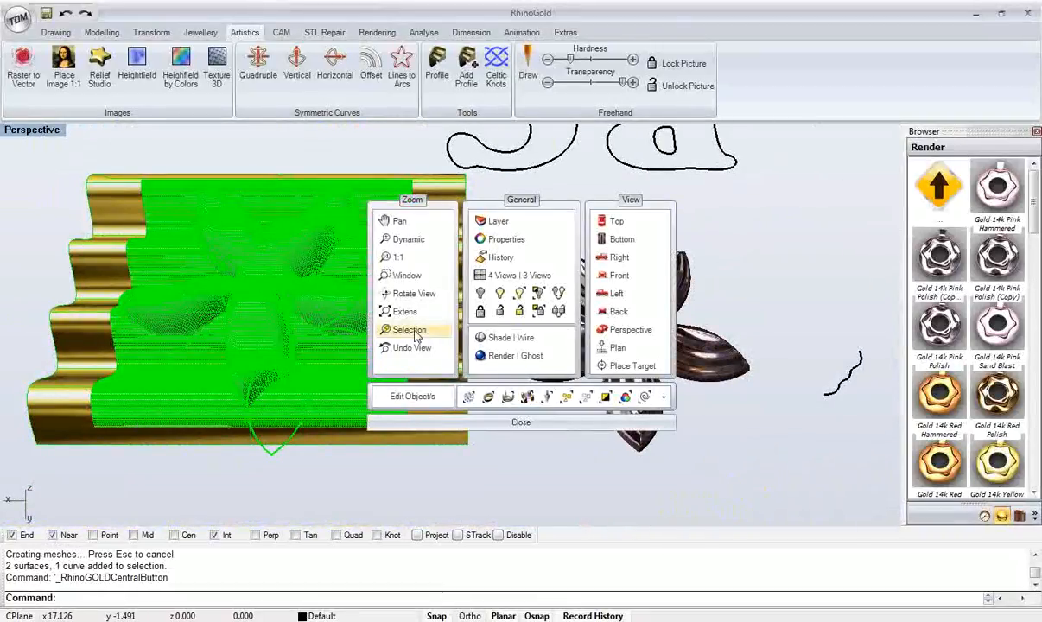
left_click(510, 422)
left_click(485, 480)
right_click_drag(485, 481, 396, 289)
scroll(432, 371, "up", 7)
right_click_drag(441, 431, 436, 216)
right_click_drag(414, 494, 417, 335)
scroll(416, 363, "down", 5)
right_click_drag(415, 385, 402, 318)
scroll(421, 342, "down", 5)
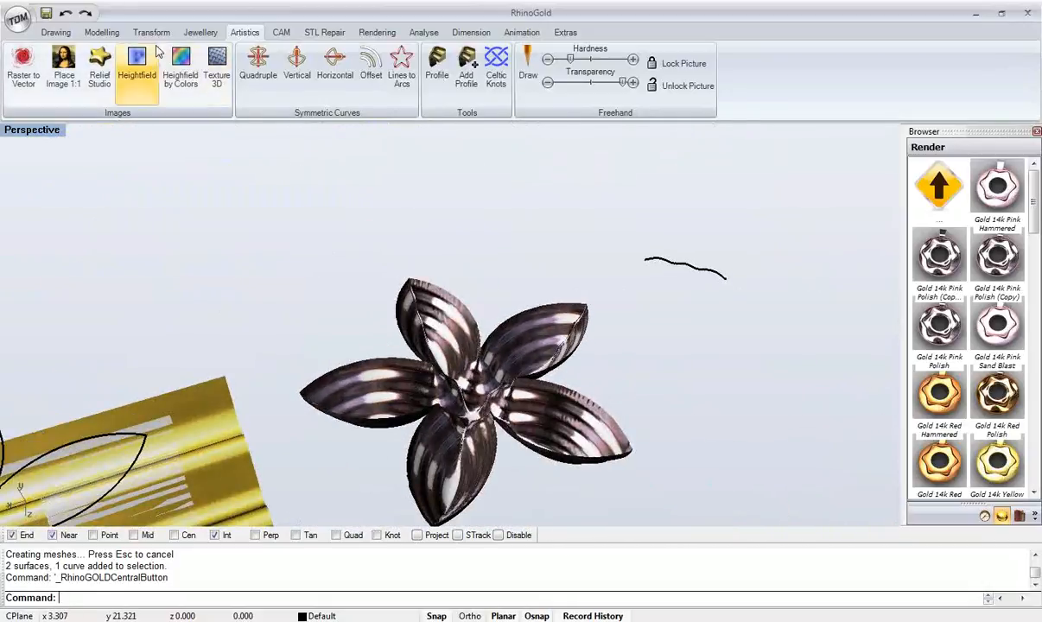
- Check the metal flower relief's object properties, then close them and deselect the relief
left_click(159, 37)
left_click(101, 32)
left_click(482, 298)
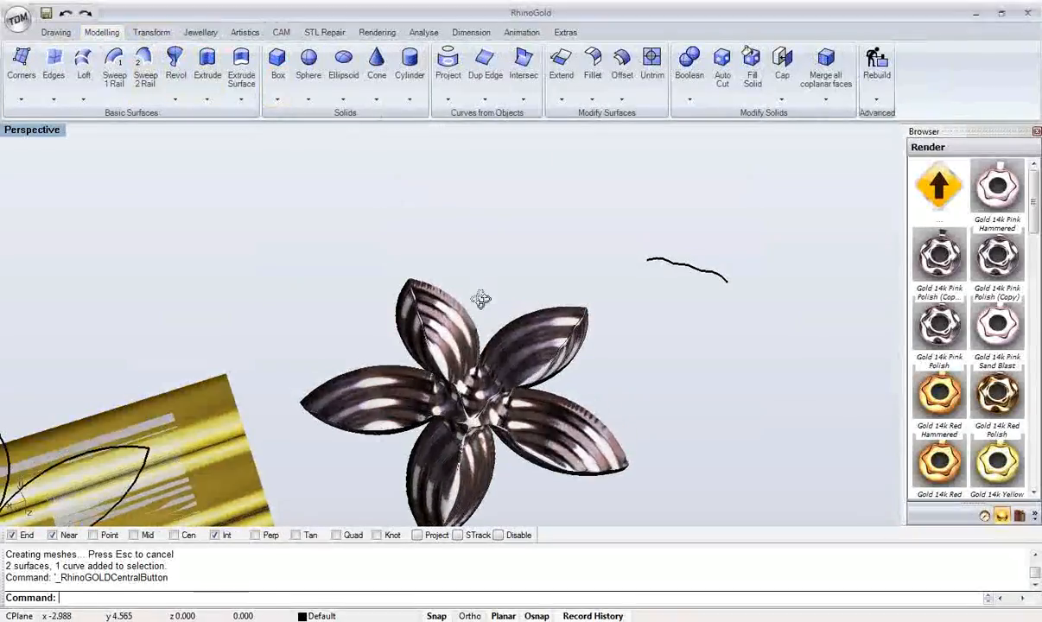
key("F3")
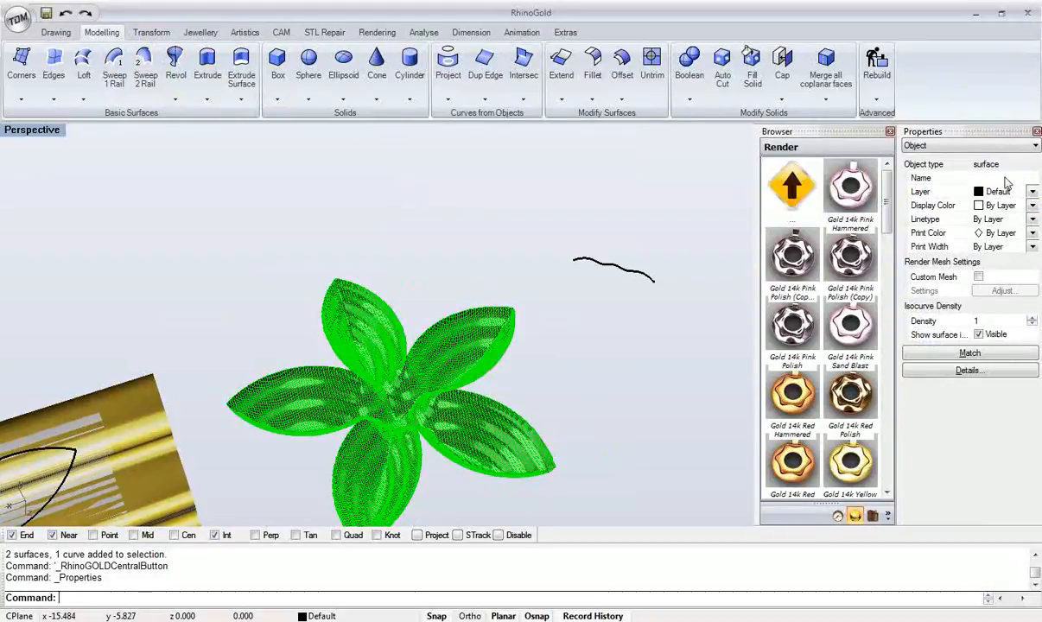
left_click_drag(942, 134, 698, 183)
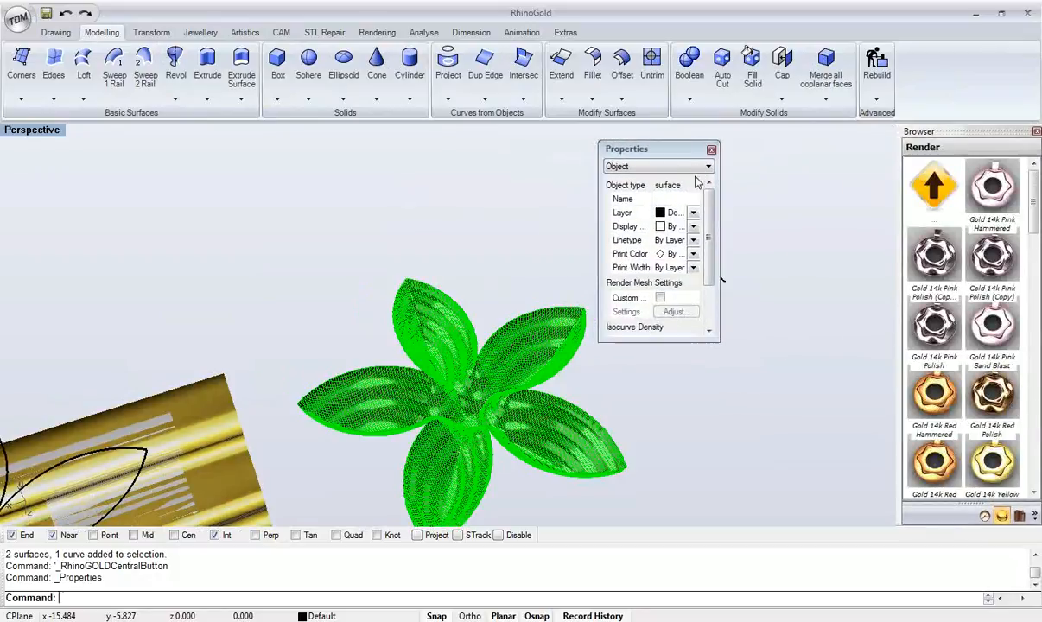
left_click(710, 151)
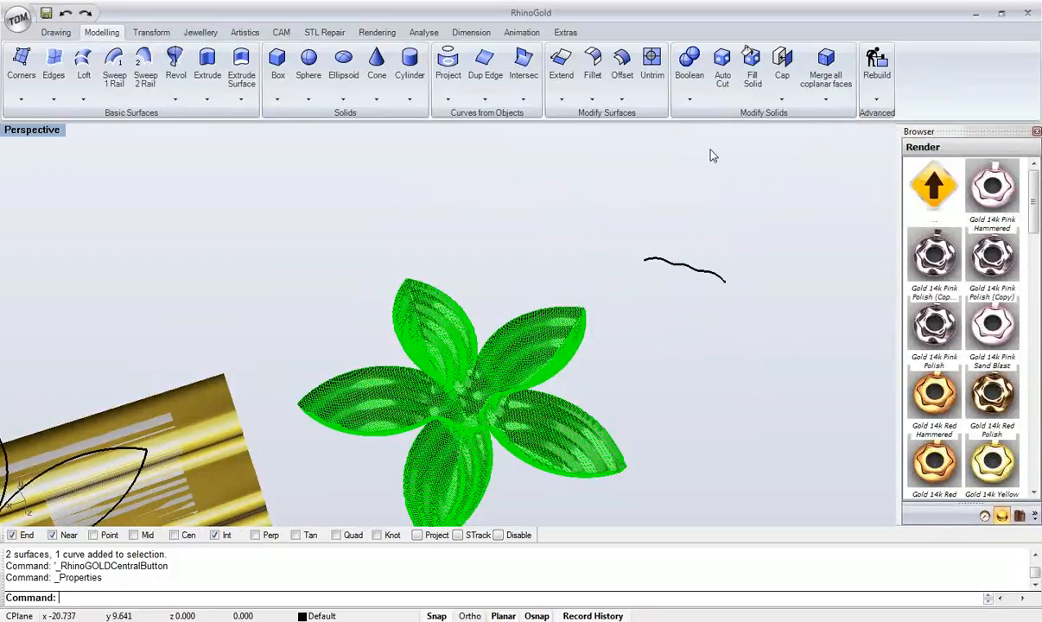
left_click(640, 195)
- Offset the metal flower relief's surface as a solid with a distance of 1
right_click_drag(425, 406, 422, 311)
scroll(421, 348, "up", 5)
scroll(423, 313, "down", 3)
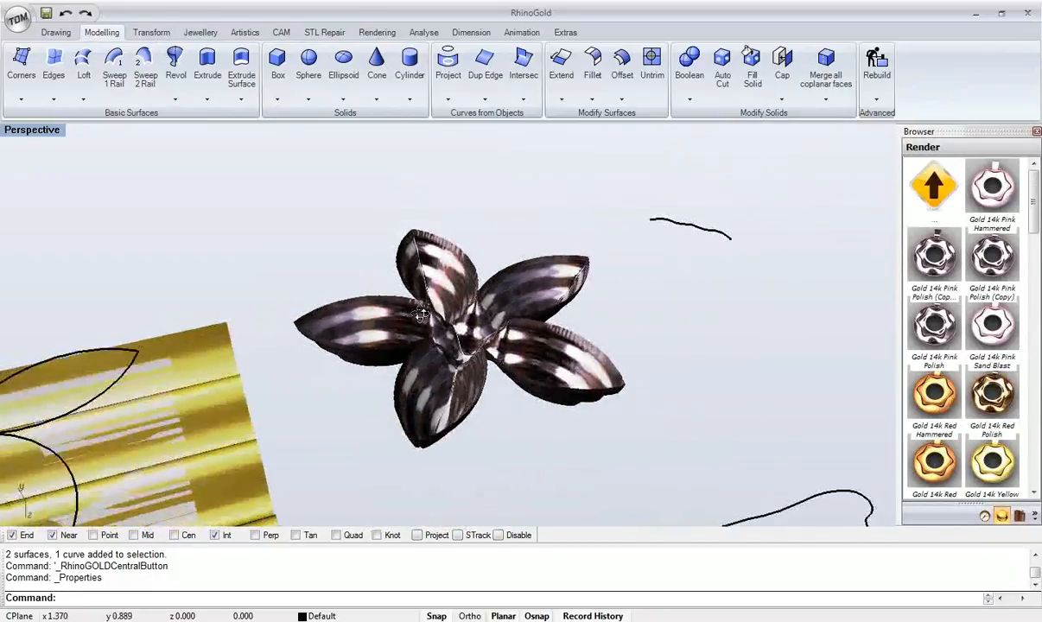
left_click(597, 101)
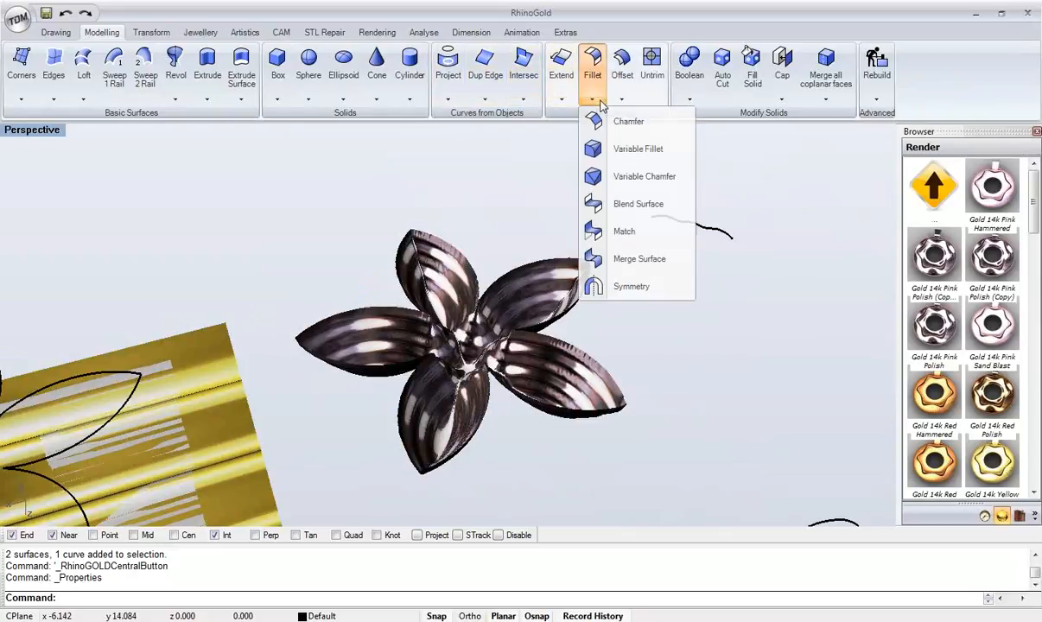
left_click(622, 62)
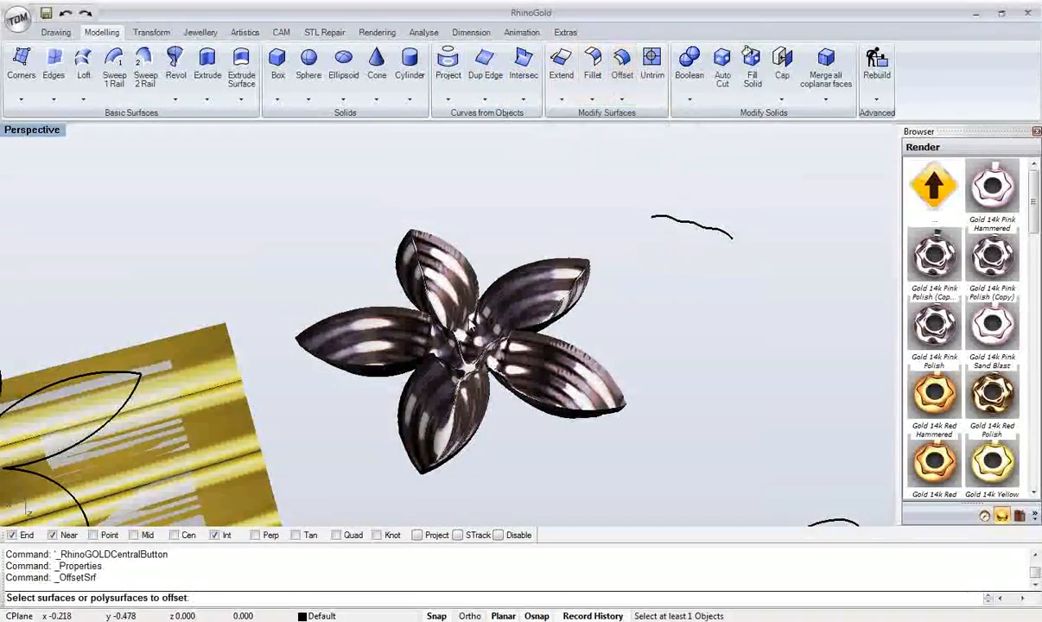
left_click(472, 327)
right_click(472, 328)
right_click_drag(618, 328, 547, 285)
left_click(161, 597)
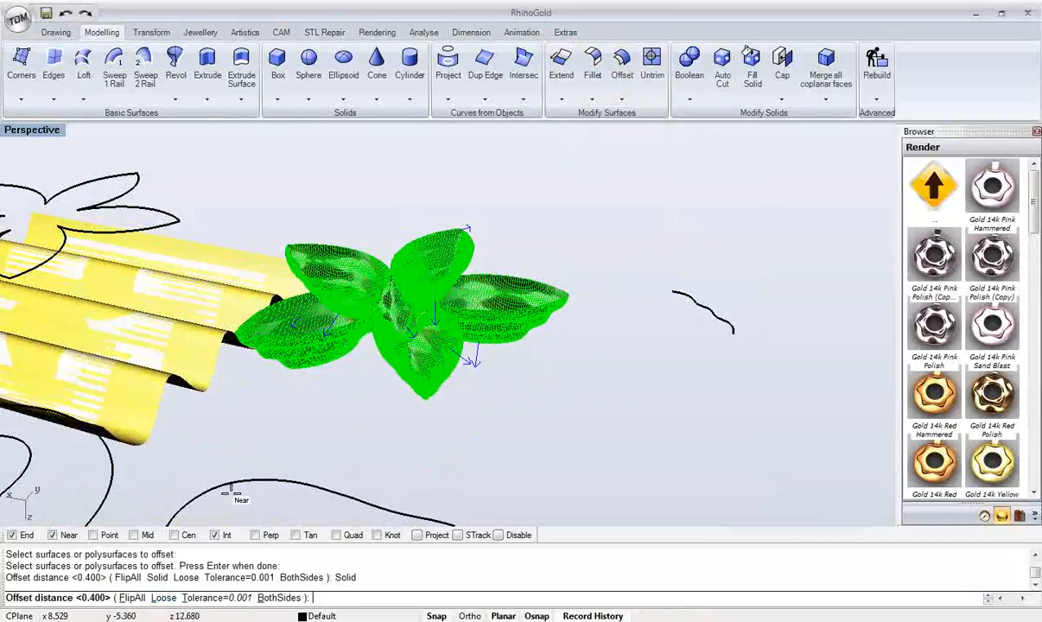
right_click_drag(228, 450, 297, 490)
type("1")
key("Return")
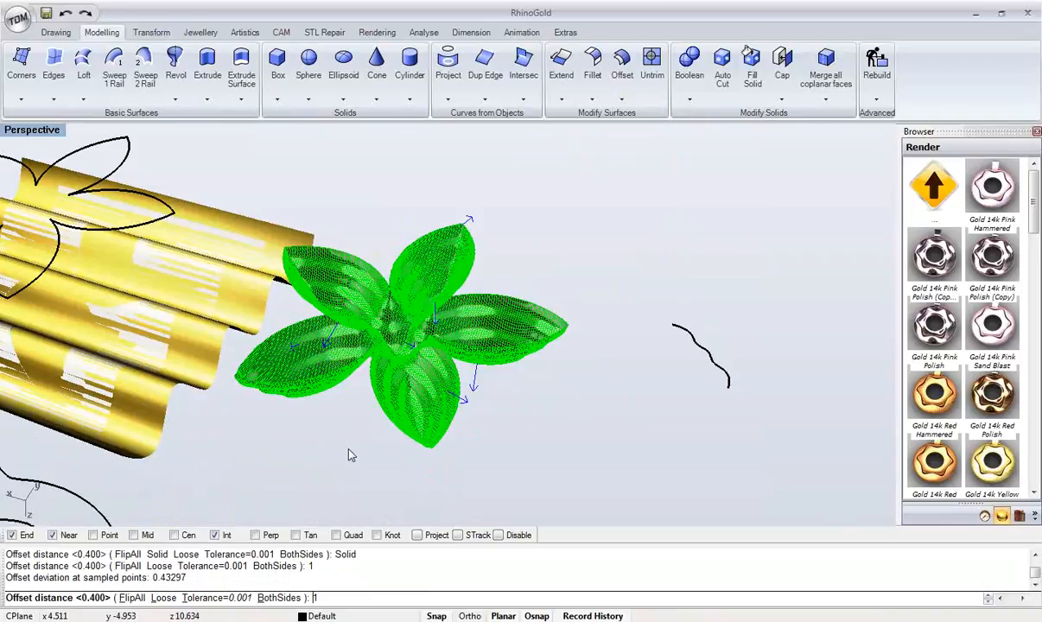
key("Return")
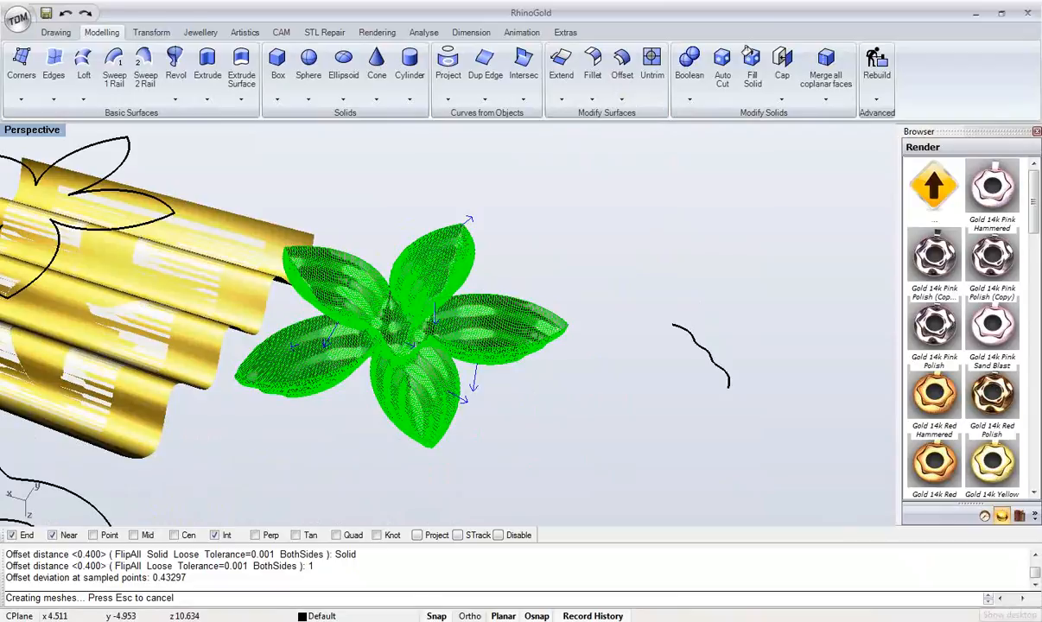
- Switch to the Windows desktop
left_click(1039, 619)
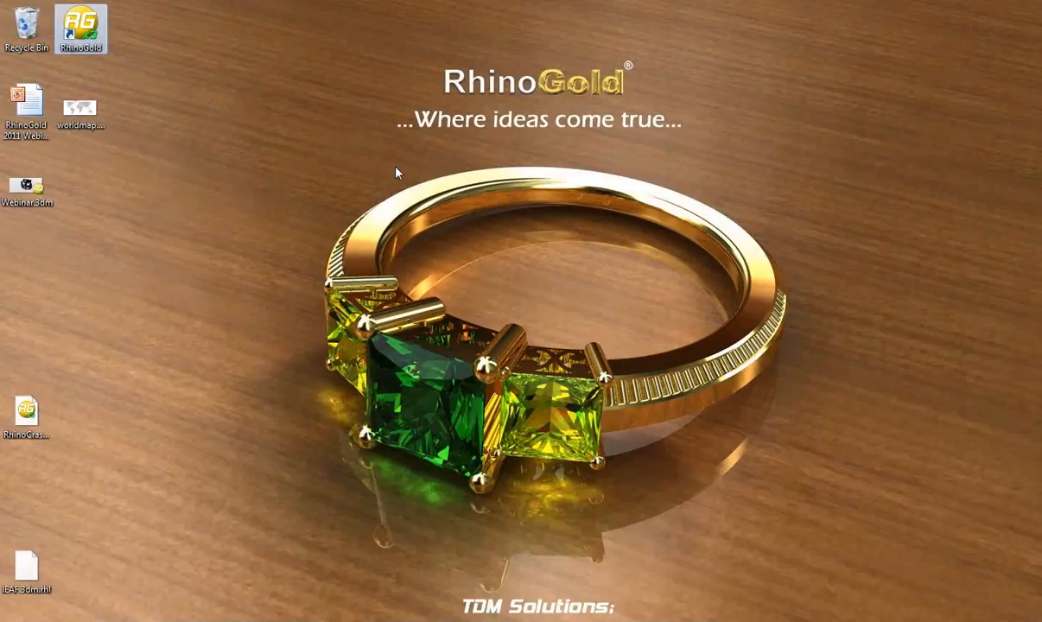
- Switch to the PowerPoint presentation and show the Heightfield by Colors slide full screen
left_click(335, 157)
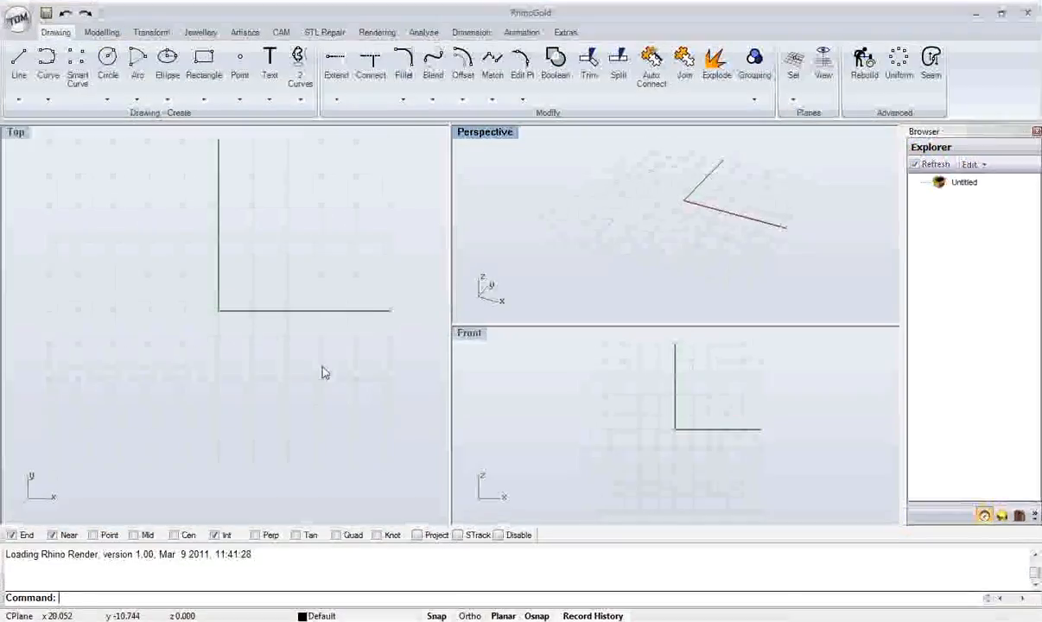
key("alt+Tab")
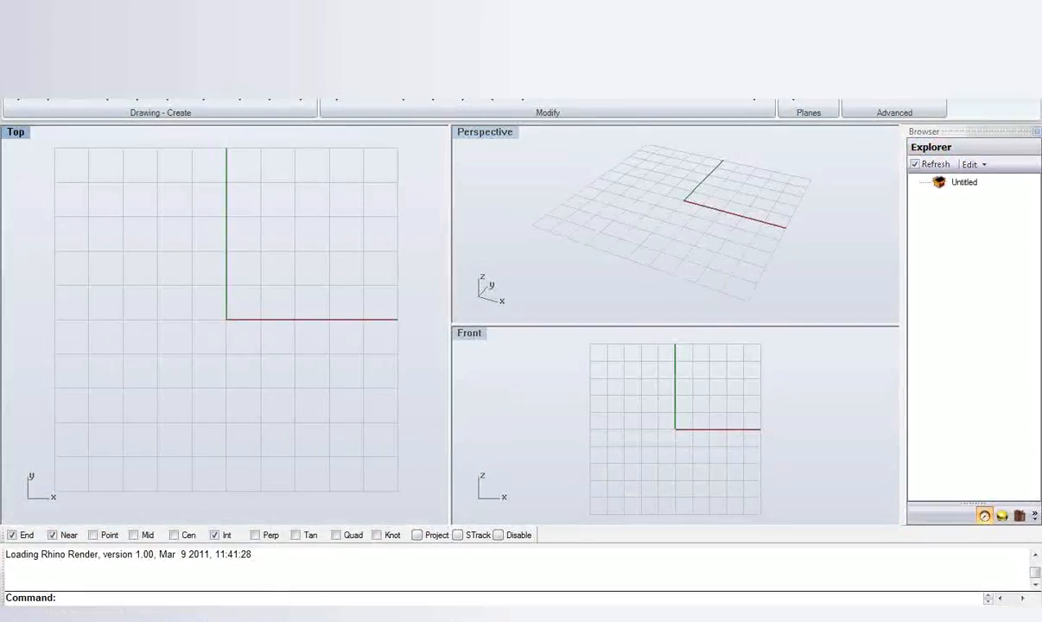
left_click(95, 302)
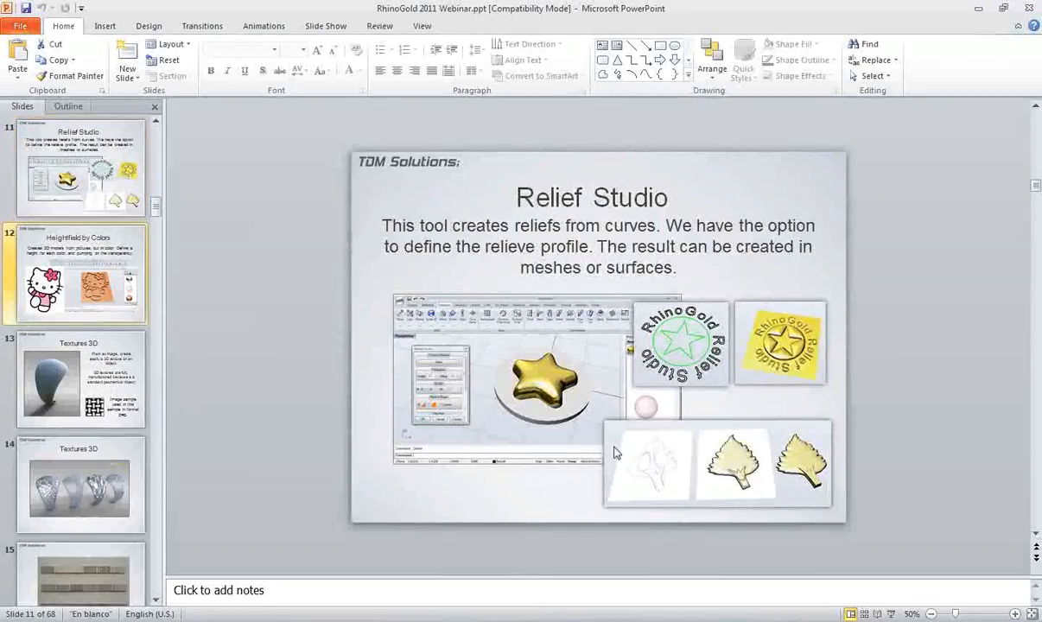
left_click(891, 614)
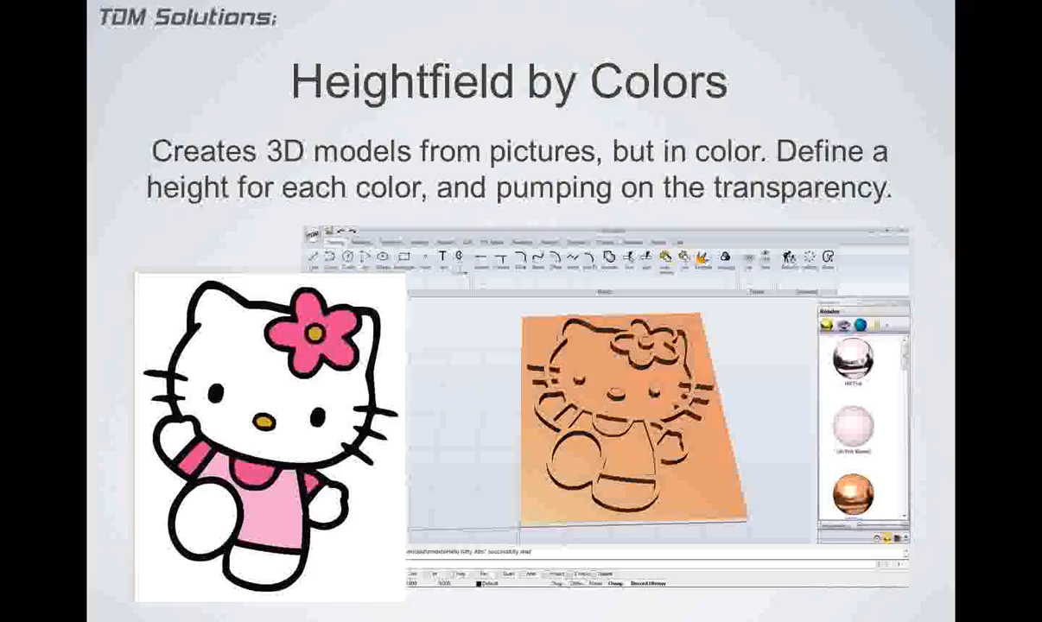
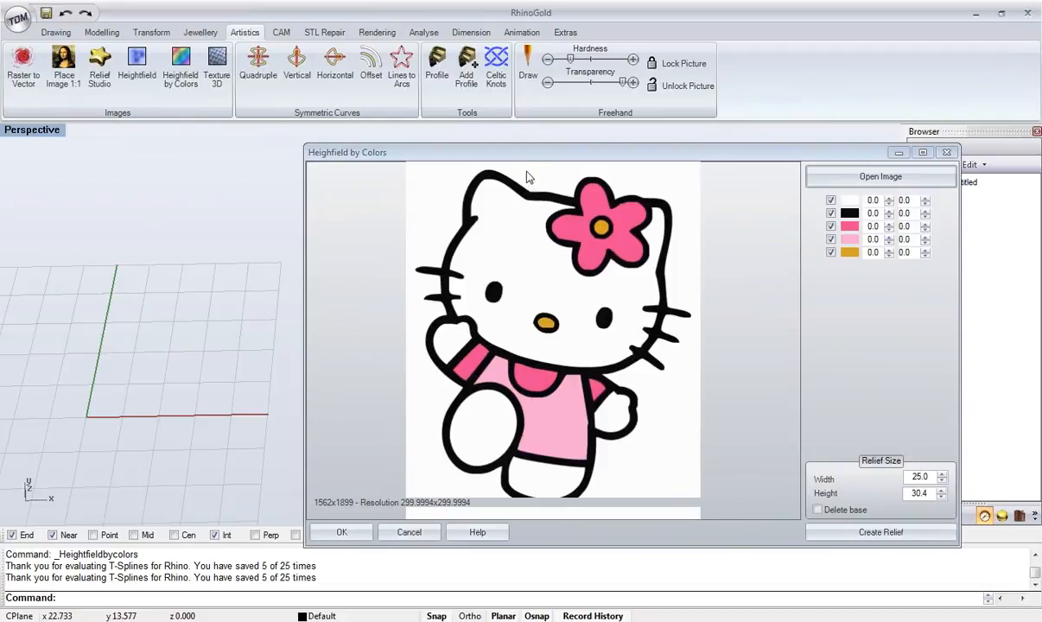
- Set the black colour's height to 3 in Heightfield by Colors and create the Hello Kitty relief
left_click_drag(528, 154, 556, 138)
double_click(902, 197)
type("3")
key("Tab")
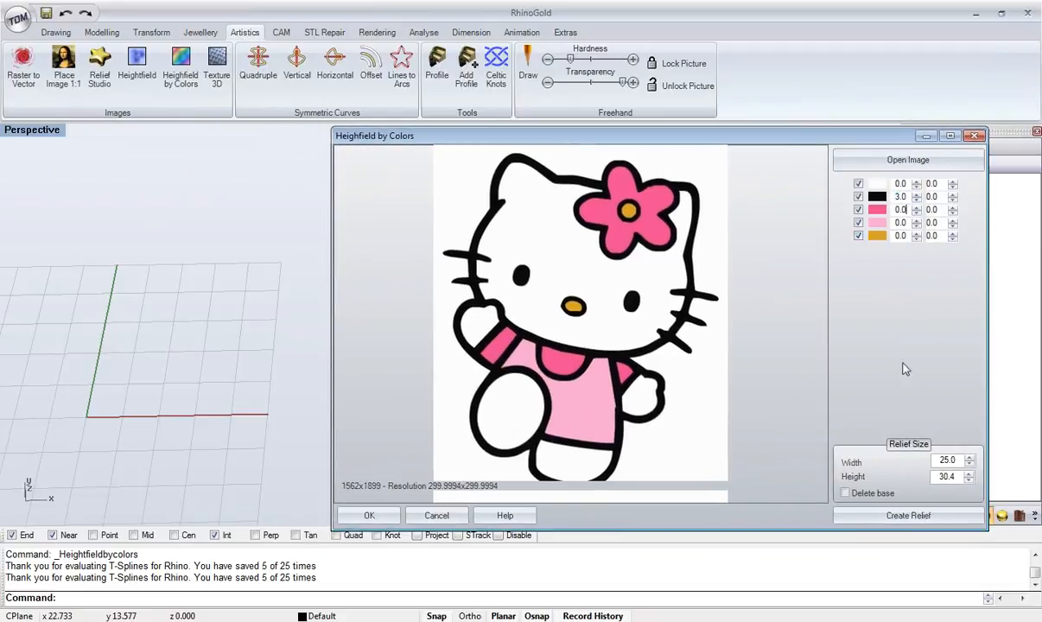
left_click(885, 520)
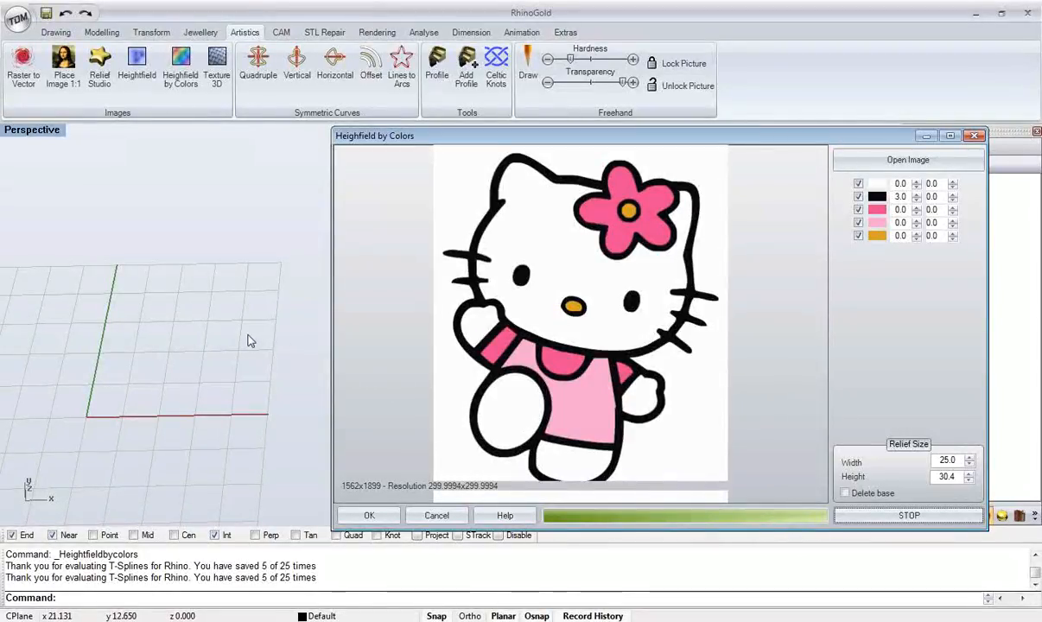
scroll(240, 354, "down", 3)
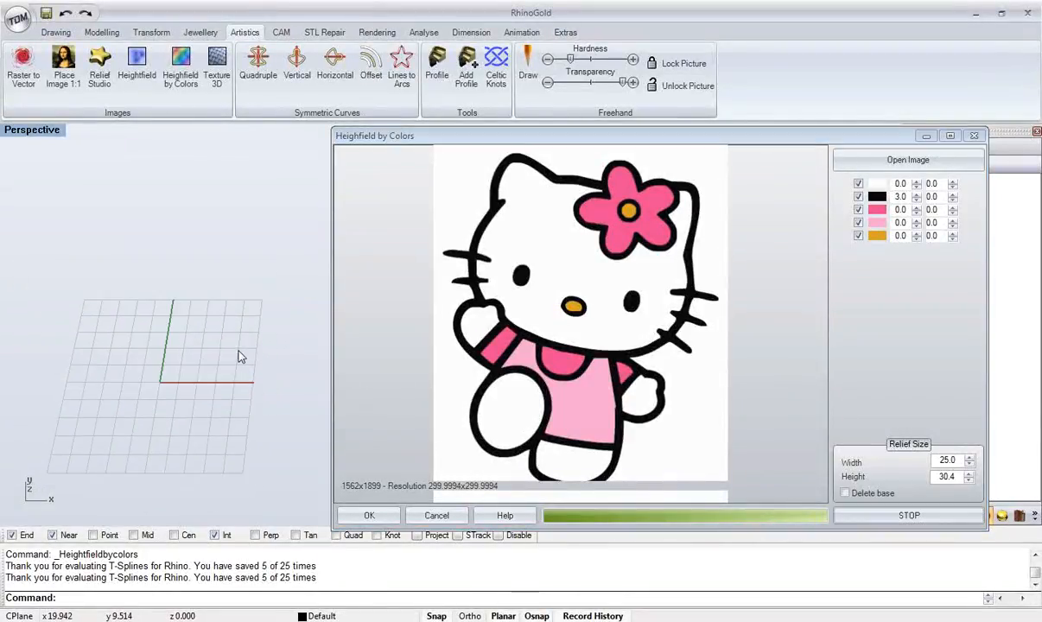
scroll(241, 357, "up", 5)
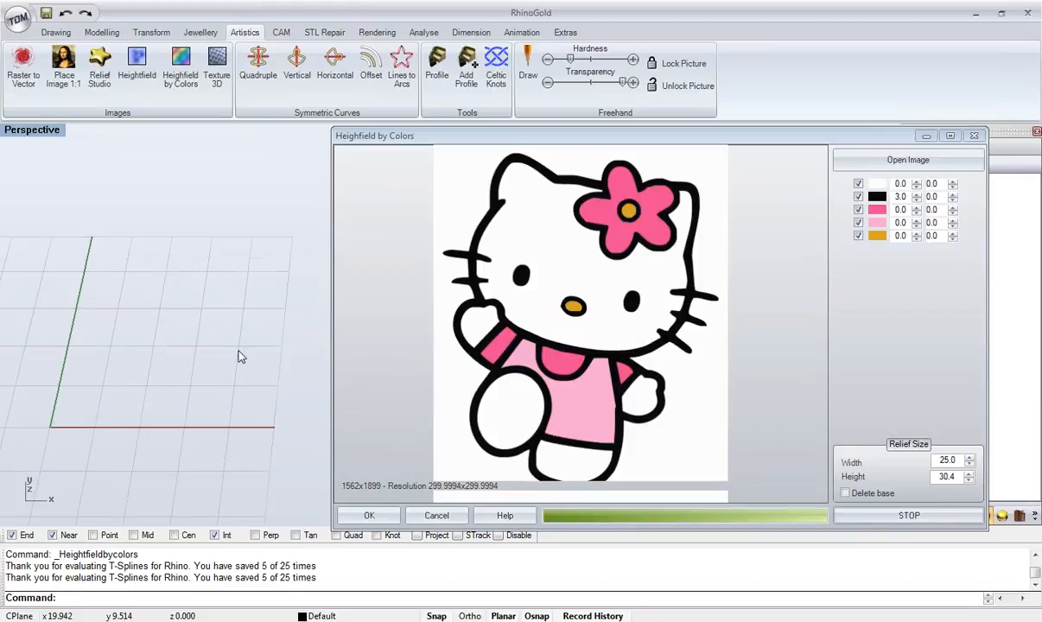
scroll(255, 396, "down", 5)
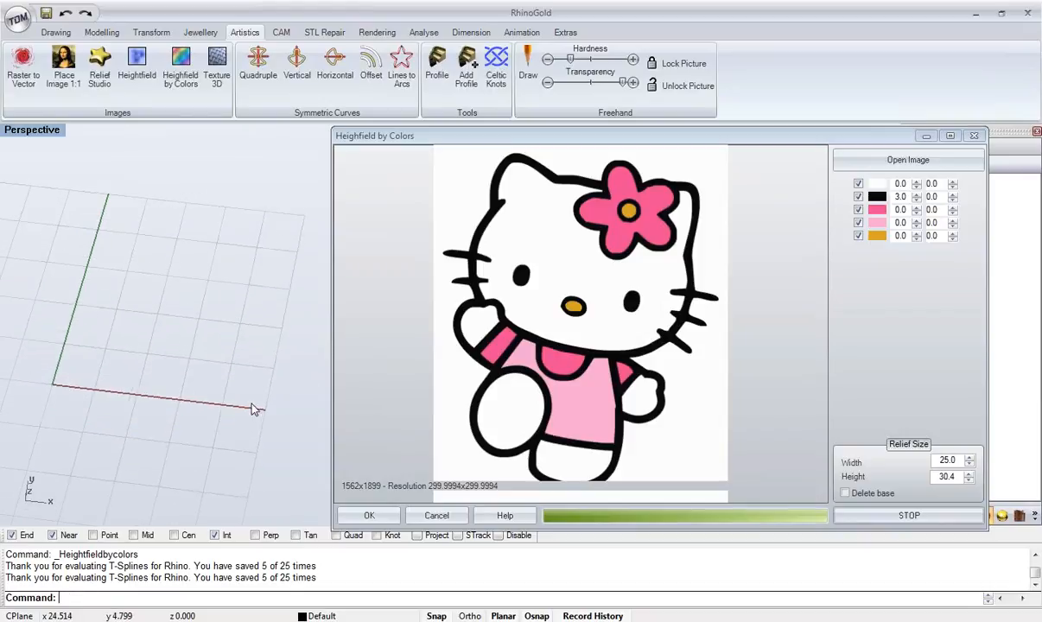
scroll(256, 395, "up", 4)
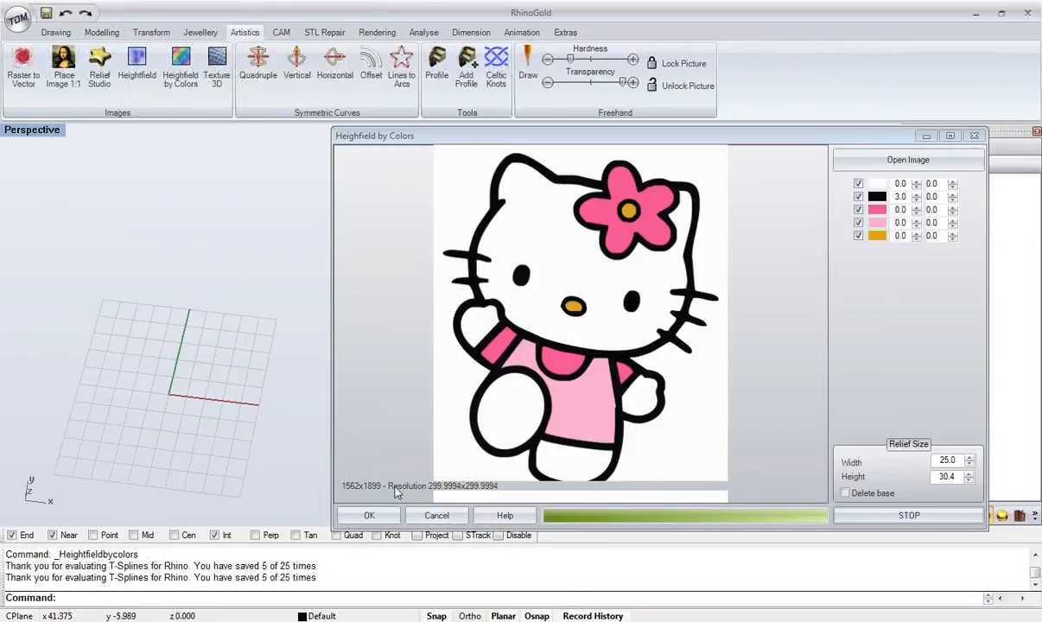
scroll(238, 415, "down", 6)
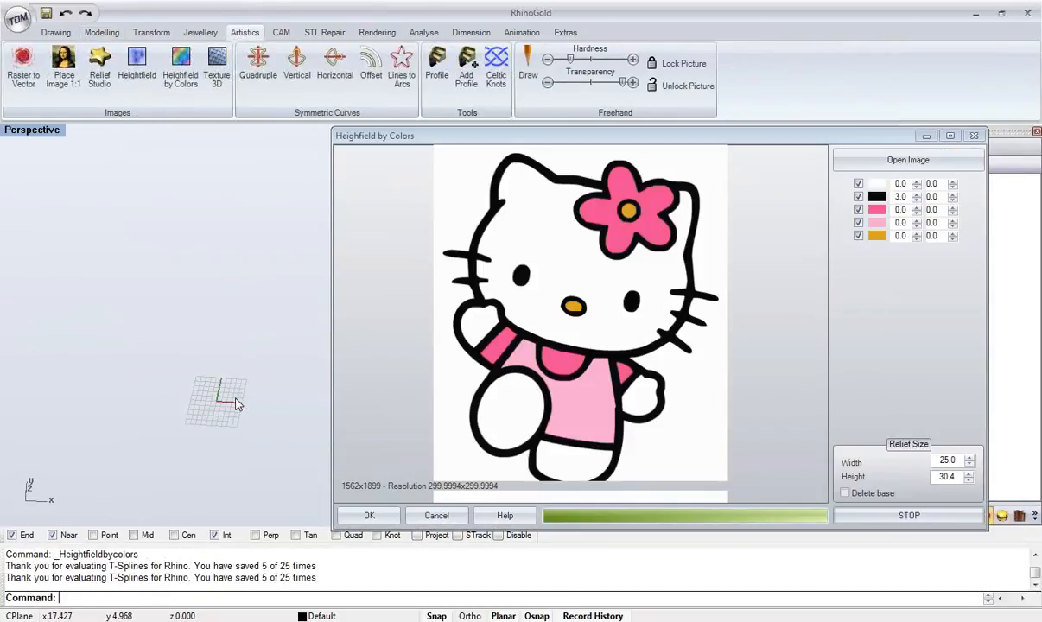
middle_click(241, 405)
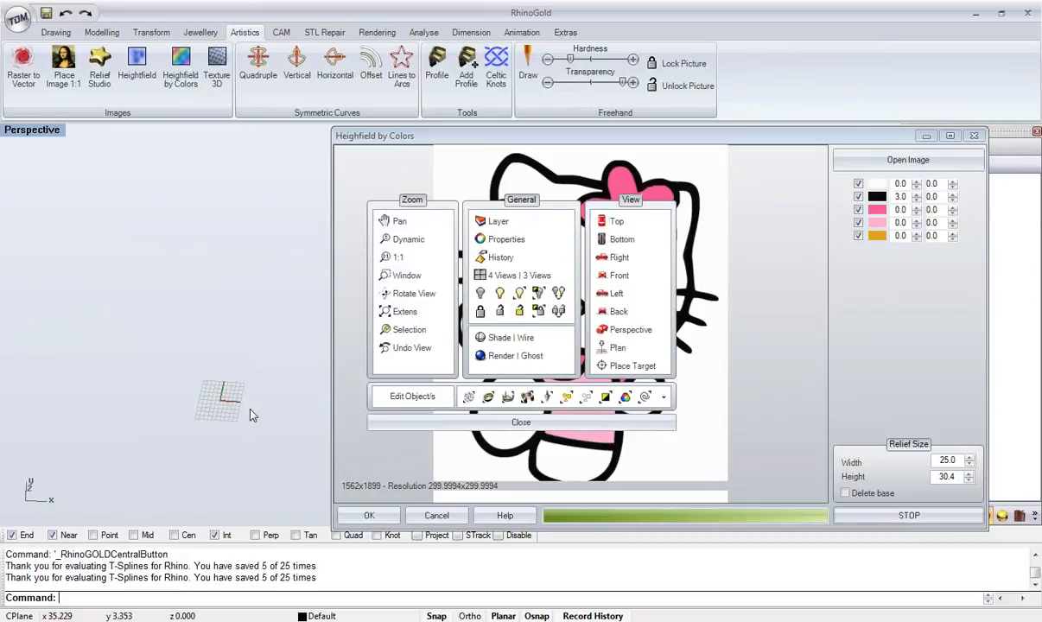
left_click(406, 425)
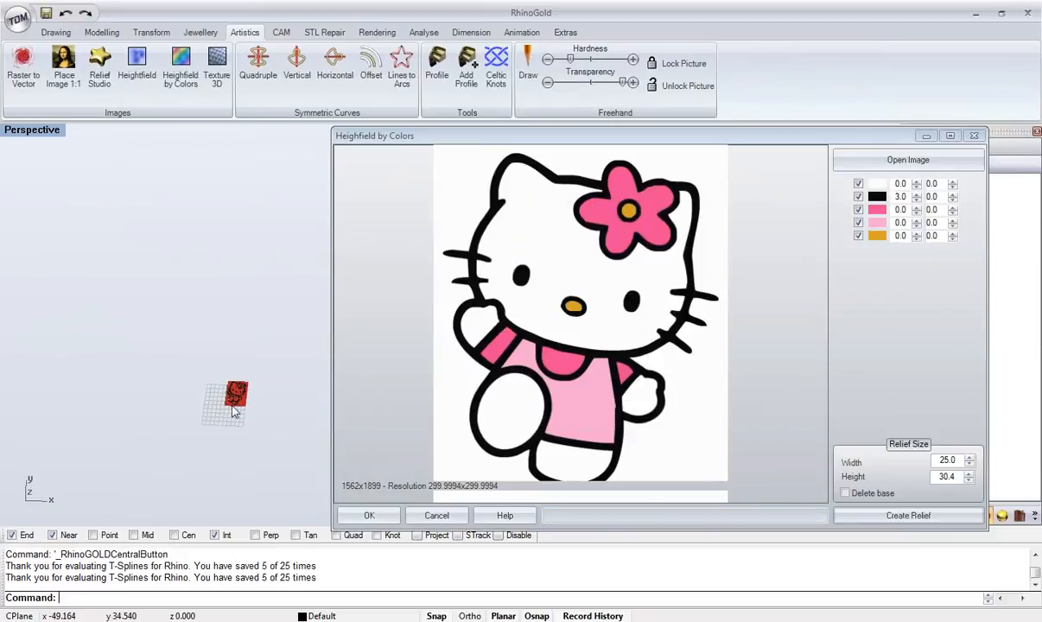
- Examine the Hello Kitty relief preview up close and at an angle
right_click_drag(229, 406, 250, 420)
scroll(264, 442, "up", 4)
scroll(252, 447, "up", 8)
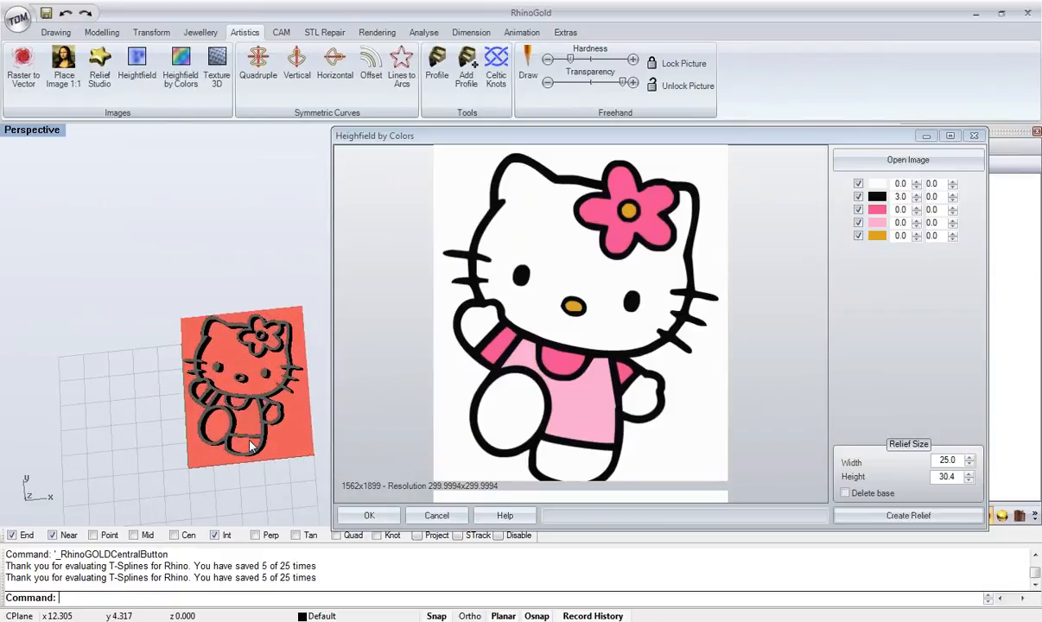
scroll(250, 446, "up", 4)
right_click_drag(195, 406, 118, 368)
scroll(142, 351, "up", 2)
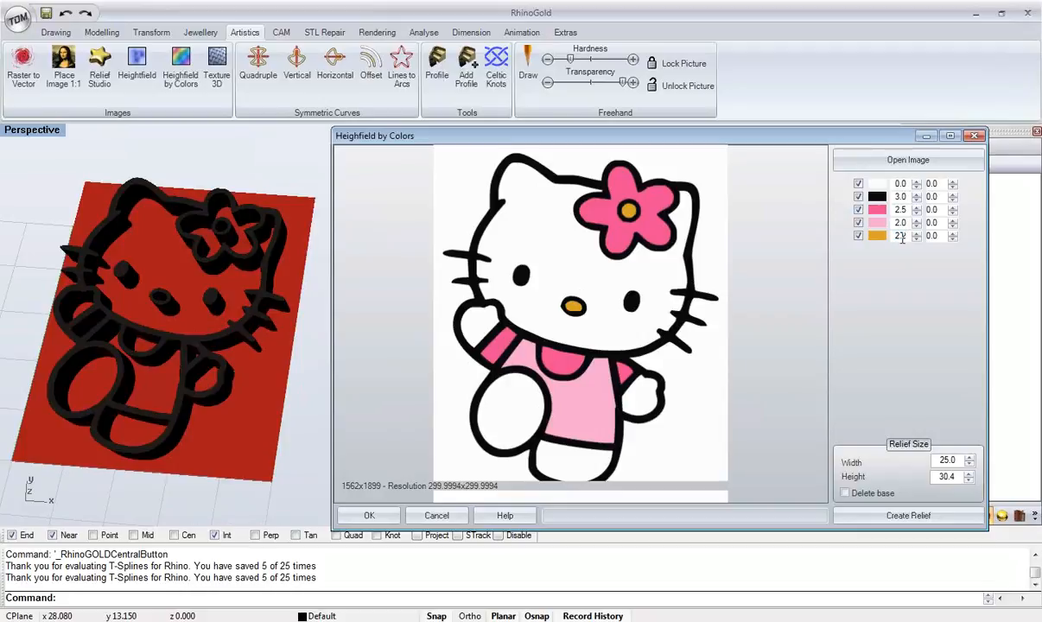
- Recreate the relief with heights of 2.5 for dark pink, 2.0 for light pink and 2.2 for gold
left_click(895, 515)
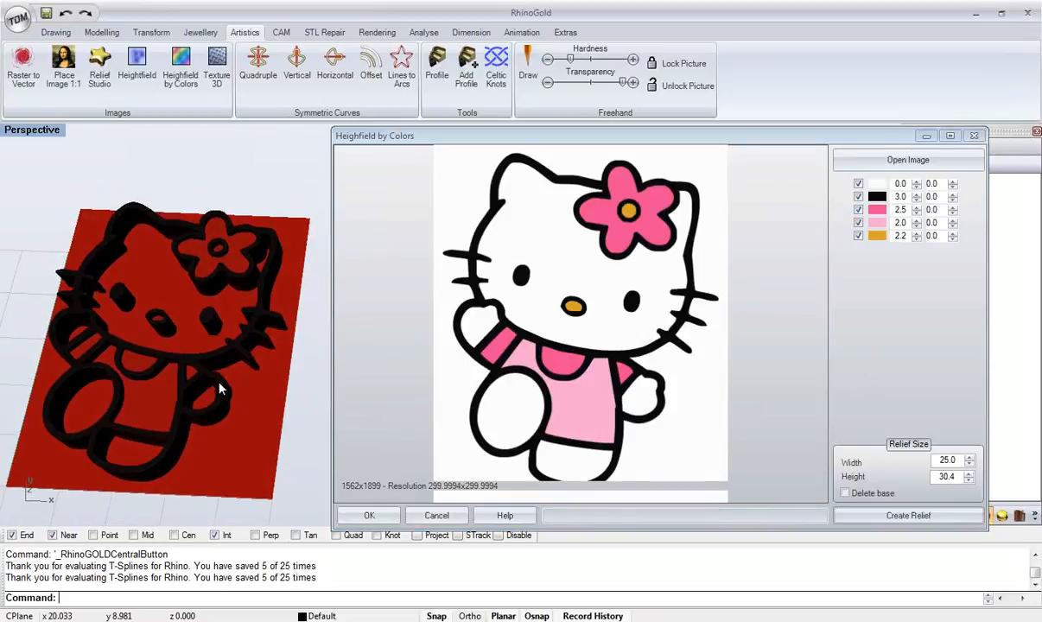
right_click_drag(121, 381, 185, 345)
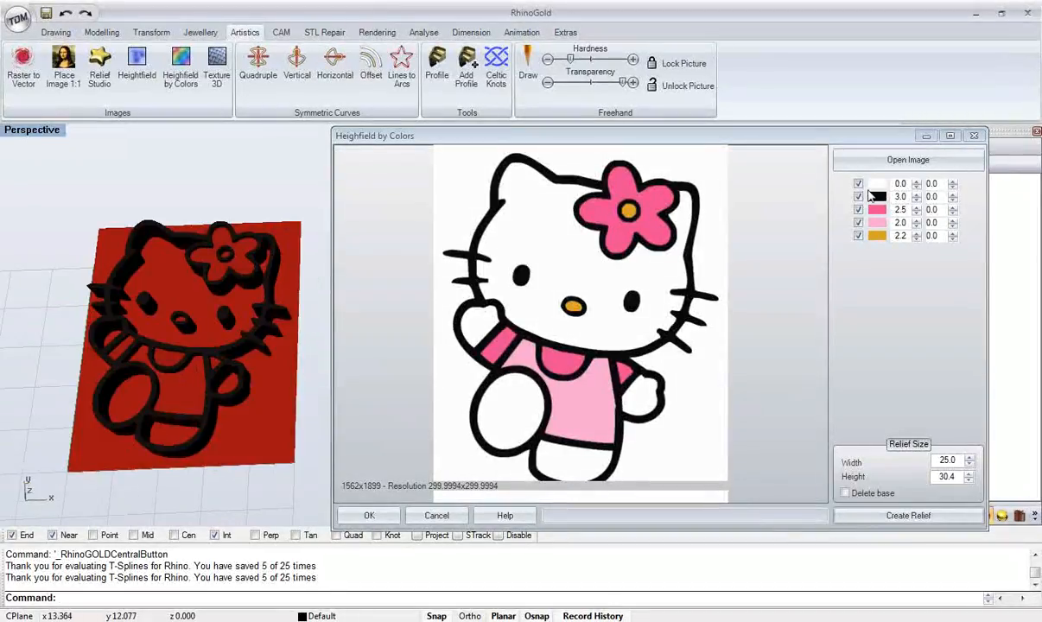
left_click(877, 517)
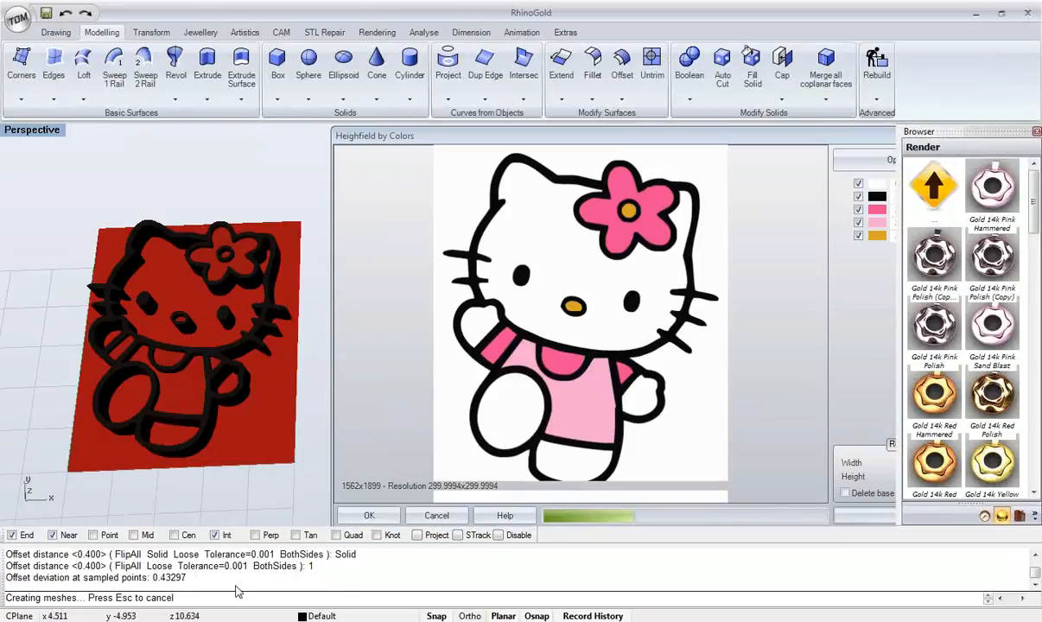
- Cancel the render meshing in the flower relief model and inspect the wireframe flower
key("Escape")
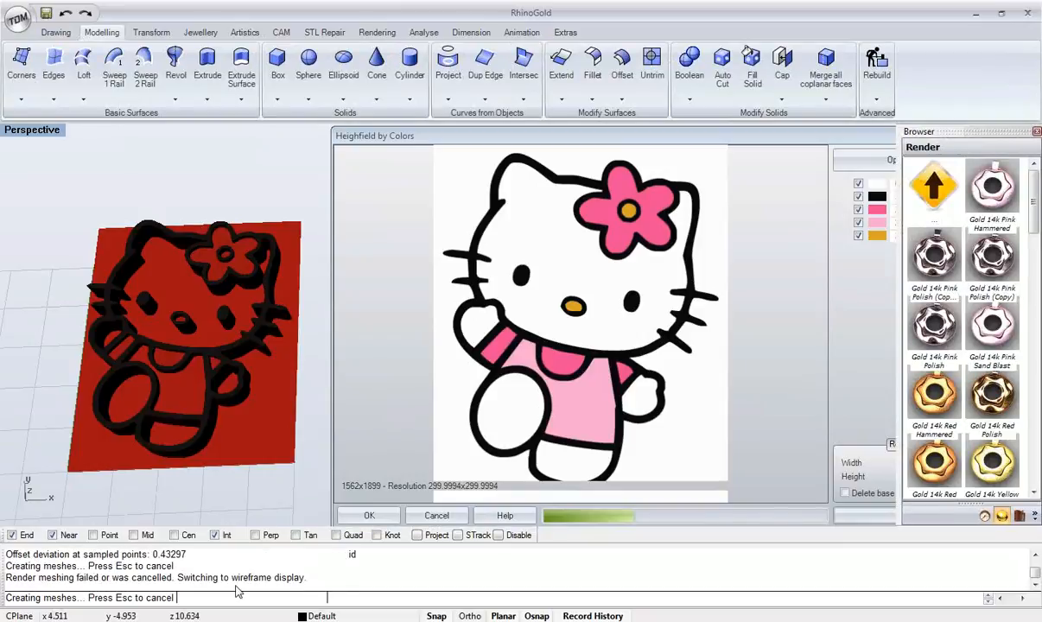
right_click_drag(426, 367, 509, 386)
scroll(407, 404, "up", 5)
left_click(436, 374)
left_click(516, 361)
right_click_drag(352, 306, 423, 386)
right_click_drag(537, 427, 406, 372)
- Save the flower relief model to the Desktop as Relief.3dm
left_click(18, 19)
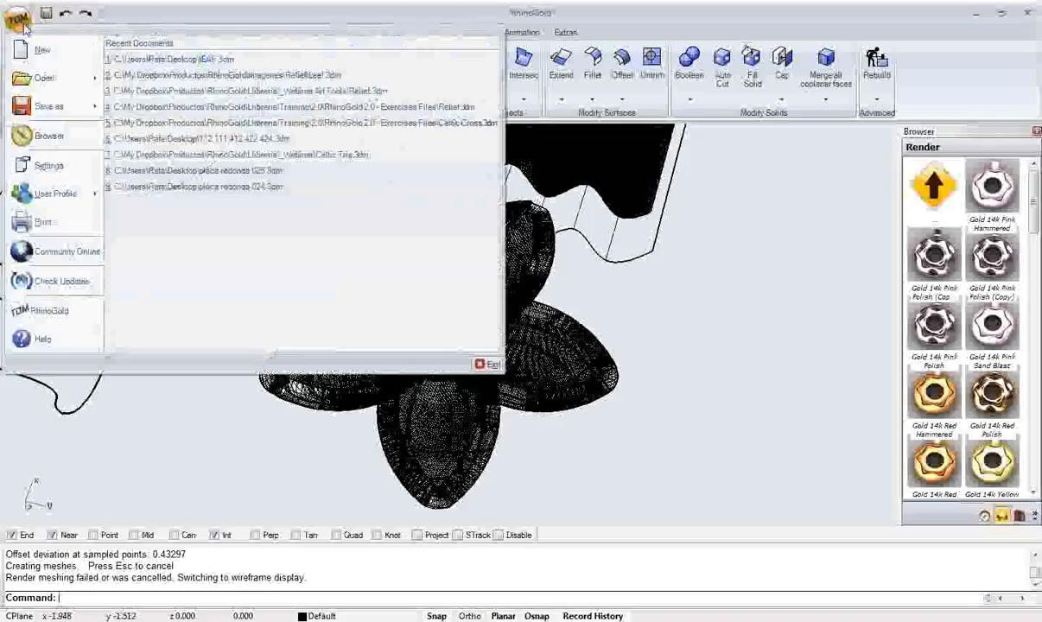
left_click(69, 104)
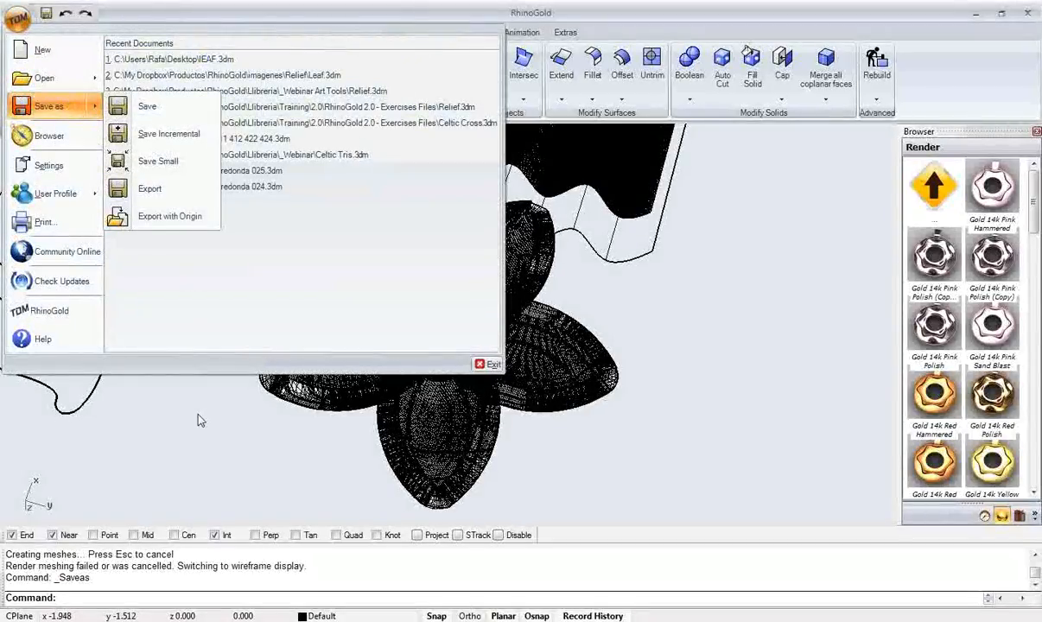
mouse_move(693, 620)
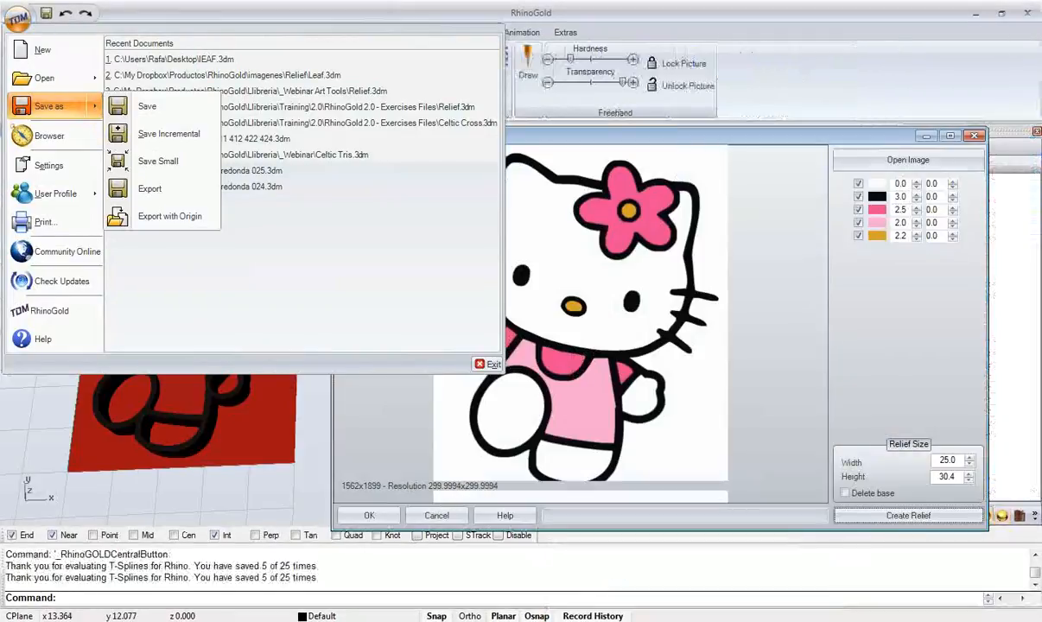
left_click(49, 106)
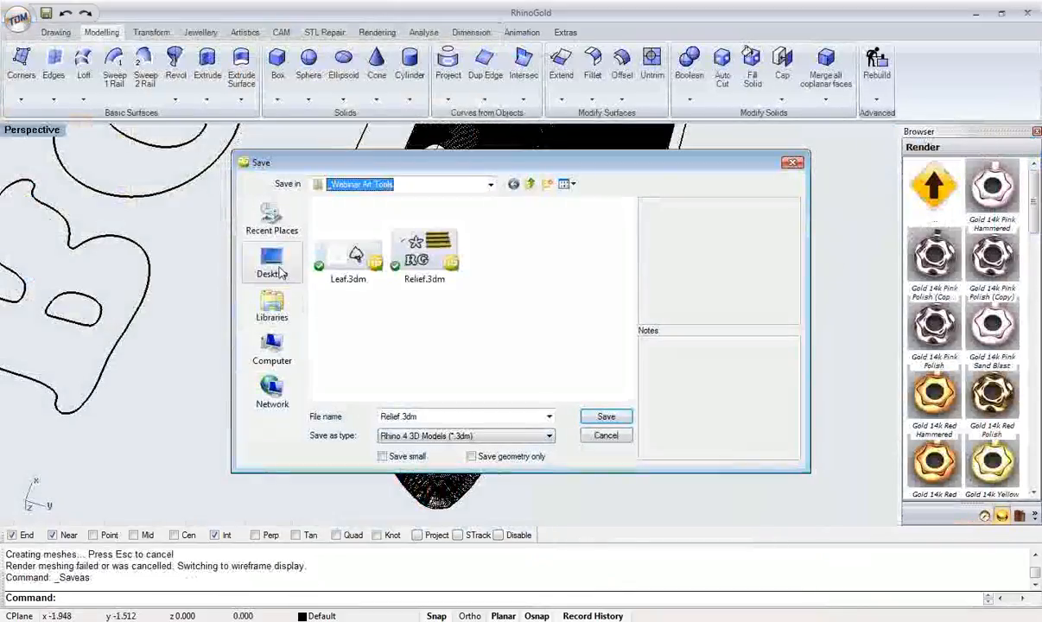
left_click(274, 268)
left_click(605, 416)
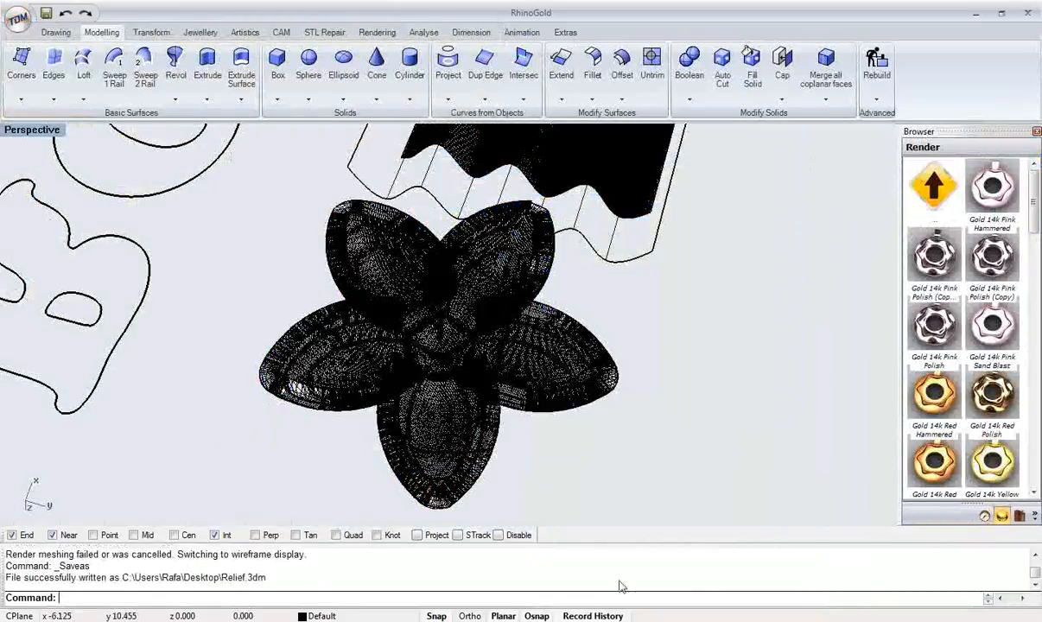
- Return to the Heightfield by Colors session and accept the Hello Kitty relief
left_click(975, 13)
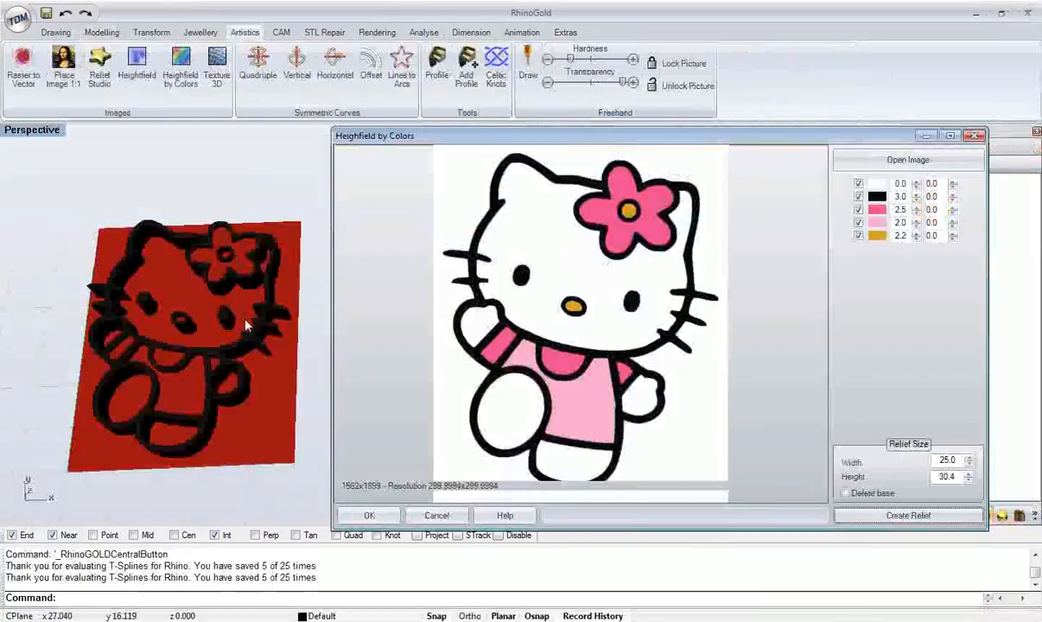
scroll(233, 320, "up", 3)
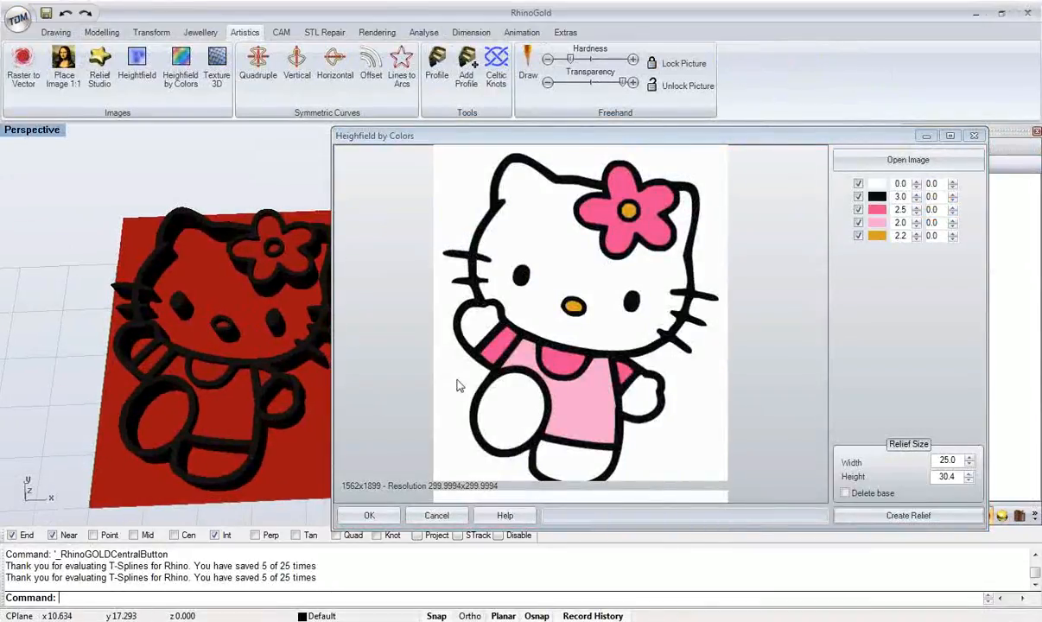
left_click(378, 518)
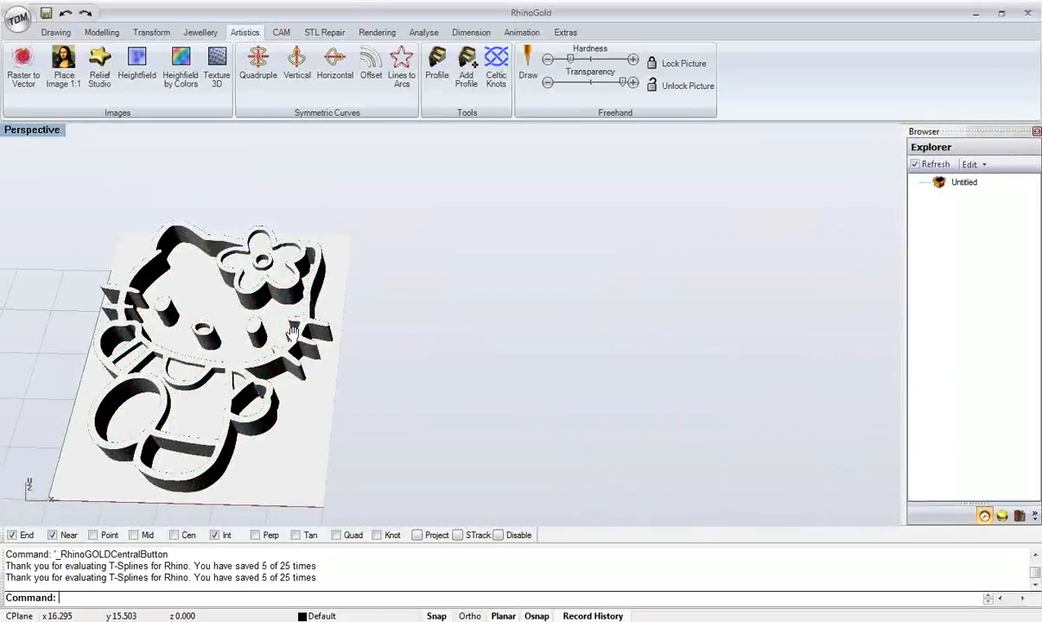
right_click_drag(292, 333, 264, 279)
- Select the Hello Kitty relief and check its object type in the properties, then close them and deselect it
left_click(416, 299)
double_click(398, 303)
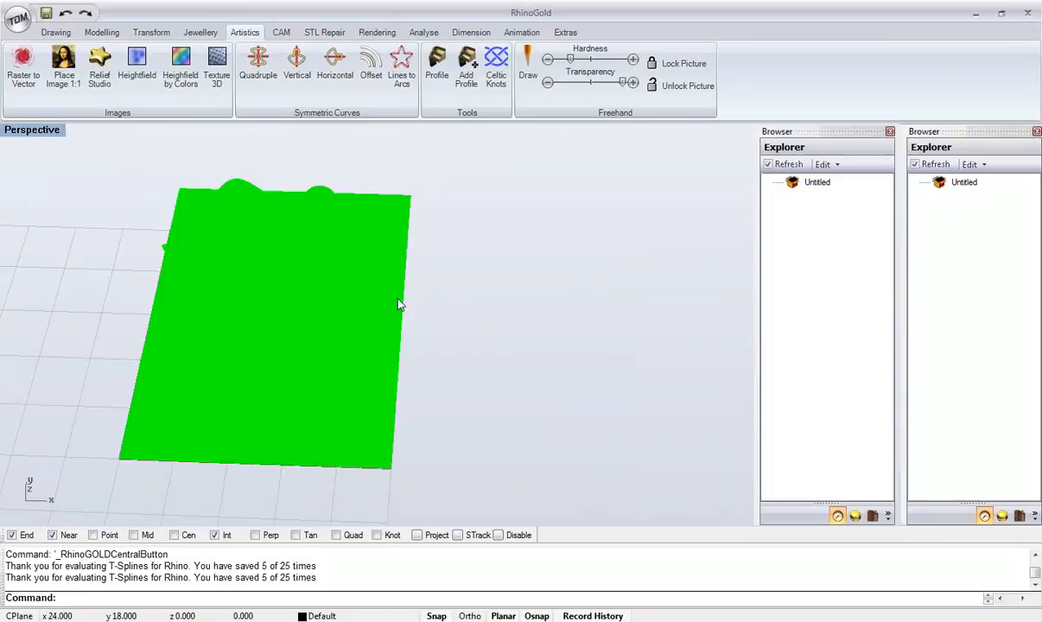
left_click(402, 303)
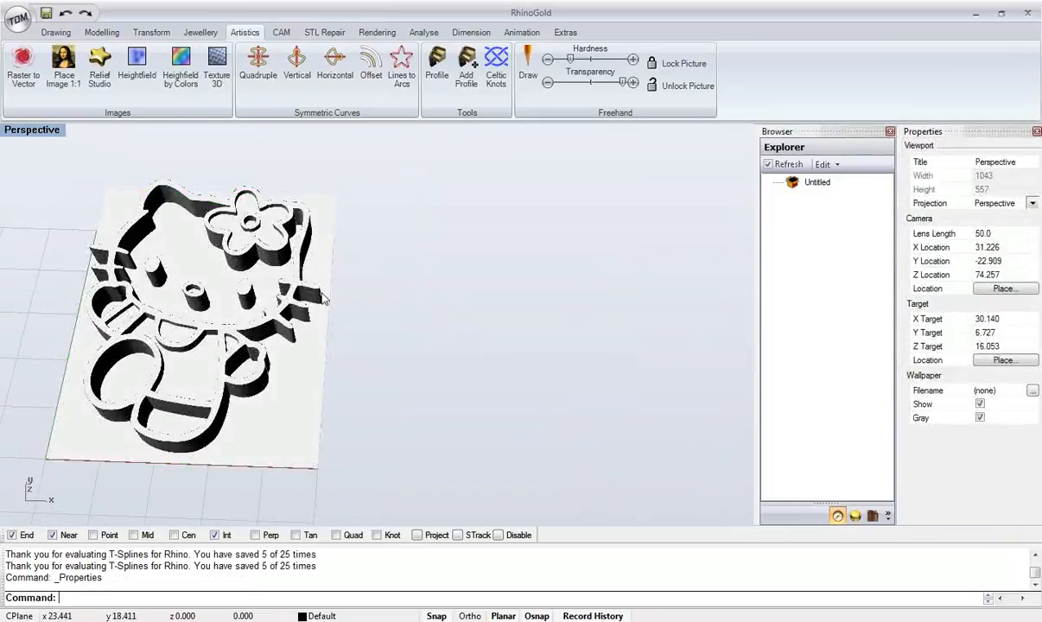
left_click(322, 297)
left_click_drag(602, 209, 600, 208)
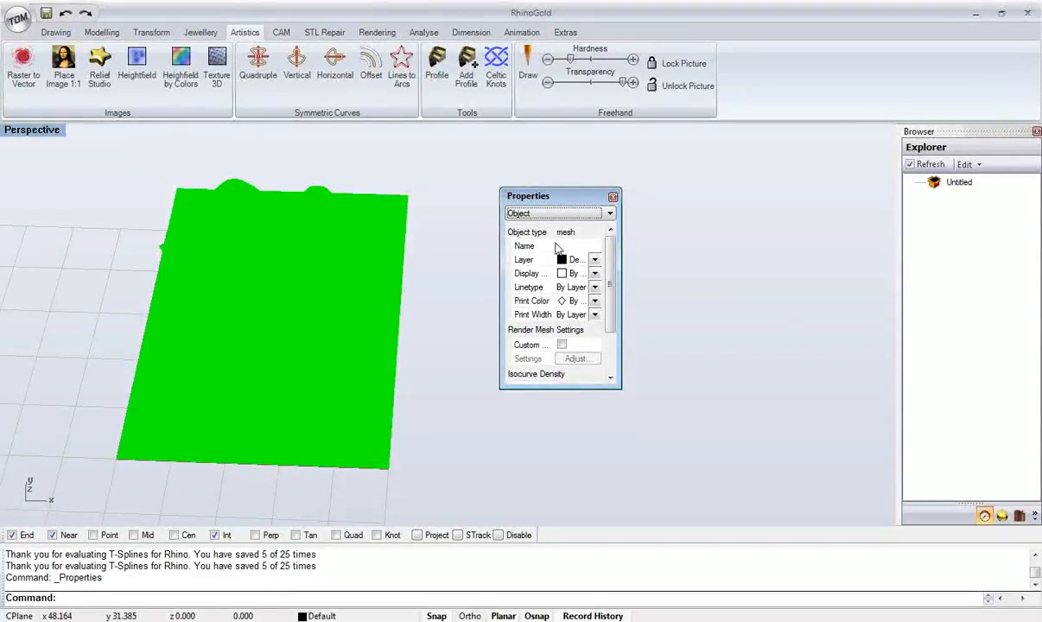
left_click(612, 199)
left_click(500, 230)
- Model a large torus beside the Hello Kitty relief, picking its centre and both radii freehand
right_click_drag(407, 286, 350, 251)
left_click(161, 33)
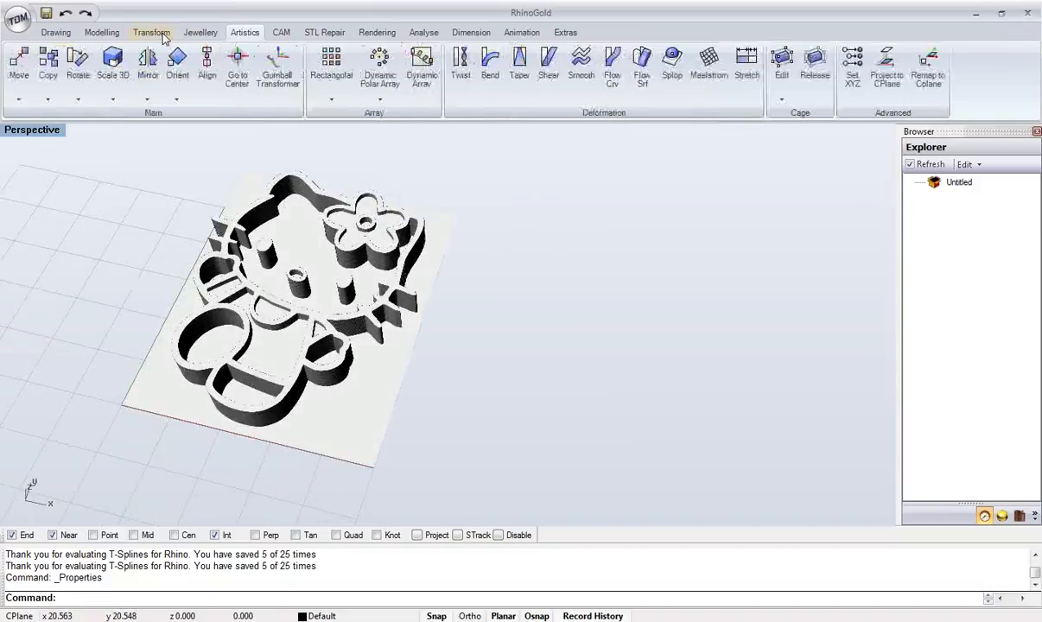
left_click(101, 32)
left_click(408, 100)
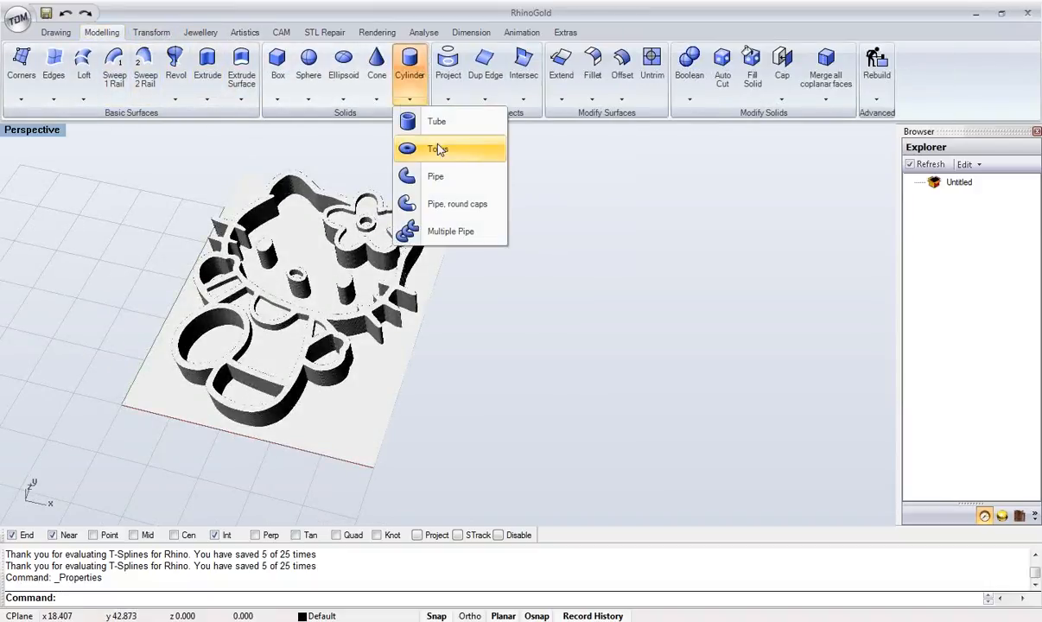
left_click(432, 145)
left_click(638, 327)
left_click(641, 427)
left_click(643, 373)
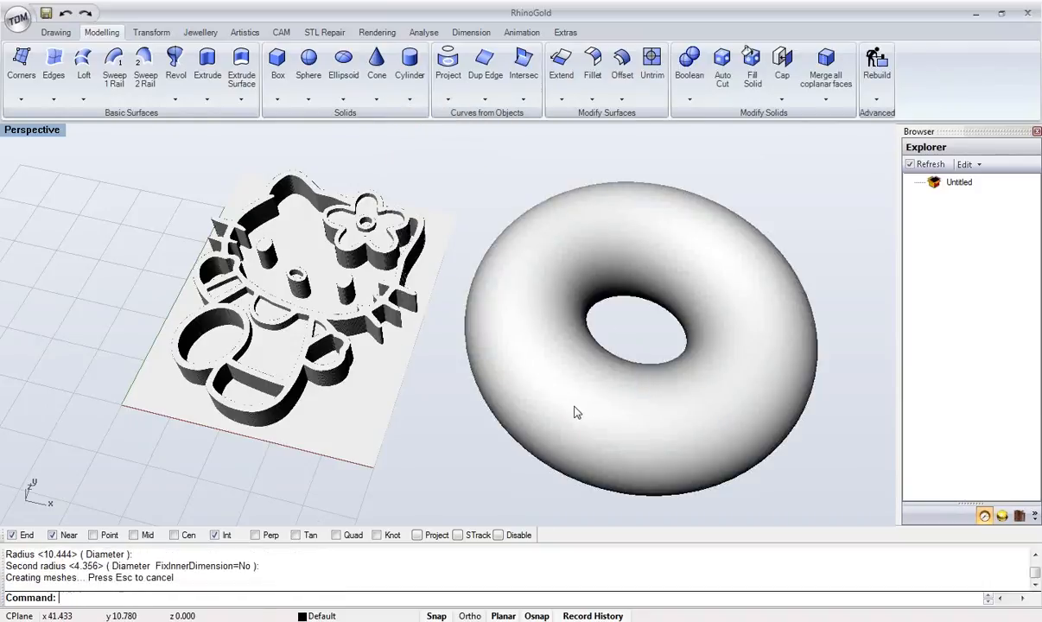
right_click_drag(575, 412, 561, 379)
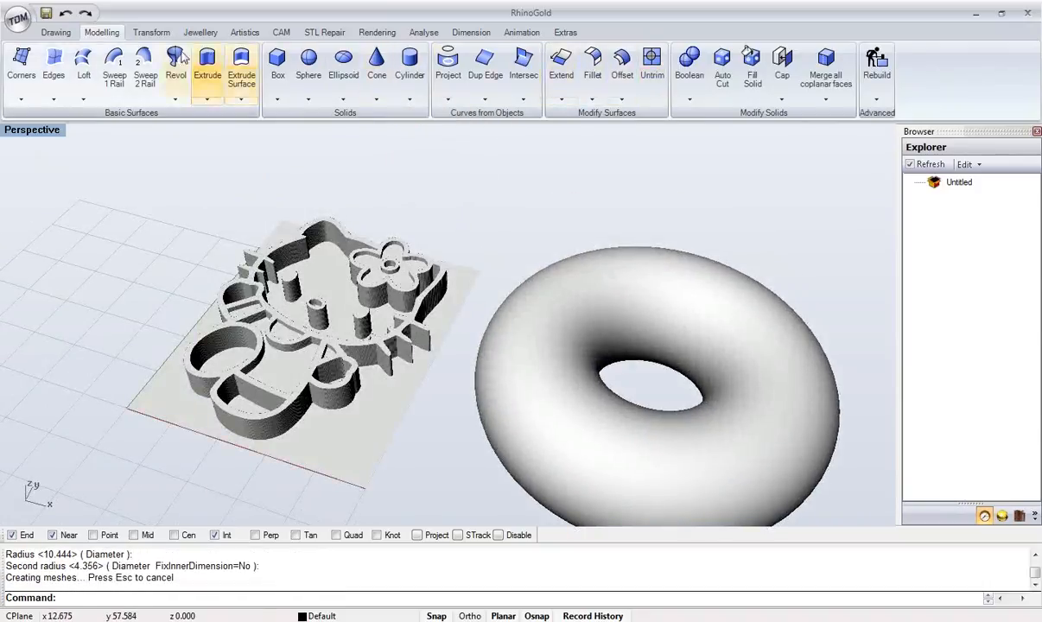
- Start Splop on the Hello Kitty relief and define a freehand reference sphere around the whole relief
left_click(151, 32)
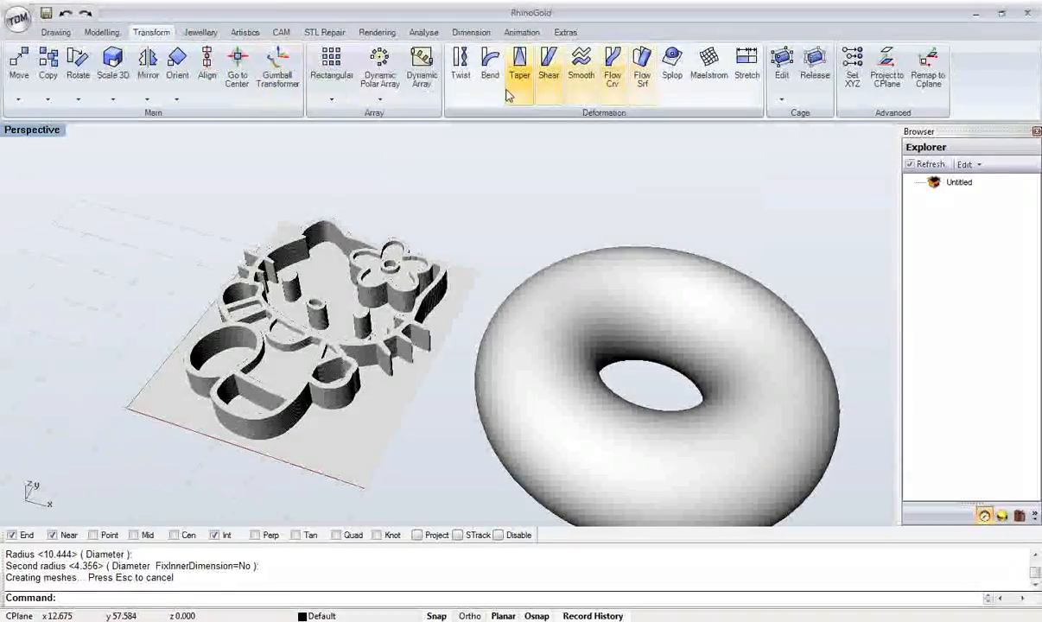
left_click(671, 76)
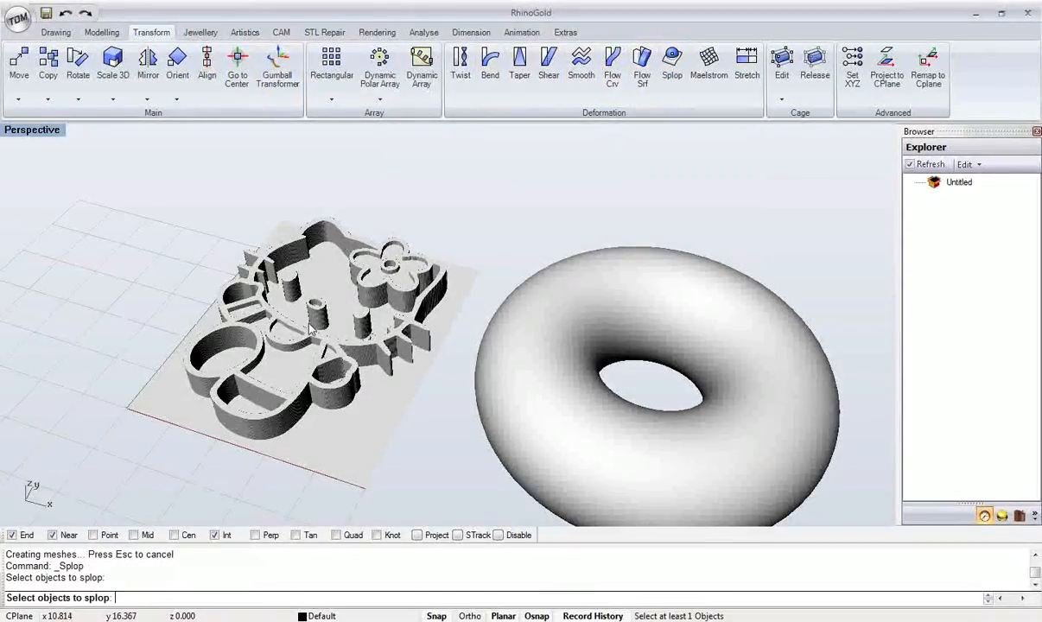
left_click(311, 326)
key("Return")
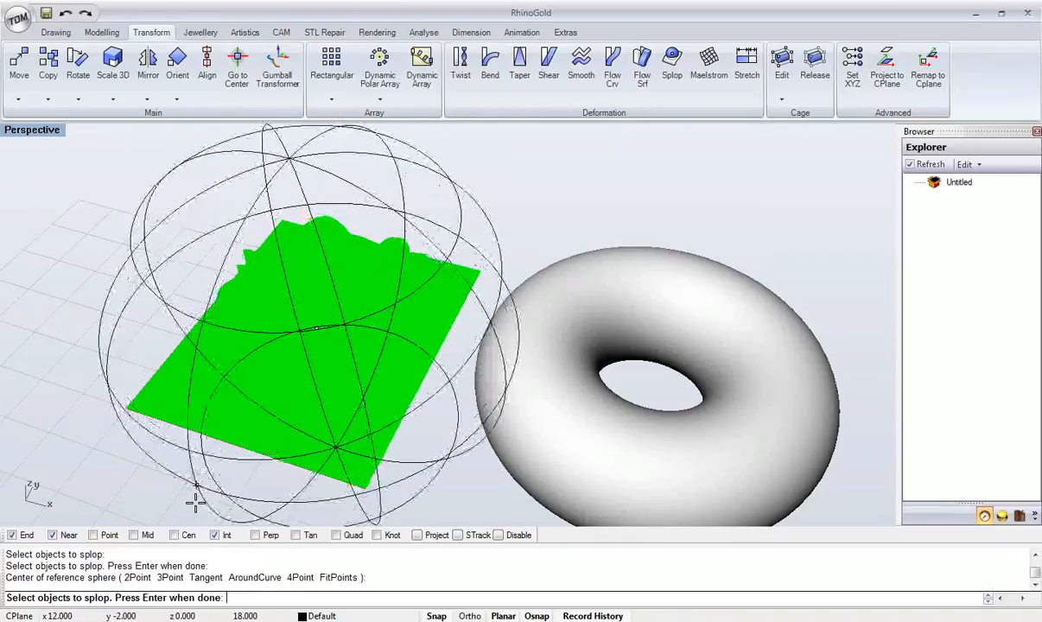
left_click(198, 508)
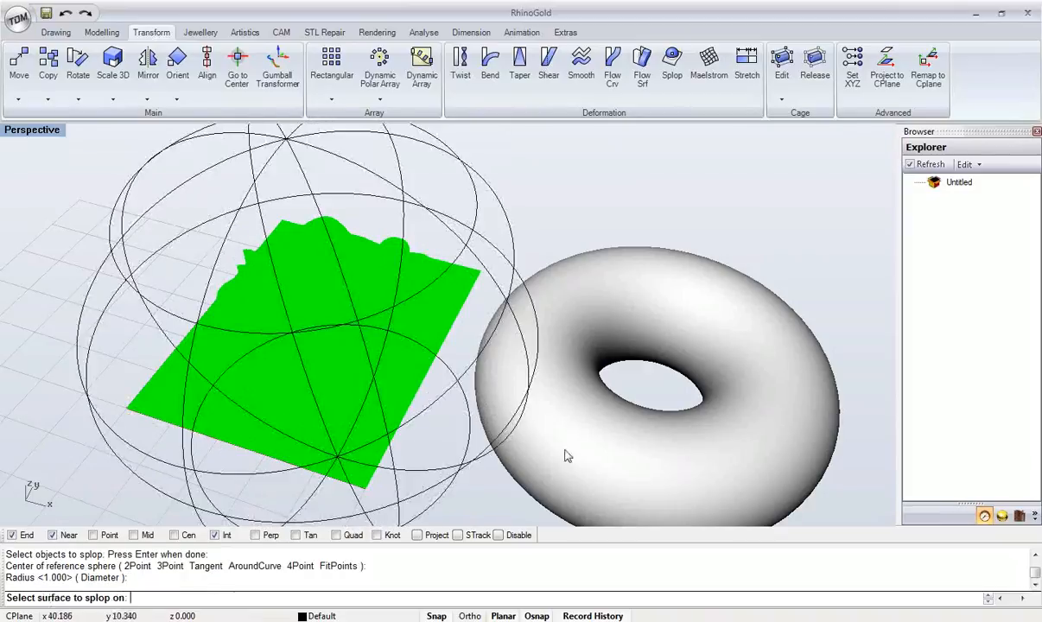
- Splop one copy of the relief onto the torus's front surface with a radius of about 6.3, and end the command
right_click_drag(711, 431, 617, 363, "shift")
right_click_drag(630, 415, 614, 405, "shift")
left_click(623, 392)
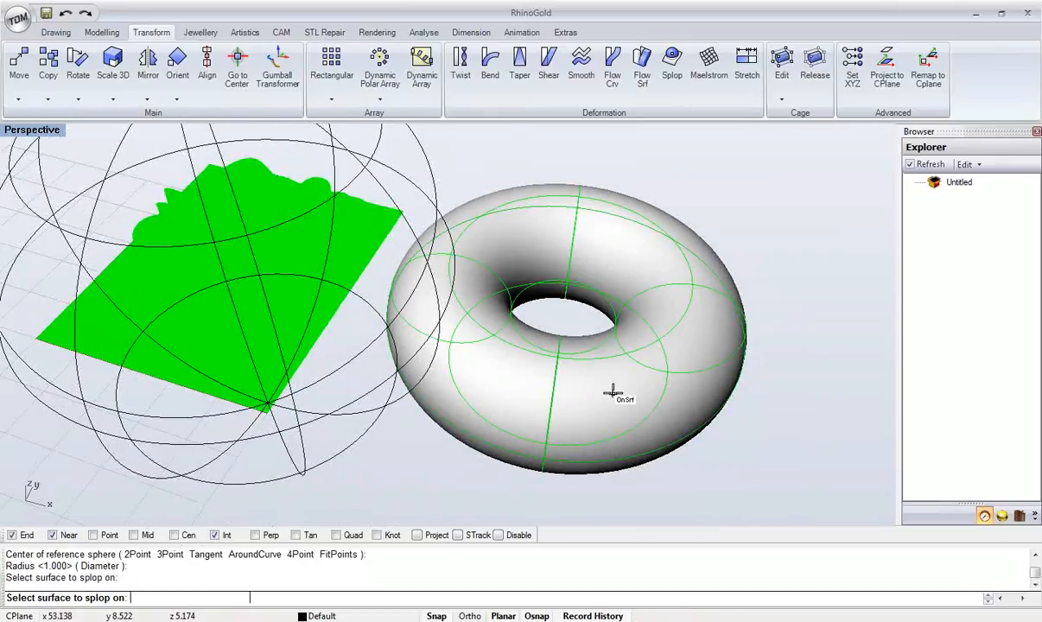
left_click(613, 393)
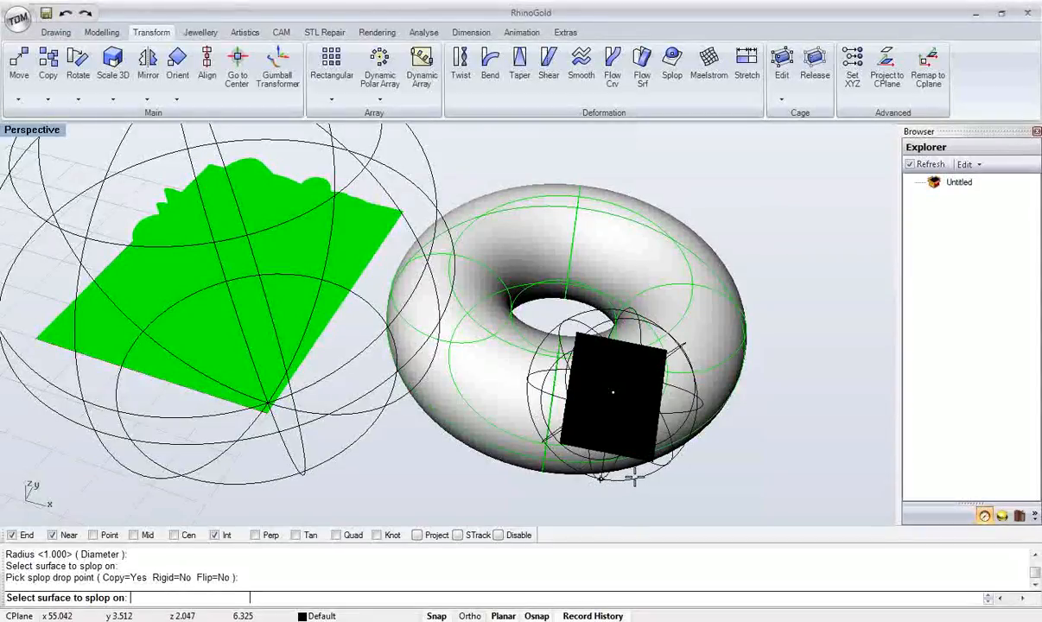
left_click(636, 474)
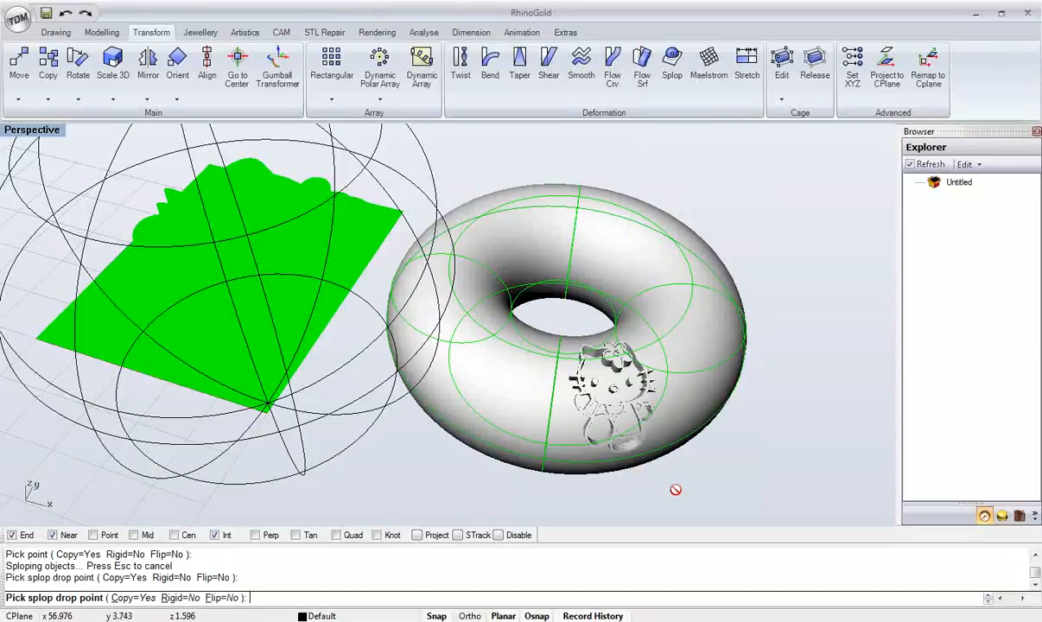
key("Escape")
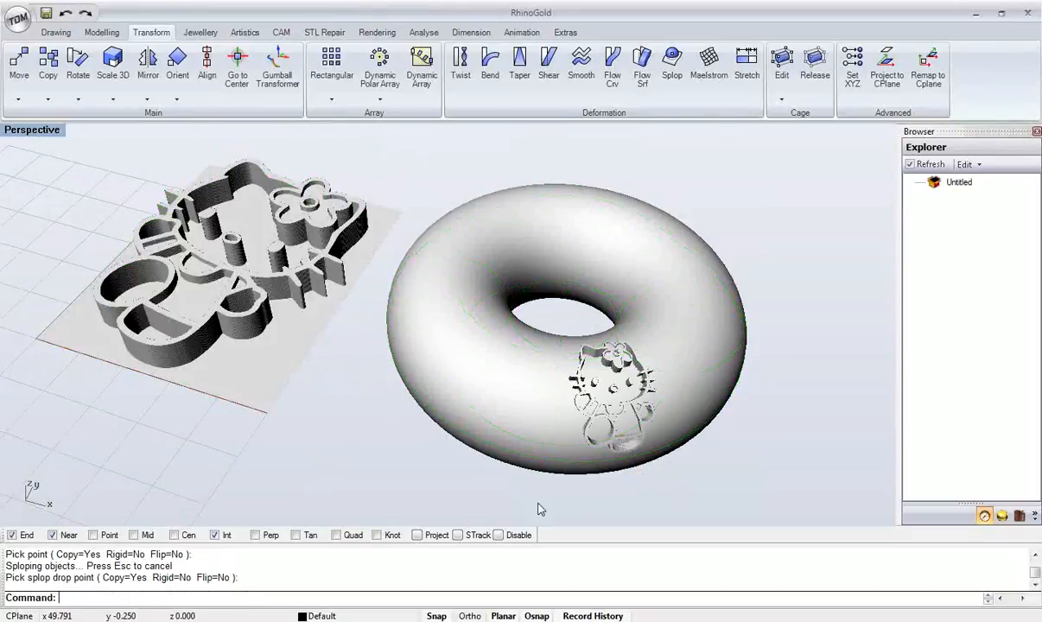
- Hide the original Hello Kitty relief and examine the splopped copy on the torus up close
left_click(252, 375)
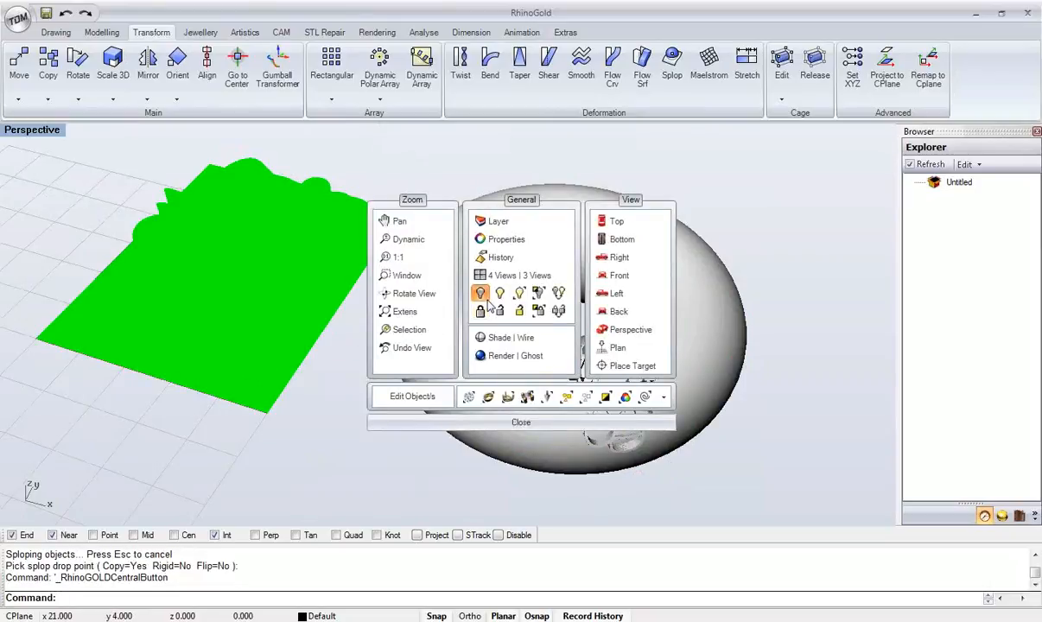
left_click(484, 297)
right_click_drag(577, 442, 476, 367)
scroll(575, 421, "up", 2)
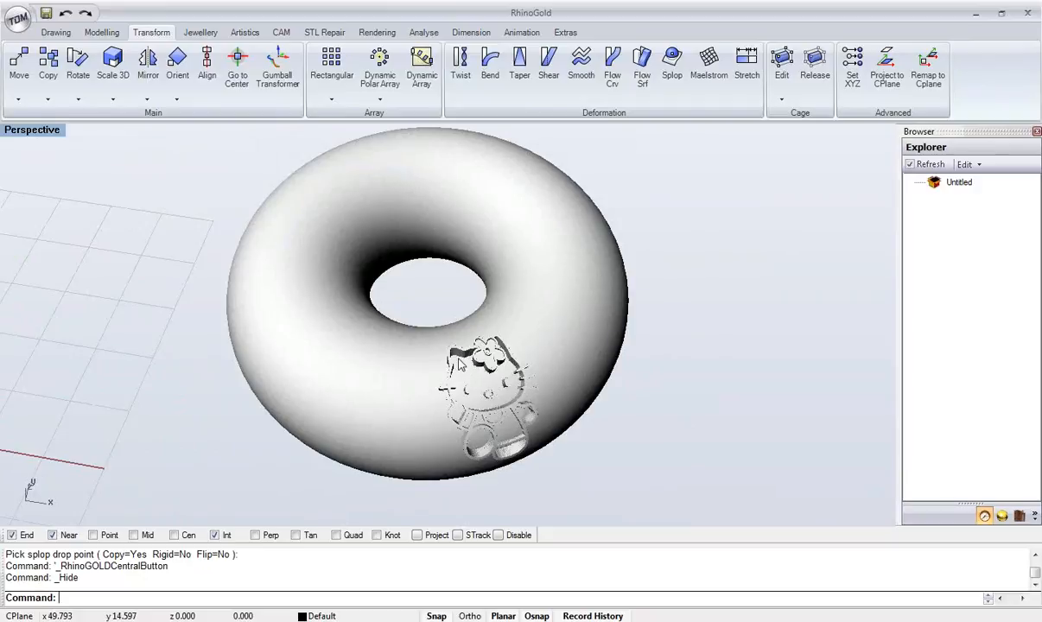
right_click_drag(434, 344, 412, 367)
scroll(412, 366, "up", 4)
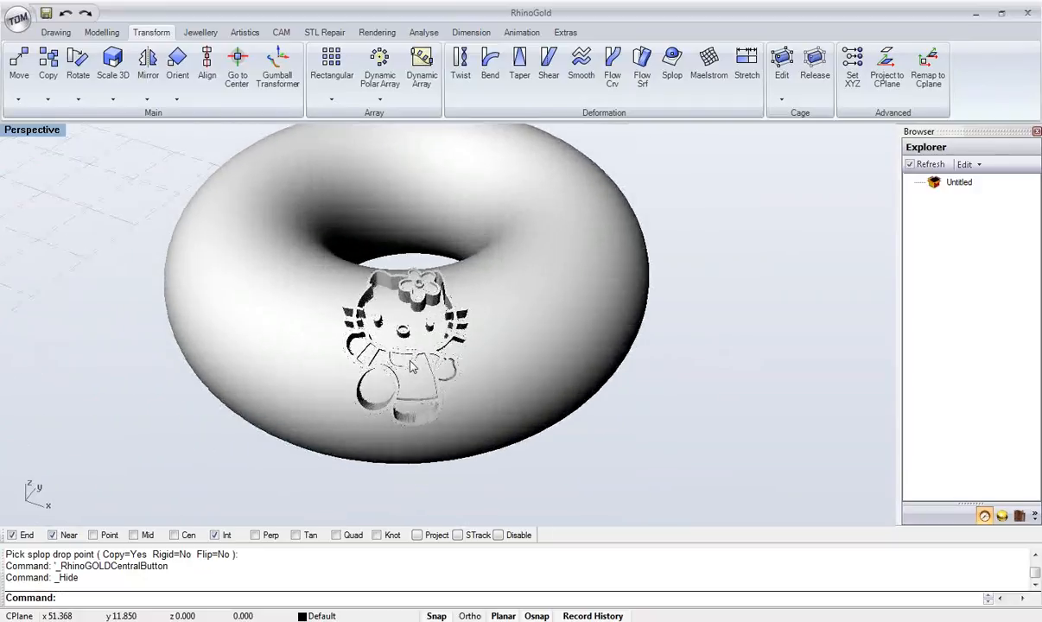
right_click_drag(408, 316, 456, 325, "shift")
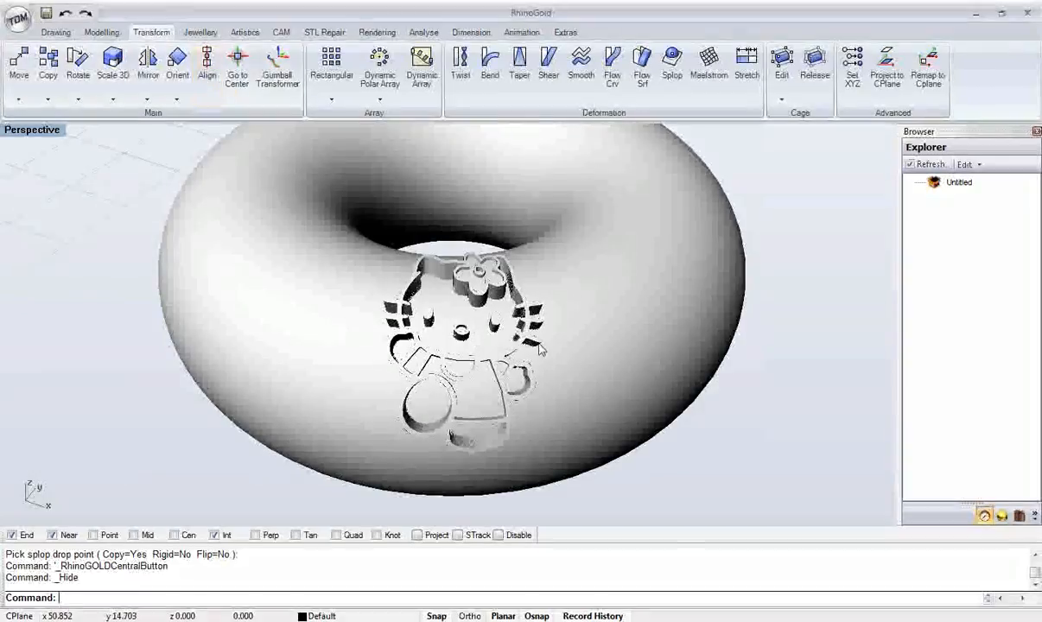
- Delete the torus with its splopped relief and load the Hello Kitty image, Heightfield by Color.png, in a new Heightfield by Colors session
left_click_drag(761, 203, 264, 450)
key("Delete")
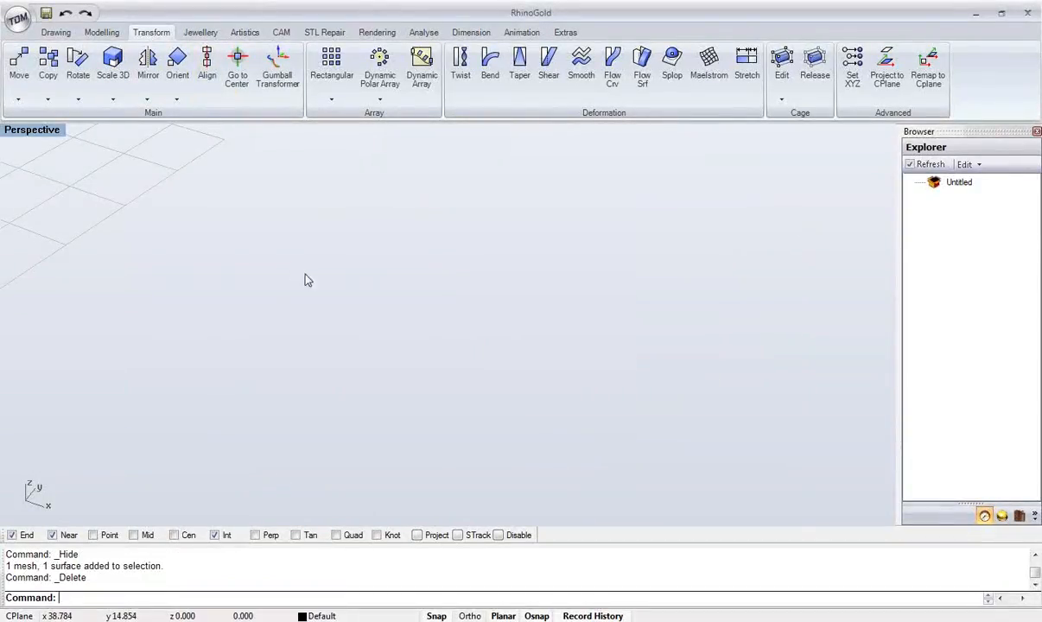
left_click(205, 33)
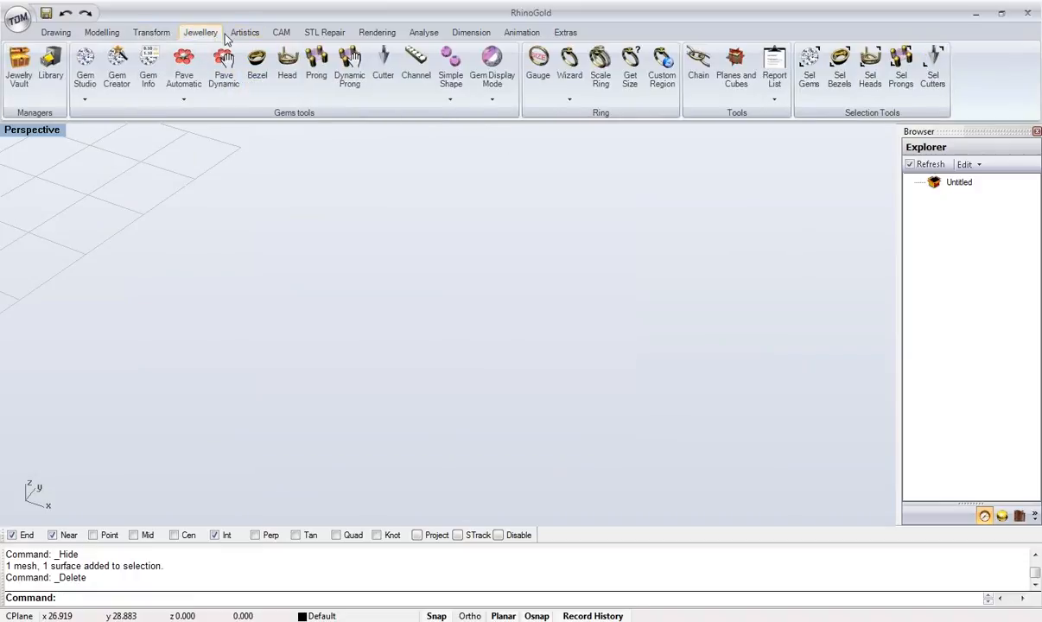
left_click(244, 33)
left_click(177, 82)
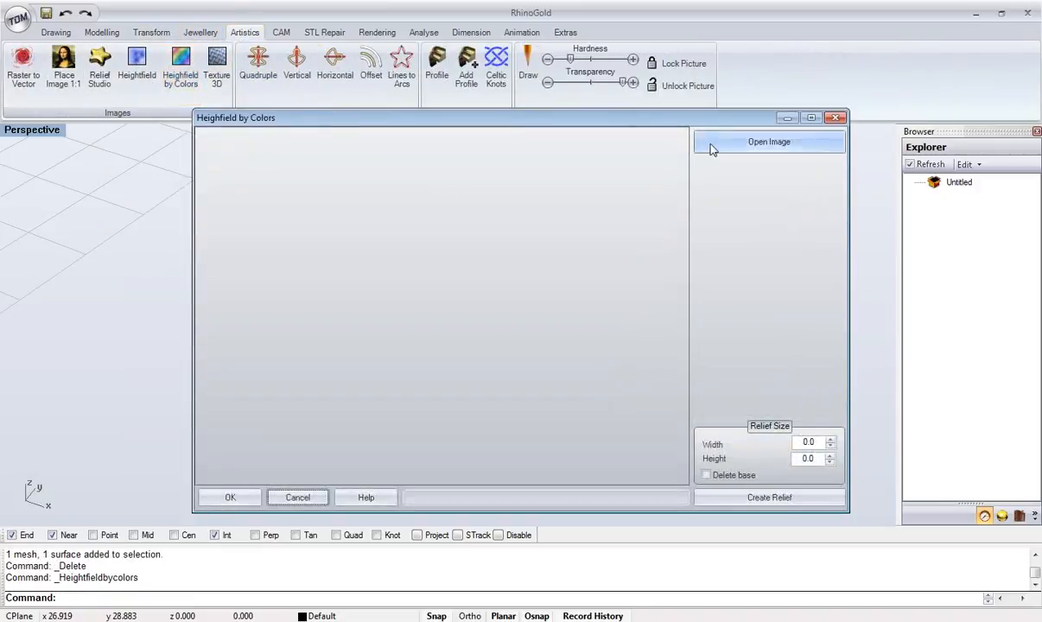
left_click(704, 141)
double_click(518, 255)
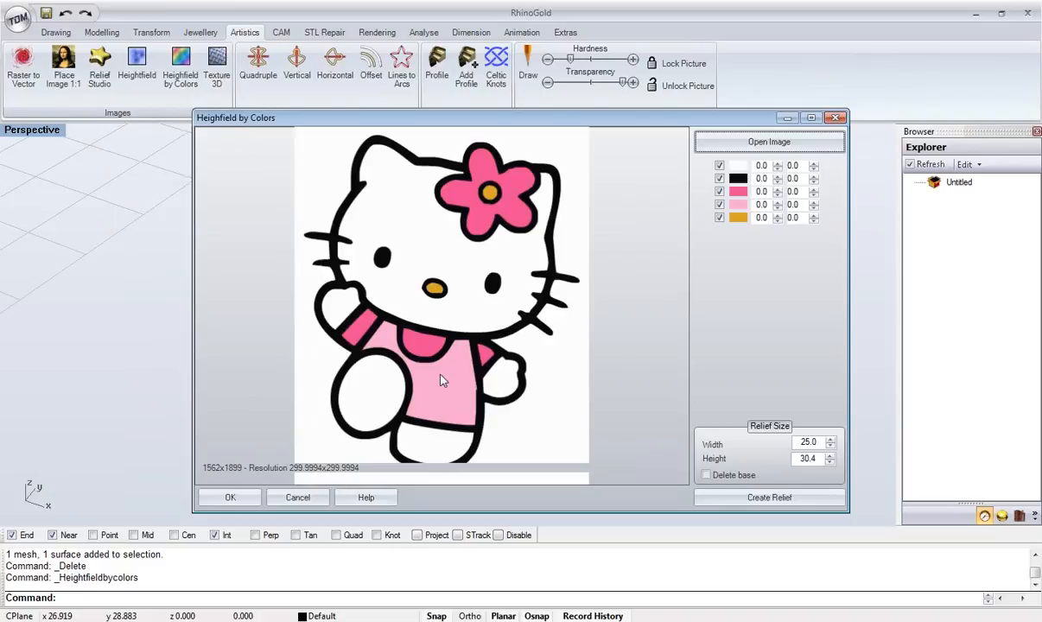
- Set the first value of both the dark pink and light pink colours to 3.0
double_click(761, 191)
type("3")
double_click(761, 205)
type("3")
left_click(757, 180)
left_click(756, 192)
left_click_drag(511, 118, 487, 111)
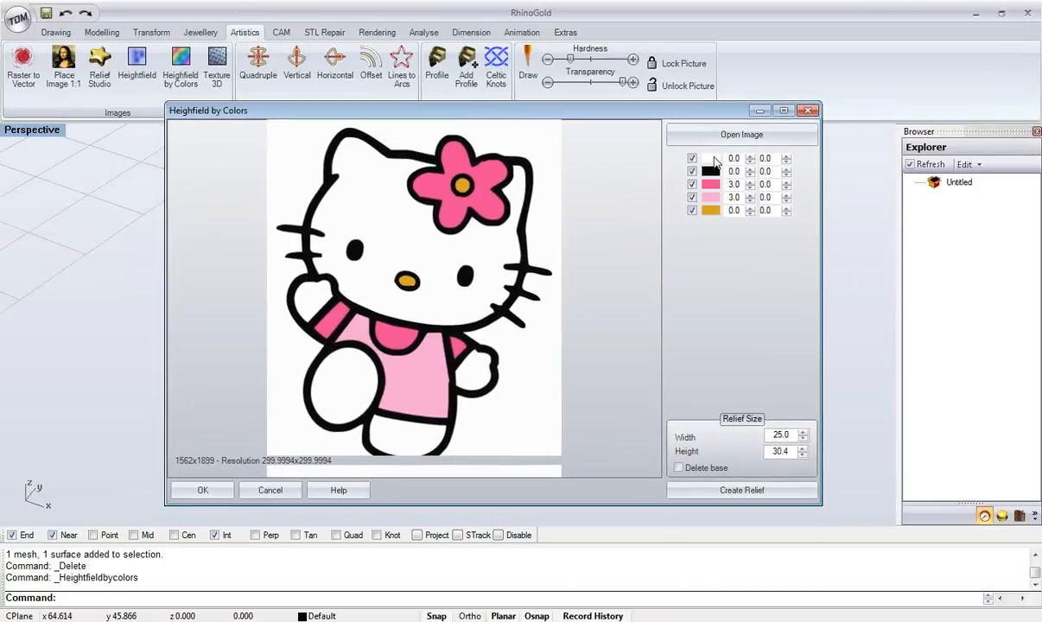
- Load Barça.png to view its detected colours, and replace it with worldmap.png from the Desktop
left_click(748, 136)
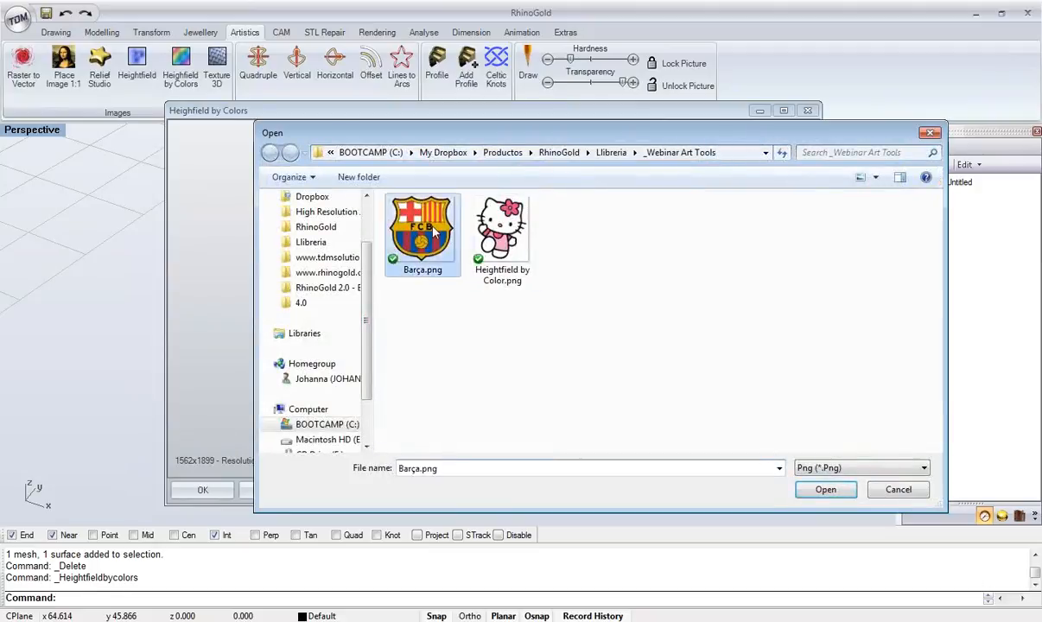
double_click(421, 226)
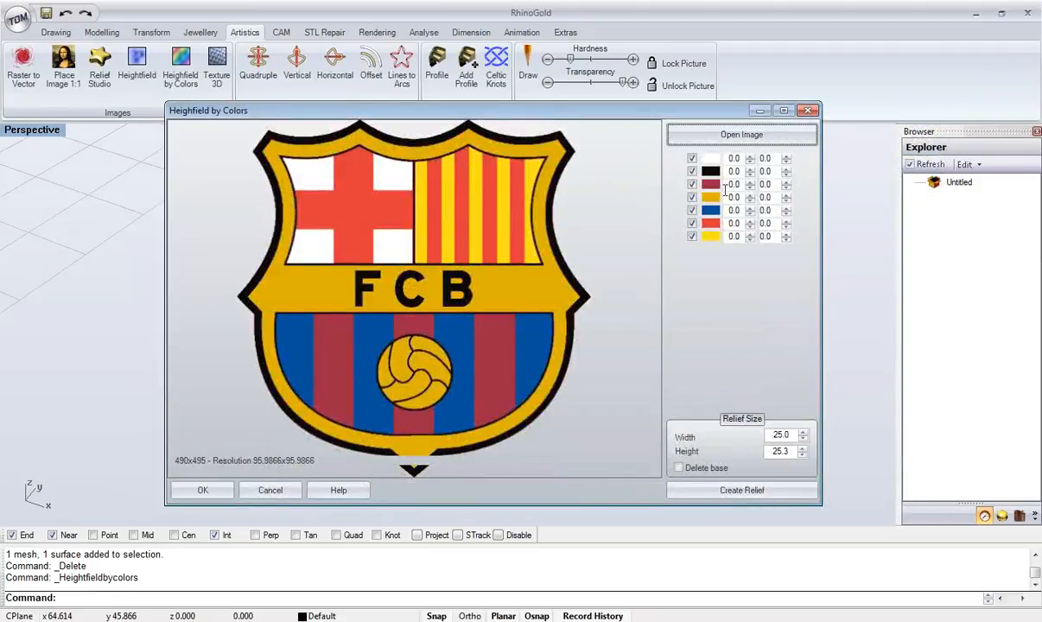
left_click(739, 137)
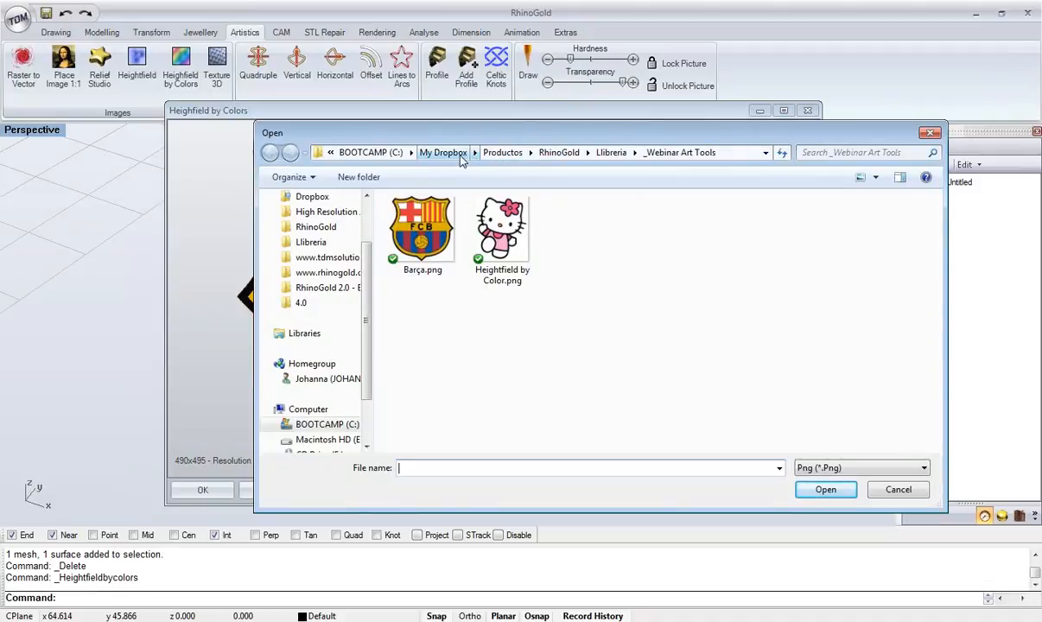
left_click(611, 152)
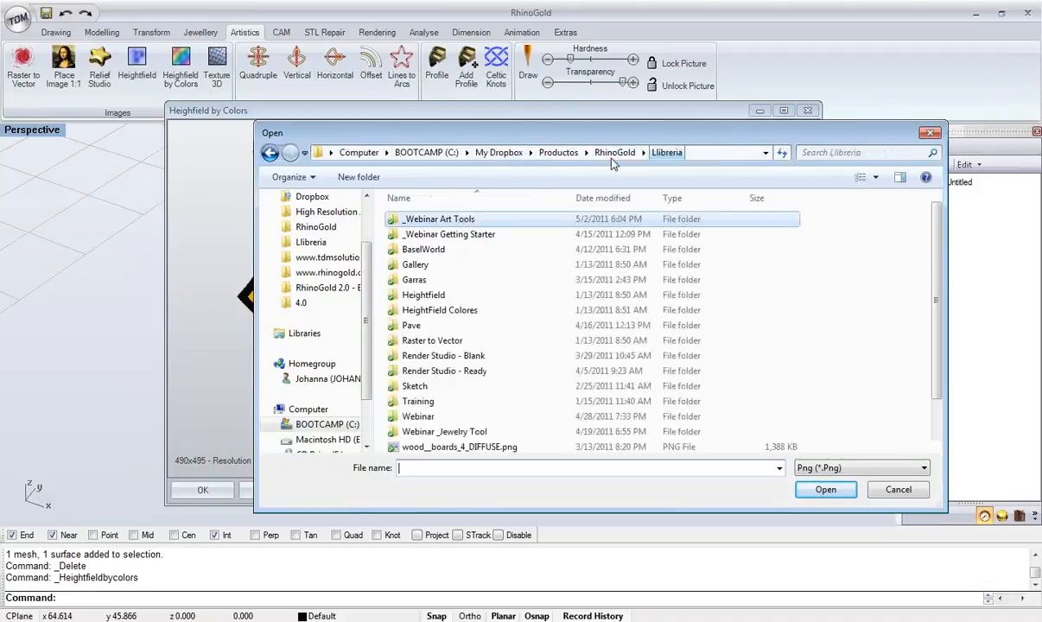
double_click(484, 219)
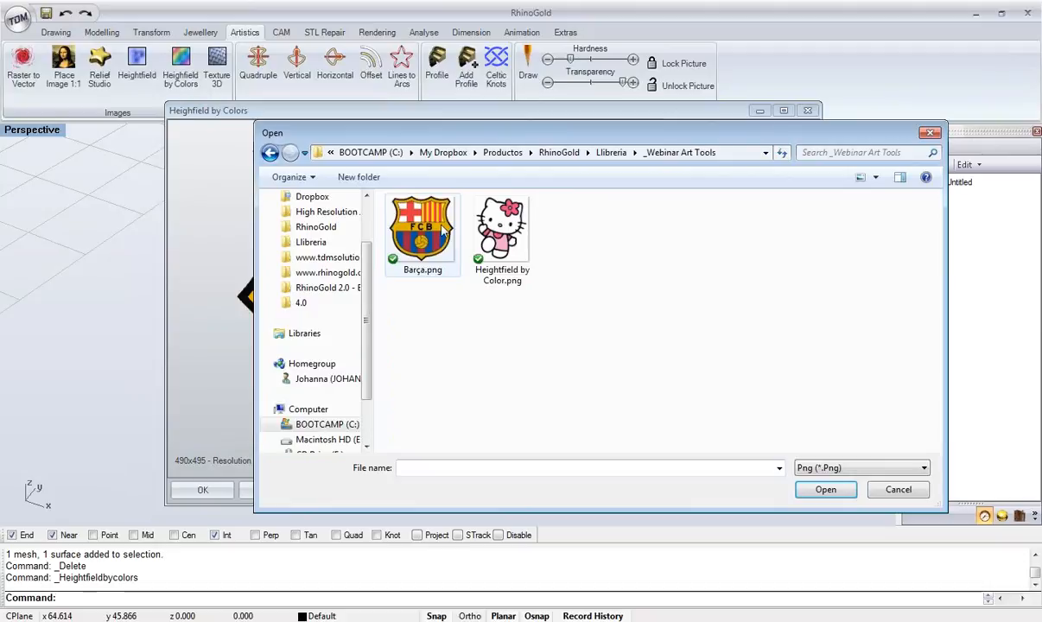
left_click(609, 152)
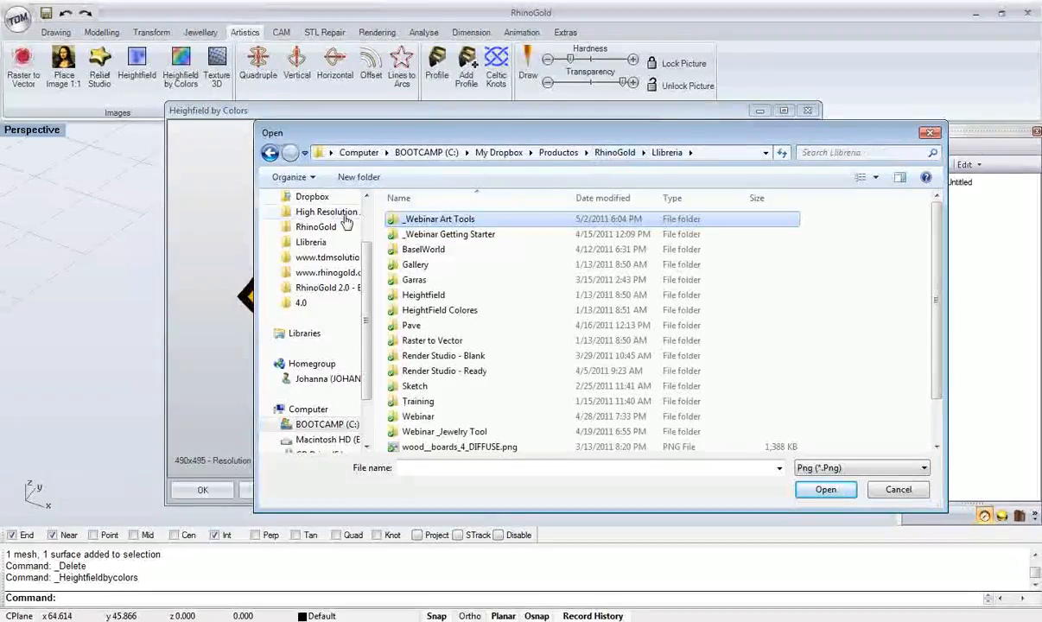
scroll(355, 259, "up", 2)
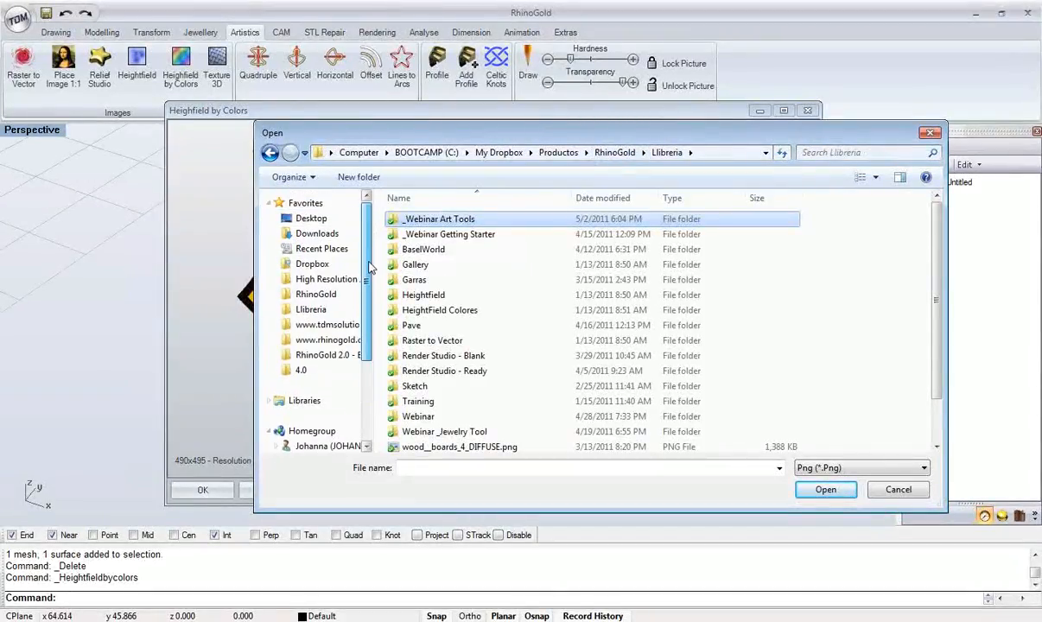
scroll(332, 229, "down", 1)
scroll(334, 226, "up", 1)
left_click(335, 222)
scroll(363, 230, "down", 2)
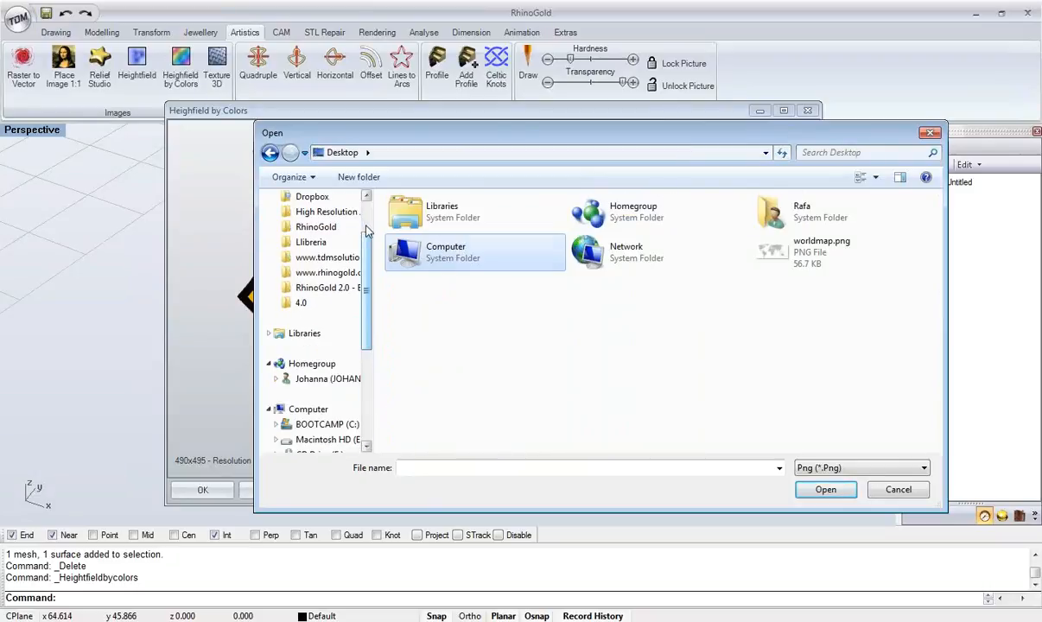
double_click(797, 255)
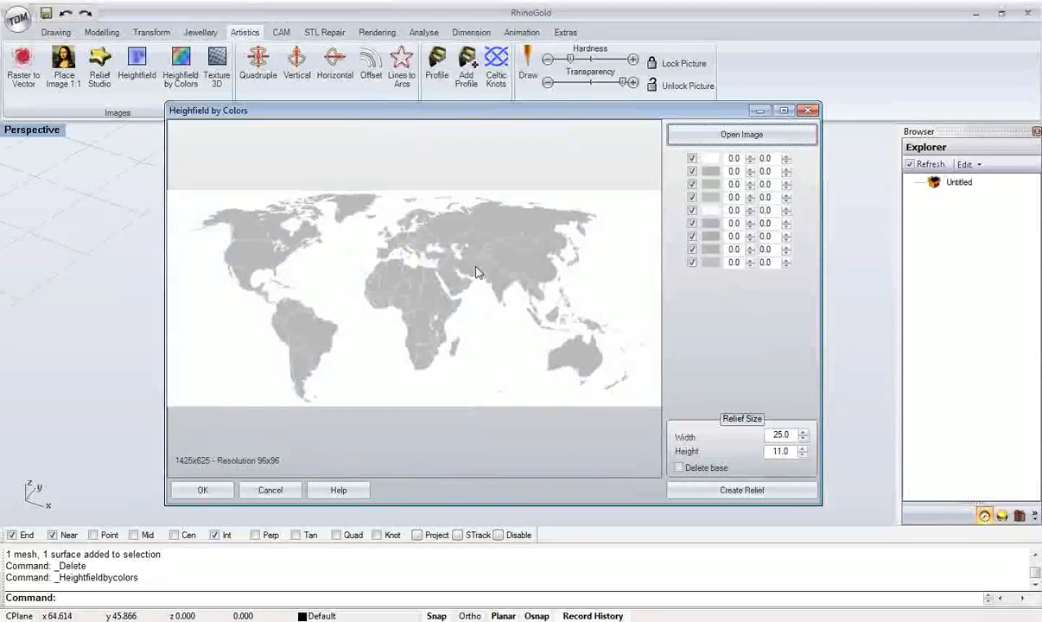
- Look through the user's My Pictures folder and replace the world map with Barça.png from there
left_click_drag(571, 123, 529, 143)
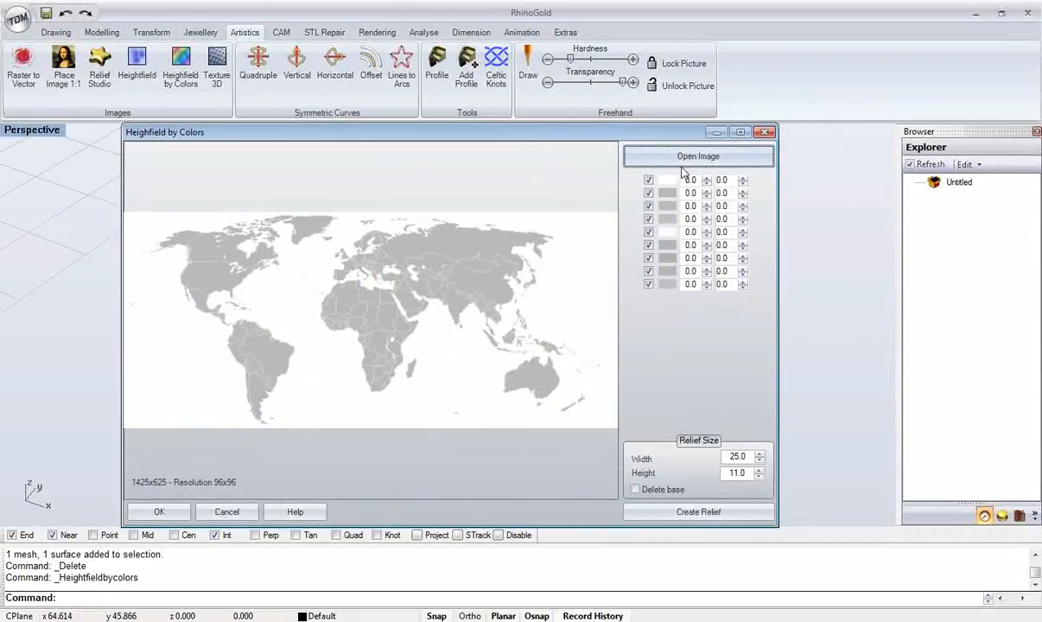
left_click(698, 154)
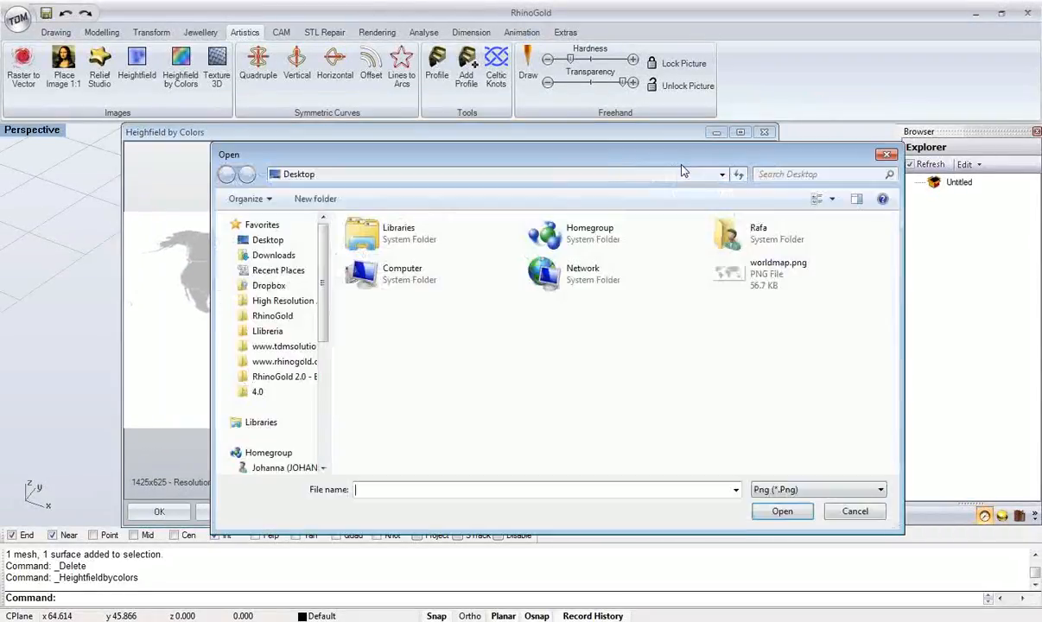
double_click(730, 235)
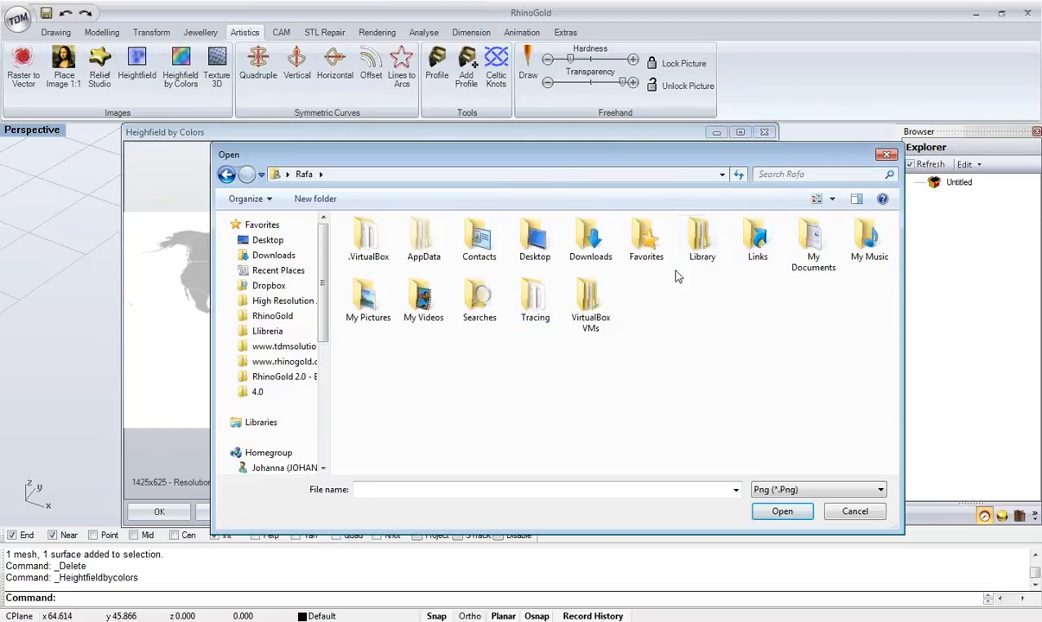
double_click(368, 298)
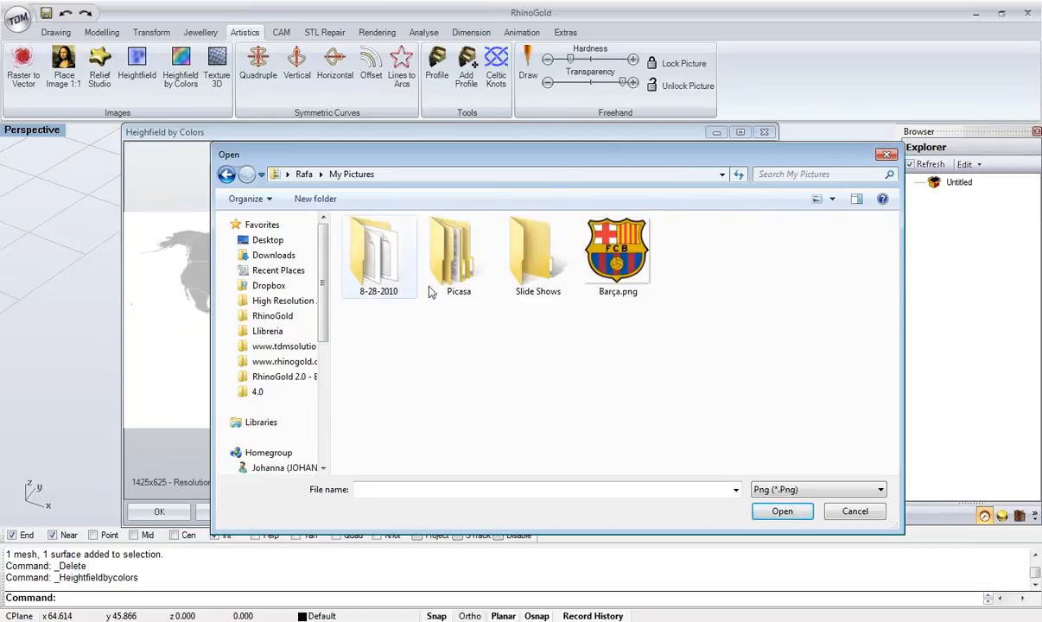
double_click(519, 275)
left_click(352, 173)
double_click(341, 247)
left_click(352, 173)
double_click(605, 260)
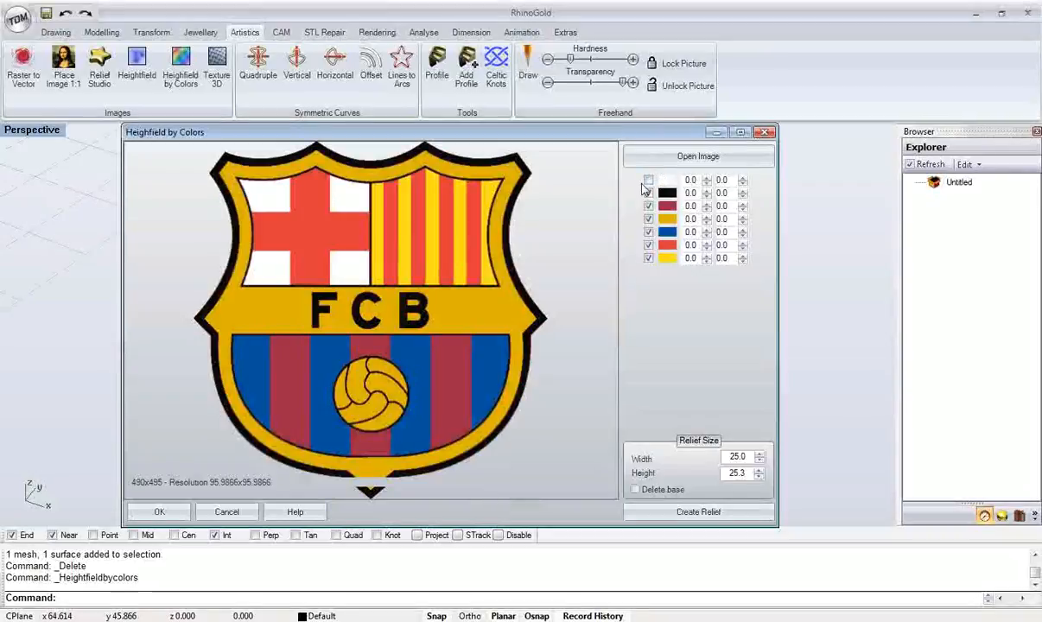
- Try to load Jellyfish.jpg from the Sample Pictures library as the relief image, listing all file types
left_click(643, 159)
left_click_drag(322, 274, 297, 329)
left_click(282, 340)
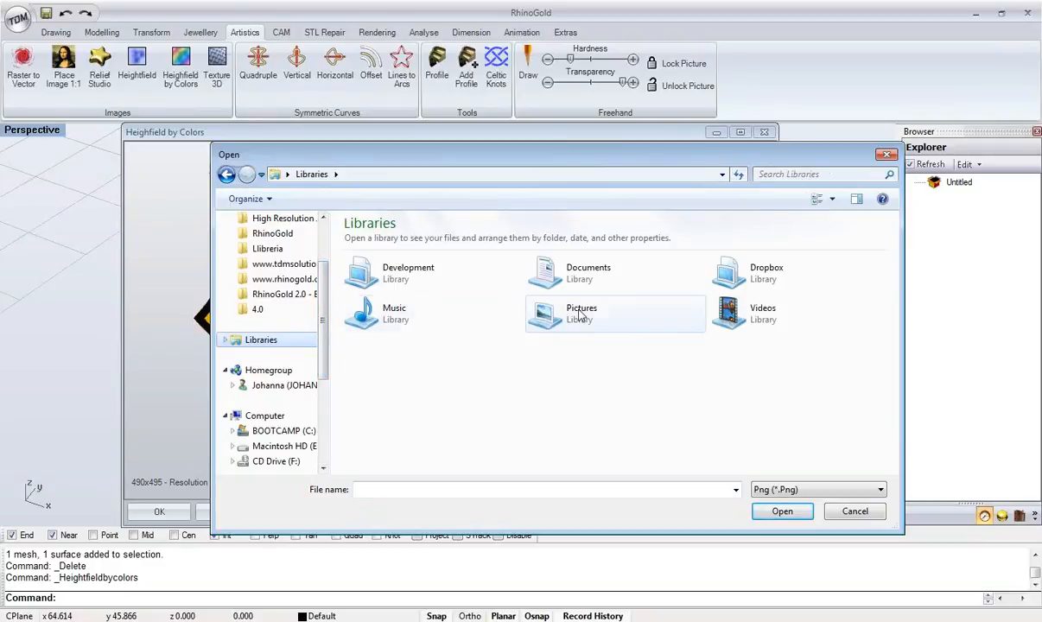
double_click(563, 324)
double_click(545, 324)
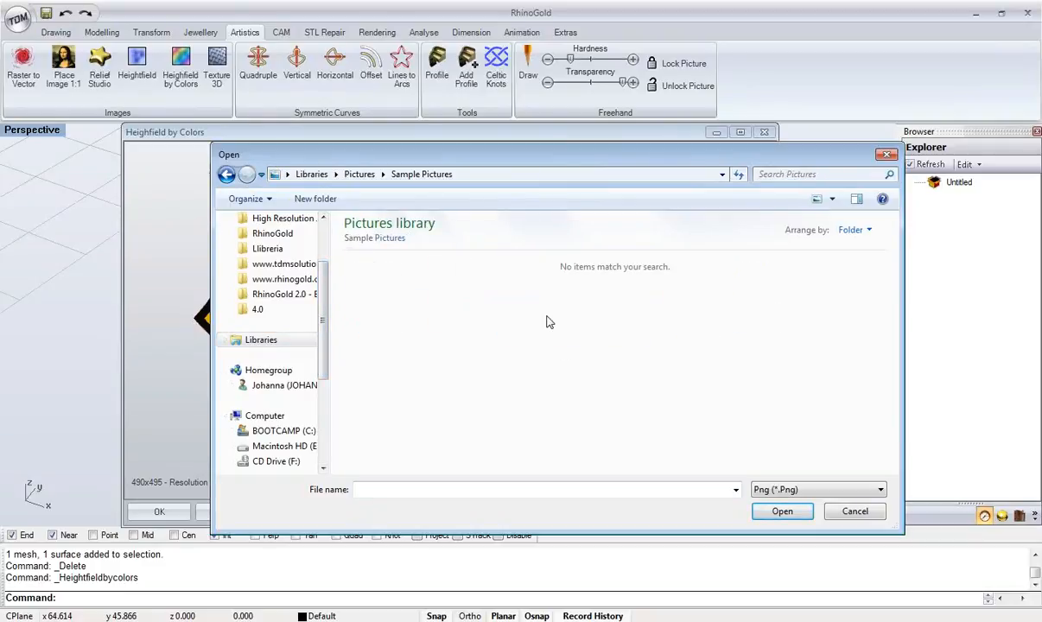
left_click(829, 490)
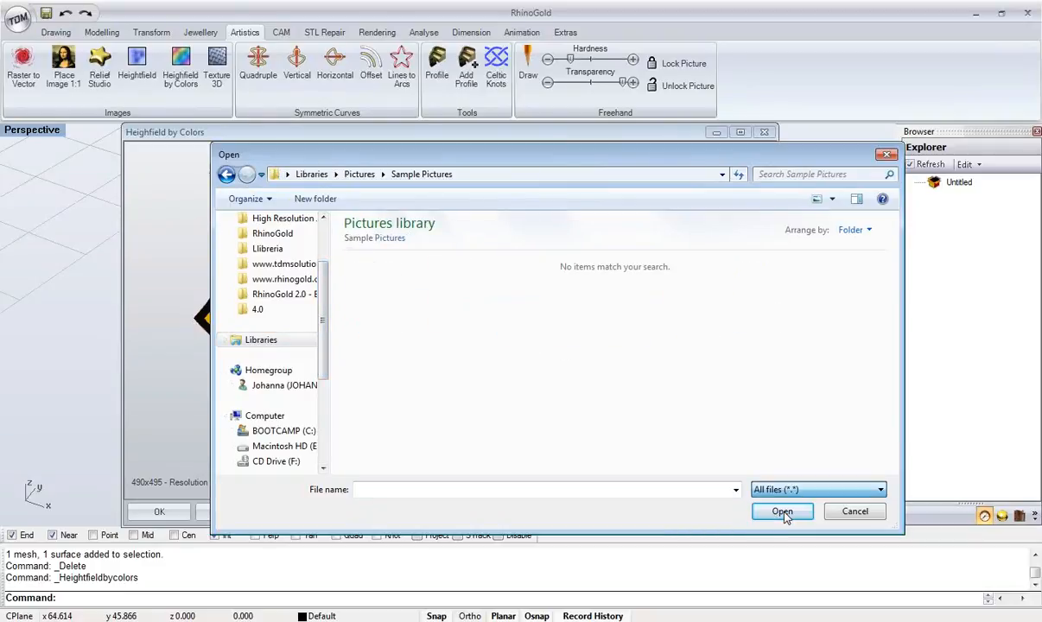
left_click(782, 511)
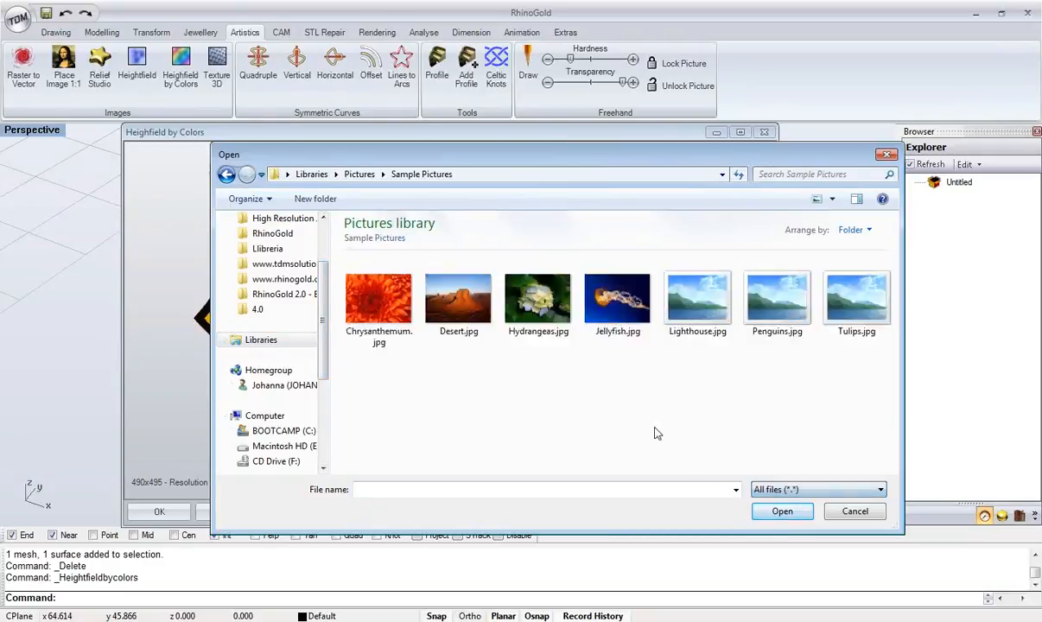
double_click(625, 305)
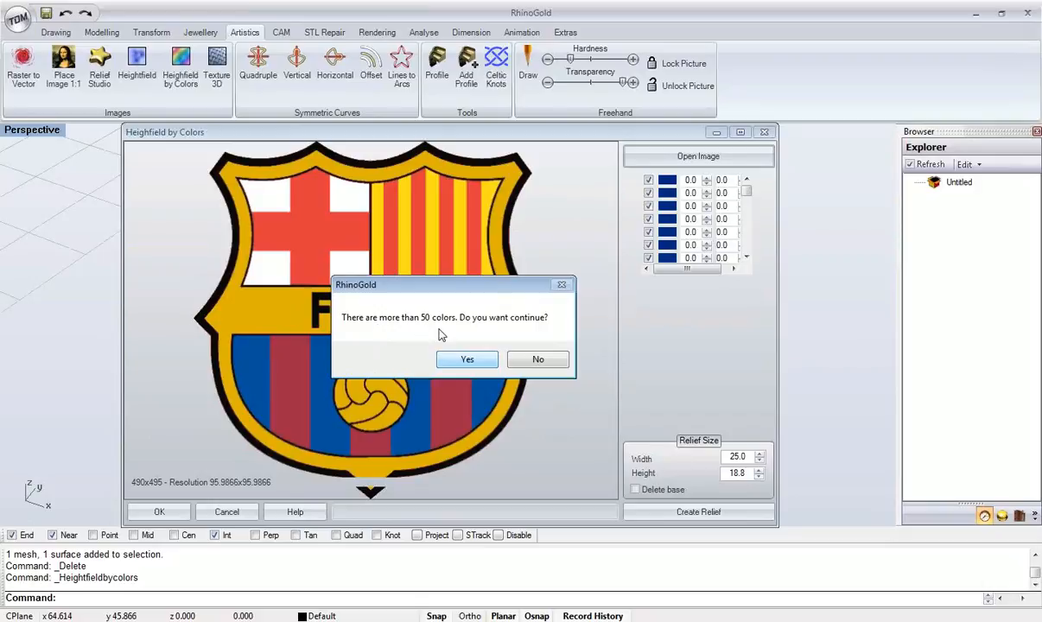
left_click(537, 361)
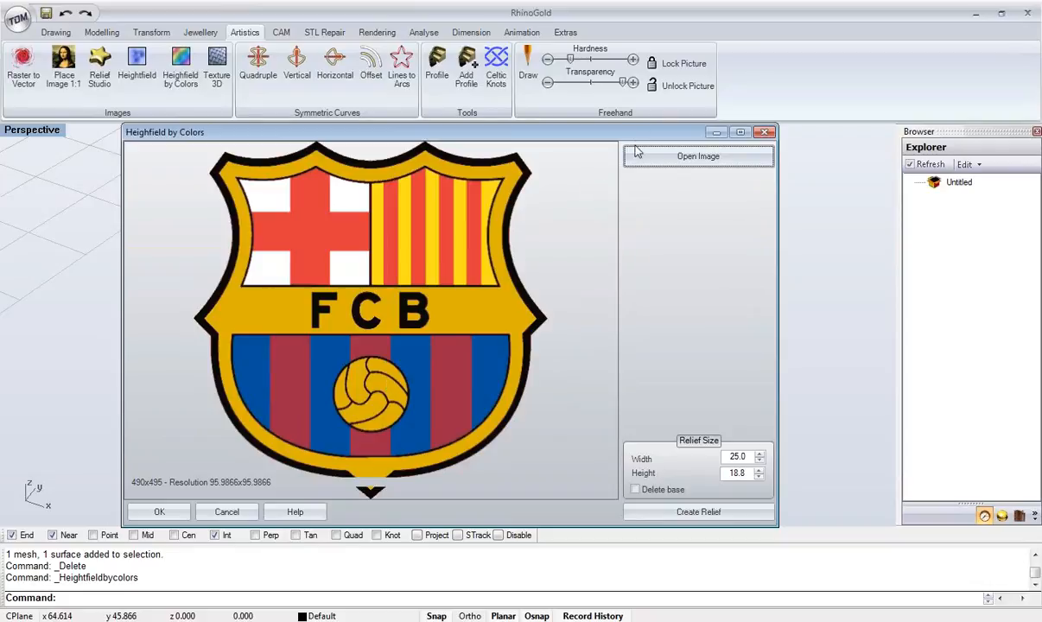
- Close the Heightfield by Colors session, switch to PowerPoint and present the slide show from the Heightfield by Colors slide
left_click_drag(634, 138, 644, 127)
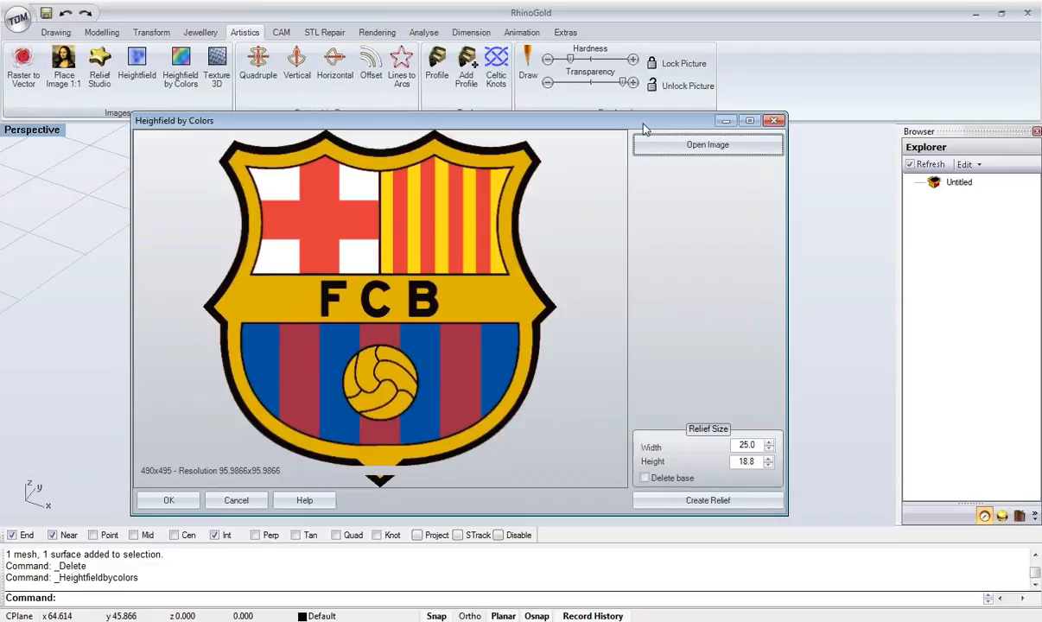
left_click_drag(644, 128, 674, 121)
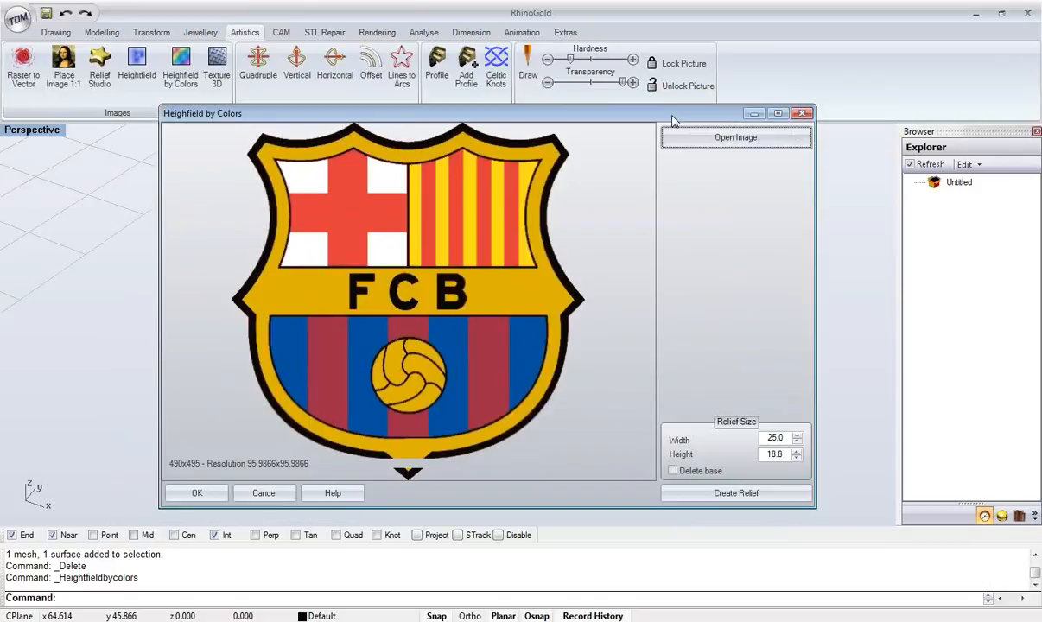
left_click_drag(713, 114, 710, 134)
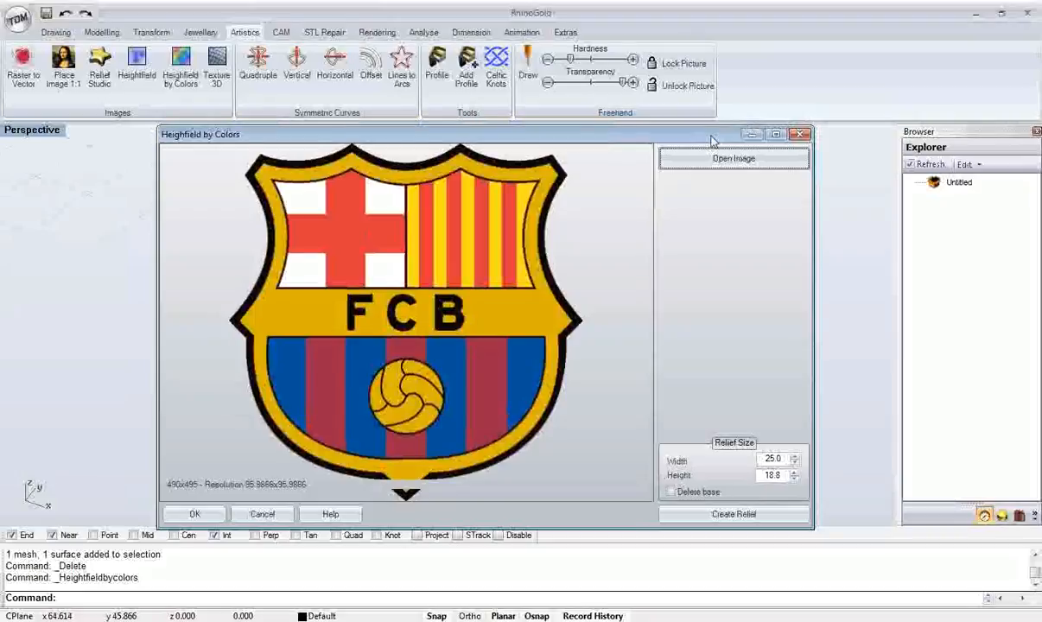
left_click(802, 135)
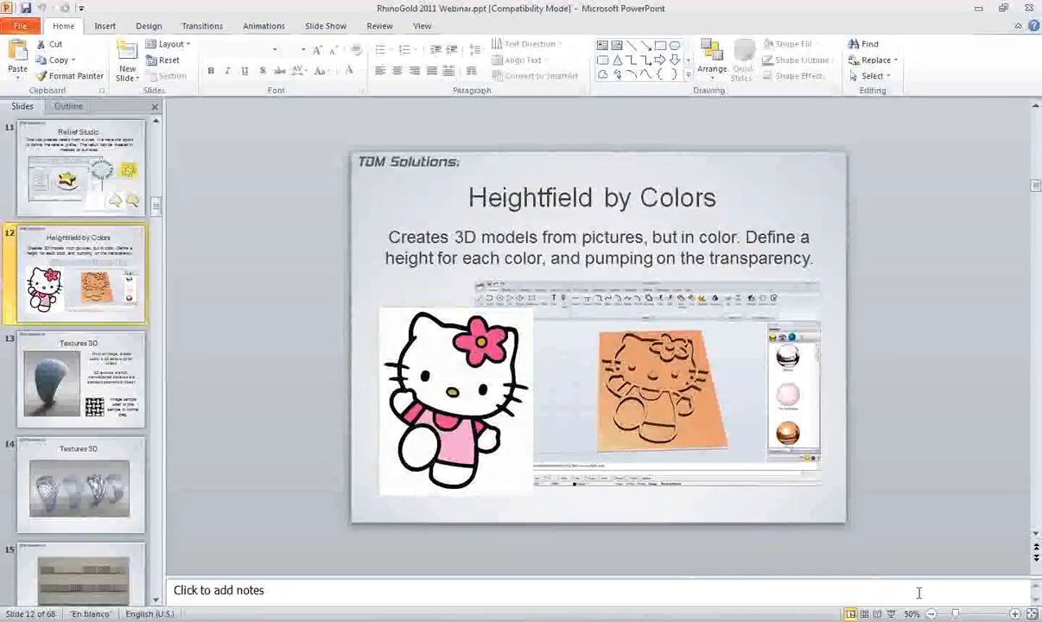
key("shift+F5")
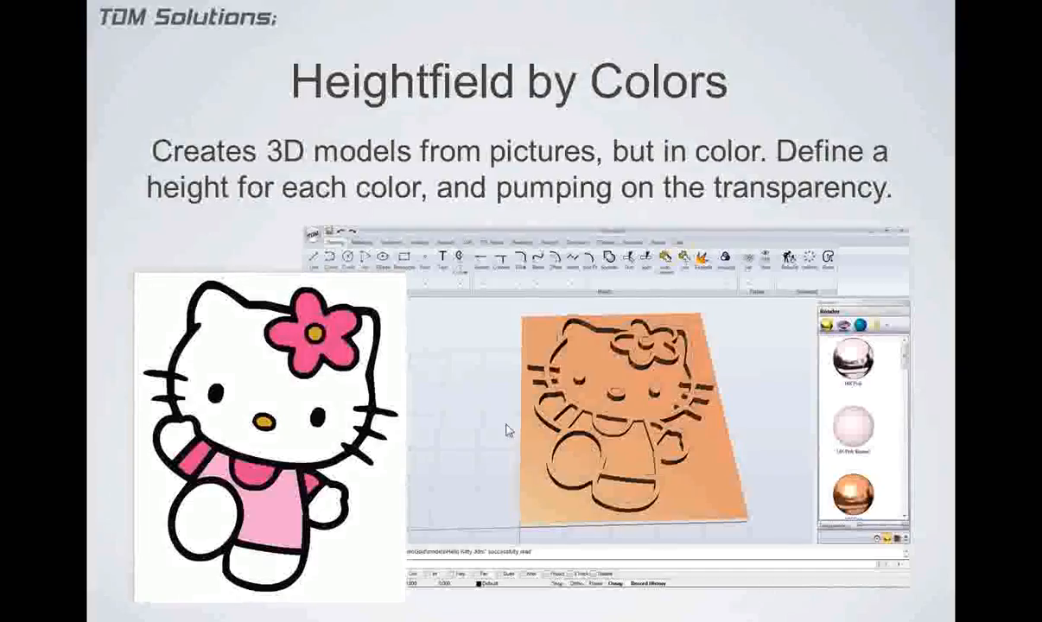
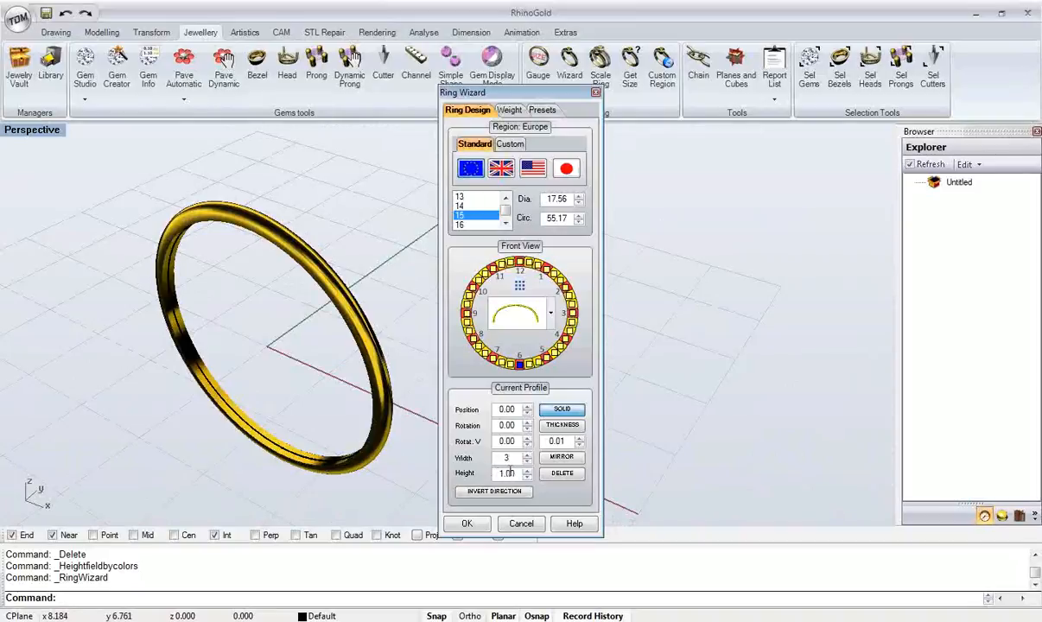
- Set the ring's profile at 6 o'clock to a width of 3.00 and a height of 3.00 in the Ring Wizard
type("3")
left_click(510, 458)
scroll(320, 397, "down", 3)
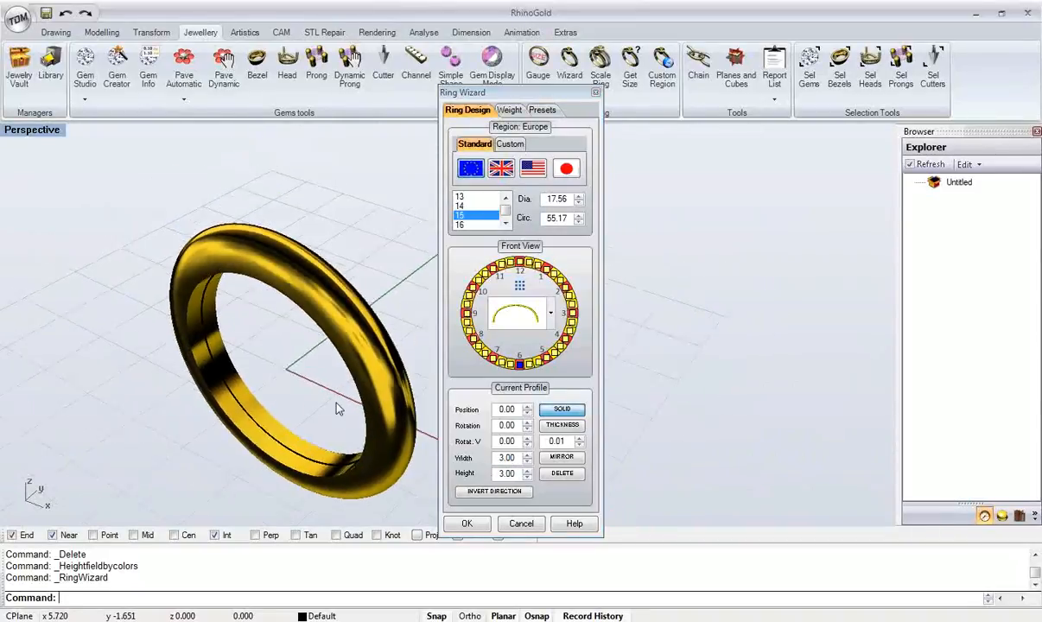
double_click(509, 458)
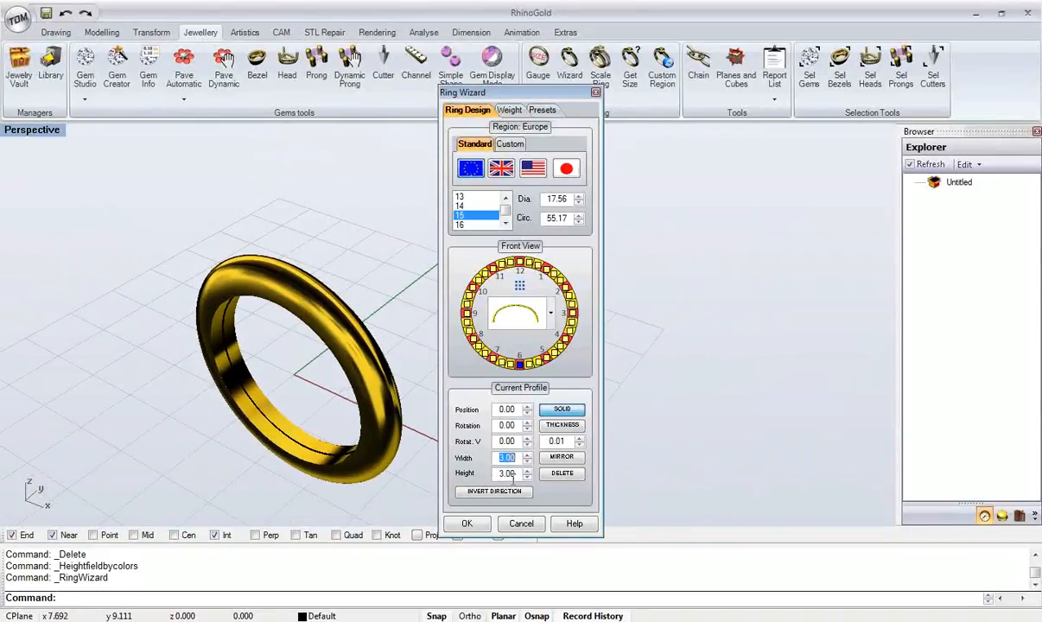
left_click(509, 475)
- Set the ring's profile at 12 o'clock to a width of 11.75 and a height of 6.00
left_click(520, 264)
scroll(504, 463, "up", 20)
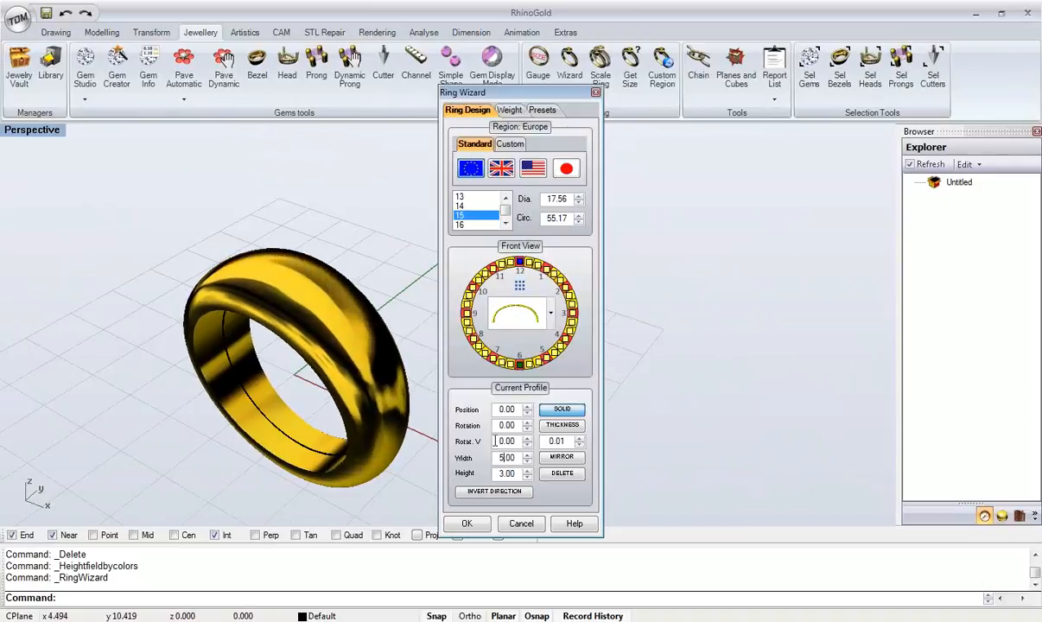
scroll(507, 475, "up", 12)
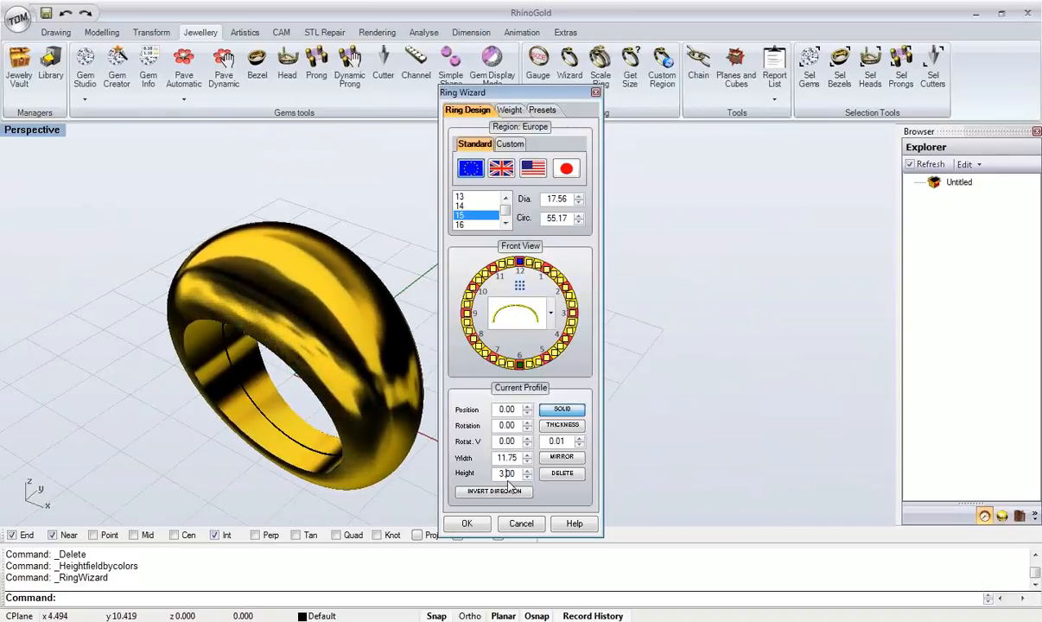
right_click_drag(355, 429, 302, 273)
scroll(302, 273, "up", 10)
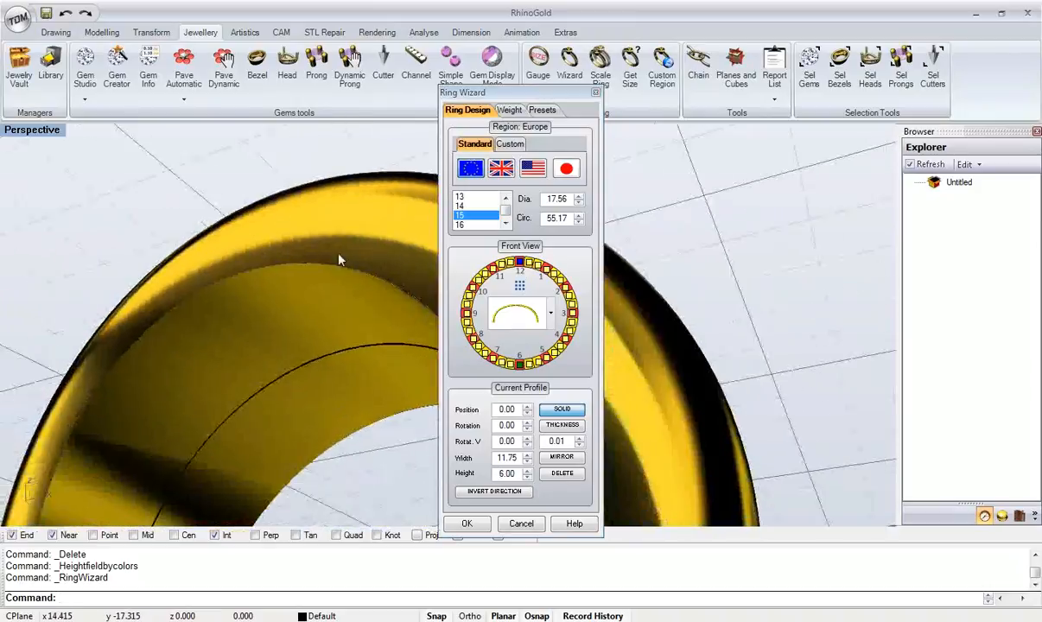
- Make the ring hollow with a thickness of 0.61 and create it
left_click(559, 426)
scroll(580, 441, "up", 2)
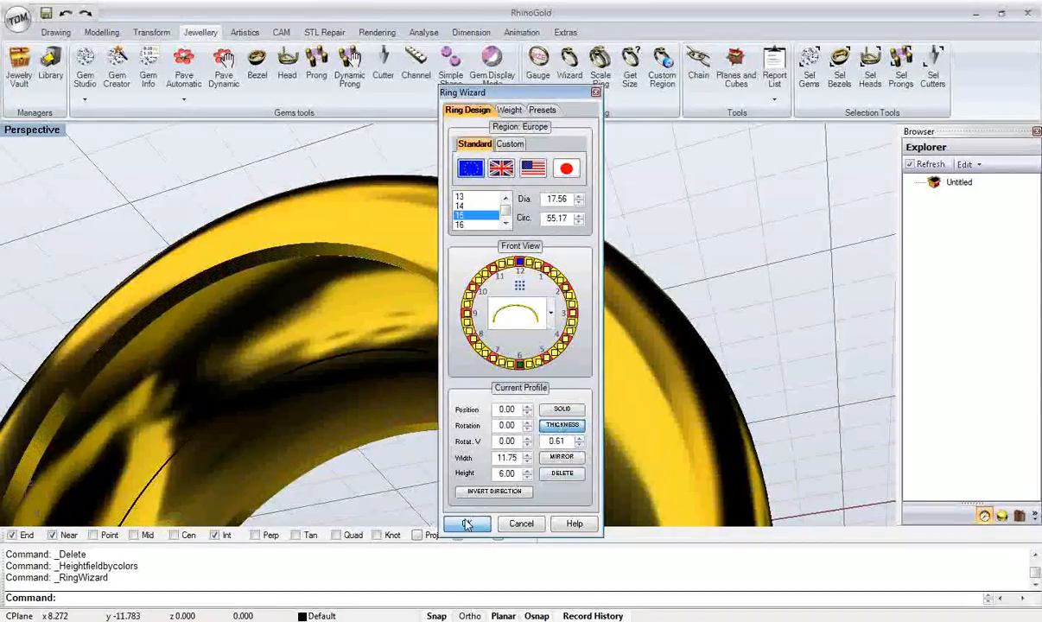
left_click(467, 523)
scroll(389, 393, "down", 8)
right_click_drag(389, 392, 341, 169)
scroll(360, 195, "up", 4)
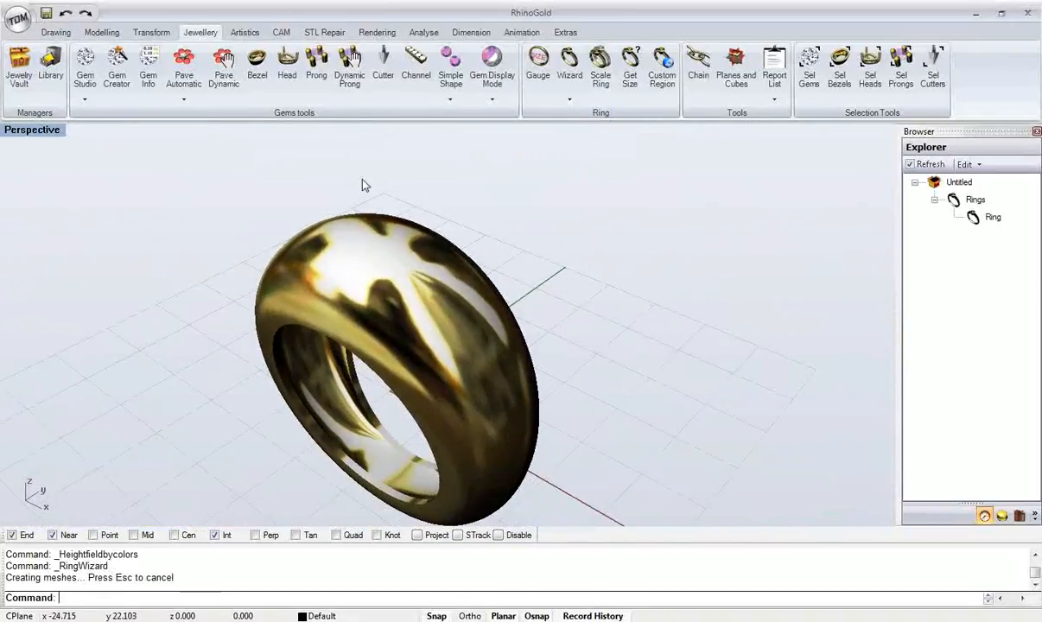
- Start a Texture 3D on the ring and select its outer surface as the surface to texture
left_click(231, 35)
right_click_drag(370, 217, 358, 227)
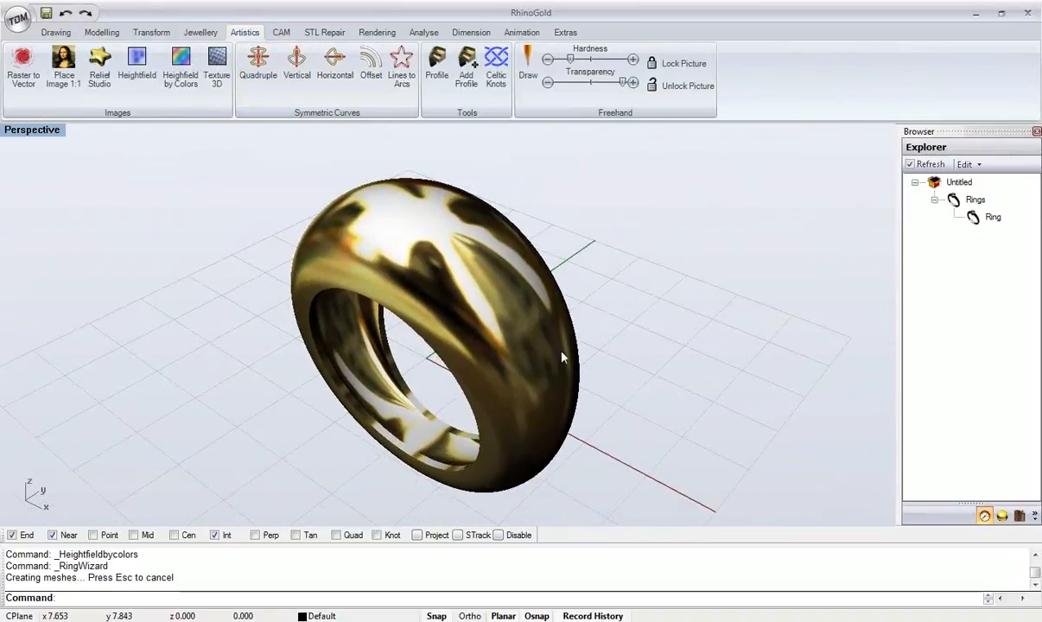
left_click(222, 90)
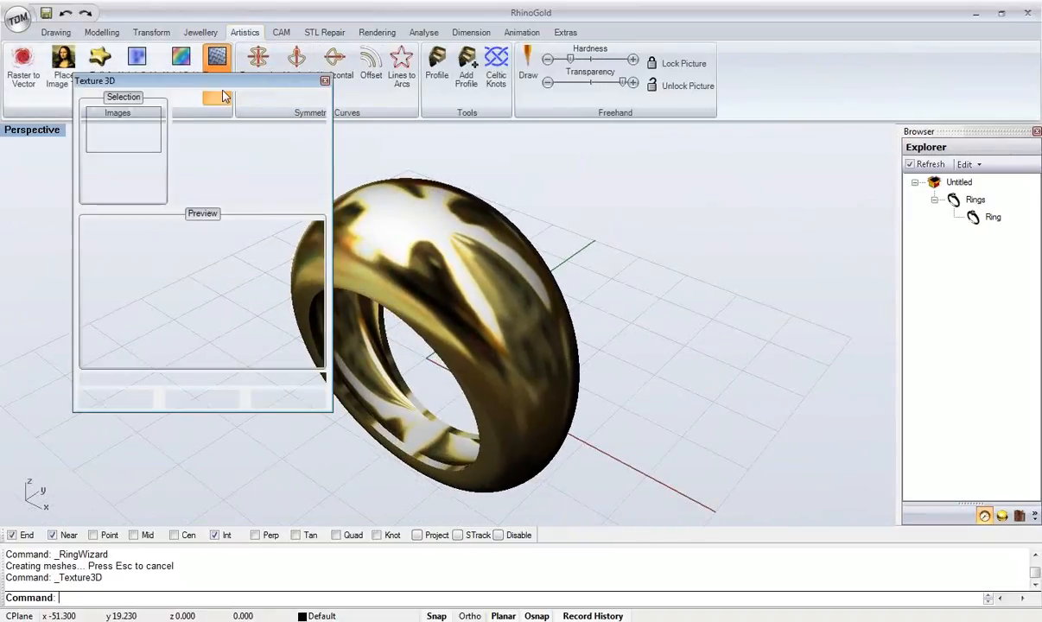
left_click_drag(222, 89, 172, 170)
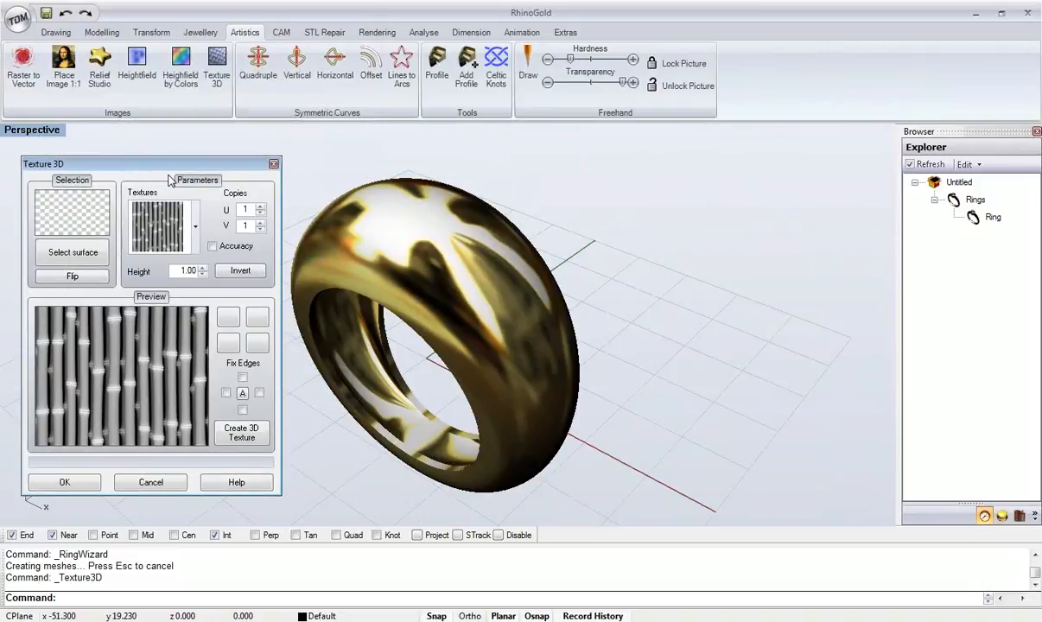
left_click(95, 252)
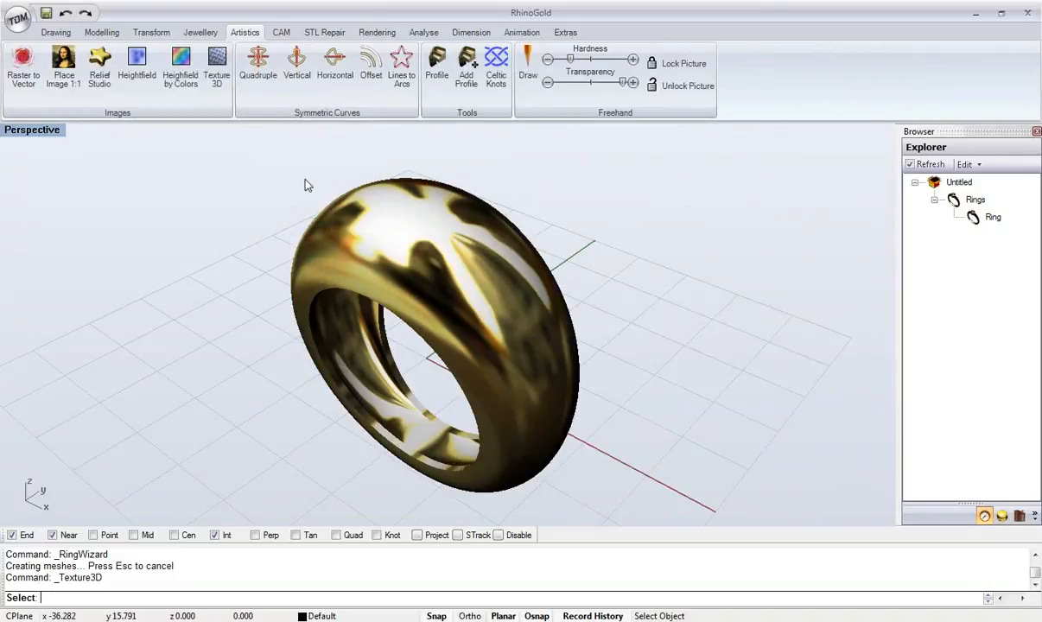
left_click(371, 190)
right_click_drag(522, 251, 521, 289)
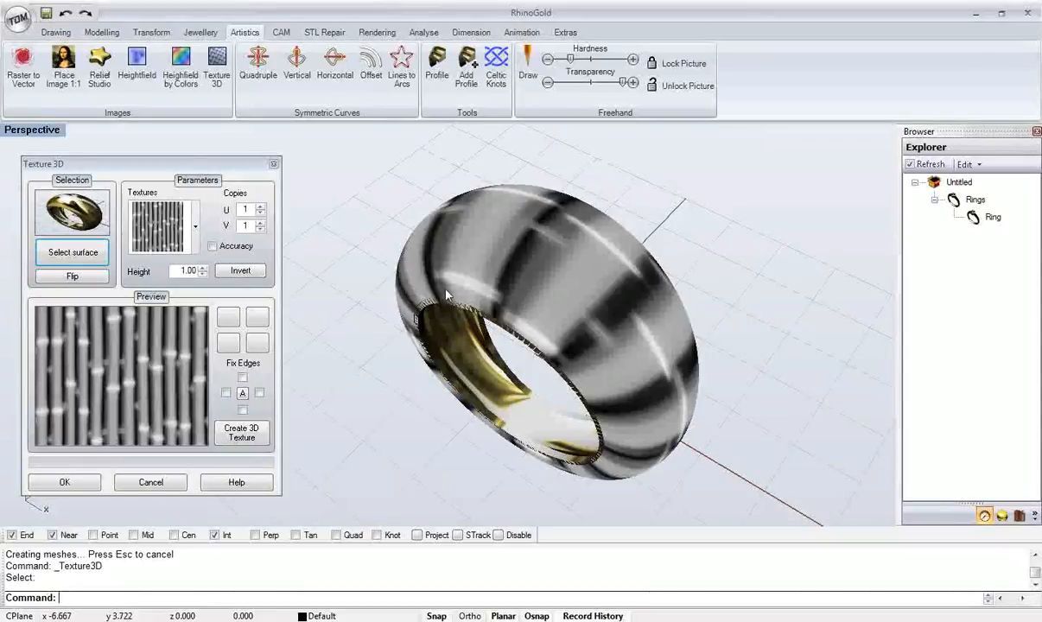
- Choose the grey texture of repeating triangular pyramids for the ring's outer surface
left_click(196, 227)
scroll(168, 195, "down", 10)
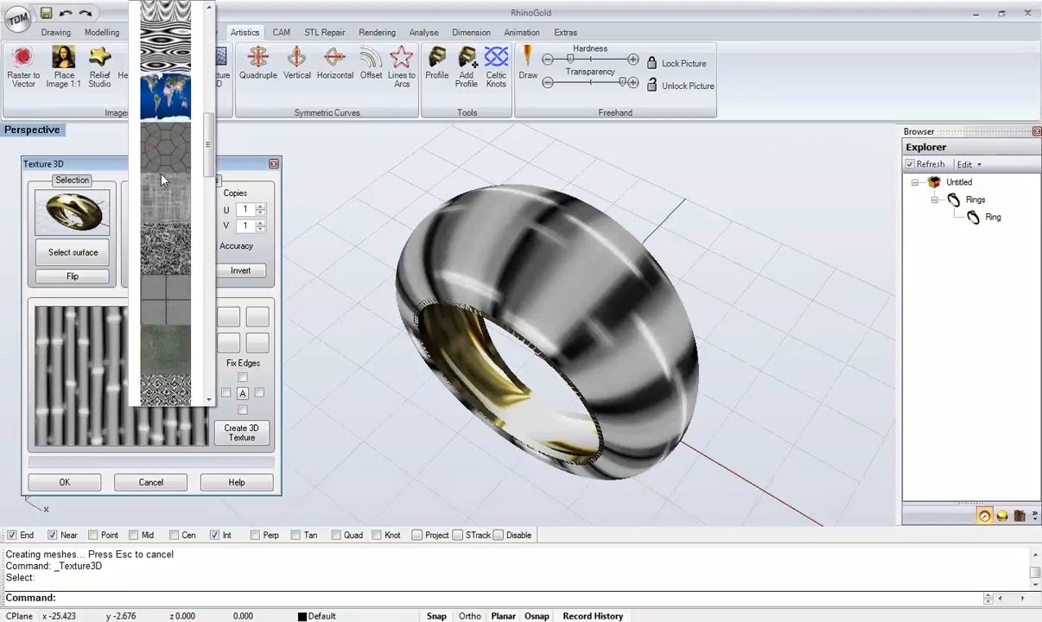
scroll(162, 178, "down", 10)
scroll(162, 178, "up", 15)
scroll(162, 177, "up", 5)
scroll(180, 145, "down", 7)
left_click(179, 144)
right_click_drag(594, 371, 568, 353)
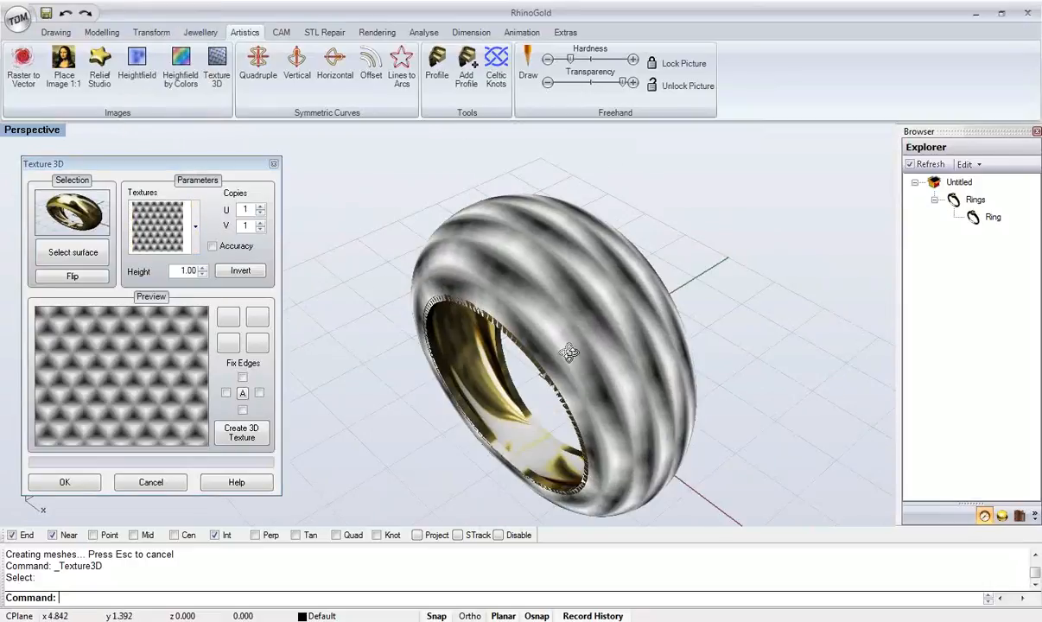
- Set the texture's U copies to 4 and inspect the pattern on the ring up close
left_click(260, 207)
left_click(260, 207)
left_click(260, 206)
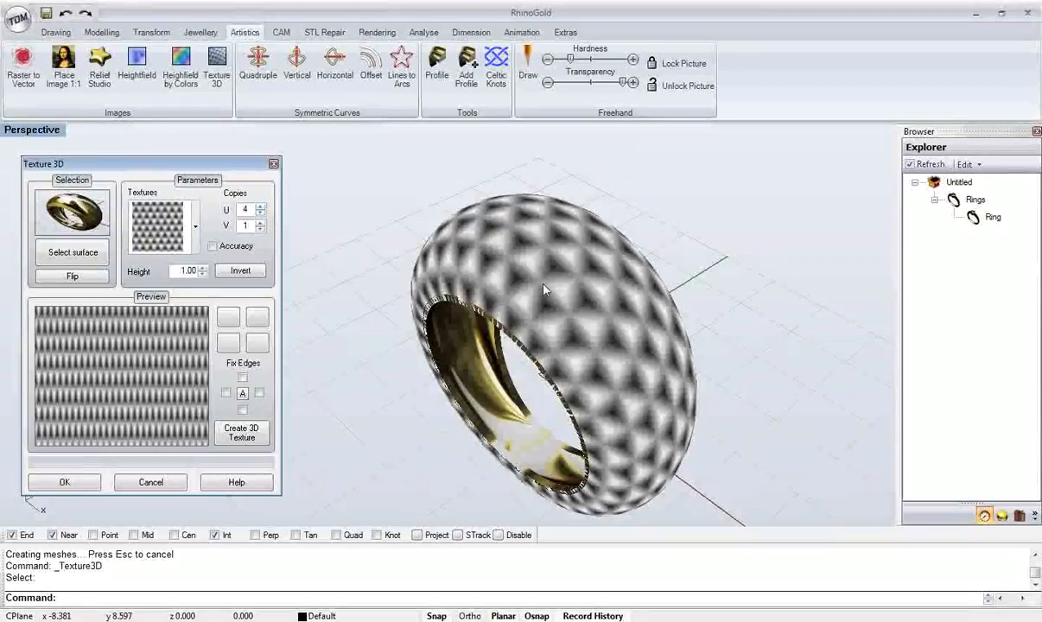
scroll(559, 299, "up", 3)
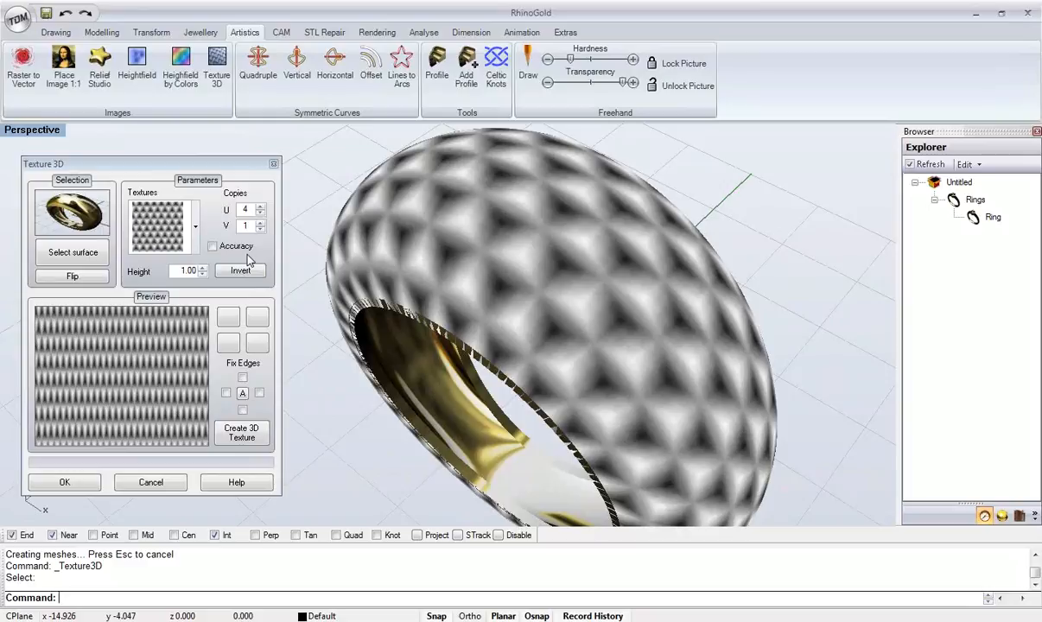
right_click_drag(346, 194, 426, 234)
scroll(466, 226, "up", 2)
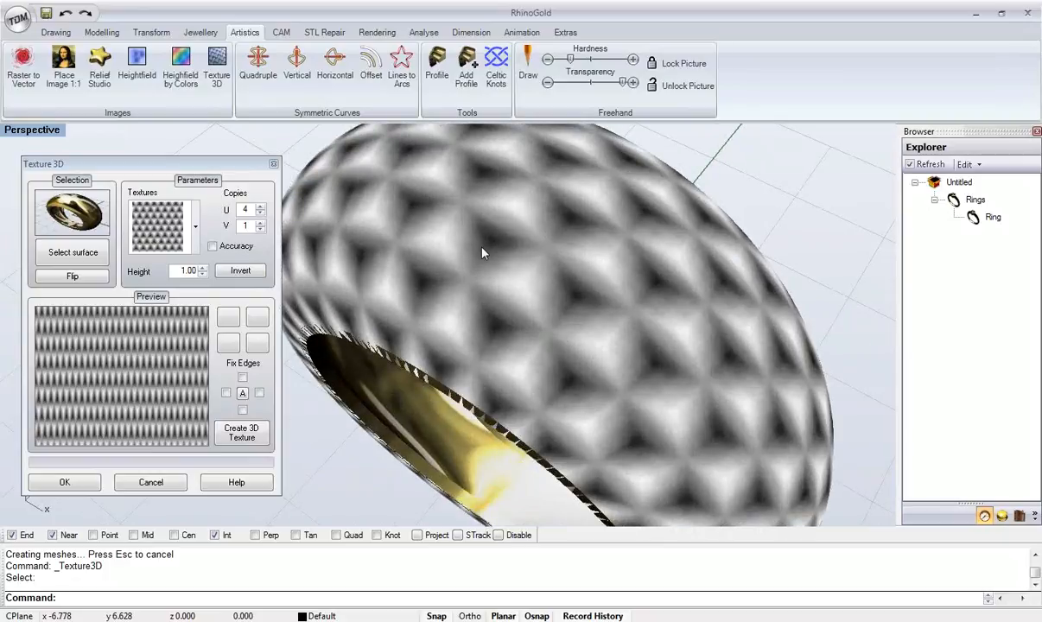
- Turn on Accuracy for the texture, comparing the ring preview with and without it
left_click(211, 248)
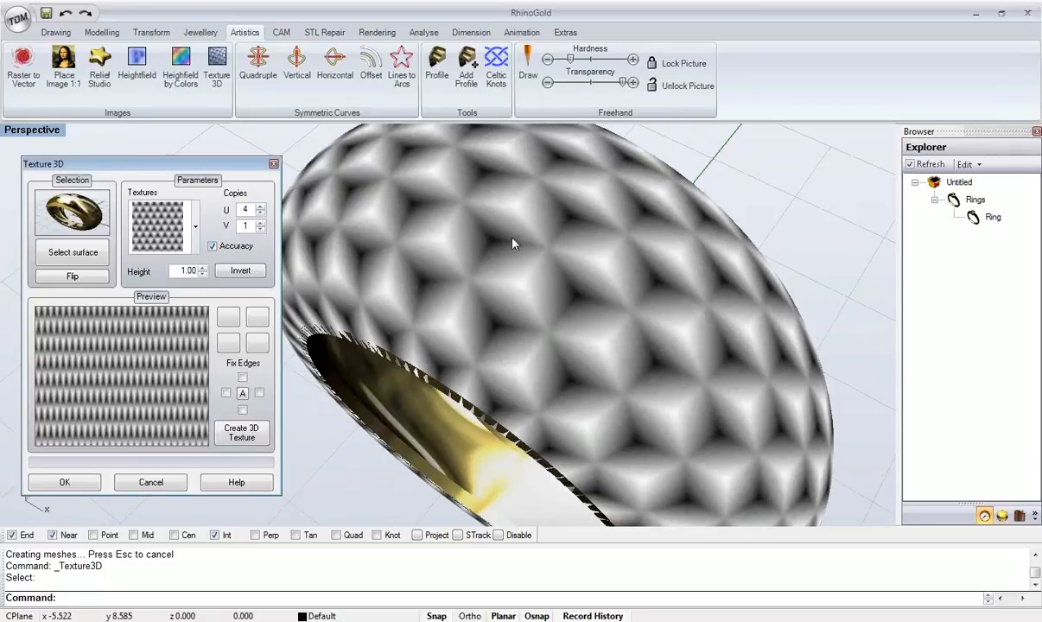
left_click(244, 249)
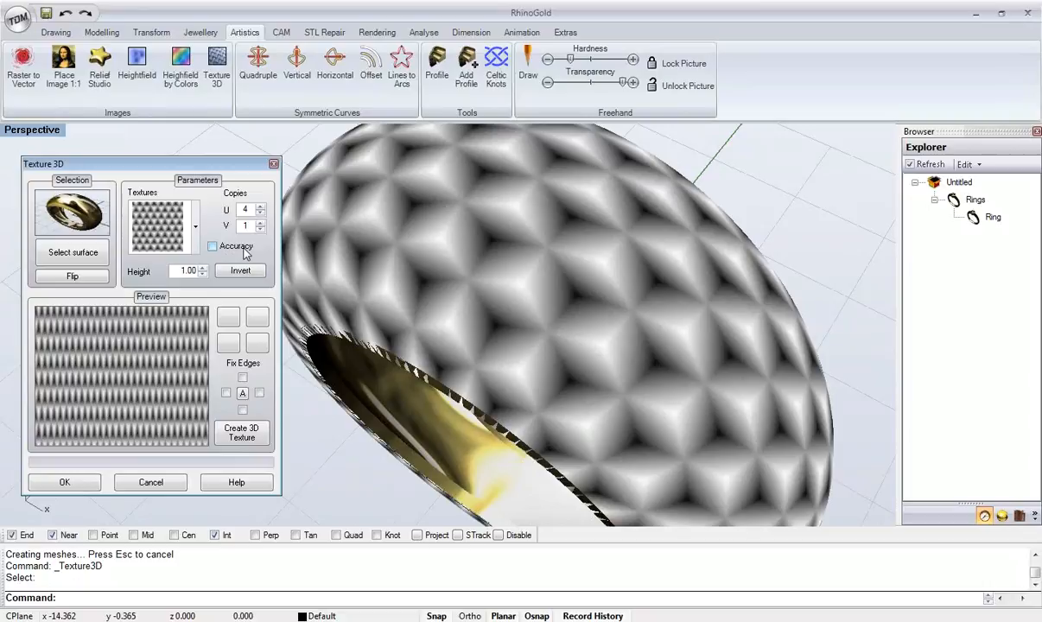
left_click(245, 249)
right_click_drag(446, 364, 435, 333)
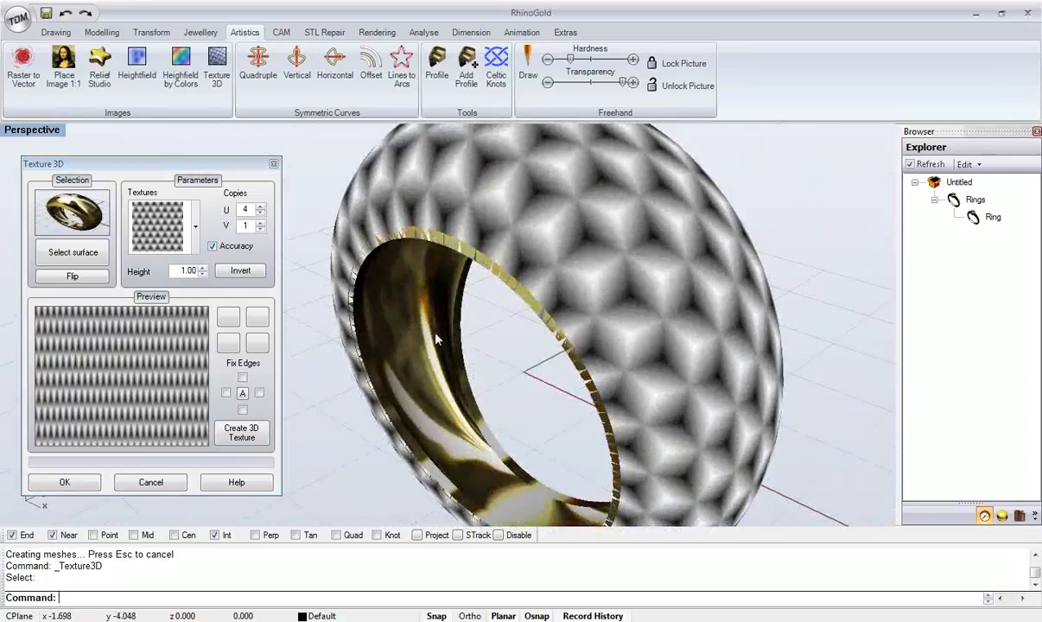
right_click_drag(469, 238, 497, 240)
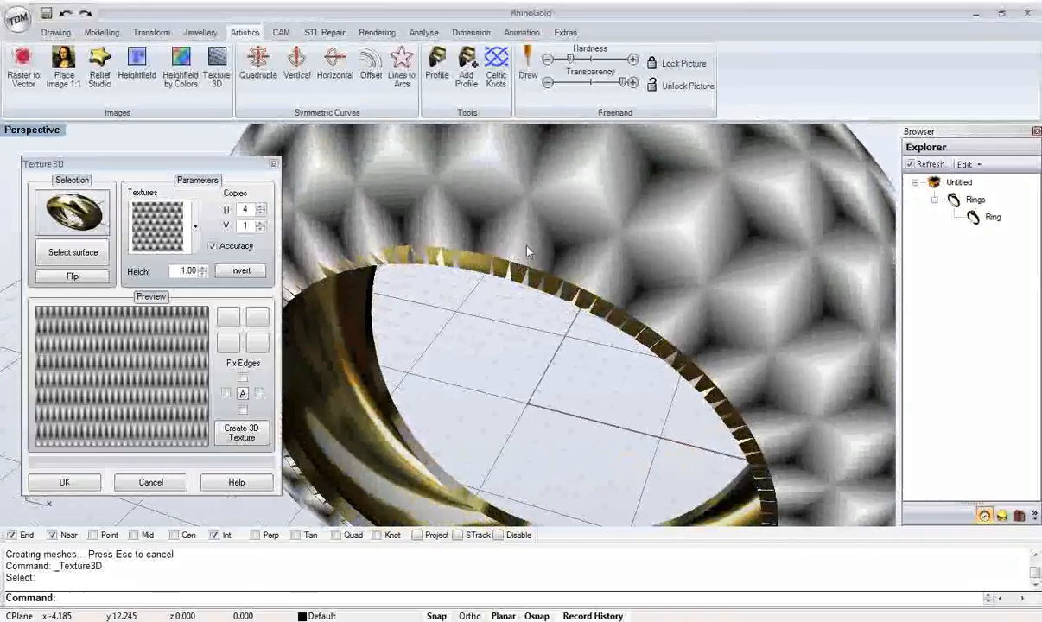
- Lower the texture height to 0.60 and check the relief along the ring's inner edge
left_click(188, 271)
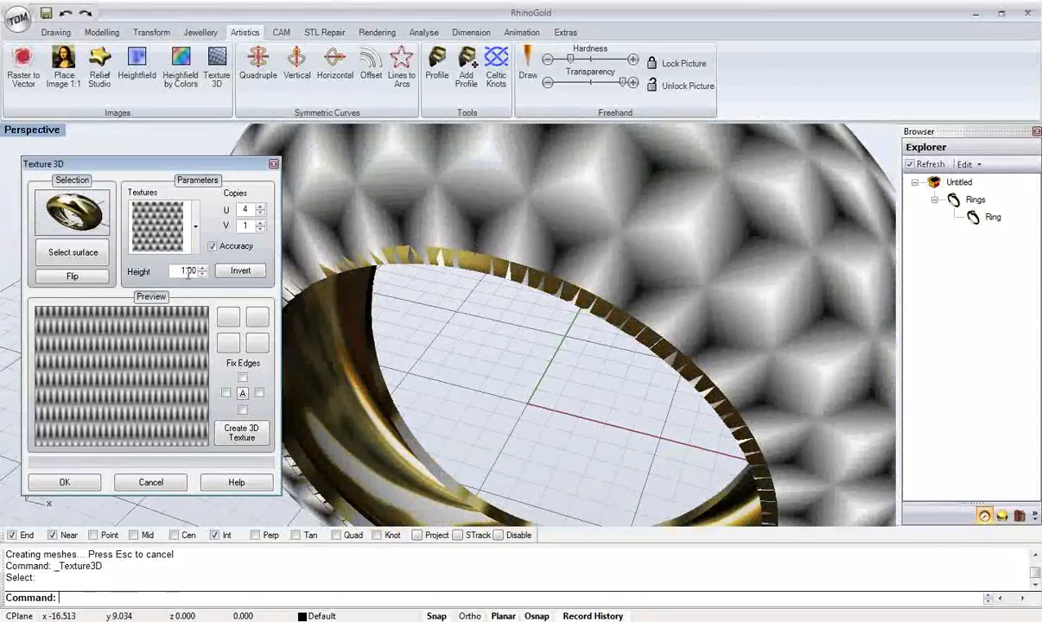
left_click(202, 274)
left_click(201, 274)
right_click_drag(484, 306, 385, 186)
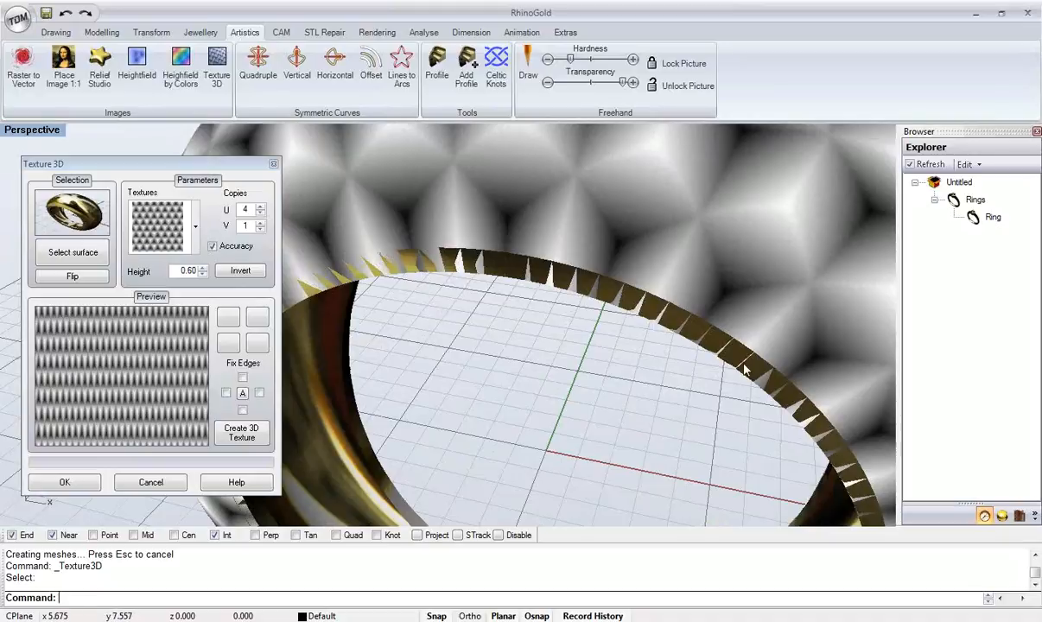
- Fix both side edges of the pyramid texture along the ring's two rims
scroll(745, 369, "down", 6)
right_click_drag(745, 369, 567, 297)
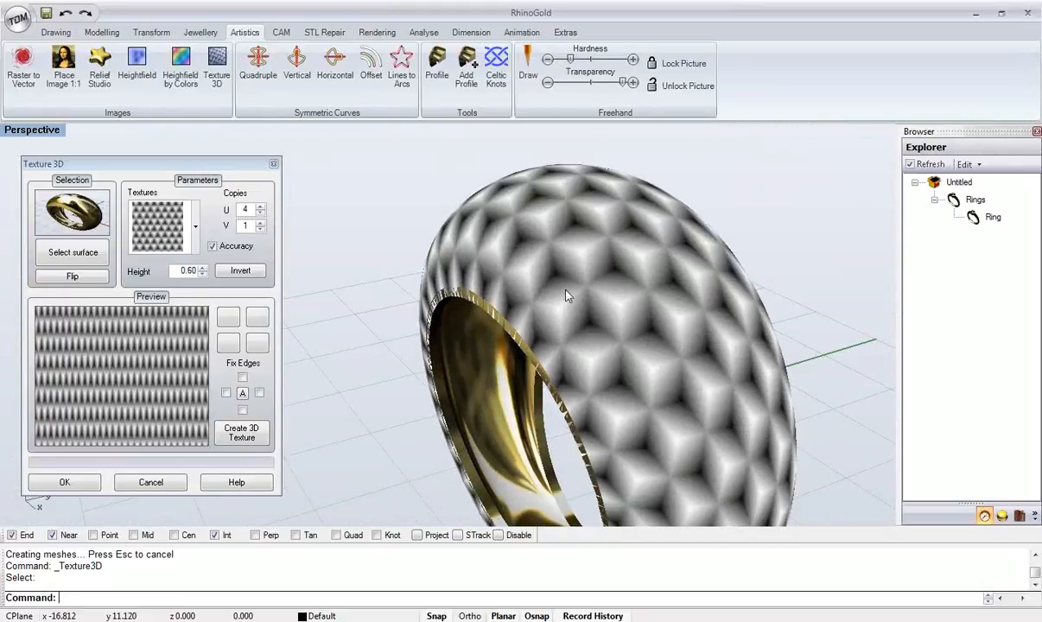
right_click_drag(567, 297, 484, 298)
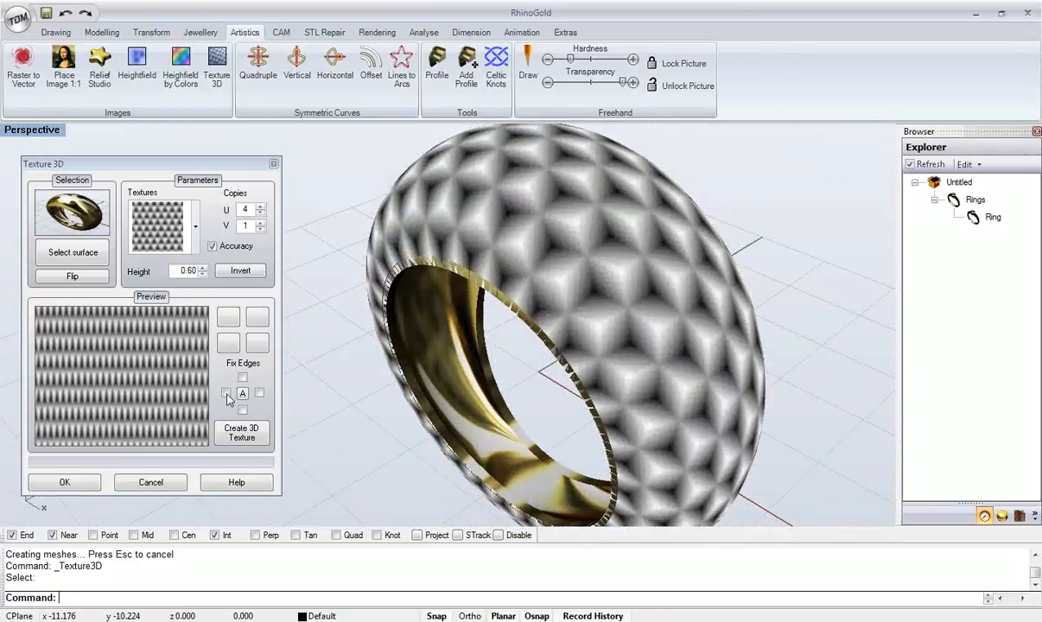
left_click(225, 393)
left_click(260, 393)
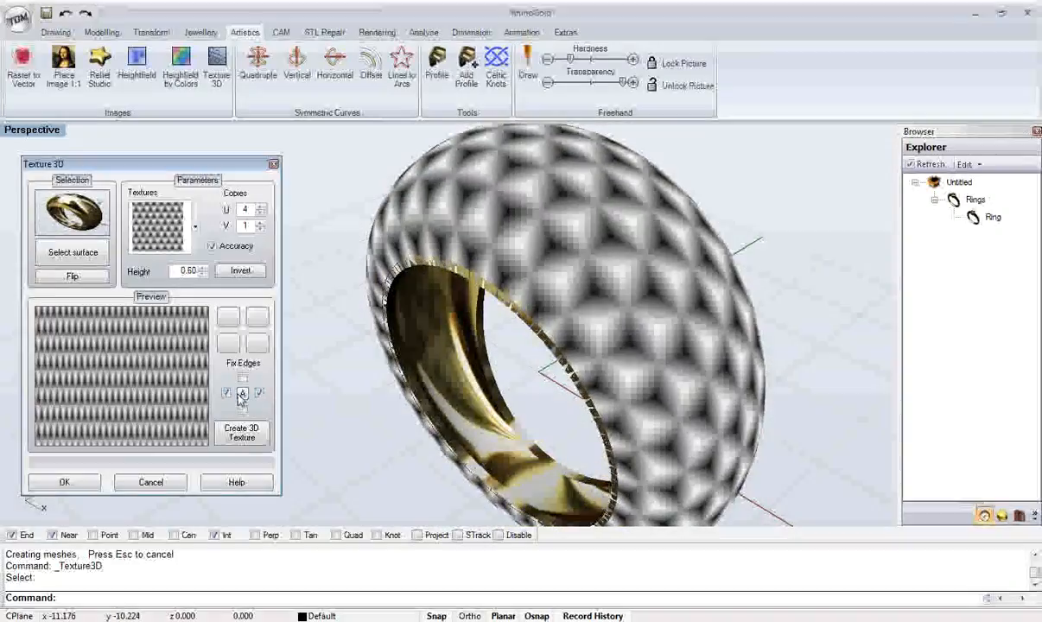
right_click_drag(360, 395, 361, 349)
left_click(239, 436)
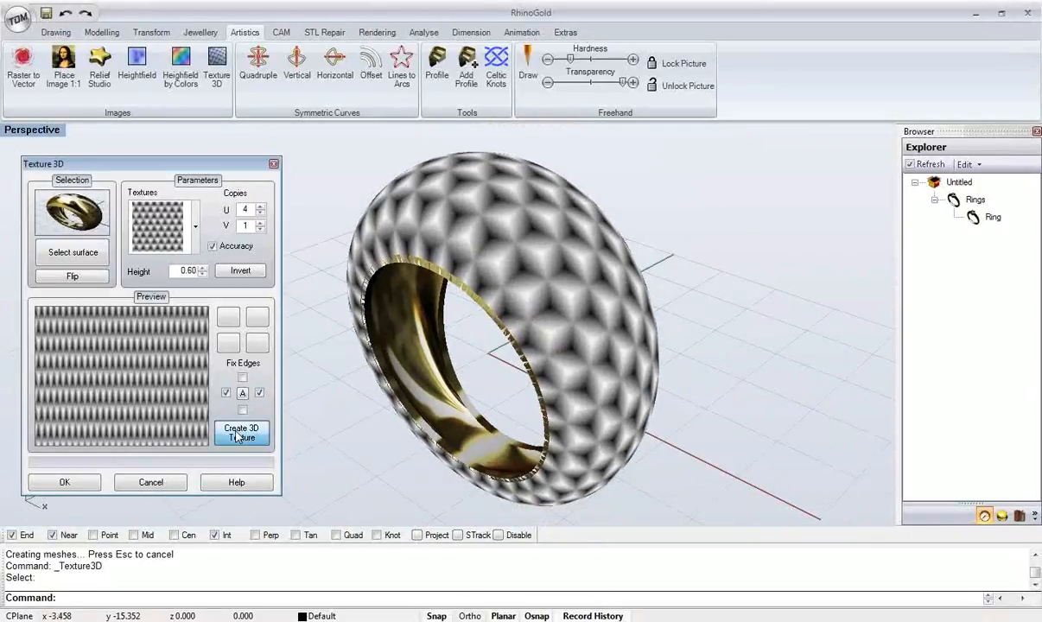
left_click(238, 437)
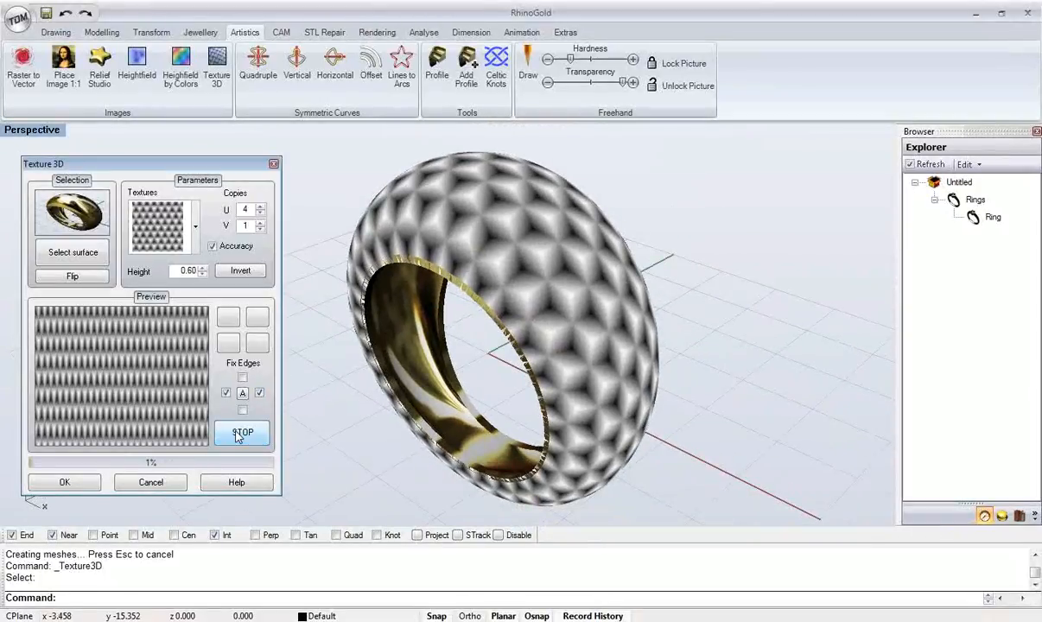
left_click(241, 436)
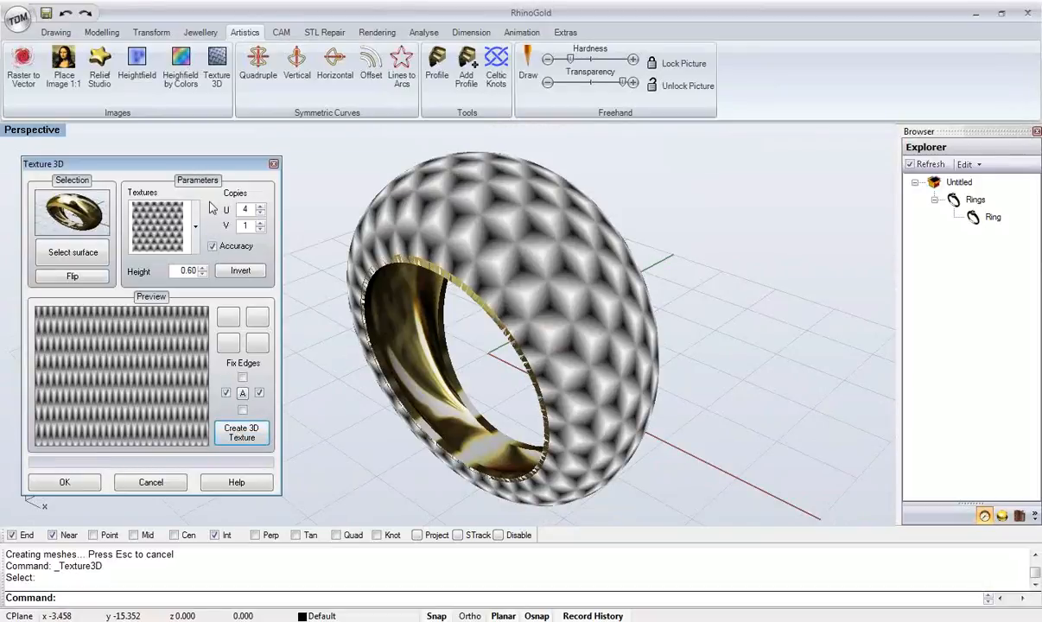
- Turn off Accuracy, create the 3D texture on the ring and inspect the relief from several angles
left_click(212, 247)
right_click_drag(388, 260, 416, 316)
left_click(236, 433)
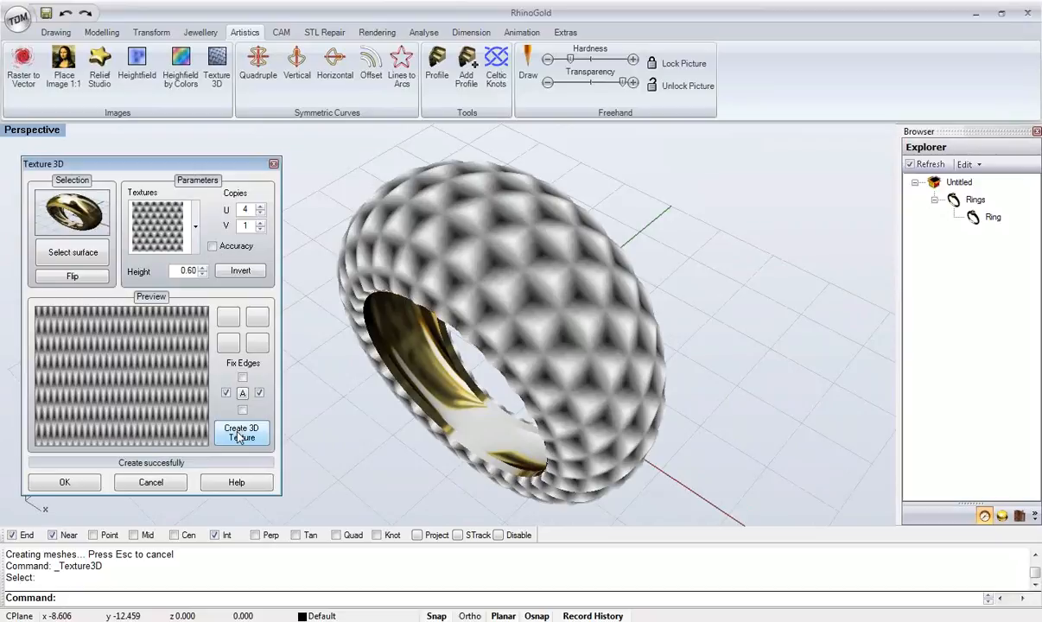
right_click_drag(497, 356, 497, 250)
scroll(412, 208, "up", 3)
scroll(389, 226, "down", 5)
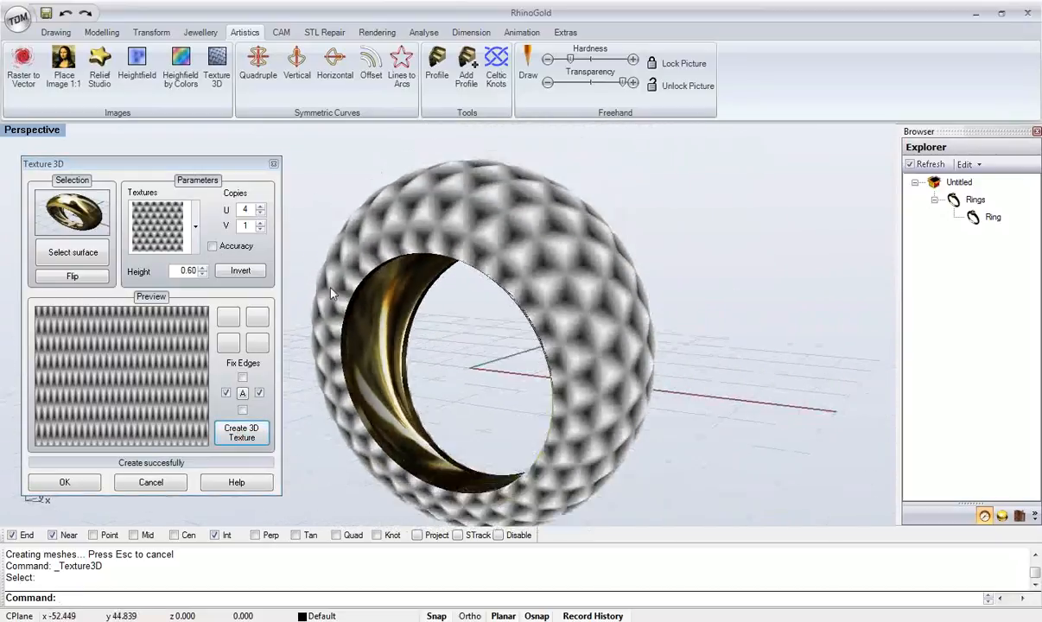
- Raise the texture height to 1.40, regenerate the 3D texture and accept it on the ring
left_click(202, 267)
left_click(203, 267)
left_click(202, 267)
left_click(202, 267)
left_click(235, 434)
right_click_drag(358, 451, 329, 325)
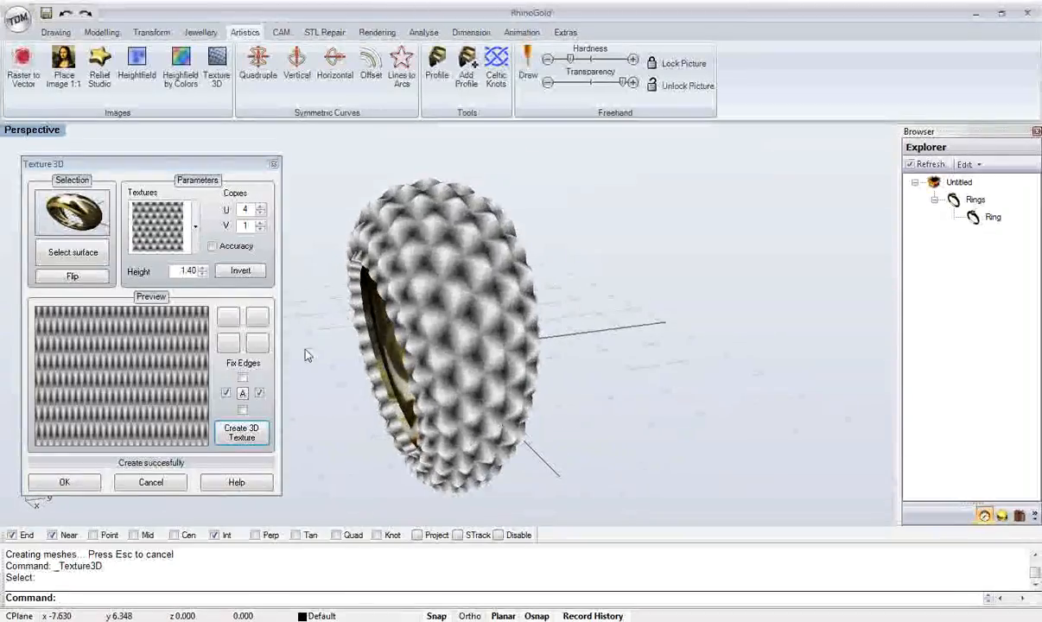
left_click(90, 485)
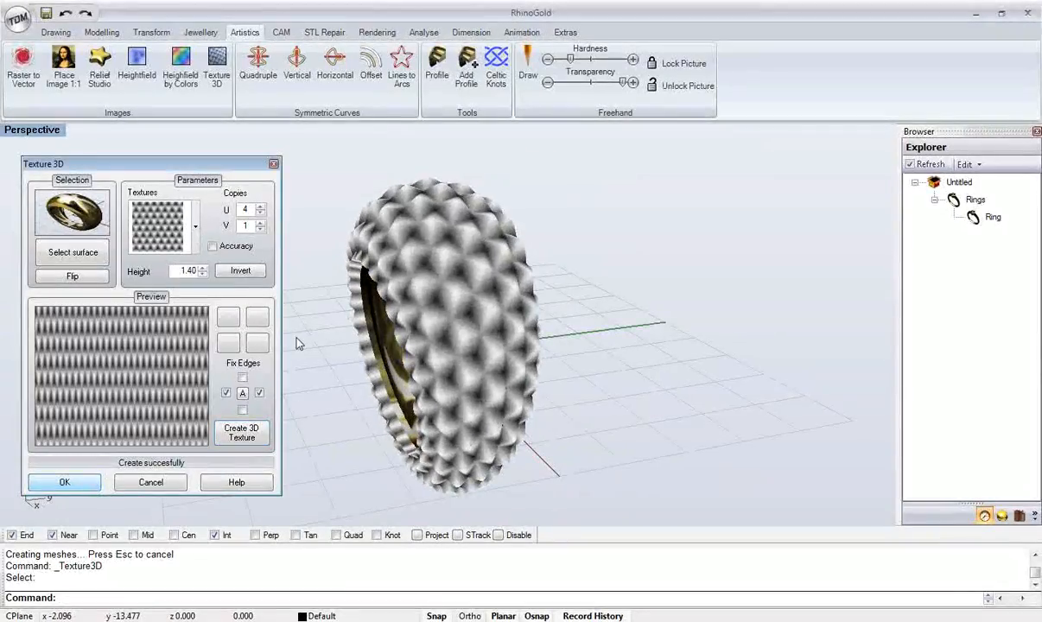
right_click_drag(327, 290, 354, 272)
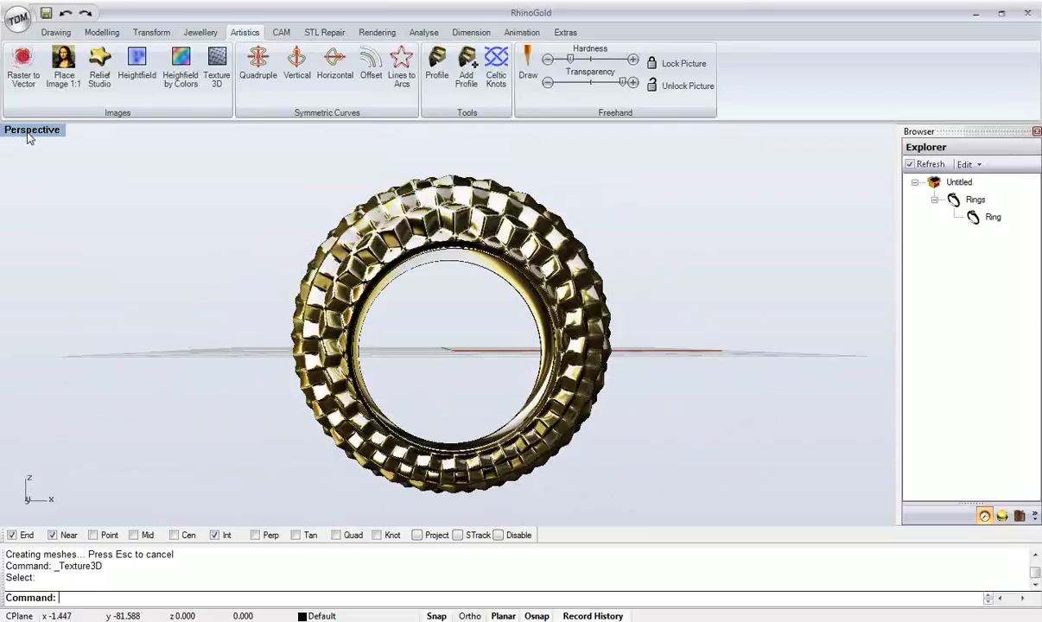
- In the Front view, draw a four-point wavy curve crossing the whole ring, starting above its upper left and ending beyond its right side
double_click(28, 135)
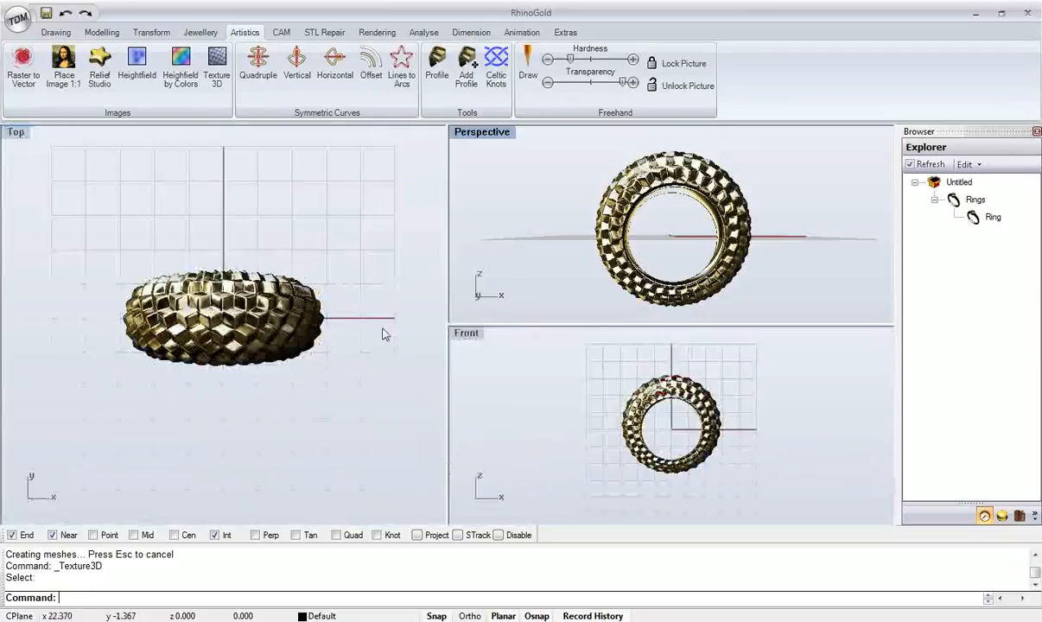
double_click(471, 336)
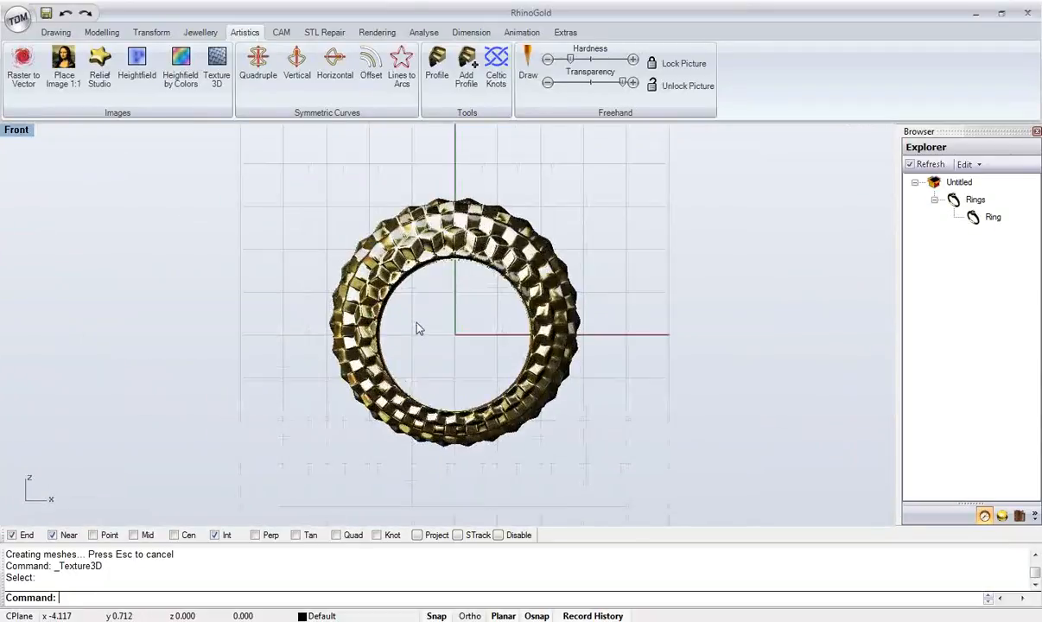
scroll(363, 354, "up", 4)
left_click(55, 32)
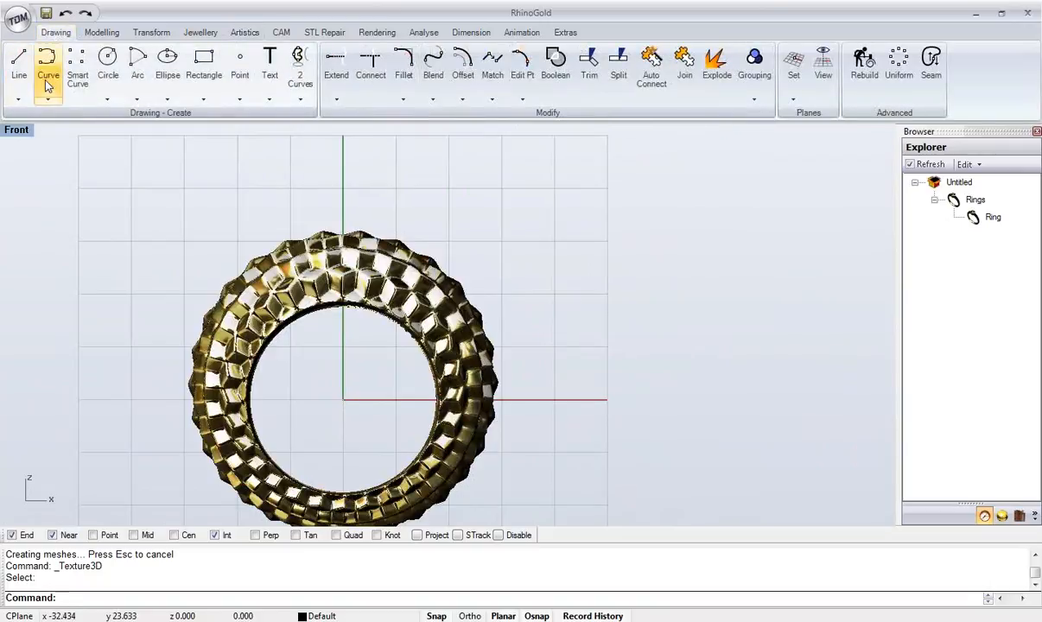
left_click(48, 65)
left_click(26, 241)
left_click(363, 399)
left_click(671, 378)
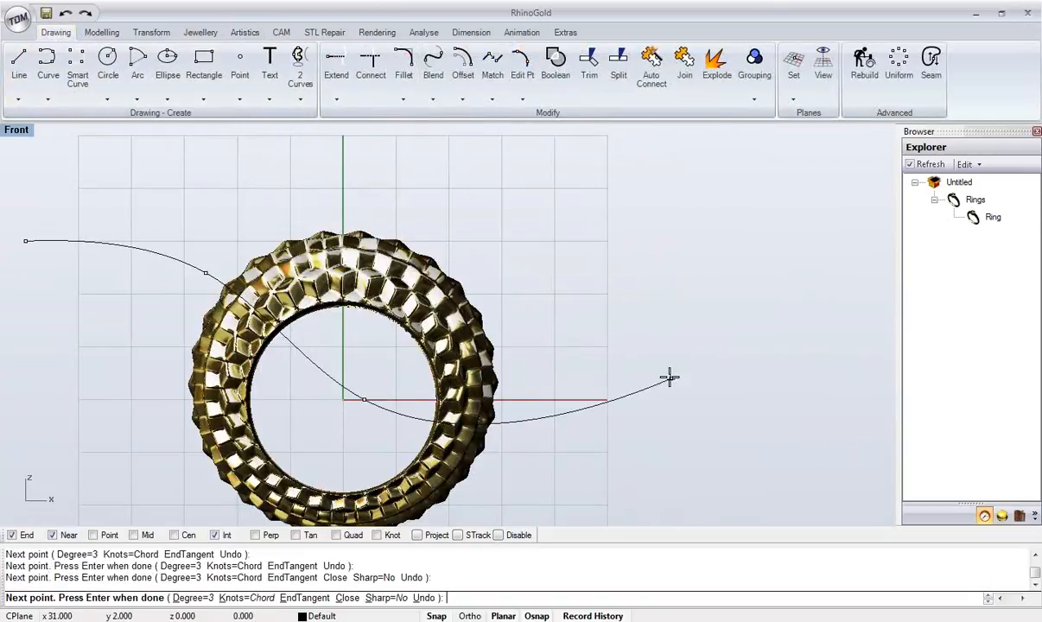
right_click(671, 378)
- Trim the textured surface with the wavy curve, removing the relief below it on both halves of the ring
right_click_drag(557, 416, 584, 372)
left_click(584, 378)
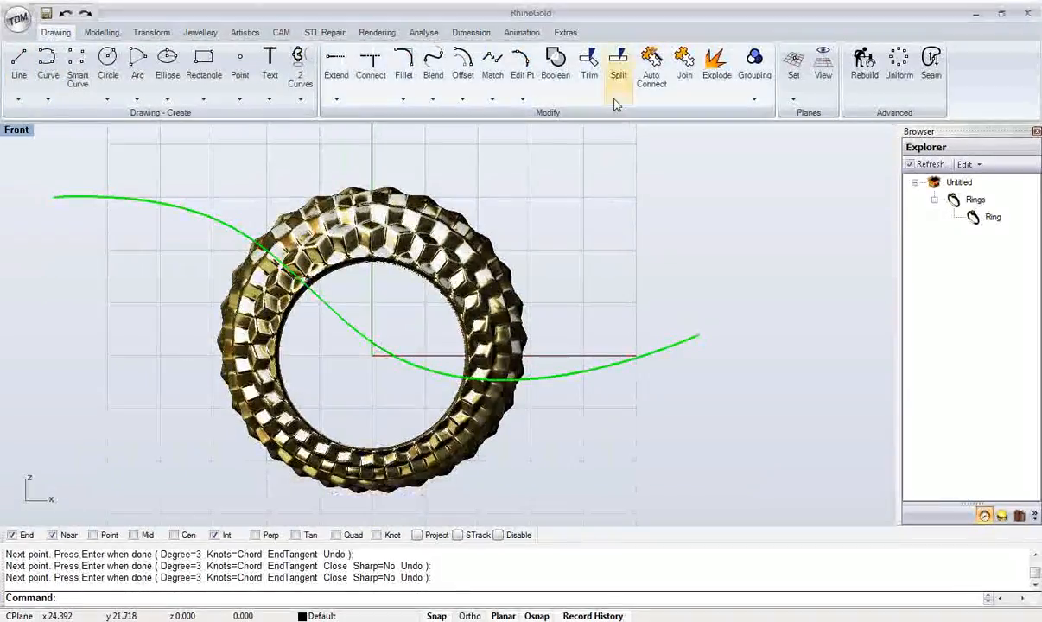
left_click(589, 67)
left_click(515, 401)
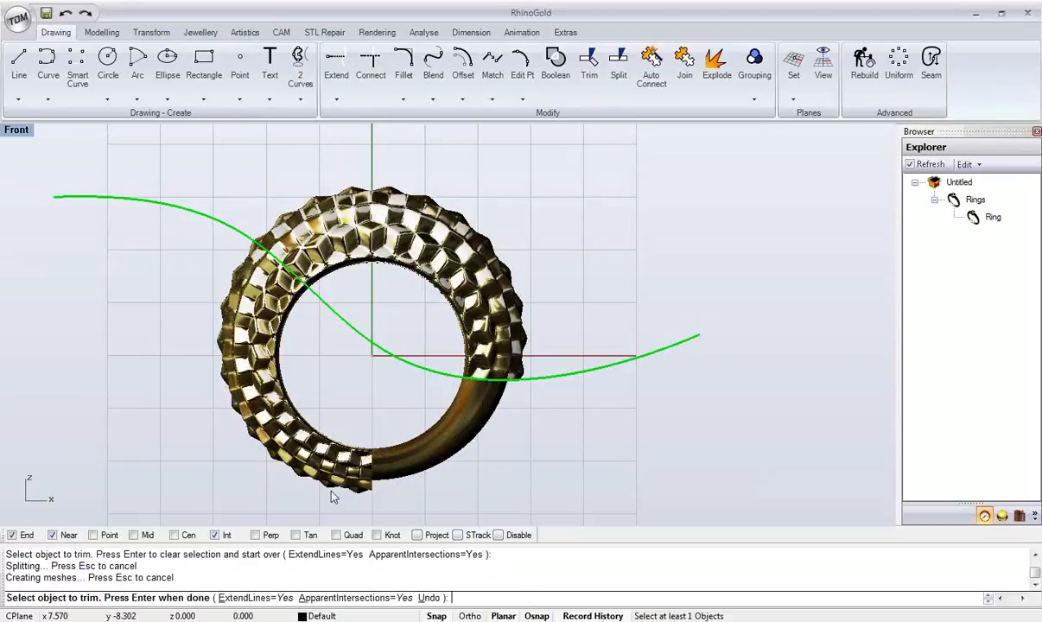
left_click(307, 460)
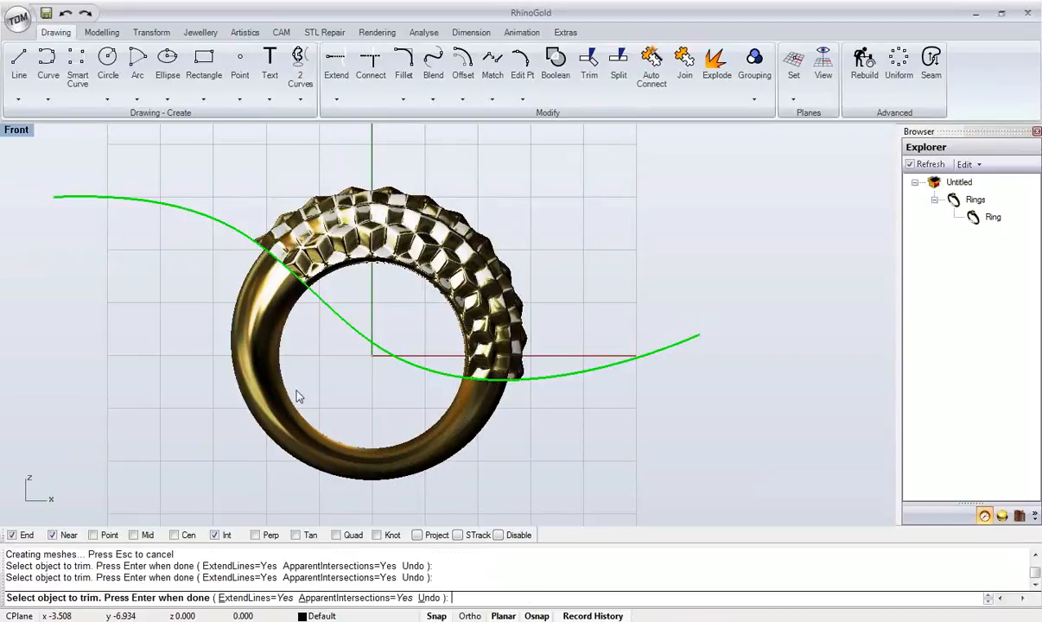
key("Return")
- Delete the cutting curve in the Perspective view and inspect the partly textured ring
double_click(17, 134)
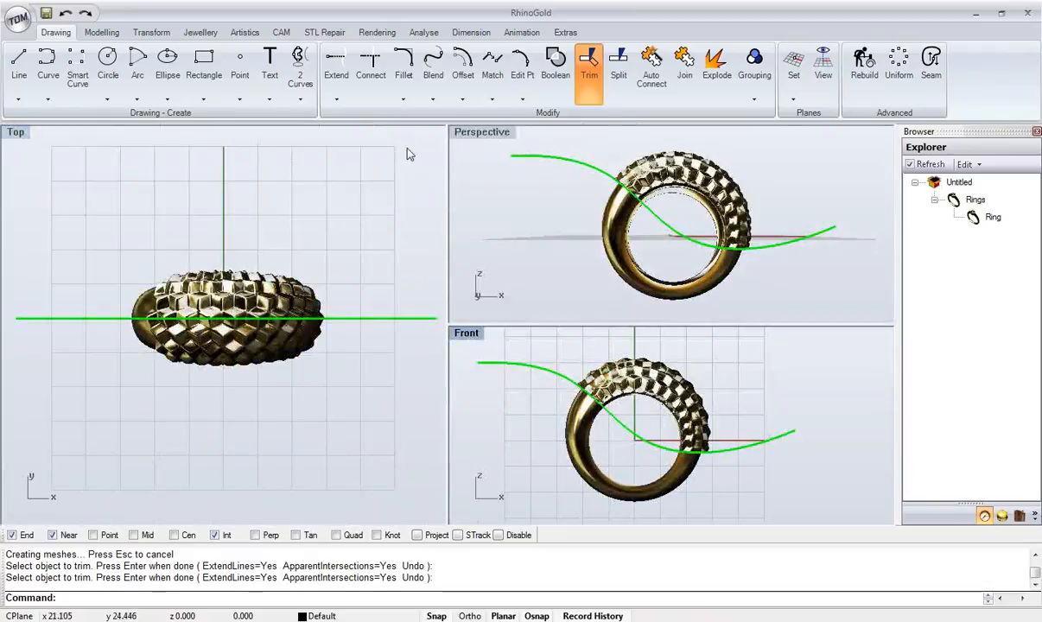
double_click(460, 134)
right_click_drag(371, 324, 542, 344)
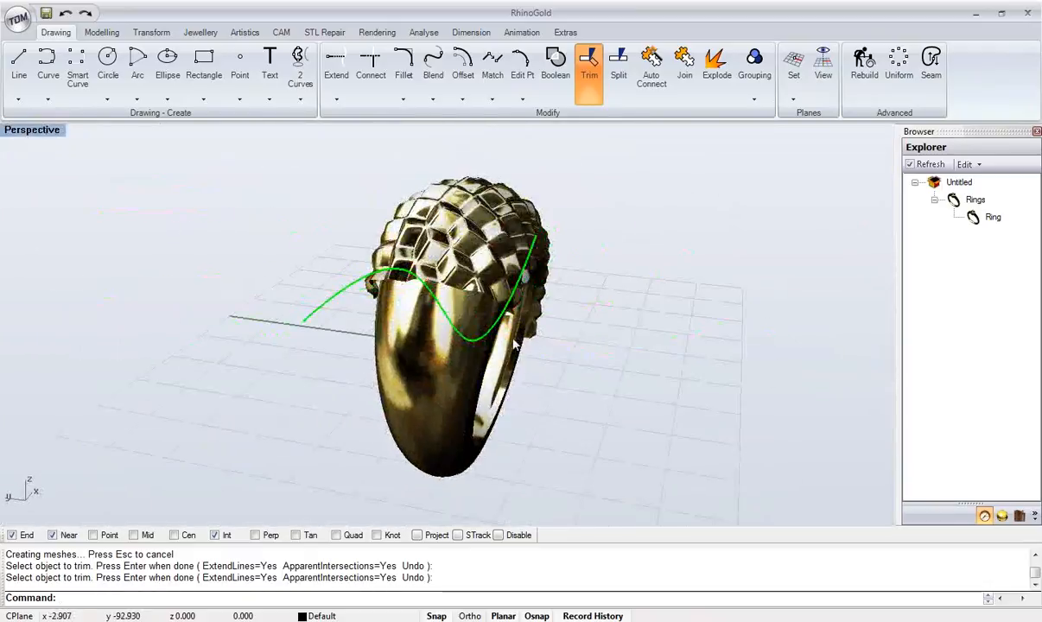
right_click_drag(154, 333, 140, 342)
left_click(184, 336)
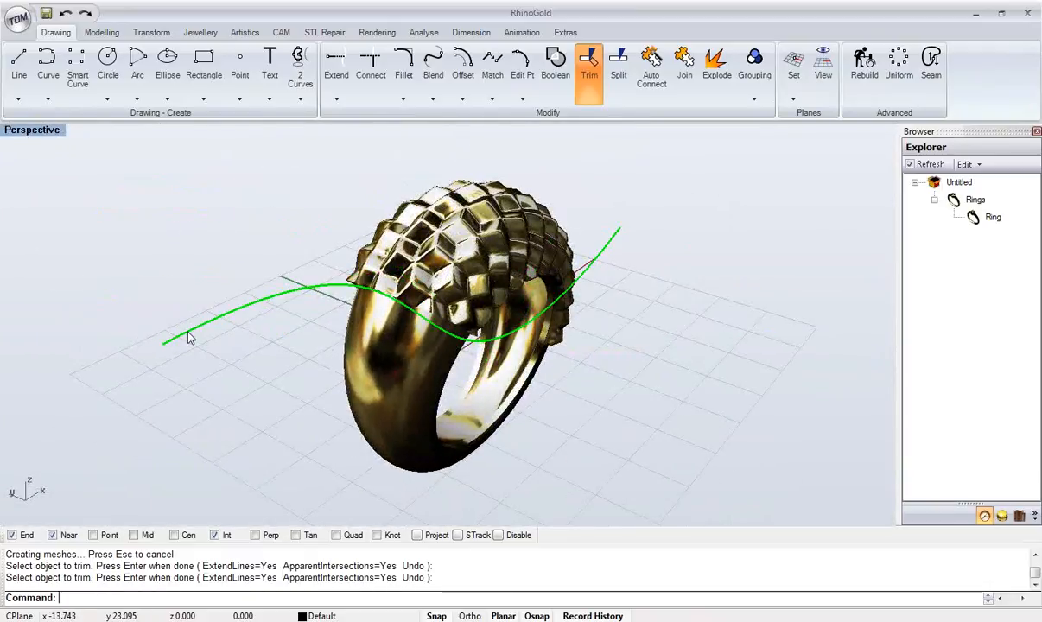
key("Delete")
right_click_drag(530, 387, 394, 411)
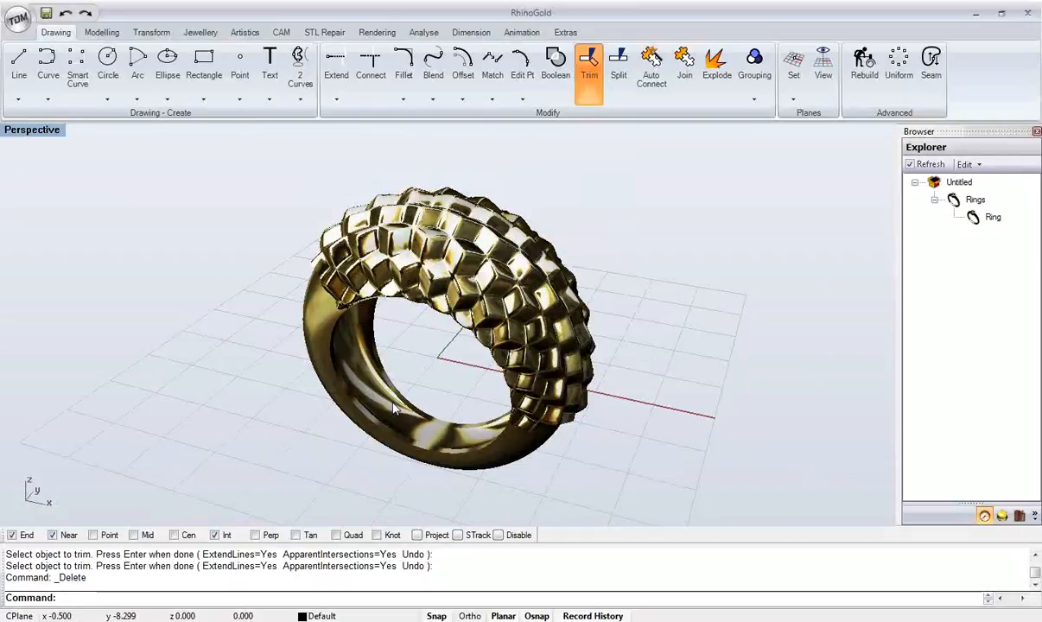
- Open the RhinoGold user folder and go into its Textures folder to look over the texture images
left_click(16, 21)
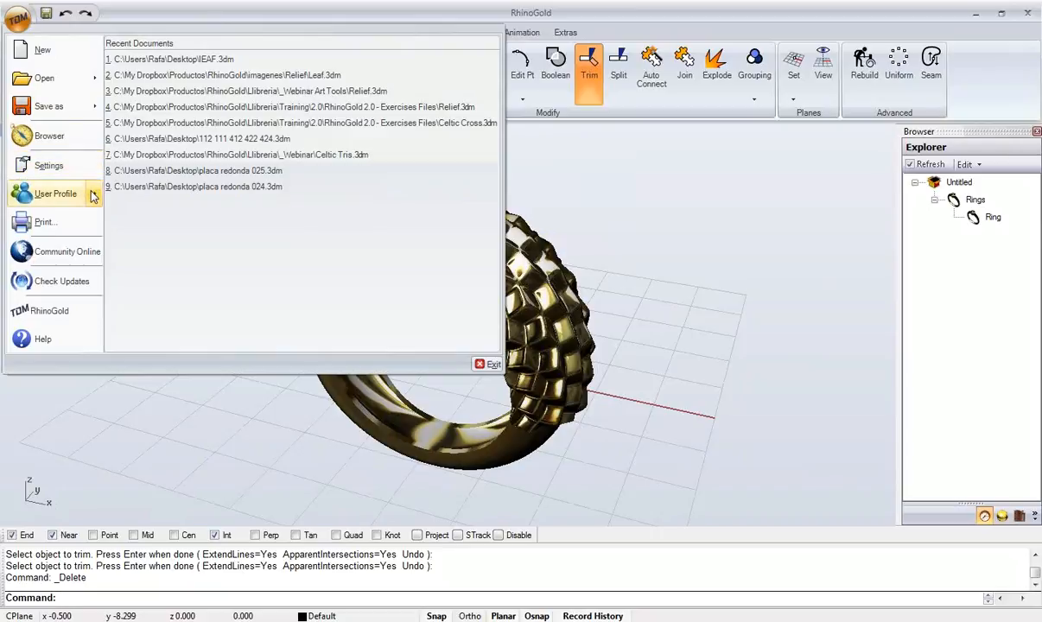
mouse_move(93, 197)
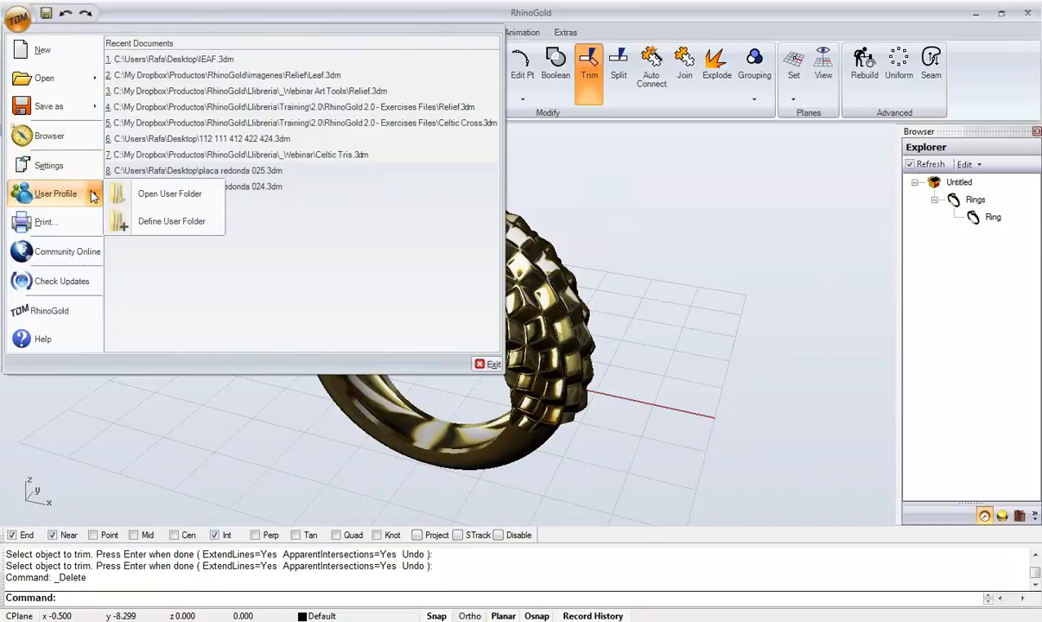
left_click(183, 204)
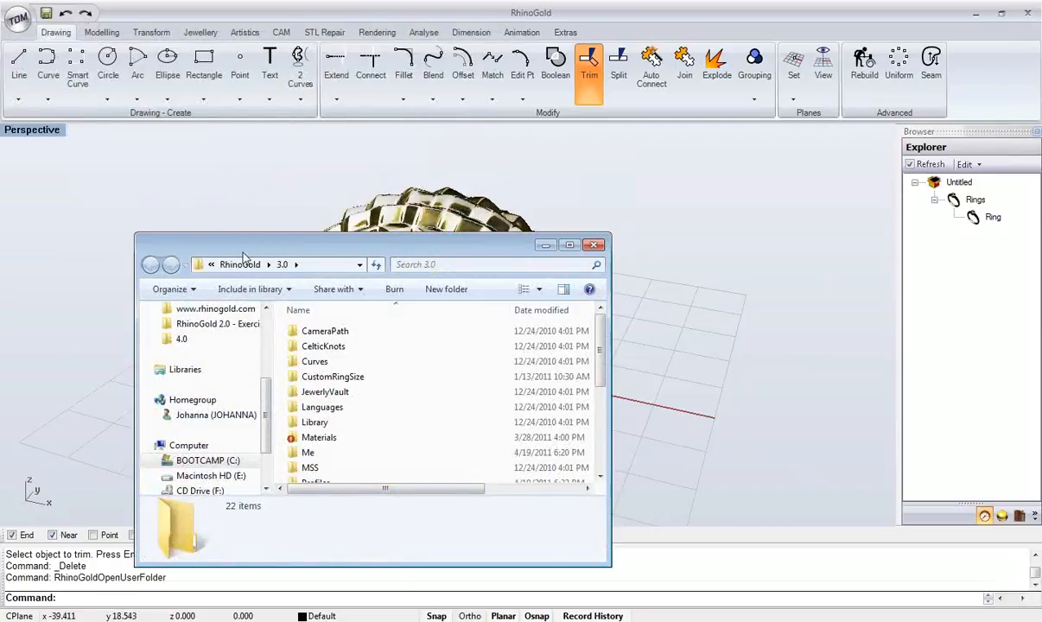
double_click(245, 249)
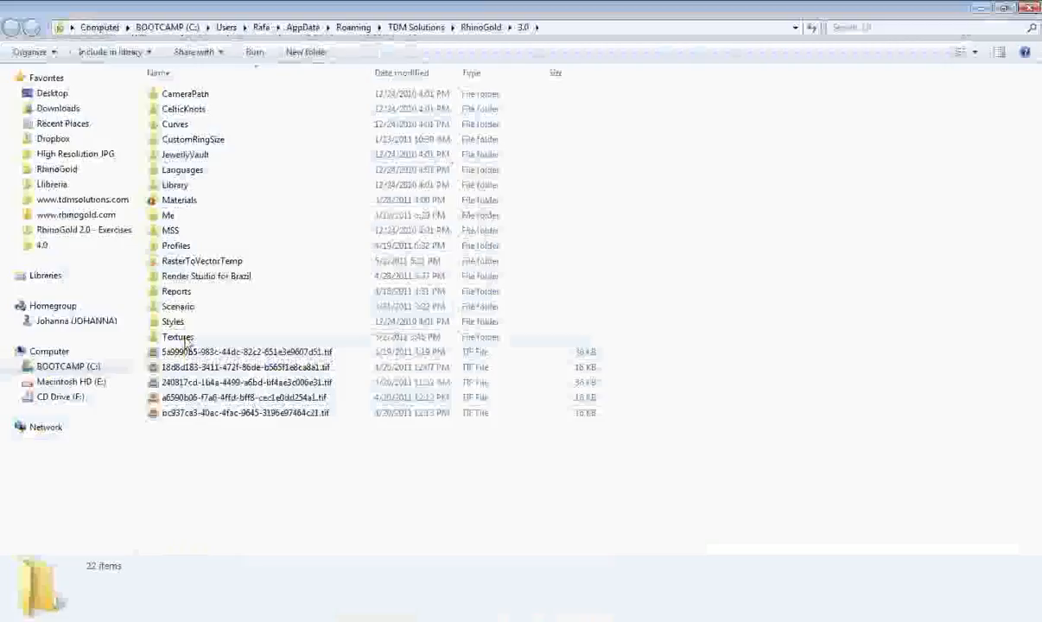
mouse_move(186, 339)
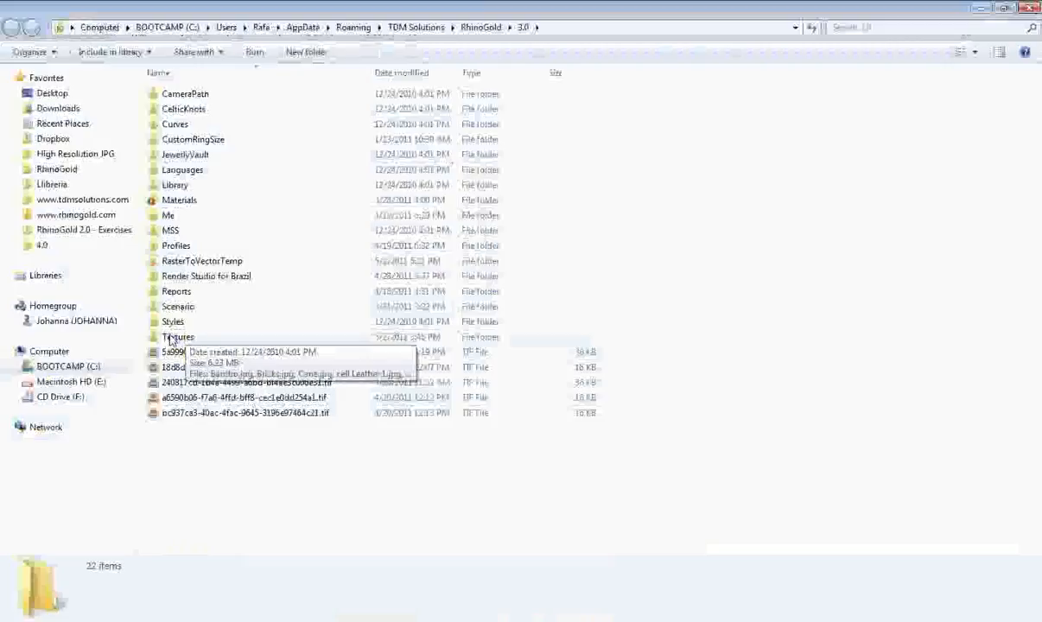
double_click(170, 337)
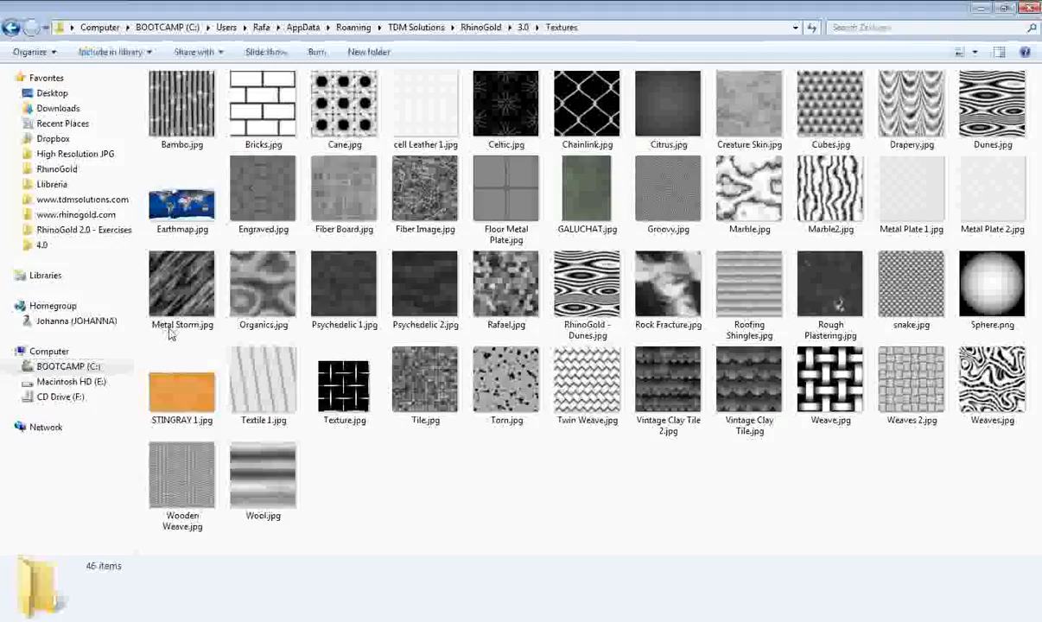
mouse_move(175, 327)
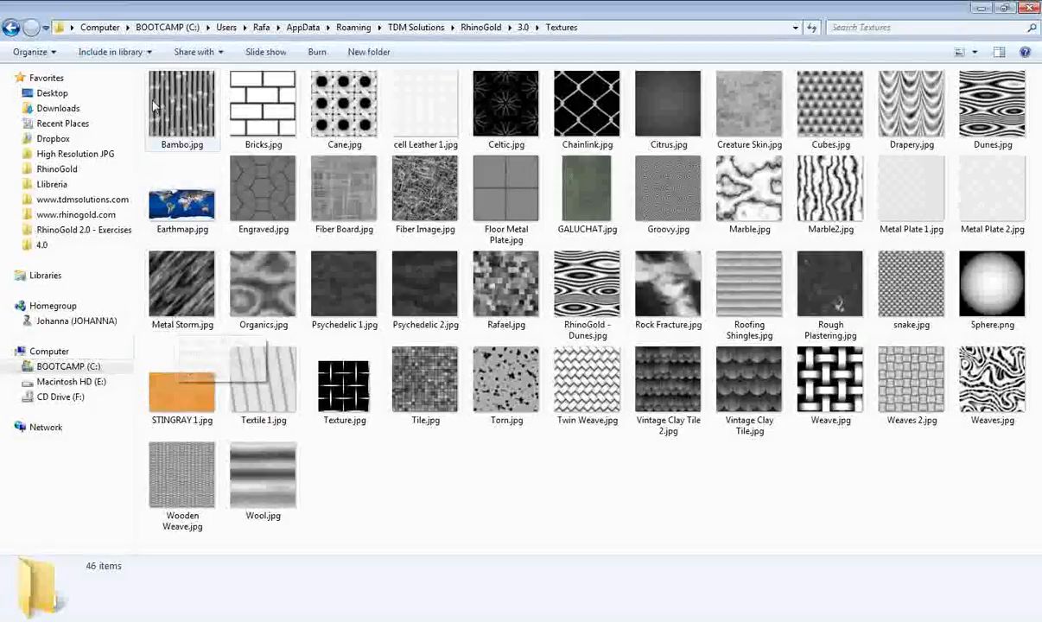
- Preview worldmap.png on the desktop, move it into the Textures folder and switch back to RhinoGold
left_click_drag(586, 13, 417, 198)
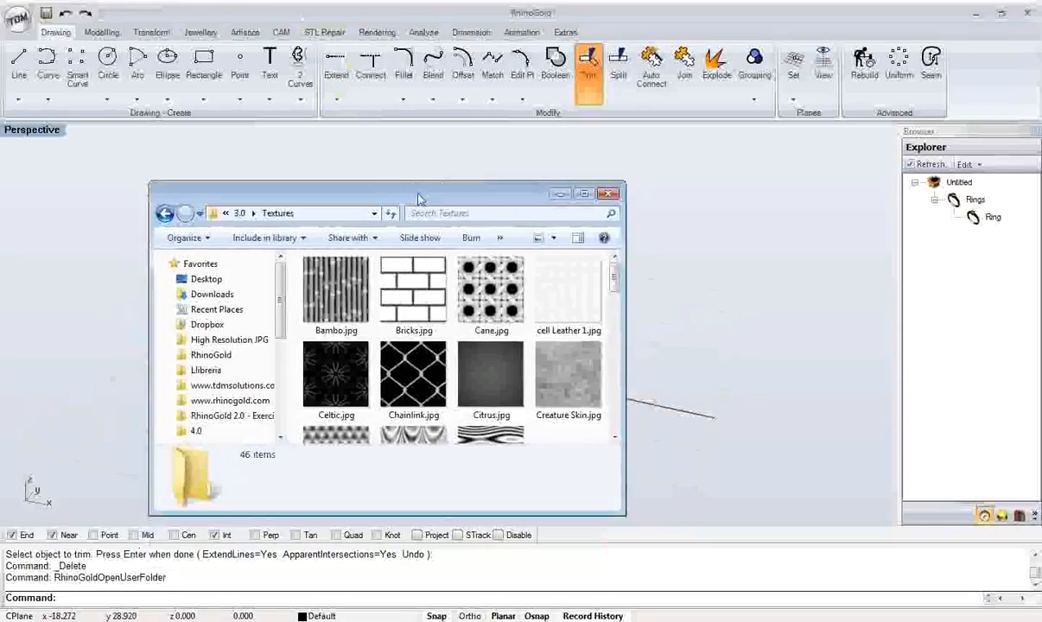
left_click(974, 14)
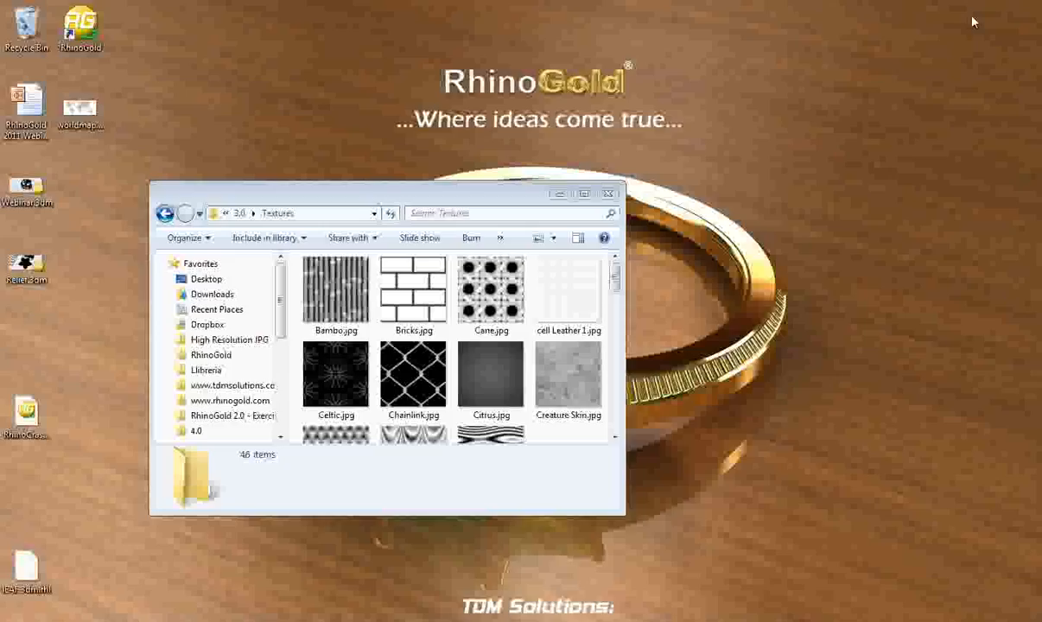
double_click(81, 113)
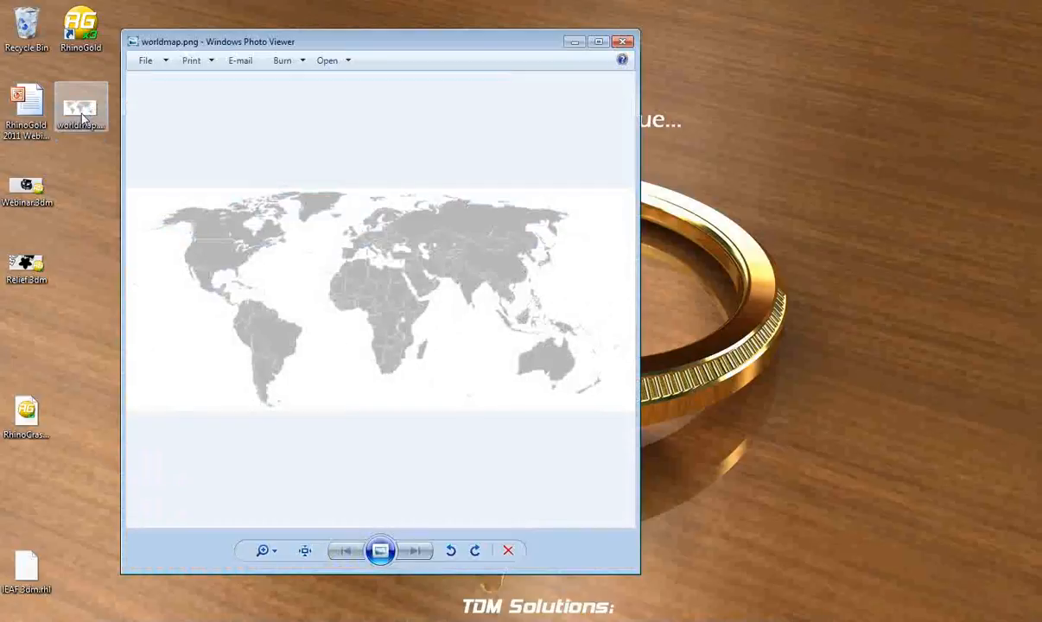
left_click(626, 42)
left_click_drag(81, 110, 361, 356)
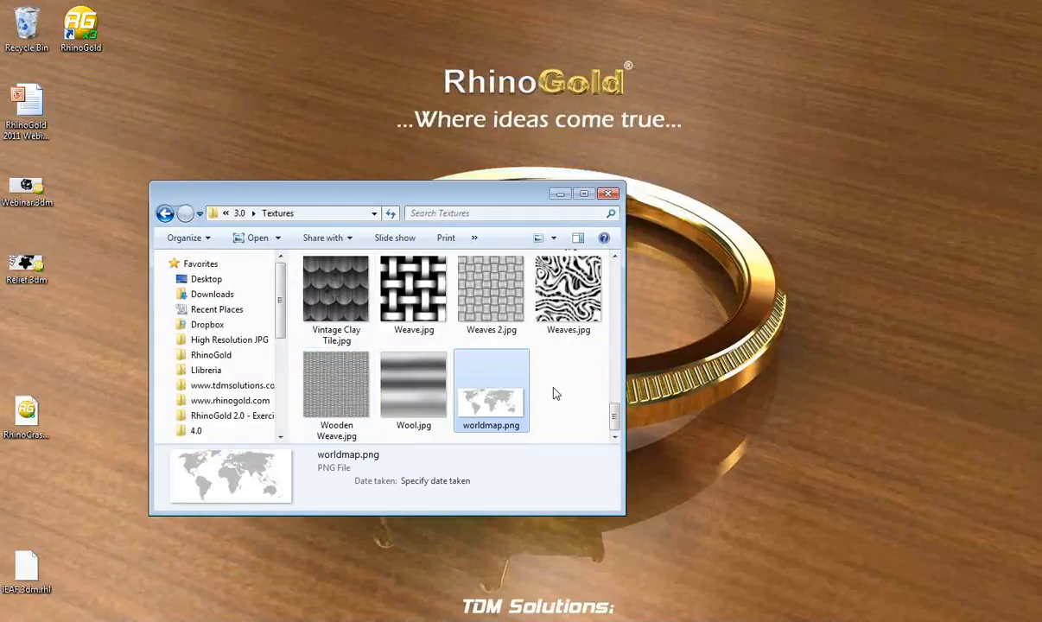
left_click(732, 618)
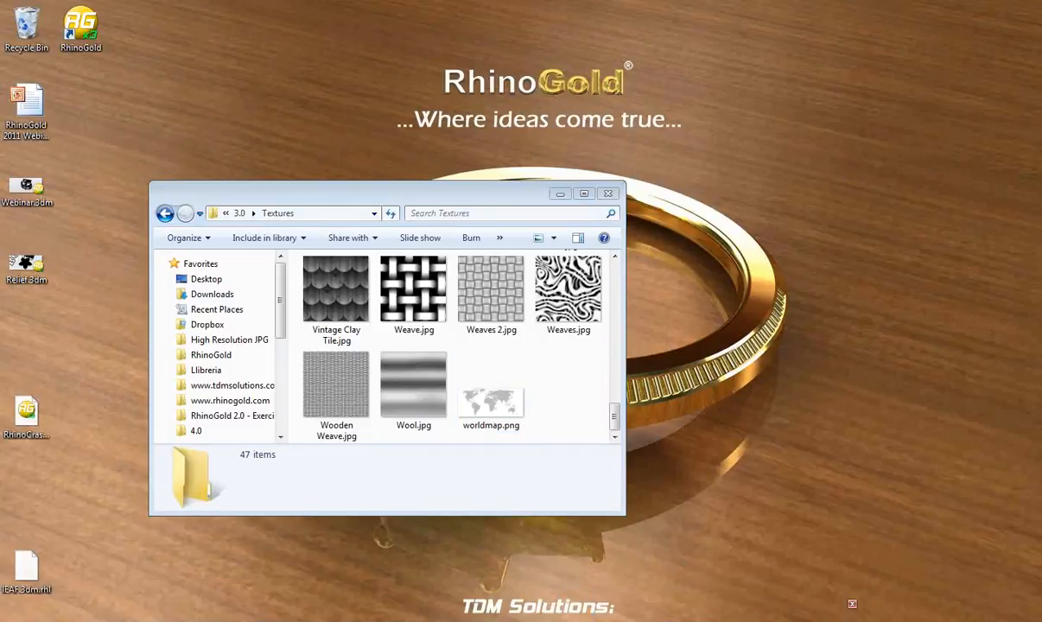
right_click_drag(486, 367, 478, 388)
scroll(478, 385, "down", 4)
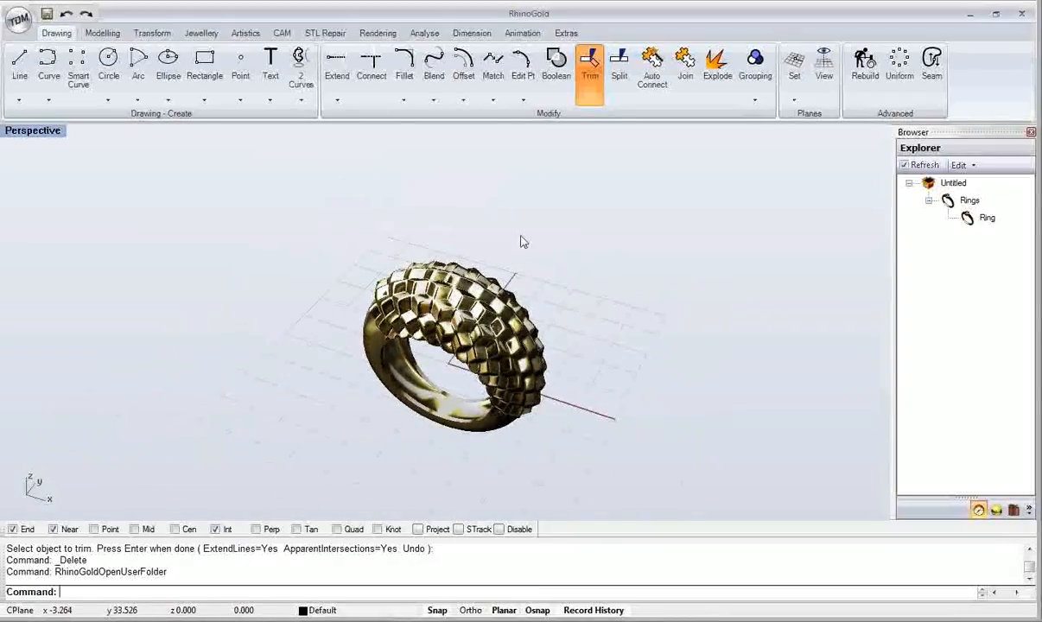
- Delete the ring and its textured surface to leave the model empty
left_click_drag(589, 164, 225, 522)
key("Delete")
scroll(503, 355, "up", 6)
right_click_drag(504, 356, 259, 194)
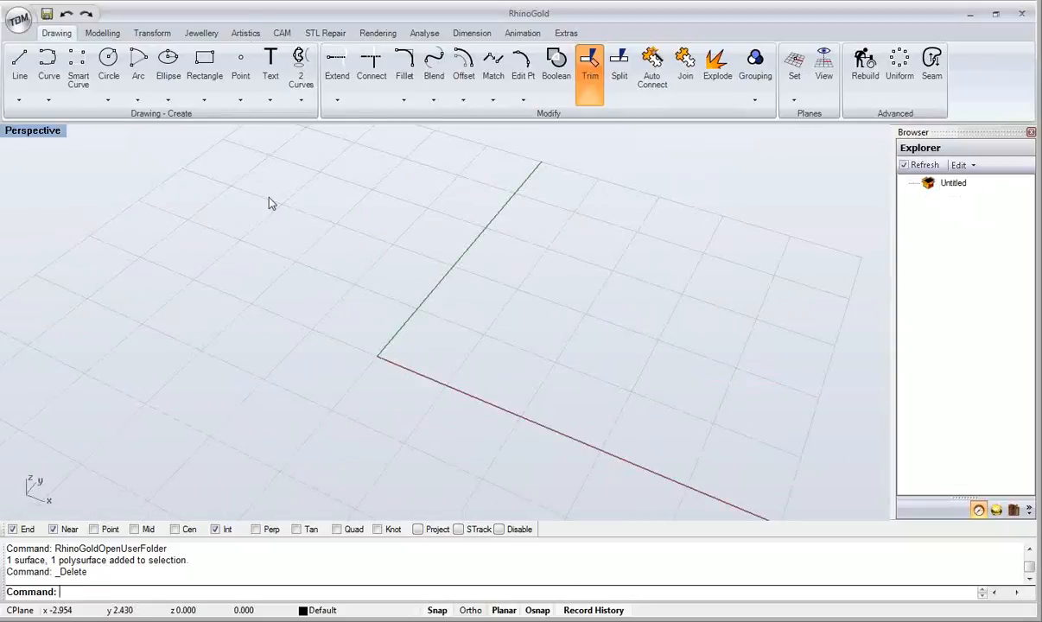
- Create a sphere centred on the origin, setting its radius freehand
left_click(153, 34)
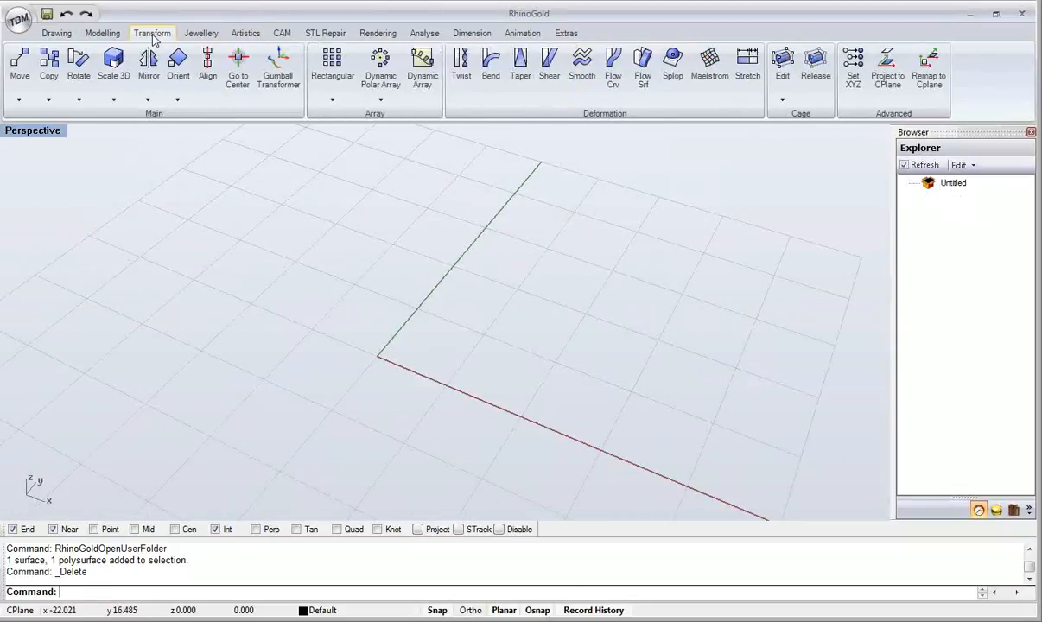
left_click(102, 33)
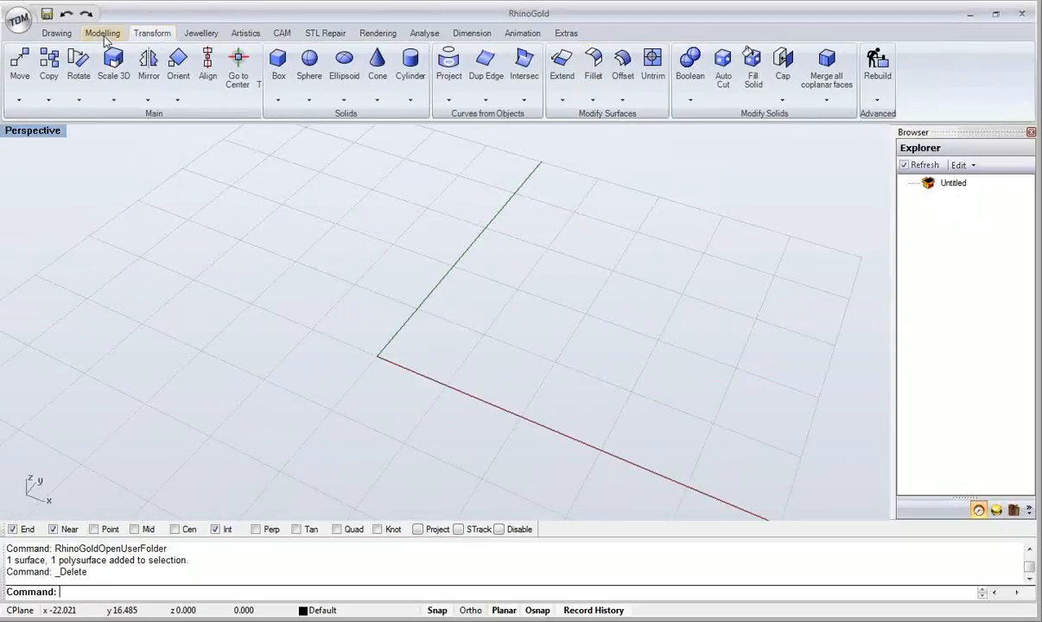
left_click(304, 83)
left_click(377, 356)
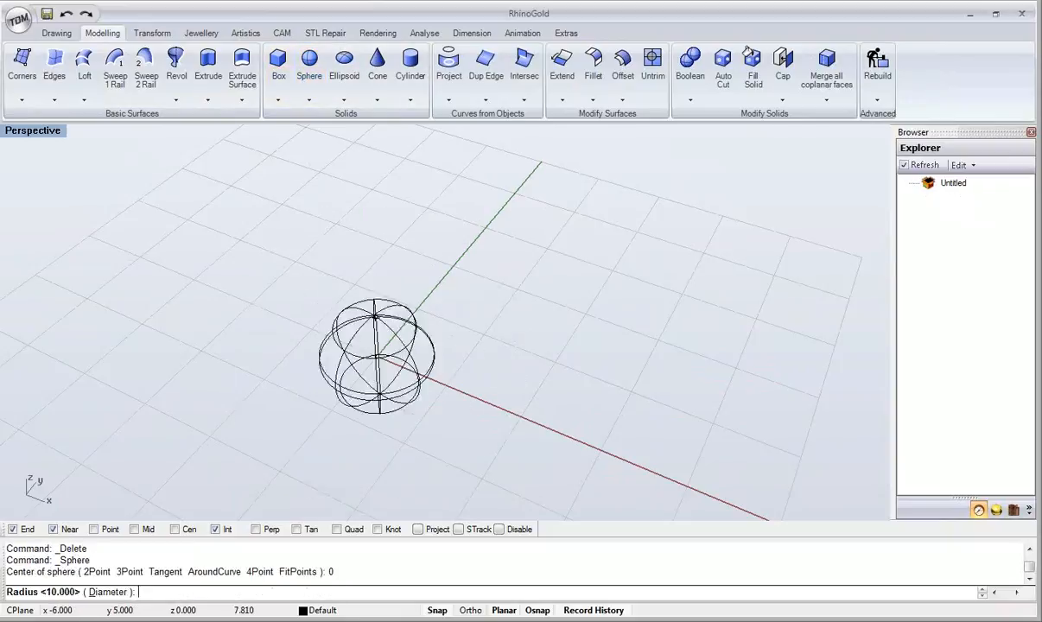
left_click(474, 398)
scroll(418, 400, "up", 4)
right_click_drag(418, 400, 475, 379, "shift")
scroll(458, 386, "down", 2)
- Apply the Gold 14k Yellow Polish render material to the sphere
left_click(992, 509)
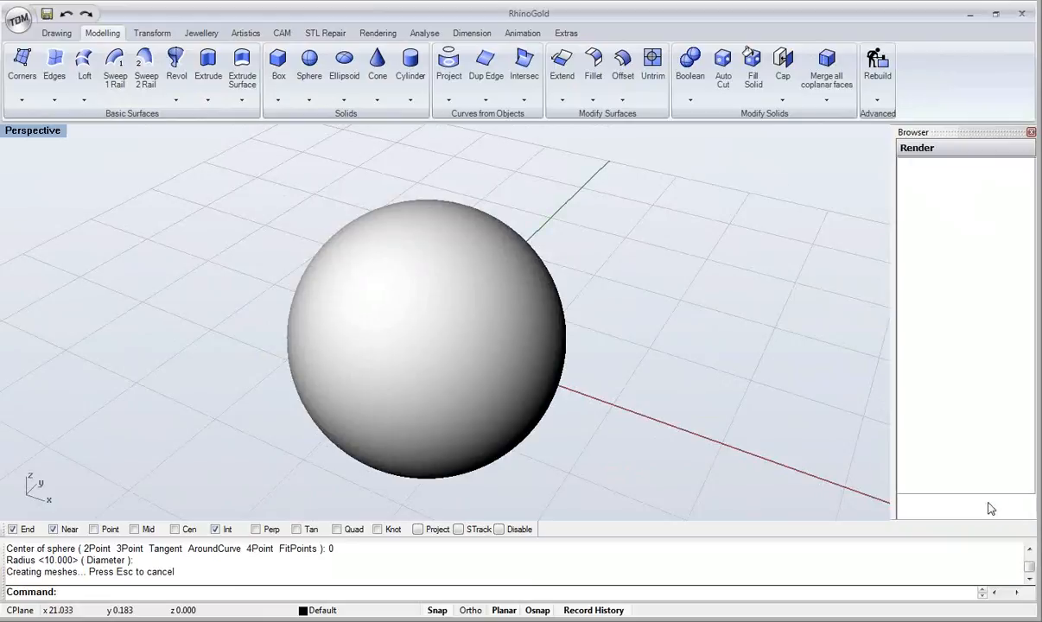
double_click(986, 252)
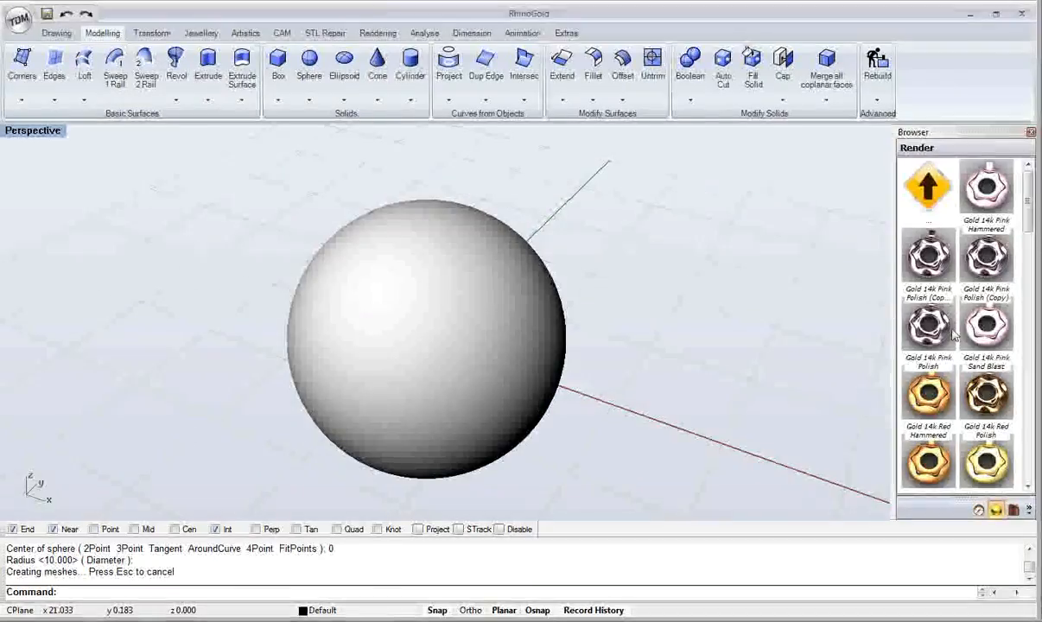
scroll(1029, 446, "down", 2)
scroll(1029, 445, "down", 4)
left_click_drag(986, 197, 558, 261)
left_click(633, 267)
right_click_drag(489, 334, 509, 313)
scroll(509, 313, "up", 2)
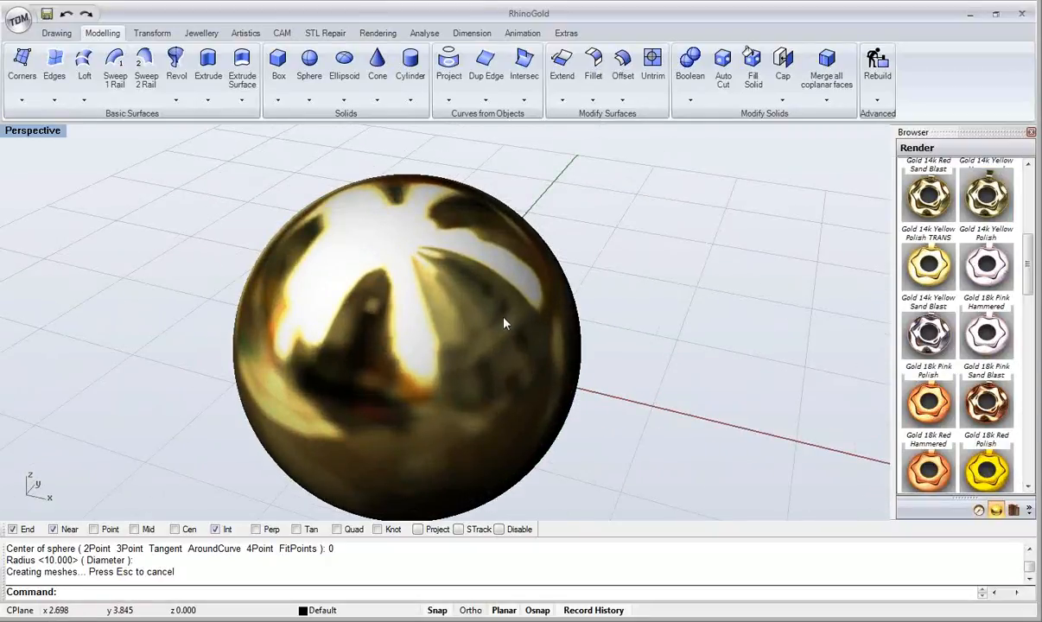
- Start Texture 3D and select the sphere as the surface to texture
left_click(246, 34)
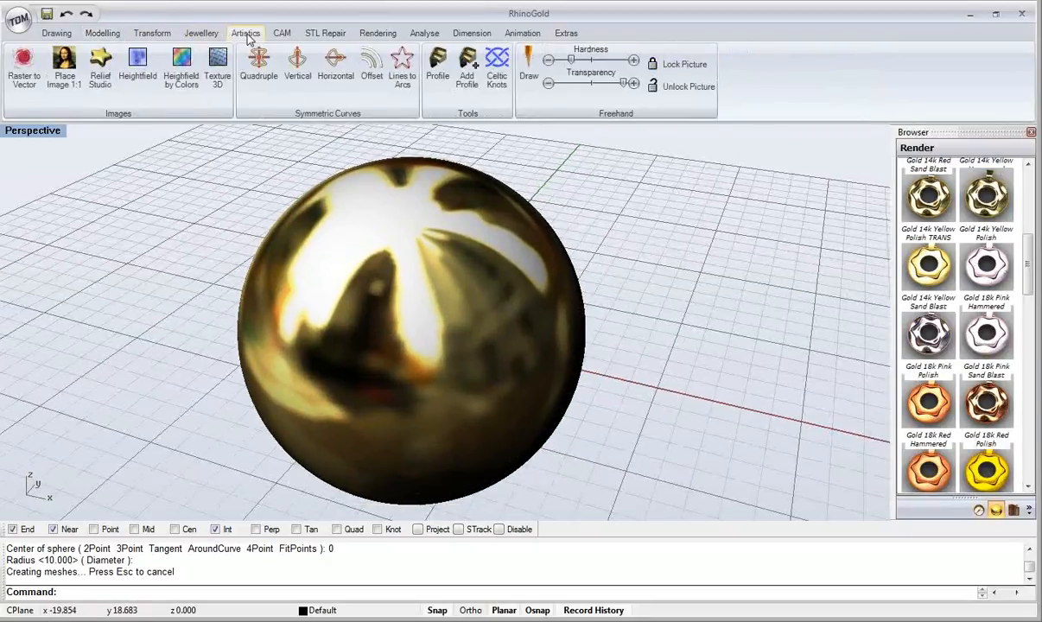
left_click(216, 80)
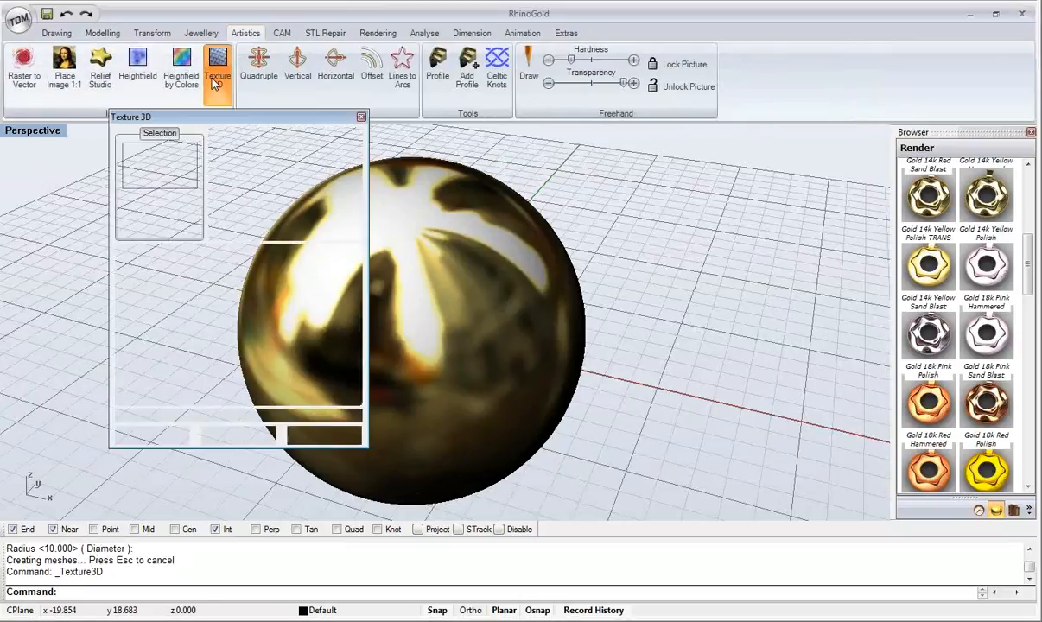
left_click(110, 223)
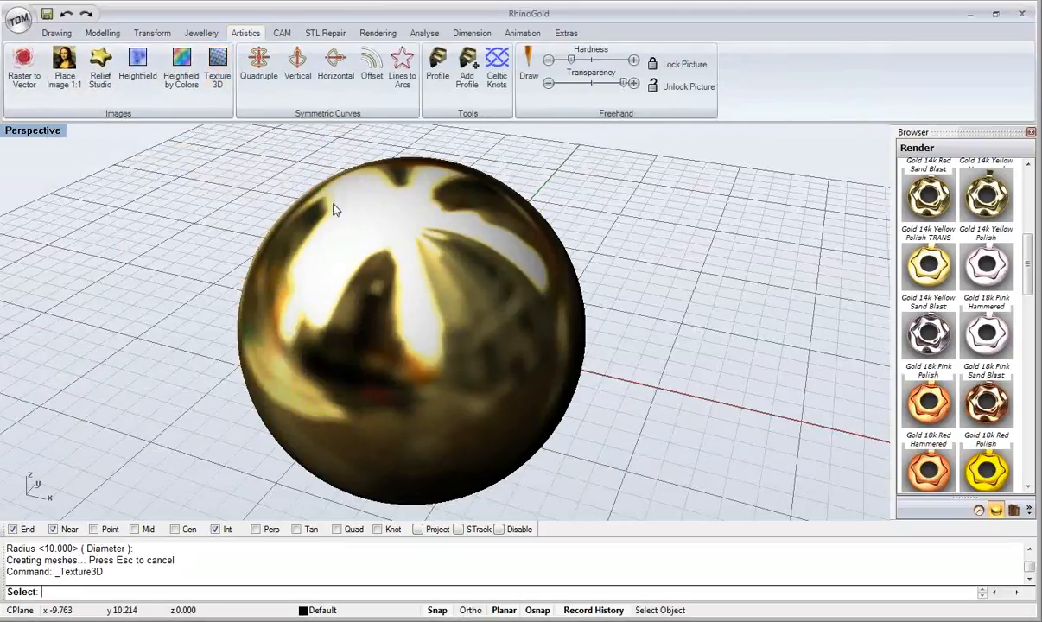
left_click(344, 191)
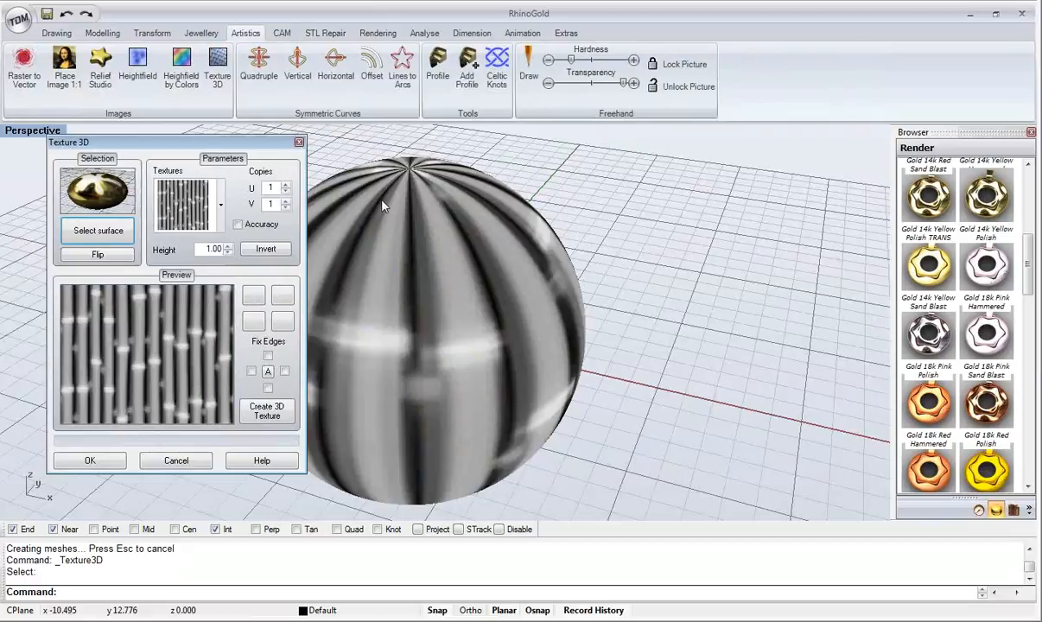
right_click_drag(382, 202, 511, 214, "shift")
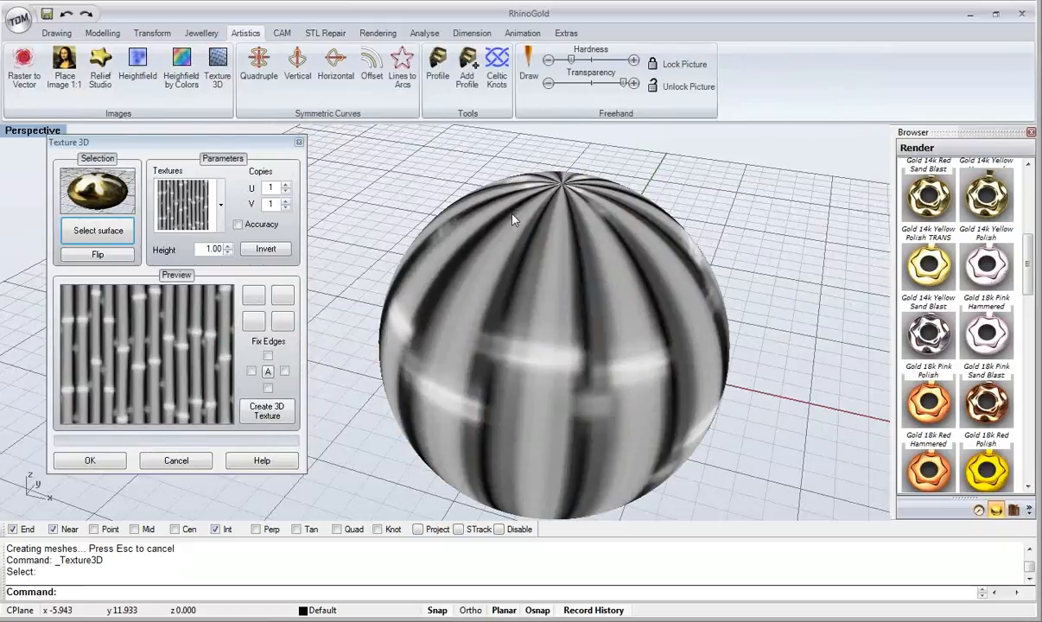
- Choose the world map image as the sphere's texture with Accuracy enabled
left_click(220, 205)
scroll(212, 273, "down", 2)
scroll(212, 272, "down", 6)
scroll(227, 274, "down", 7)
scroll(237, 274, "down", 1)
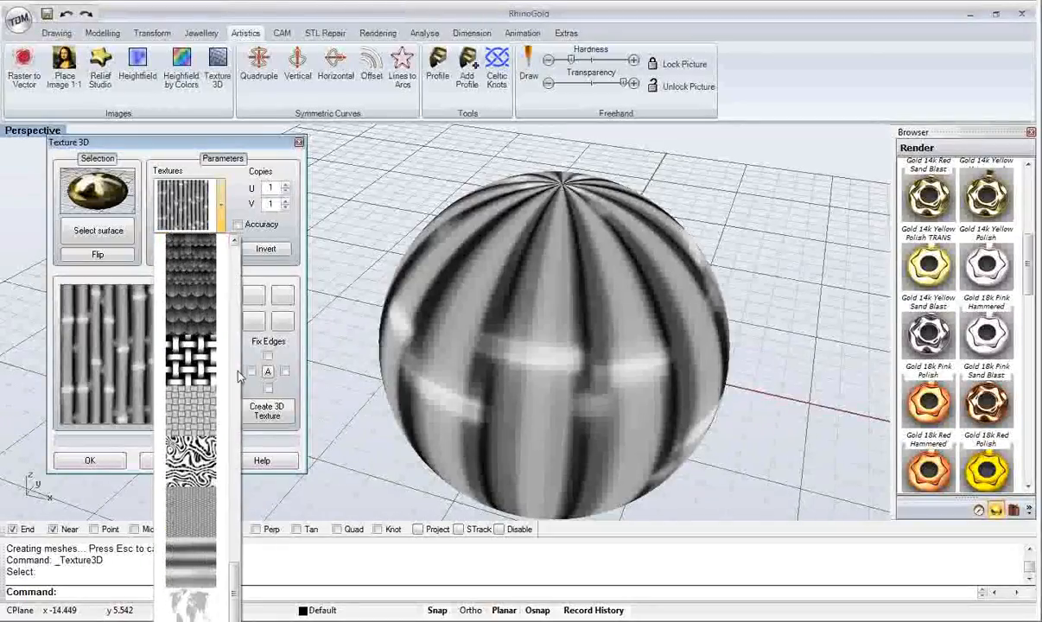
left_click(196, 603)
right_click_drag(443, 339, 349, 317)
right_click_drag(373, 181, 493, 294)
scroll(507, 298, "up", 4)
scroll(489, 278, "down", 3)
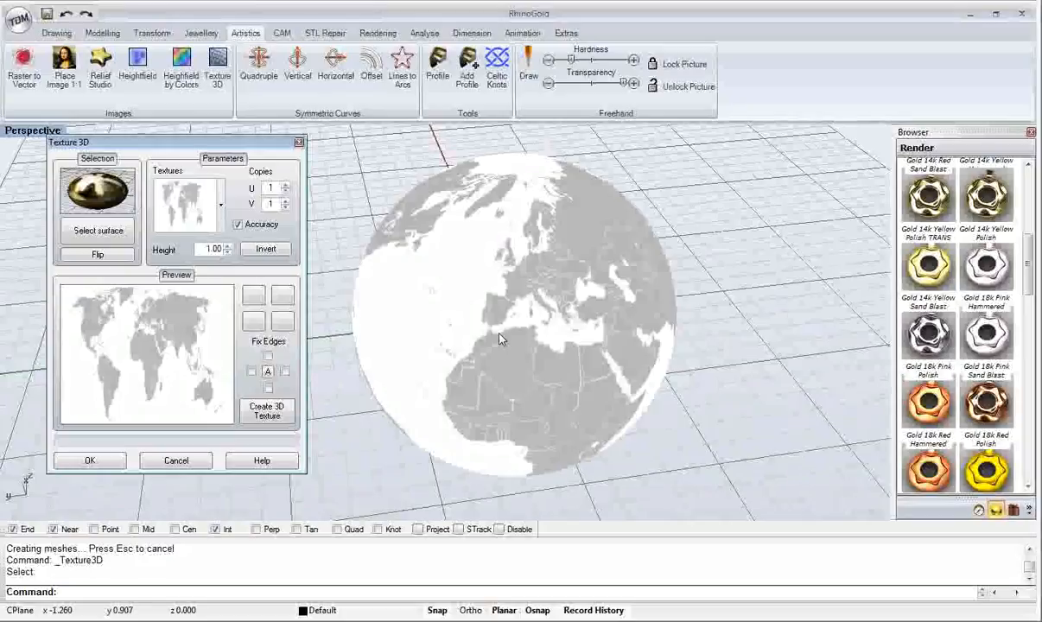
- Invert the world map texture on the sphere and create the 3D texture
scroll(500, 339, "up", 6)
right_click_drag(482, 301, 490, 344)
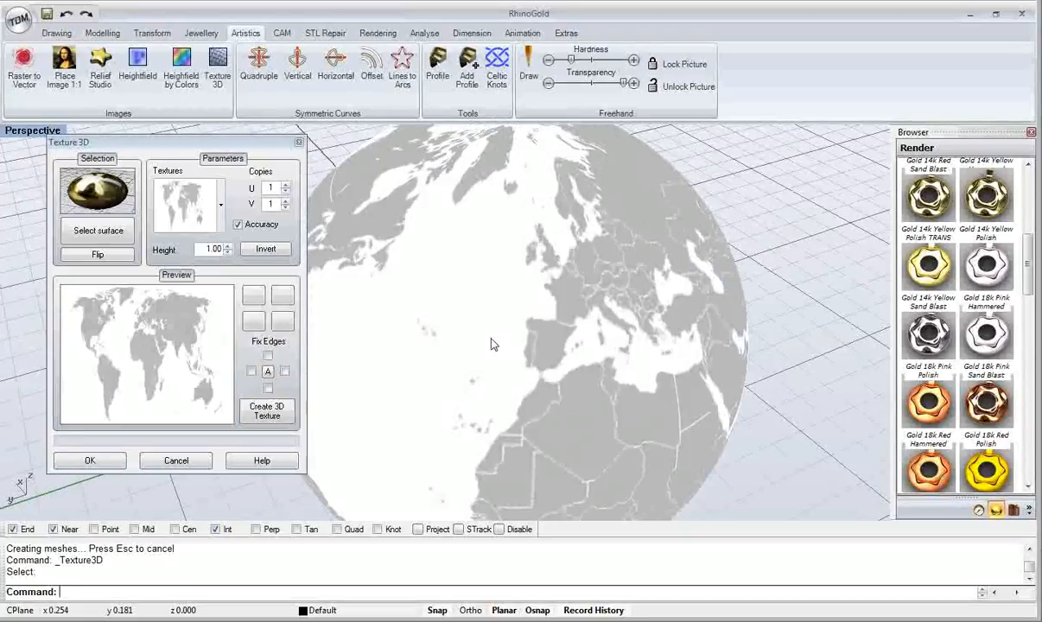
right_click_drag(481, 345, 540, 345)
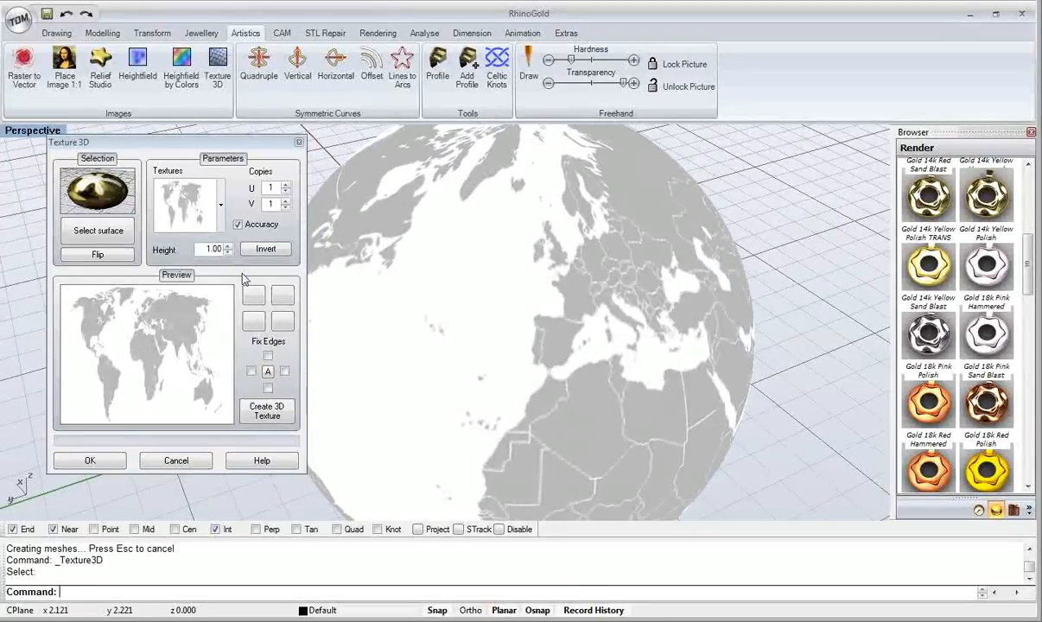
left_click(267, 250)
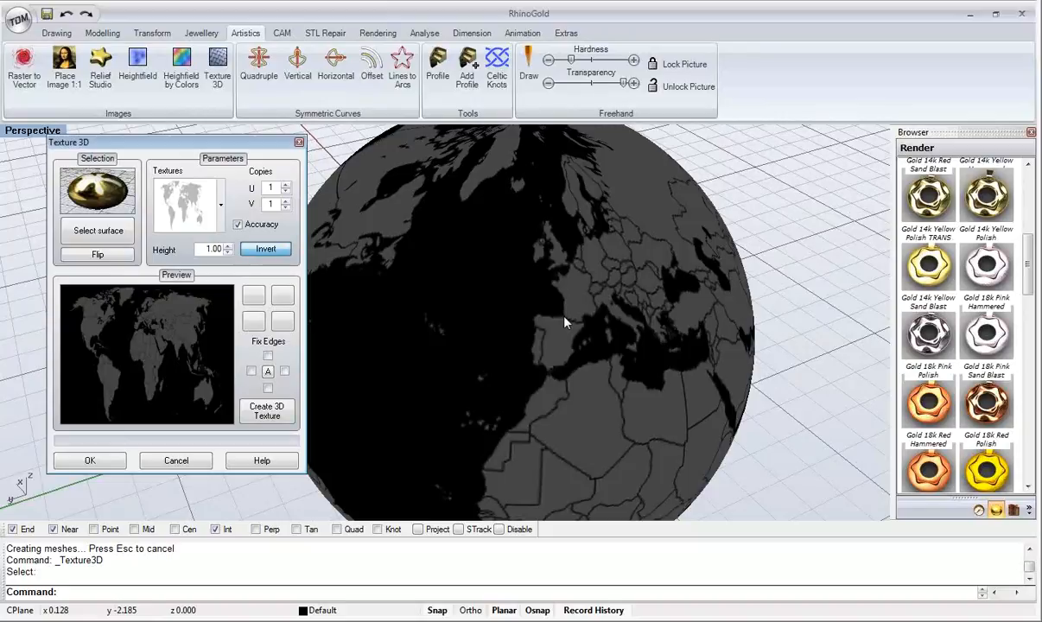
right_click_drag(541, 333, 504, 345)
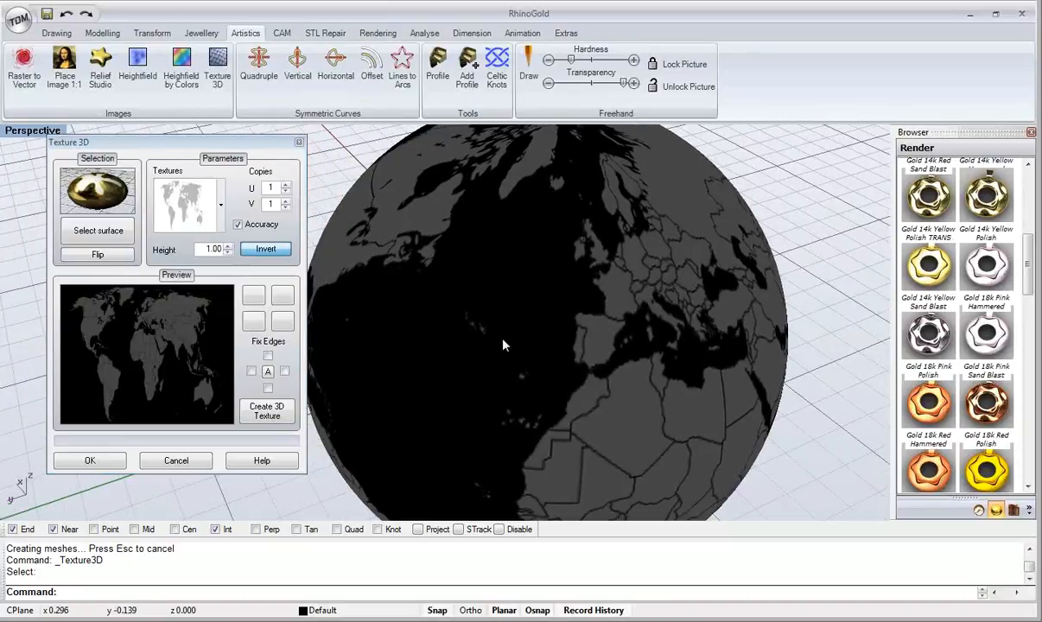
left_click(263, 413)
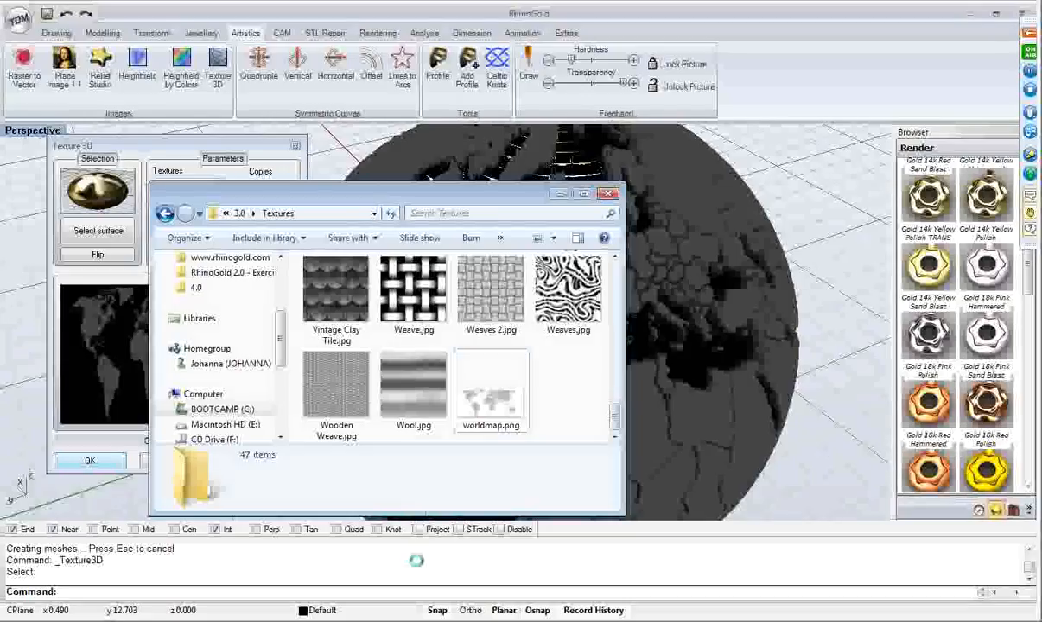
- Check the pixel dimensions in worldmap.png's file details, close them and minimise the Textures folder window
left_click(456, 382)
right_click(474, 406)
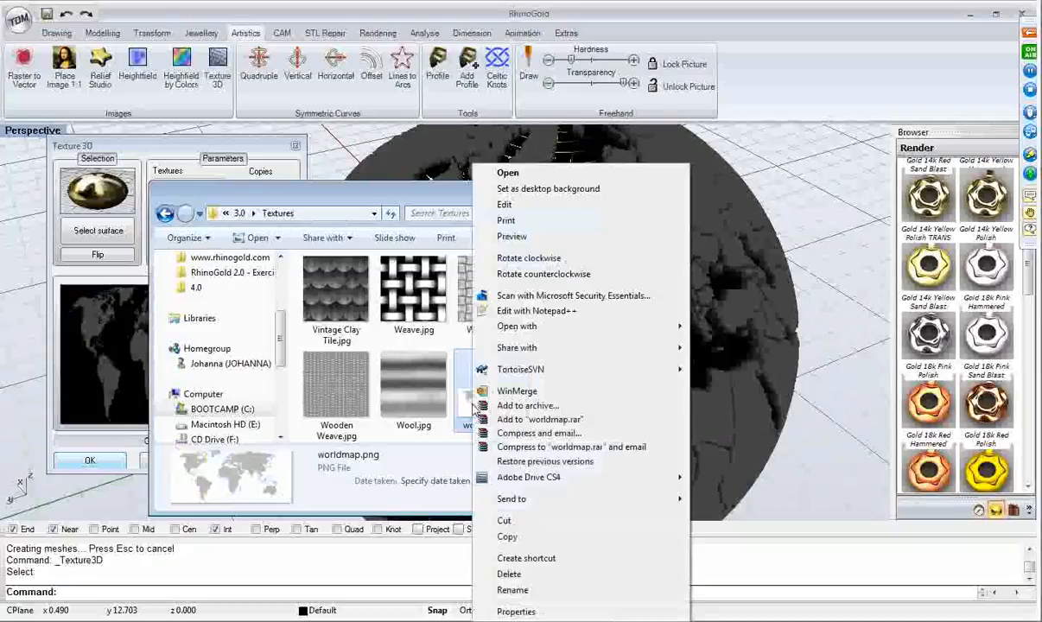
left_click(512, 611)
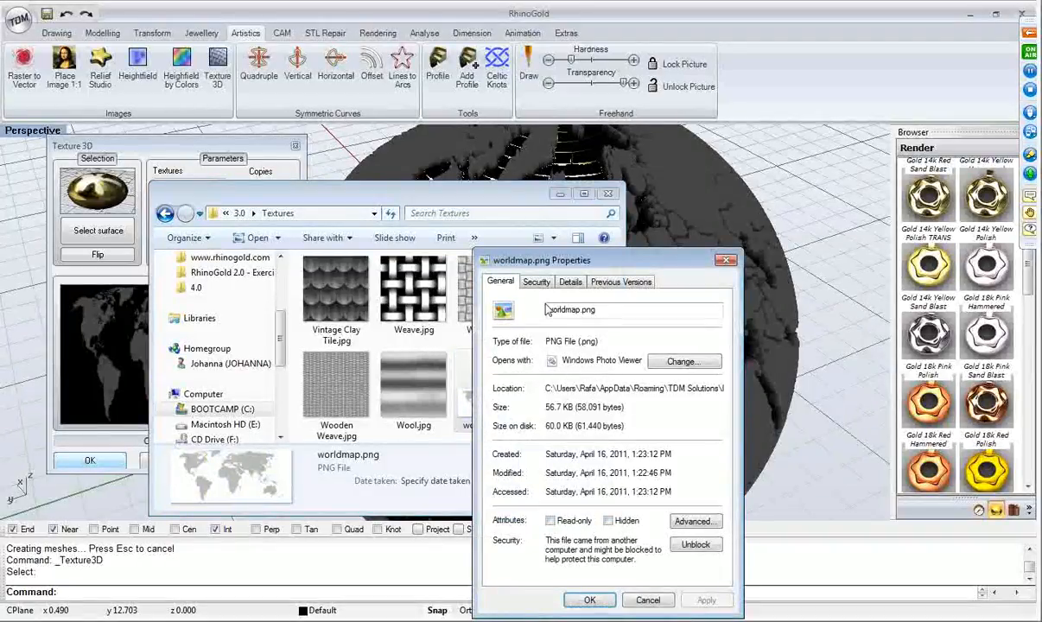
left_click(571, 281)
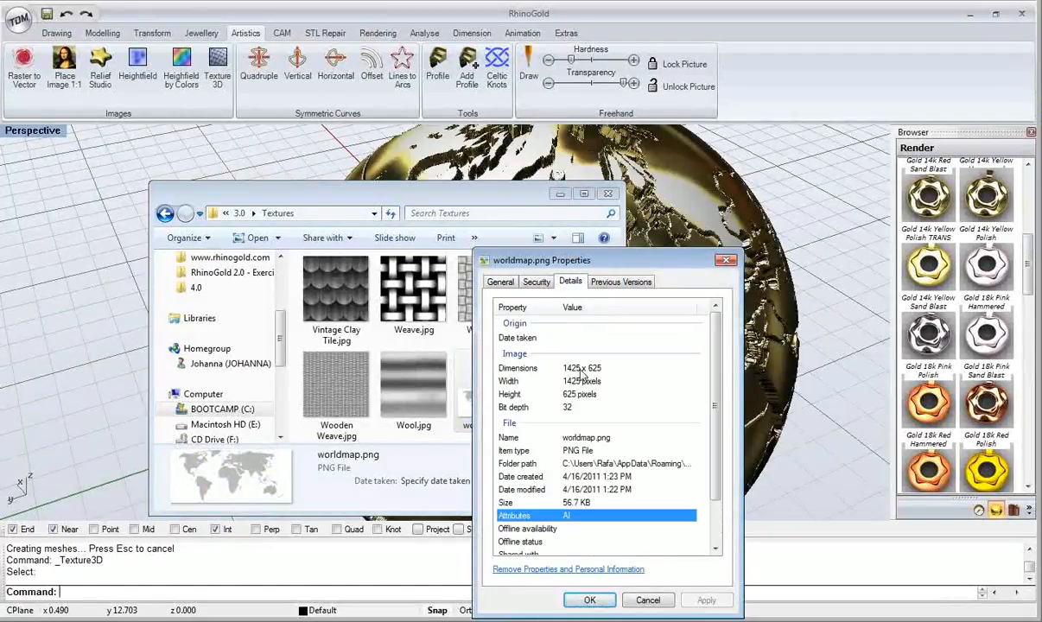
left_click(576, 373)
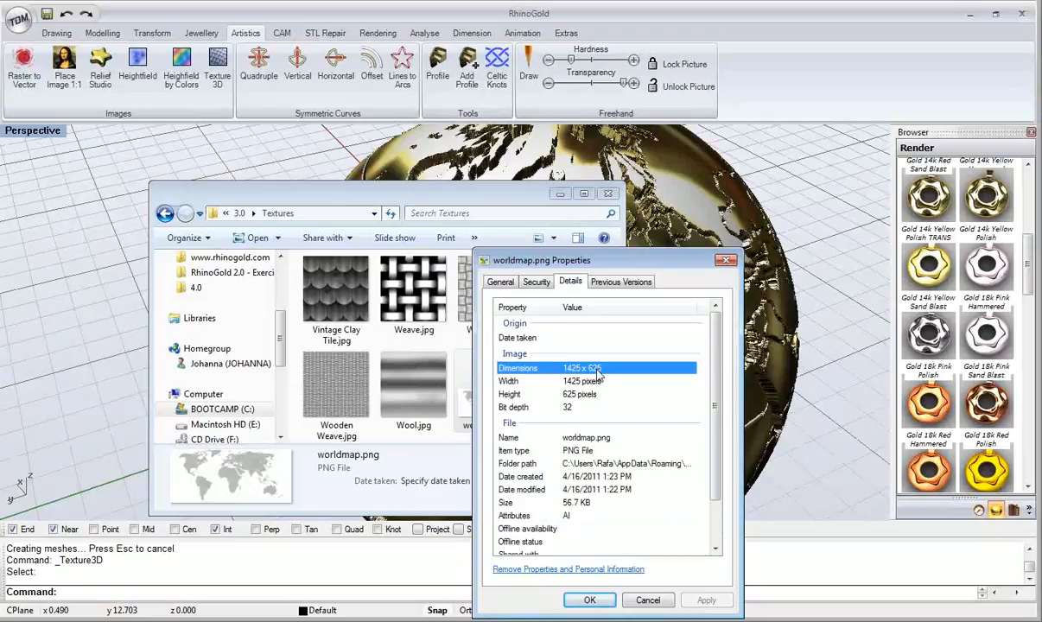
left_click(648, 600)
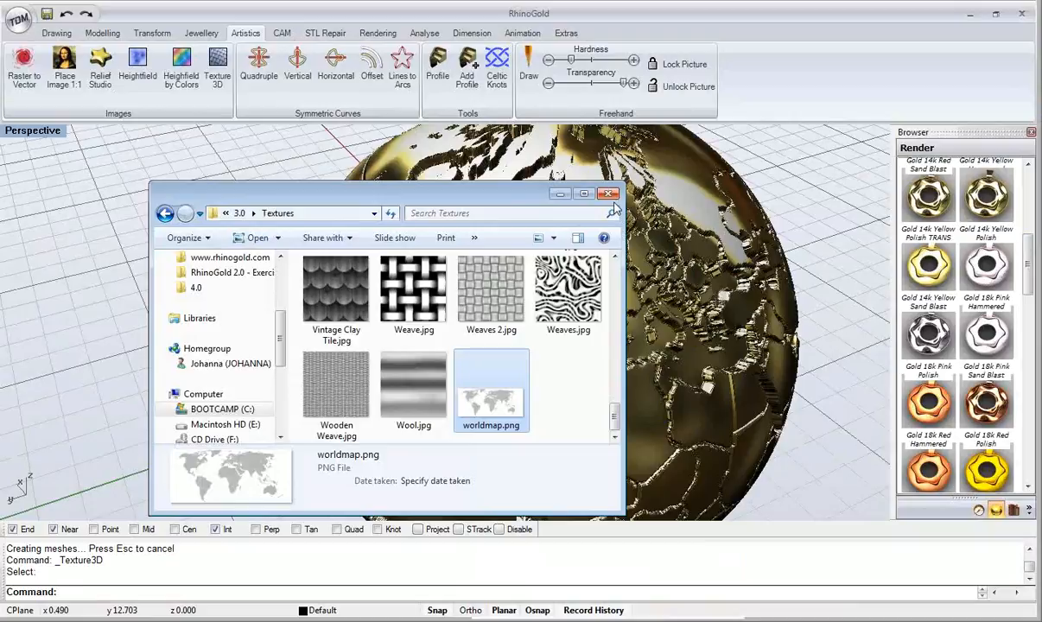
left_click(562, 193)
- Open Render Studio for Brazil and add an Aluminum ground plate beneath the globe
scroll(563, 266, "down", 4)
right_click_drag(563, 266, 483, 337)
scroll(481, 303, "down", 4)
left_click(378, 33)
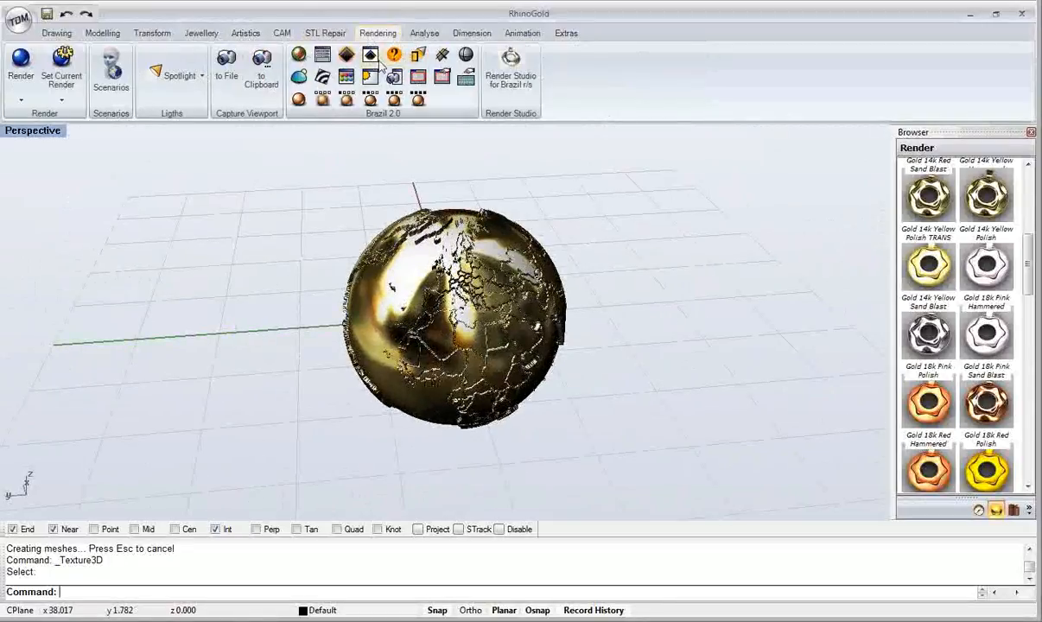
left_click(509, 67)
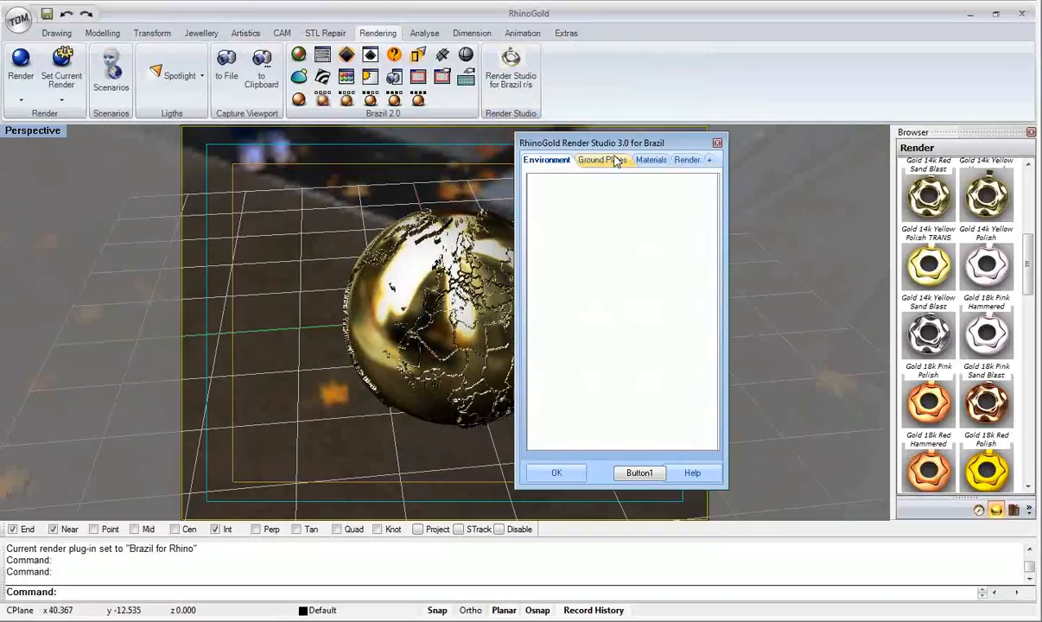
left_click(615, 161)
double_click(553, 272)
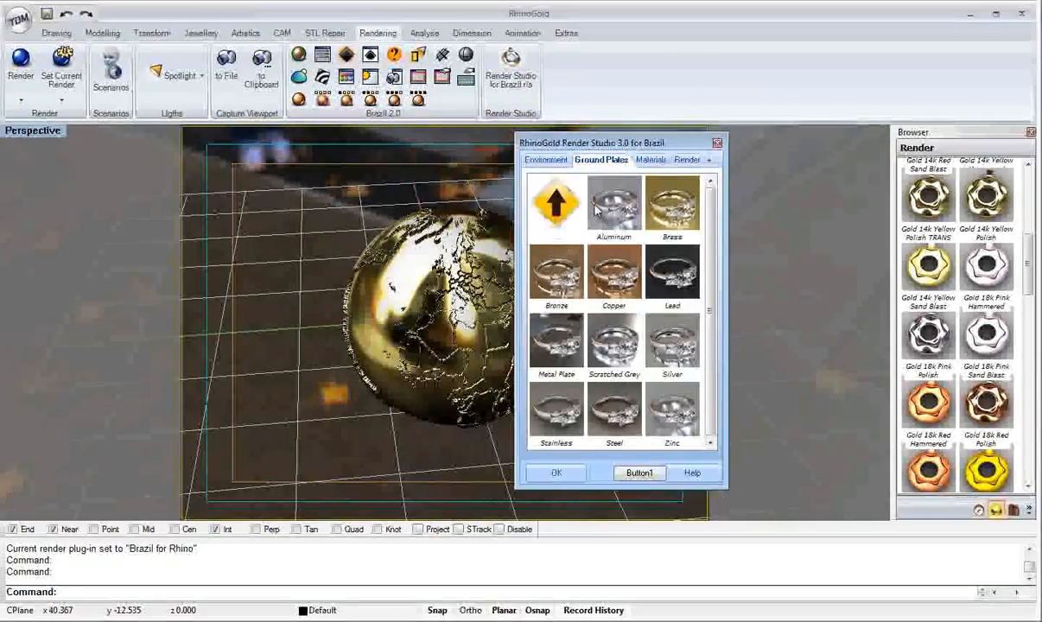
double_click(595, 211)
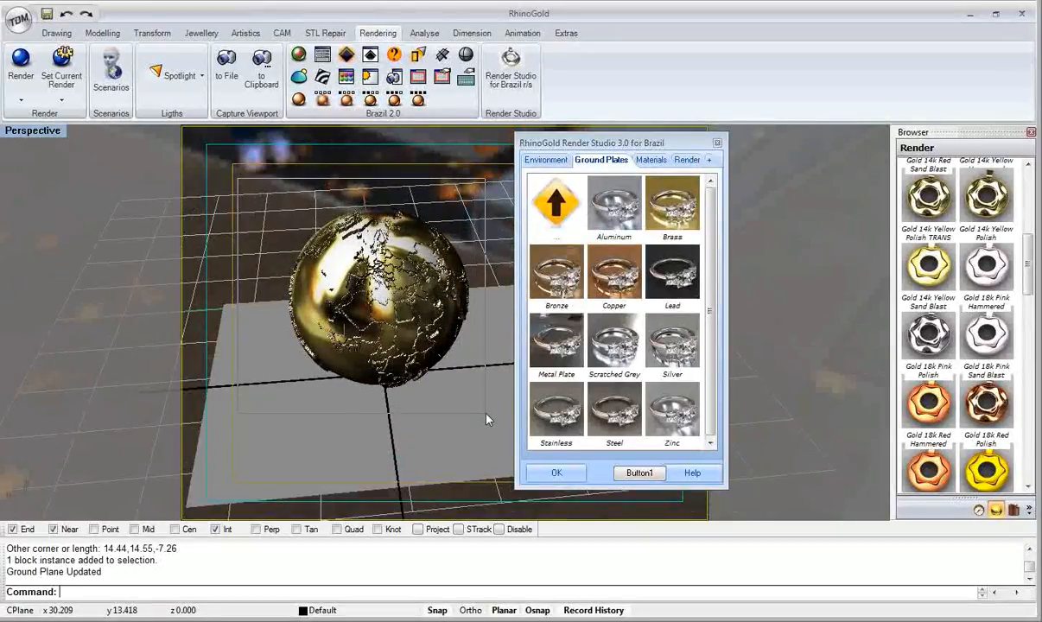
- Select both globe surfaces and apply the Gold 14k Yellow Polish material from the Metal family
left_click_drag(238, 179, 486, 414)
left_click(650, 161)
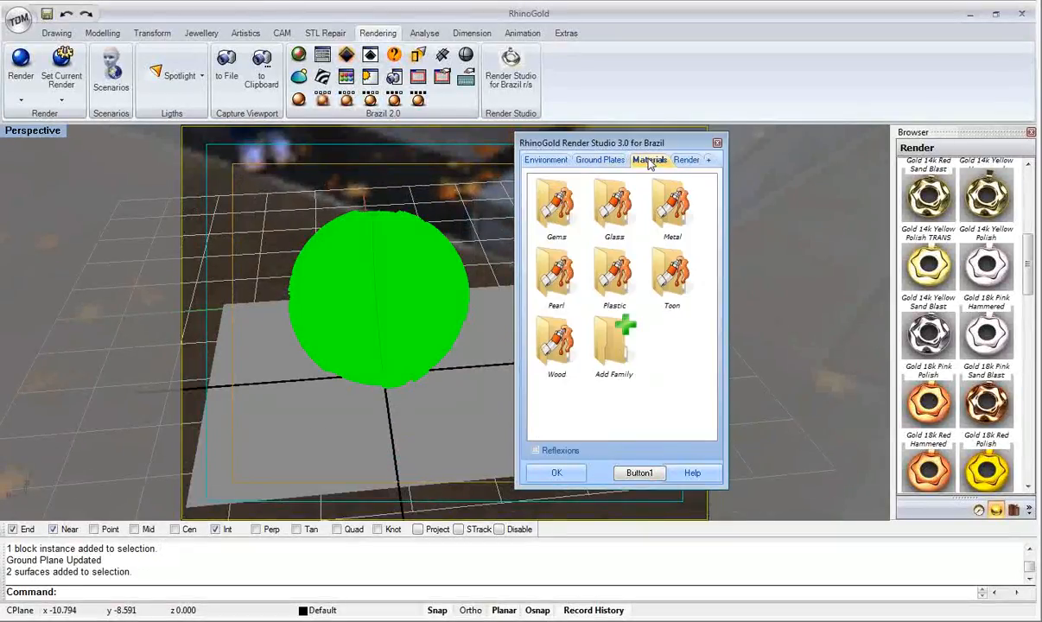
double_click(671, 207)
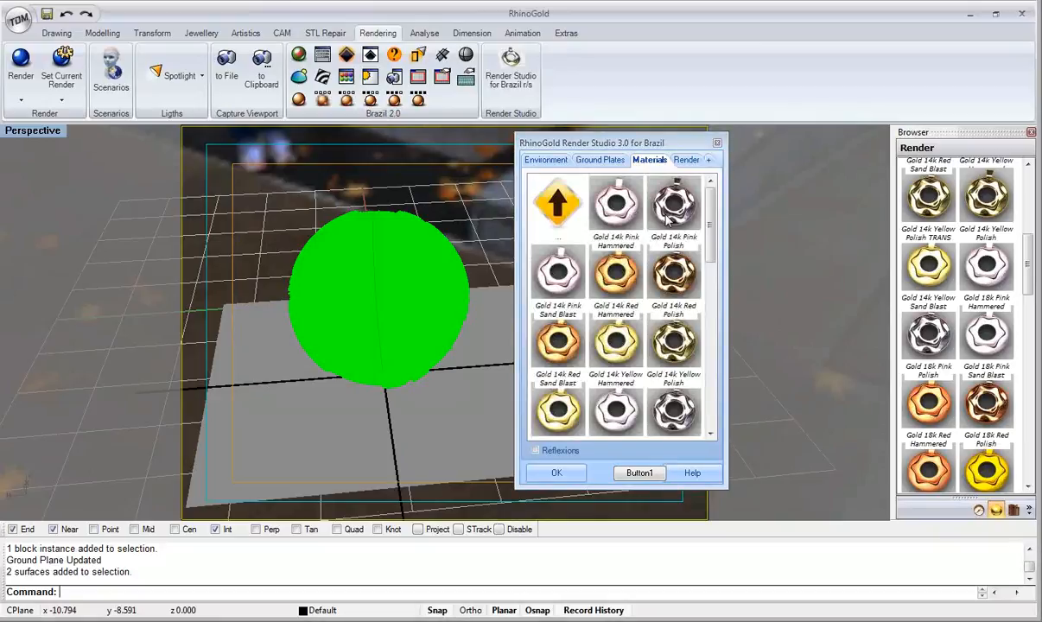
scroll(707, 256, "down", 3)
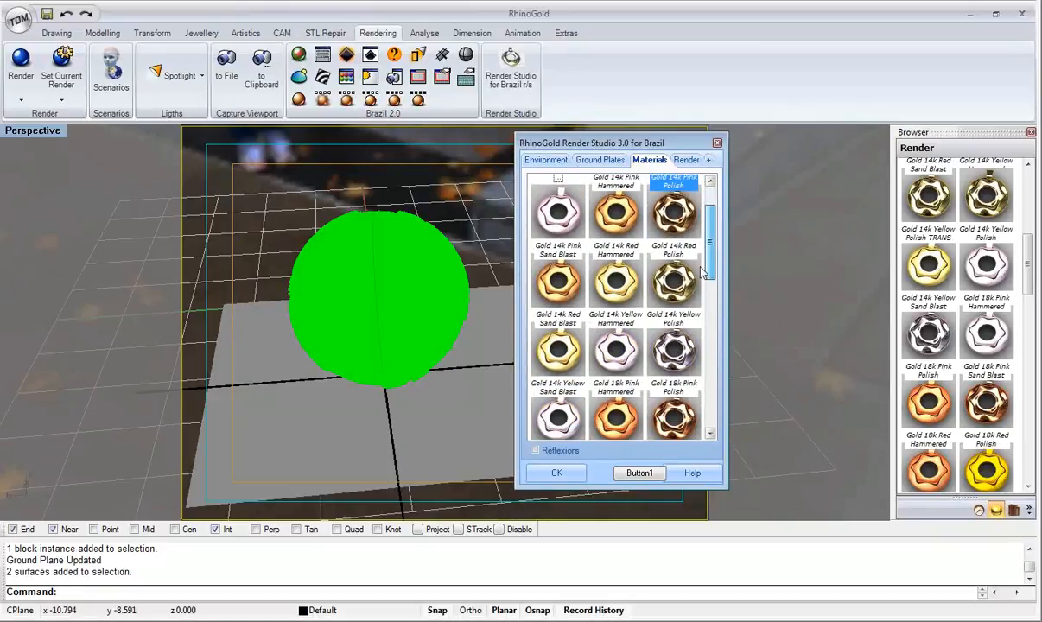
double_click(676, 290)
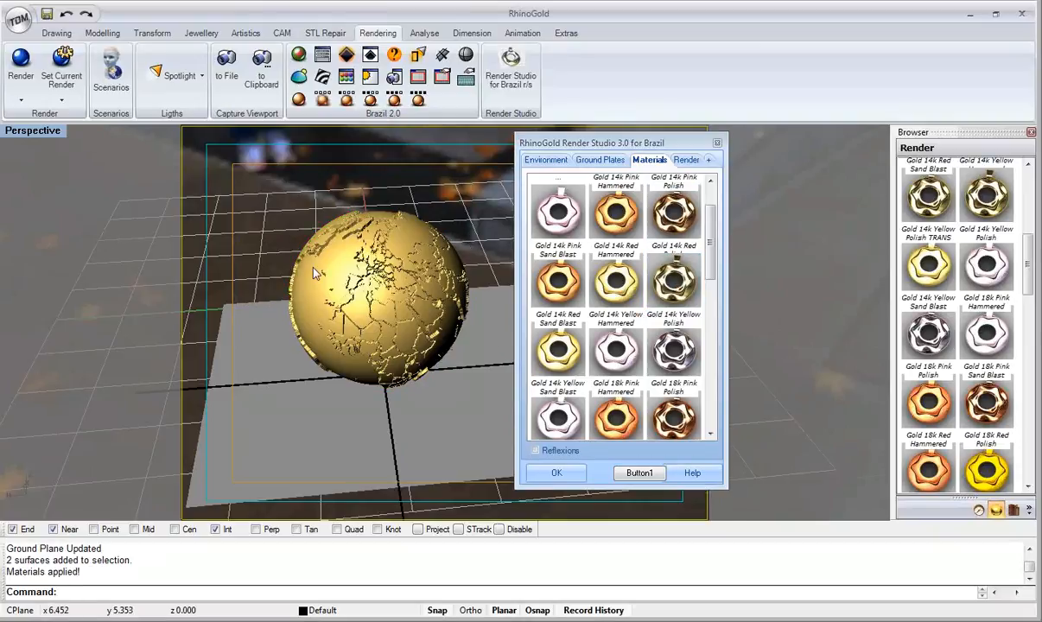
- Hide the original smooth sphere surface, keeping the world map relief and the ground plate
scroll(294, 251, "up", 3)
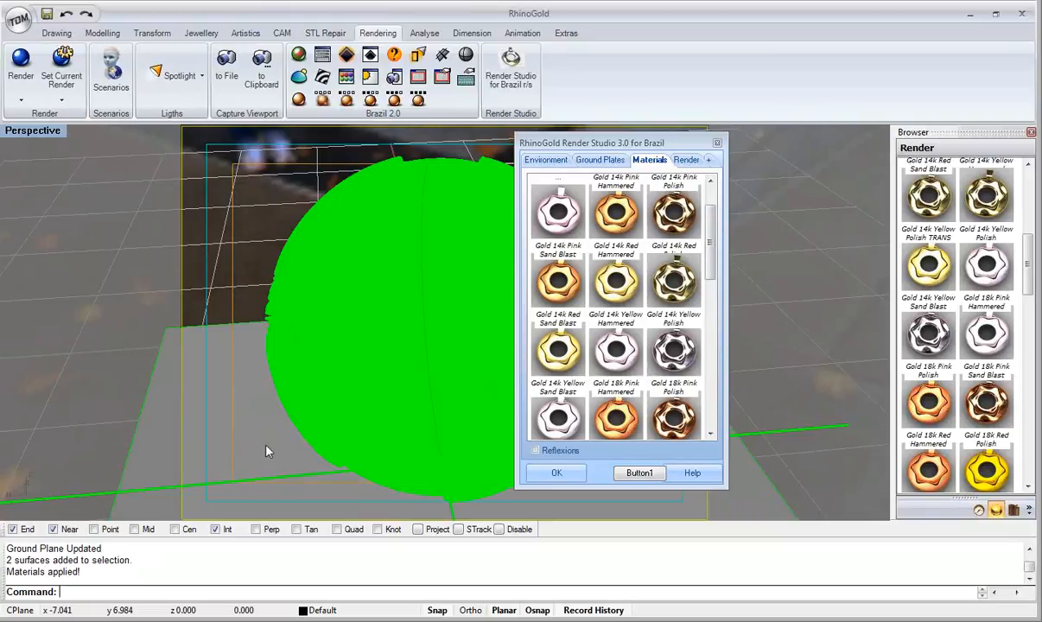
middle_click(247, 401)
left_click(535, 292)
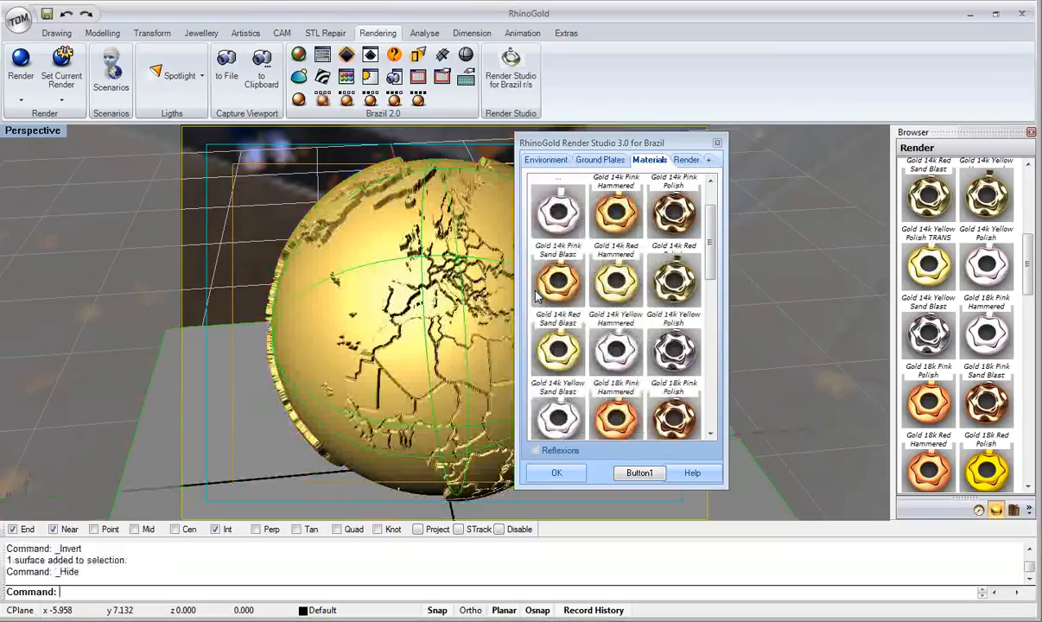
right_click_drag(398, 313, 443, 294, "shift")
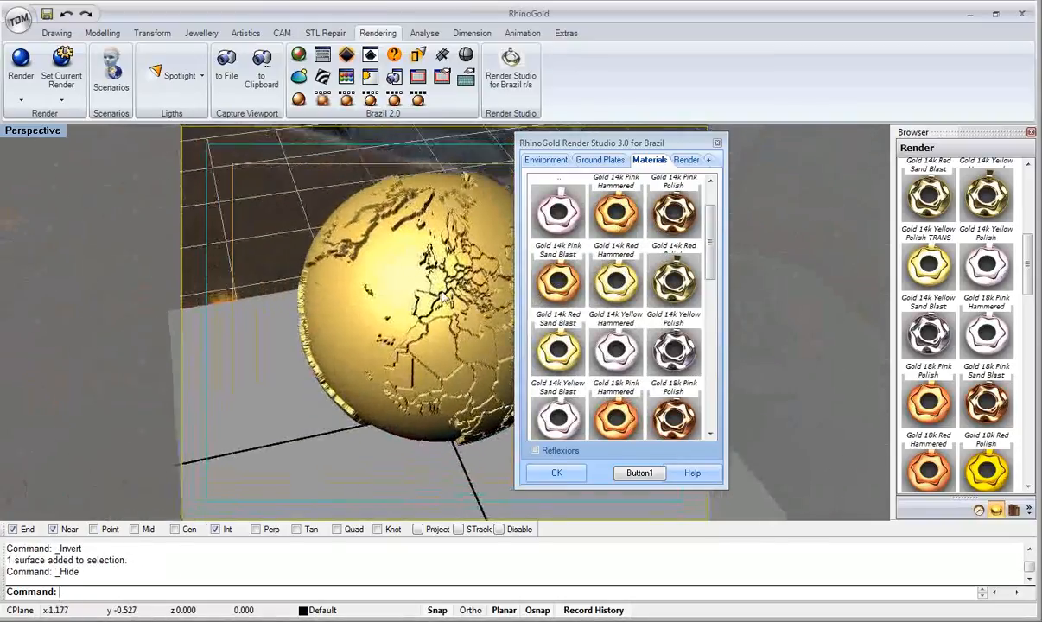
- Exclude all listed objects from the Gold 14k Yellow Polish material's basic reflection control in the Material Editor
left_click_drag(586, 144, 745, 139)
right_click_drag(489, 270, 445, 281)
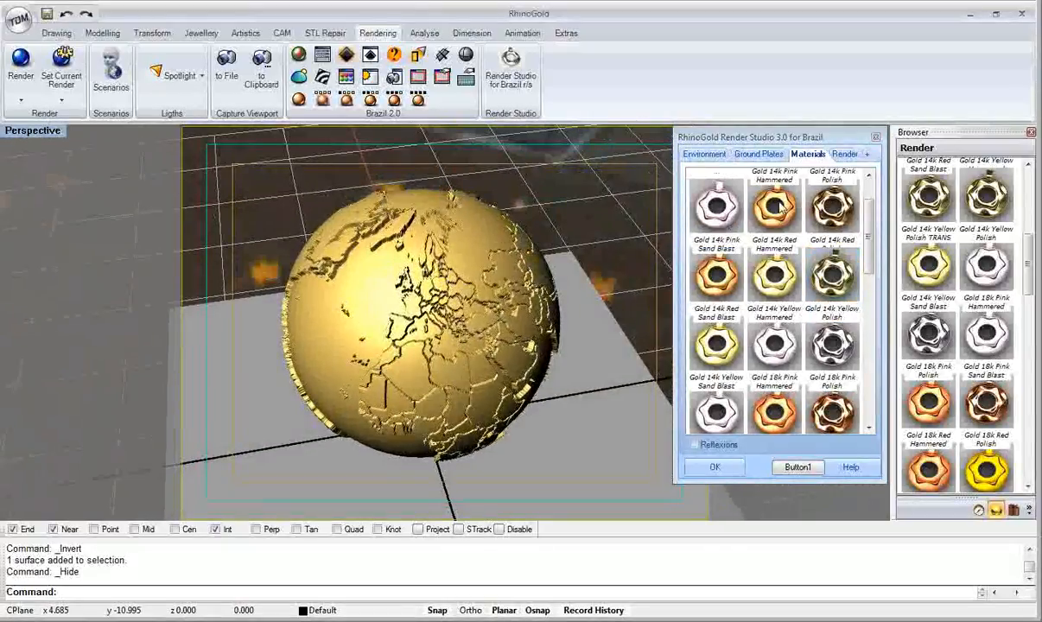
left_click(298, 55)
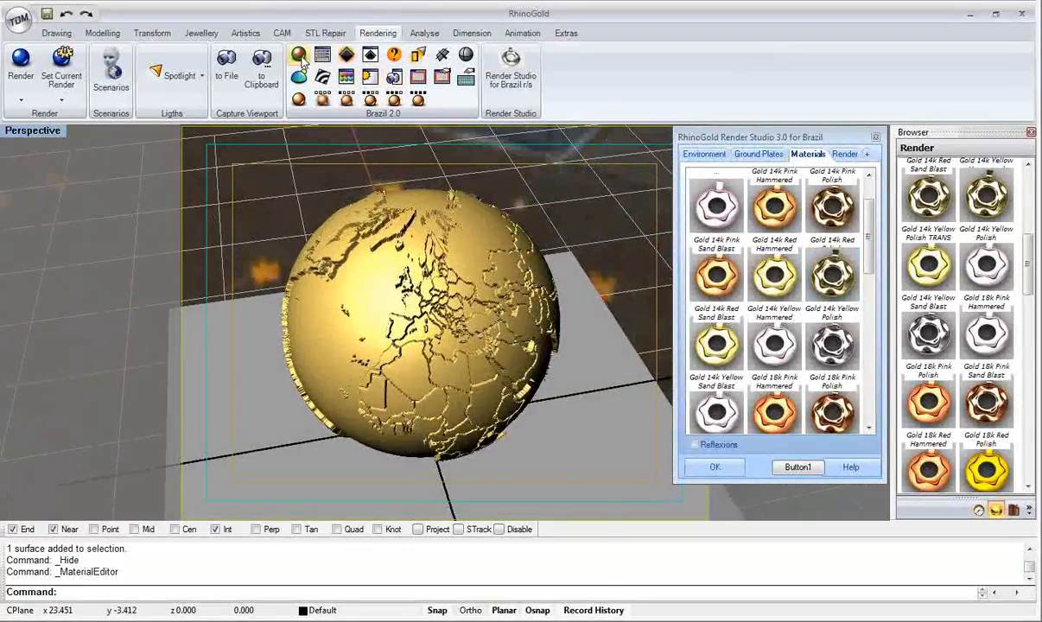
left_click(840, 201)
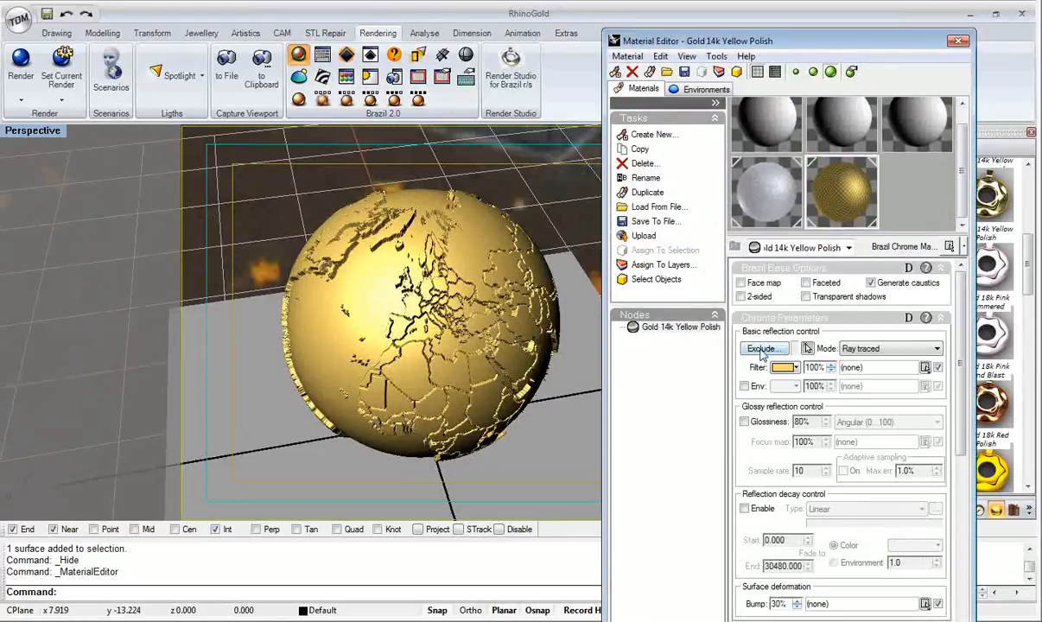
left_click(761, 349)
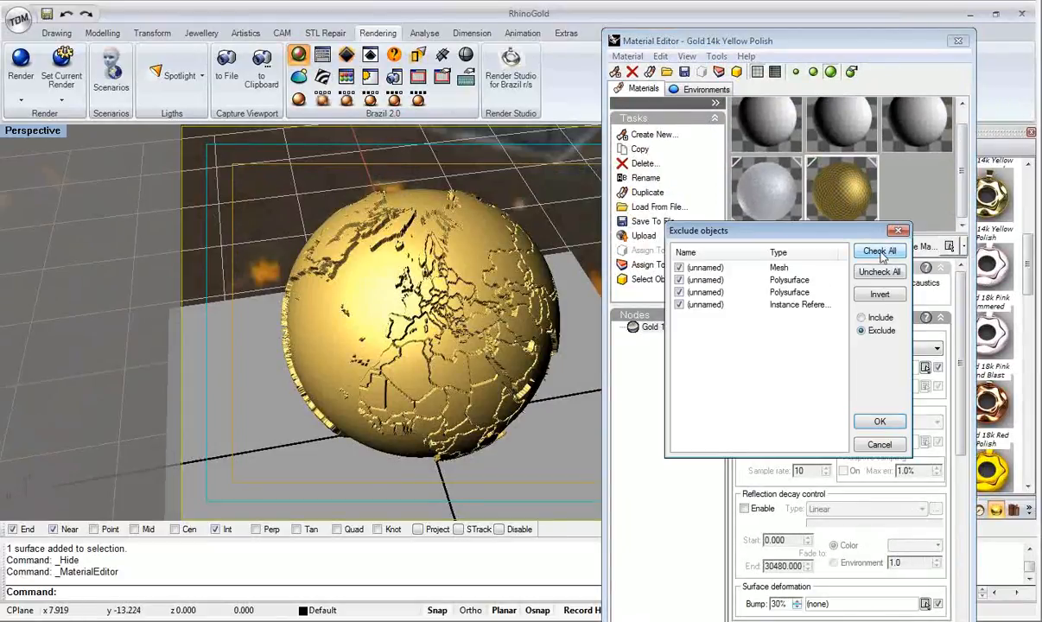
left_click(869, 422)
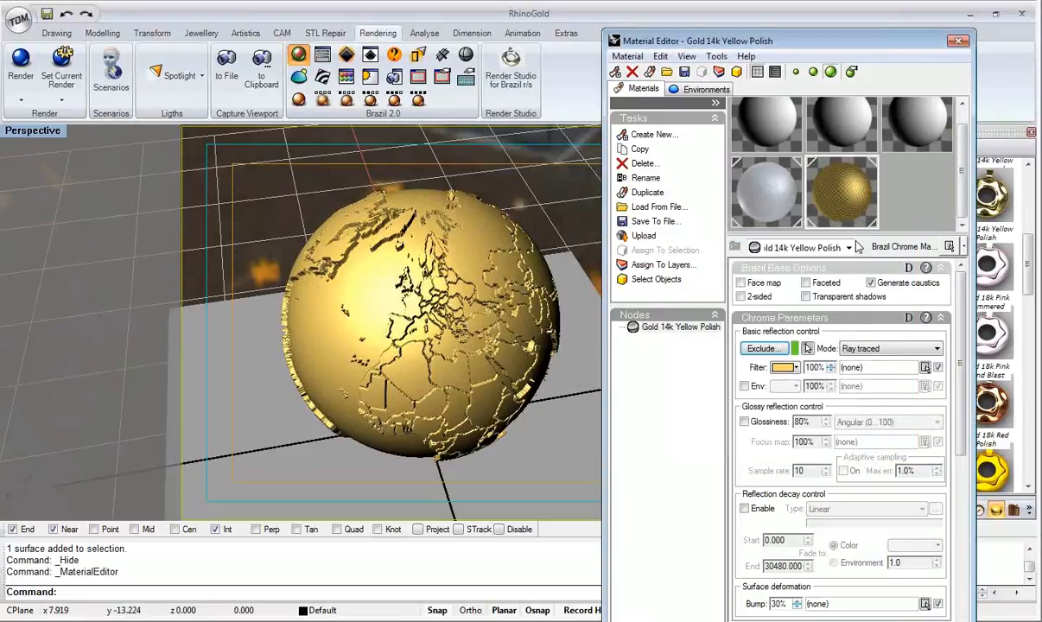
left_click(958, 42)
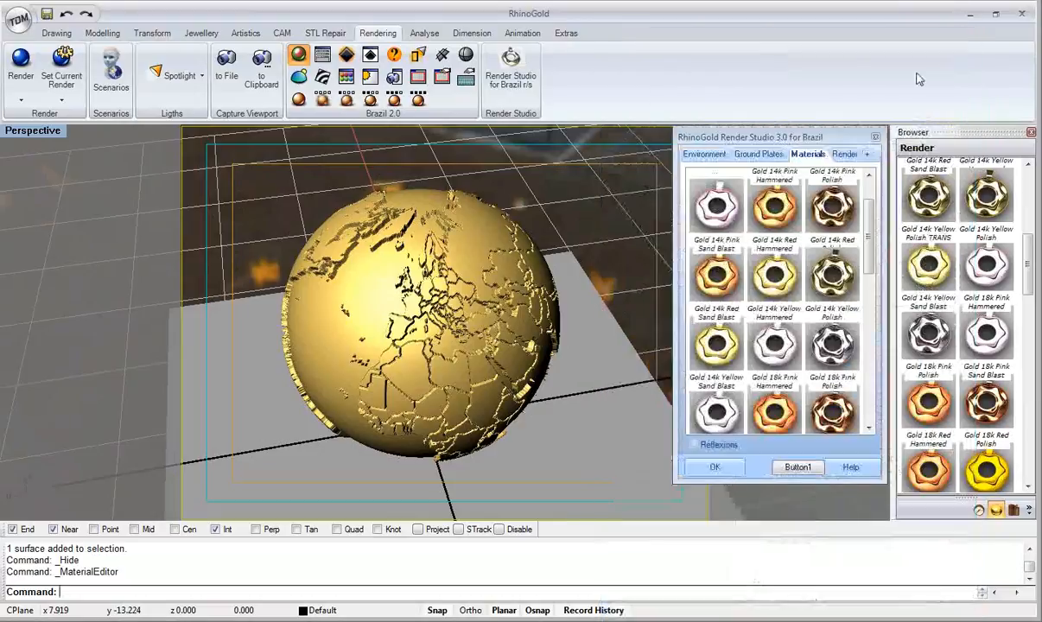
- Frame the globe in the Perspective view and start a 640 x 480 Brazil render of it
scroll(491, 337, "up", 1)
right_click_drag(479, 335, 488, 314, "shift")
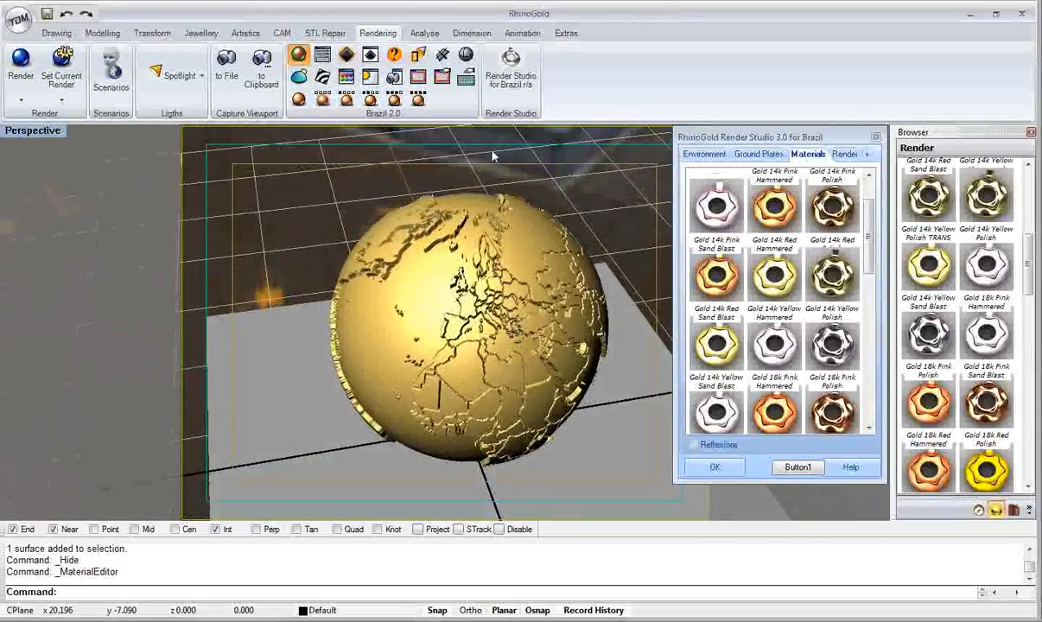
left_click(419, 100)
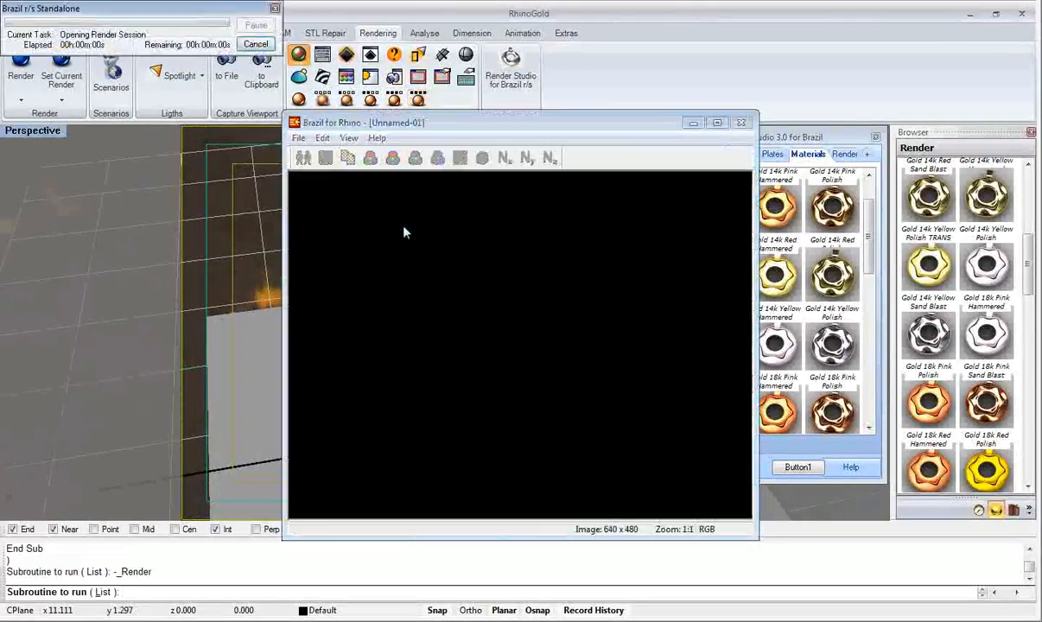
left_click_drag(434, 122, 181, 78)
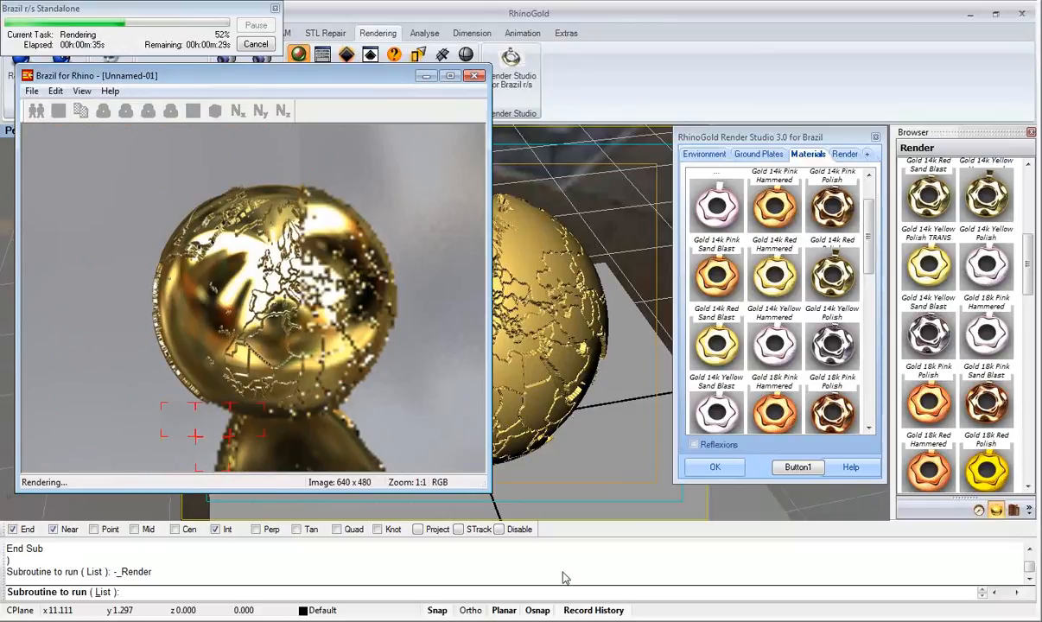
- Switch to PowerPoint, present the Celtic Knots slide full screen, end the show and minimise the presentation window
key("alt+Tab")
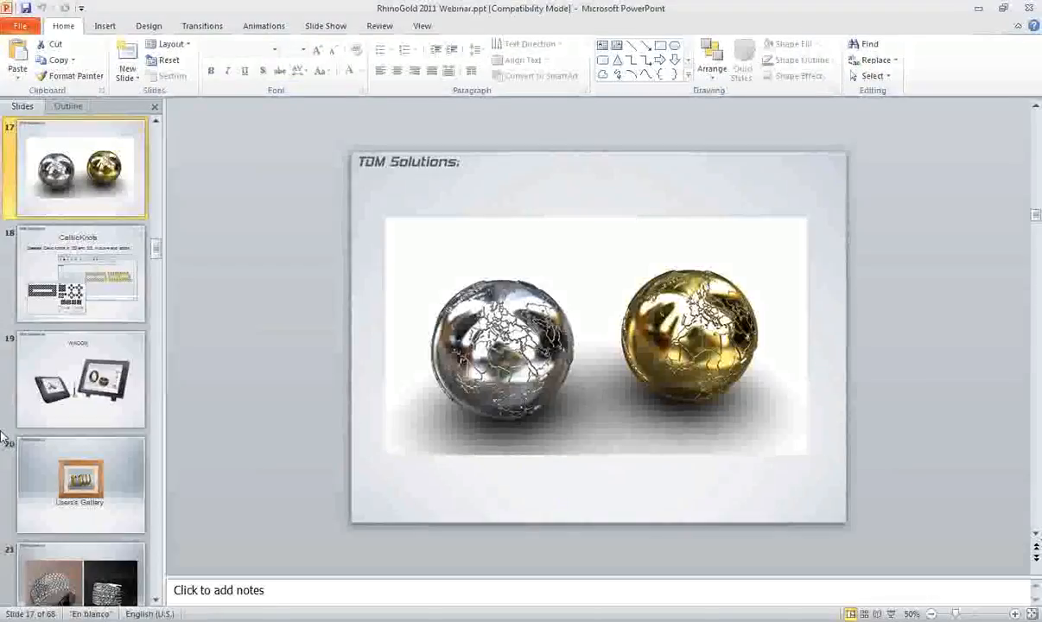
left_click(6, 254)
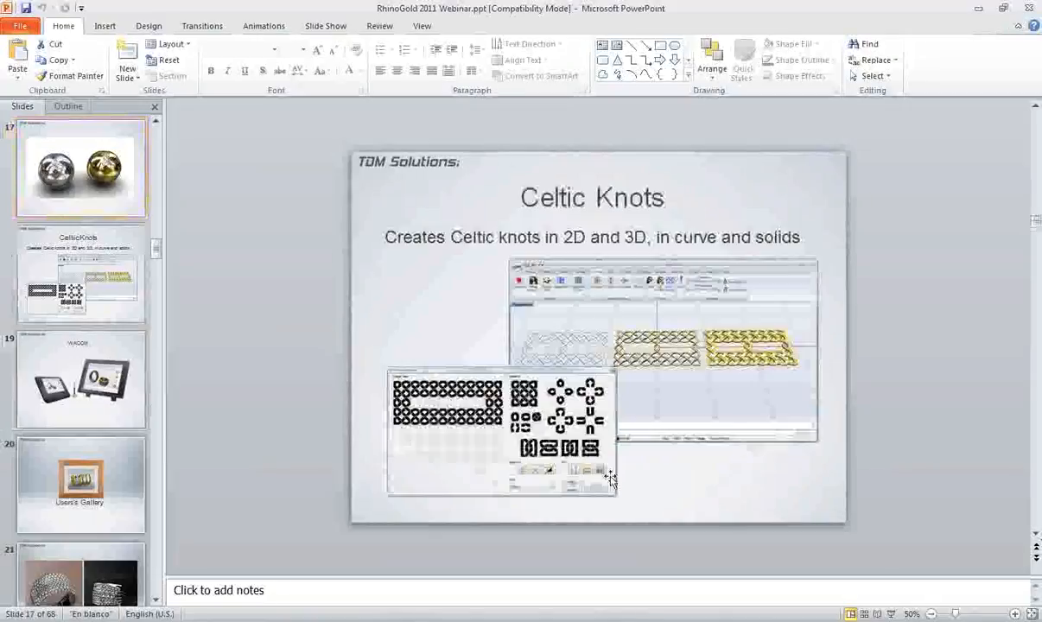
left_click(890, 615)
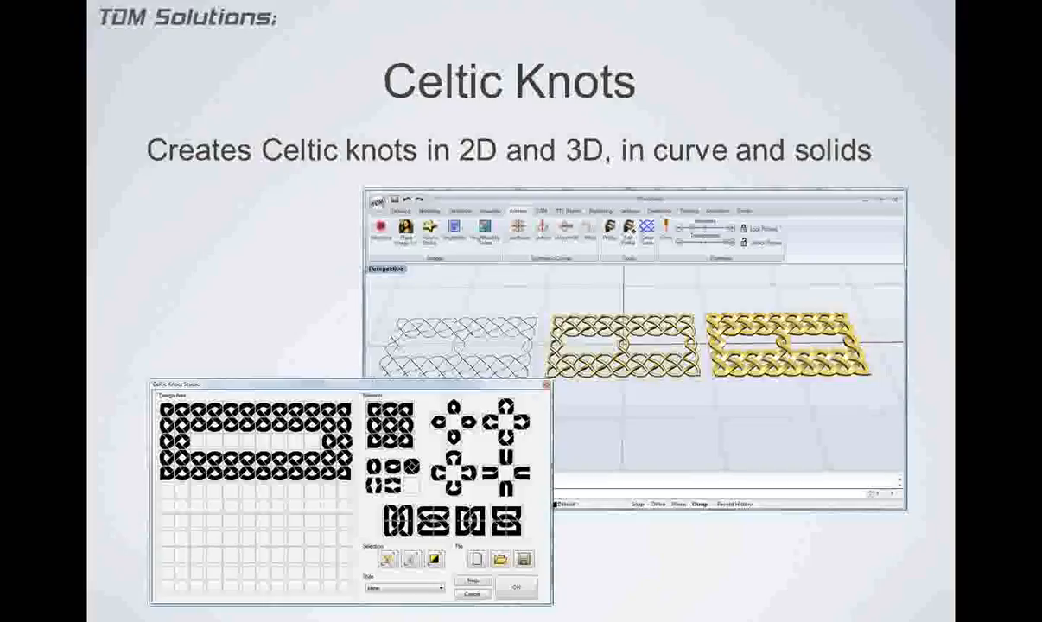
key("Escape")
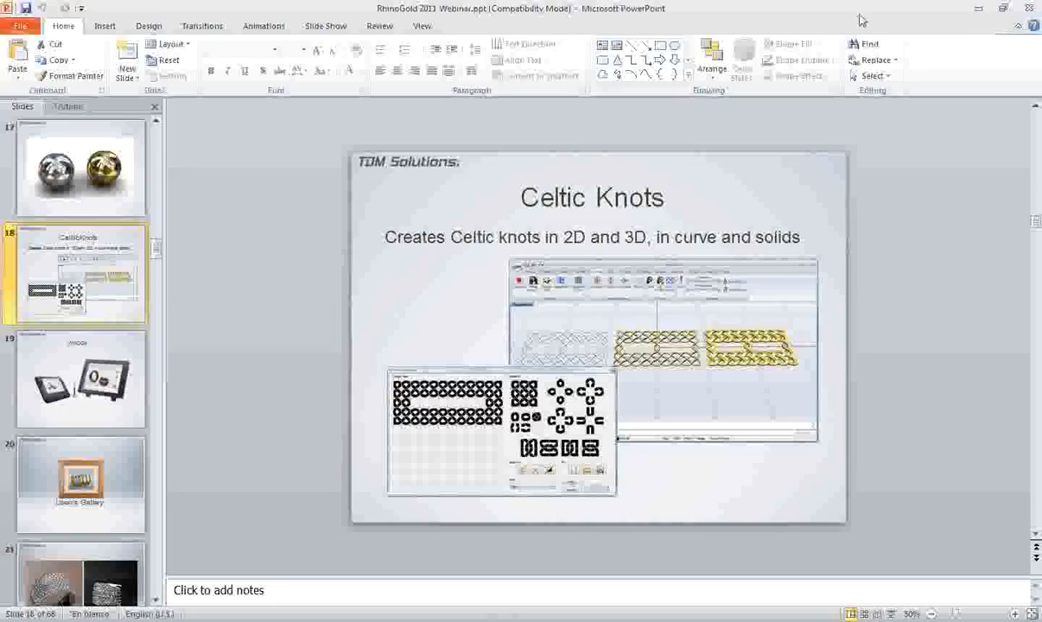
left_click(971, 9)
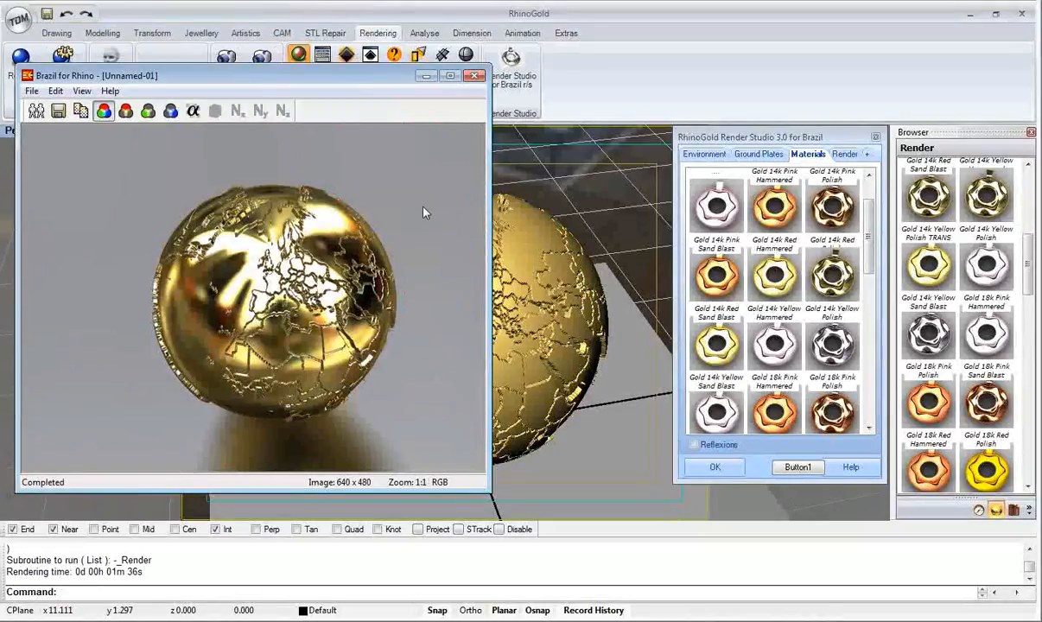
- Save the completed globe render as an image file named Render and close the render window
left_click(58, 111)
type("Render")
key("Return")
left_click(480, 76)
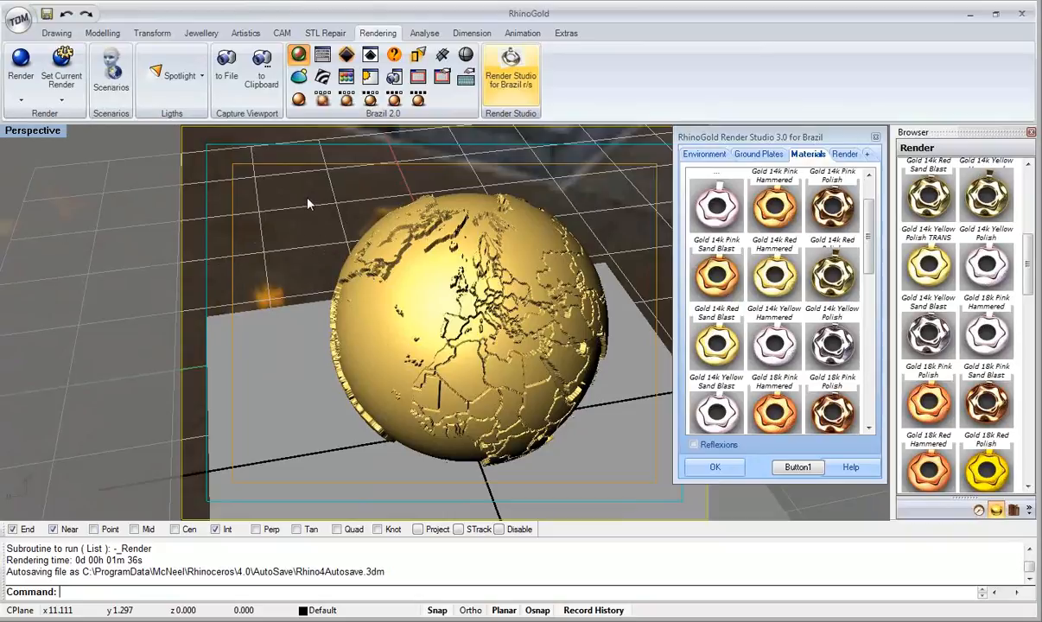
- Try to close the Render Studio window, keeping its unresponsive process running
left_click(875, 138)
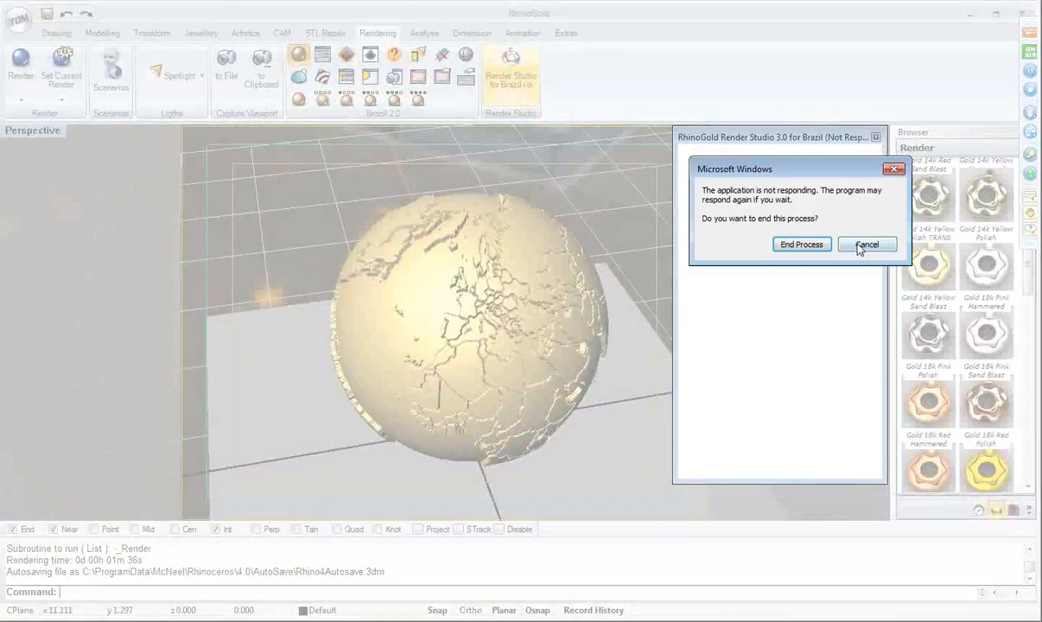
left_click(866, 245)
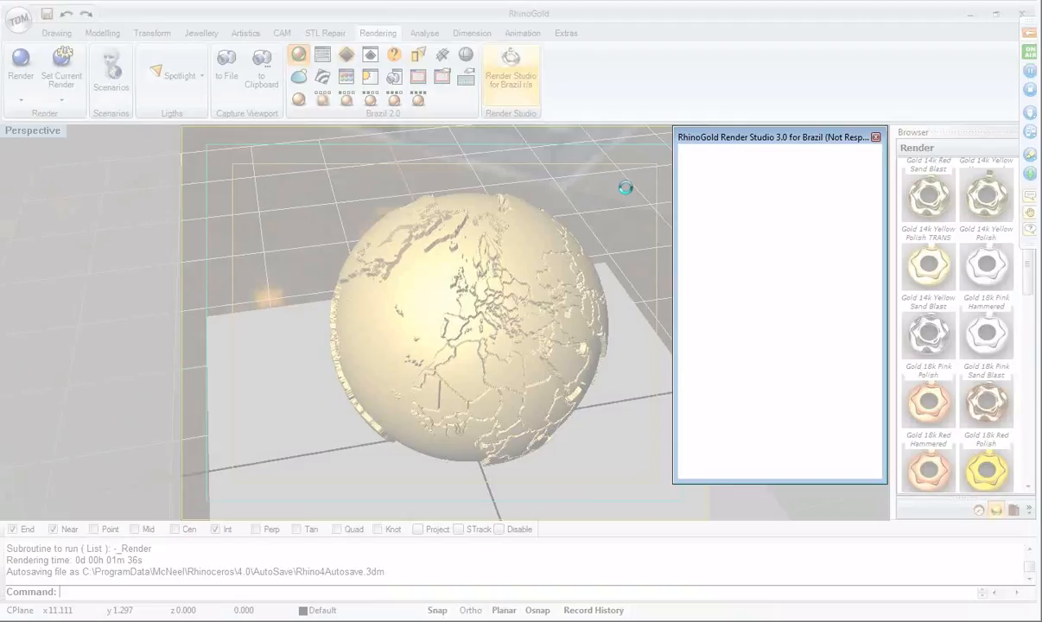
left_click_drag(757, 140, 601, 145)
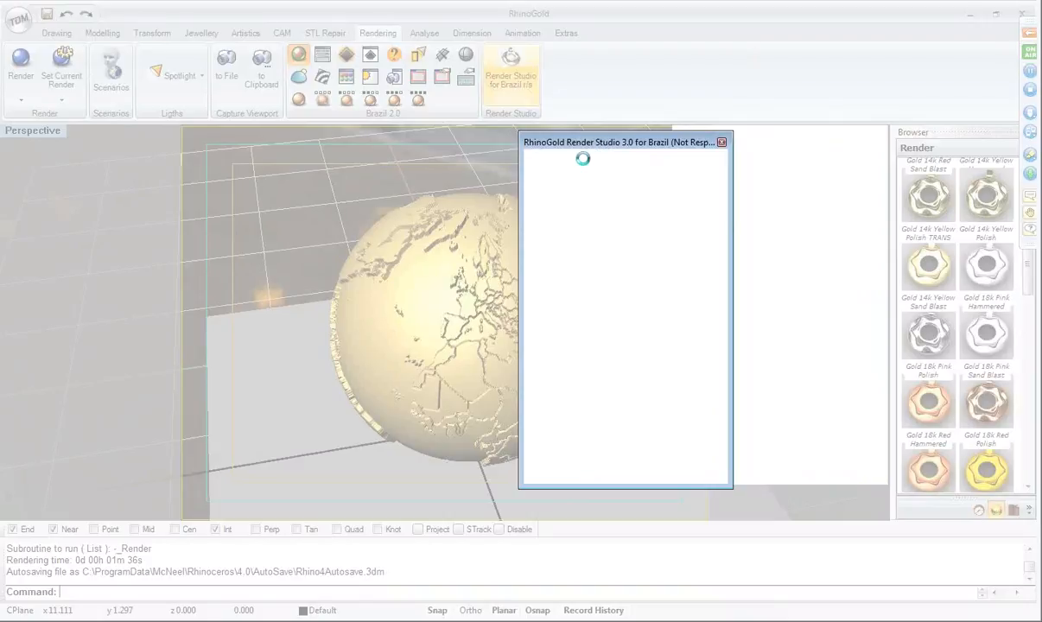
left_click_drag(594, 153, 714, 162)
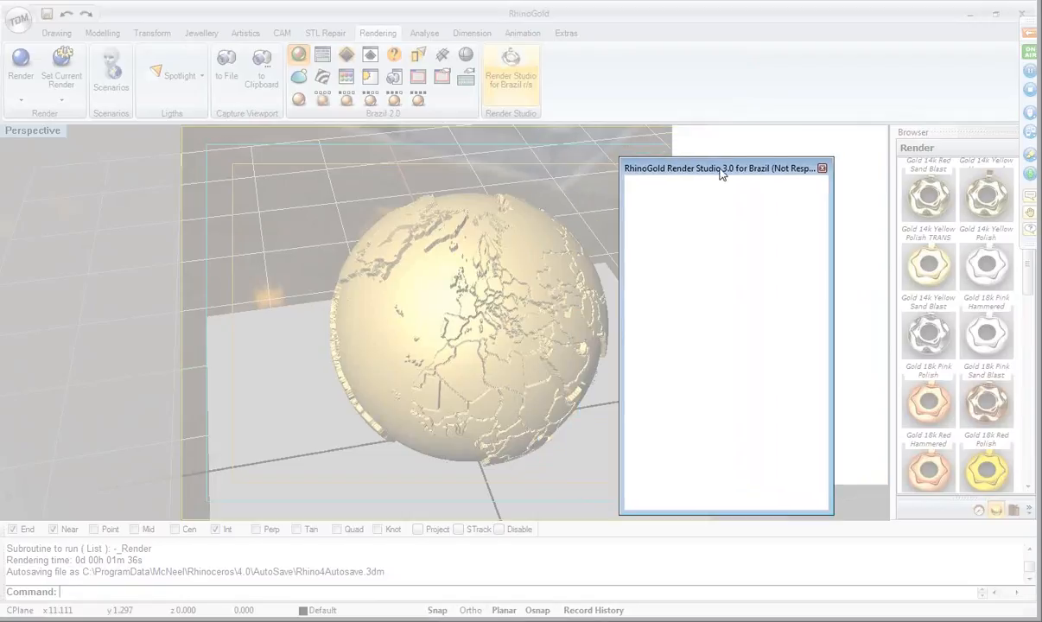
right_click_drag(609, 254, 630, 255)
scroll(630, 256, "down", 2)
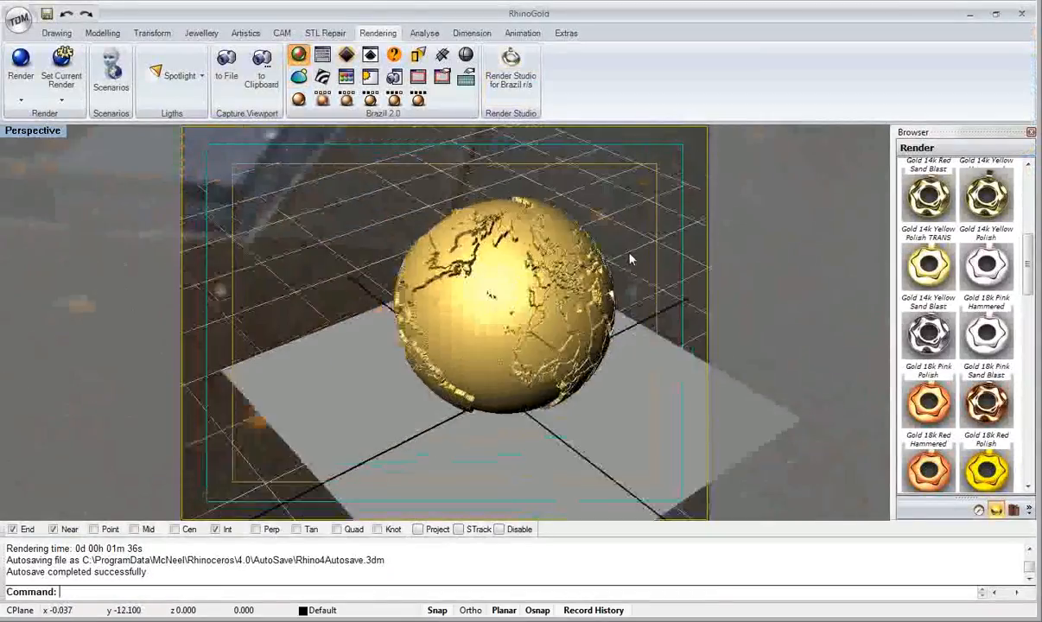
scroll(630, 256, "up", 4)
mouse_move(536, 259)
right_mouse_down()
mouse_move(530, 300)
mouse_move(519, 259)
right_mouse_up()
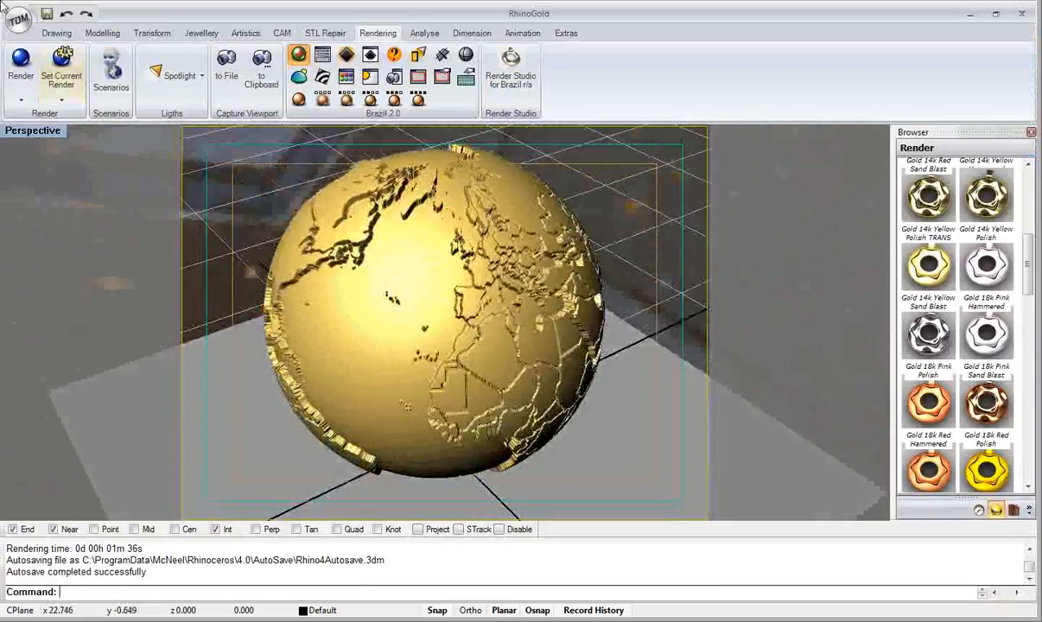
- Start a new file without saving the globe model and close Render Studio
left_click(19, 19)
left_click(41, 51)
left_click(536, 346)
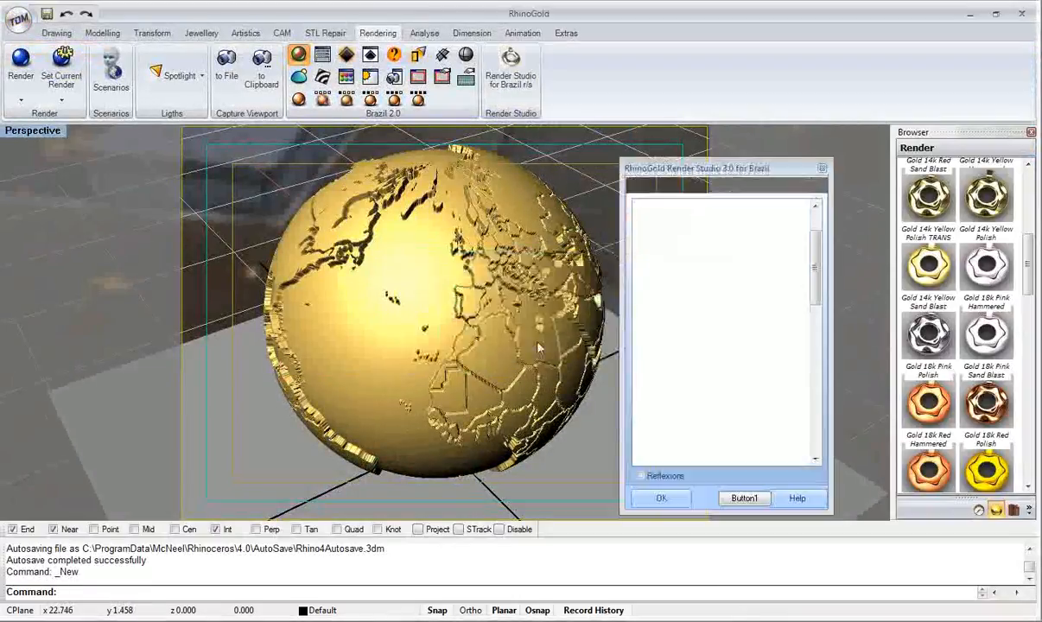
left_click(602, 416)
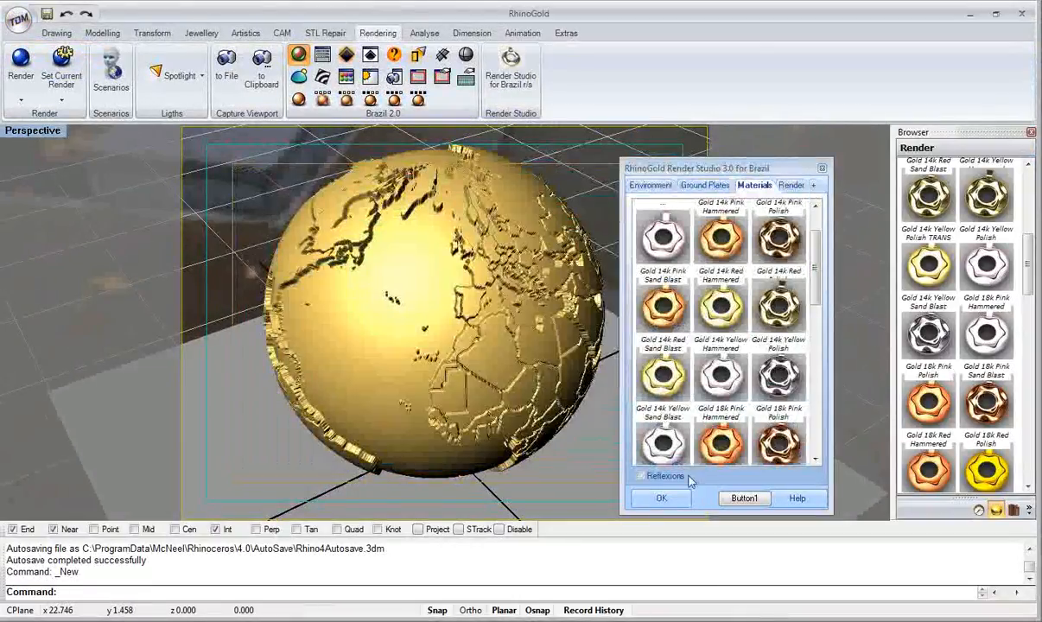
left_click(822, 167)
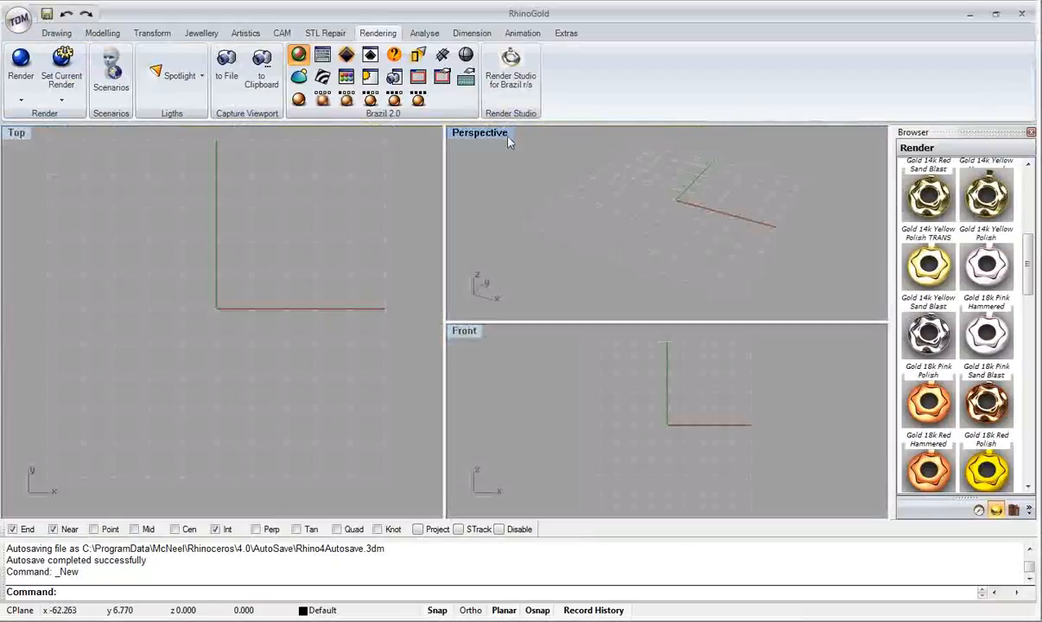
- Maximise the Perspective viewport and set the current renderer to Rhino Render
left_click(297, 36)
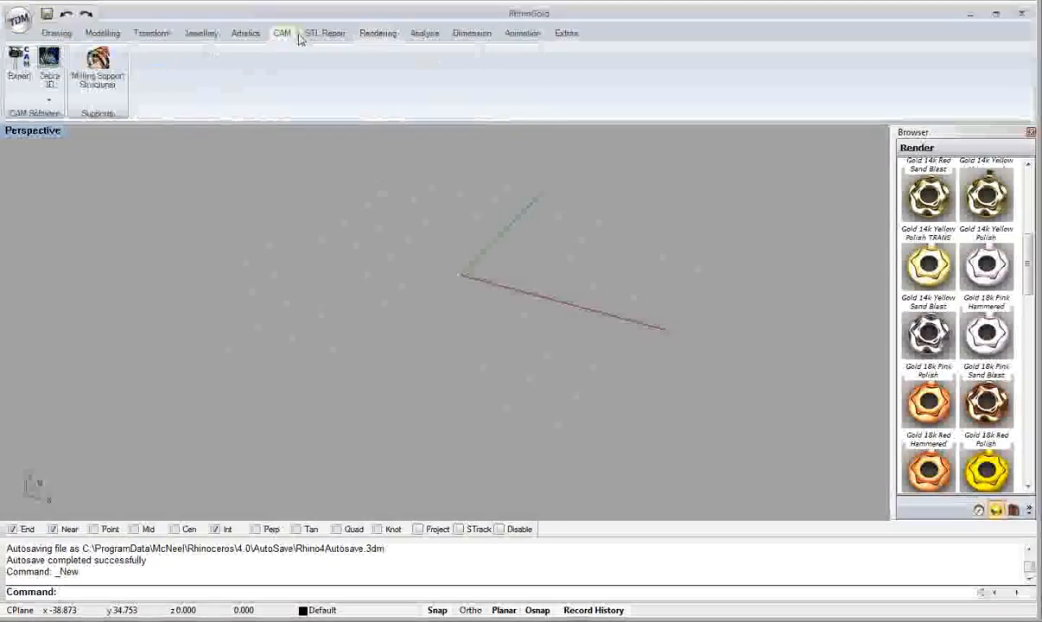
left_click(419, 33)
left_click(377, 33)
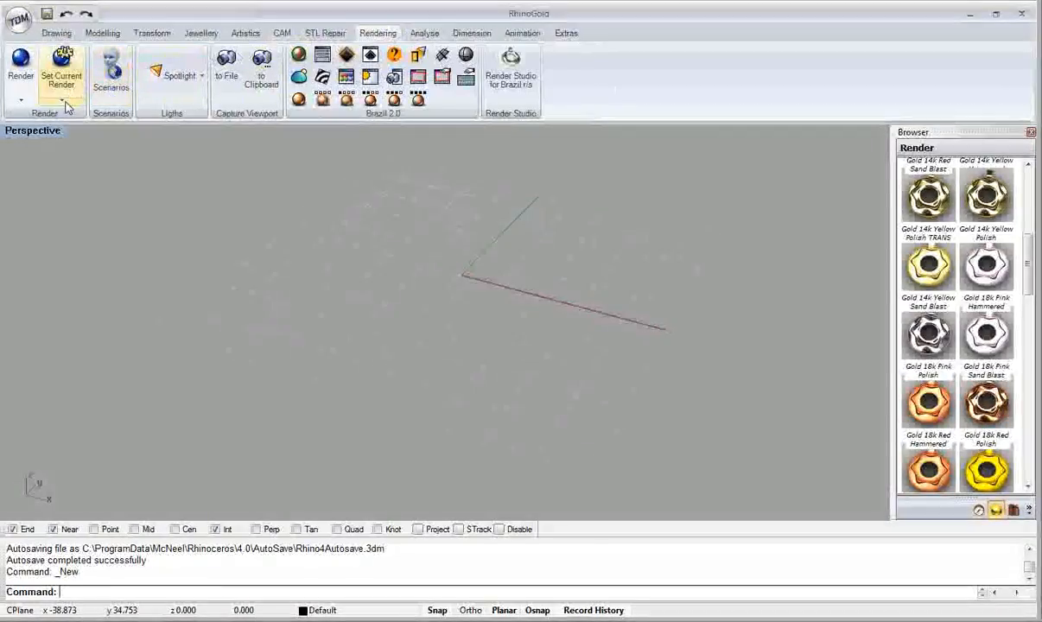
left_click(62, 69)
left_click(139, 121)
- Start another new file without saving the untitled one, with the Perspective viewport maximised on the grid
left_click(16, 29)
left_click(48, 136)
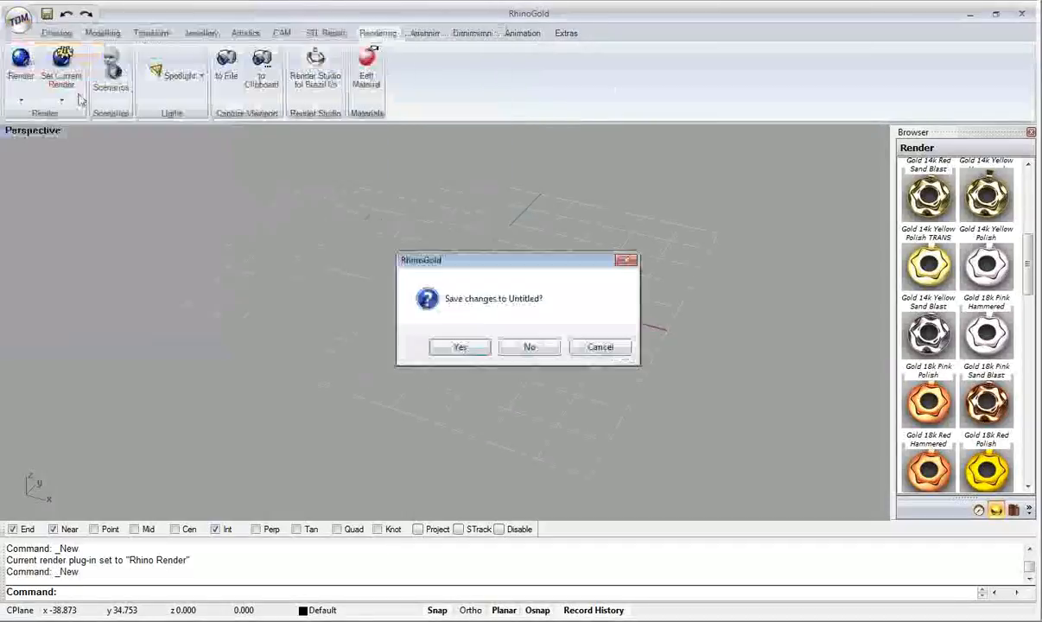
left_click(534, 345)
left_click(602, 414)
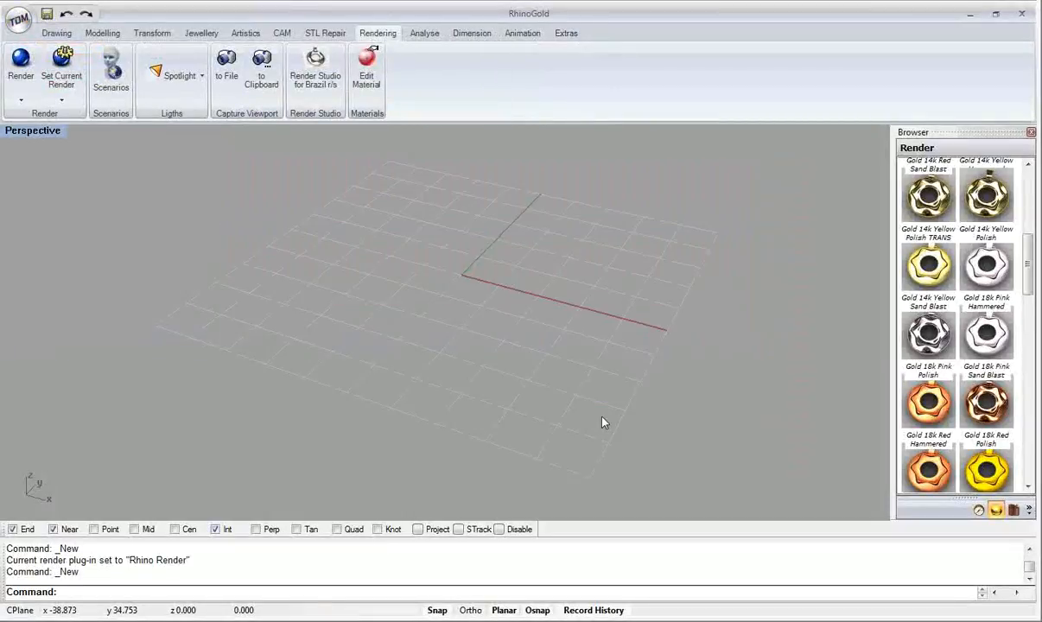
double_click(481, 133)
scroll(428, 240, "up", 5)
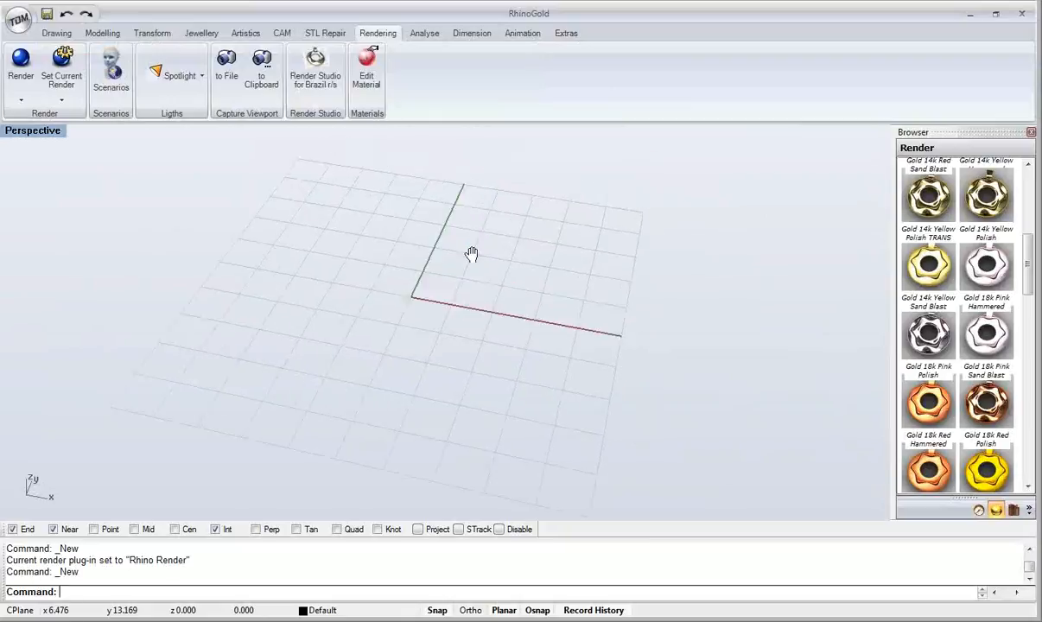
- Open Celtic Knots Studio from the artistic tools and place its window over the middle of the viewport
left_click(235, 34)
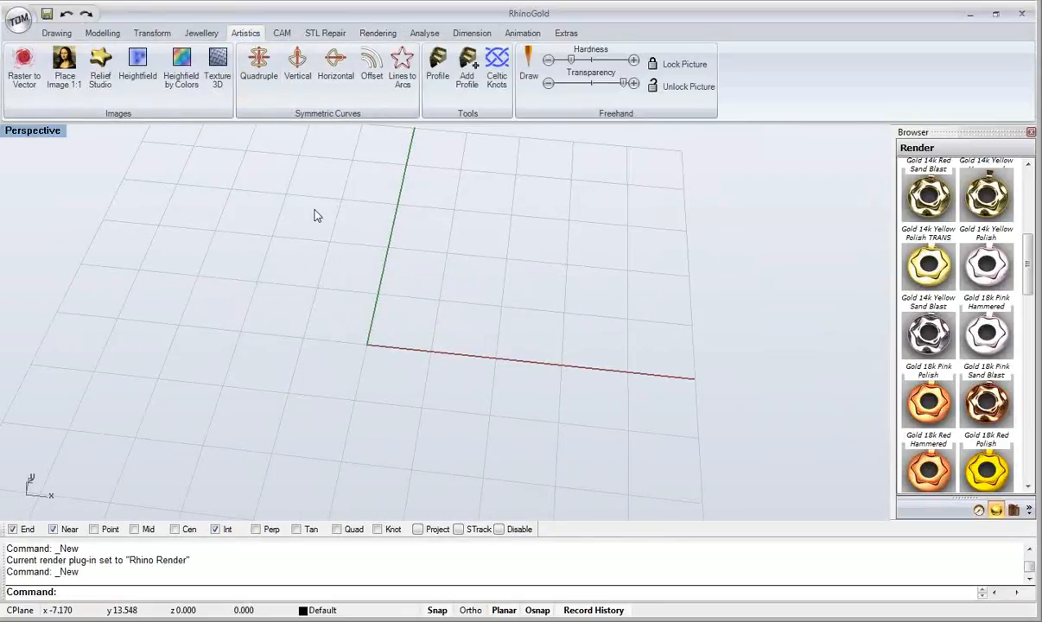
left_click(506, 88)
left_click_drag(495, 158, 473, 167)
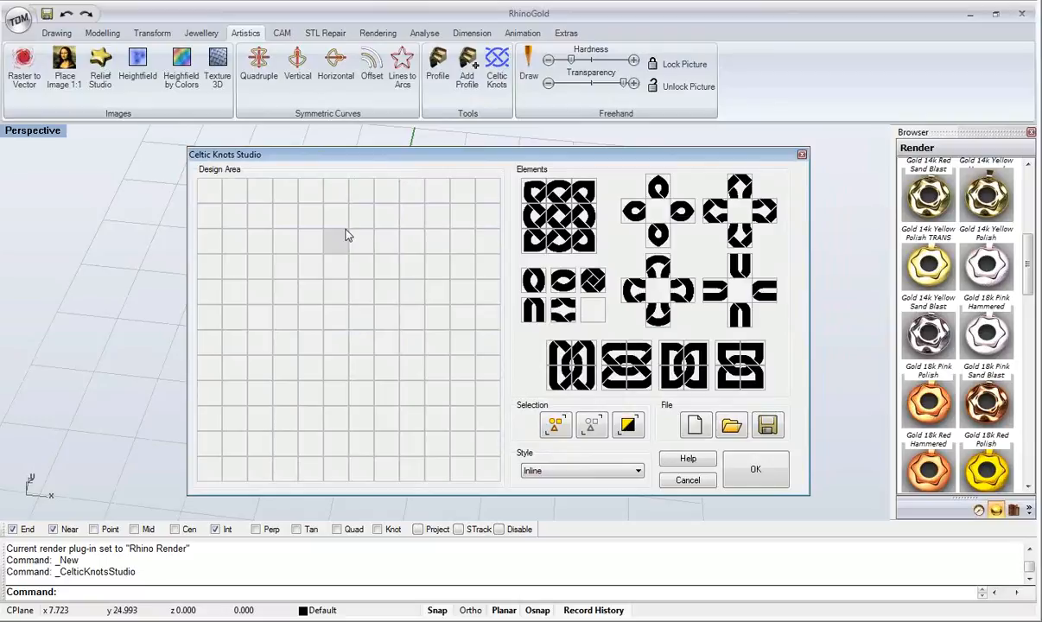
- Fill five adjacent cells in the second row of the design area with the upper-edge middle braid element
left_click(286, 215)
left_click(313, 218)
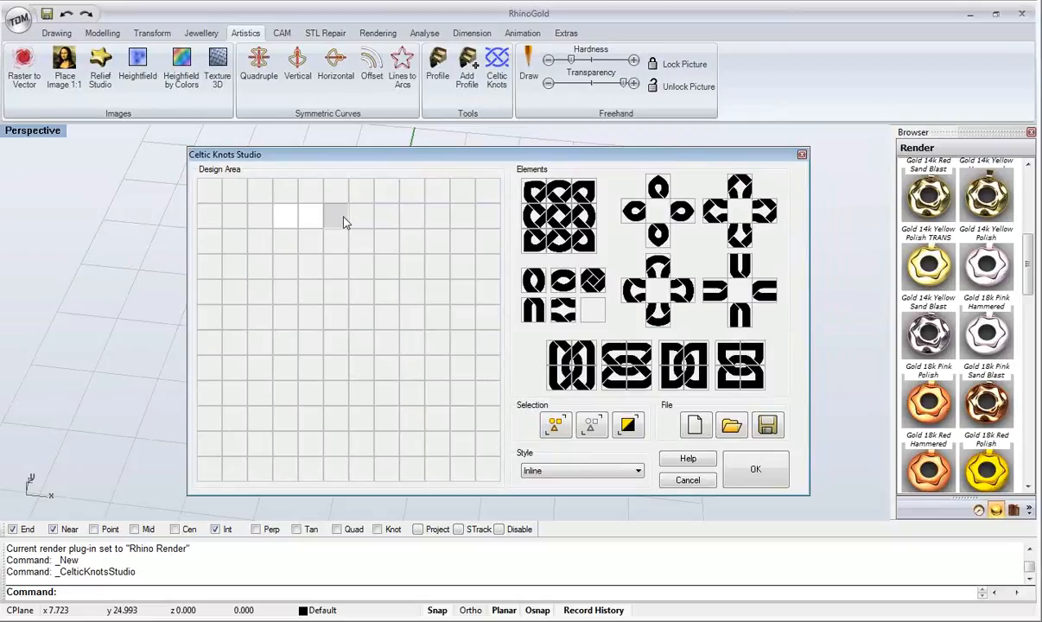
left_click(344, 221)
left_click(360, 217)
left_click(388, 227)
left_click(557, 197)
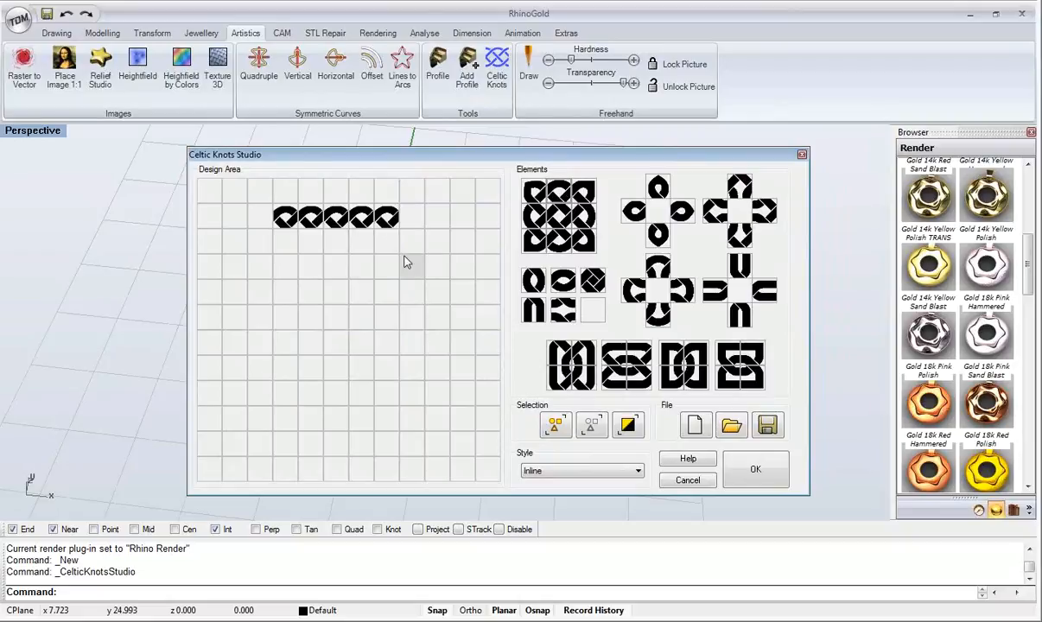
- Add the upper corner elements to the cells at both ends of the braid row
left_click(260, 216)
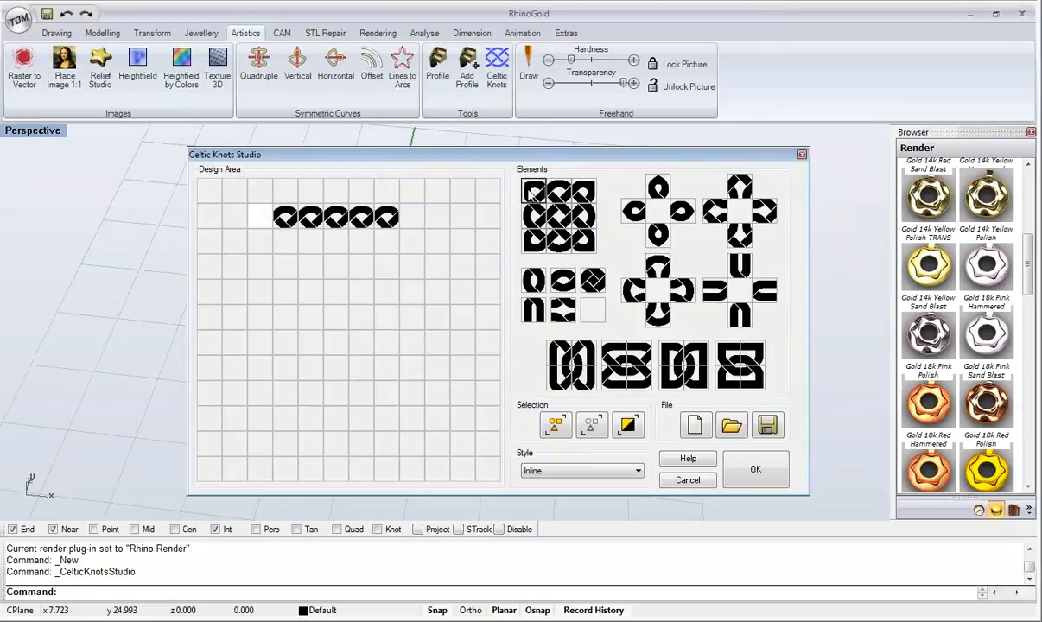
left_click(545, 194)
left_click(411, 218)
left_click(548, 185)
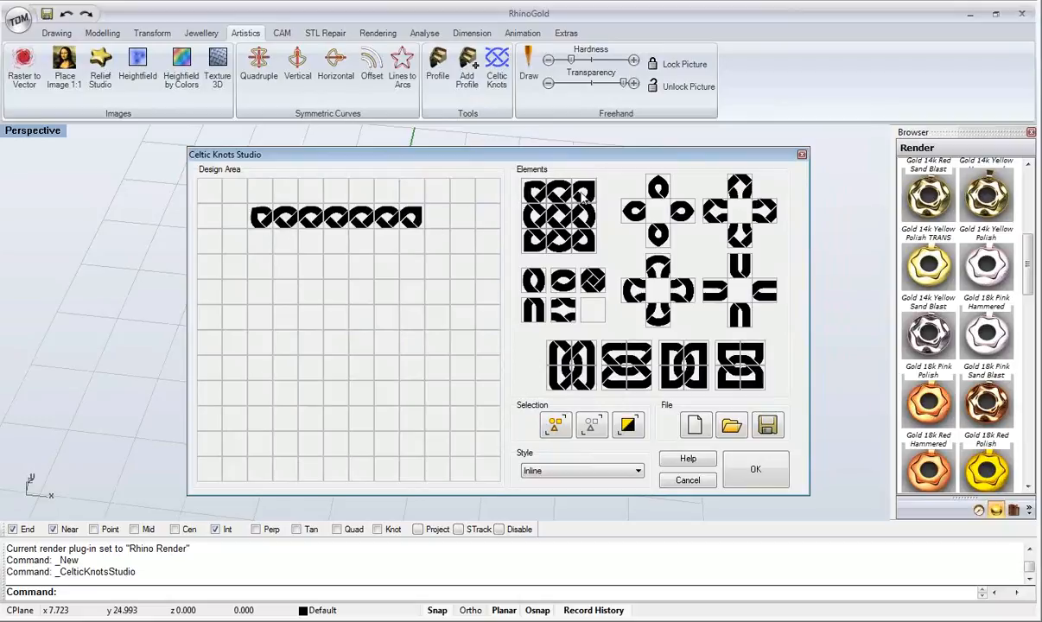
- Fill the five-by-five block of cells beneath the braid row's middle with the central interlaced braid element
left_click(294, 248)
left_click_drag(294, 319, 308, 346)
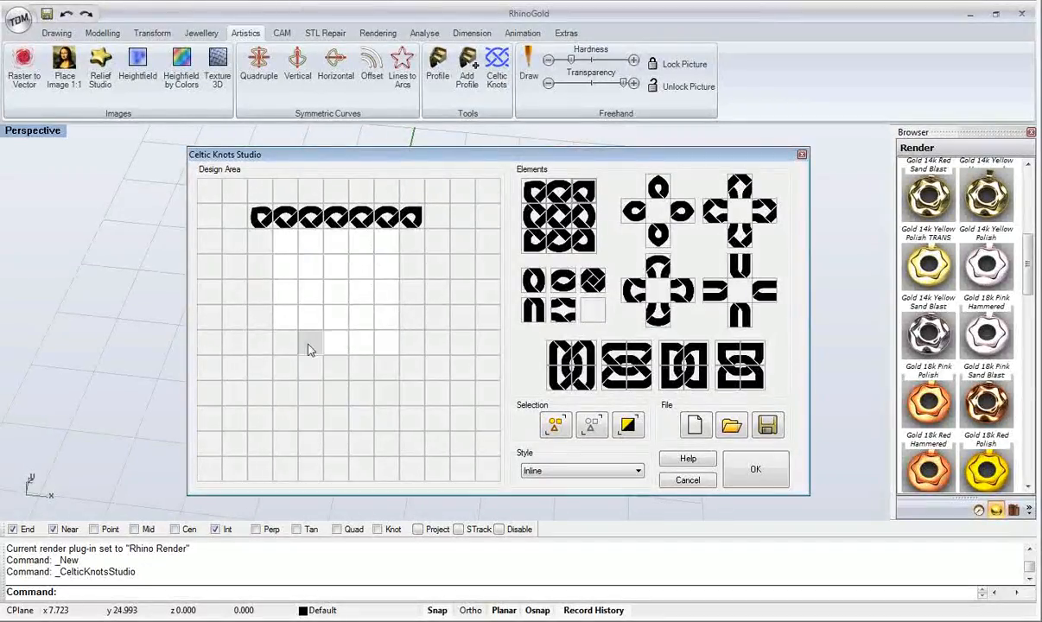
left_click(540, 198)
- Add the matching side-edge braid elements to the five-cell columns on both sides of the filled block
left_click_drag(407, 239, 407, 349)
left_click(542, 200)
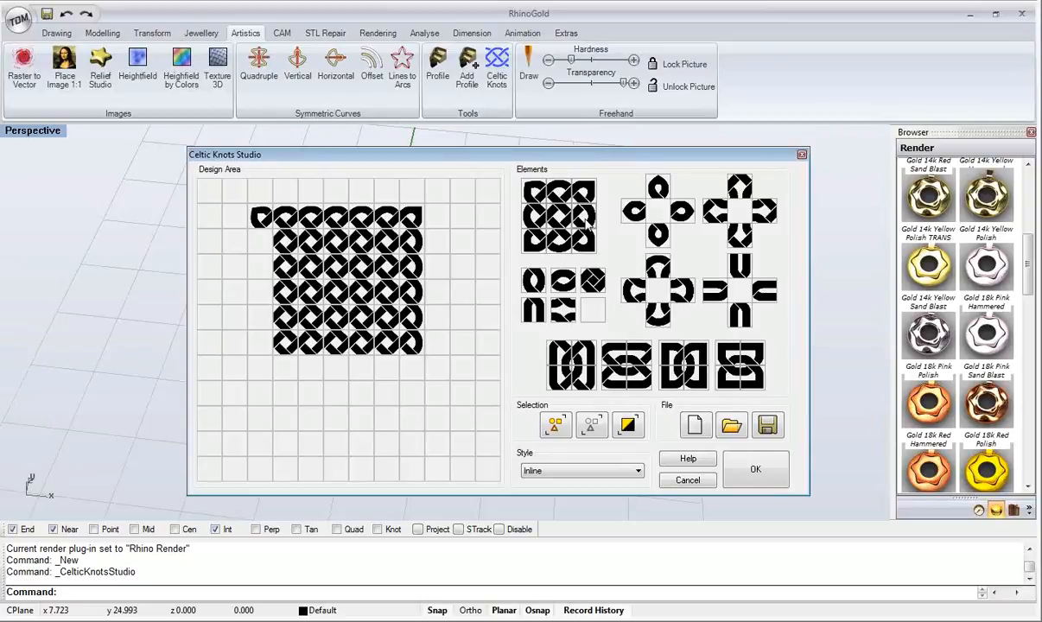
left_click_drag(258, 245, 256, 346)
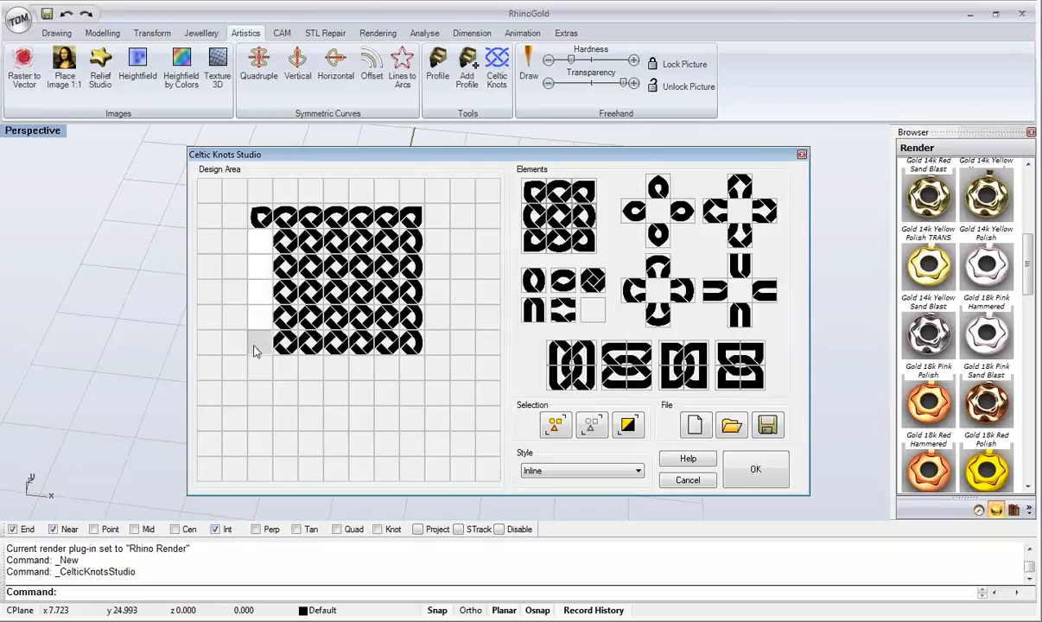
left_click(535, 240)
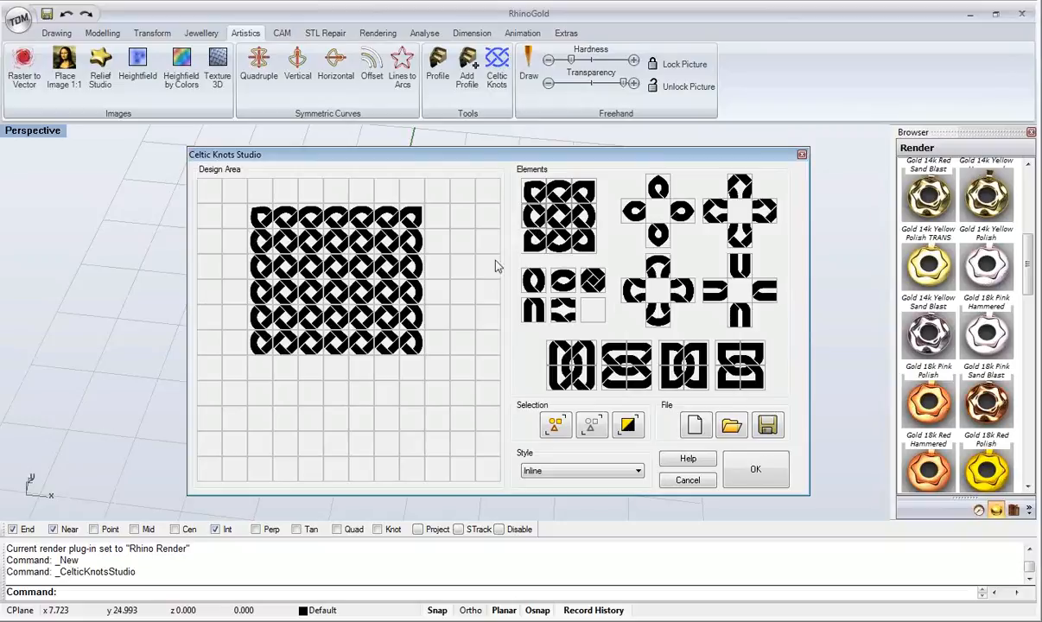
- Close the knot's underside with five lower-edge middle elements and the lower corner elements at both ends
left_click_drag(283, 369, 396, 370)
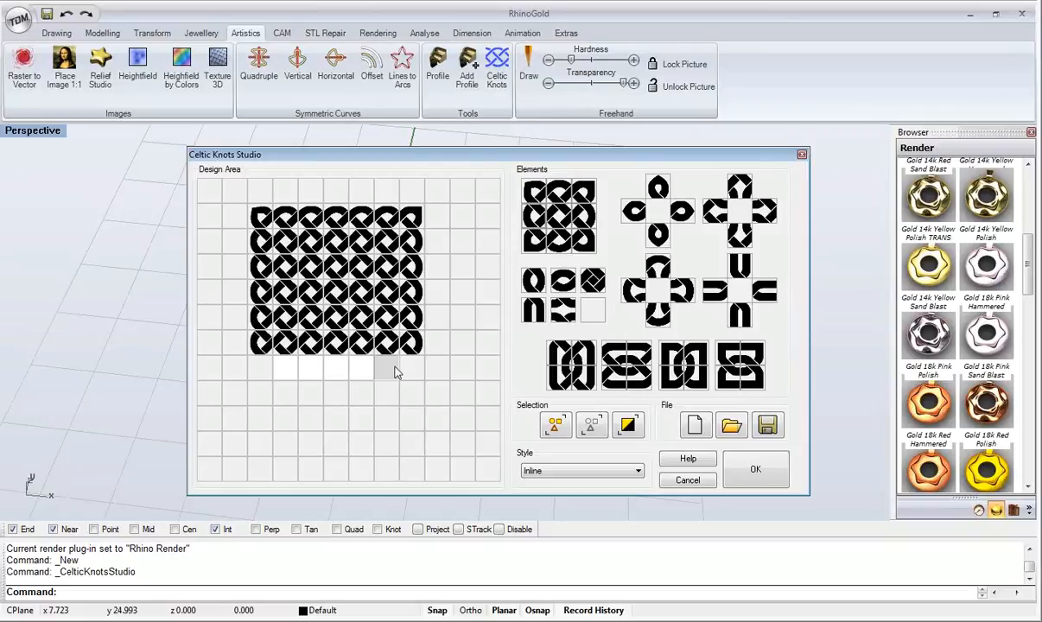
left_click(536, 229)
left_click(255, 375)
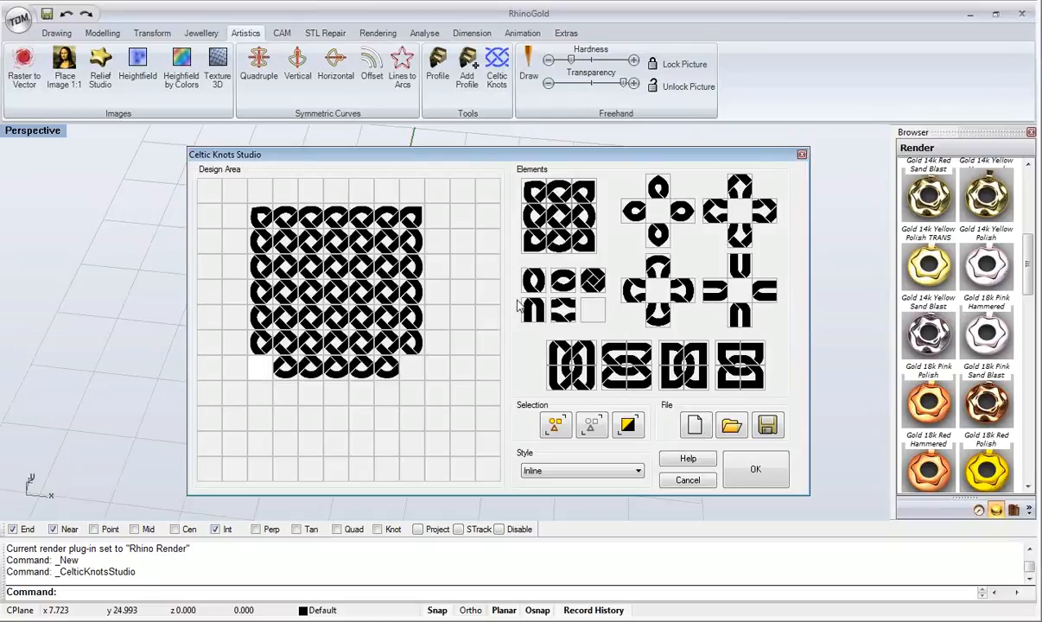
left_click(532, 227)
left_click(412, 369)
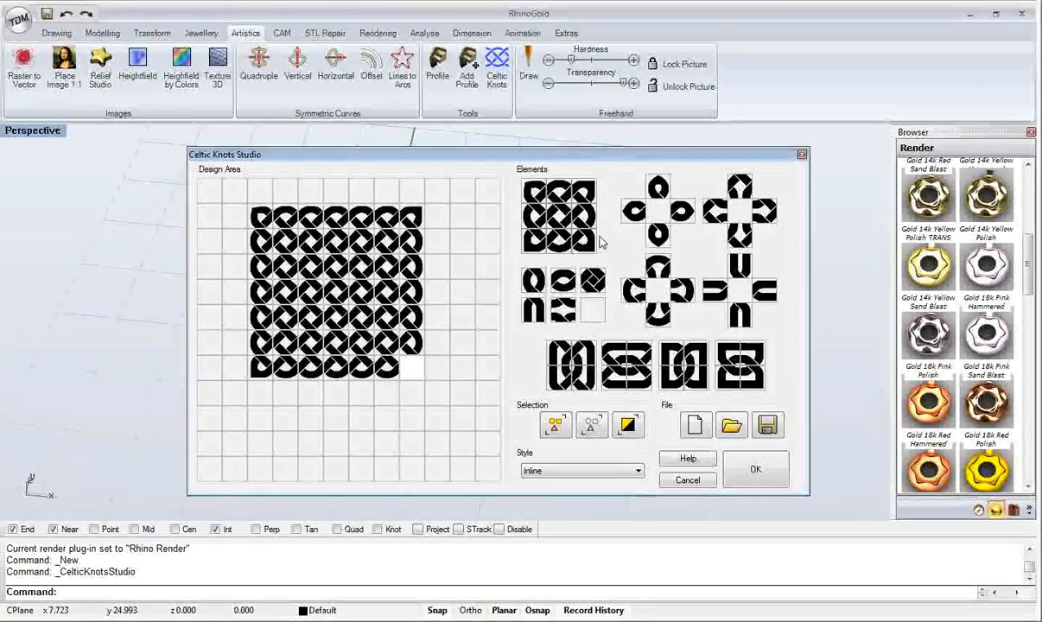
left_click(544, 226)
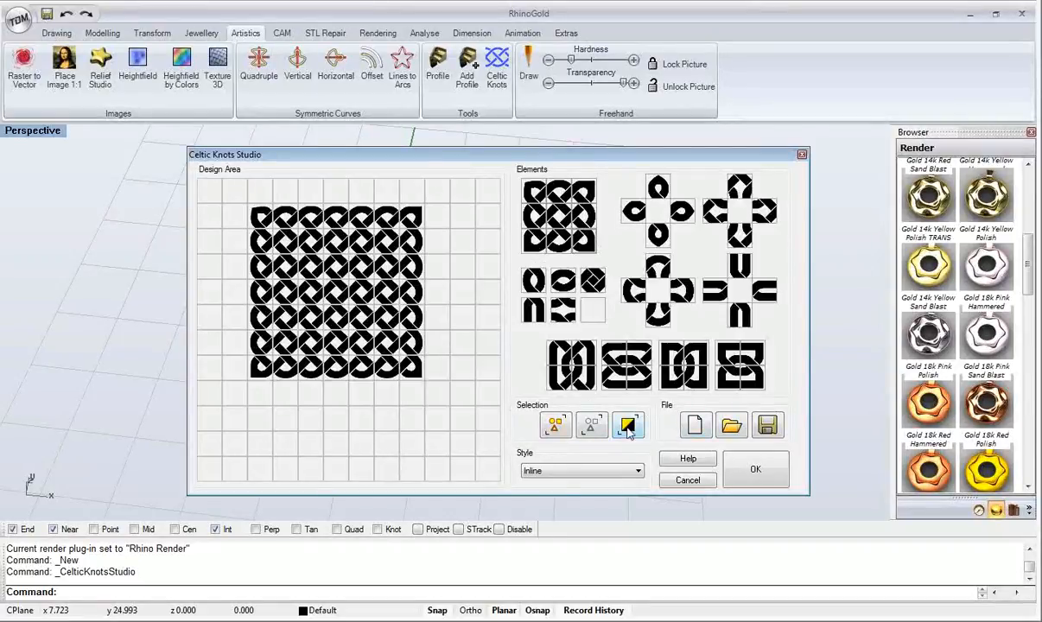
- Save the knot design as a RhinoGold Celtic Knots file named My Pattern
left_click(767, 425)
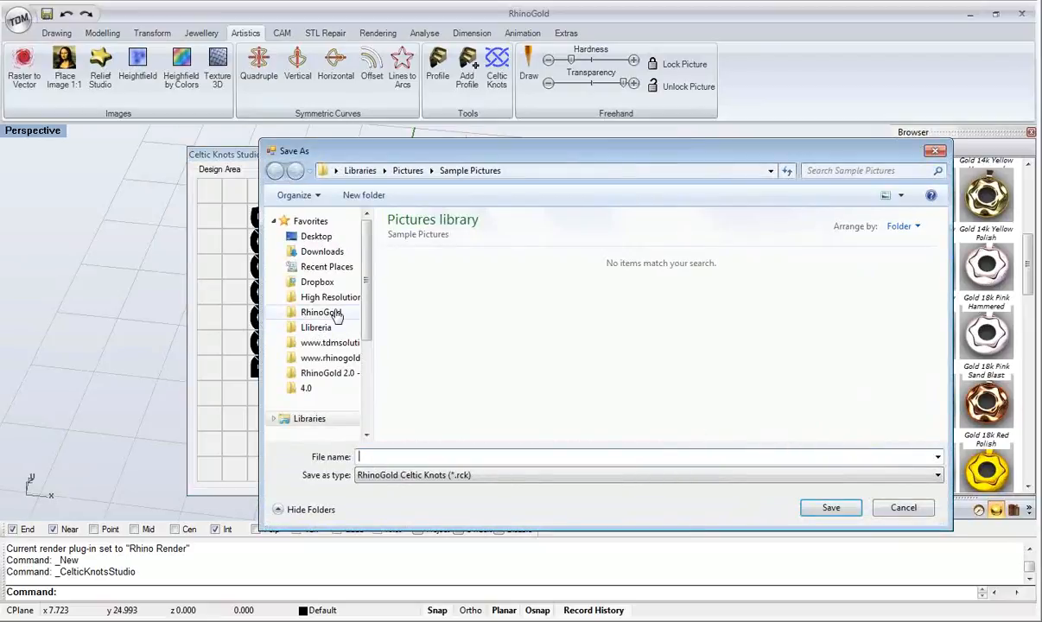
type("My Pattern")
key("Return")
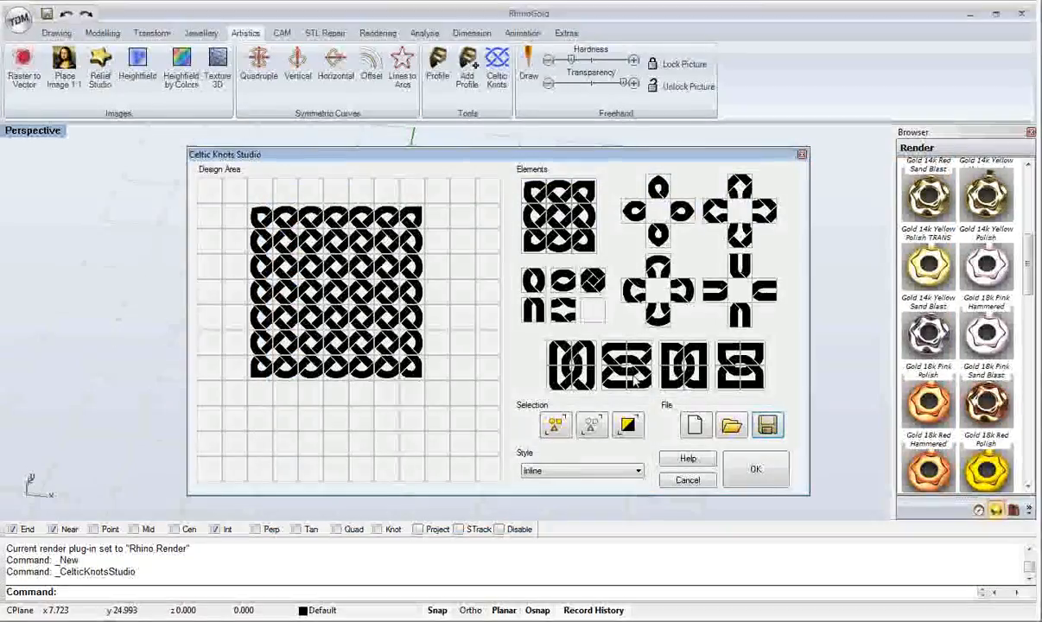
- Set the knot style to Solid_square and generate the knot with its center point at the origin
left_click(592, 471)
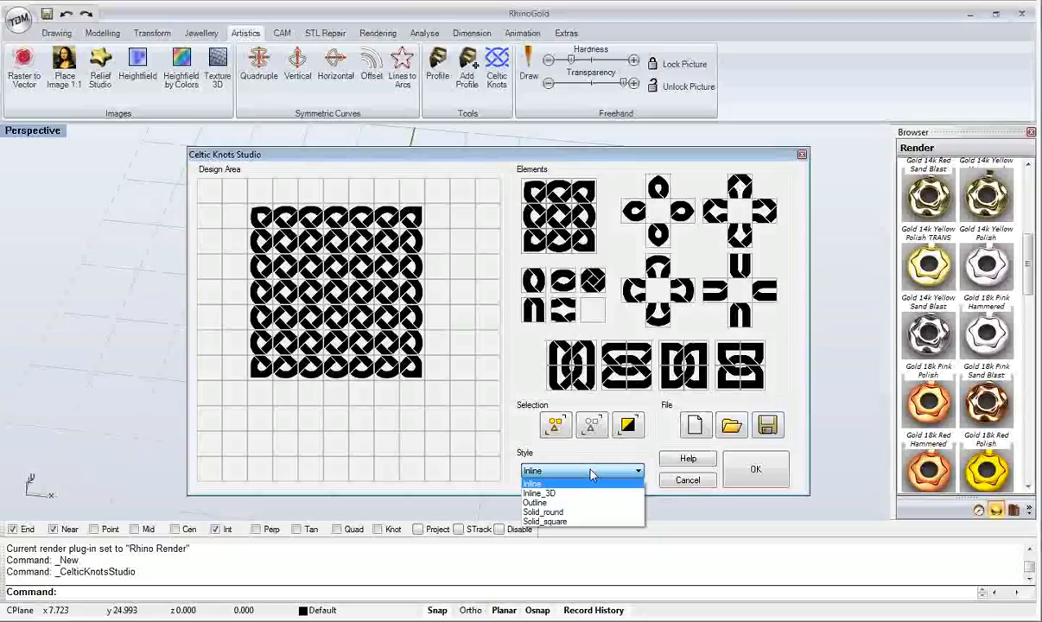
left_click(579, 522)
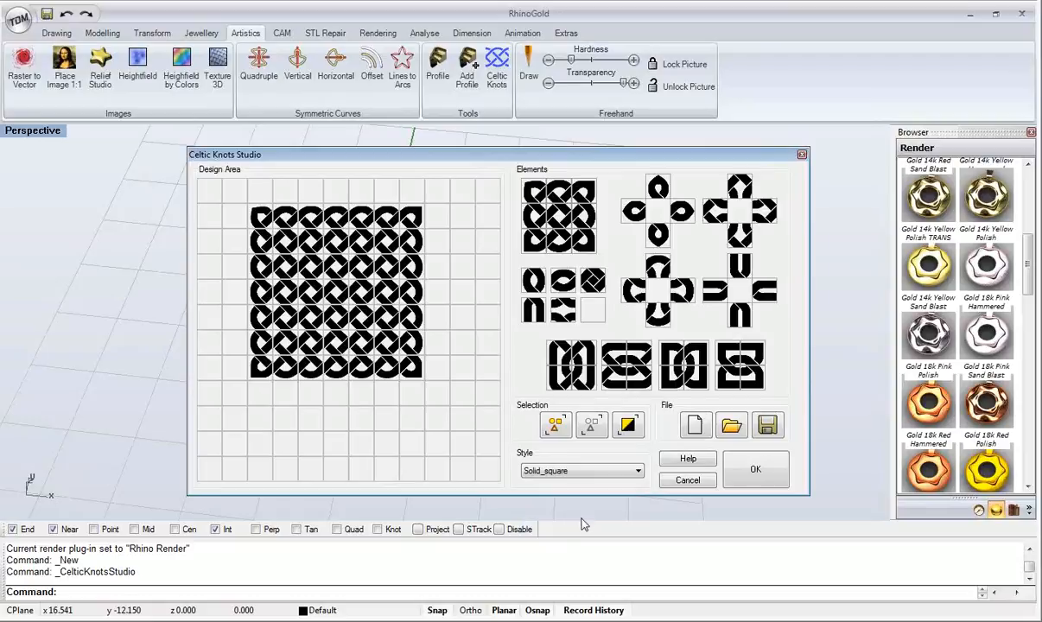
left_click(756, 471)
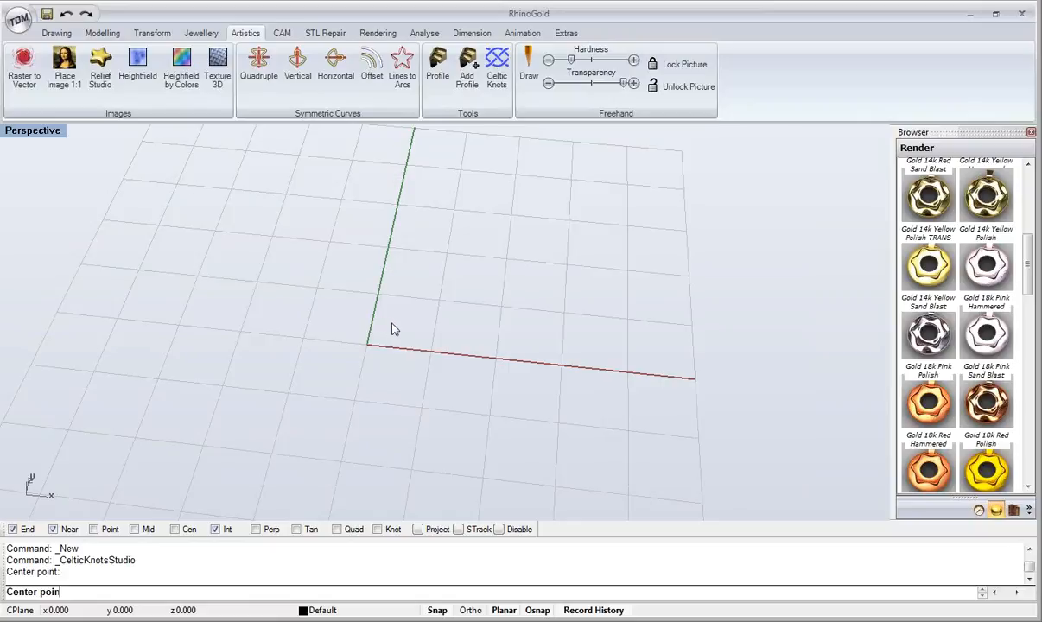
right_click_drag(378, 349, 354, 359)
scroll(355, 358, "up", 10)
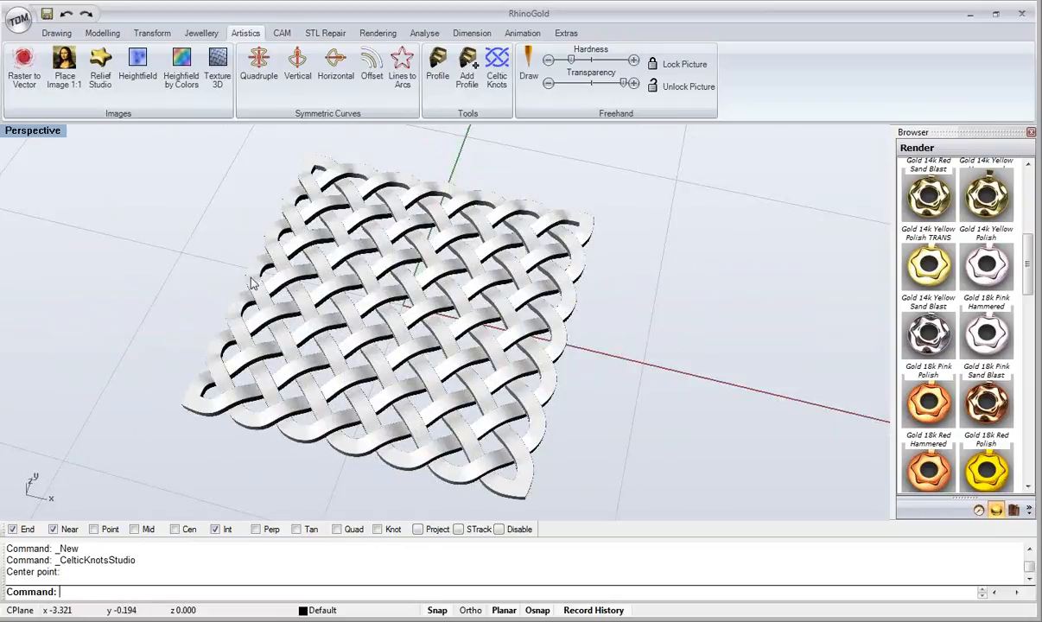
- Select all the knot's polysurfaces and join them, leaving nothing selected
right_click_drag(212, 276, 170, 199)
left_click_drag(151, 171, 494, 352)
left_click_drag(711, 462, 712, 464)
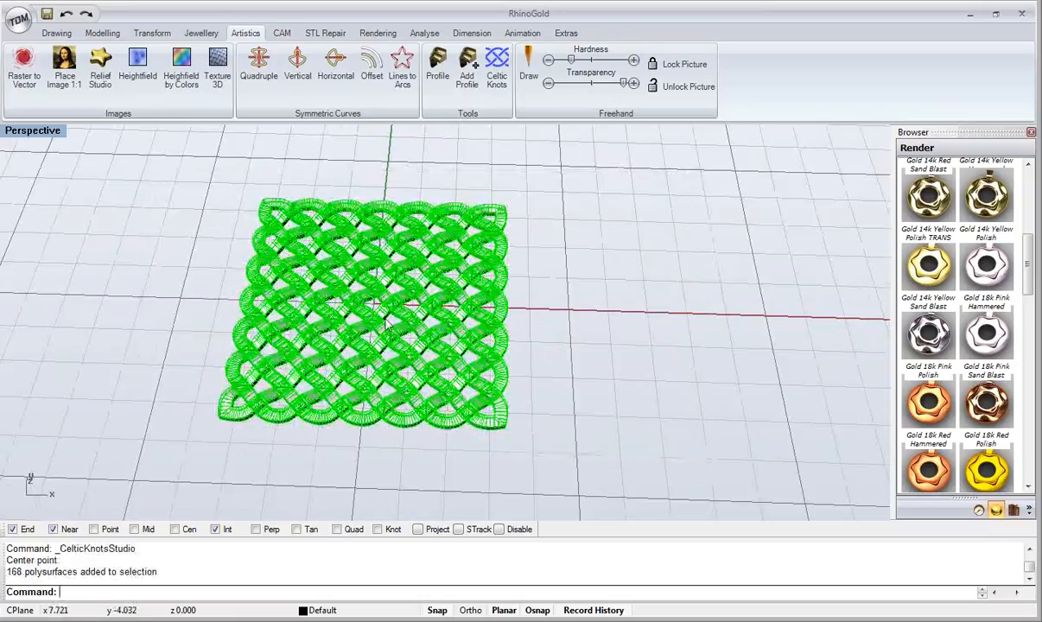
left_click(57, 33)
left_click(685, 65)
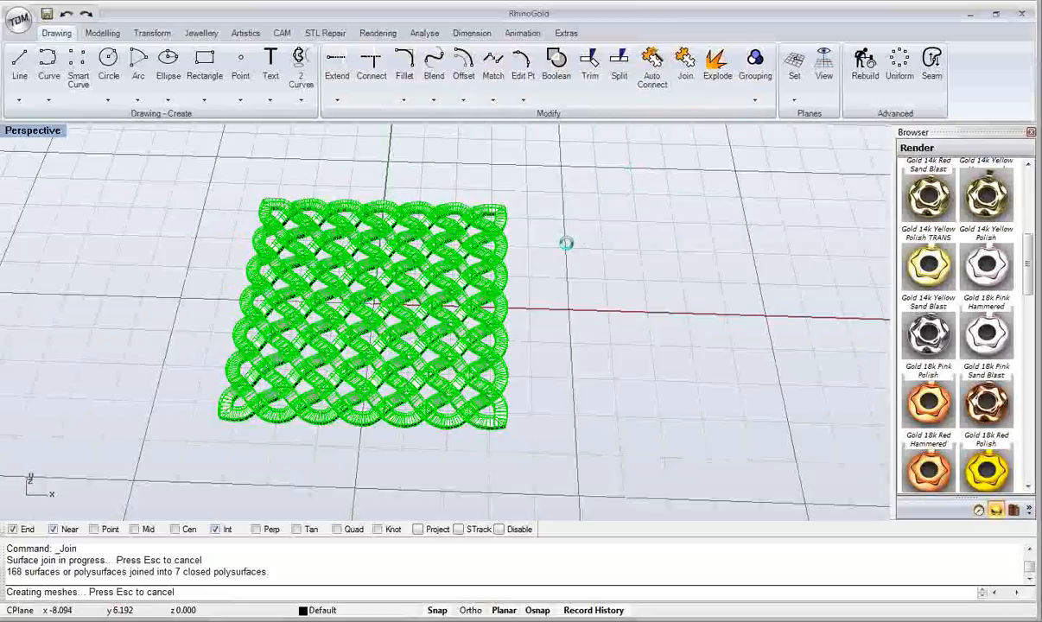
left_click(210, 454)
- Examine the path of a joined strand through the weave by selecting it near the knot's front corner
right_click_drag(282, 464, 356, 414)
left_click(337, 416)
scroll(311, 445, "up", 3)
left_click(195, 413)
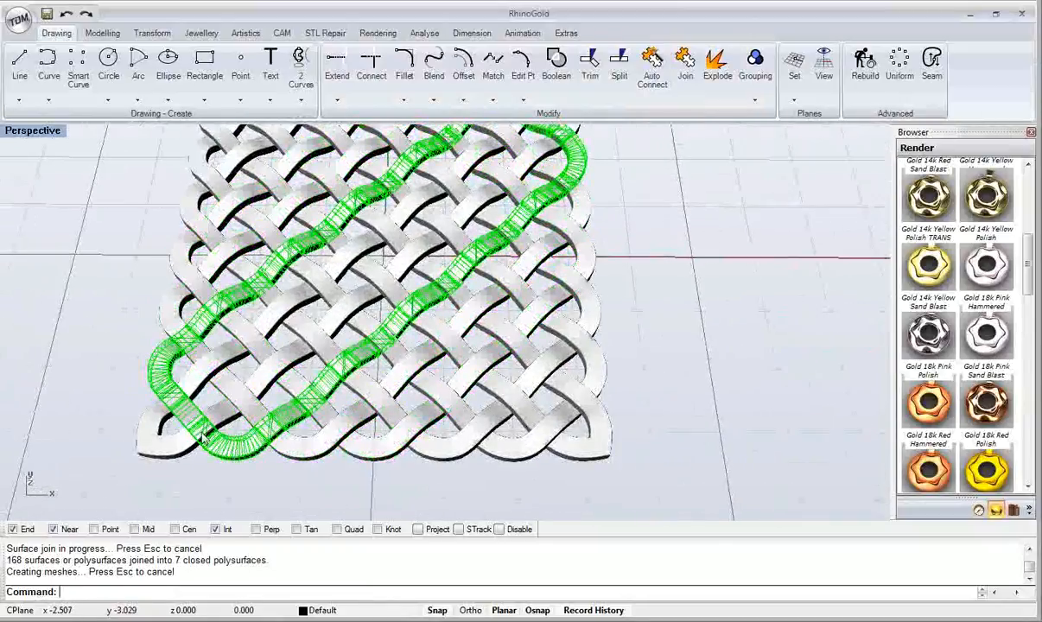
right_click_drag(295, 387, 309, 376)
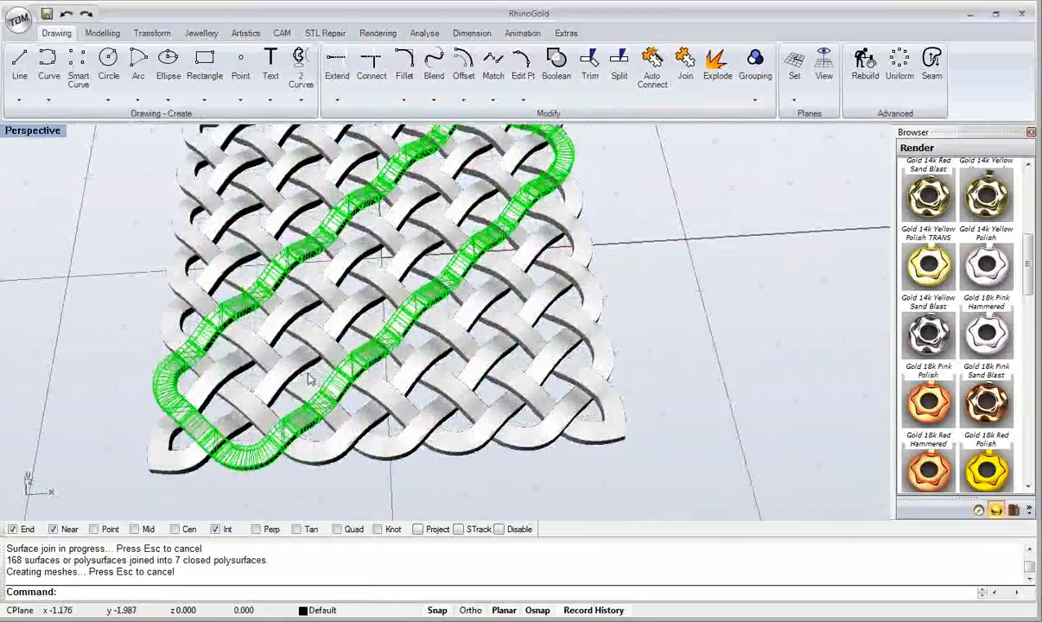
left_click(313, 370)
left_click(348, 367)
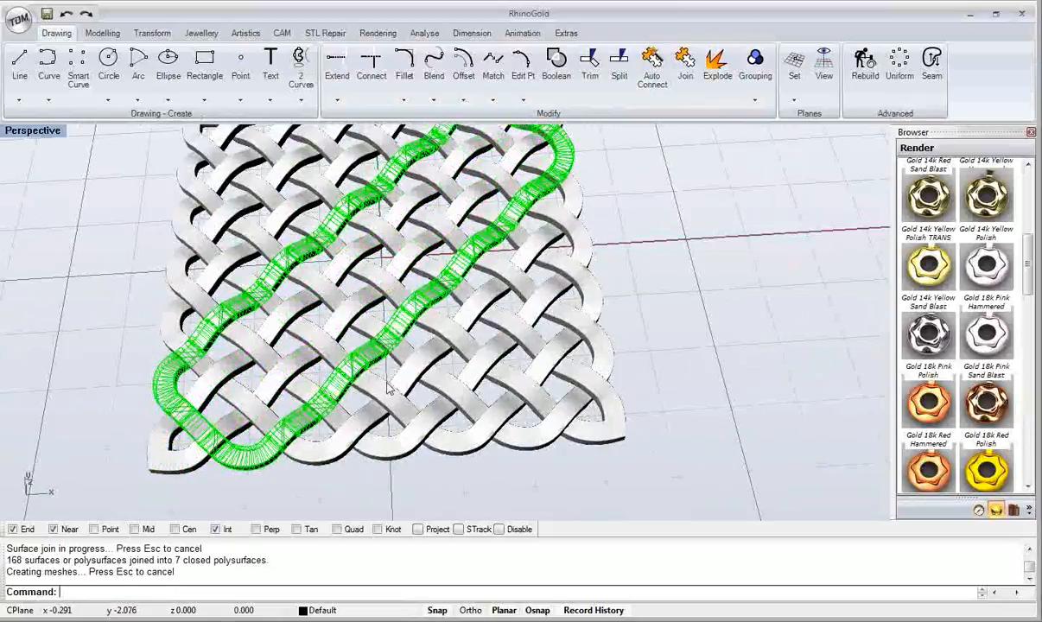
left_click(364, 363)
left_click(437, 364)
left_click(456, 392)
left_click(491, 360)
left_click(526, 386)
left_click(559, 351)
left_click(622, 337)
right_click_drag(622, 336, 593, 367, "shift")
left_click(572, 378)
left_click(526, 410)
left_click(492, 373)
left_click(359, 418)
left_click(348, 393)
left_click(351, 481)
right_click_drag(351, 481, 322, 424)
left_click(318, 425)
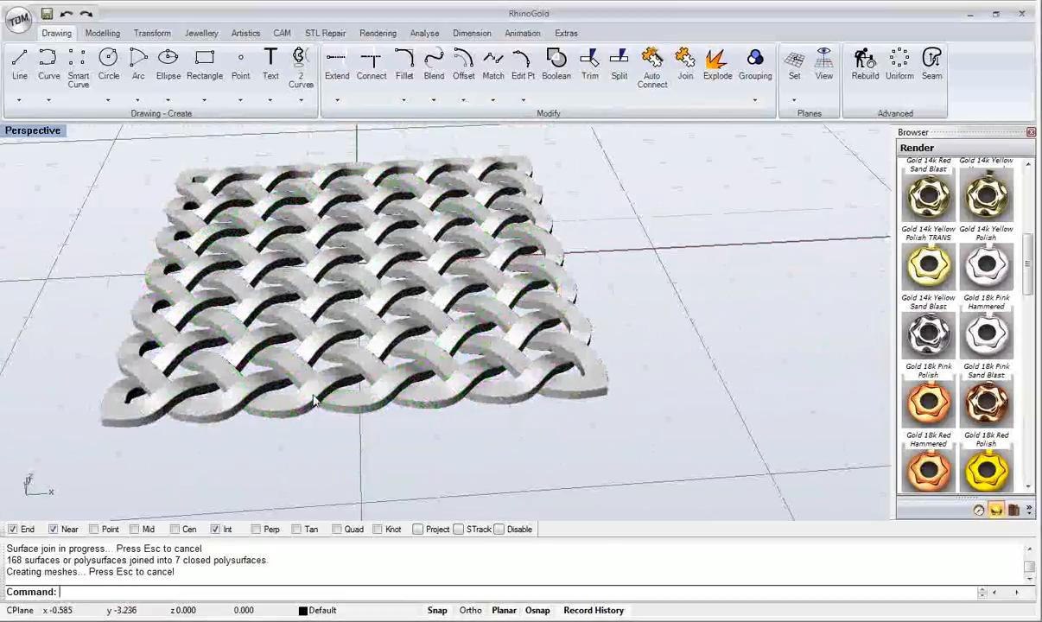
- Examine the solid knot's over-and-under weave close up from a low angle and as a whole from above
scroll(314, 381, "up", 9)
scroll(320, 385, "down", 3)
right_click_drag(318, 386, 286, 346)
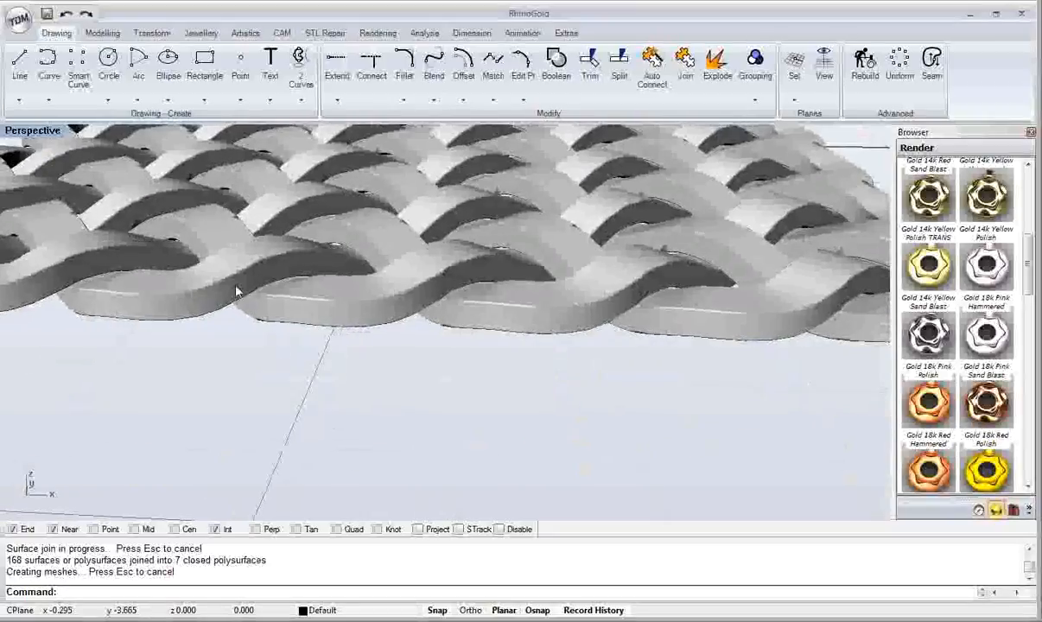
right_click_drag(235, 290, 246, 367)
scroll(246, 371, "down", 4)
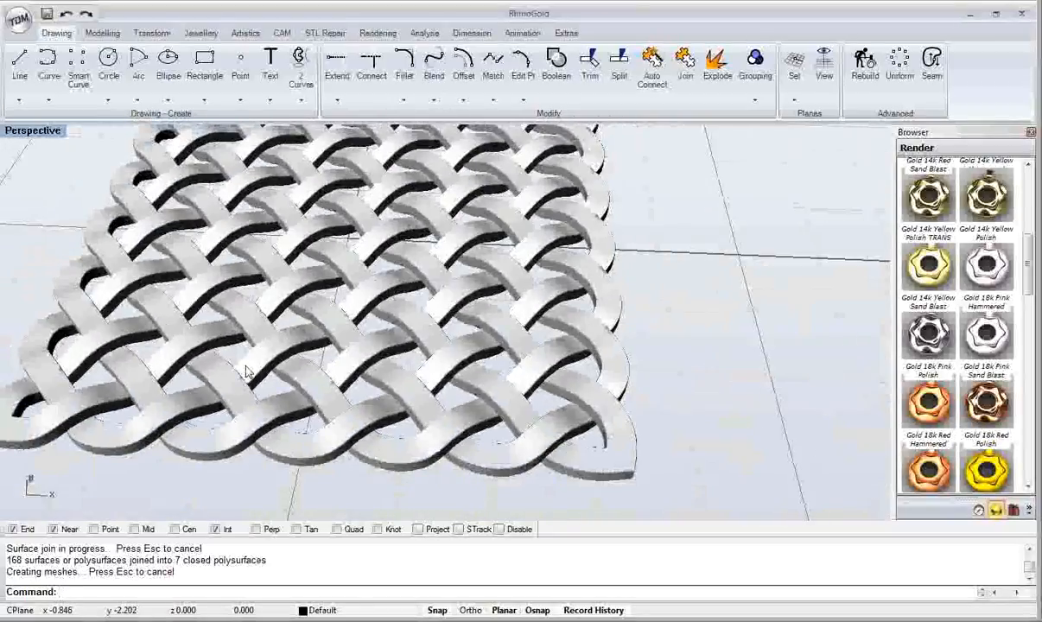
scroll(233, 275, "down", 6)
right_click_drag(233, 275, 251, 314)
scroll(250, 275, "up", 4)
right_click_drag(249, 275, 405, 374)
scroll(333, 283, "down", 3)
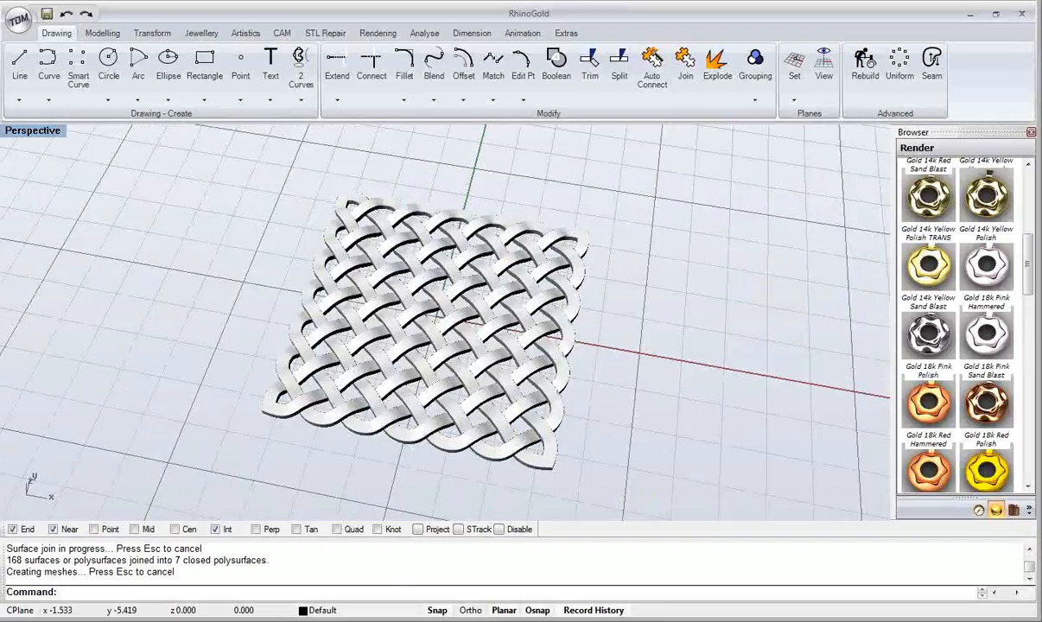
- Switch to the RhinoGold 2011 Webinar presentation in PowerPoint, start the slide show at the Celtic Knots slide and advance to the WACOM slide
mouse_move(543, 620)
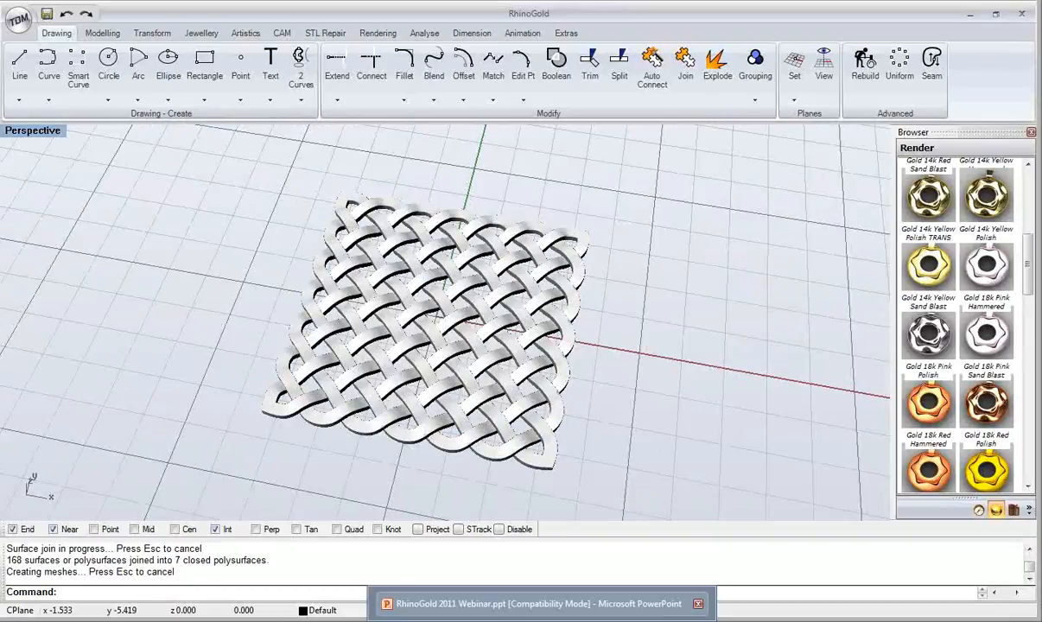
left_click(531, 603)
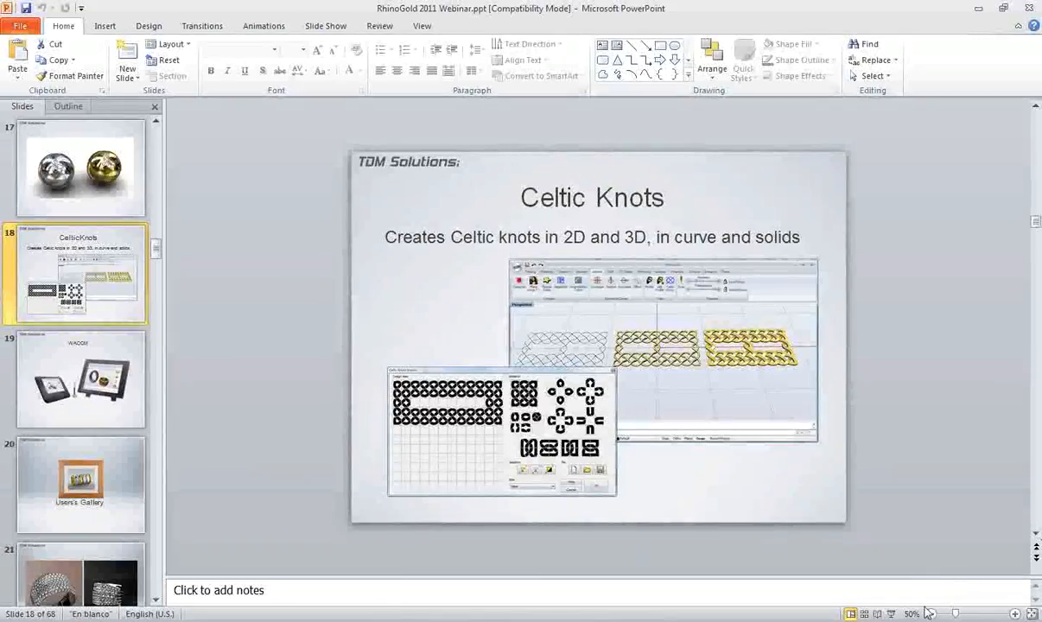
left_click(891, 614)
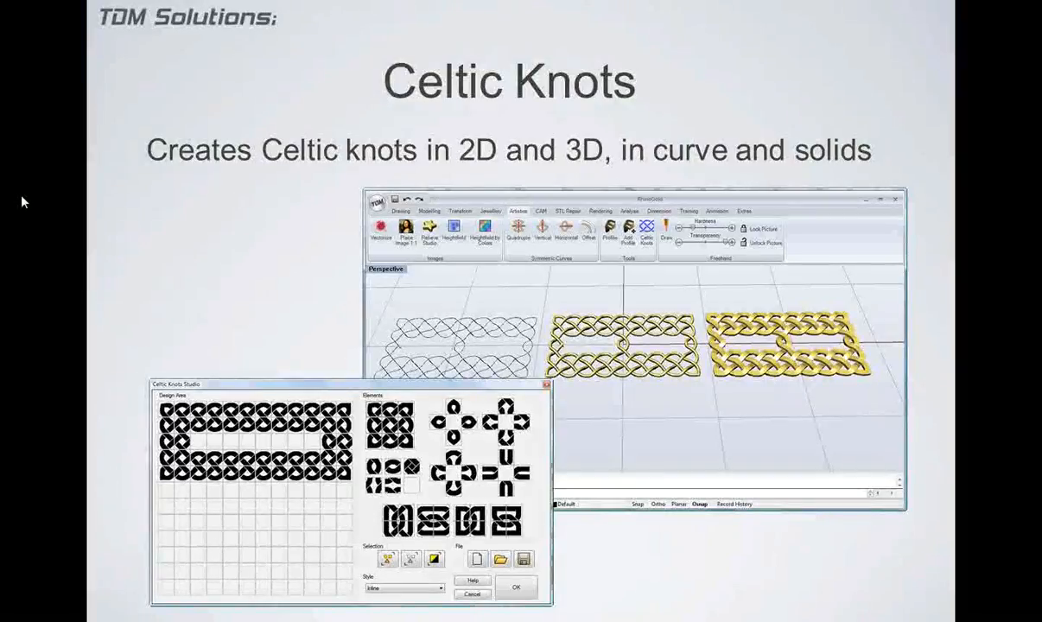
key("Right")
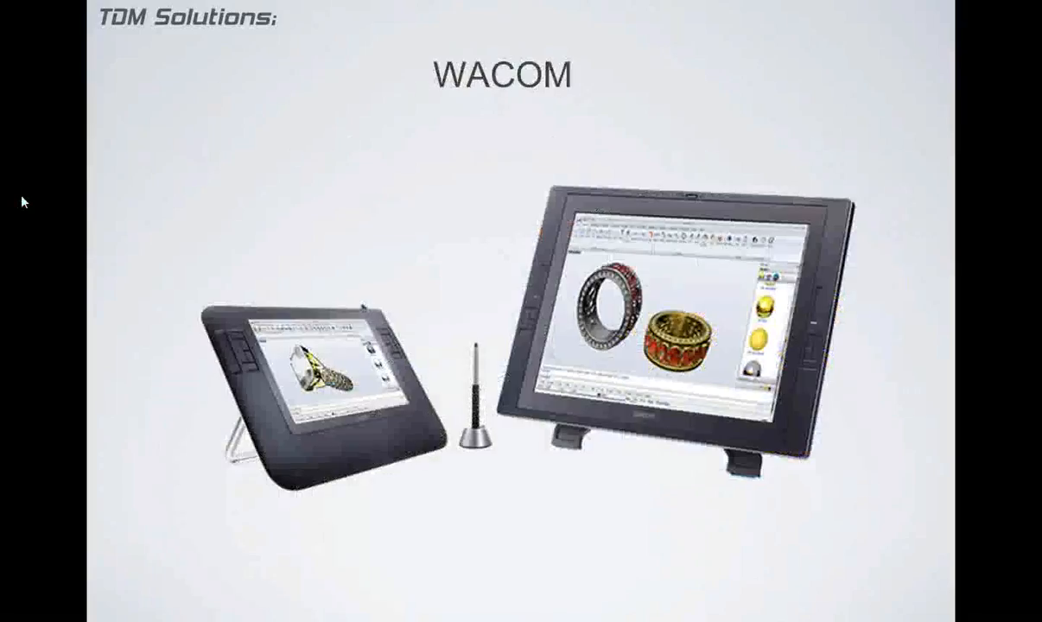